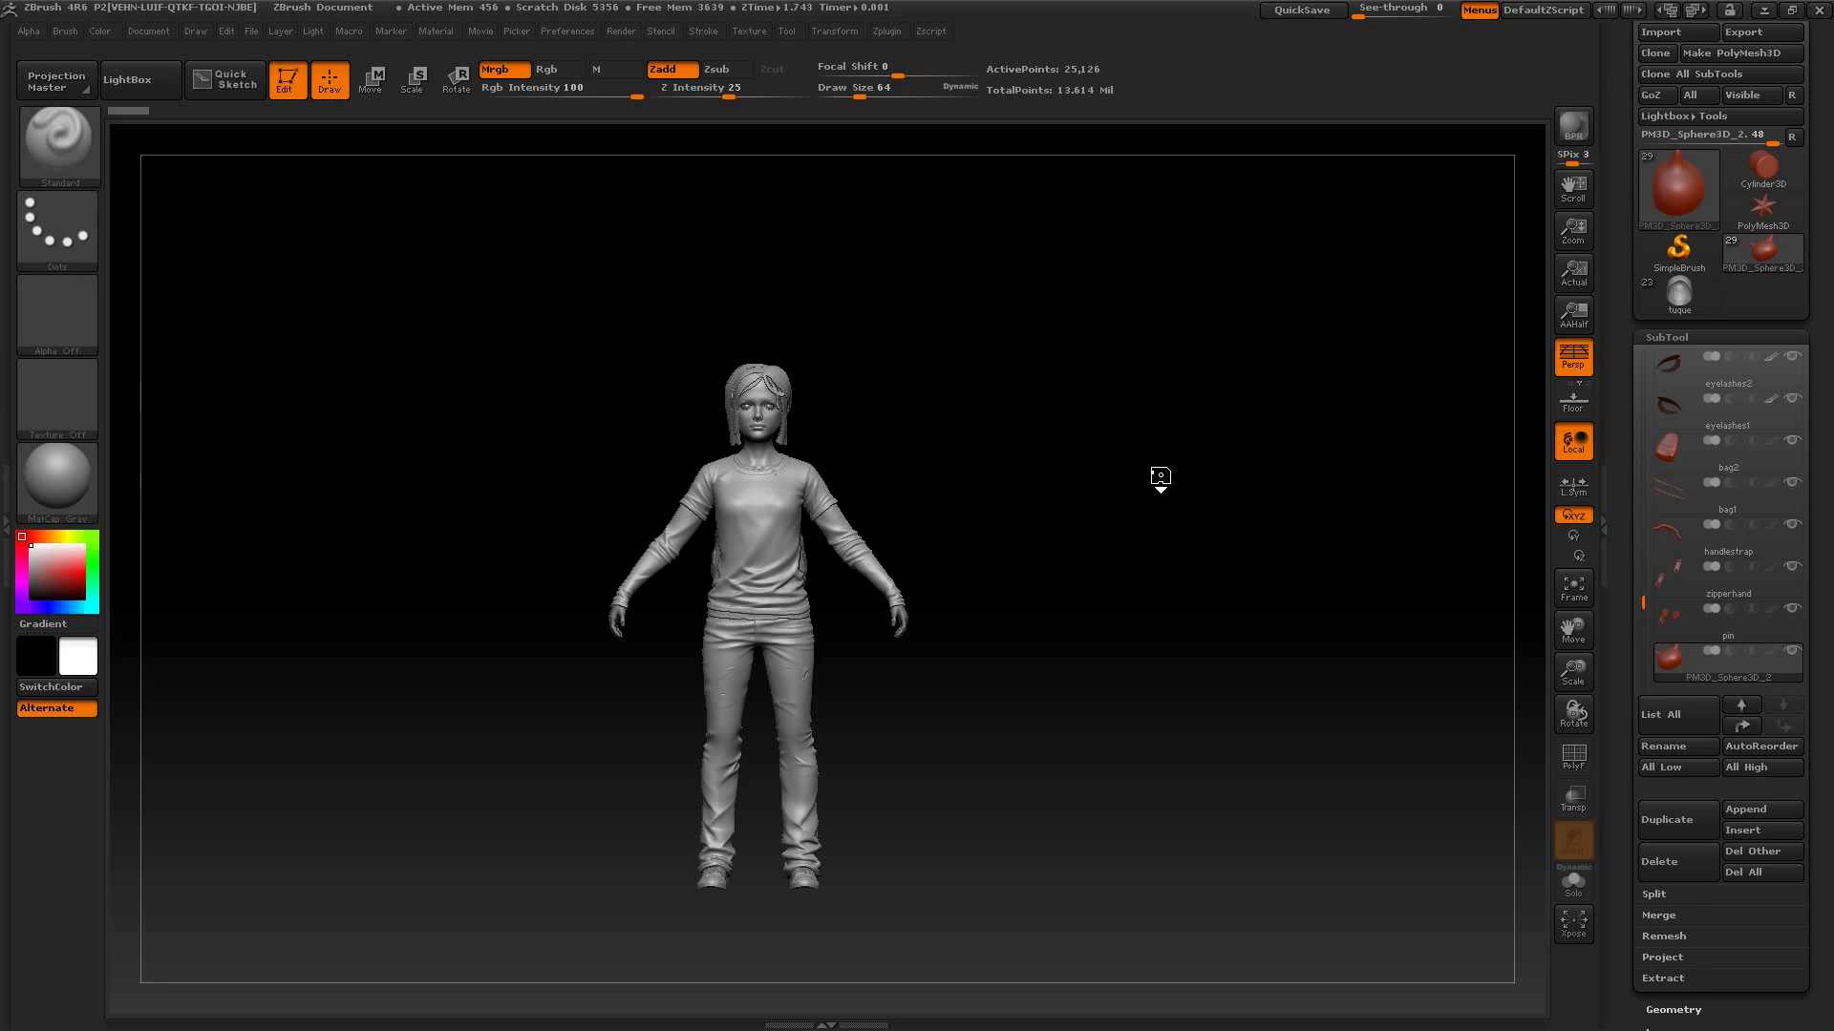
# - Examine the sculpted character from the front and back, including a closer view of the backpack
pyautogui.moveTo(1220, 375); pyautogui.dragTo(1171, 507)
pyautogui.moveTo(1273, 479); pyautogui.dragTo(1182, 474)
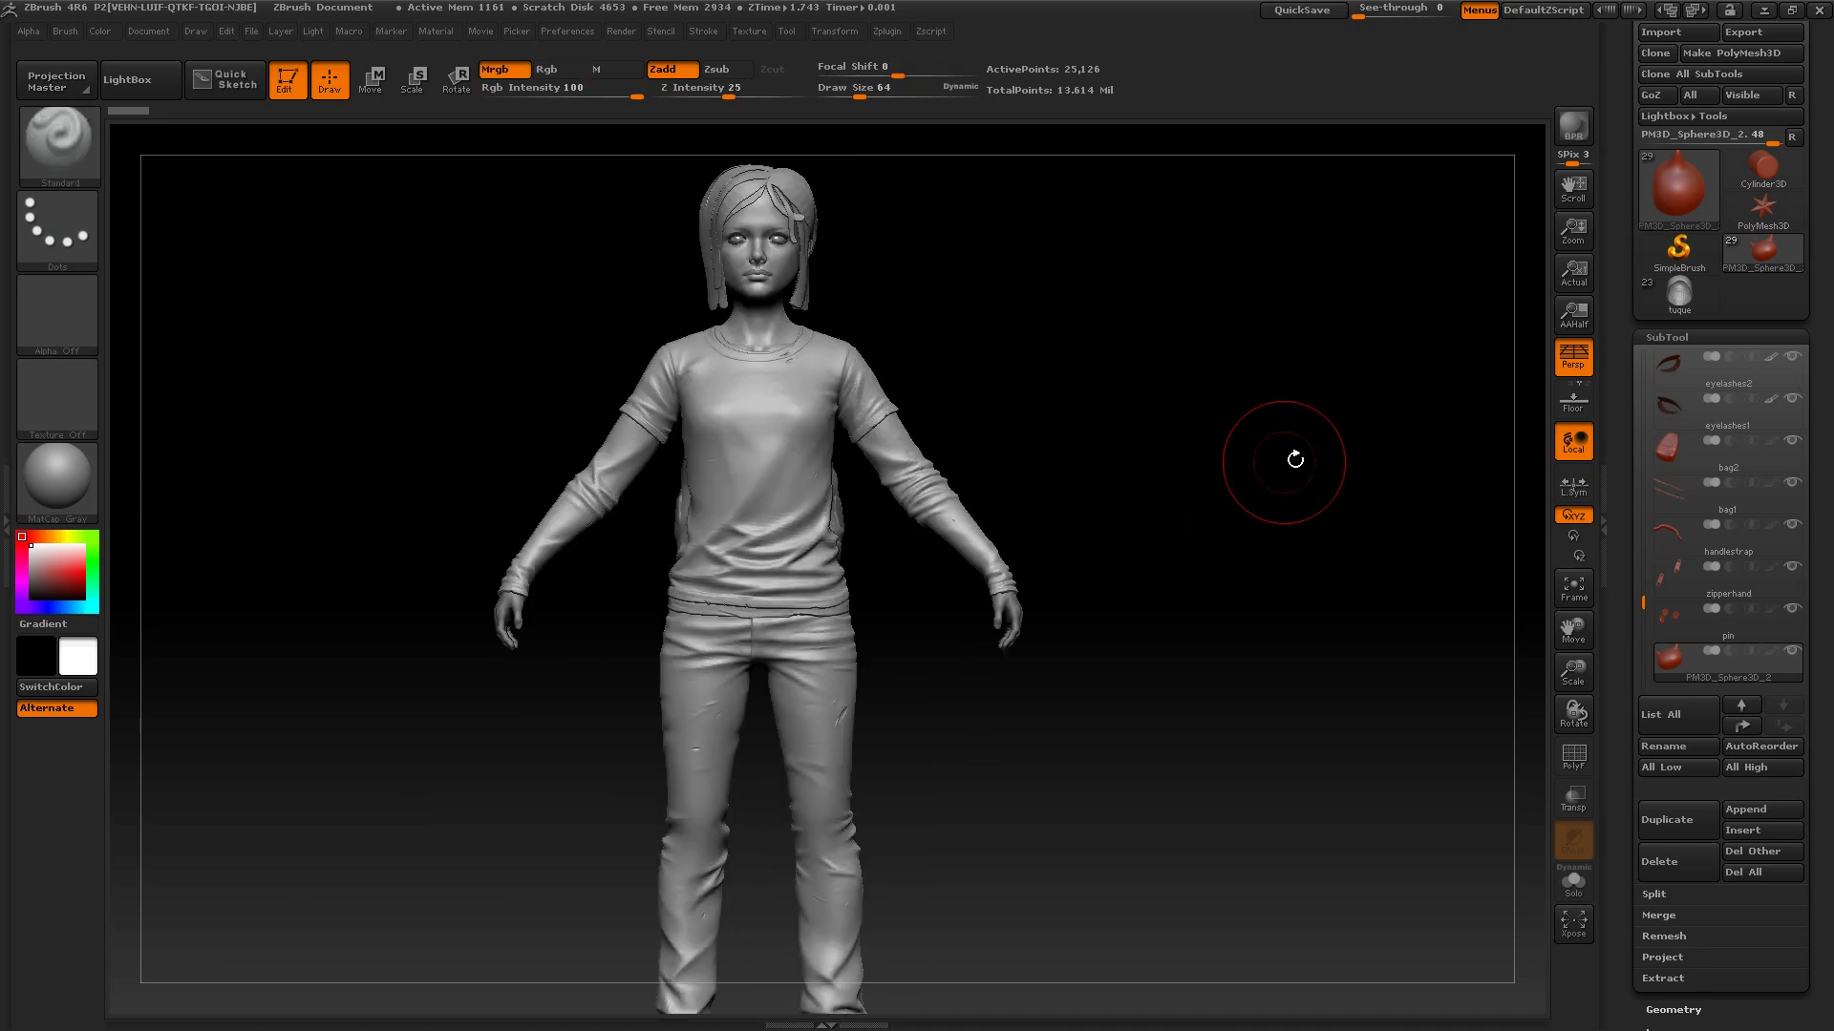
pyautogui.moveTo(1293, 458); pyautogui.dragTo(1130, 465)
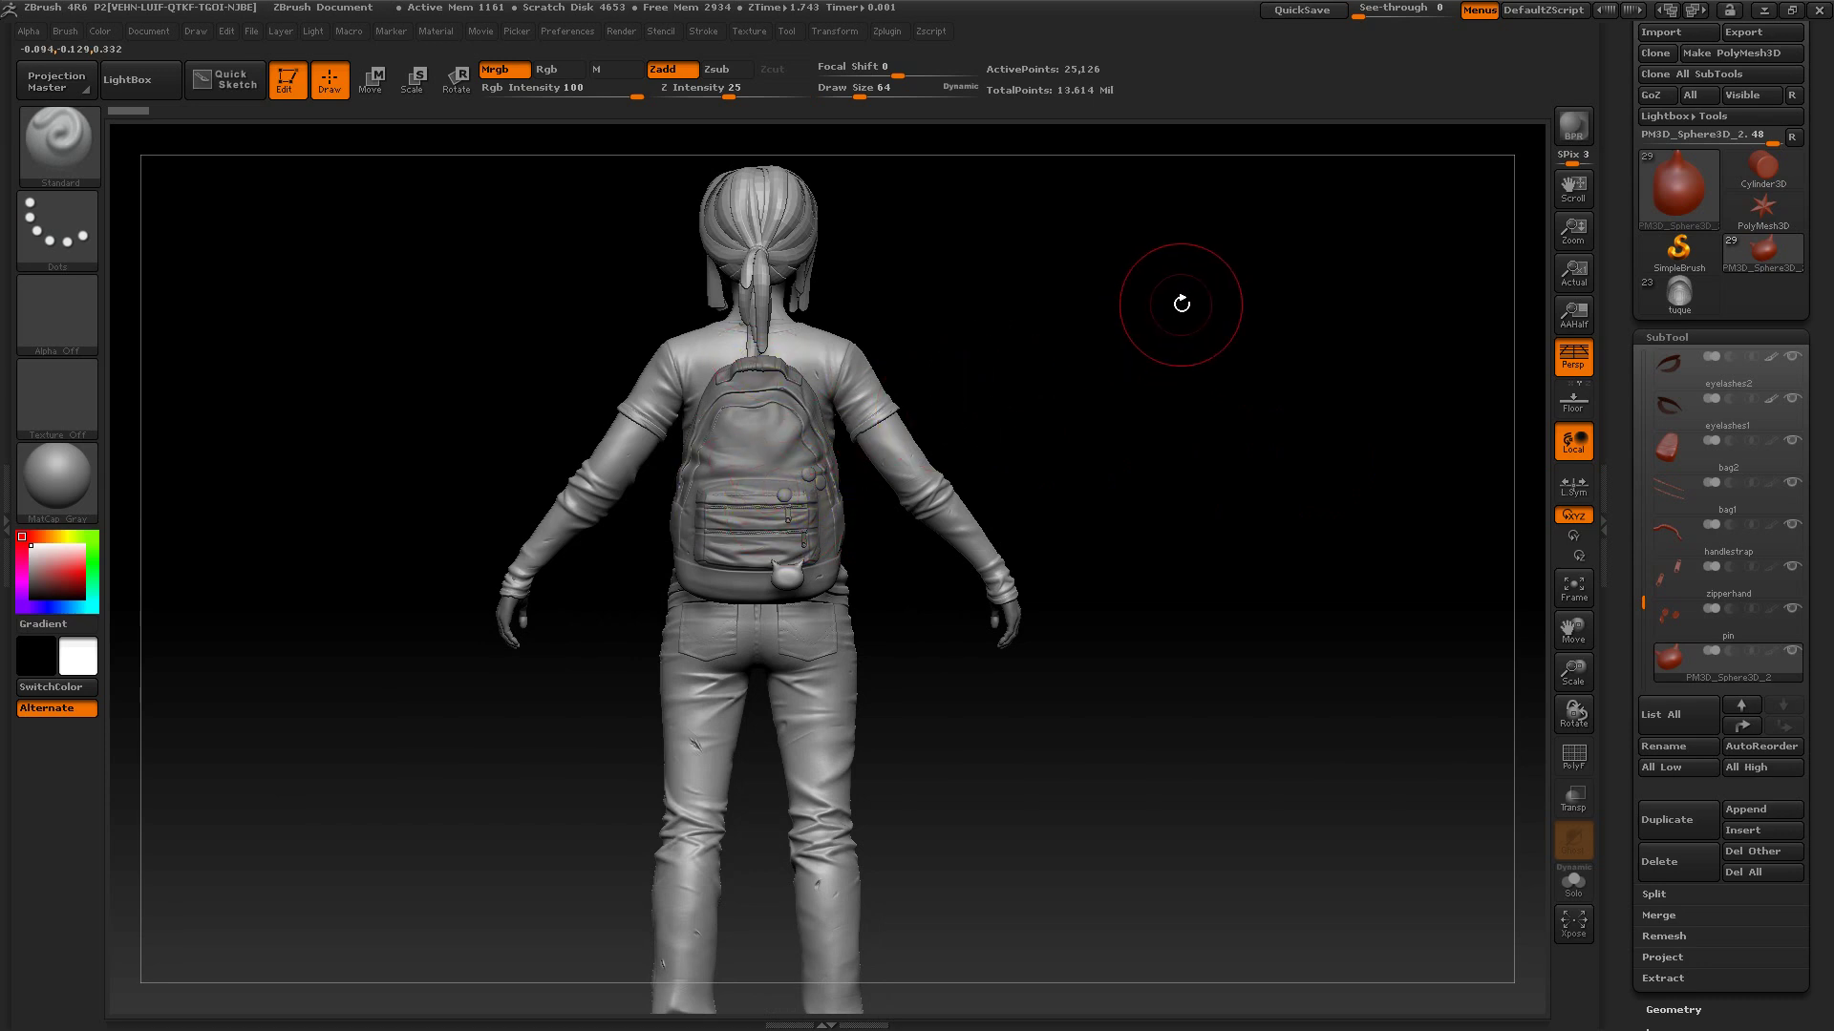
pyautogui.keyDown('alt'); pyautogui.moveTo(1182, 303); pyautogui.dragTo(1203, 426); pyautogui.keyUp('alt')
pyautogui.moveTo(1267, 372)
pyautogui.keyDown('alt'); pyautogui.mouseDown()
pyautogui.moveTo(1239, 563)
pyautogui.moveTo(1289, 369)
pyautogui.moveTo(1276, 481)
pyautogui.moveTo(1280, 385)
pyautogui.mouseUp(); pyautogui.keyUp('alt')
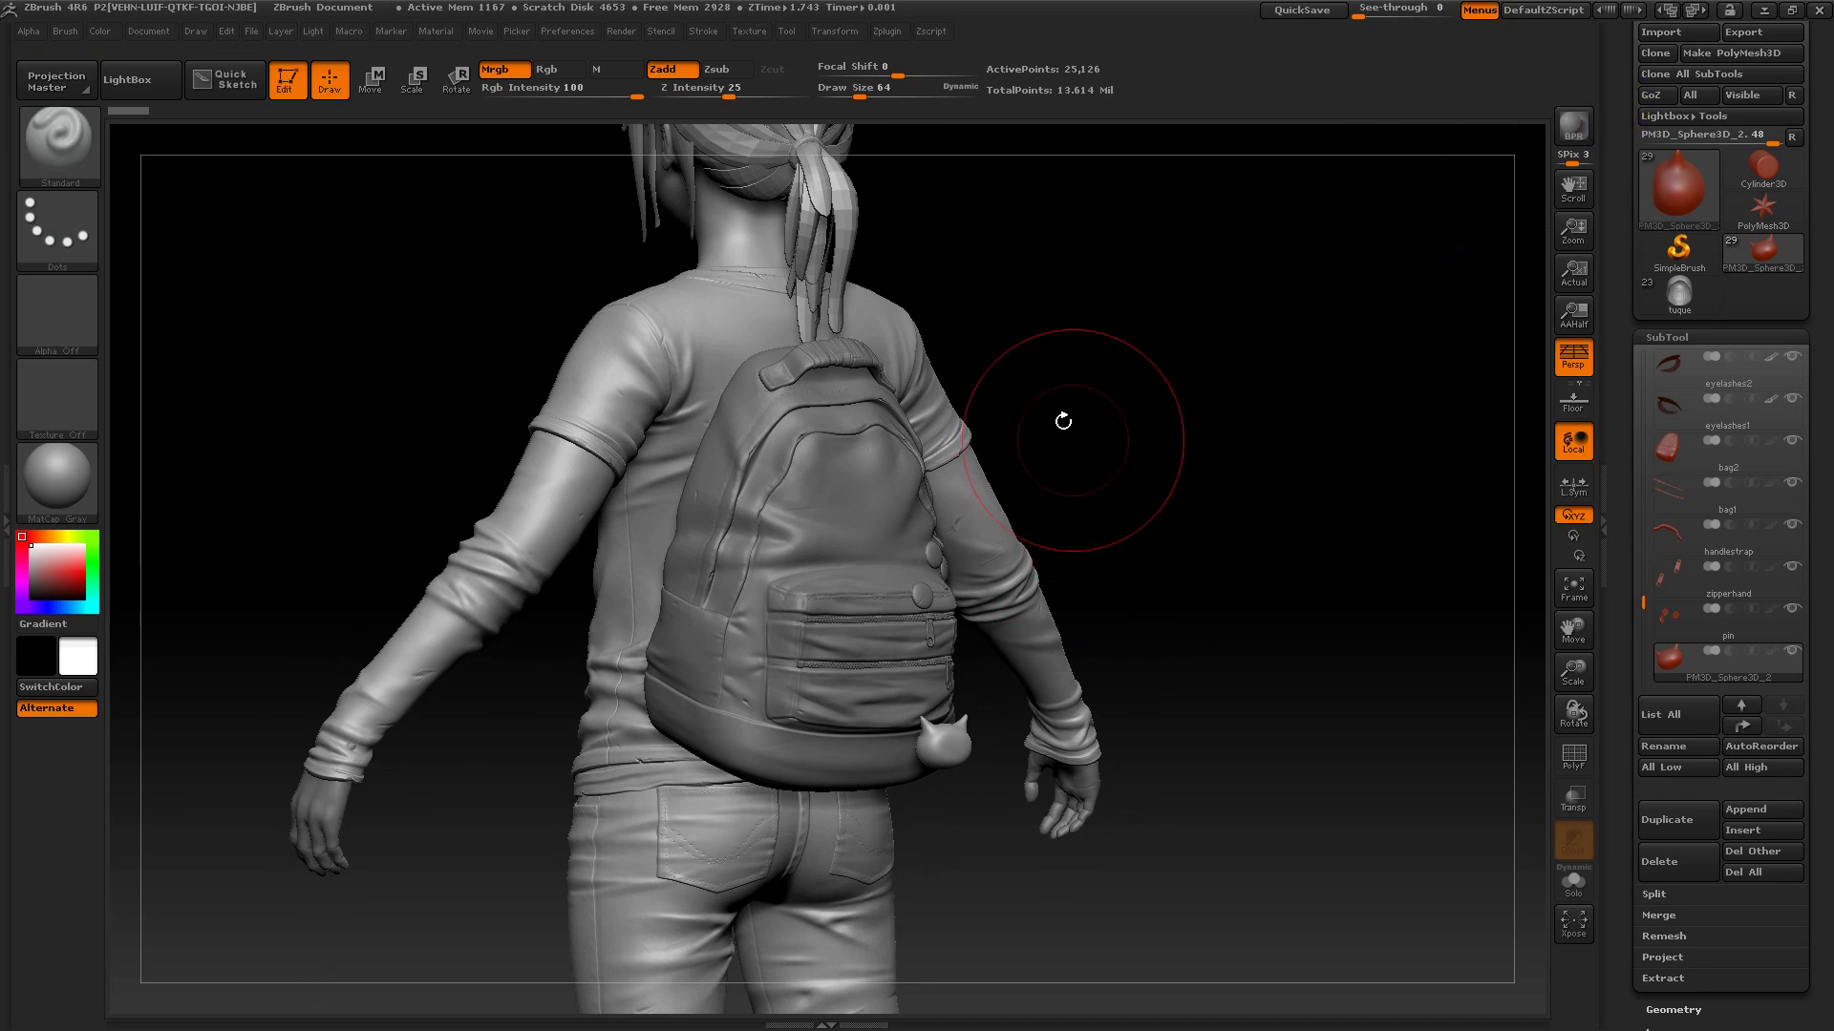
# - Switch to 3ds Max and examine the character's low-poly base mesh from several angles
pyautogui.click(1764, 12)
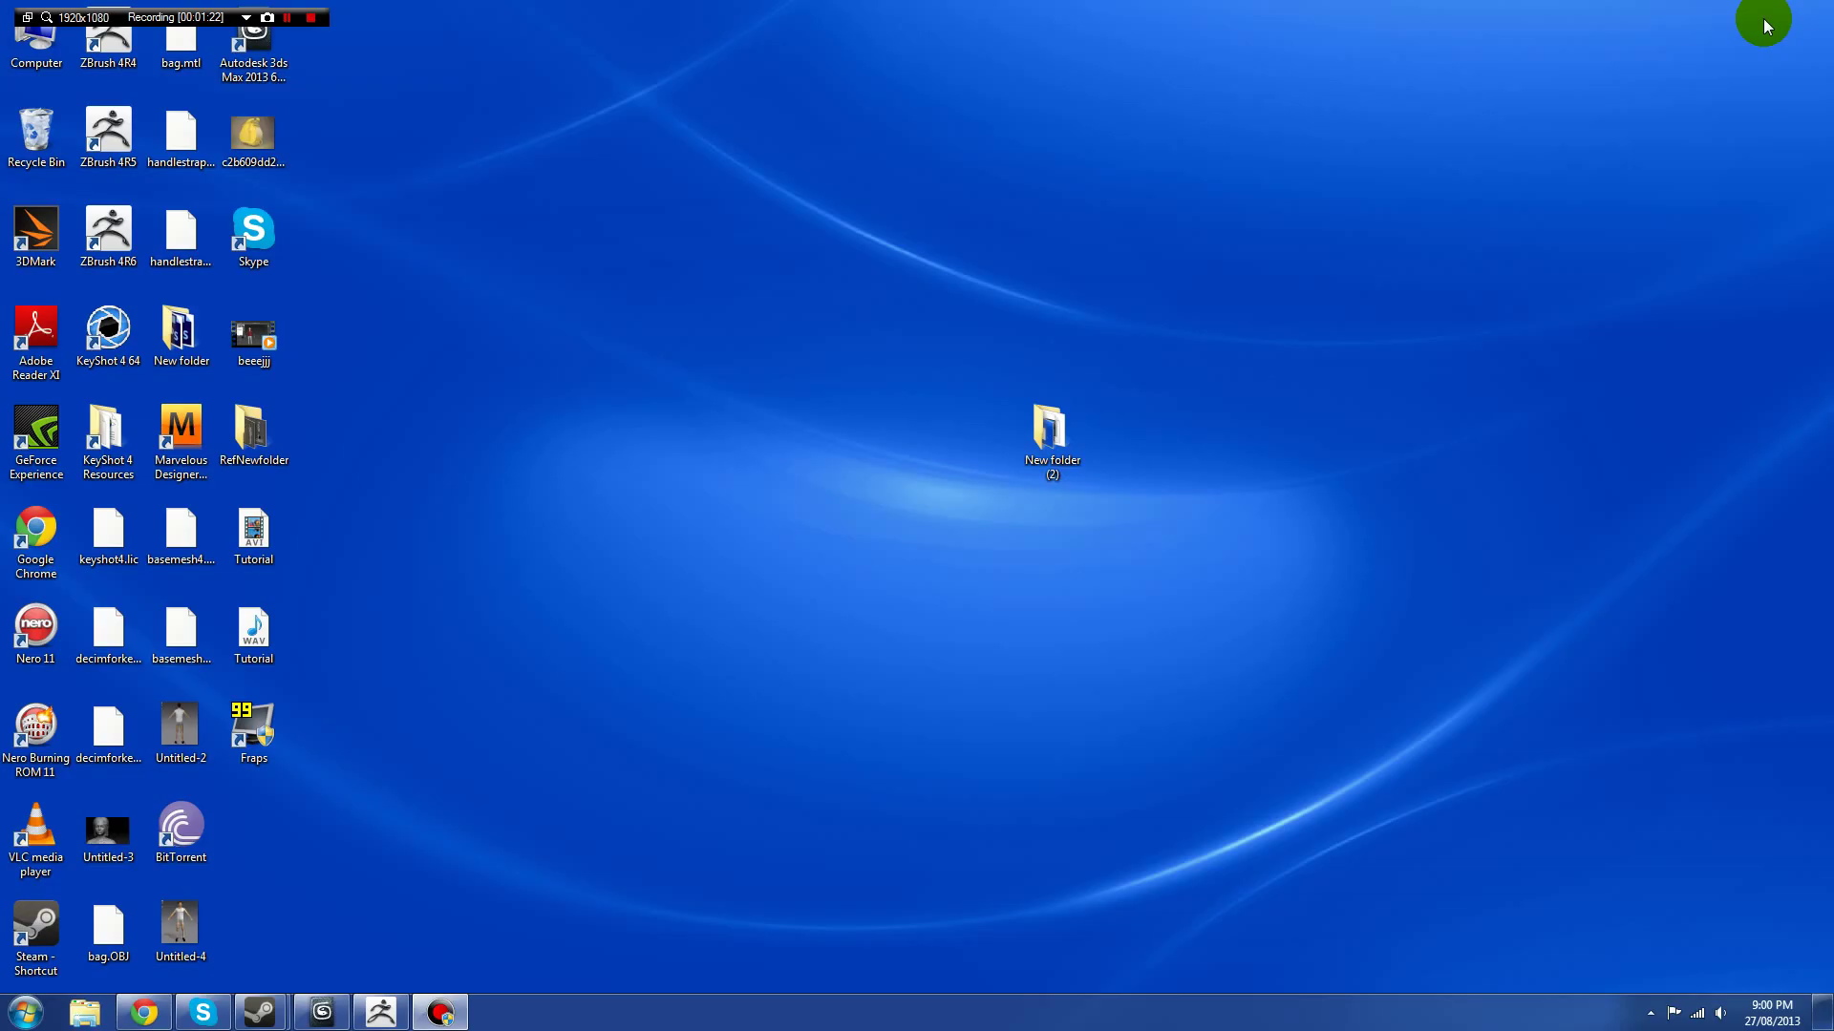
pyautogui.click(328, 1022)
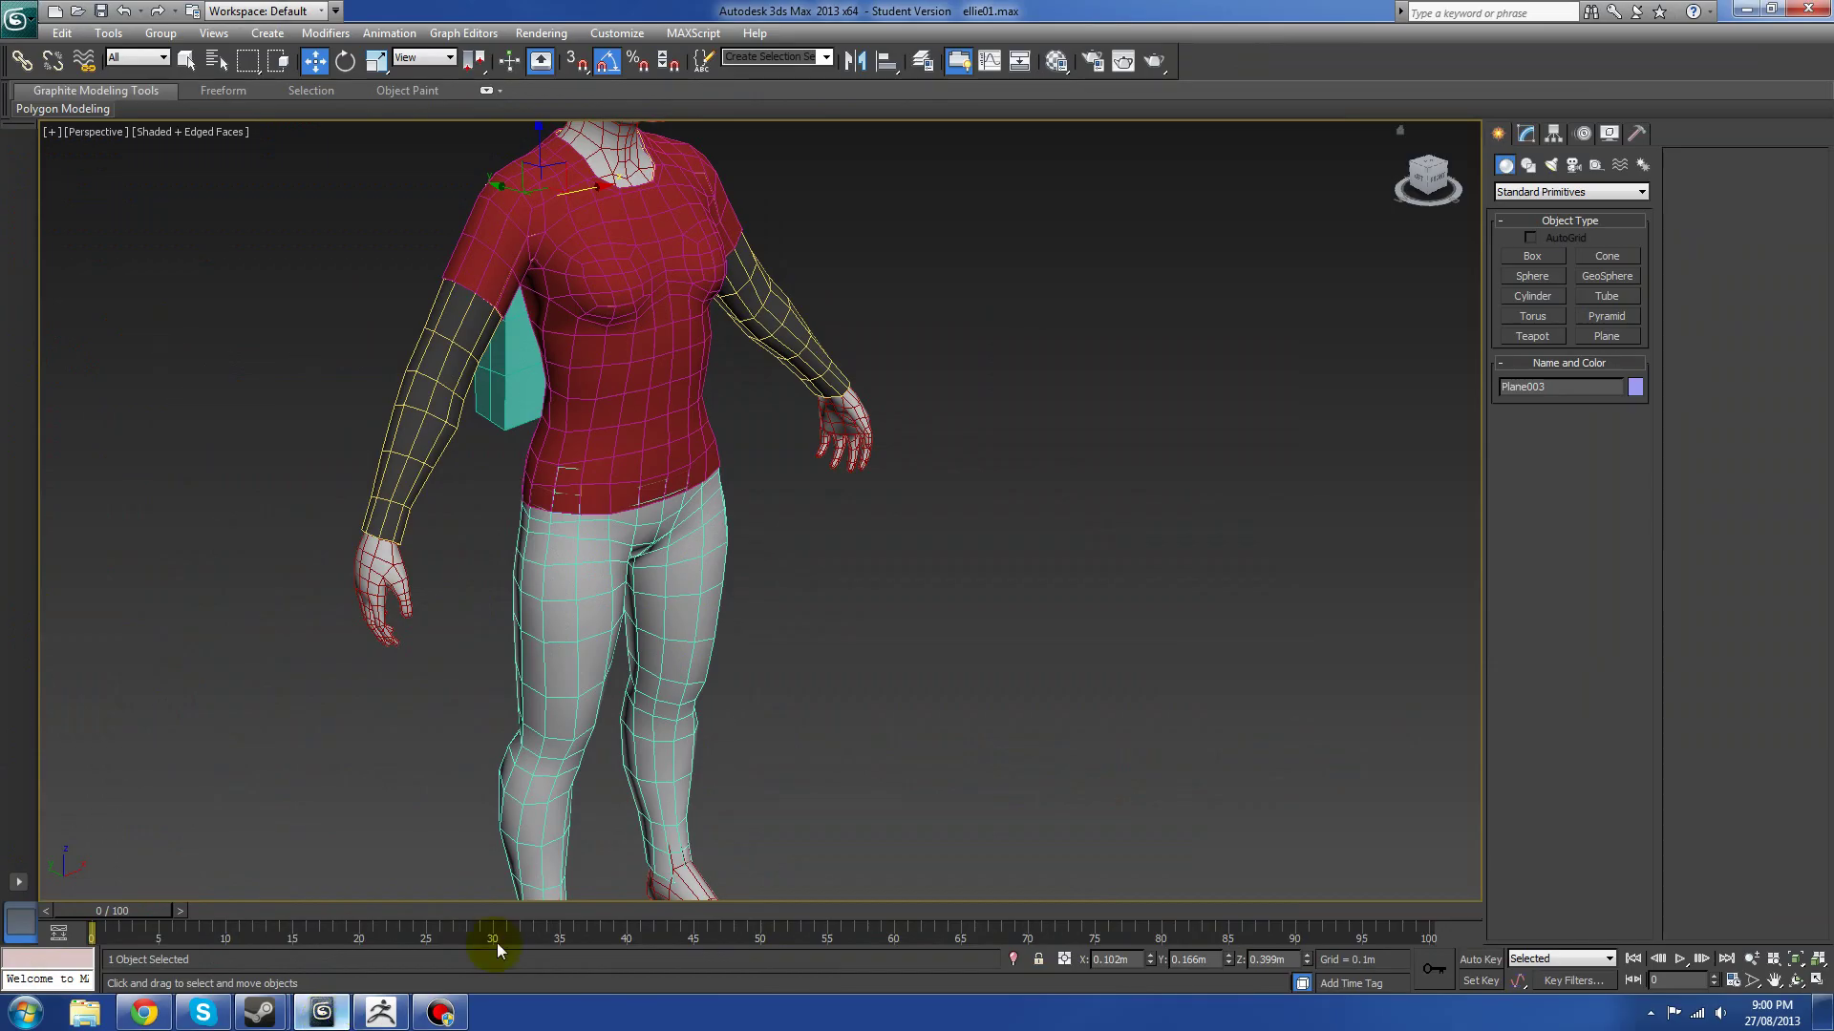
pyautogui.moveTo(912, 766)
pyautogui.mouseDown(button='middle')
pyautogui.moveTo(926, 783)
pyautogui.moveTo(898, 770)
pyautogui.mouseUp(button='middle')
pyautogui.scroll(-3, 897, 769)
pyautogui.moveTo(817, 638); pyautogui.dragTo(659, 560, button='middle')
pyautogui.click(948, 541)
pyautogui.scroll(2, 770, 585)
pyautogui.moveTo(763, 467); pyautogui.dragTo(1184, 515, button='middle')
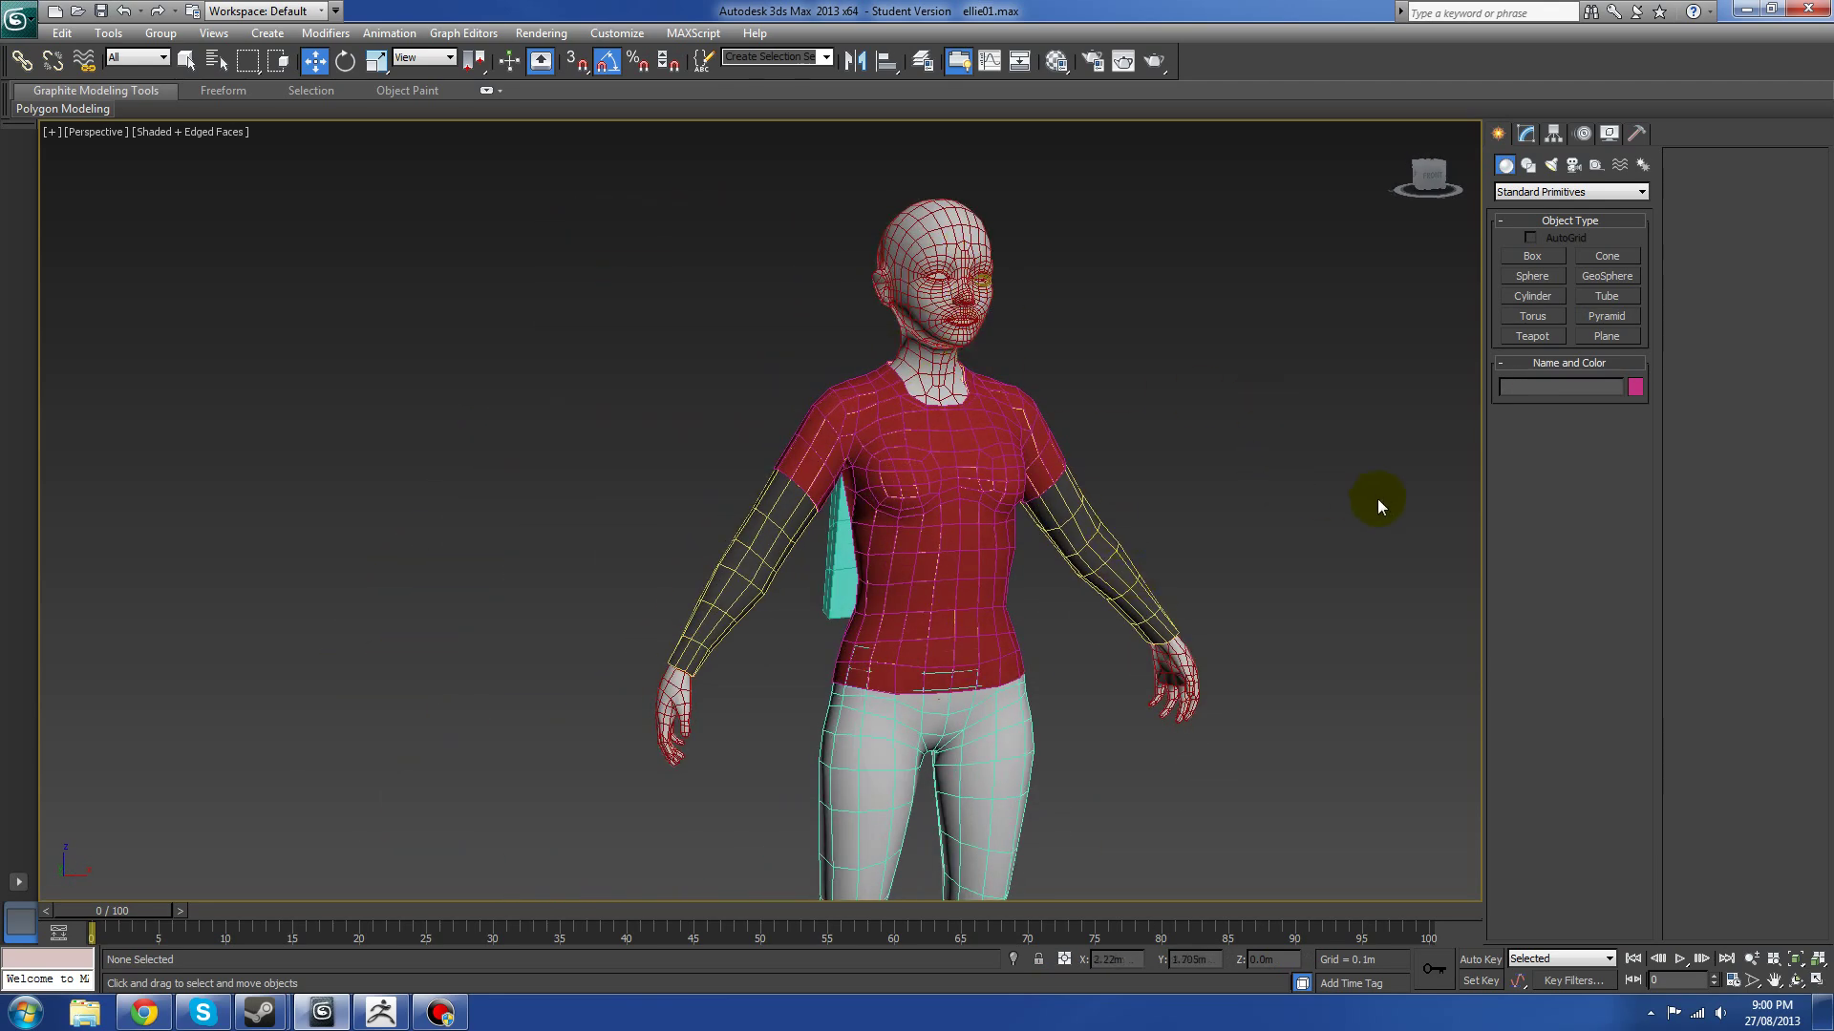
pyautogui.moveTo(1377, 498); pyautogui.dragTo(1280, 281, button='middle')
pyautogui.scroll(-2, 1280, 280)
pyautogui.keyDown('alt'); pyautogui.moveTo(1213, 372); pyautogui.dragTo(1173, 432, button='middle'); pyautogui.keyUp('alt')
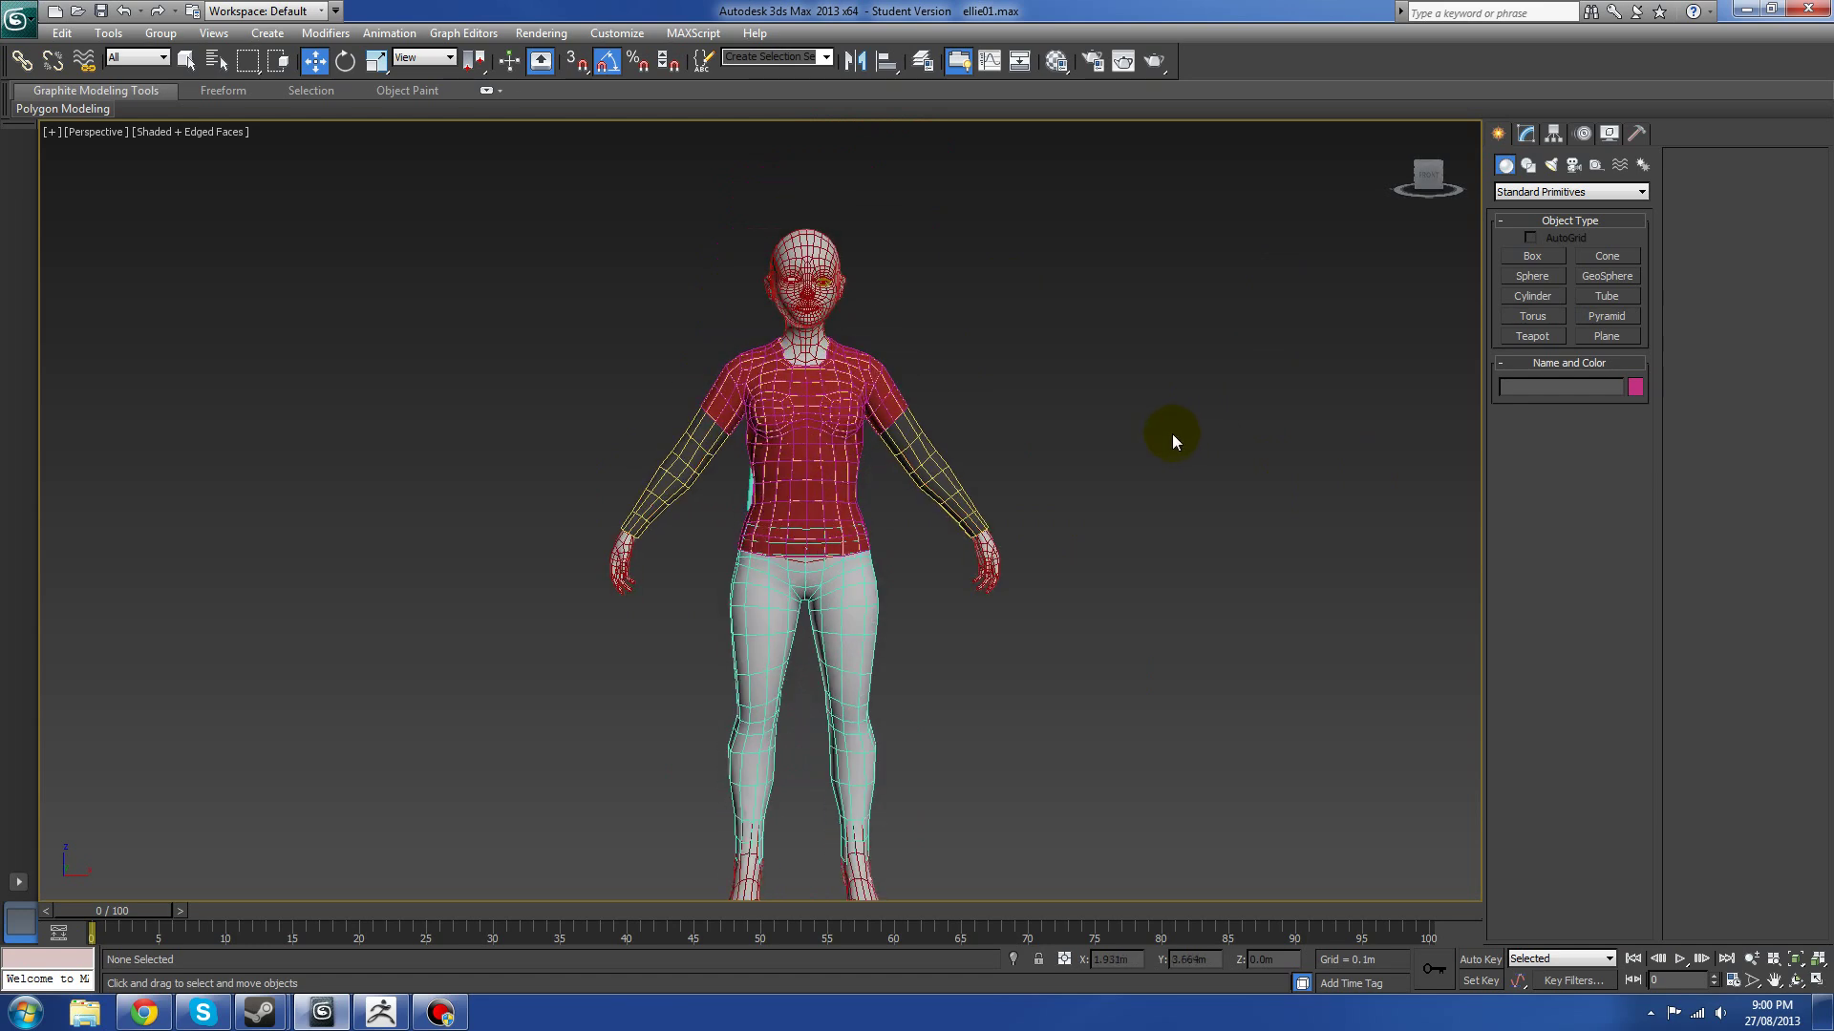
pyautogui.scroll(3, 1058, 464)
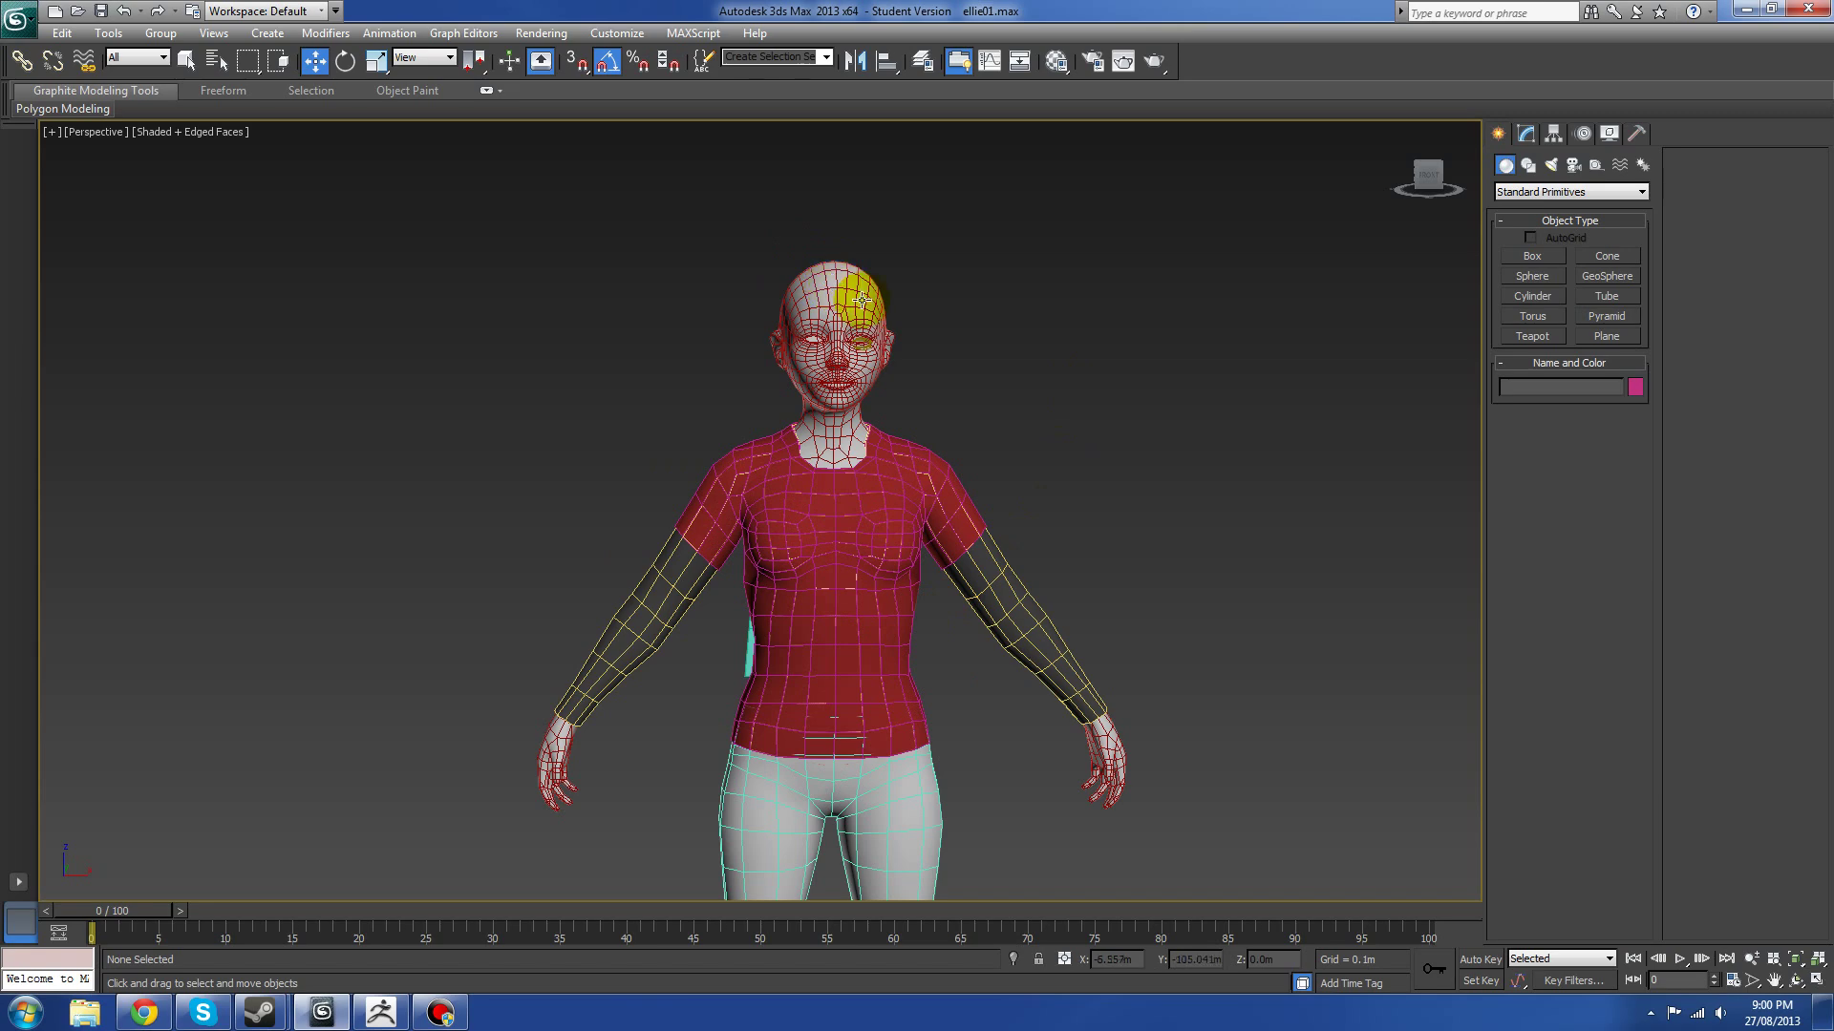
# - Select the shirt mesh and examine the topology of the head, torso, arms and legs
pyautogui.keyDown('alt'); pyautogui.moveTo(963, 482); pyautogui.dragTo(840, 421, button='middle'); pyautogui.keyUp('alt')
pyautogui.click(840, 435)
pyautogui.keyDown('alt'); pyautogui.moveTo(845, 504); pyautogui.dragTo(684, 518, button='middle'); pyautogui.keyUp('alt')
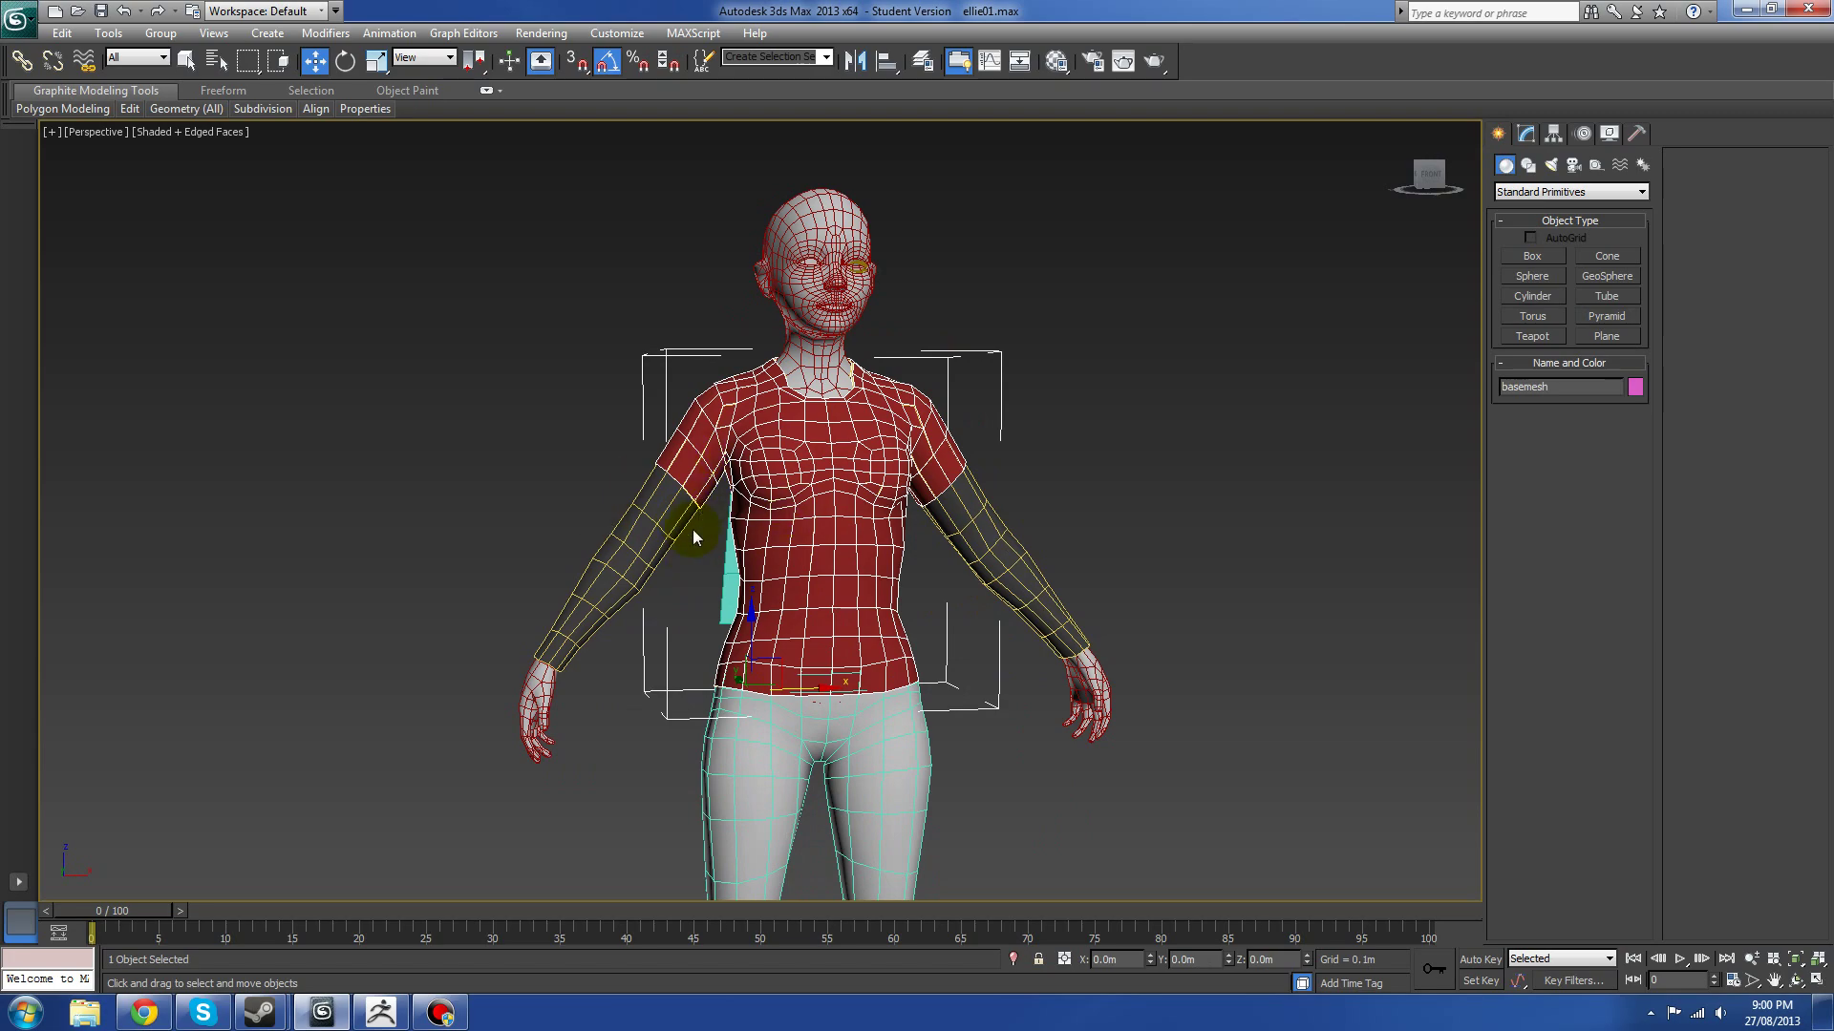
pyautogui.moveTo(949, 408); pyautogui.dragTo(876, 549, button='middle')
pyautogui.scroll(4, 854, 559)
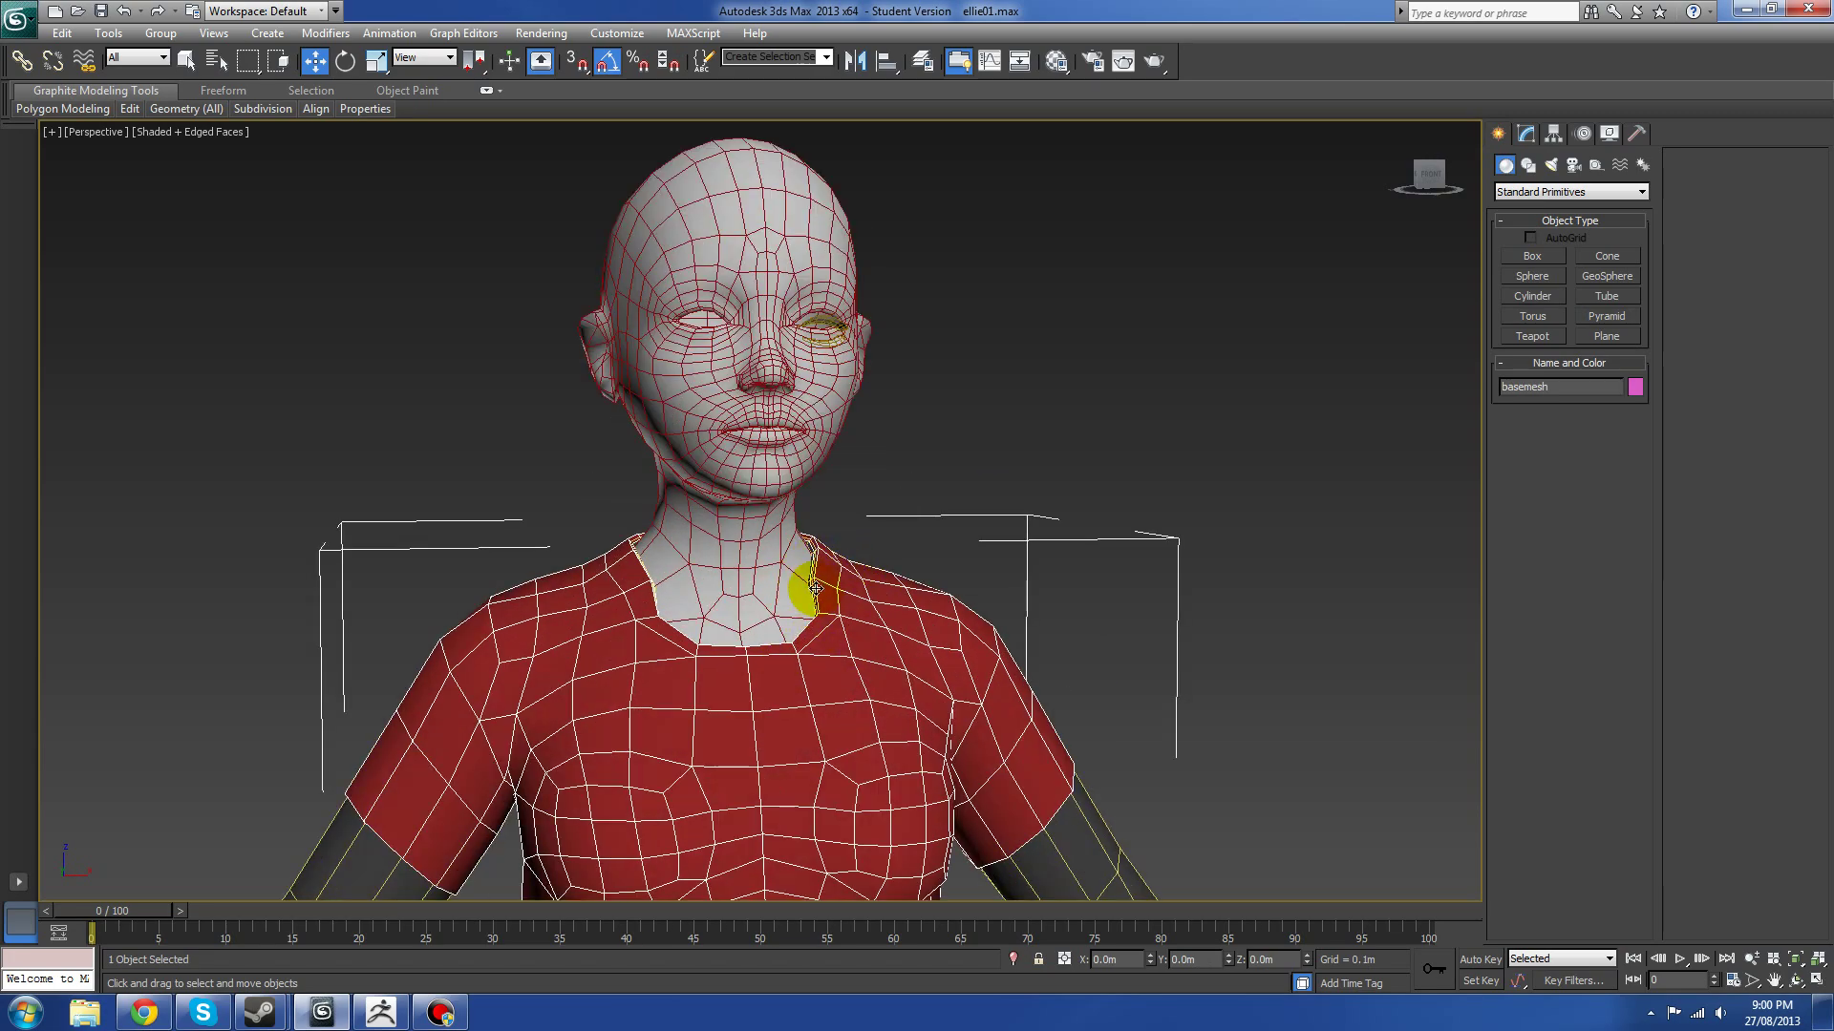
pyautogui.keyDown('alt'); pyautogui.moveTo(871, 688); pyautogui.dragTo(831, 502, button='middle'); pyautogui.keyUp('alt')
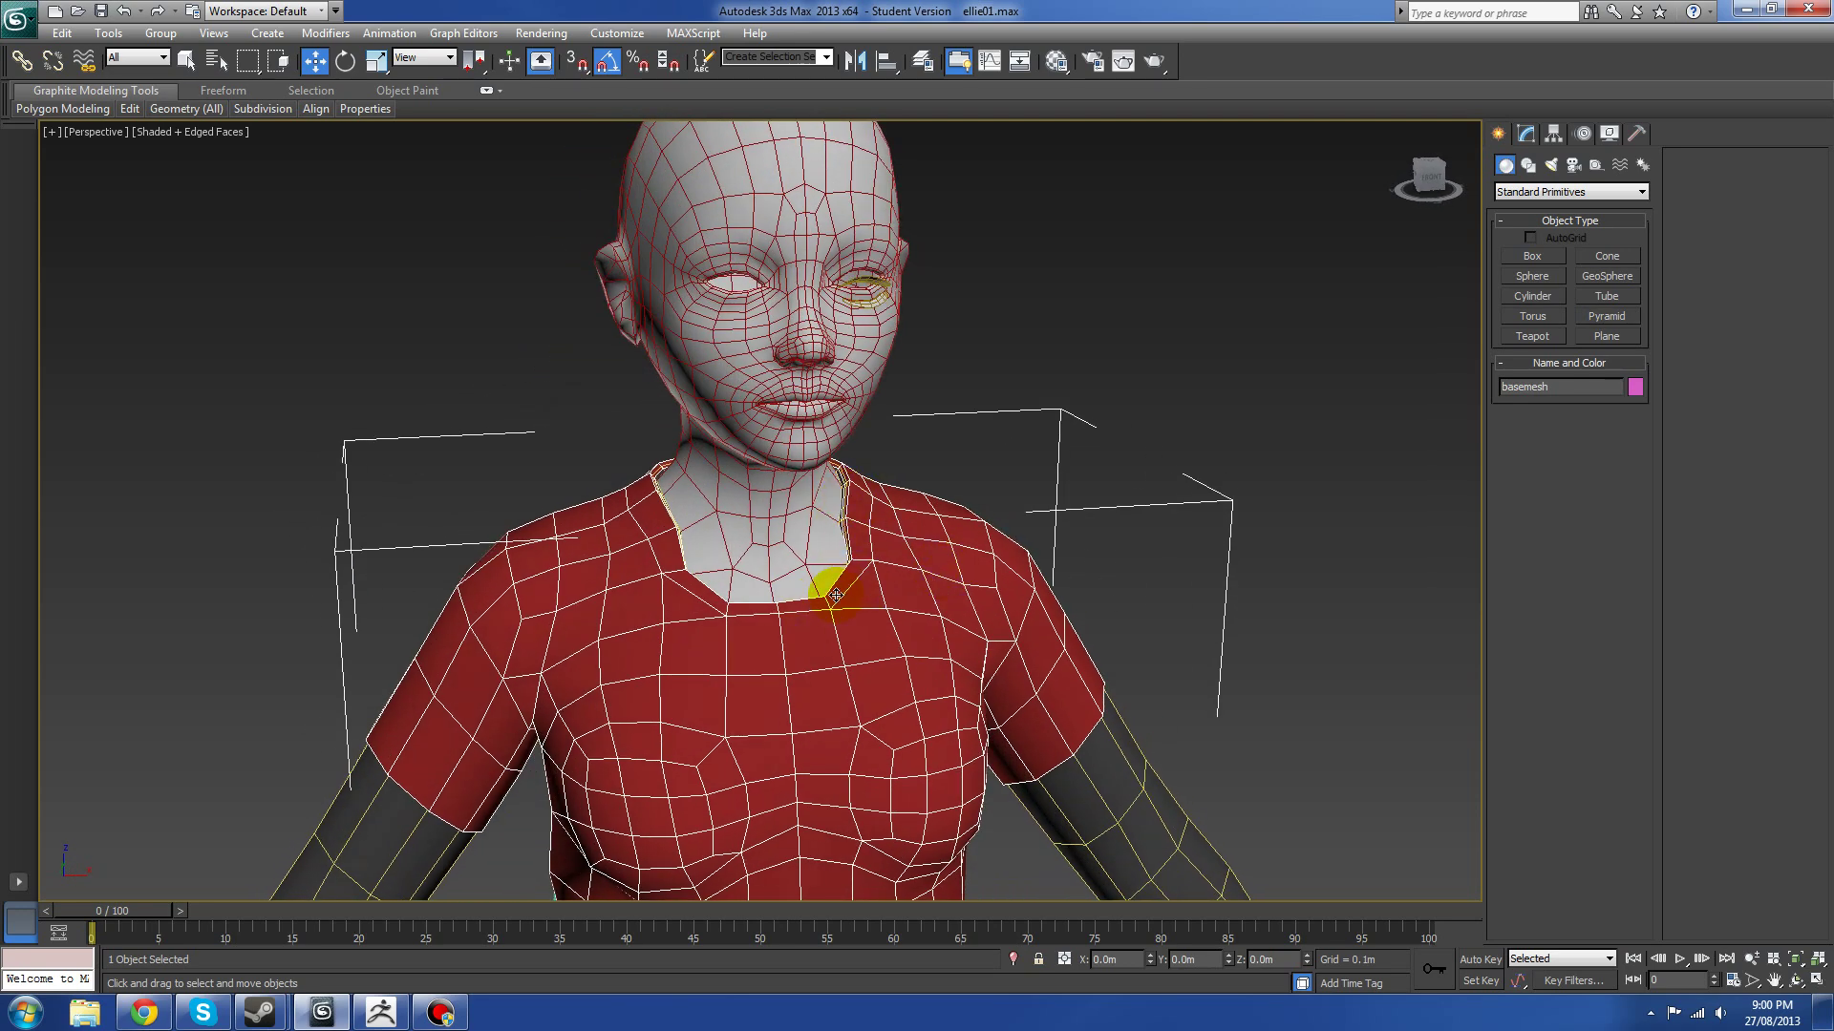
pyautogui.scroll(-5, 836, 594)
pyautogui.moveTo(859, 819); pyautogui.dragTo(887, 516, button='middle')
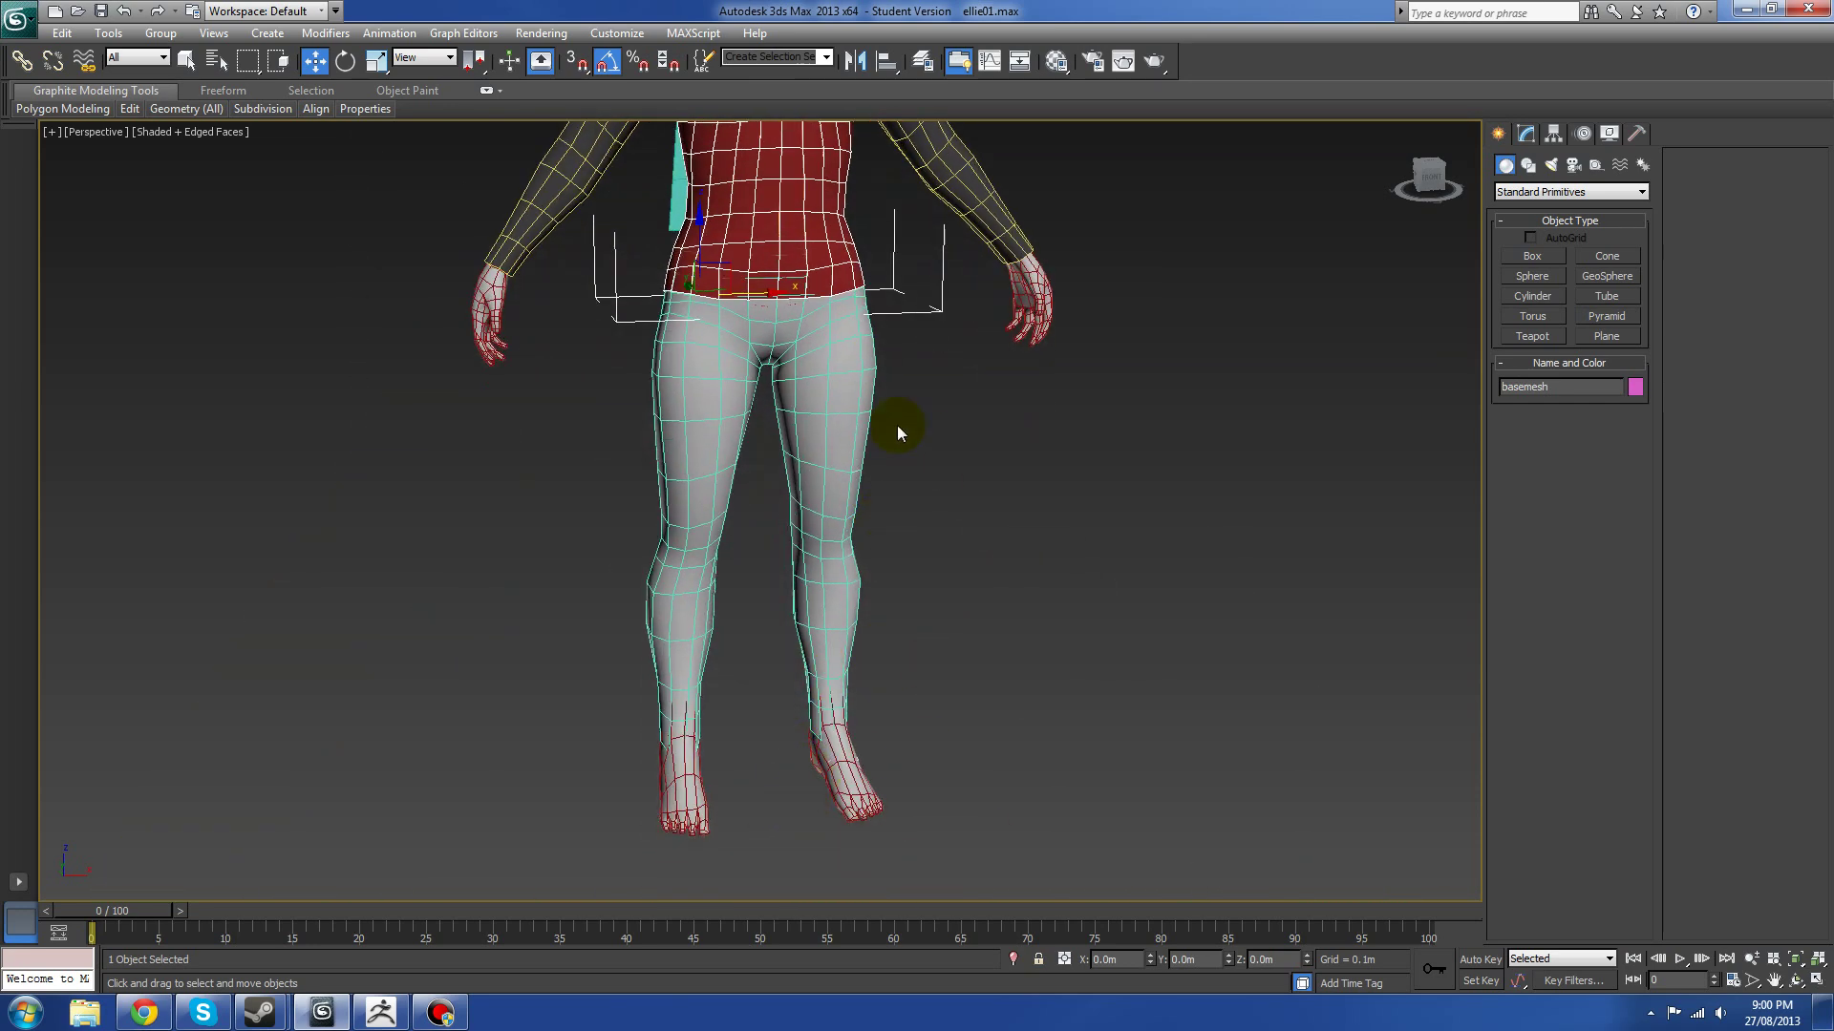
pyautogui.moveTo(1014, 286); pyautogui.dragTo(820, 528, button='middle')
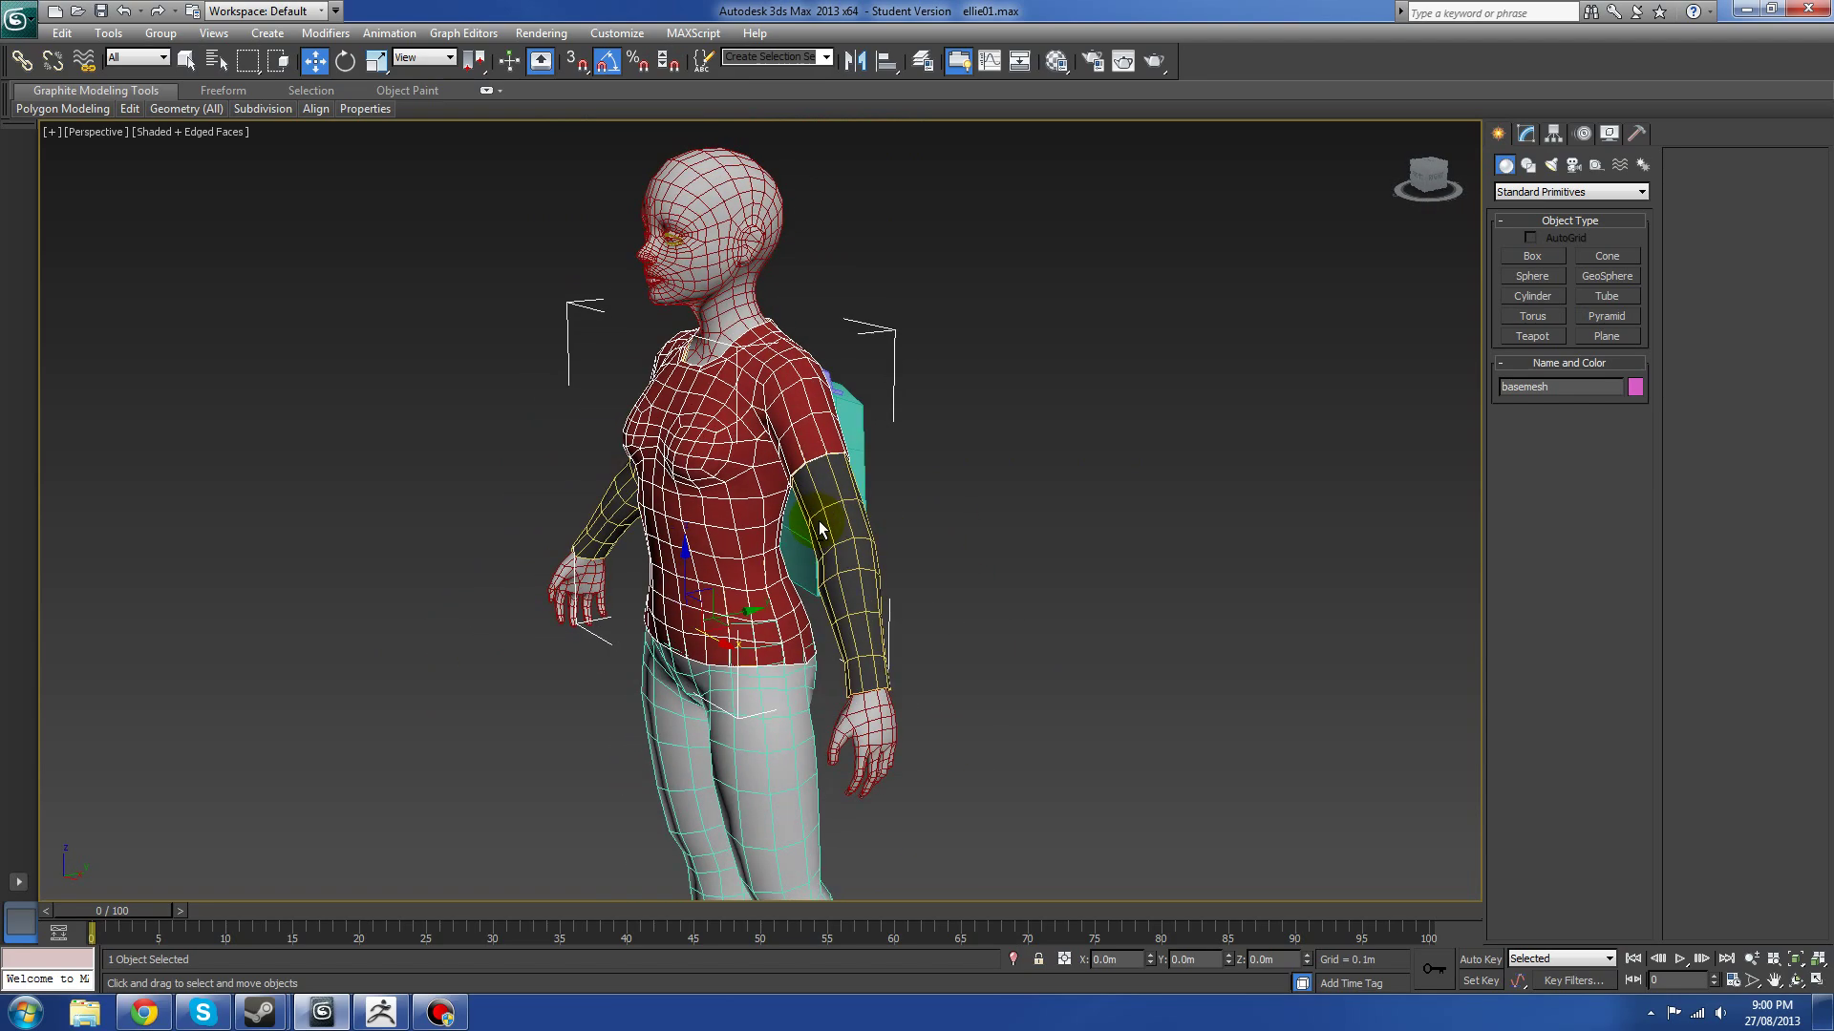
# - Select the low-poly backpack box on the character's back and examine its form and handle from several angles
pyautogui.moveTo(757, 371); pyautogui.dragTo(612, 516, button='middle')
pyautogui.click(615, 520)
pyautogui.scroll(4, 697, 512)
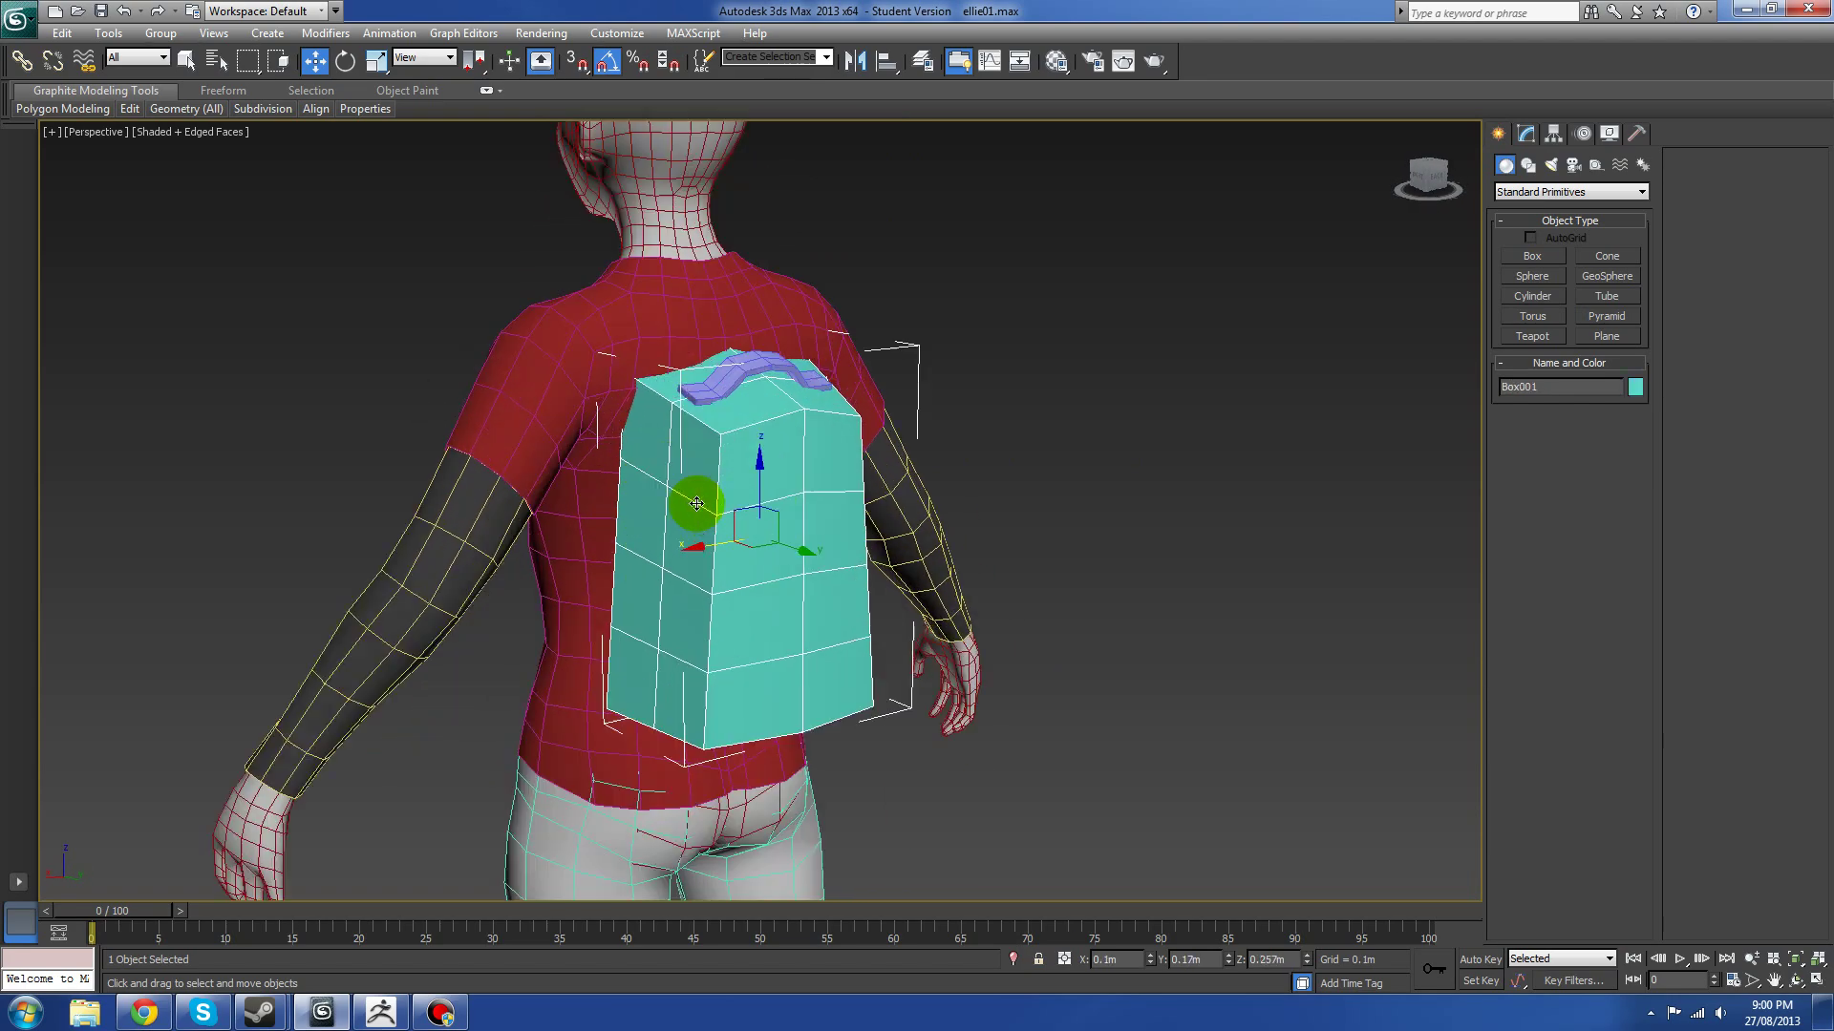
pyautogui.keyDown('alt'); pyautogui.moveTo(718, 500); pyautogui.dragTo(655, 471, button='middle'); pyautogui.keyUp('alt')
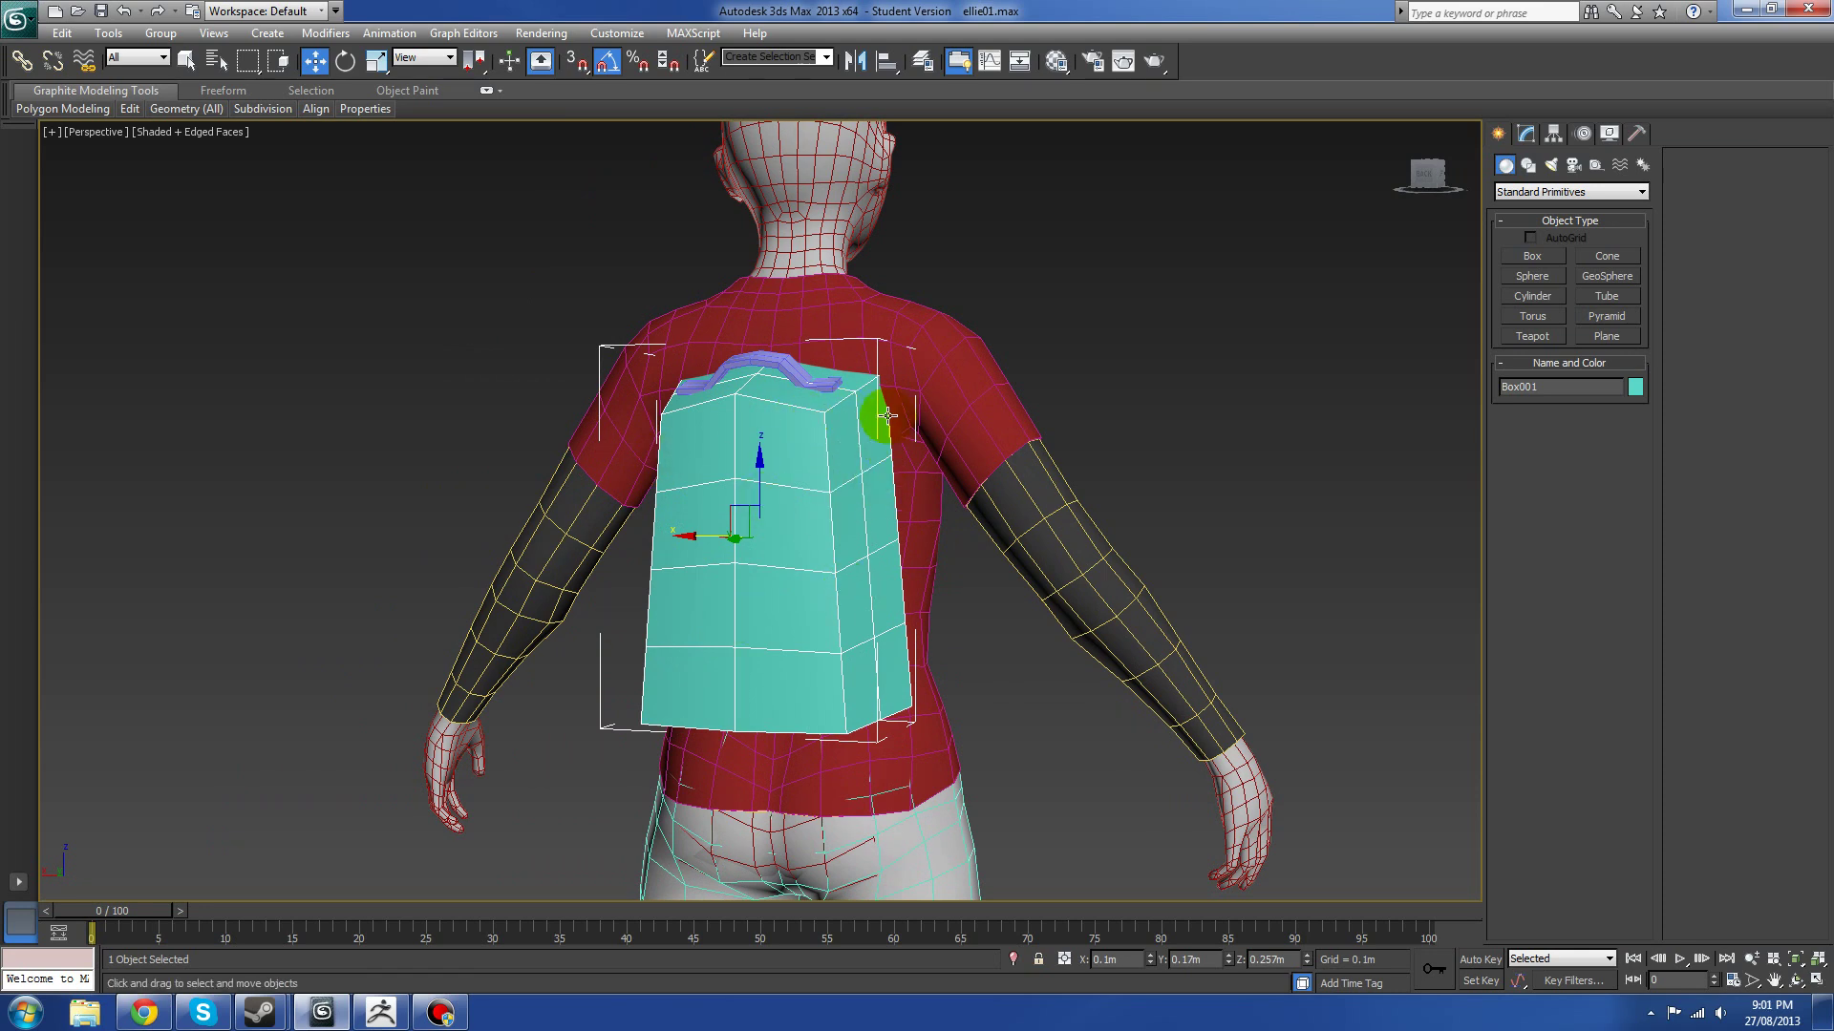
pyautogui.keyDown('alt'); pyautogui.moveTo(876, 410); pyautogui.dragTo(920, 500, button='middle'); pyautogui.keyUp('alt')
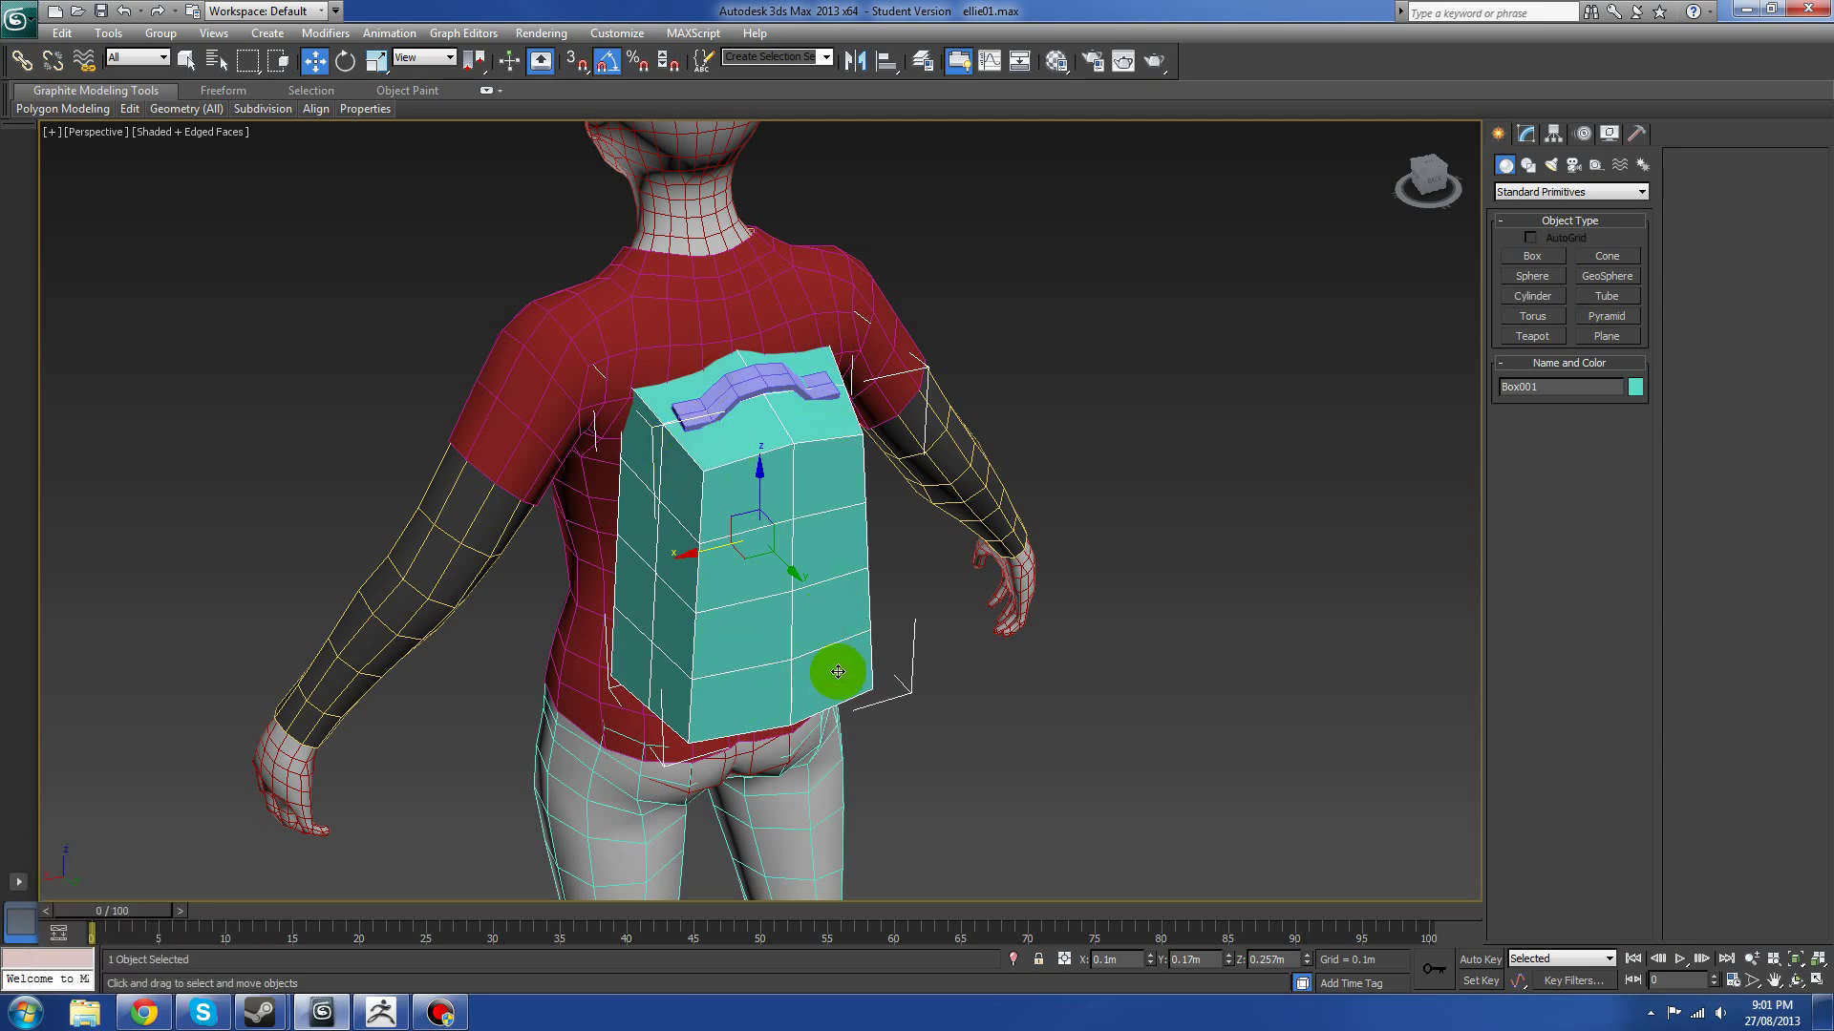
pyautogui.keyDown('alt'); pyautogui.moveTo(838, 672); pyautogui.dragTo(868, 696, button='middle'); pyautogui.keyUp('alt')
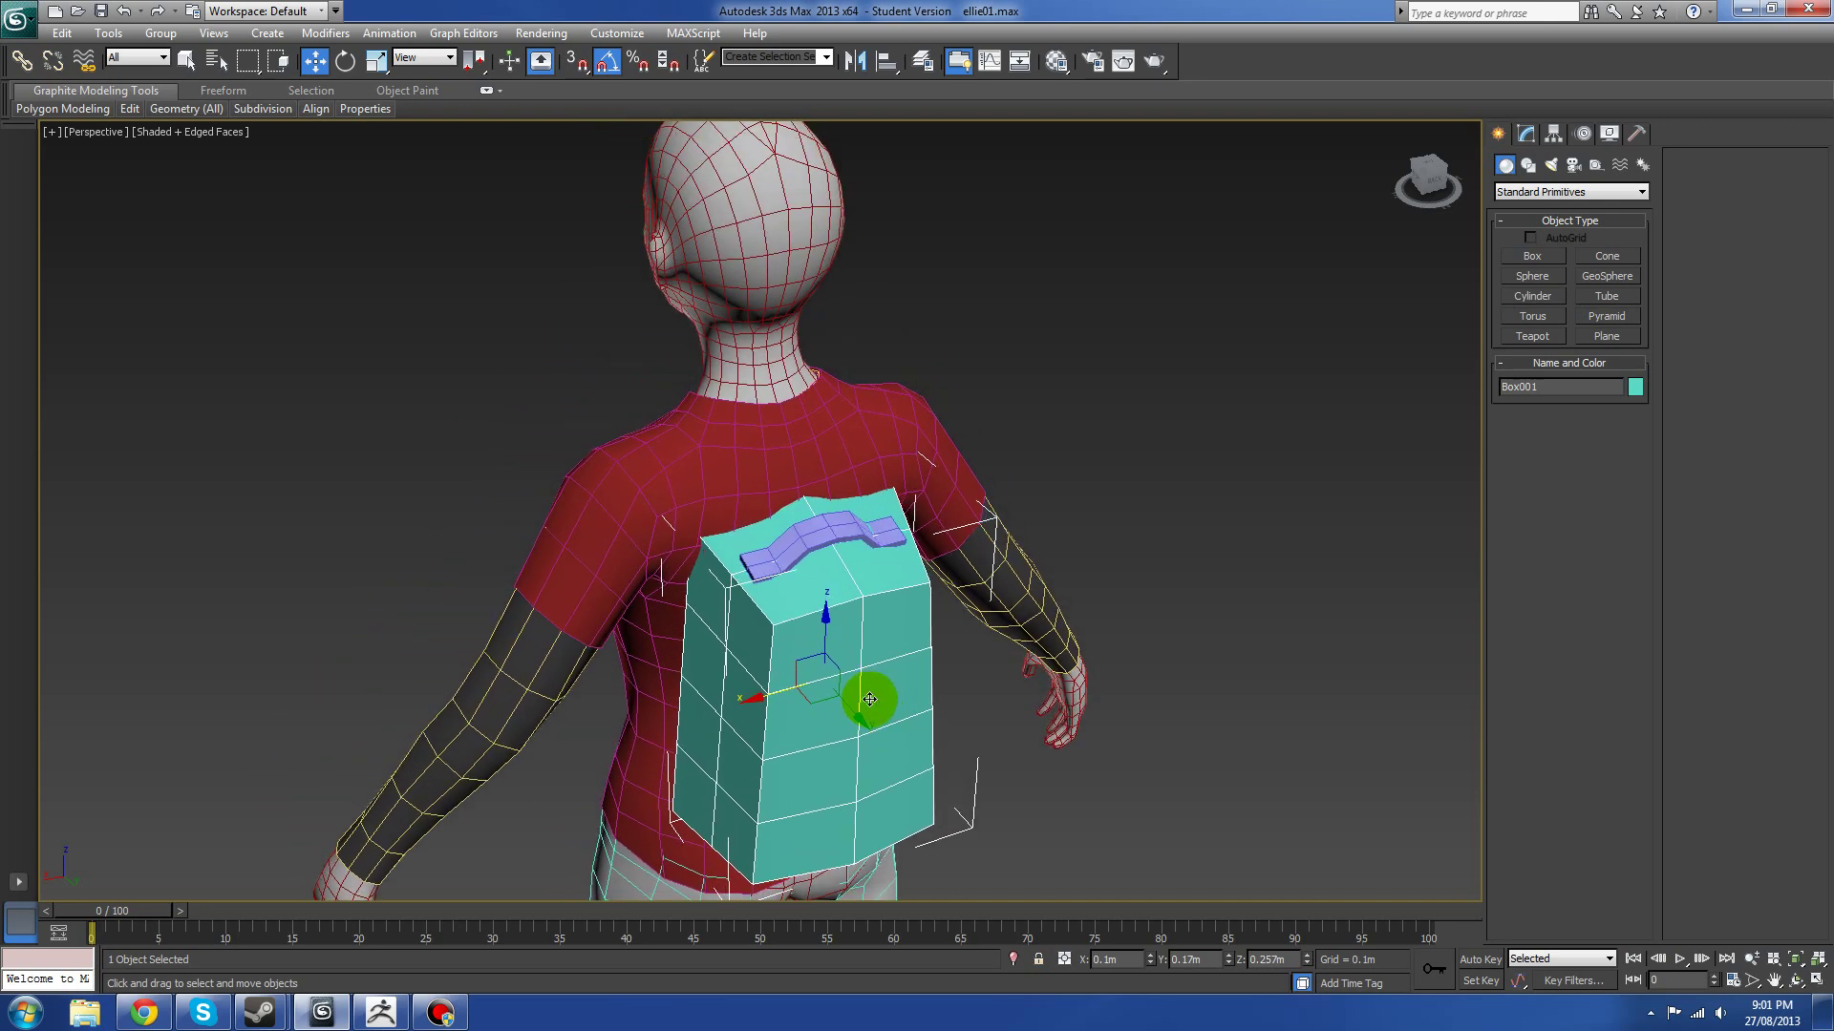
# - Switch to ZBrush and isolate the bag2 subtool with Solo
pyautogui.click(380, 1012)
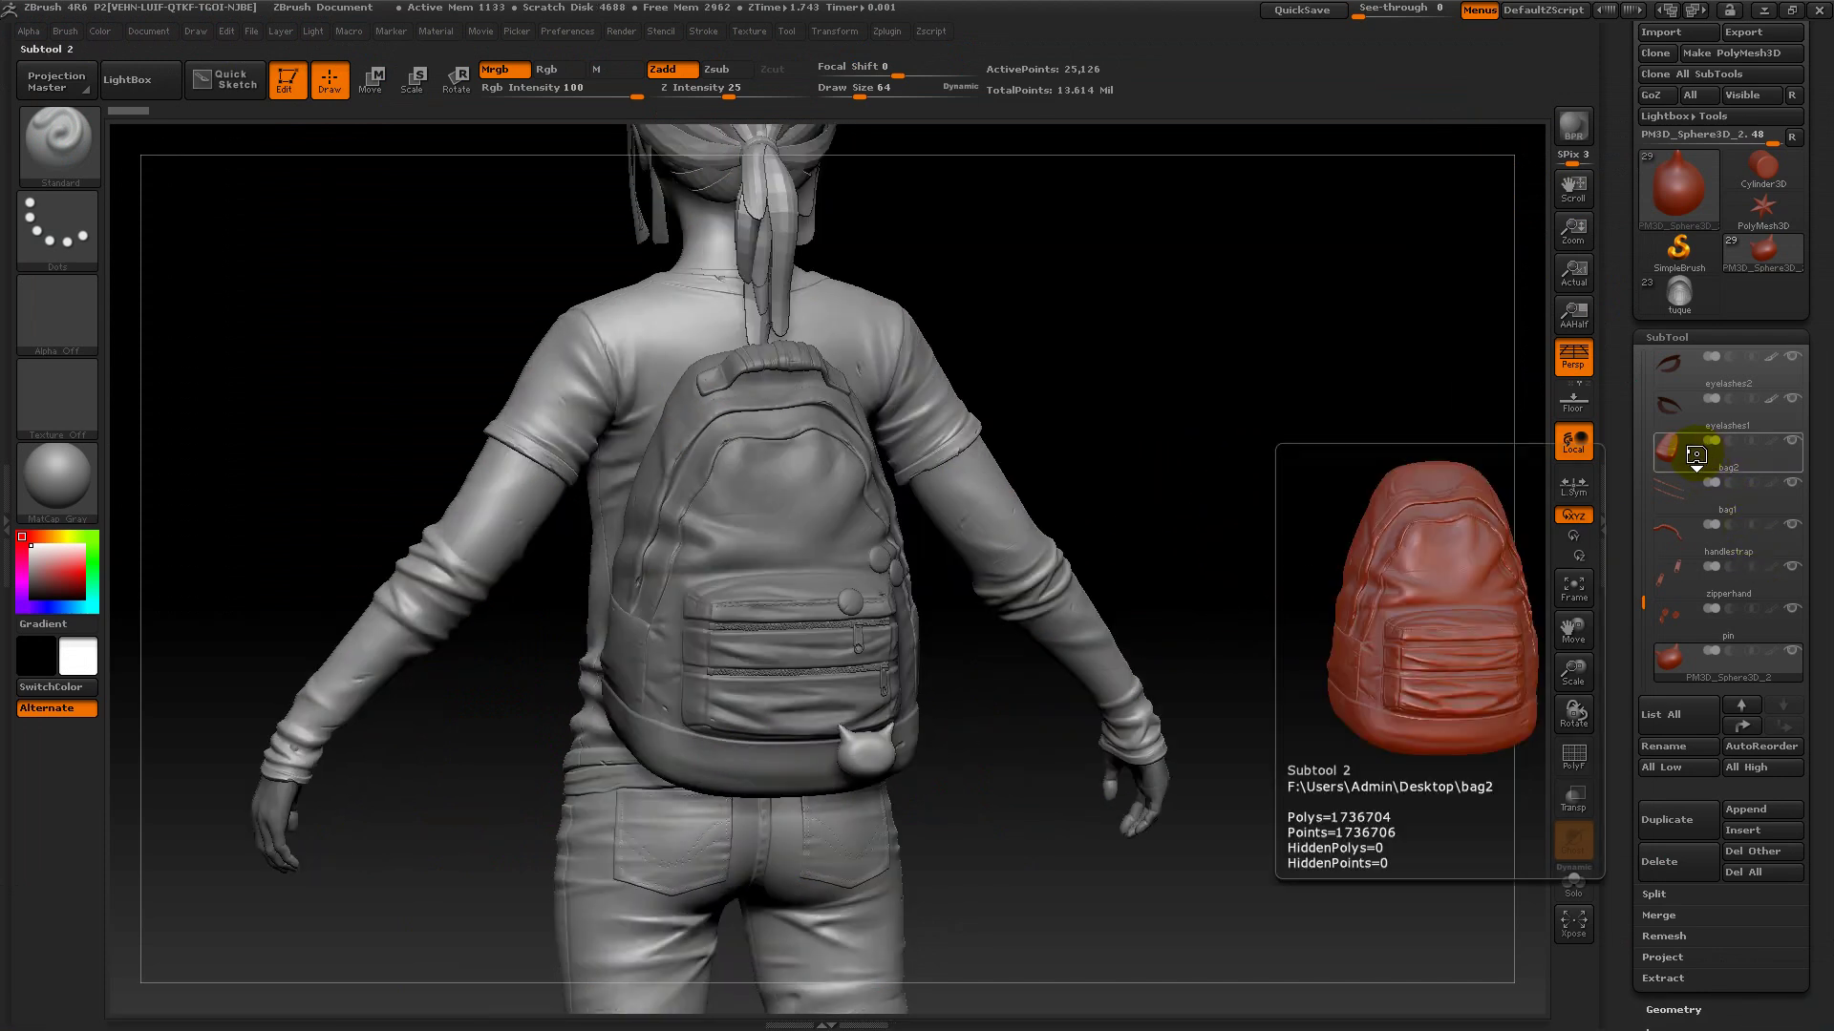
pyautogui.click(1695, 456)
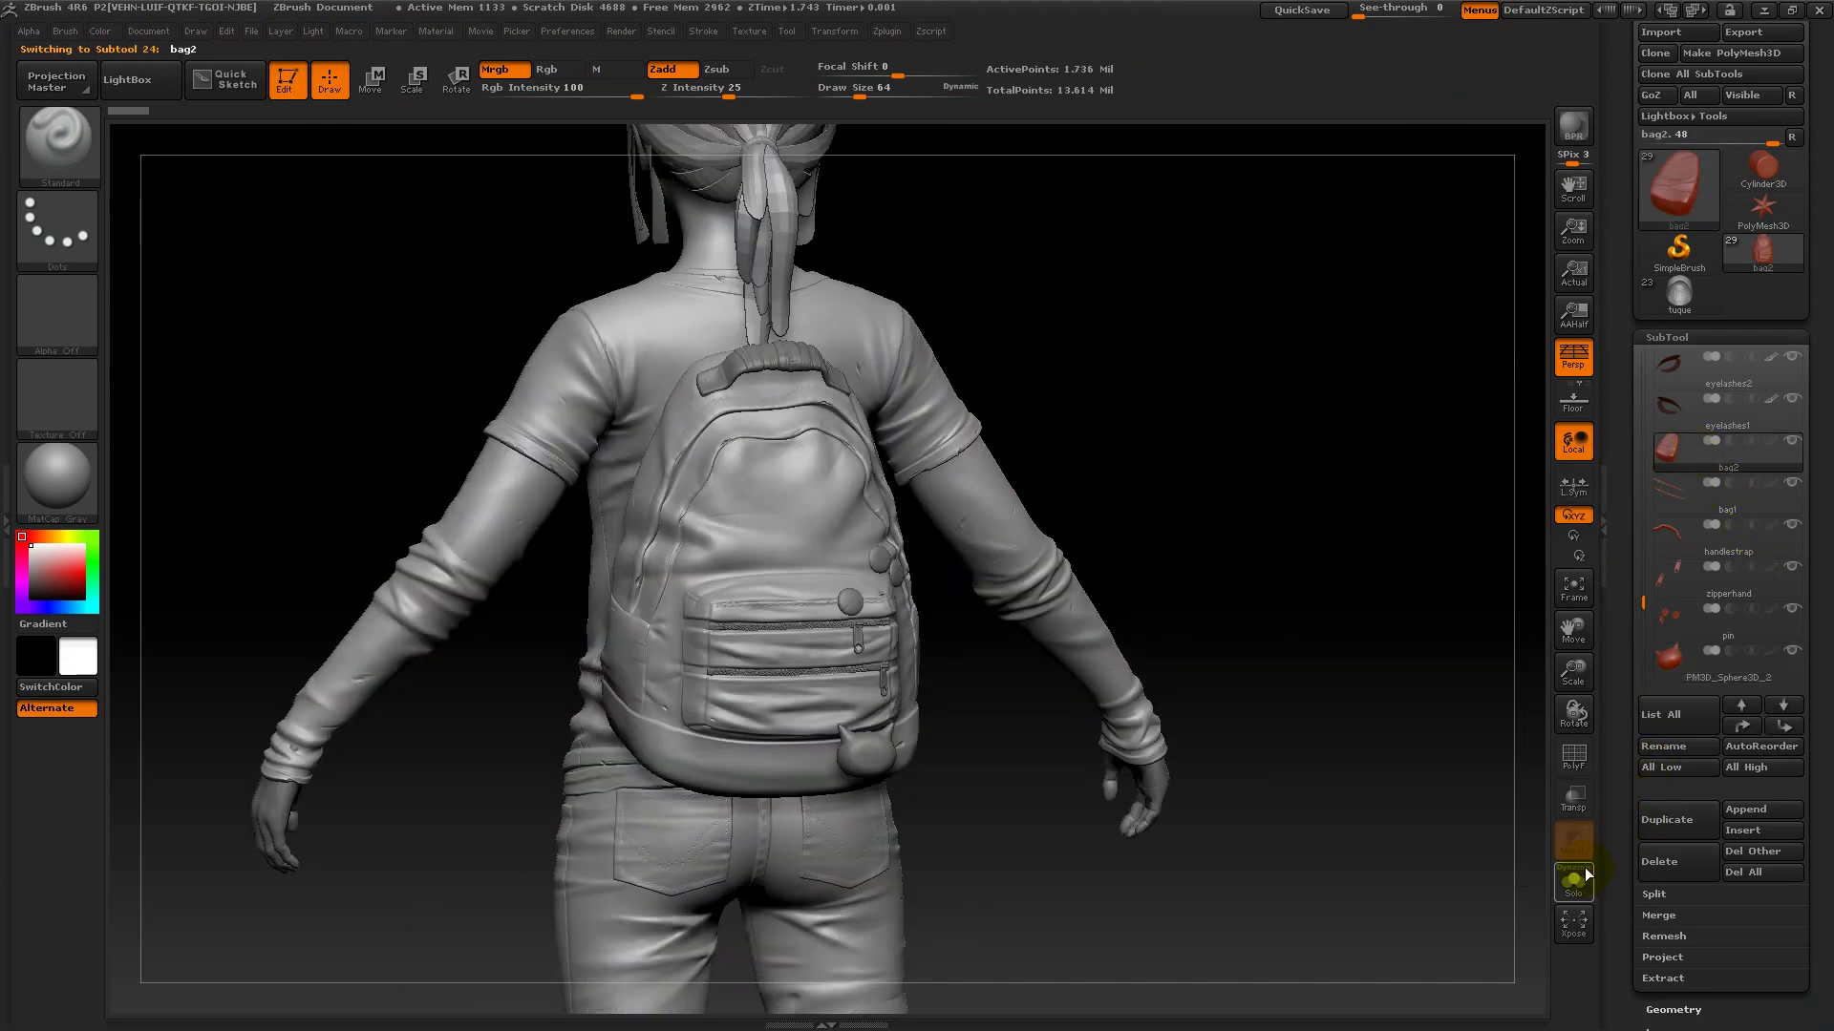
pyautogui.click(1577, 876)
# - Lower the bag to subdivision level 1 to show its base mesh
pyautogui.click(1667, 337)
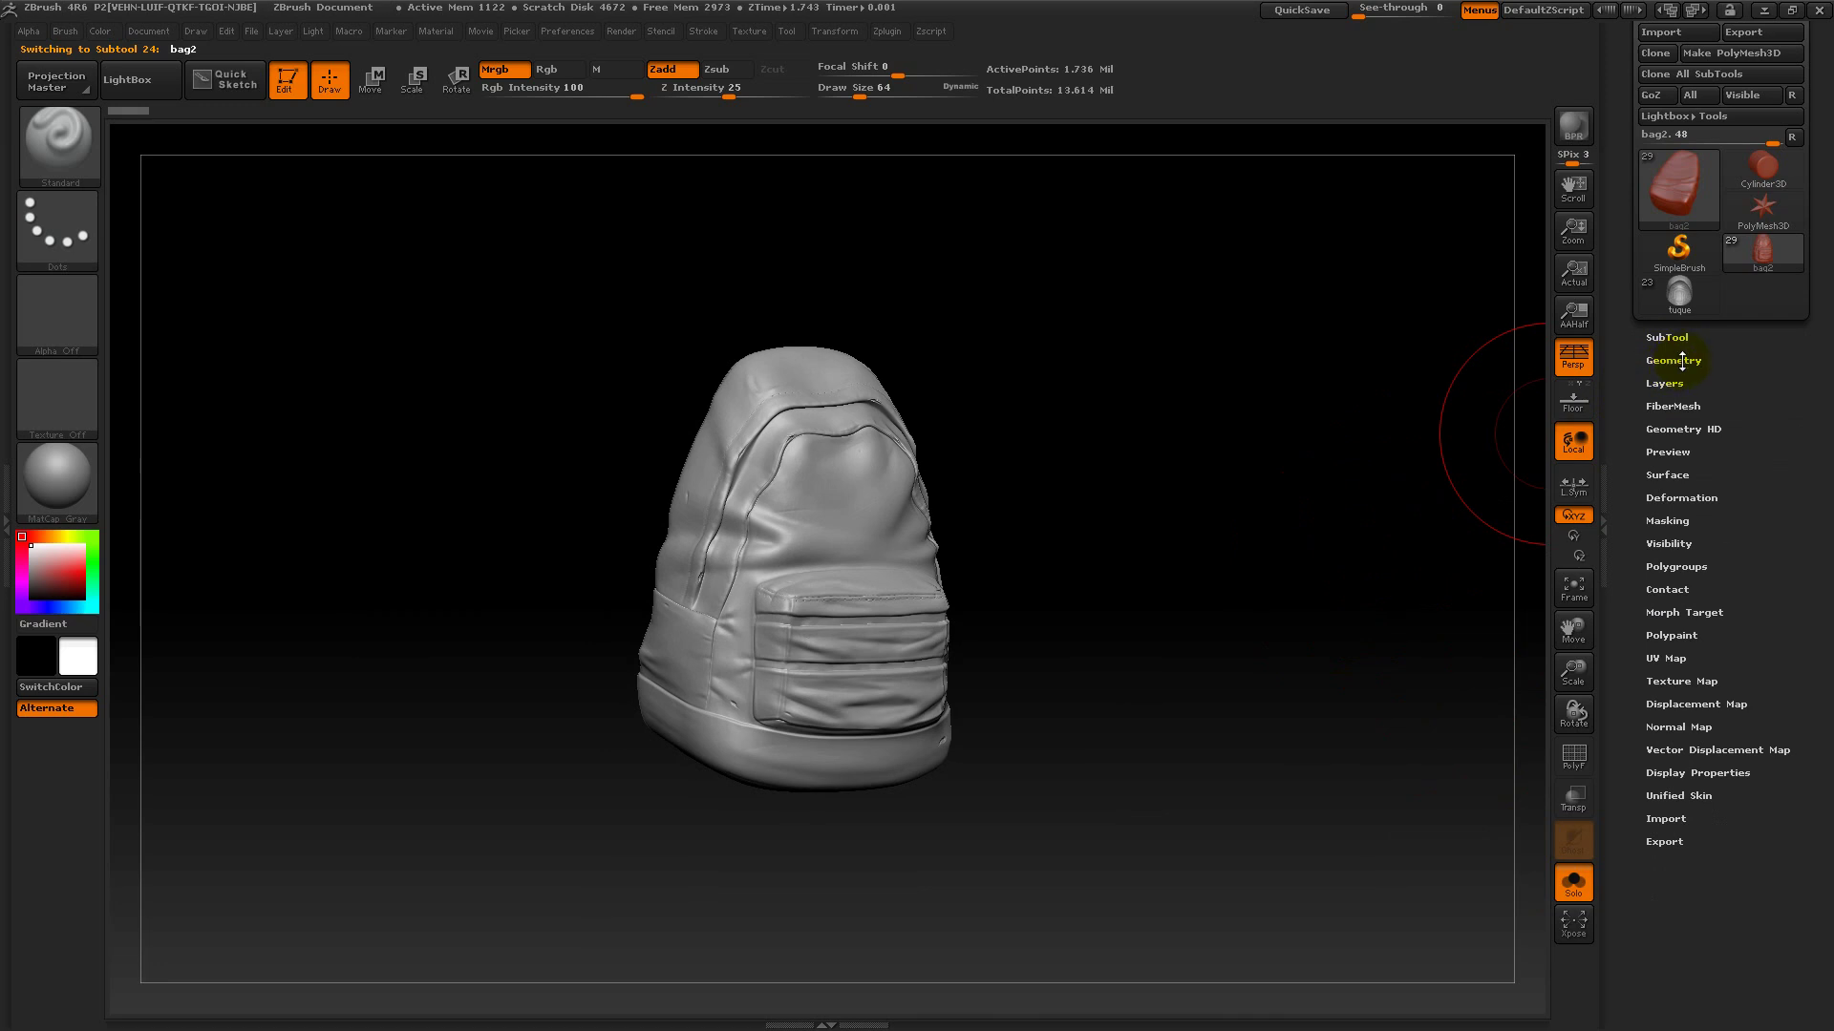
pyautogui.click(1682, 361)
pyautogui.moveTo(1670, 402); pyautogui.dragTo(987, 507)
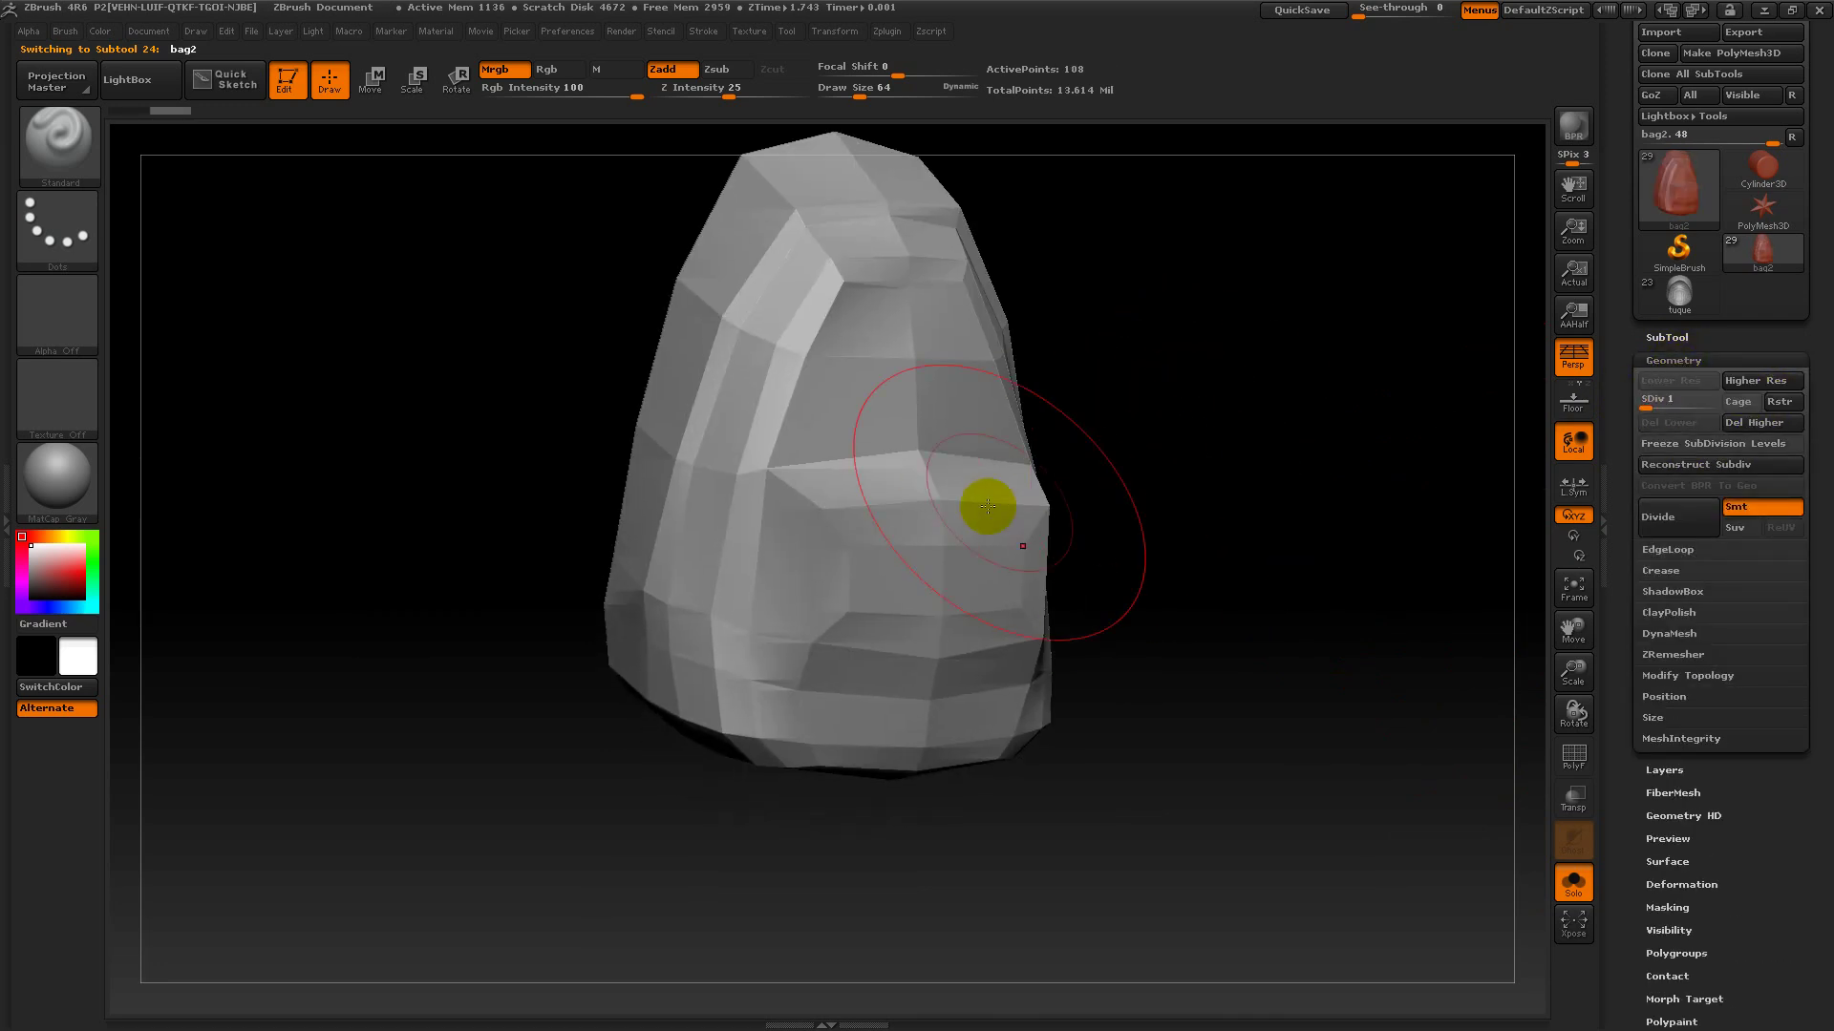
pyautogui.moveTo(1079, 459); pyautogui.dragTo(1511, 720)
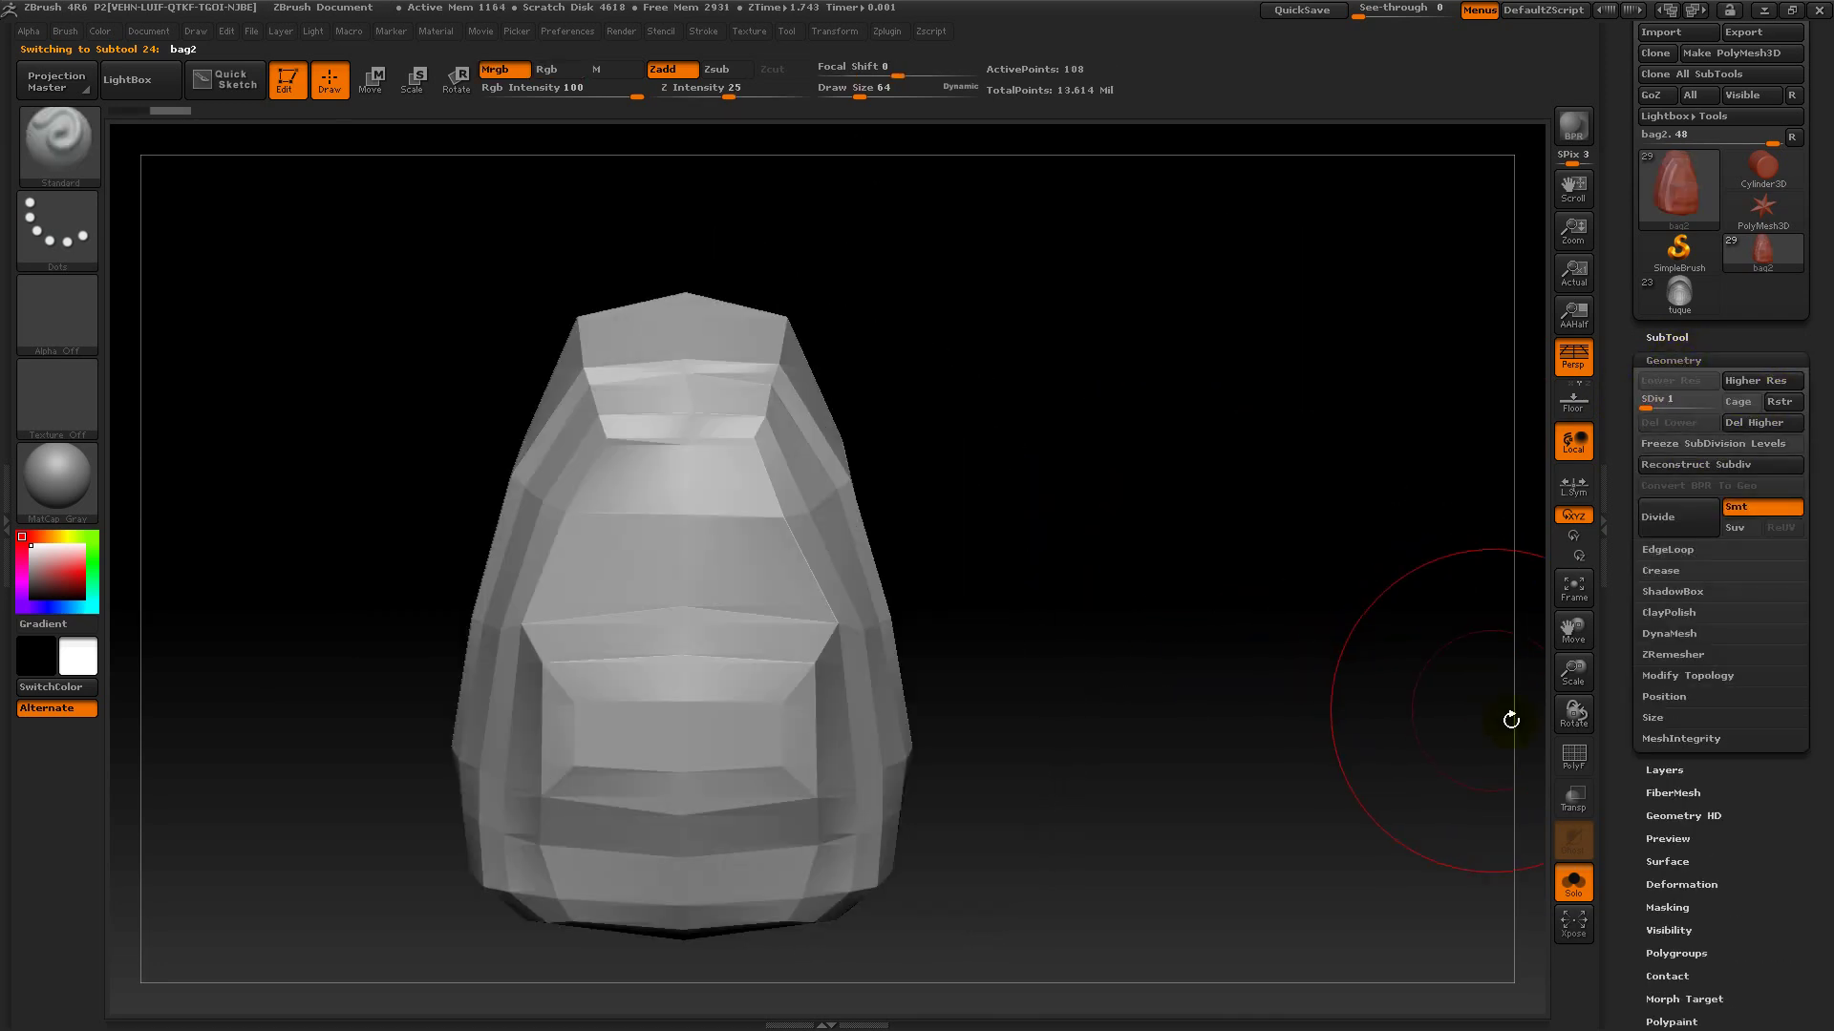
# - Turn on the polyframe display and examine the bag's polygroups from the side and front
pyautogui.hotkey('shift', 'f')
pyautogui.moveTo(1195, 535)
pyautogui.mouseDown()
pyautogui.moveTo(1292, 543)
pyautogui.moveTo(1166, 544)
pyautogui.mouseUp()
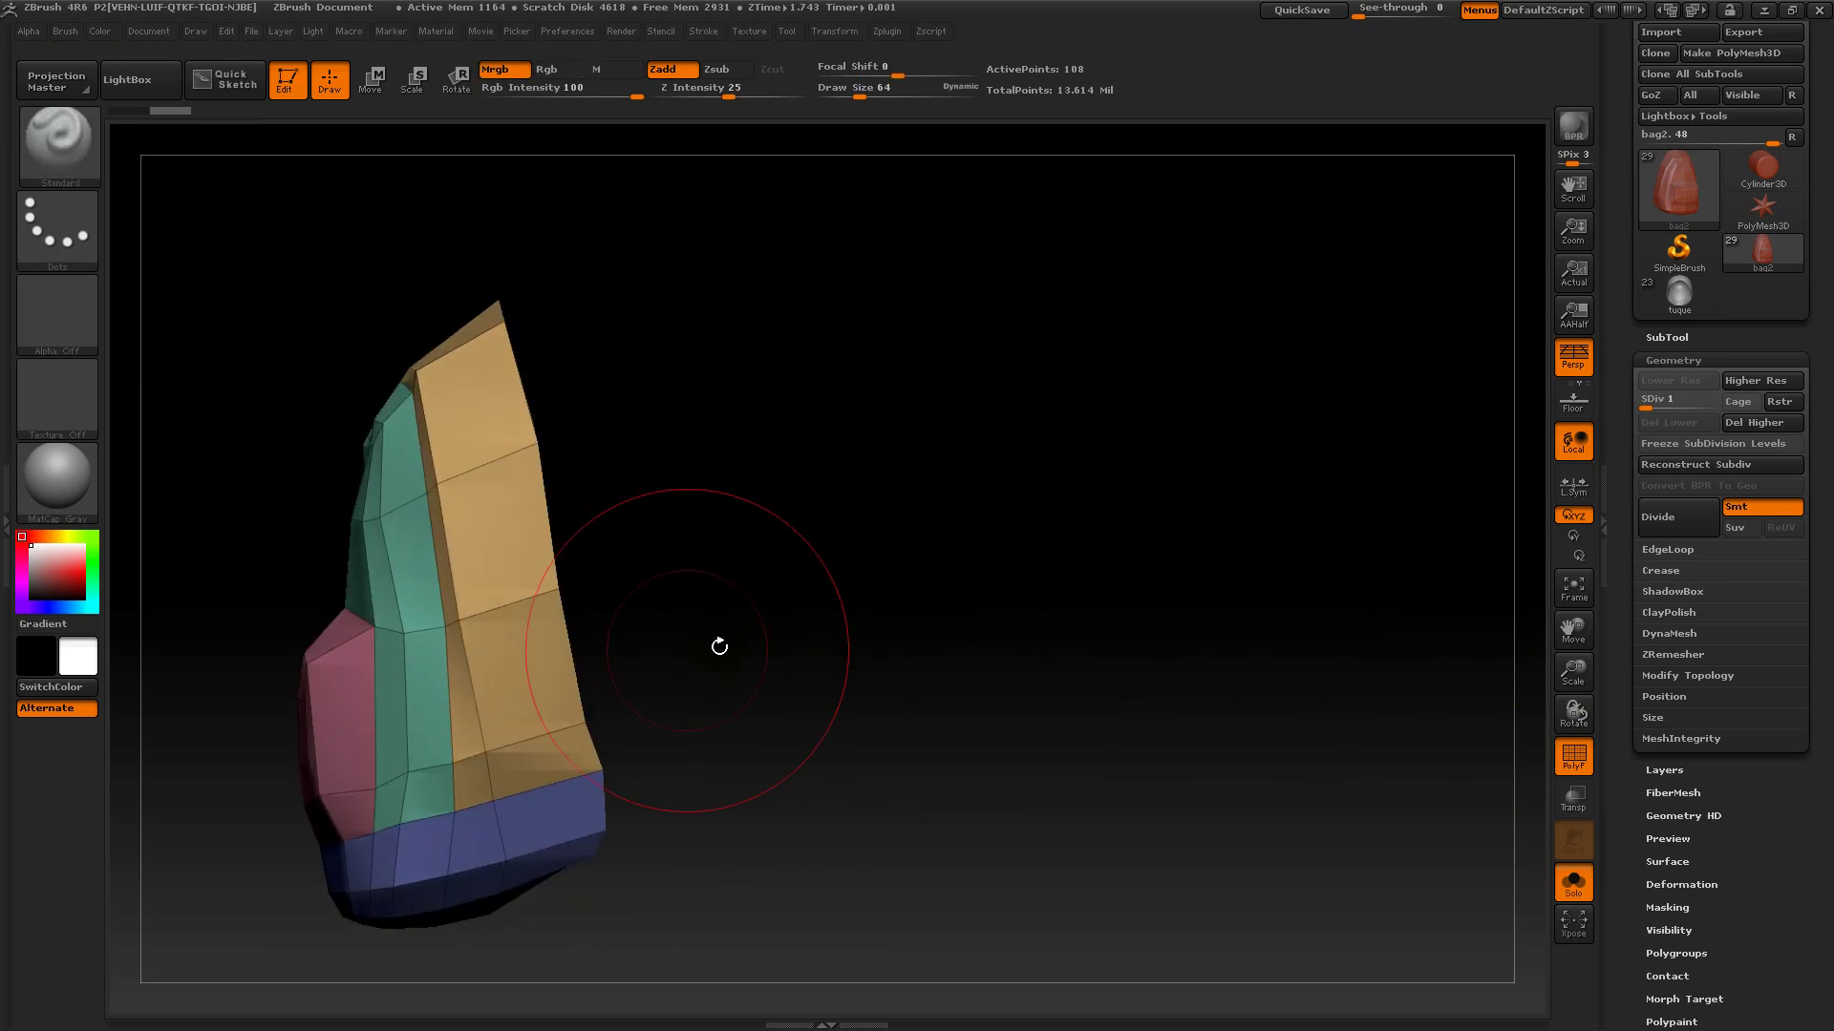
pyautogui.moveTo(719, 647); pyautogui.dragTo(1150, 484)
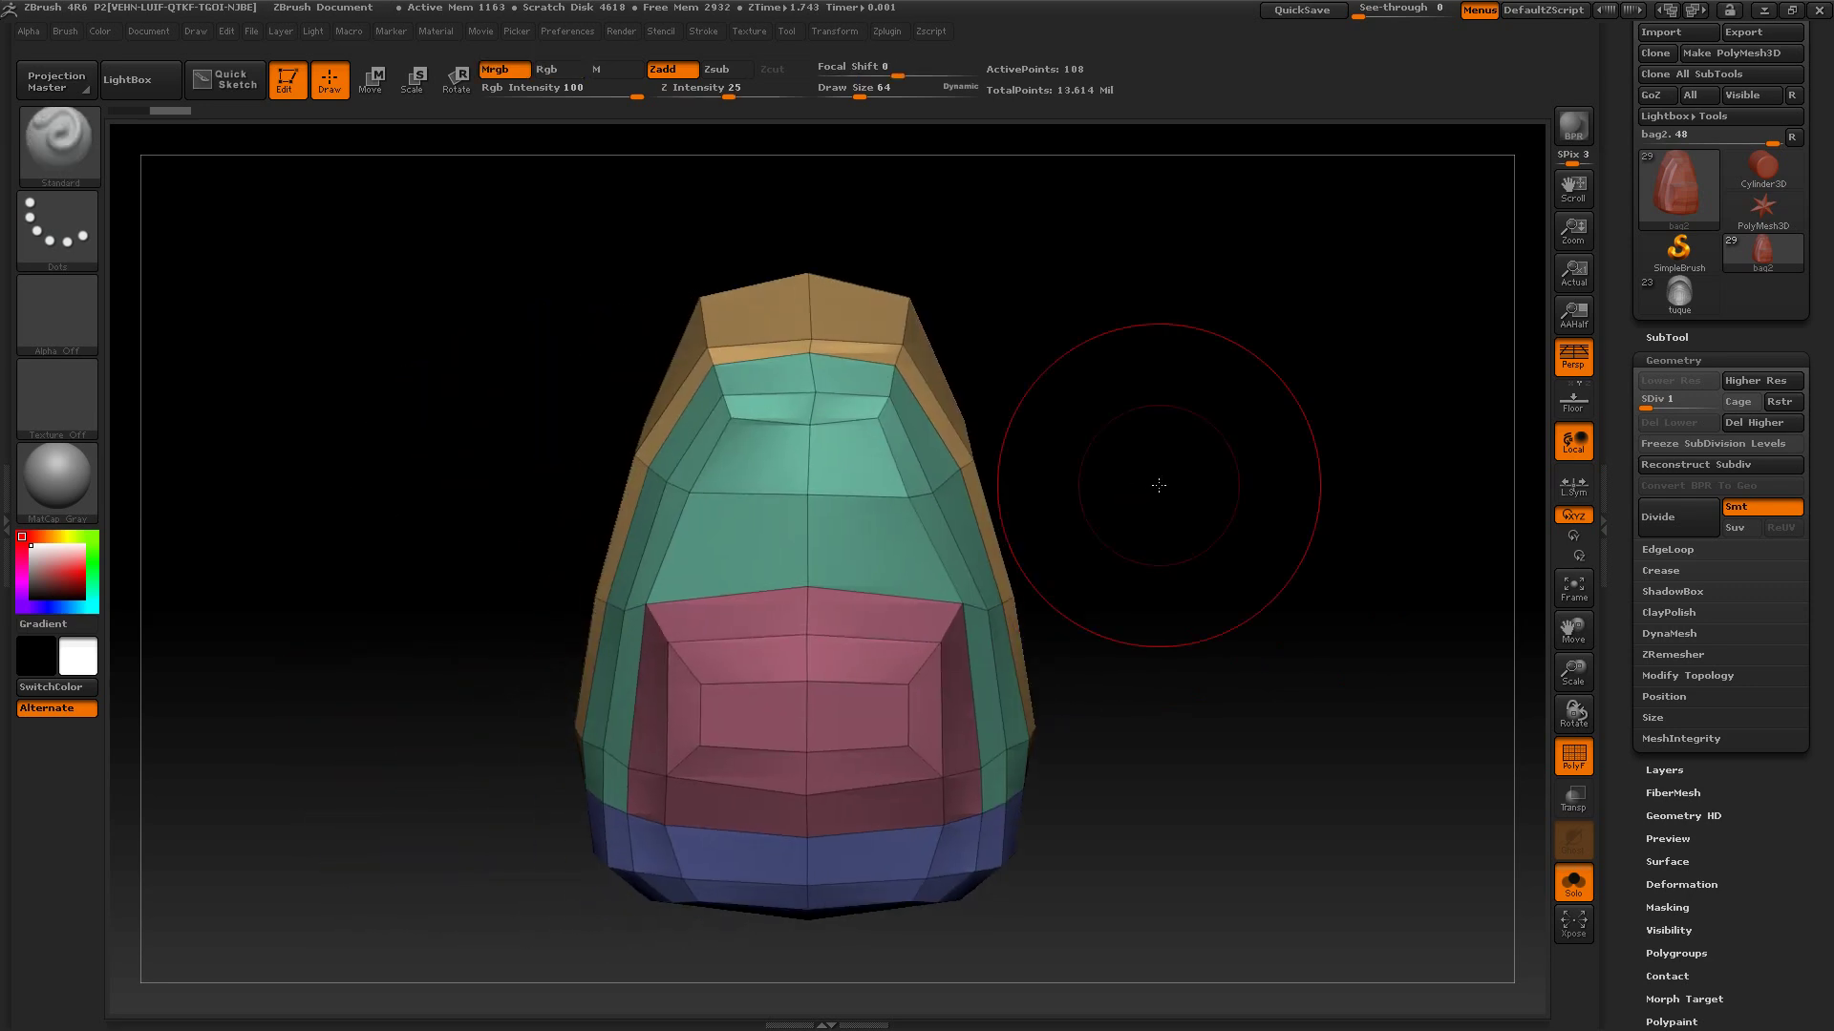
pyautogui.click(880, 346)
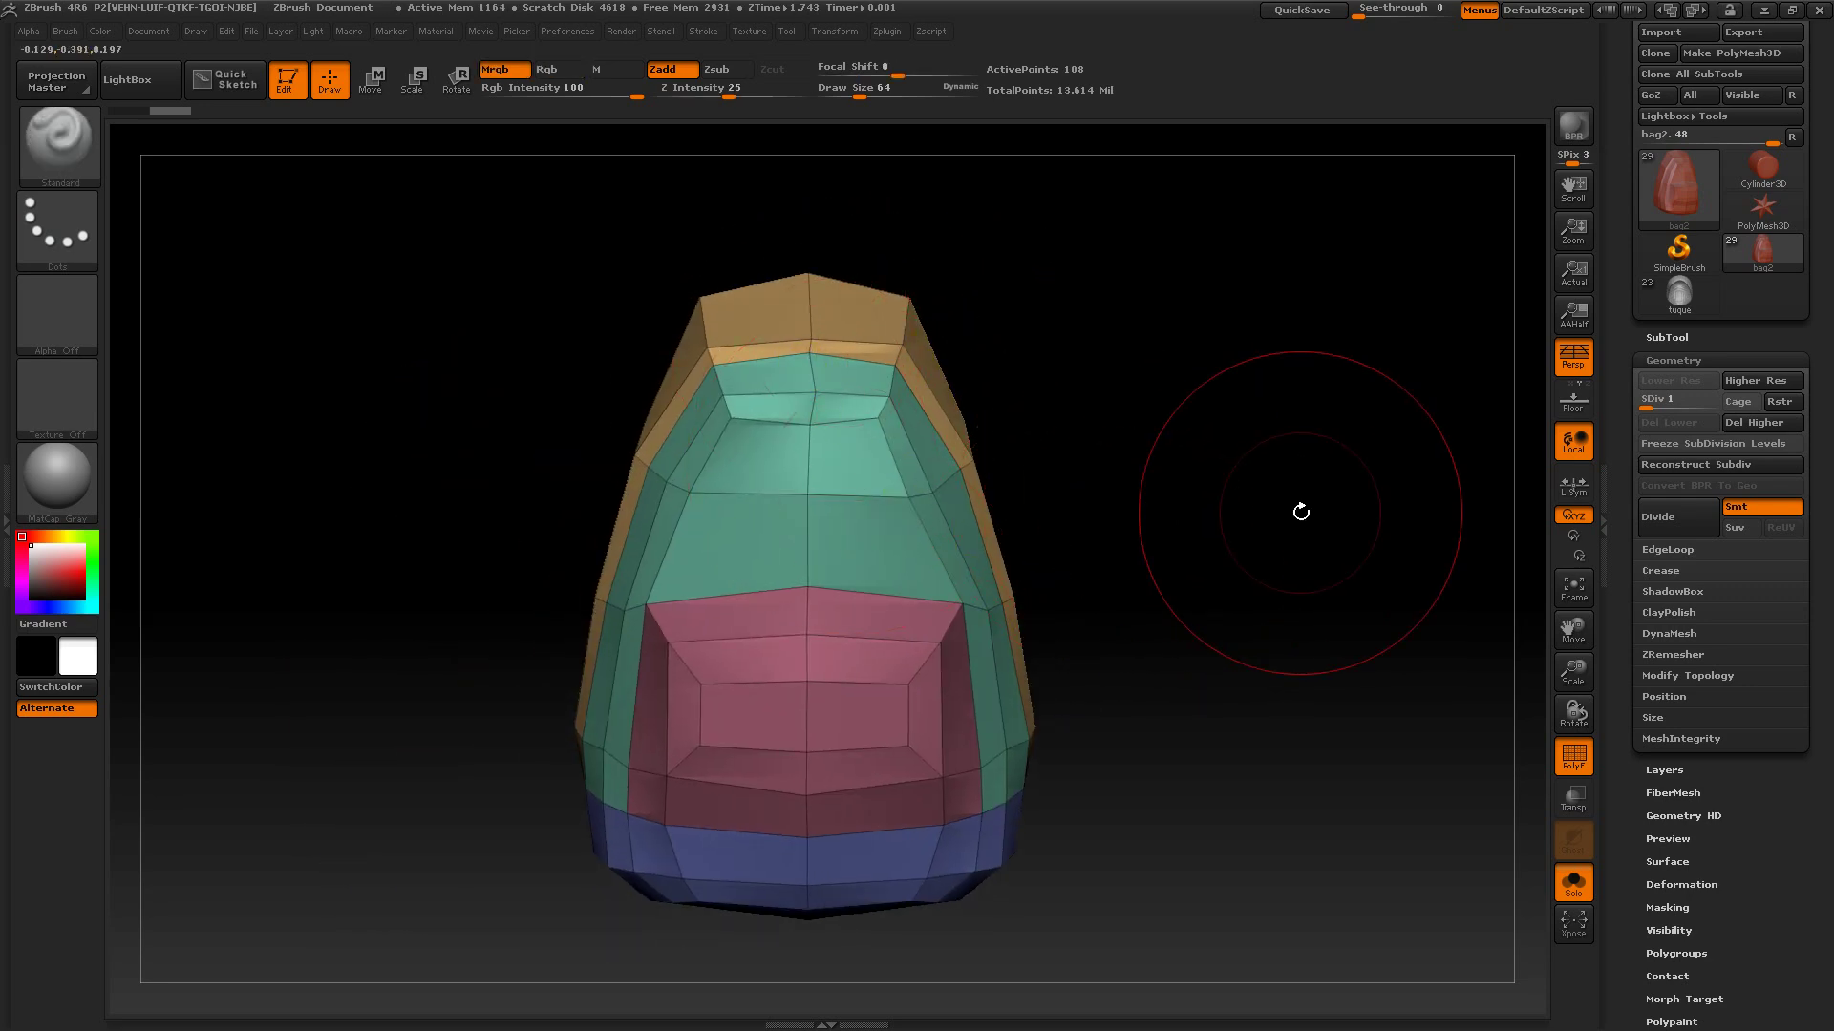
pyautogui.moveTo(1155, 462); pyautogui.dragTo(1232, 415)
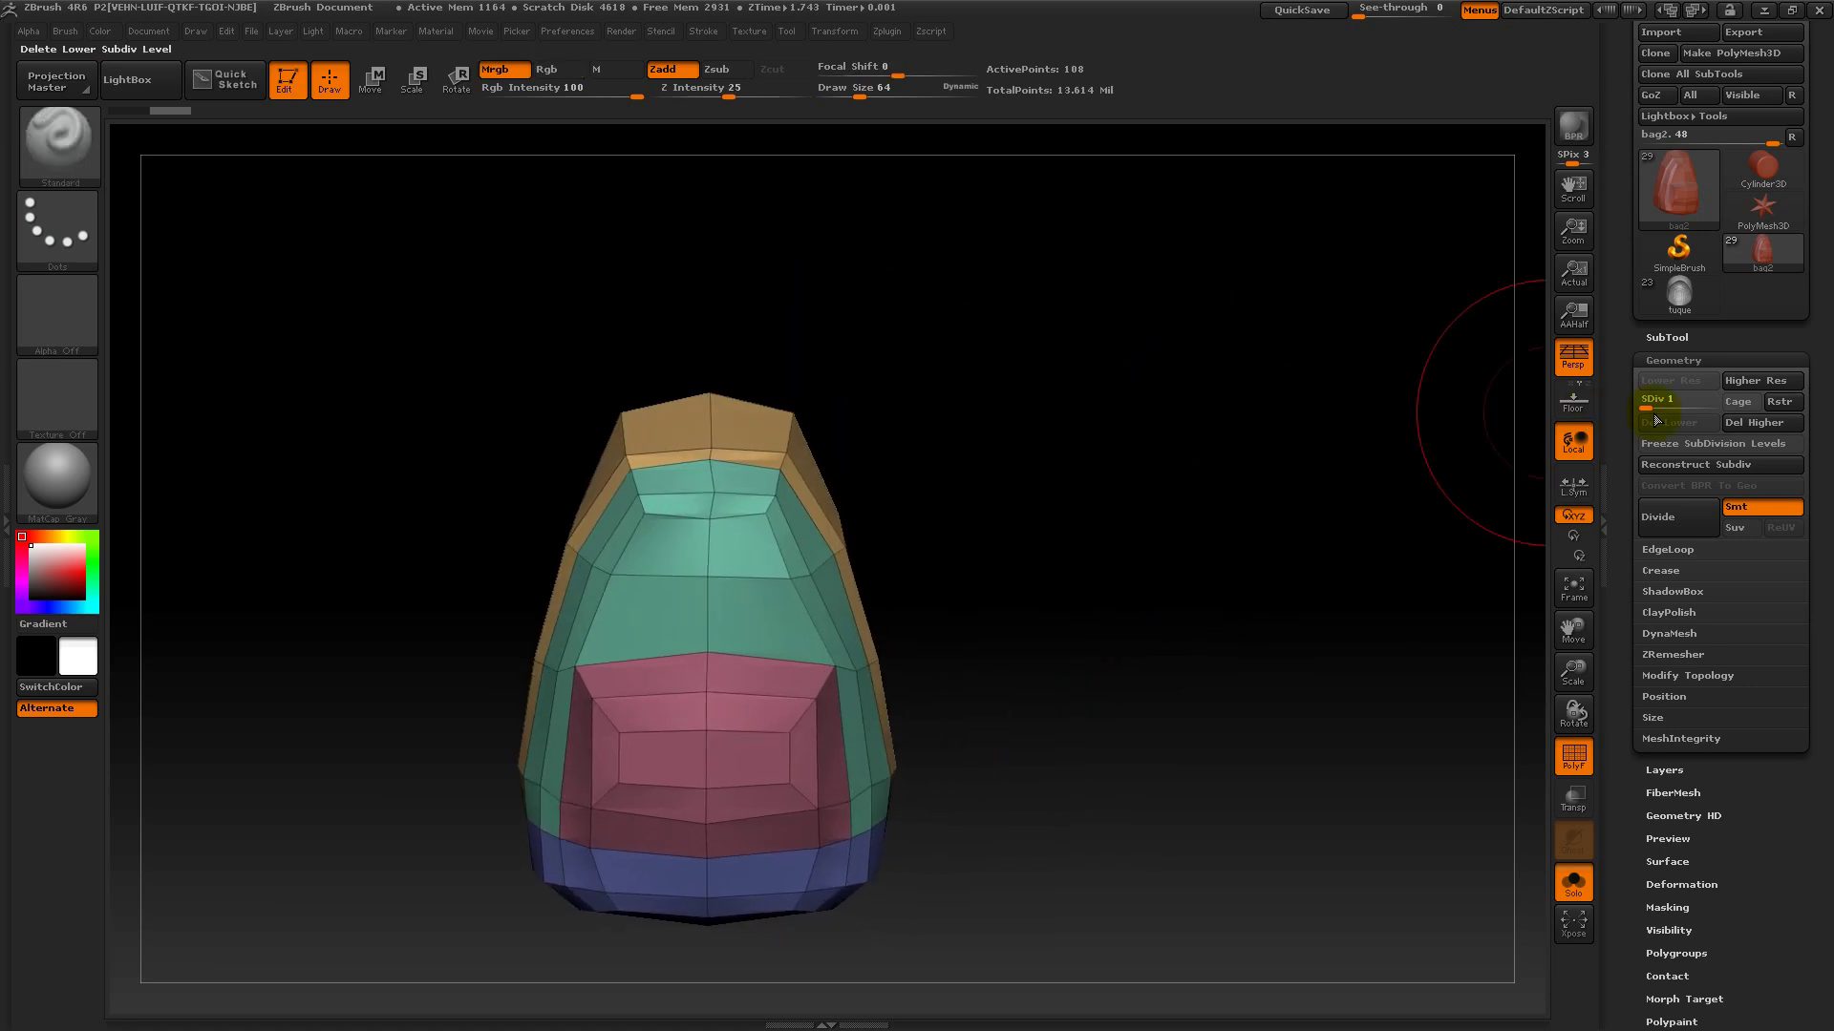
# - Bake all of the bag's layers at the highest subdivision level and return the mesh to level 1
pyautogui.moveTo(1654, 401); pyautogui.dragTo(1714, 401)
pyautogui.click(1681, 366)
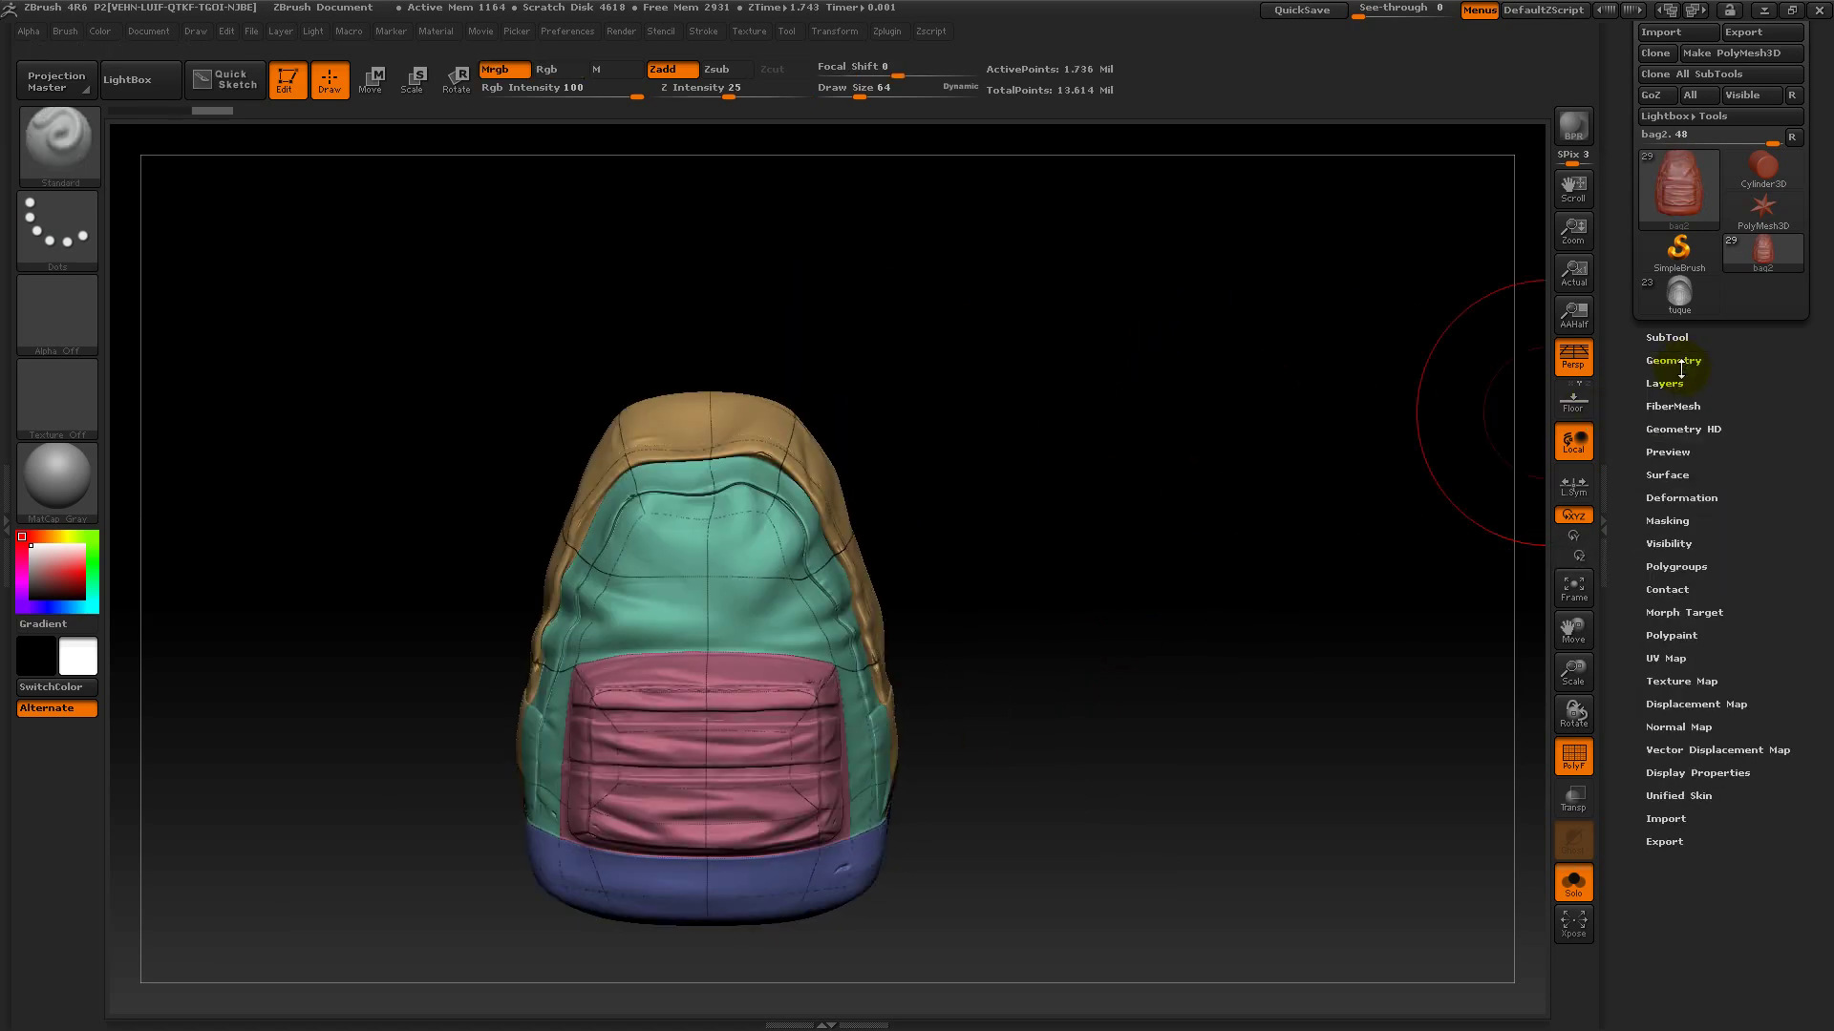
pyautogui.click(1676, 382)
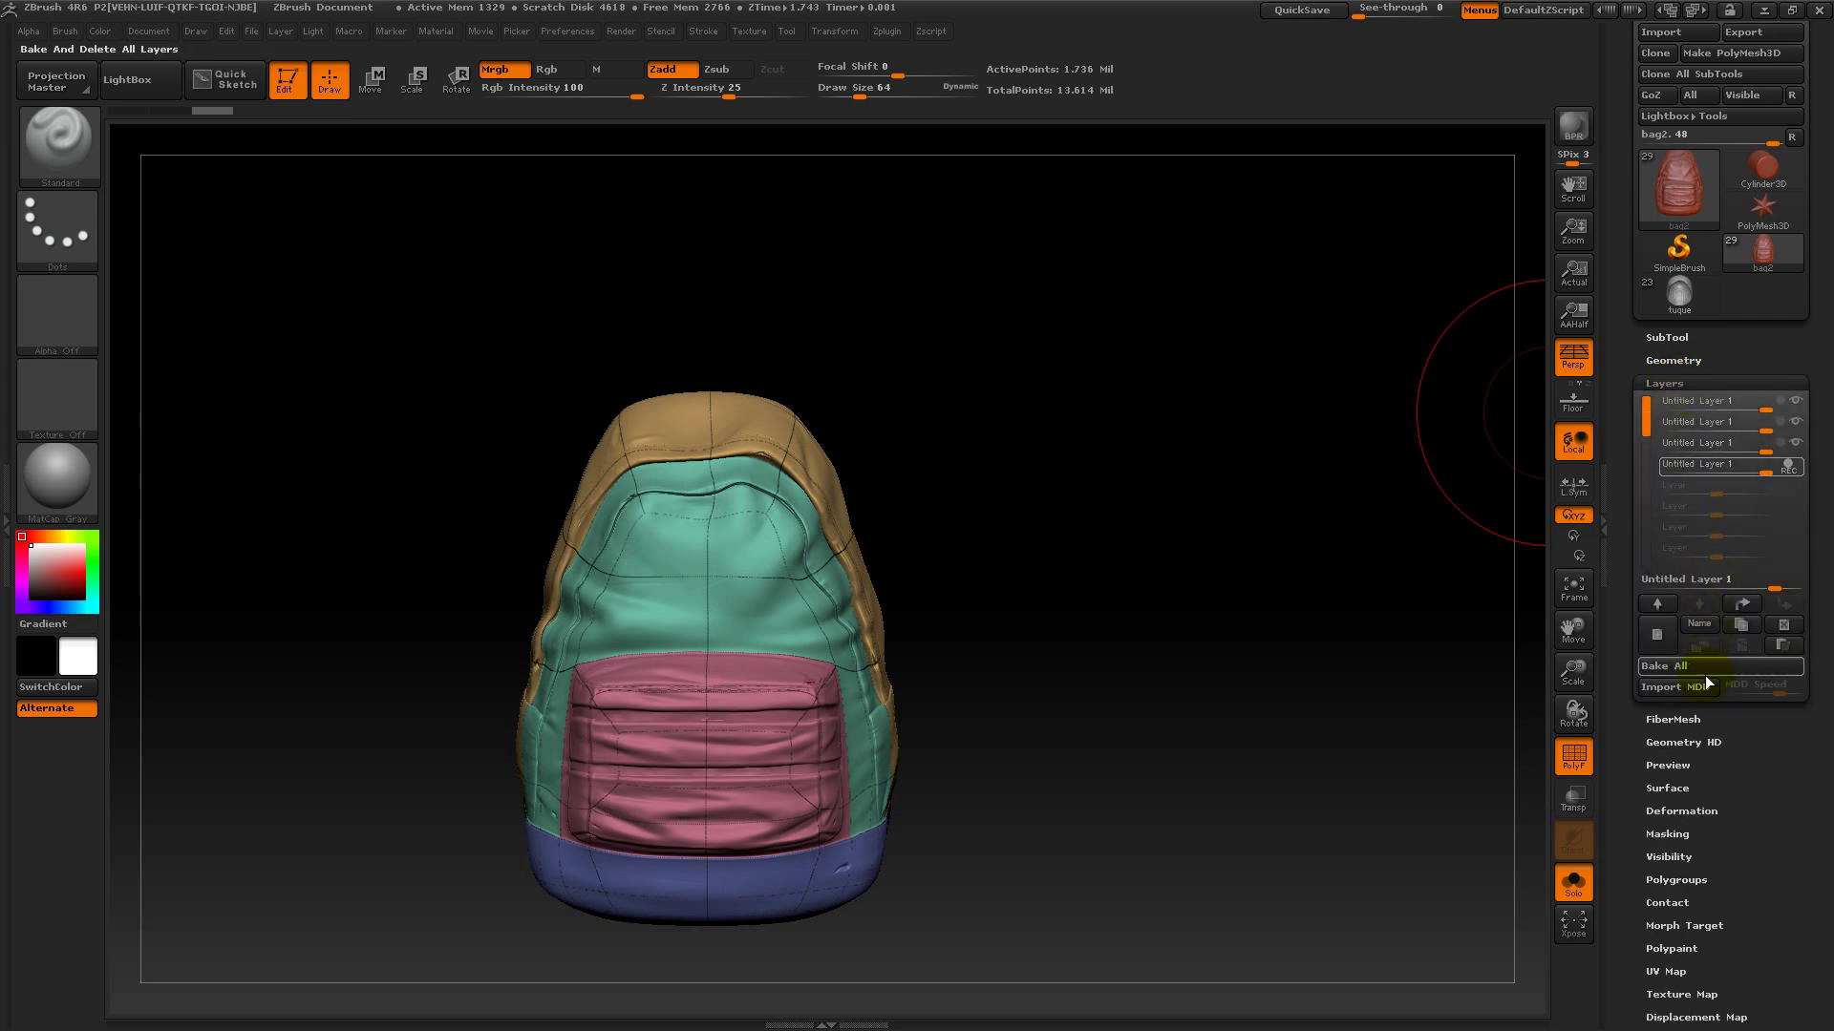
pyautogui.click(1682, 360)
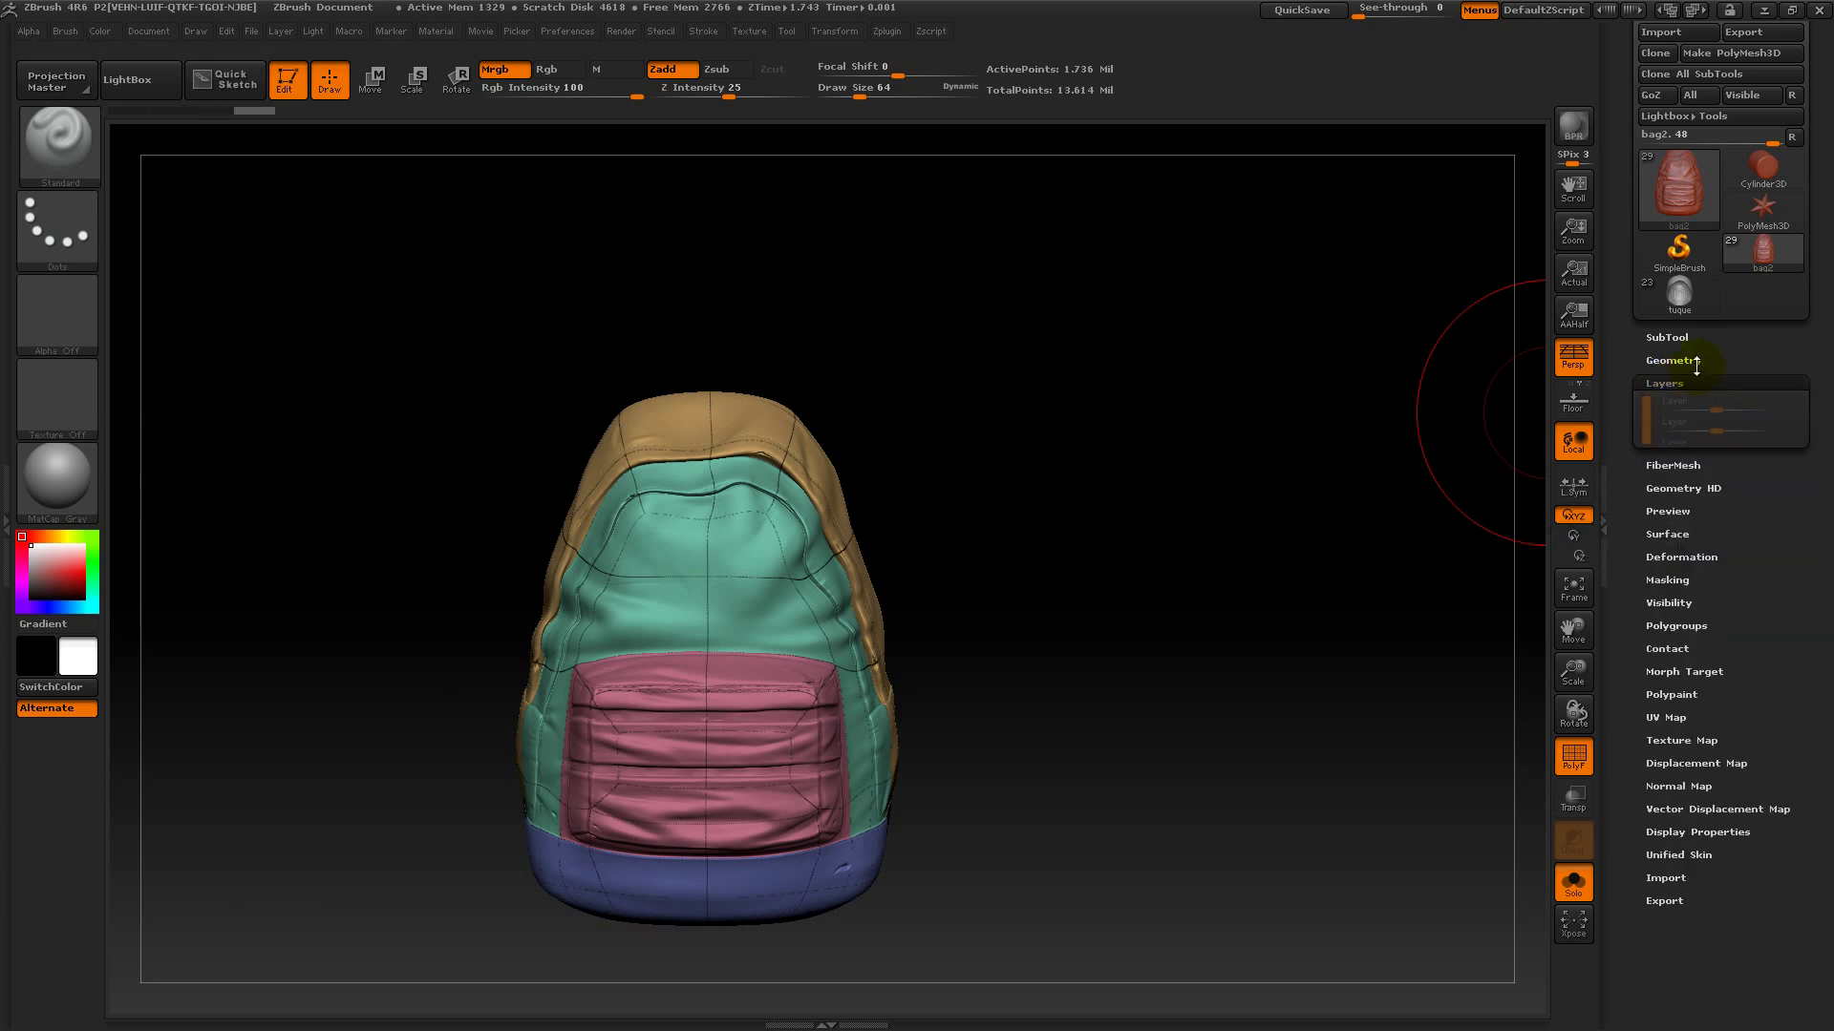
pyautogui.moveTo(1693, 408); pyautogui.dragTo(1637, 401)
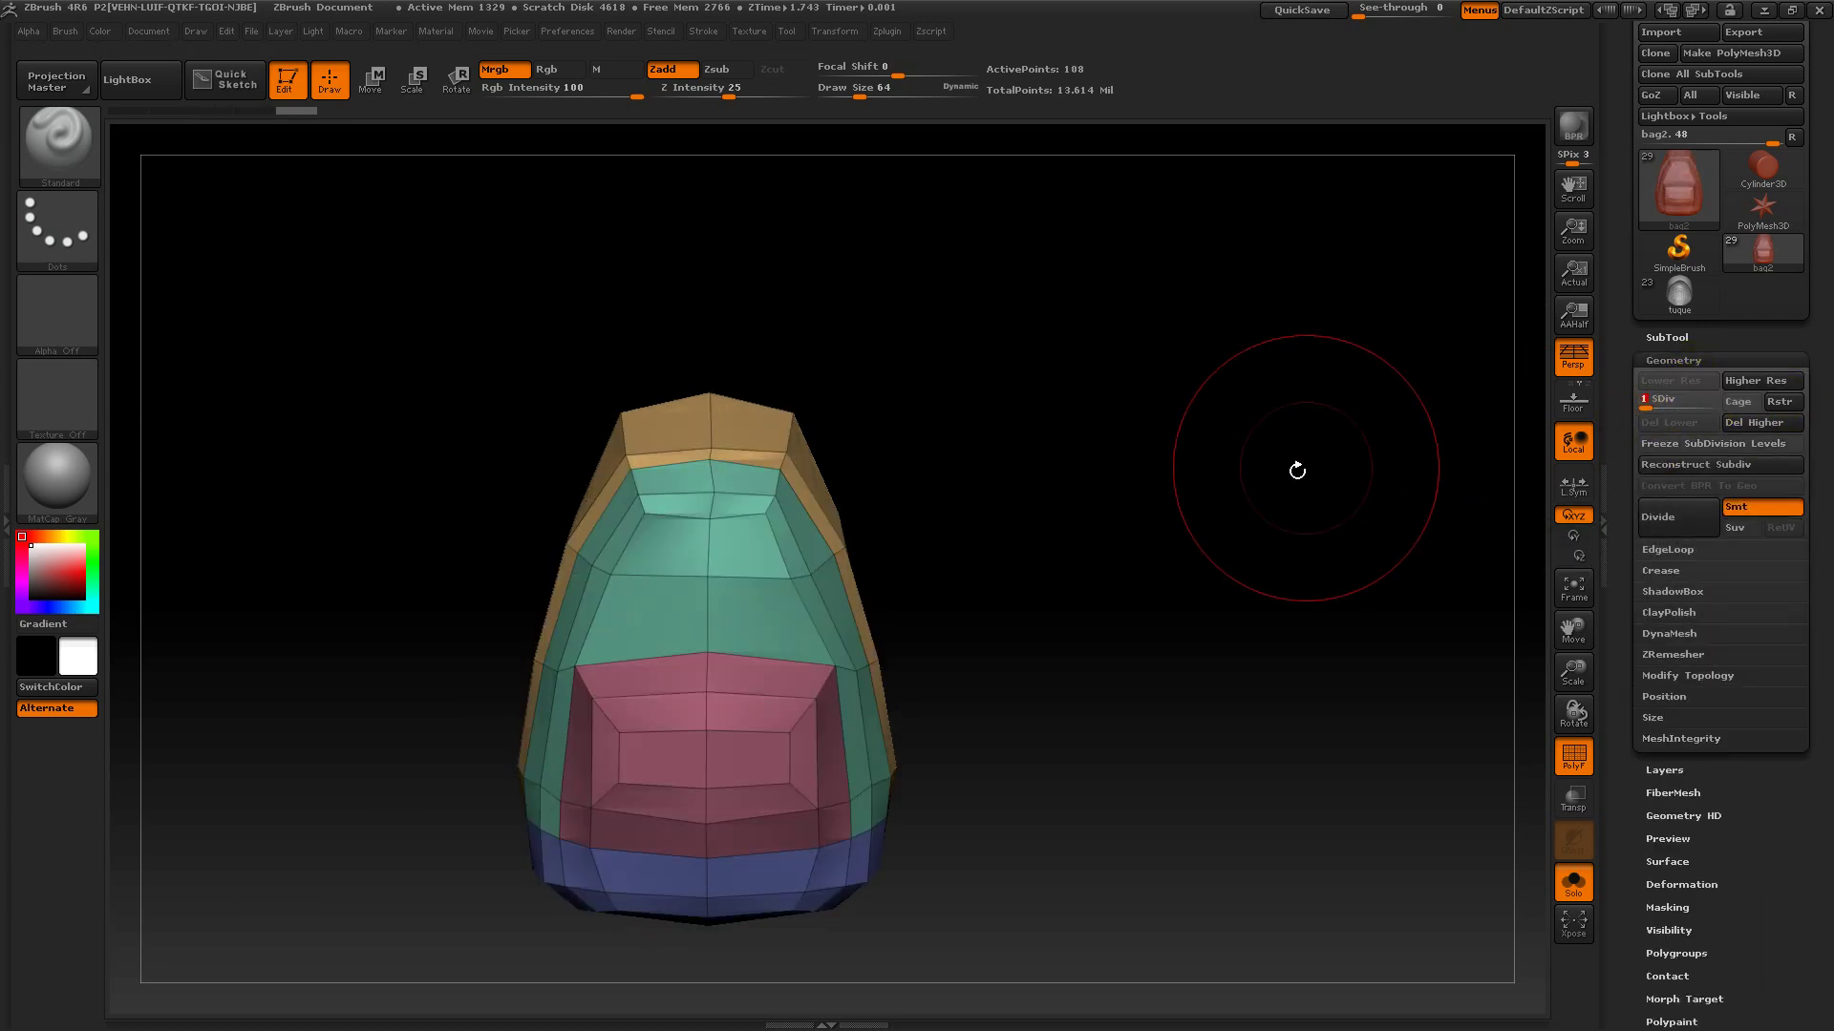
# - Isolate the inner faces of the bag's front pocket by hiding them and inverting the visibility
pyautogui.moveTo(1293, 471); pyautogui.dragTo(1322, 462)
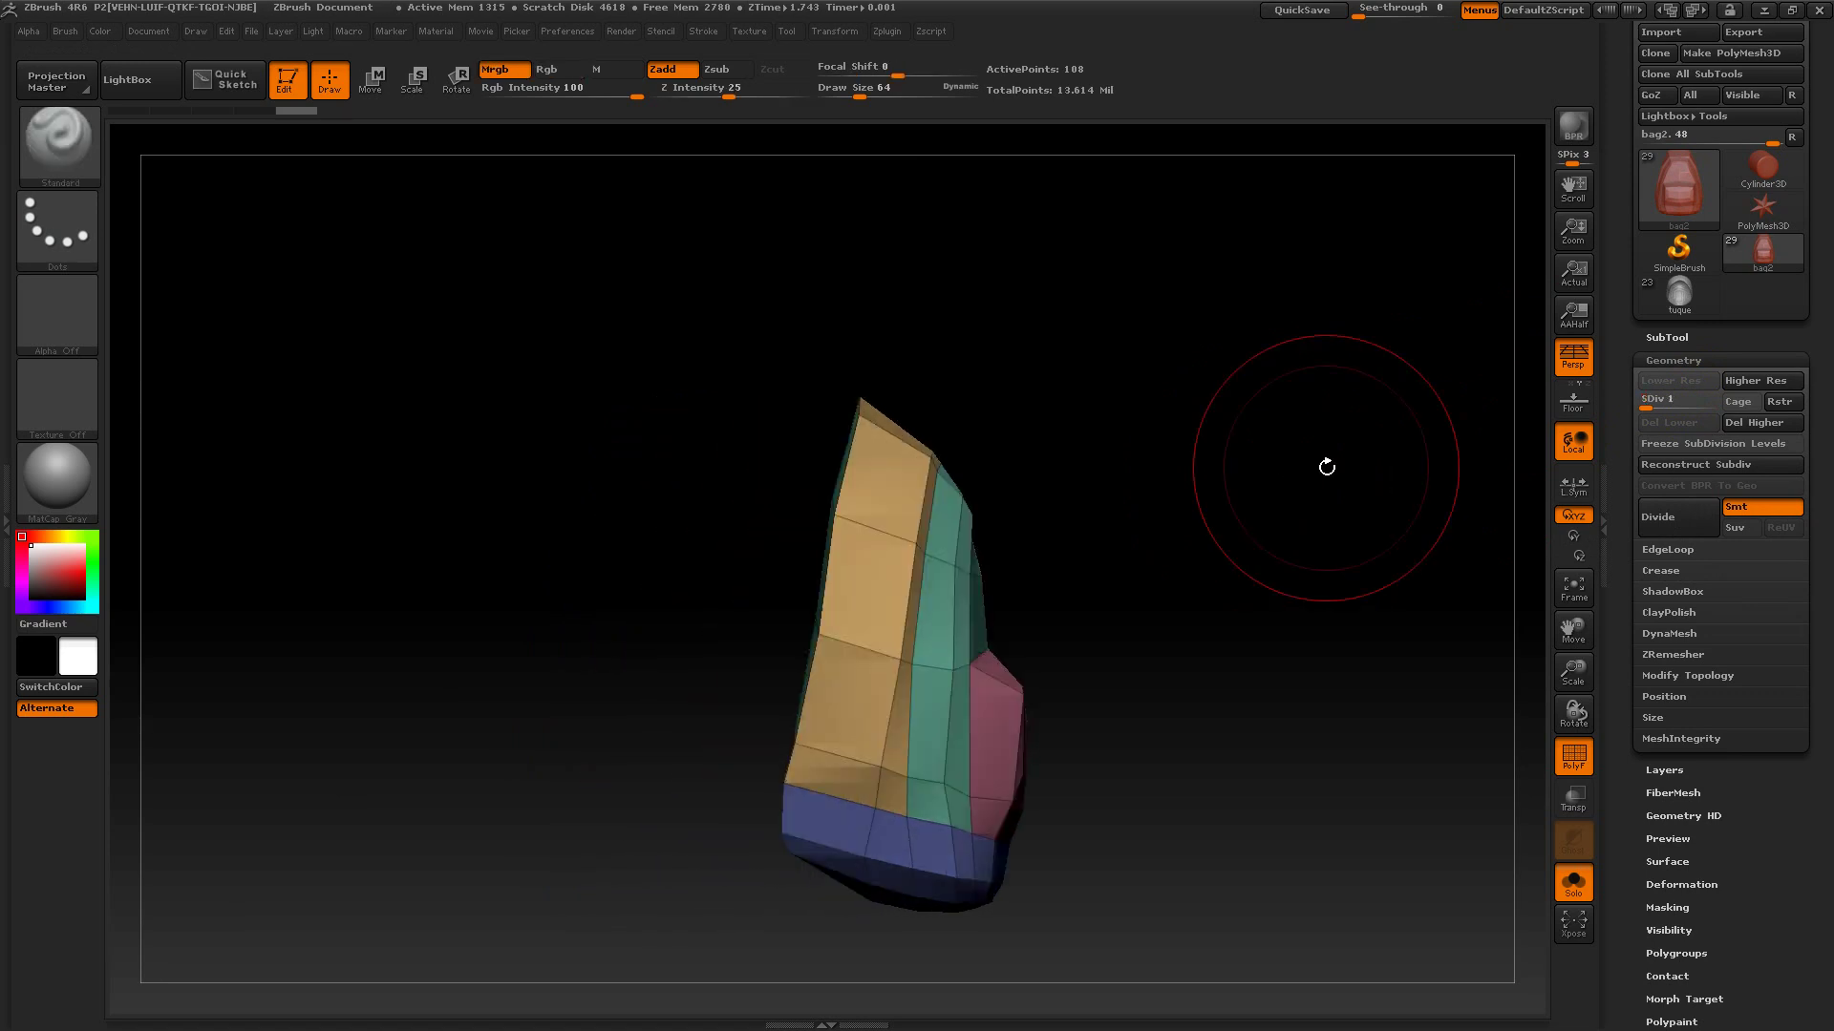
pyautogui.moveTo(1242, 766)
pyautogui.mouseDown()
pyautogui.moveTo(994, 762)
pyautogui.moveTo(1155, 747)
pyautogui.mouseUp()
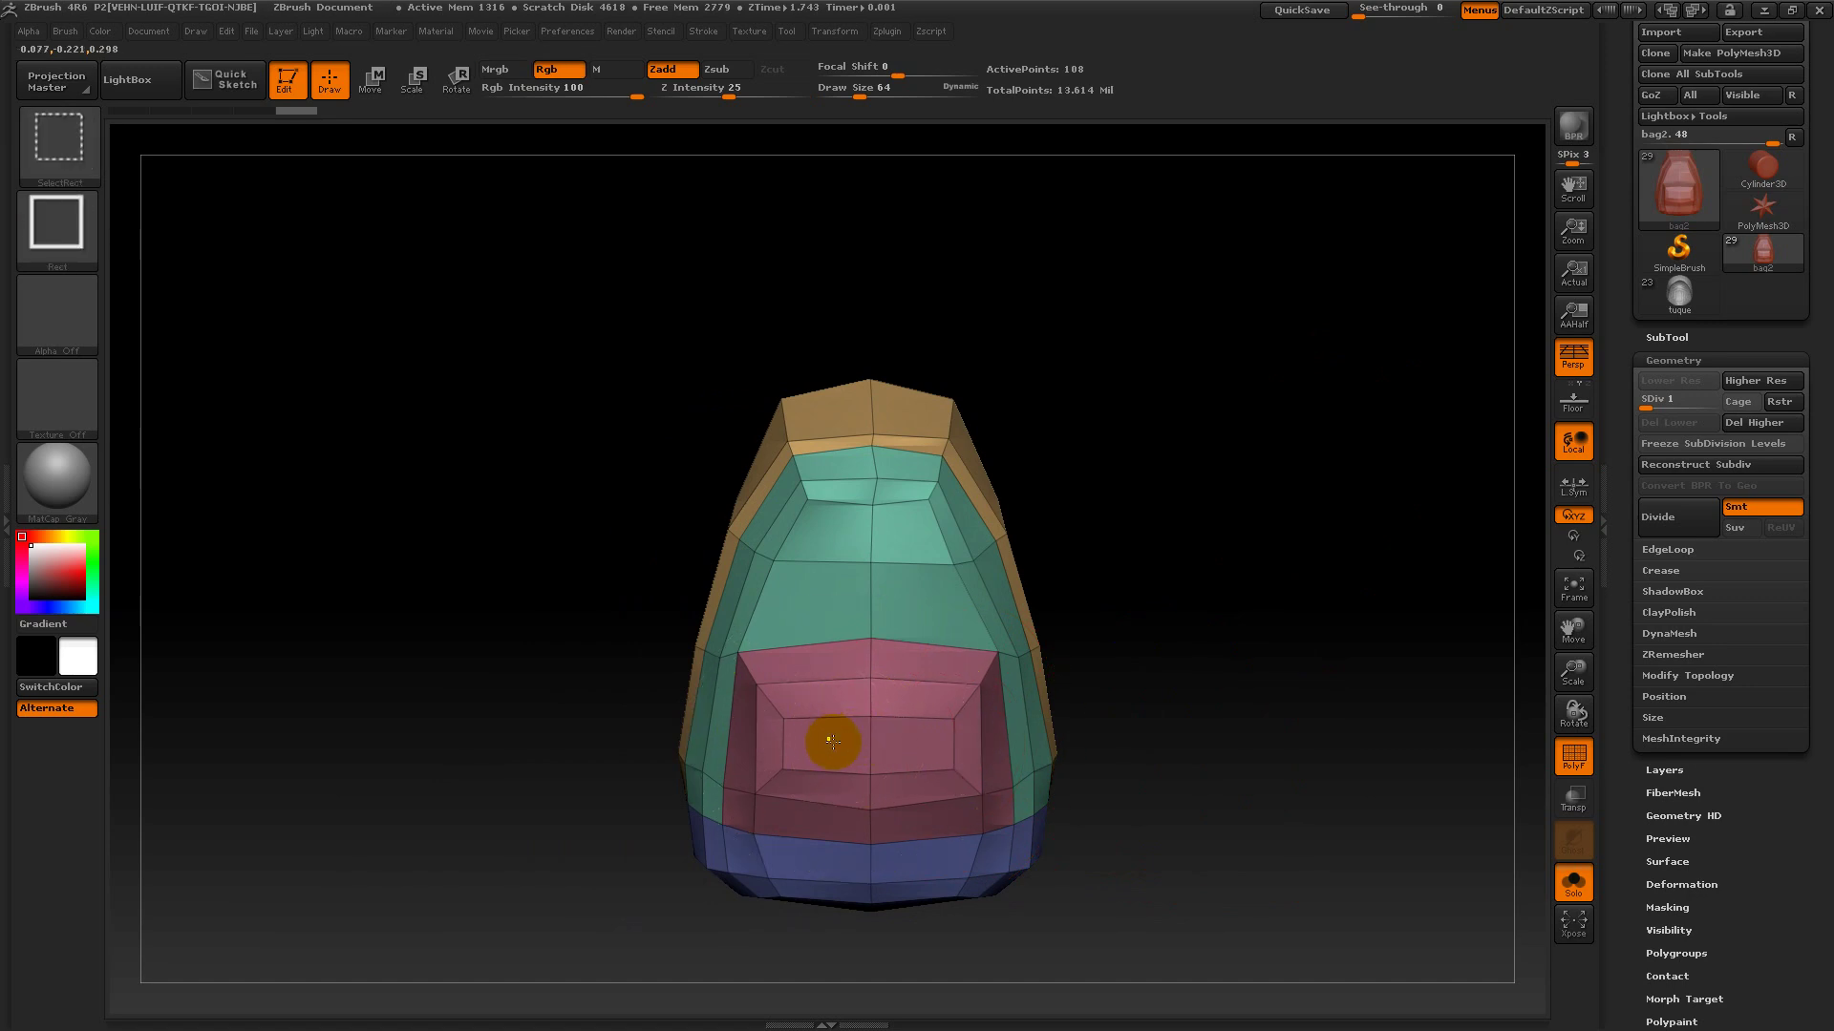
pyautogui.keyDown('ctrl'); pyautogui.keyDown('alt'); pyautogui.keyDown('shift'); pyautogui.moveTo(832, 742); pyautogui.dragTo(931, 760); pyautogui.keyUp('shift'); pyautogui.keyUp('alt'); pyautogui.keyUp('ctrl')
pyautogui.keyDown('ctrl'); pyautogui.keyDown('alt'); pyautogui.keyDown('shift'); pyautogui.moveTo(803, 731); pyautogui.dragTo(955, 762); pyautogui.keyUp('shift'); pyautogui.keyUp('alt'); pyautogui.keyUp('ctrl')
pyautogui.keyDown('ctrl'); pyautogui.keyDown('alt'); pyautogui.keyDown('shift'); pyautogui.moveTo(769, 707); pyautogui.dragTo(987, 778); pyautogui.keyUp('shift'); pyautogui.keyUp('alt'); pyautogui.keyUp('ctrl')
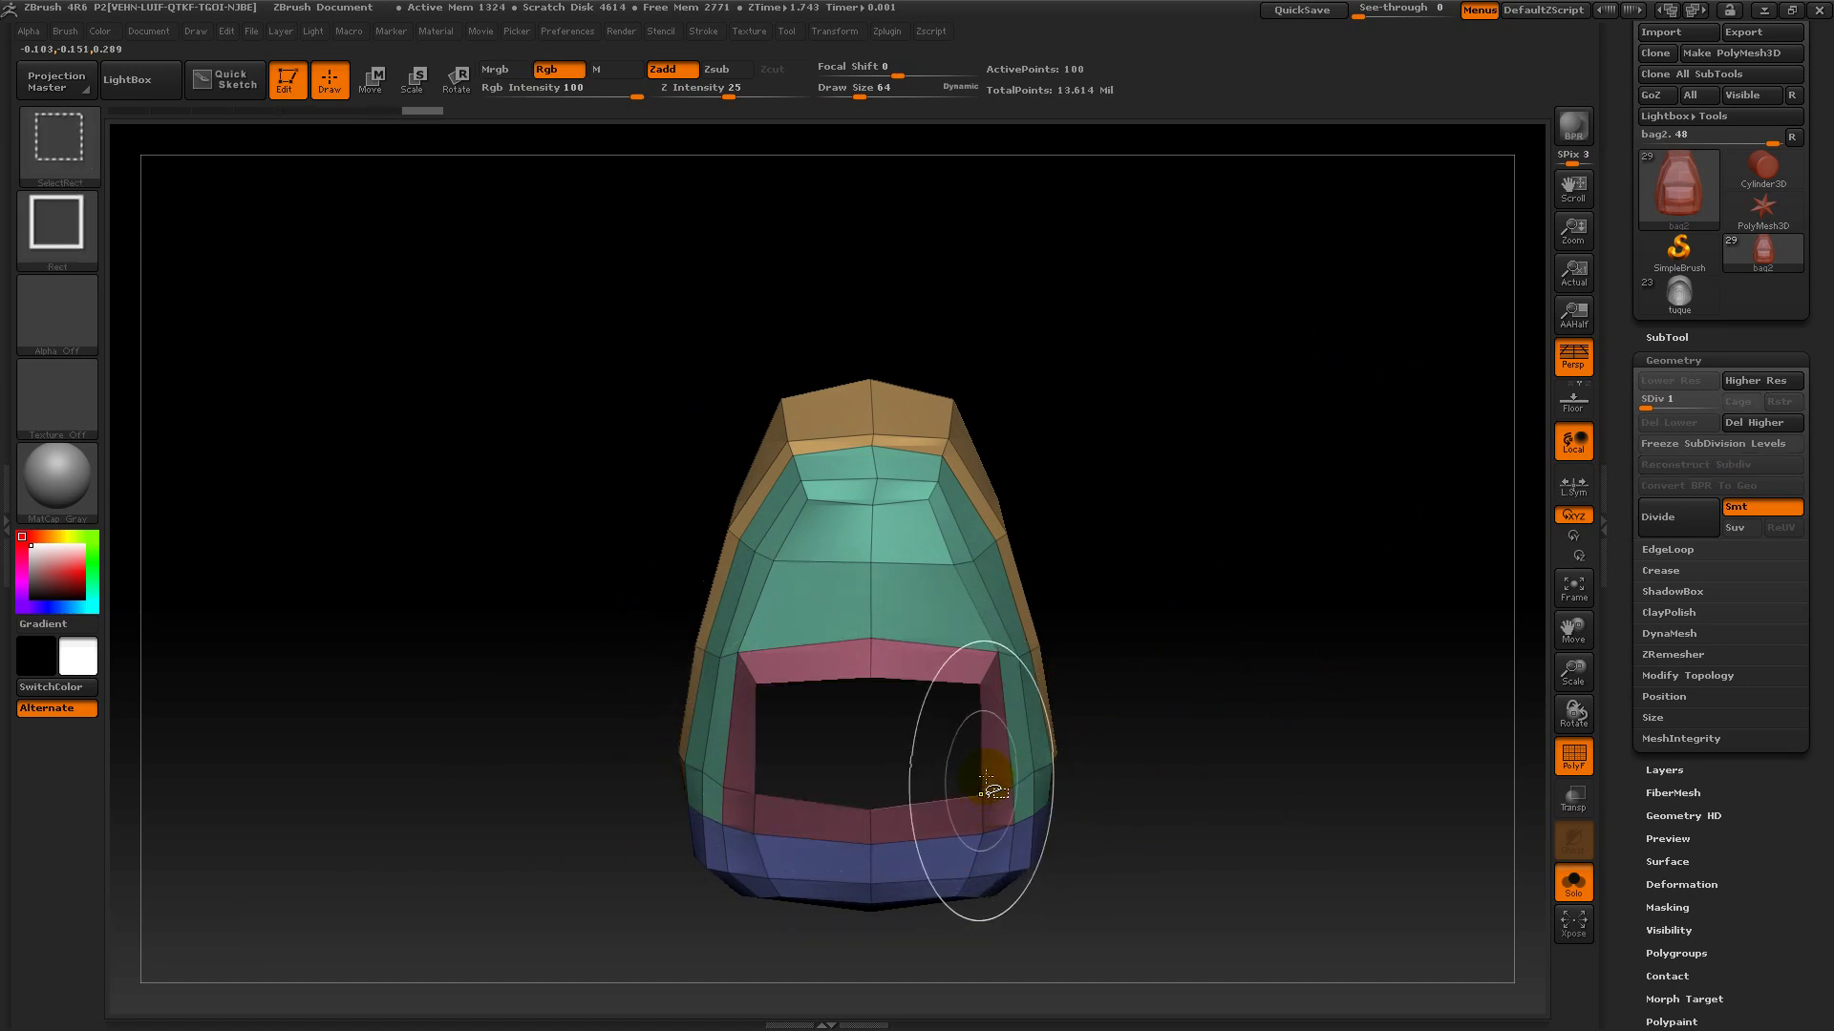
pyautogui.keyDown('ctrl'); pyautogui.keyDown('shift'); pyautogui.moveTo(1219, 630); pyautogui.dragTo(1257, 864); pyautogui.keyUp('shift'); pyautogui.keyUp('ctrl')
# - Isolate the two central faces of the bag's front pocket by hiding the faces around them
pyautogui.keyDown('ctrl'); pyautogui.keyDown('alt'); pyautogui.keyDown('shift'); pyautogui.moveTo(757, 673); pyautogui.dragTo(1005, 700); pyautogui.keyUp('shift'); pyautogui.keyUp('alt'); pyautogui.keyUp('ctrl')
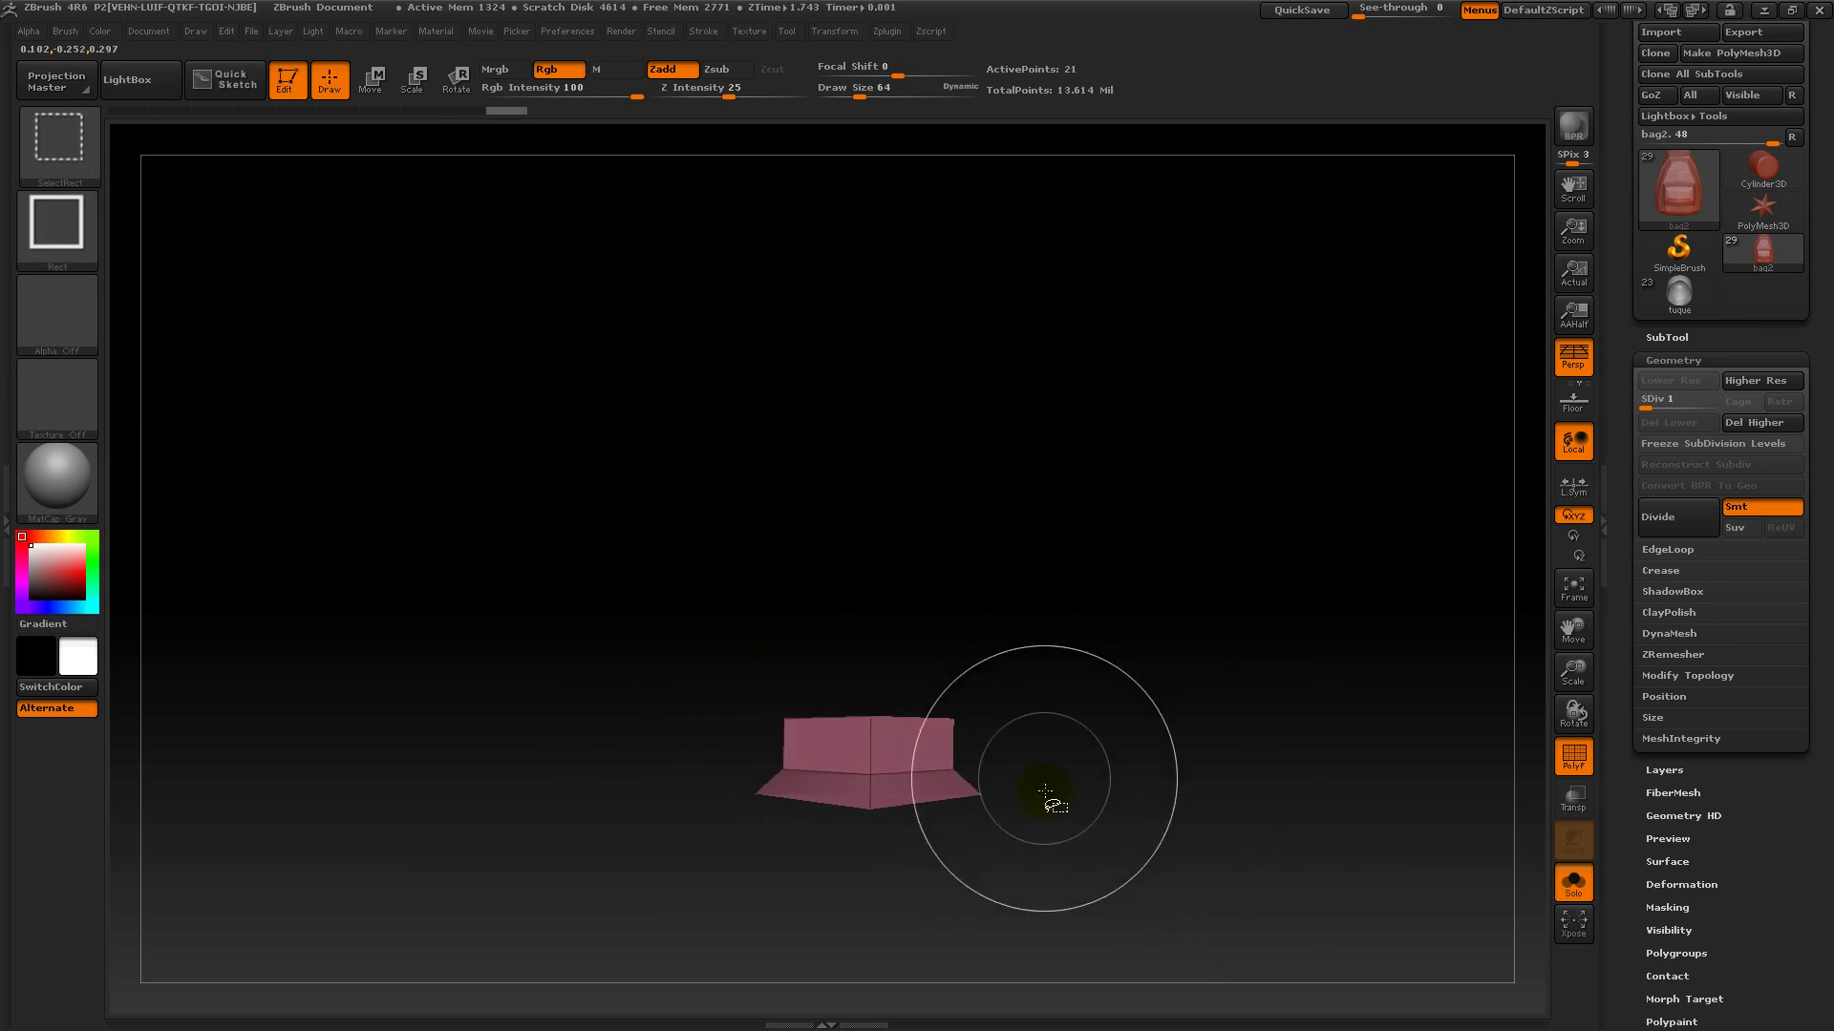
pyautogui.keyDown('ctrl'); pyautogui.keyDown('alt'); pyautogui.keyDown('shift'); pyautogui.moveTo(1040, 826); pyautogui.dragTo(789, 800); pyautogui.keyUp('shift'); pyautogui.keyUp('alt'); pyautogui.keyUp('ctrl')
pyautogui.moveTo(1136, 771); pyautogui.dragTo(1220, 761)
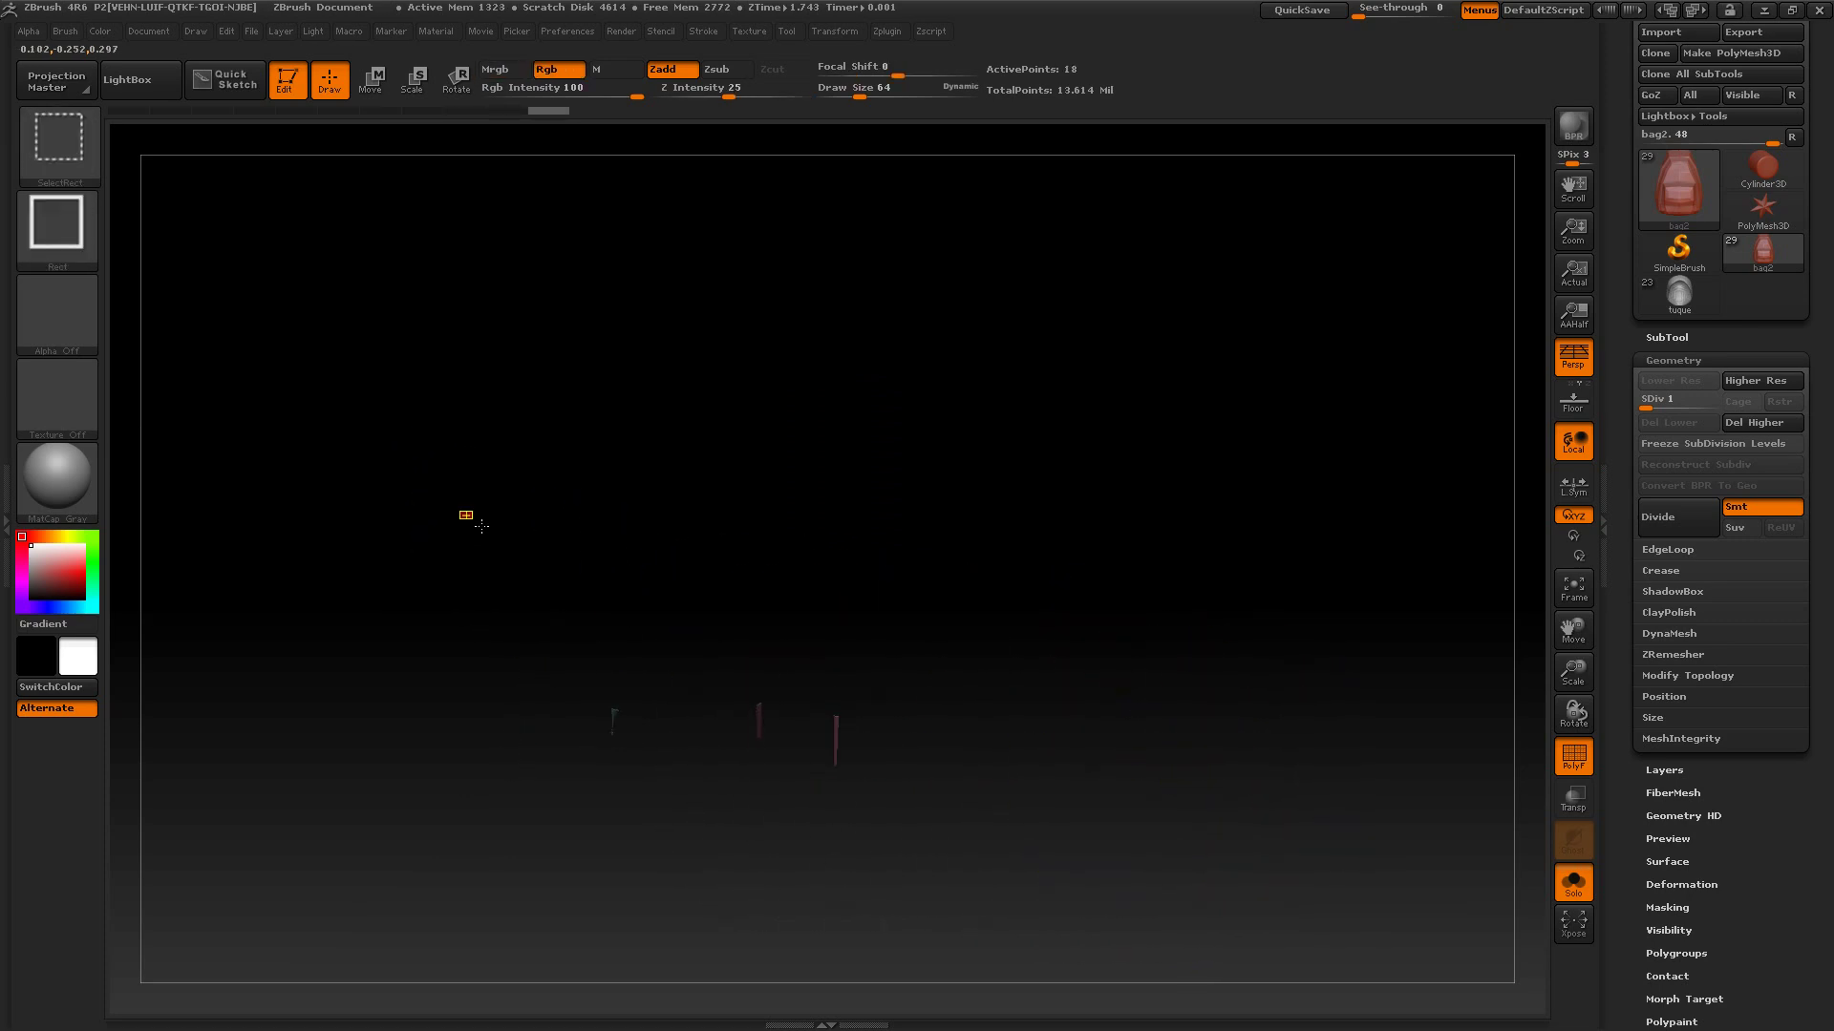
pyautogui.keyDown('ctrl'); pyautogui.keyDown('alt'); pyautogui.keyDown('shift'); pyautogui.moveTo(460, 512); pyautogui.dragTo(708, 943); pyautogui.keyUp('shift'); pyautogui.keyUp('alt'); pyautogui.keyUp('ctrl')
pyautogui.moveTo(1060, 786)
pyautogui.mouseDown()
pyautogui.moveTo(955, 791)
pyautogui.moveTo(1085, 851)
pyautogui.moveTo(1064, 736)
pyautogui.mouseUp()
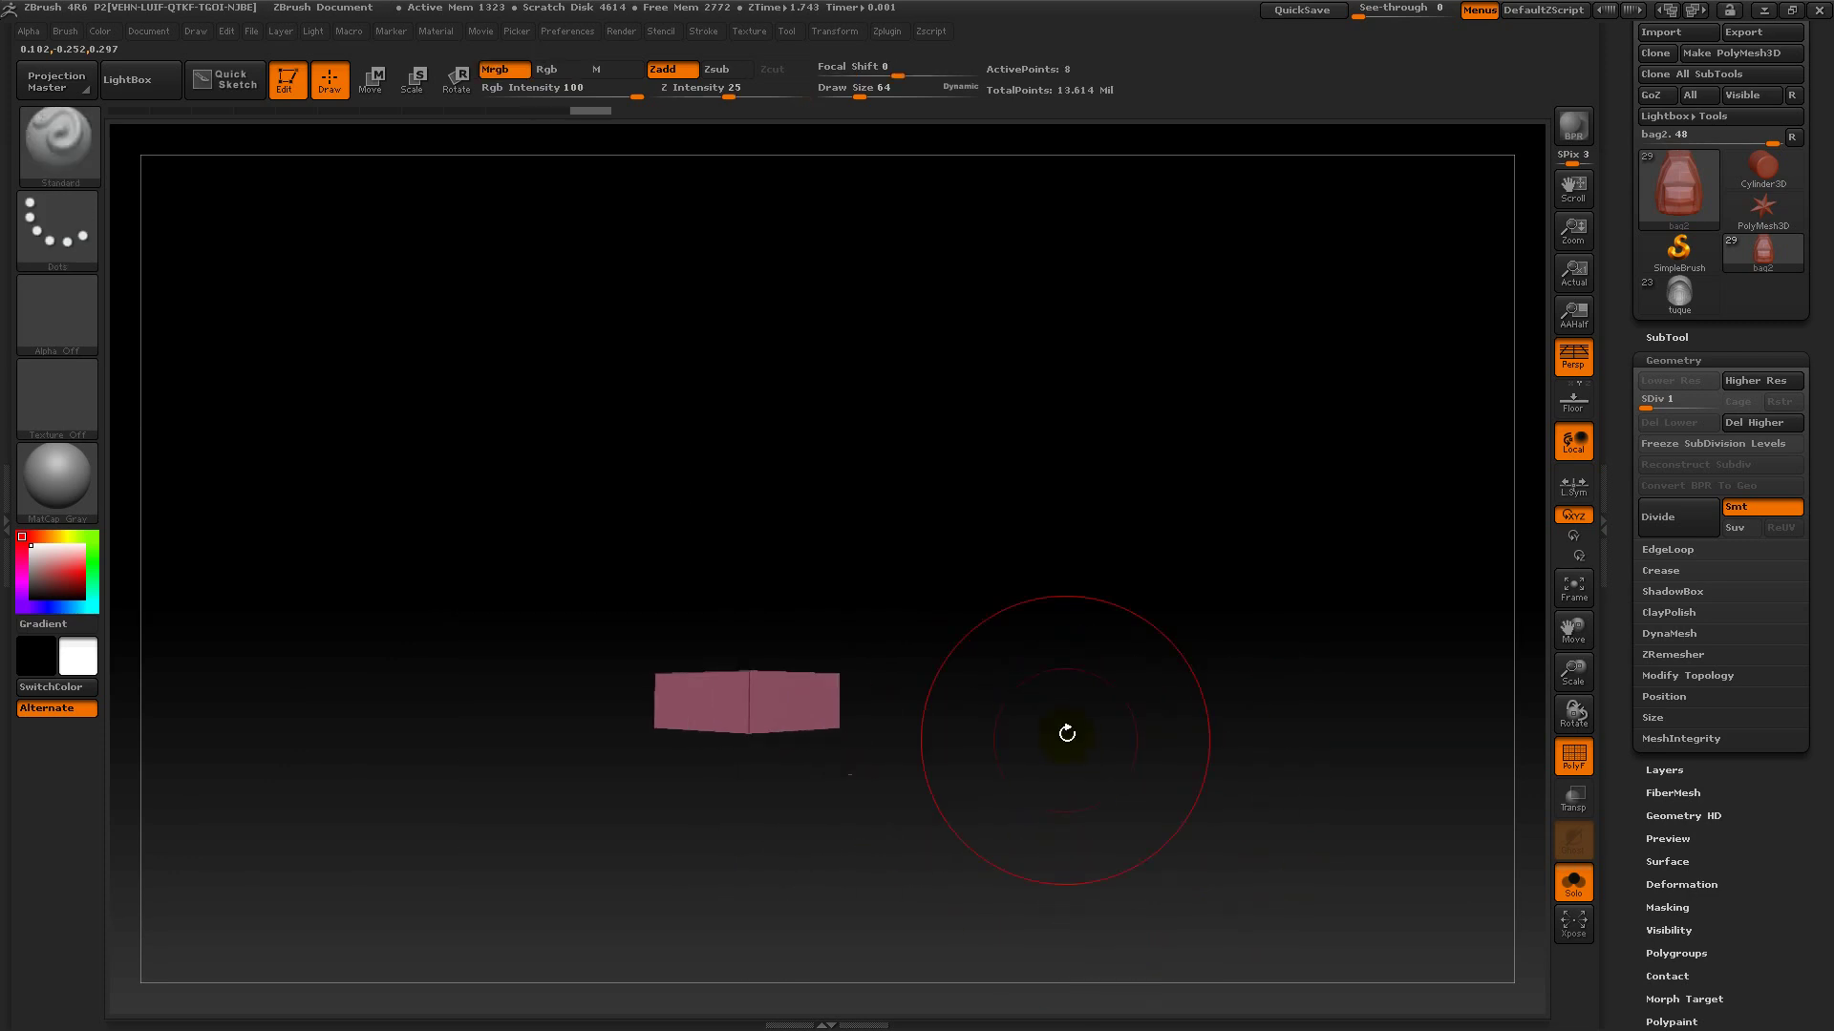
# - Add an edge loop inside the two isolated pocket faces and set the draw size to 17
pyautogui.click(1672, 550)
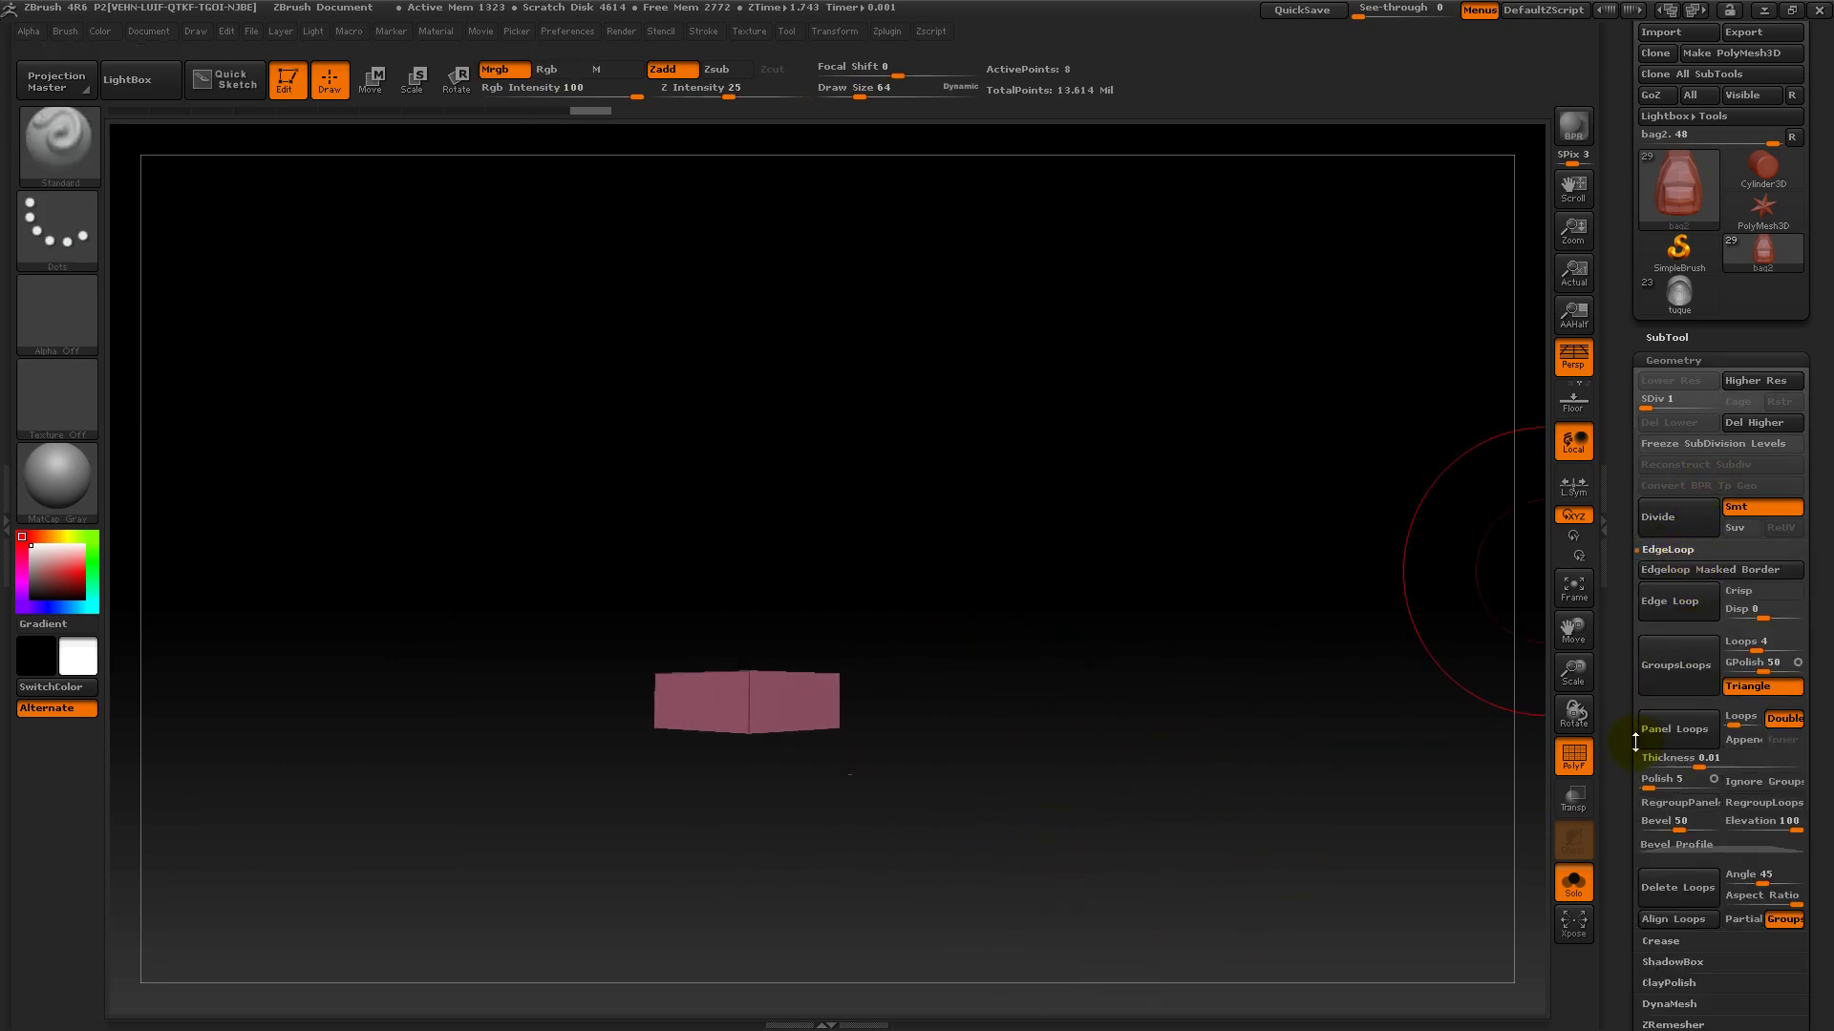
pyautogui.click(1673, 621)
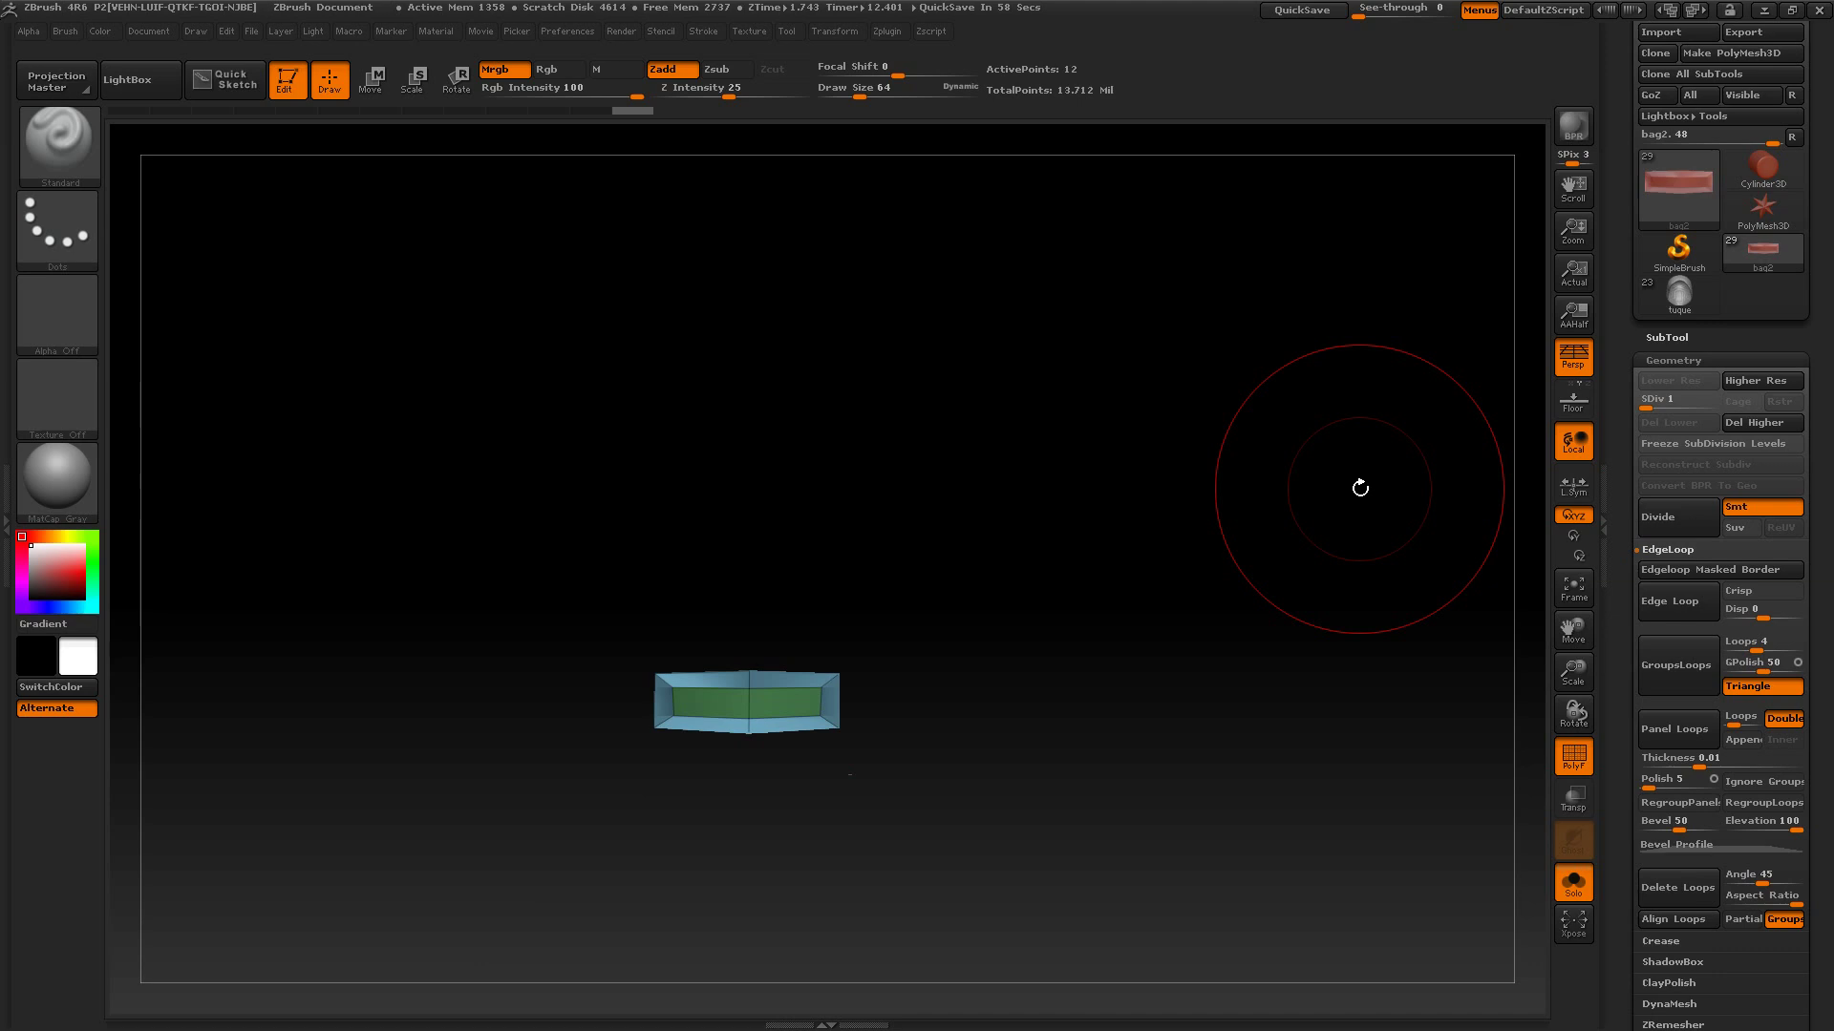
pyautogui.moveTo(861, 94); pyautogui.dragTo(839, 93)
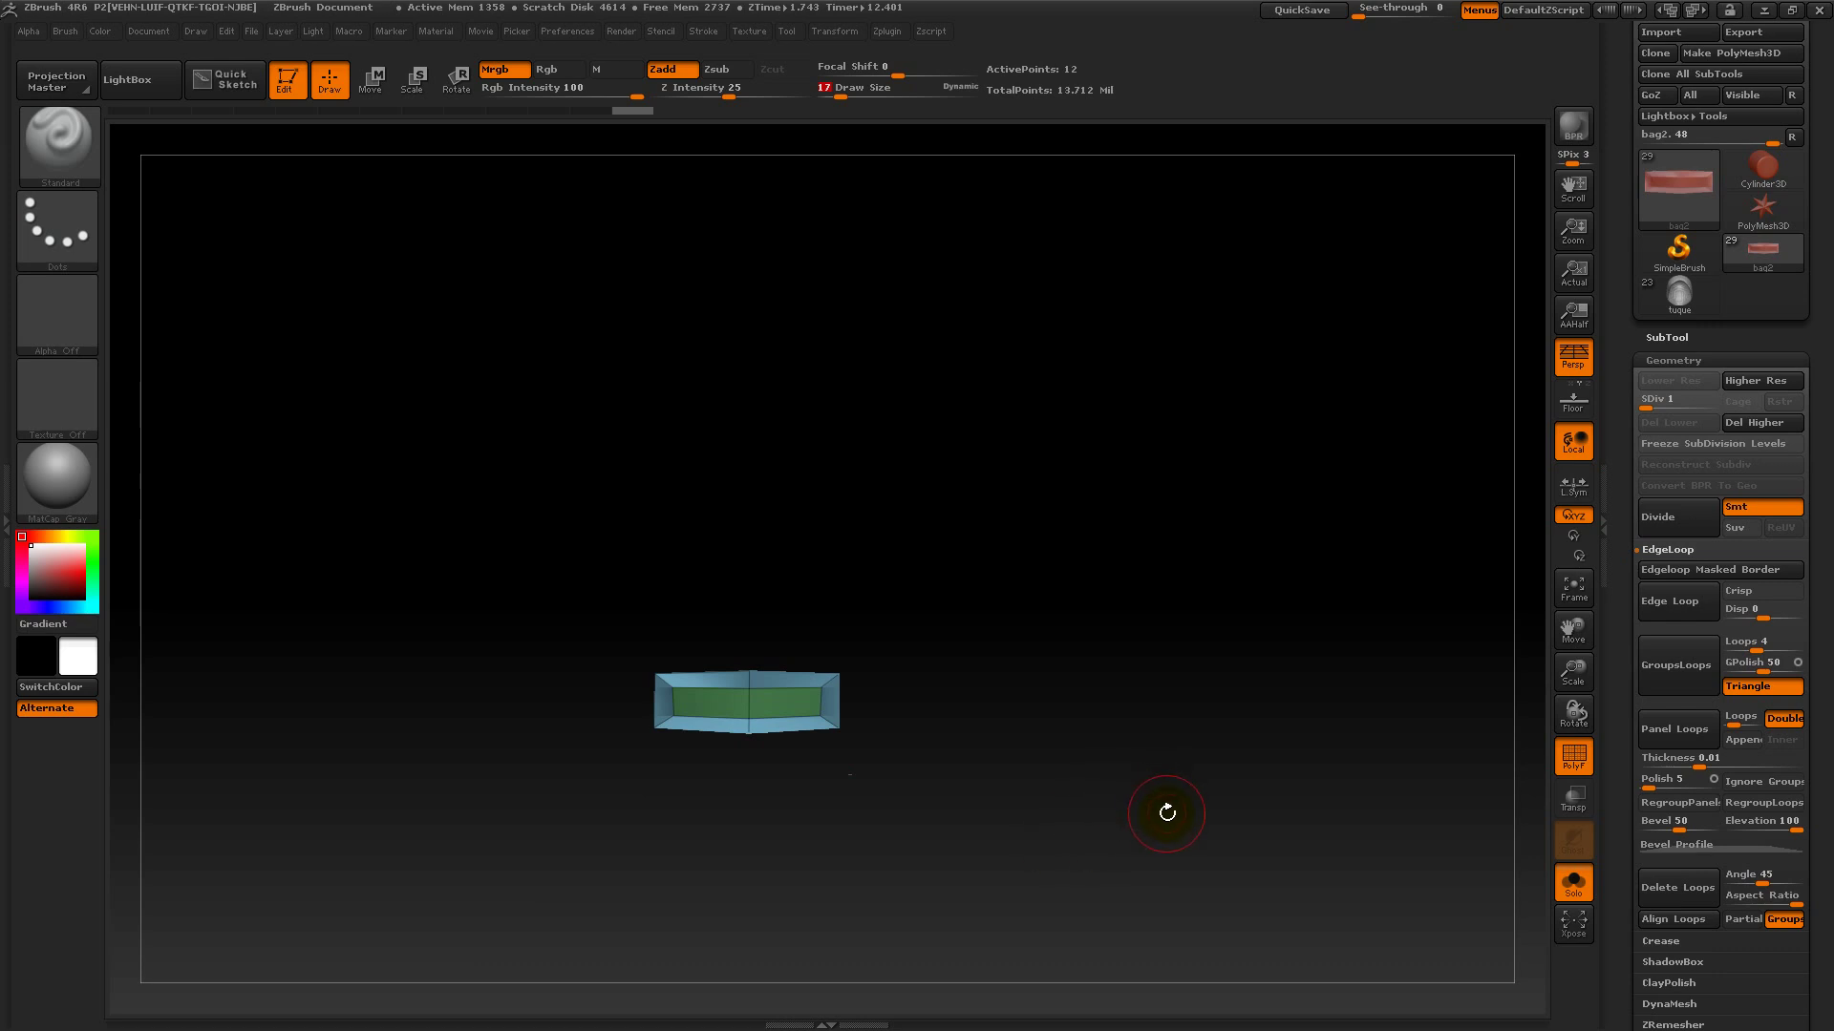
# - Reveal the whole bag mesh and examine the new loop on the front pocket from the front and side
pyautogui.moveTo(884, 697); pyautogui.dragTo(1051, 692)
pyautogui.keyDown('ctrl'); pyautogui.keyDown('shift'); pyautogui.click(1069, 749); pyautogui.keyUp('shift'); pyautogui.keyUp('ctrl')
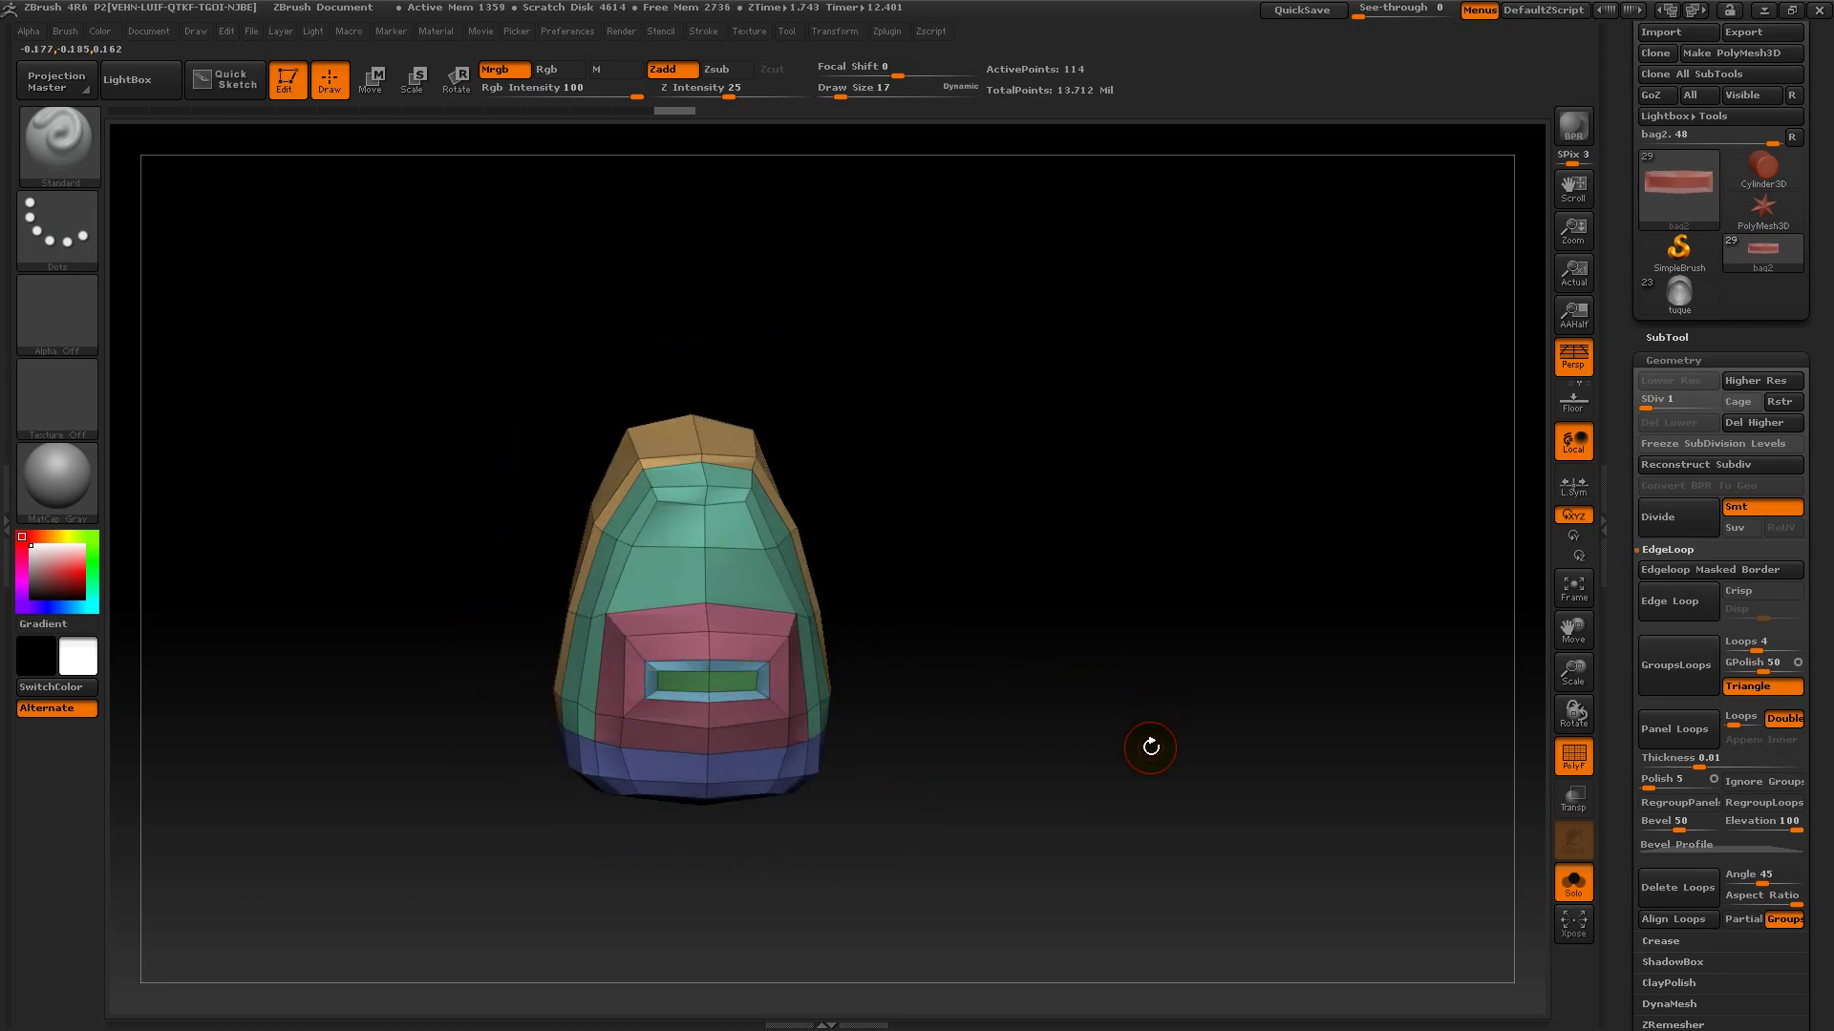
pyautogui.keyDown('alt'); pyautogui.moveTo(1143, 738); pyautogui.dragTo(1097, 831); pyautogui.keyUp('alt')
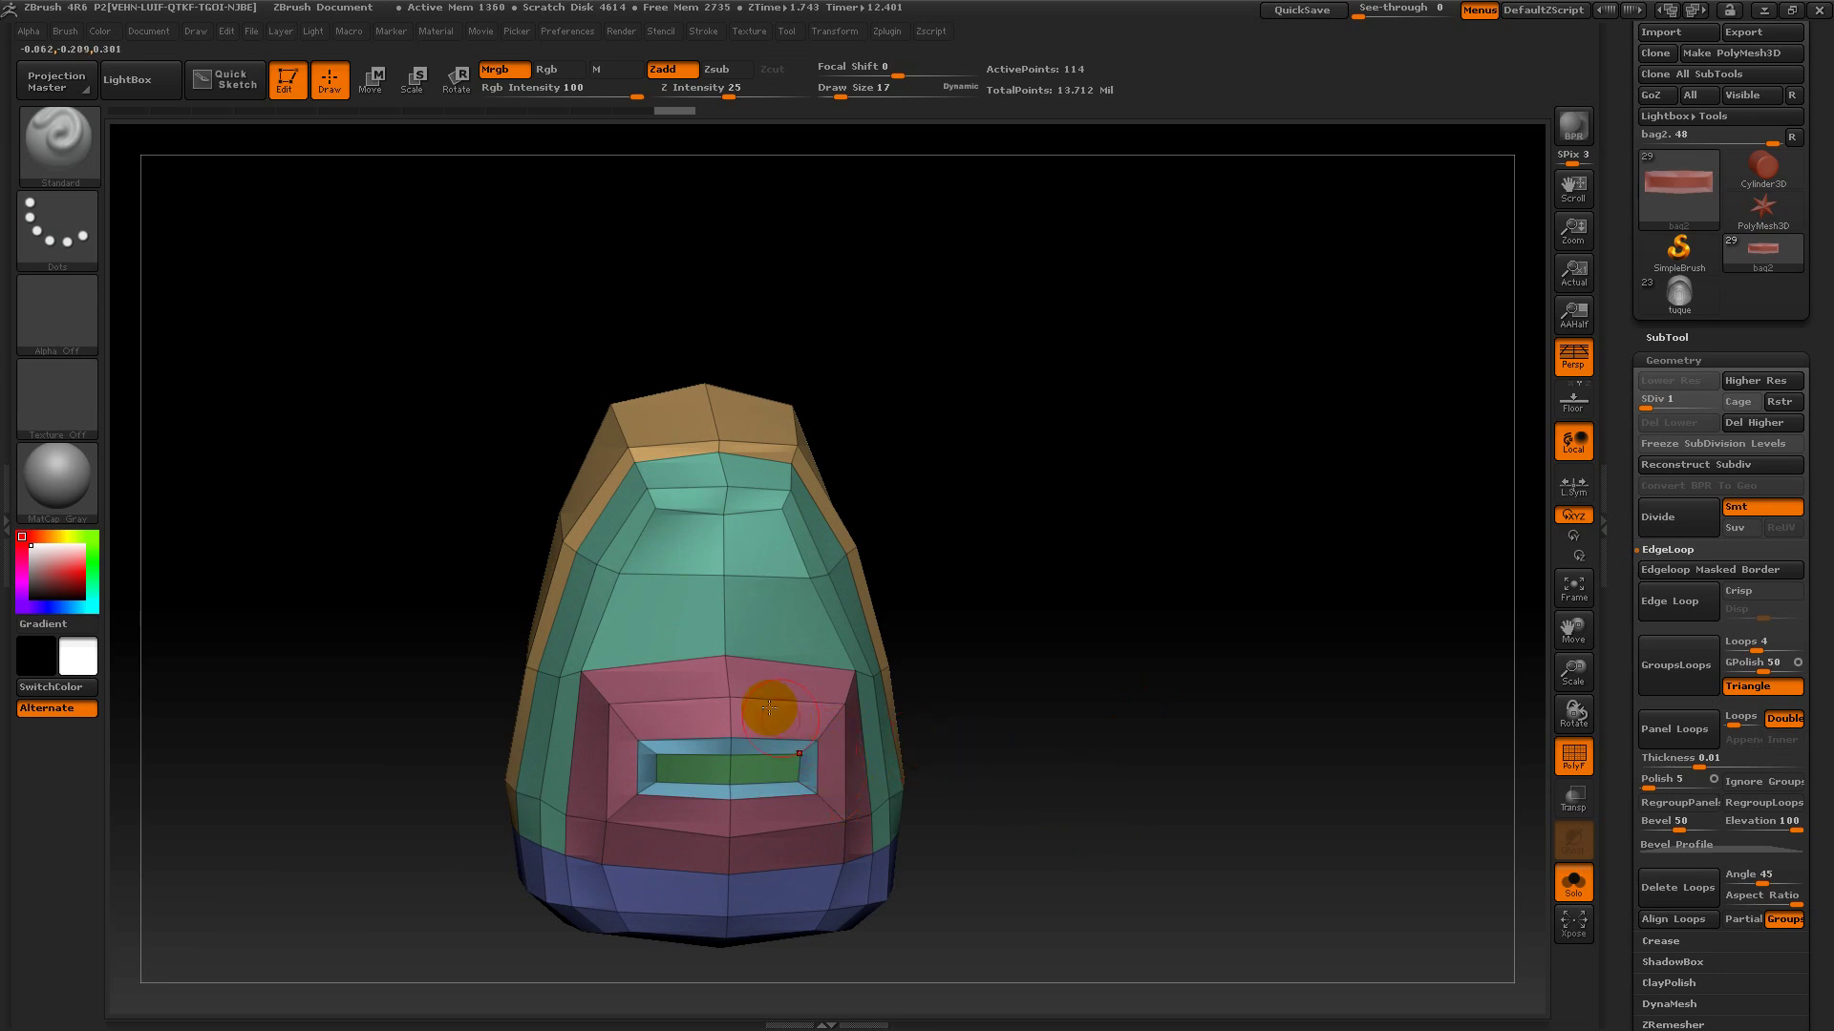
pyautogui.moveTo(990, 745); pyautogui.dragTo(639, 704)
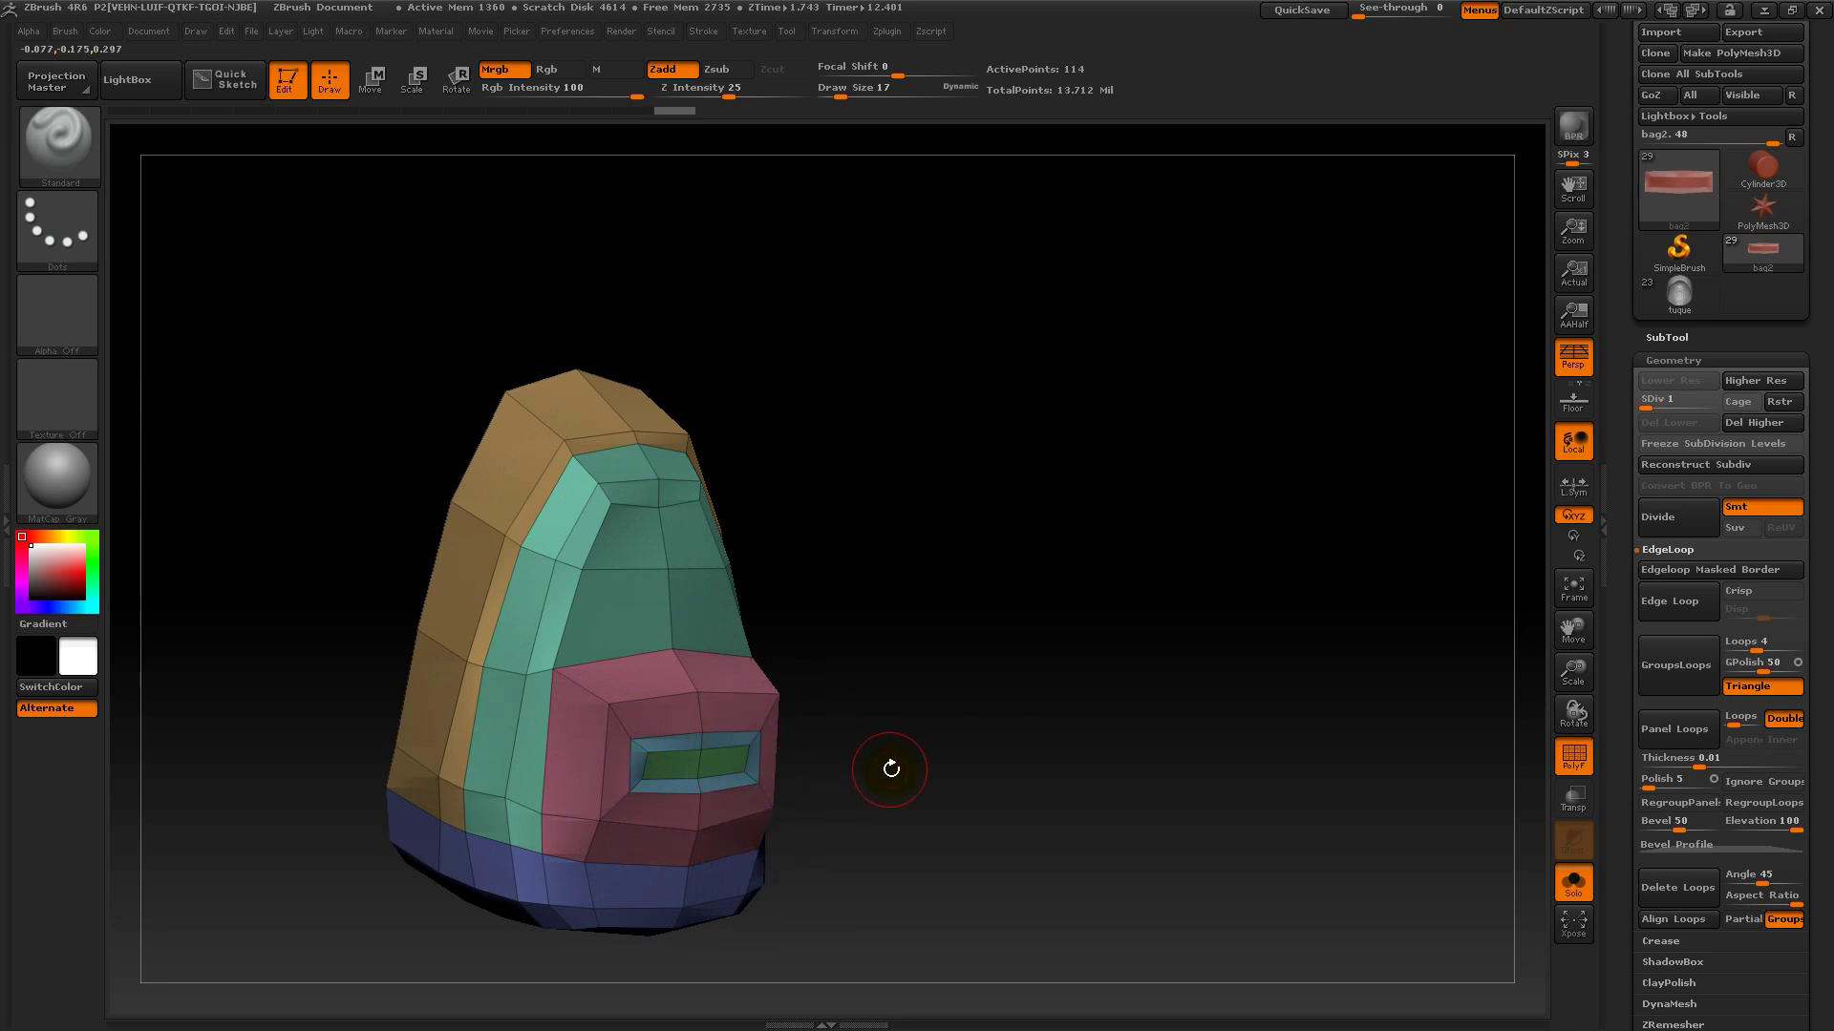
pyautogui.moveTo(1003, 771); pyautogui.dragTo(614, 724)
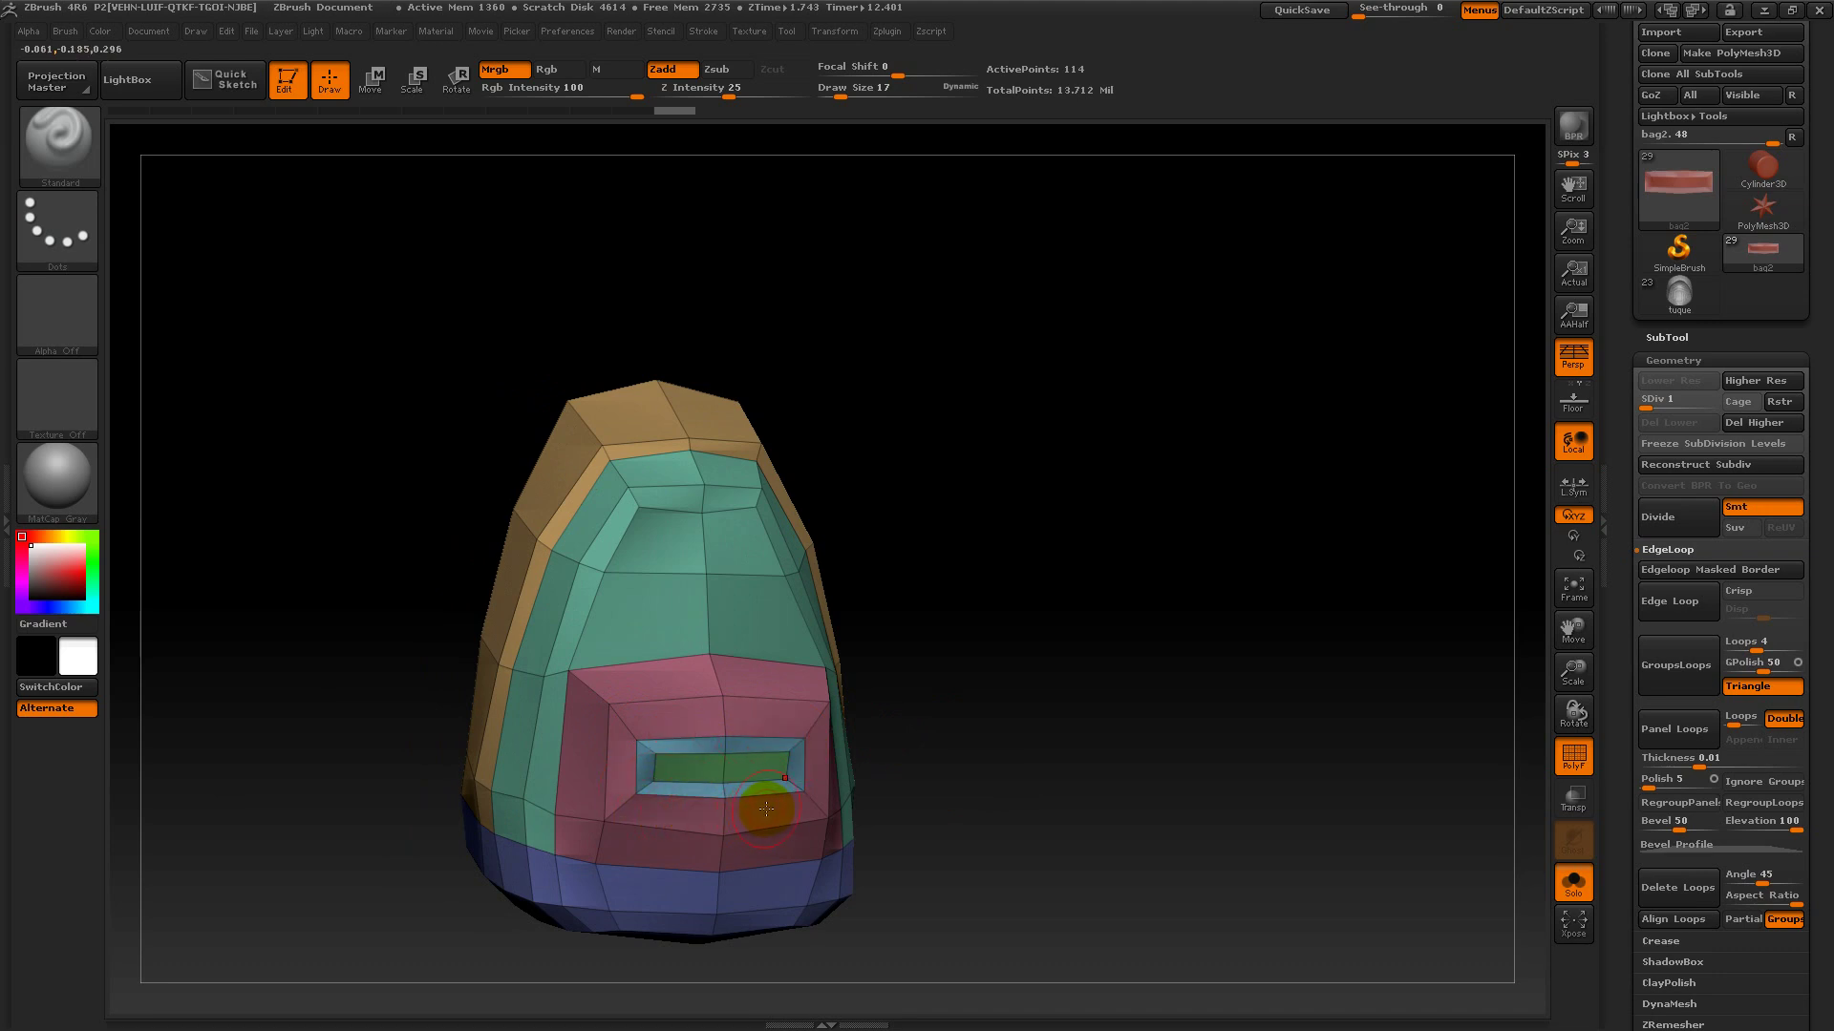
pyautogui.moveTo(972, 752); pyautogui.dragTo(1044, 754)
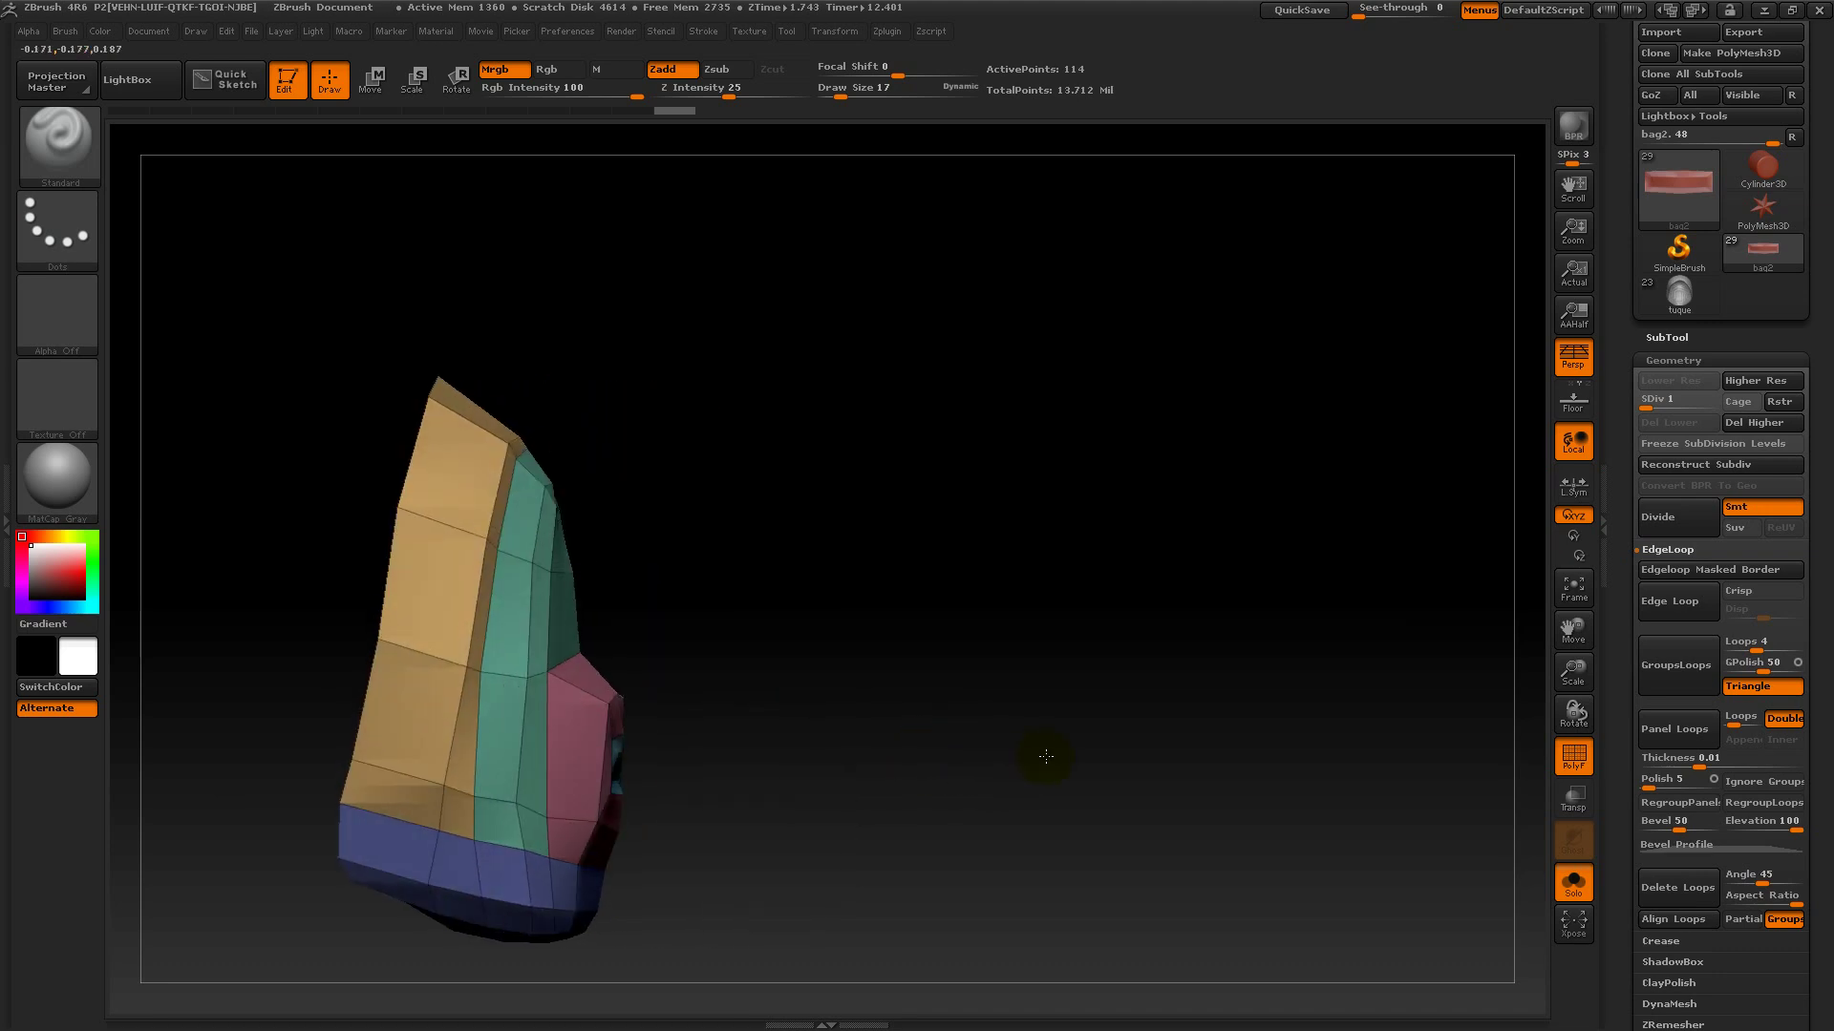
pyautogui.moveTo(671, 364); pyautogui.dragTo(641, 354)
# - View the bag at subdivision level 8, briefly showing the rest of the character around it
pyautogui.click(1704, 401)
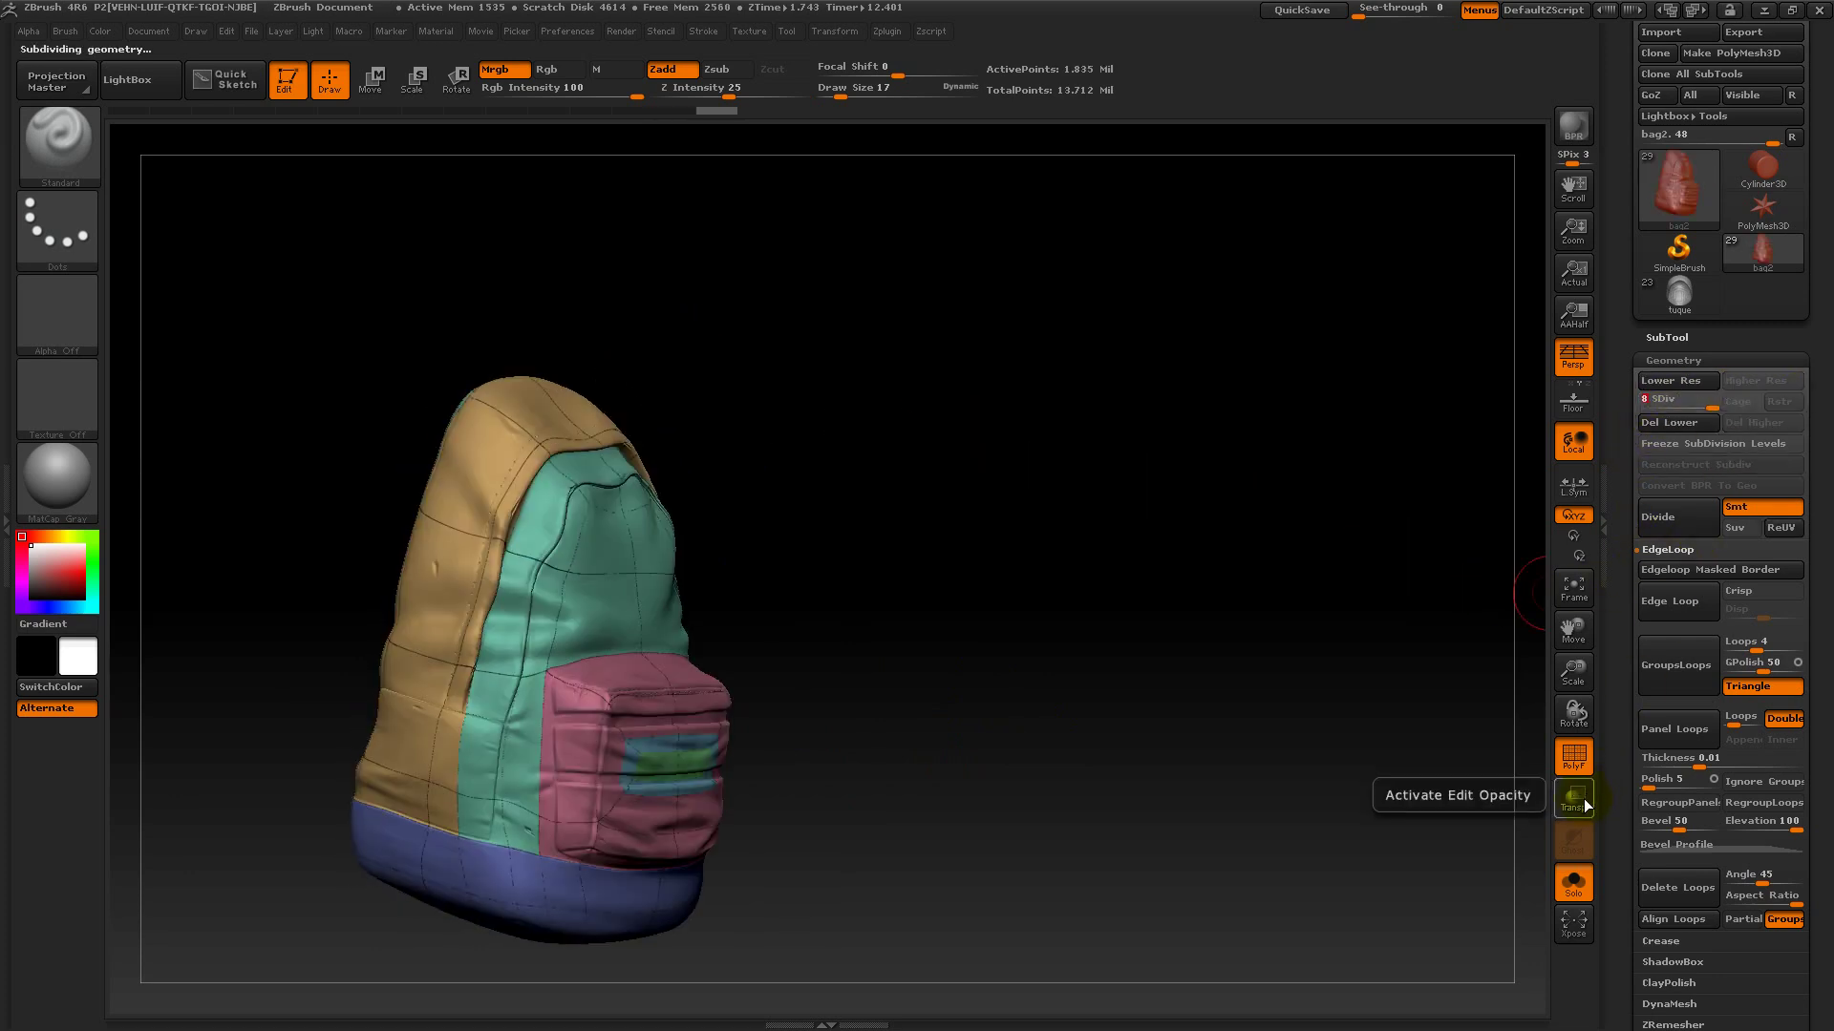
pyautogui.moveTo(1200, 675); pyautogui.dragTo(707, 460)
pyautogui.moveTo(842, 401); pyautogui.dragTo(614, 490)
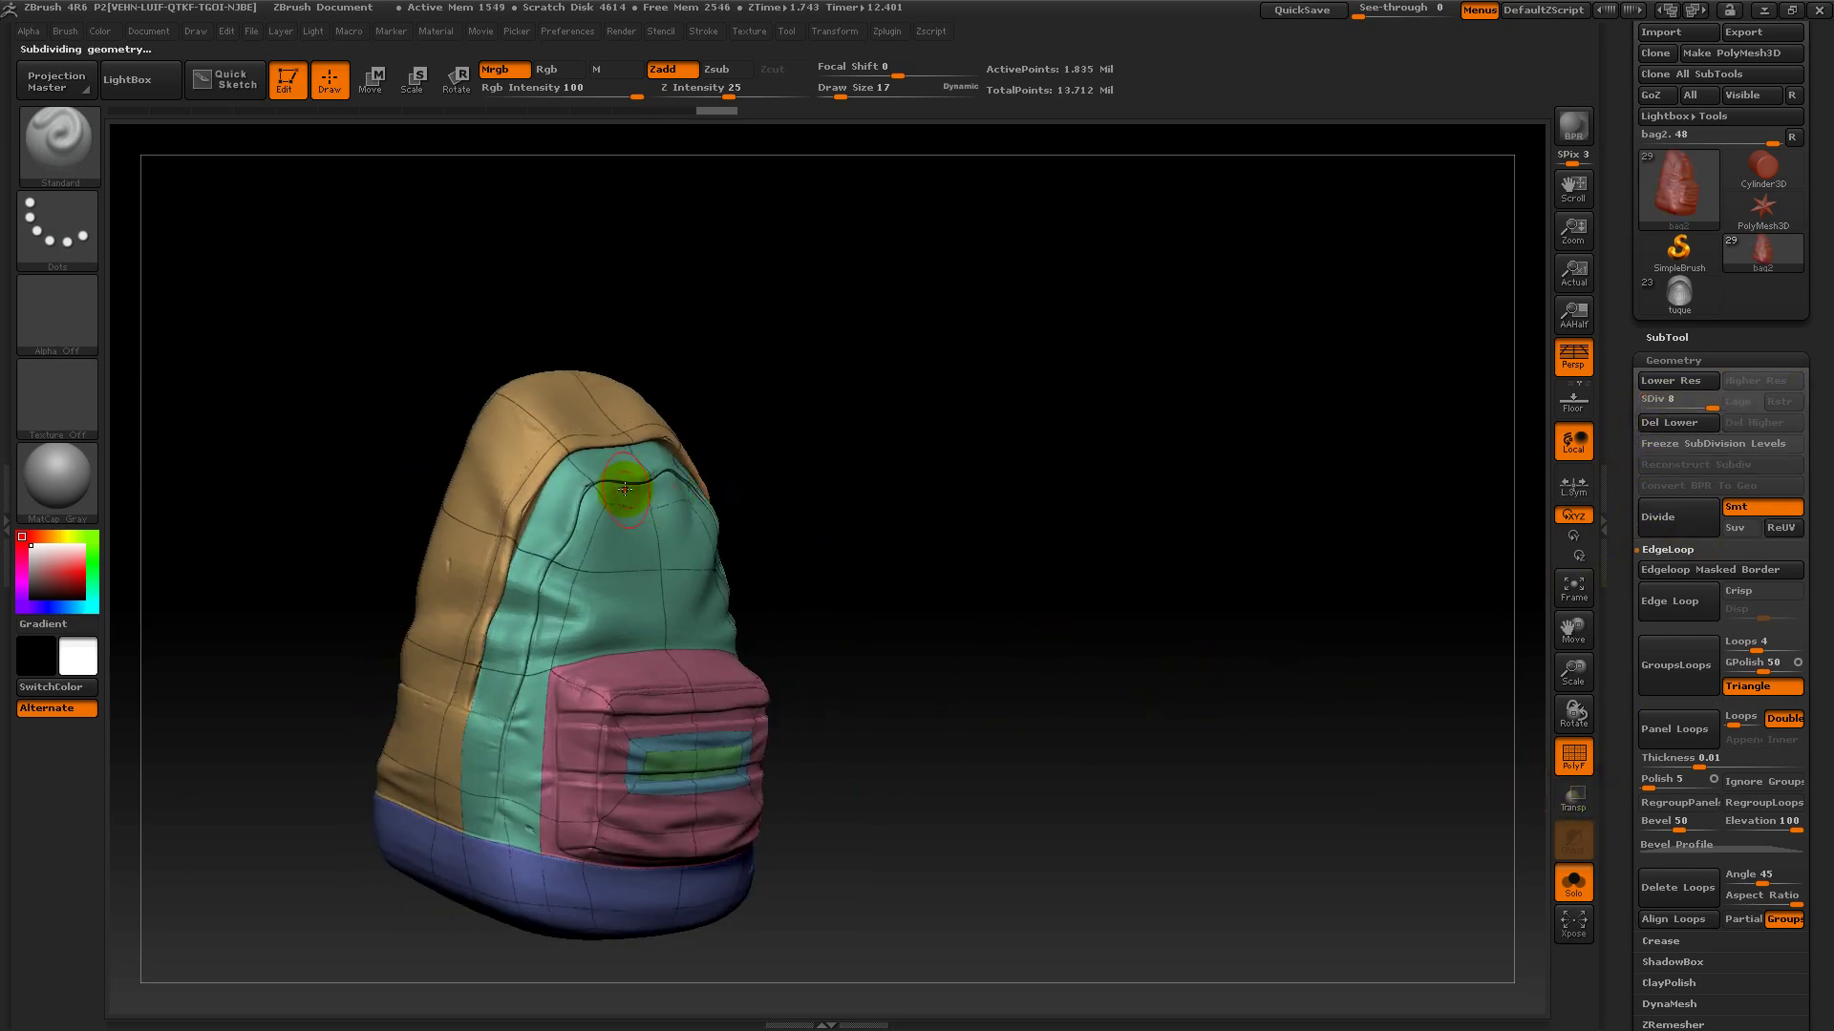
pyautogui.click(1574, 884)
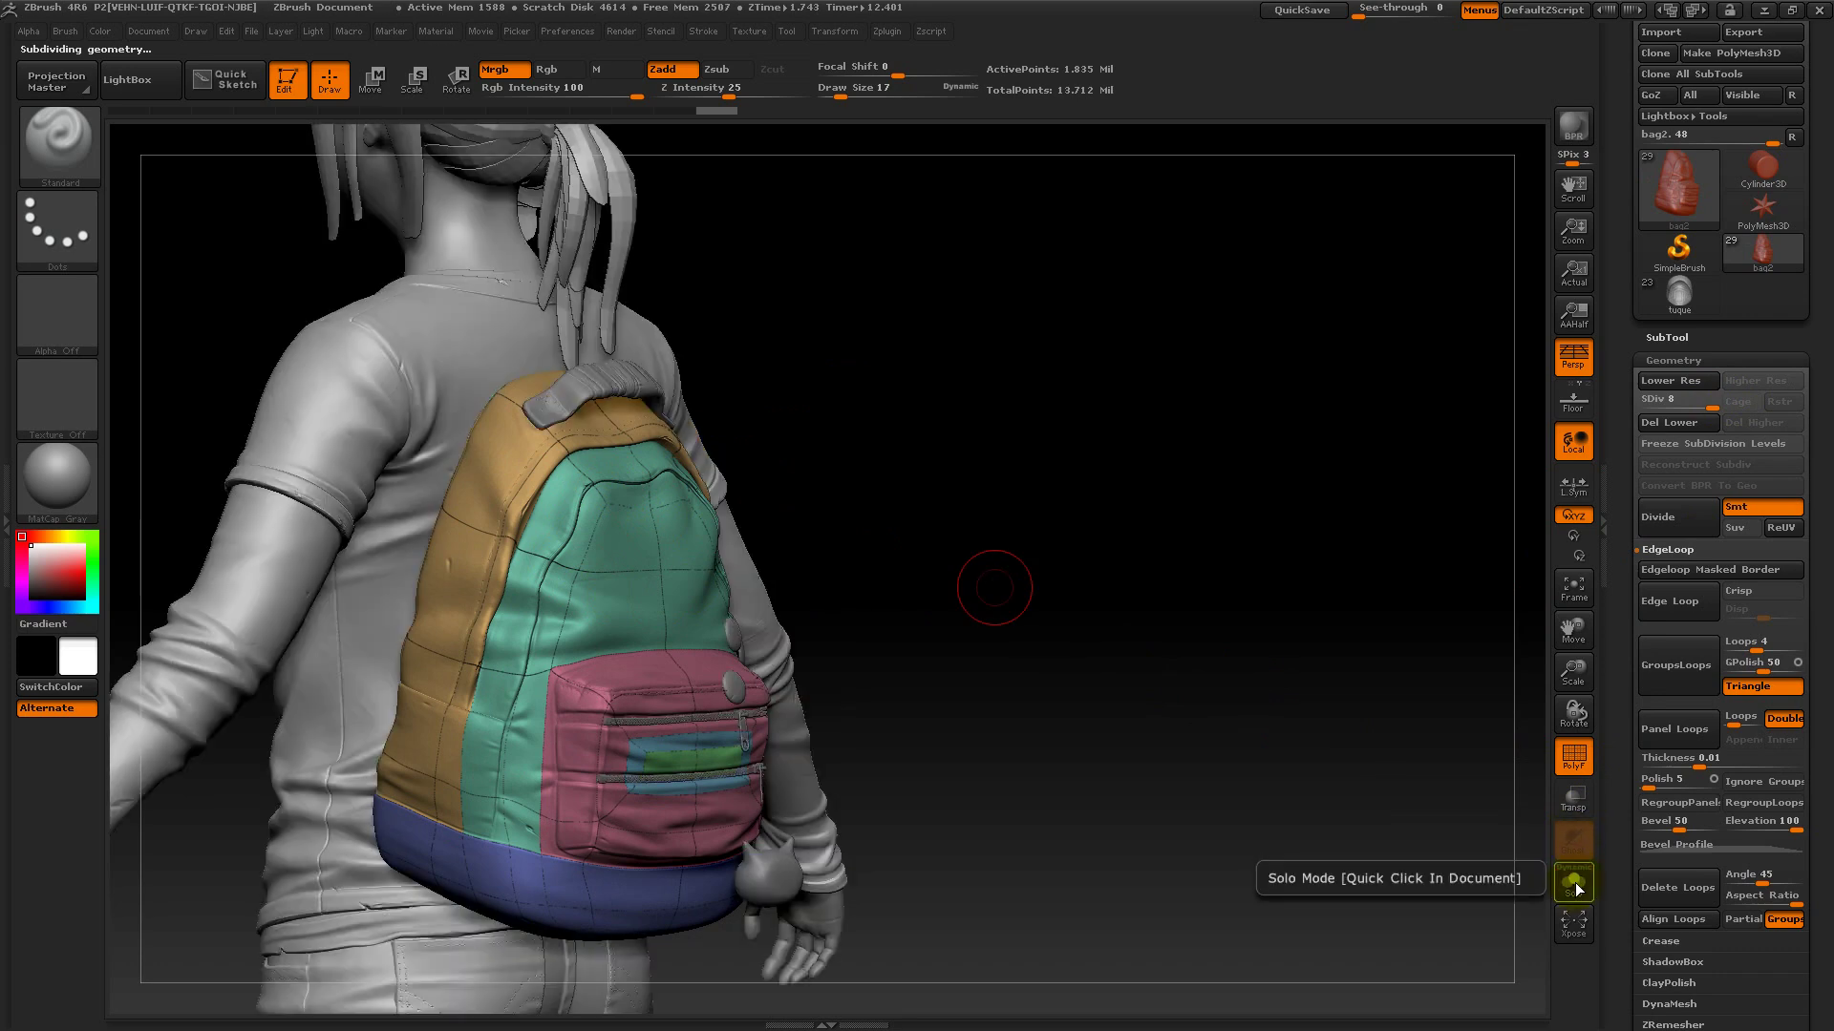
pyautogui.click(1574, 883)
# - Compare the bag's mesh at subdivision levels 1 and 2, focusing on the polygroup borders
pyautogui.click(1652, 400)
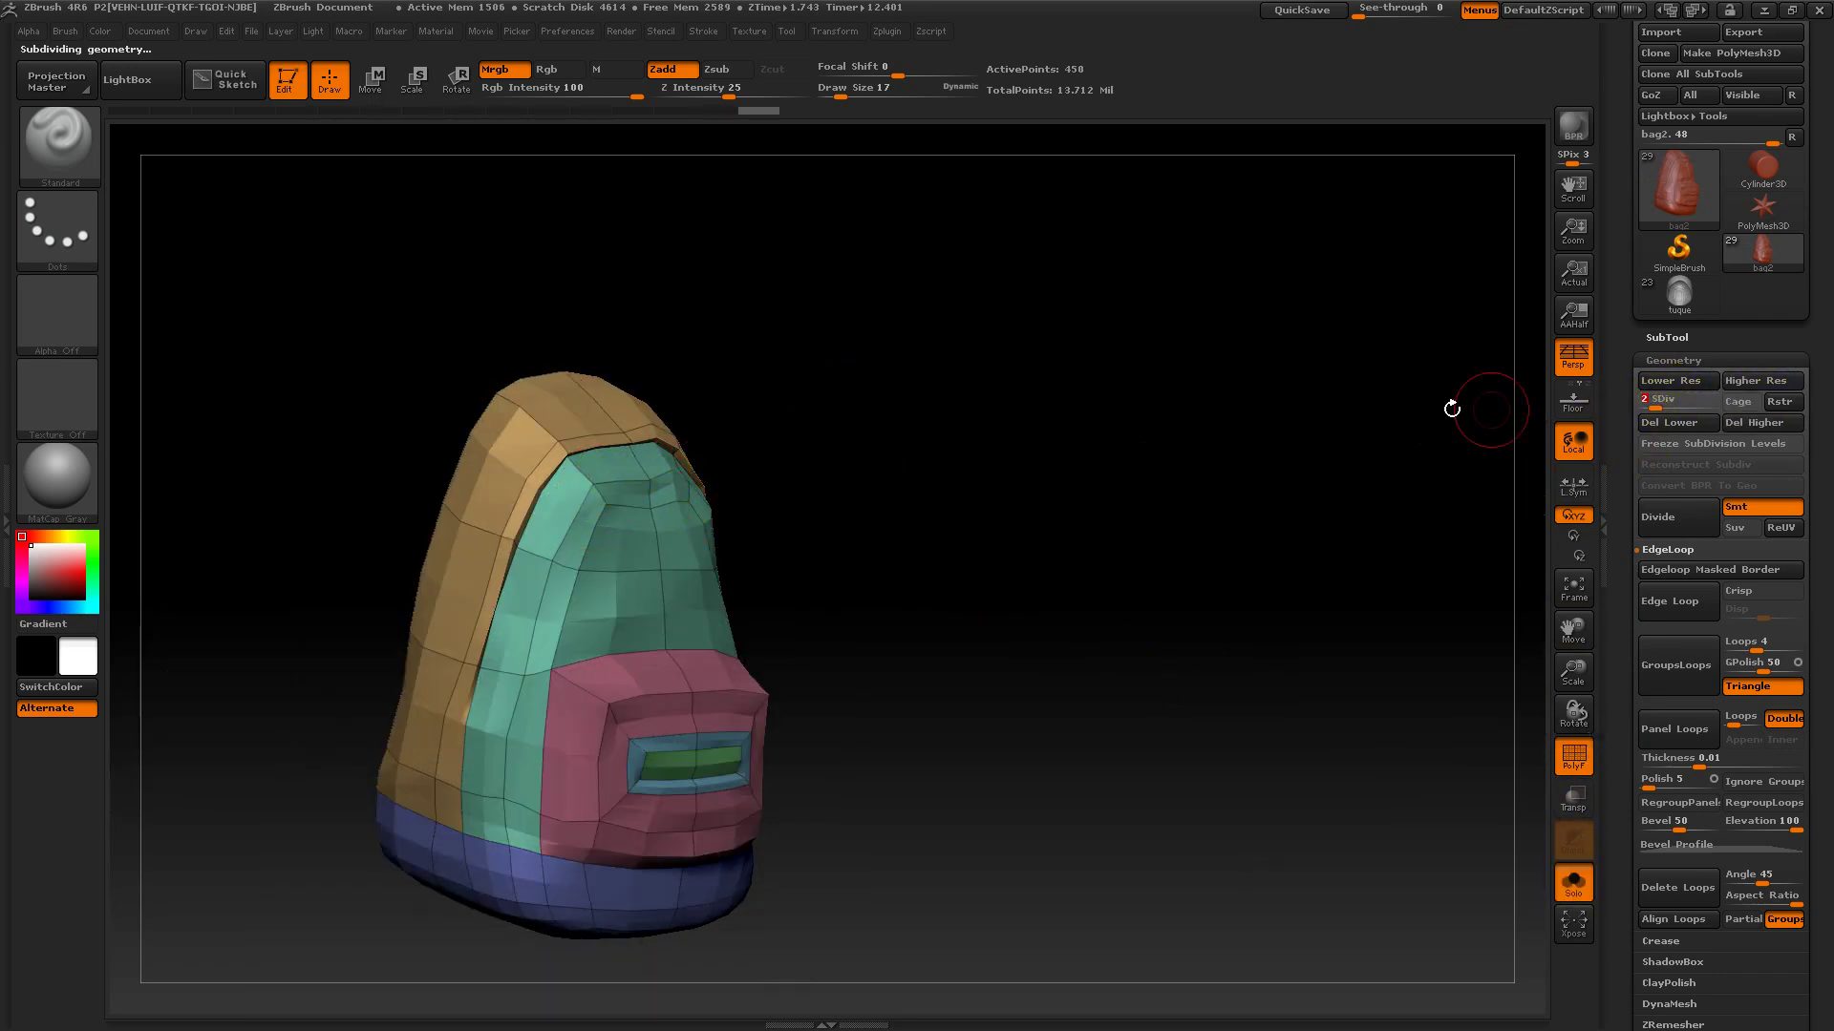
pyautogui.moveTo(754, 396); pyautogui.dragTo(916, 435)
pyautogui.click(1649, 403)
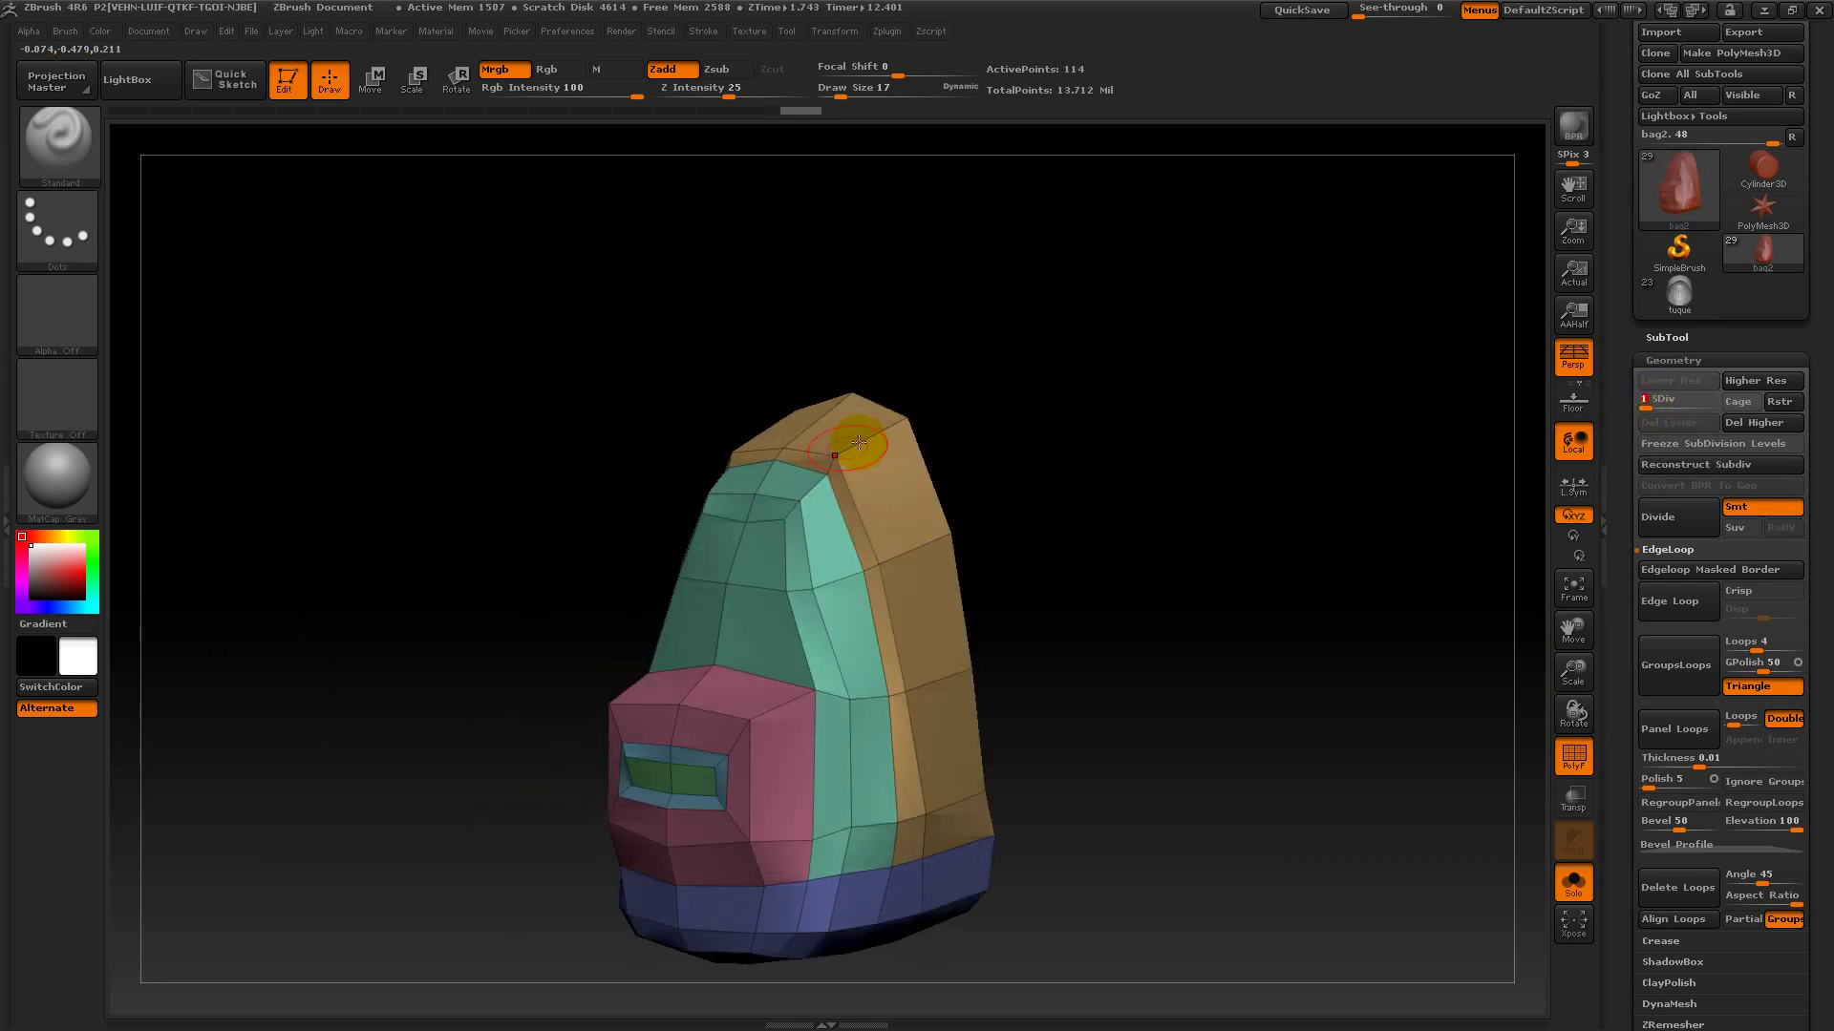
pyautogui.press('d')
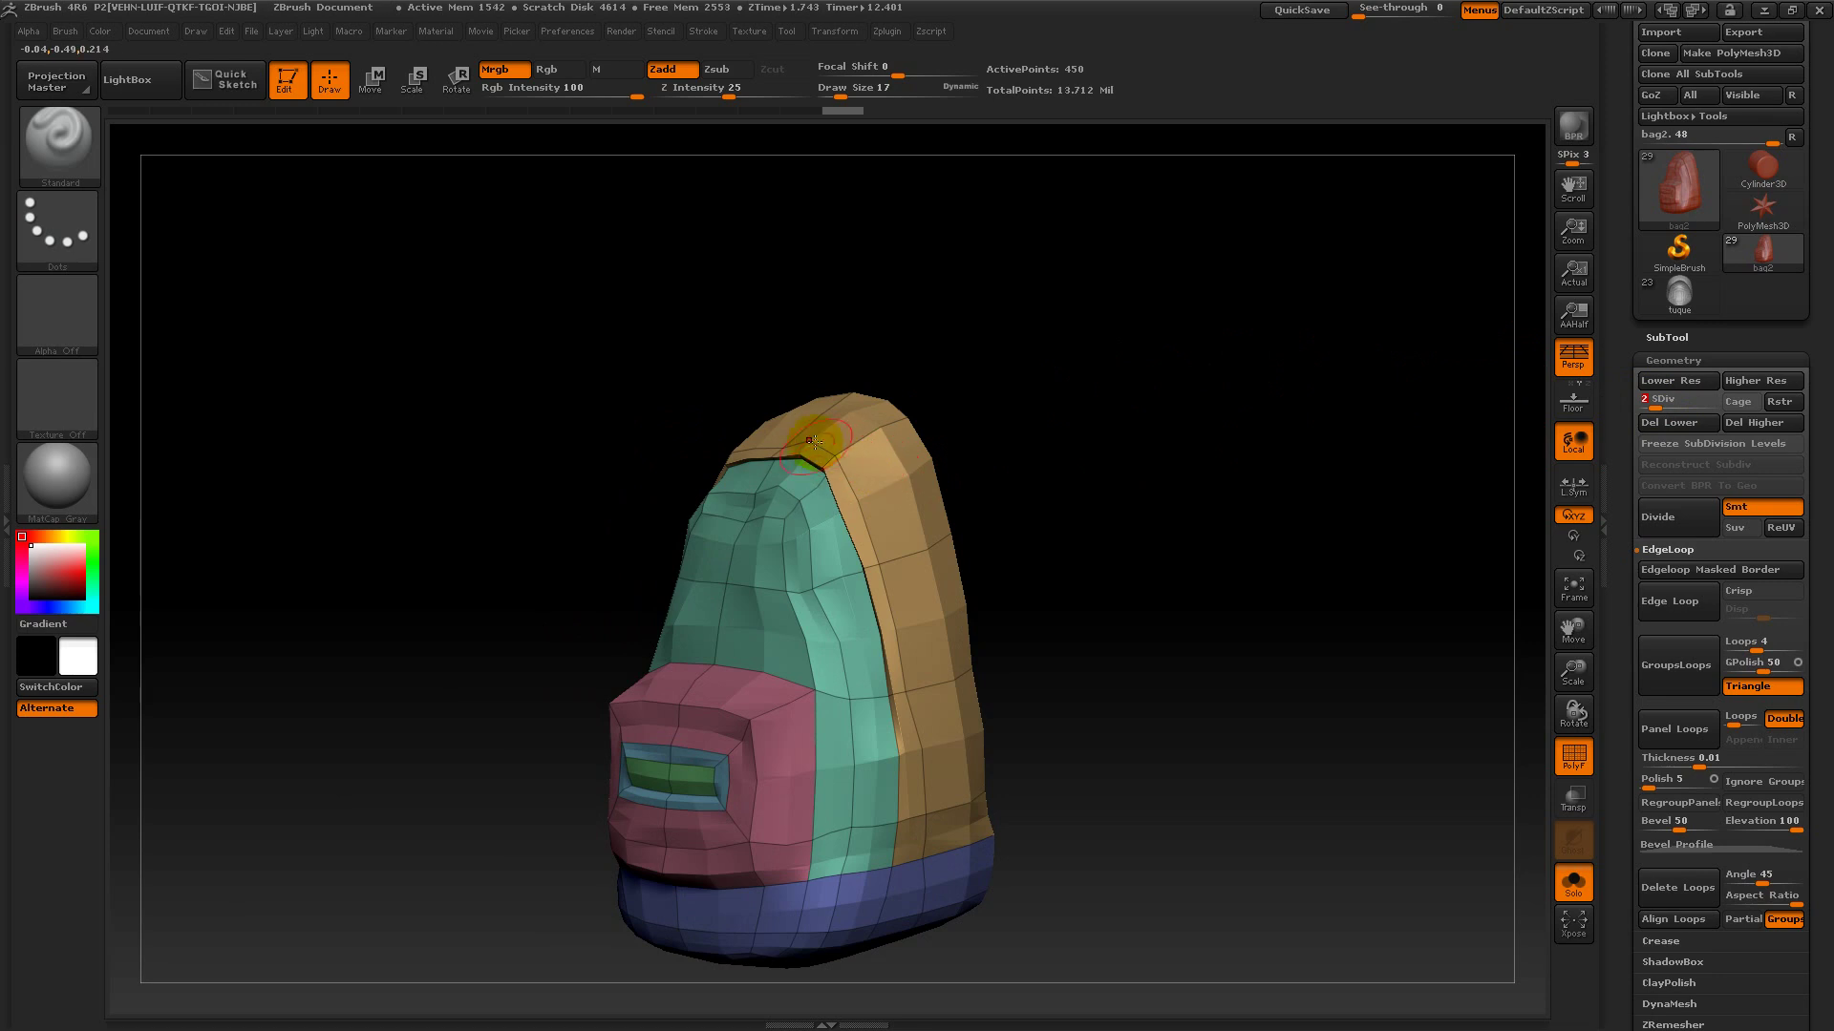
pyautogui.moveTo(1019, 512); pyautogui.dragTo(818, 507)
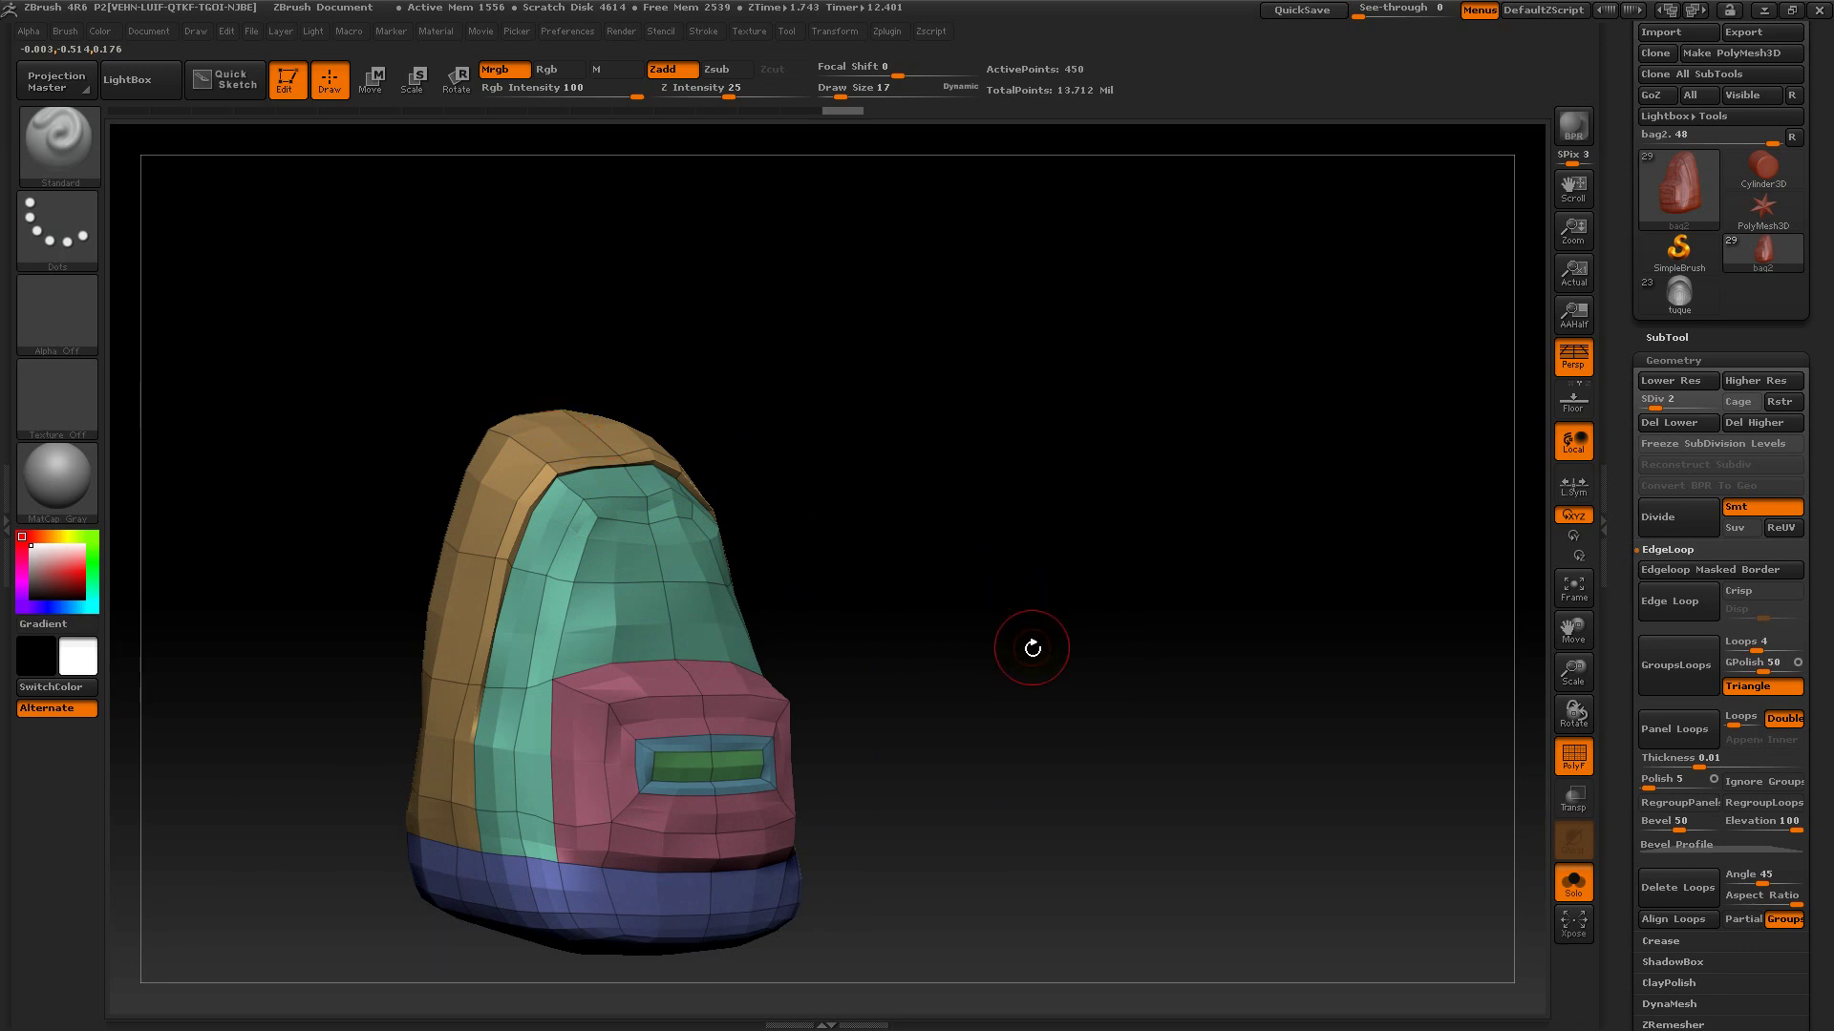
# - Show the sculpted bag at subdivision level 8 without the polyframe display
pyautogui.keyDown('alt'); pyautogui.moveTo(1019, 674); pyautogui.dragTo(1260, 805); pyautogui.keyUp('alt')
pyautogui.click(1701, 398)
pyautogui.click(1573, 754)
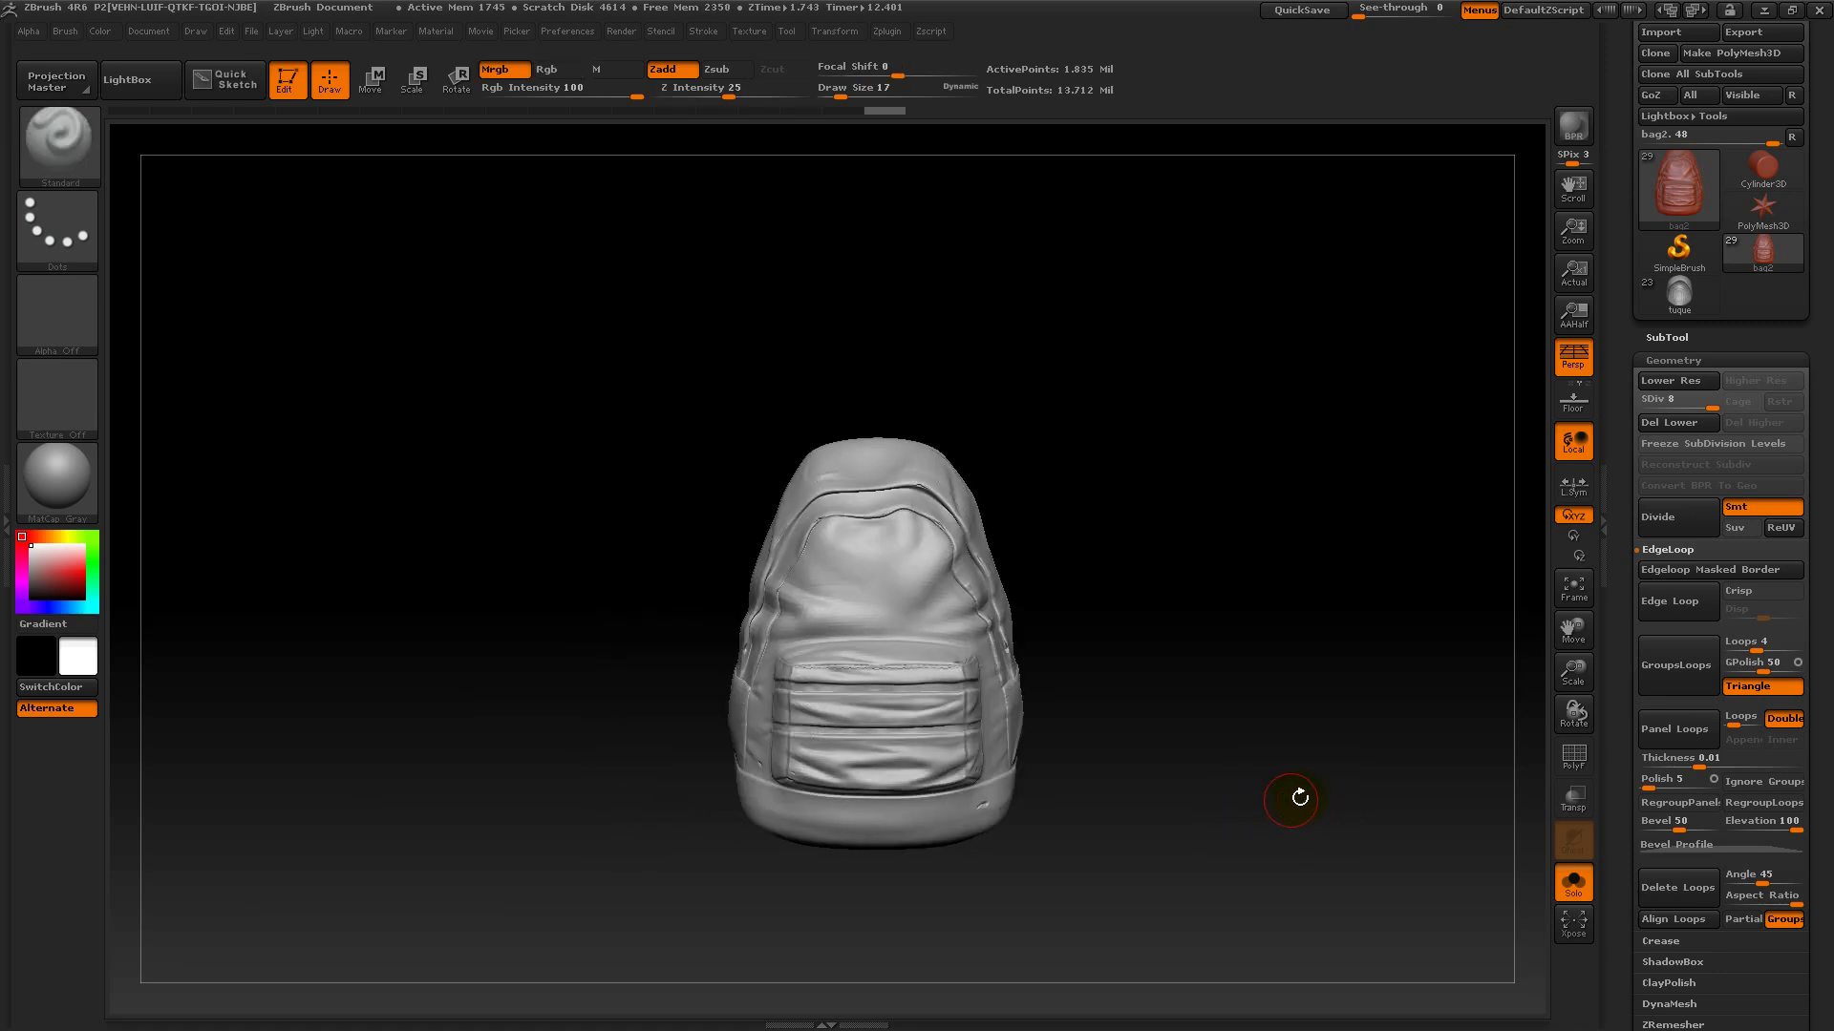
pyautogui.keyDown('alt'); pyautogui.moveTo(1349, 797); pyautogui.dragTo(1277, 721); pyautogui.keyUp('alt')
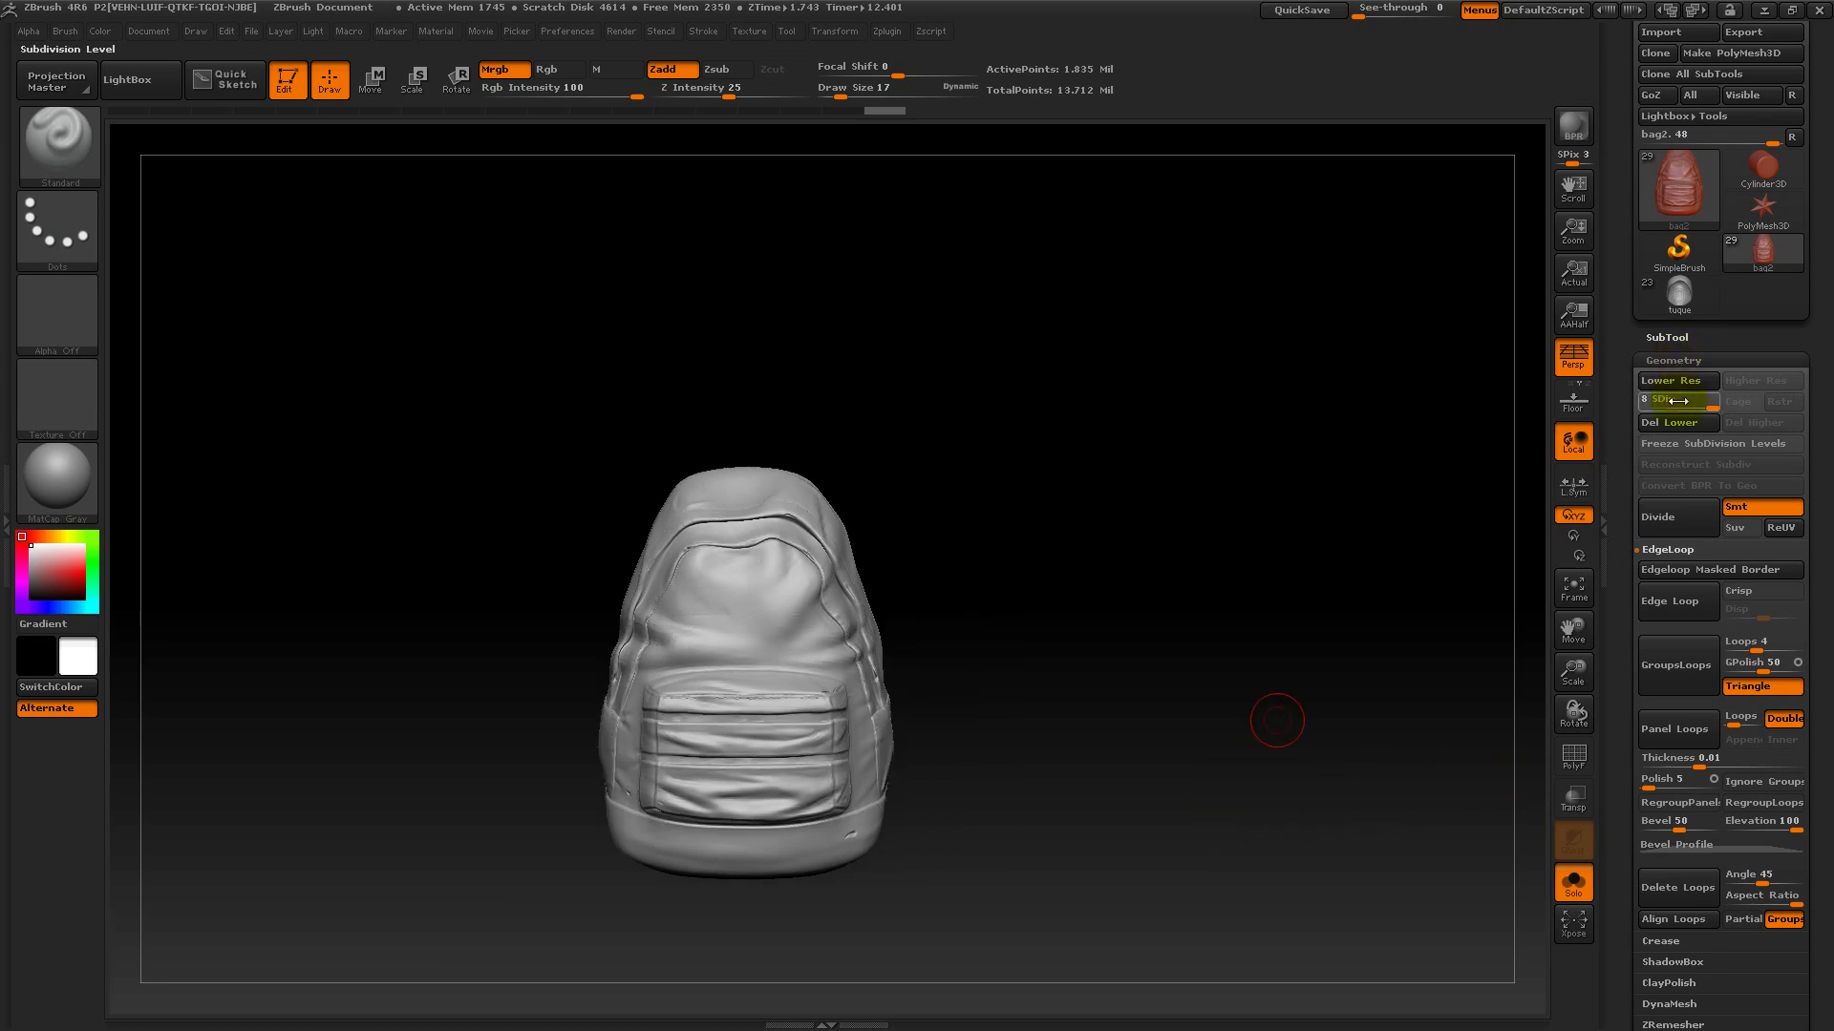
# - Return the bag to subdivision level 1 with the polyframe on and isolate its bottom polygroup
pyautogui.moveTo(1657, 396); pyautogui.dragTo(1638, 397)
pyautogui.moveTo(1318, 753); pyautogui.dragTo(1337, 535)
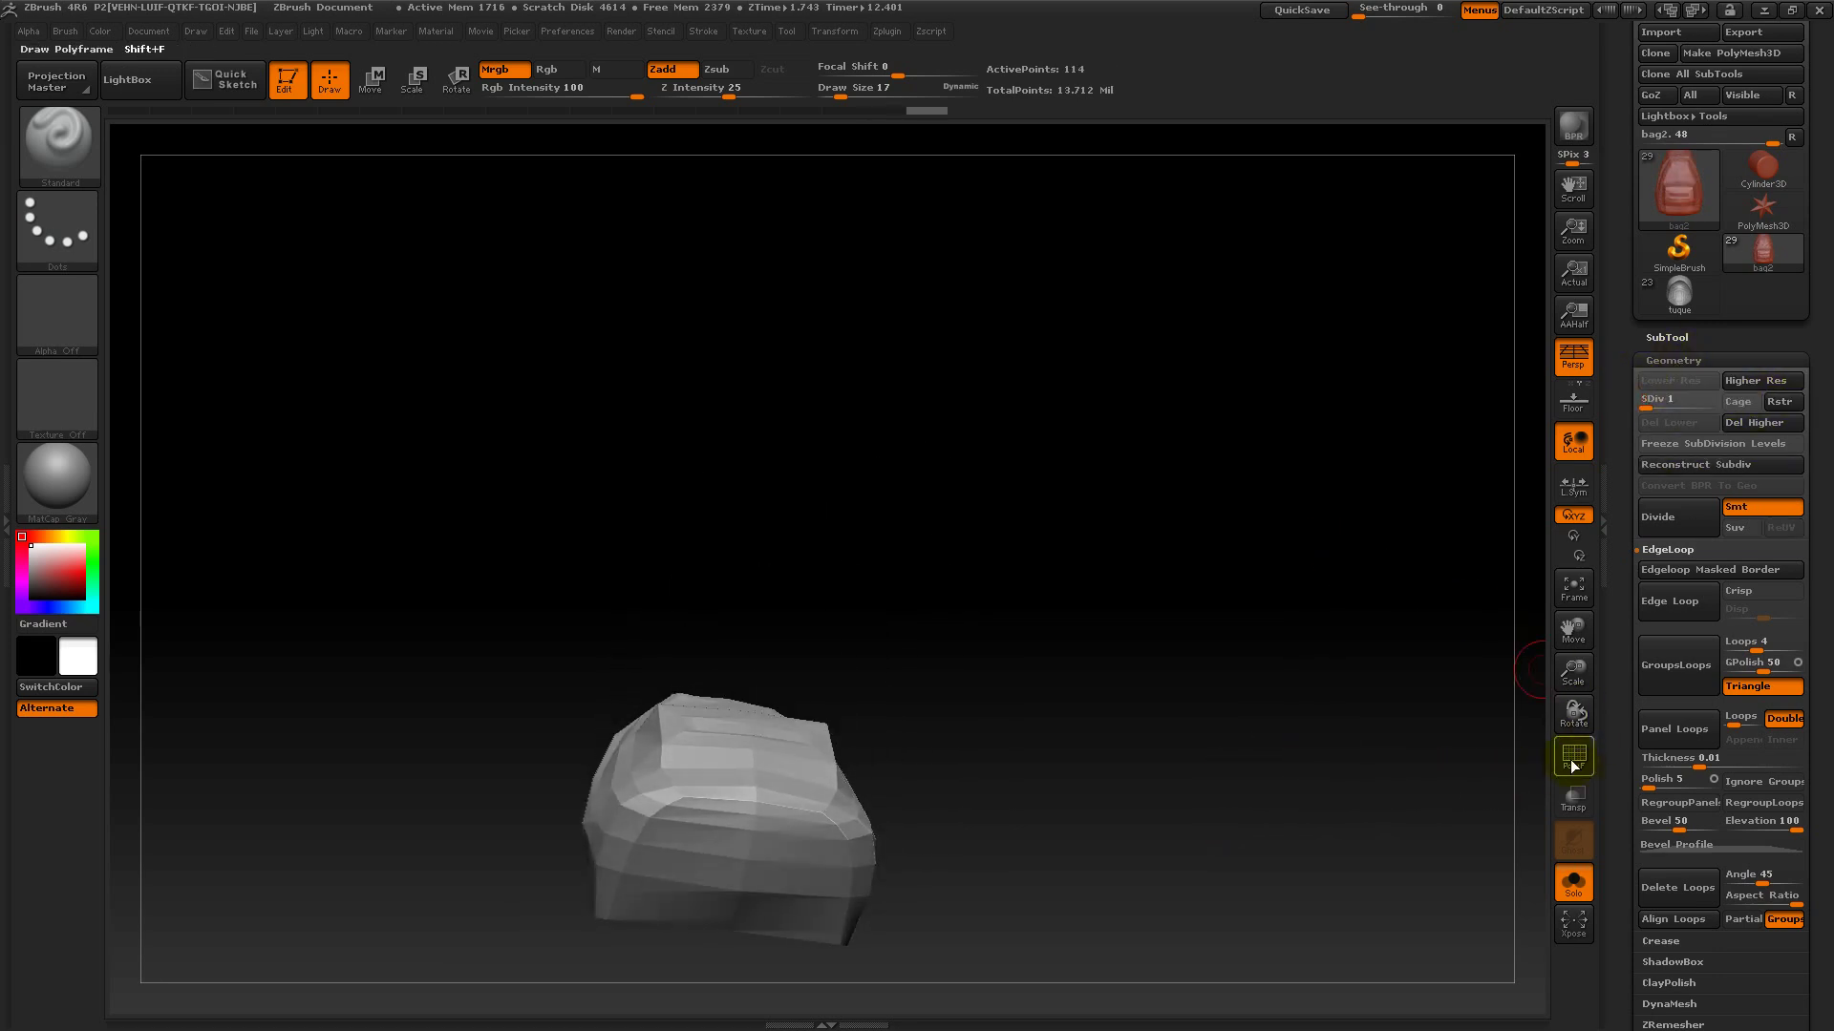
pyautogui.click(1573, 755)
pyautogui.moveTo(1290, 760); pyautogui.dragTo(1216, 810)
pyautogui.keyDown('ctrl'); pyautogui.keyDown('shift'); pyautogui.click(970, 827); pyautogui.keyUp('shift'); pyautogui.keyUp('ctrl')
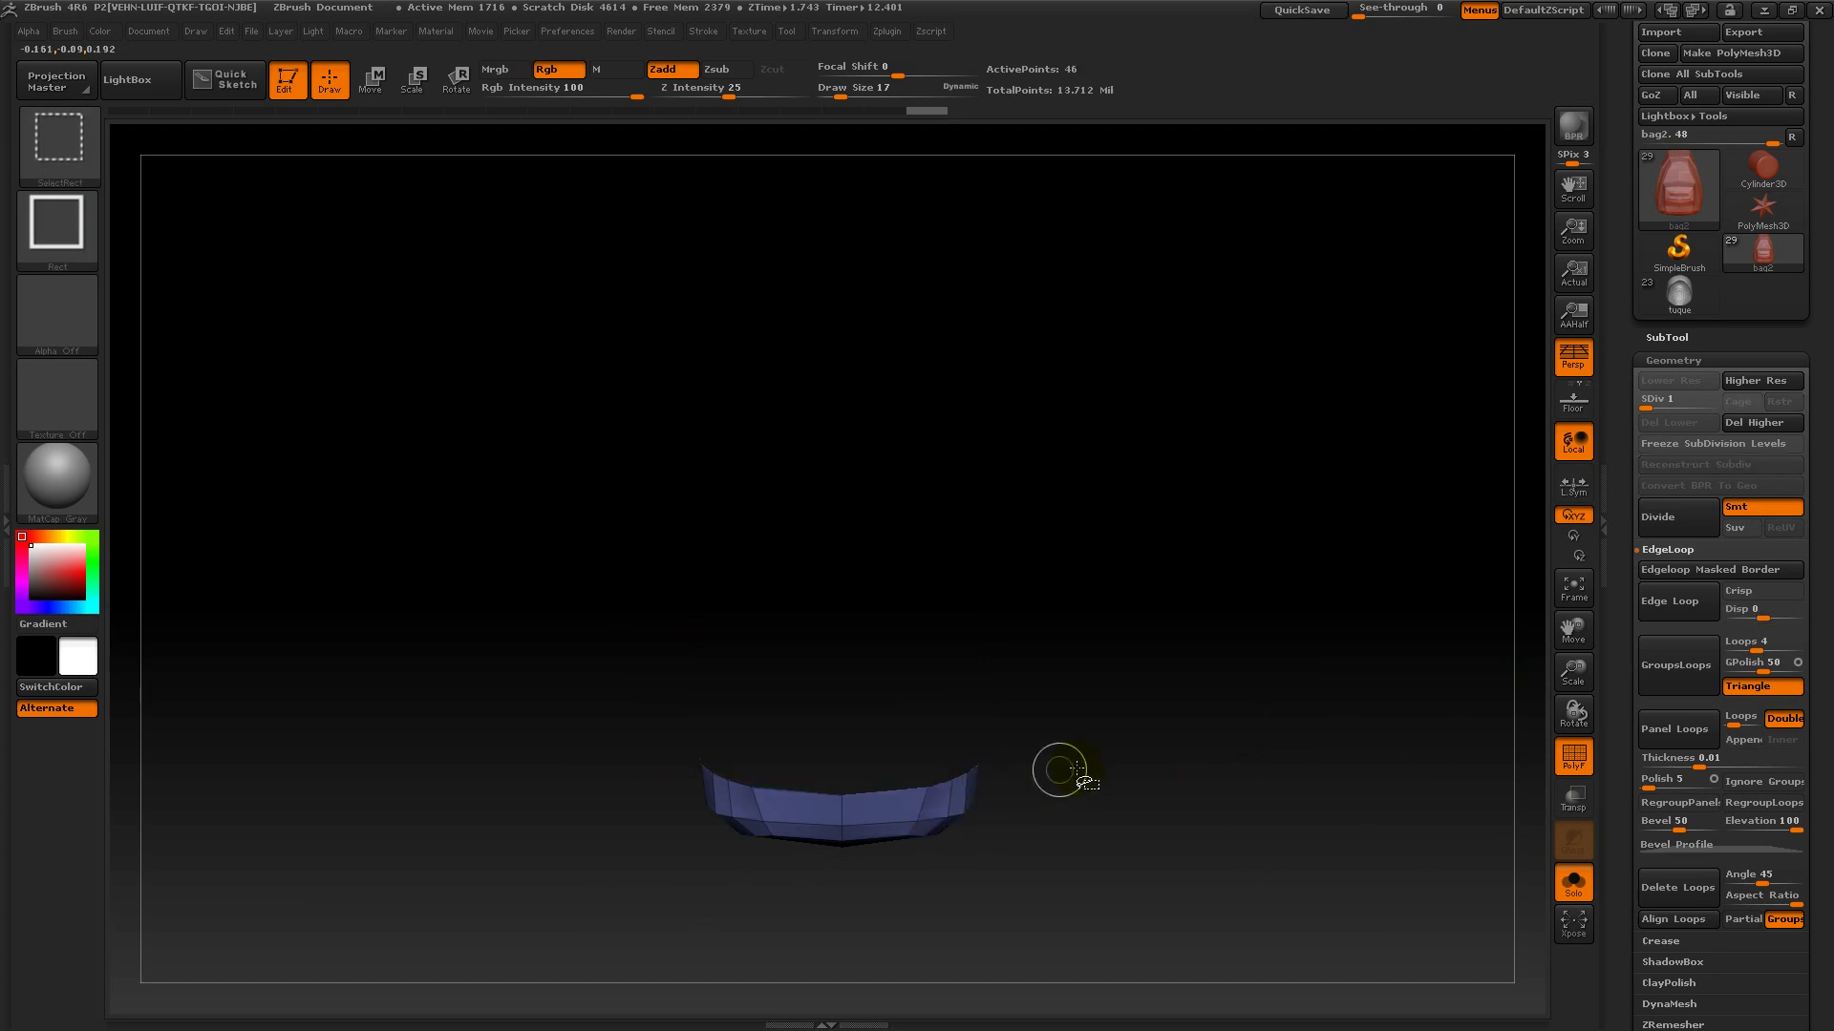
# - Open the crease options in the geometry settings and examine the isolated bottom section from several angles
pyautogui.moveTo(1060, 765); pyautogui.dragTo(1270, 772)
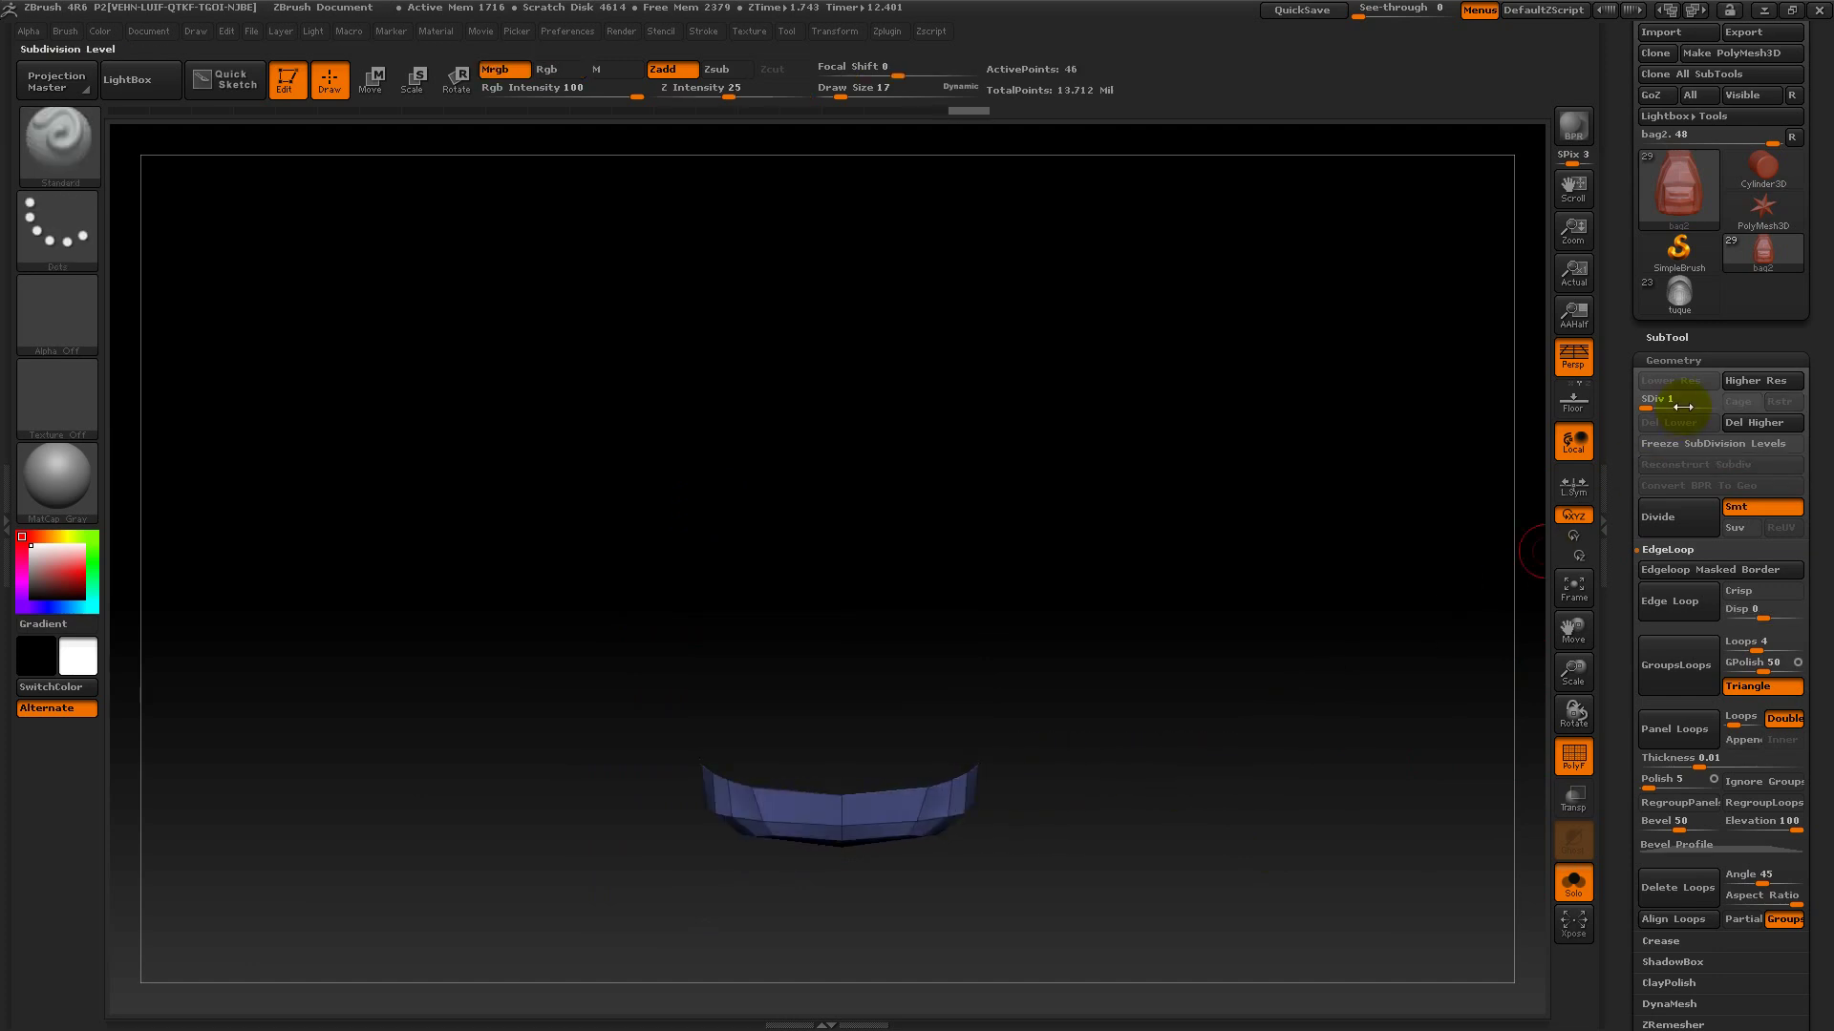
pyautogui.click(1671, 338)
pyautogui.moveTo(1240, 678); pyautogui.dragTo(1188, 705)
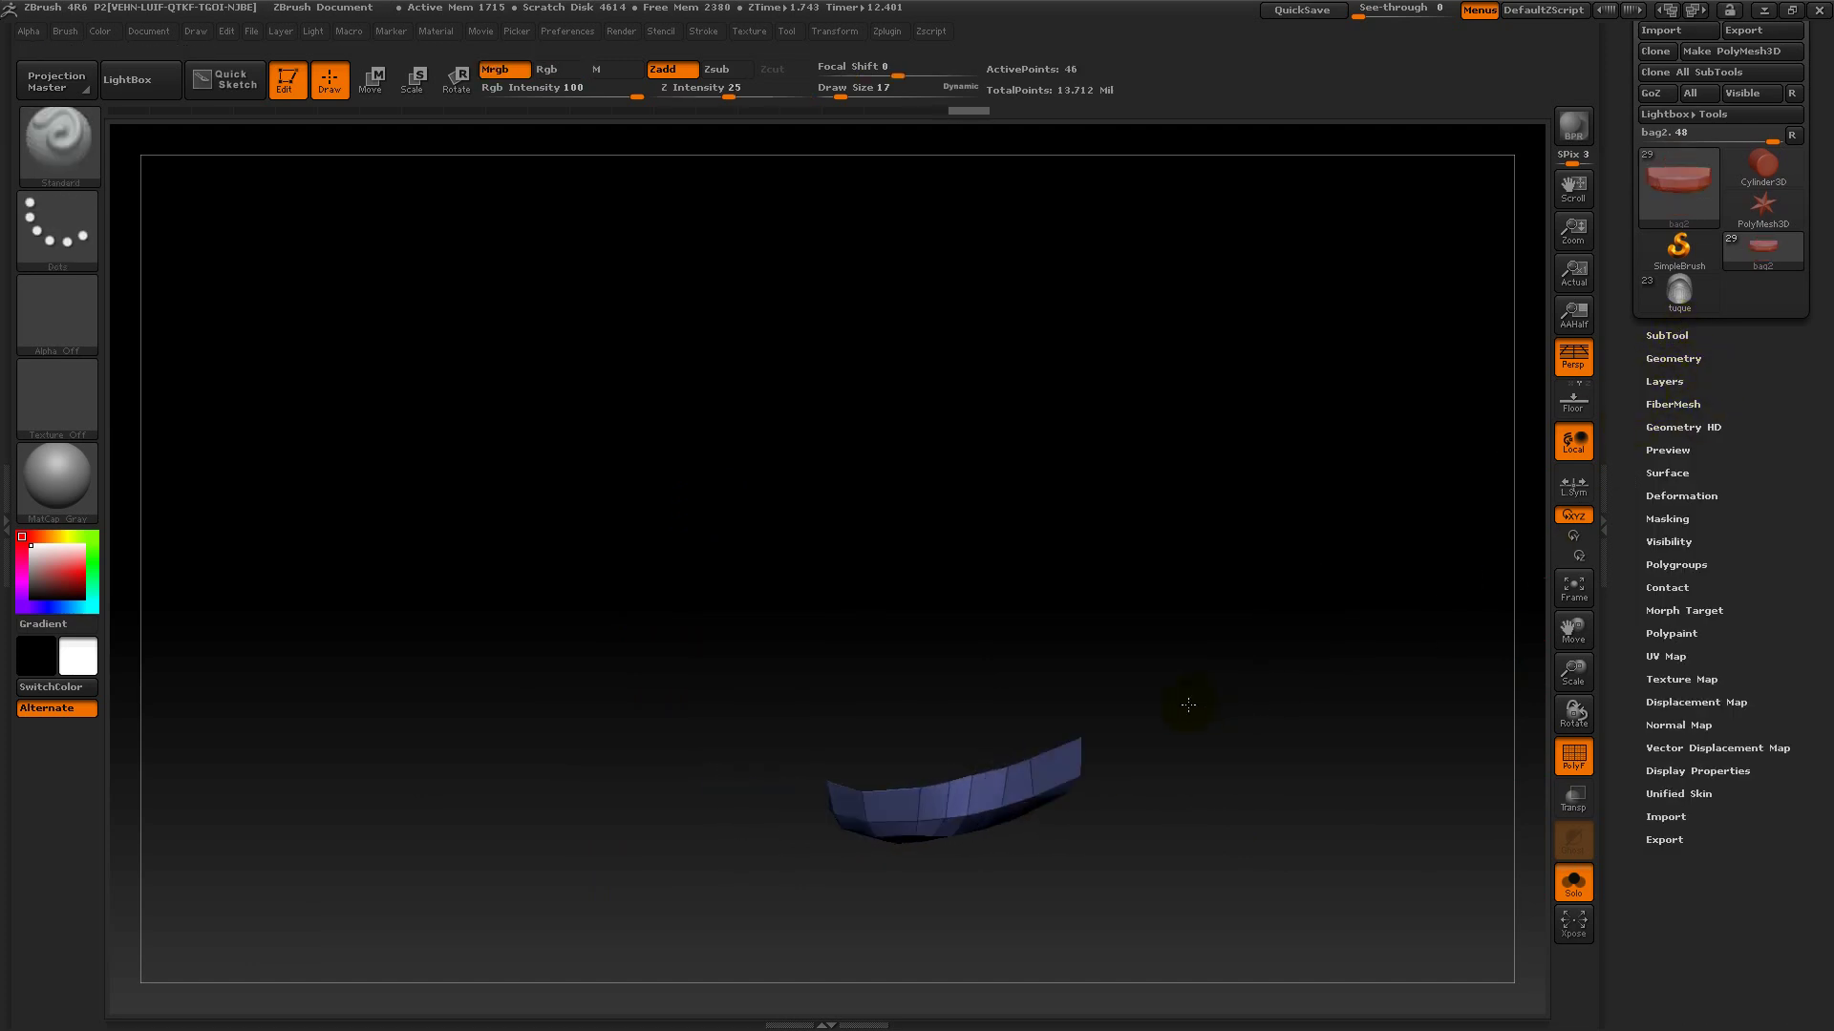
pyautogui.moveTo(1315, 698); pyautogui.dragTo(1452, 579)
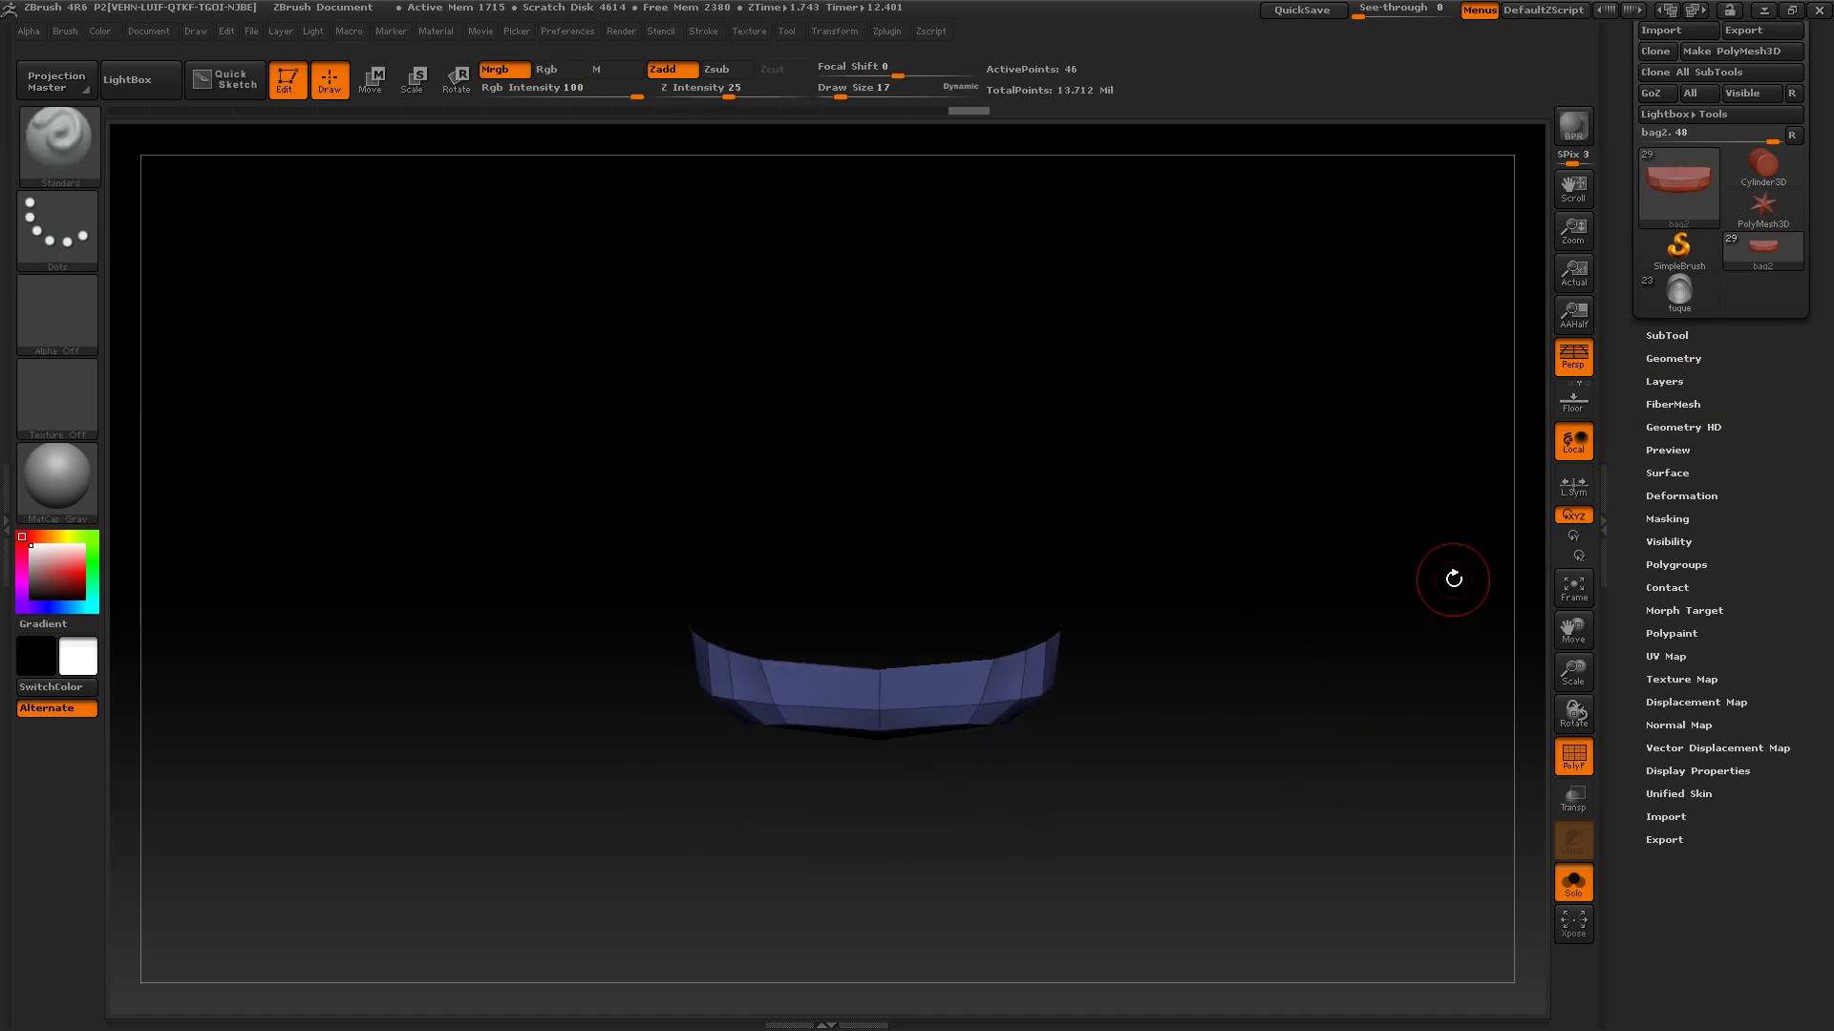
pyautogui.click(1687, 354)
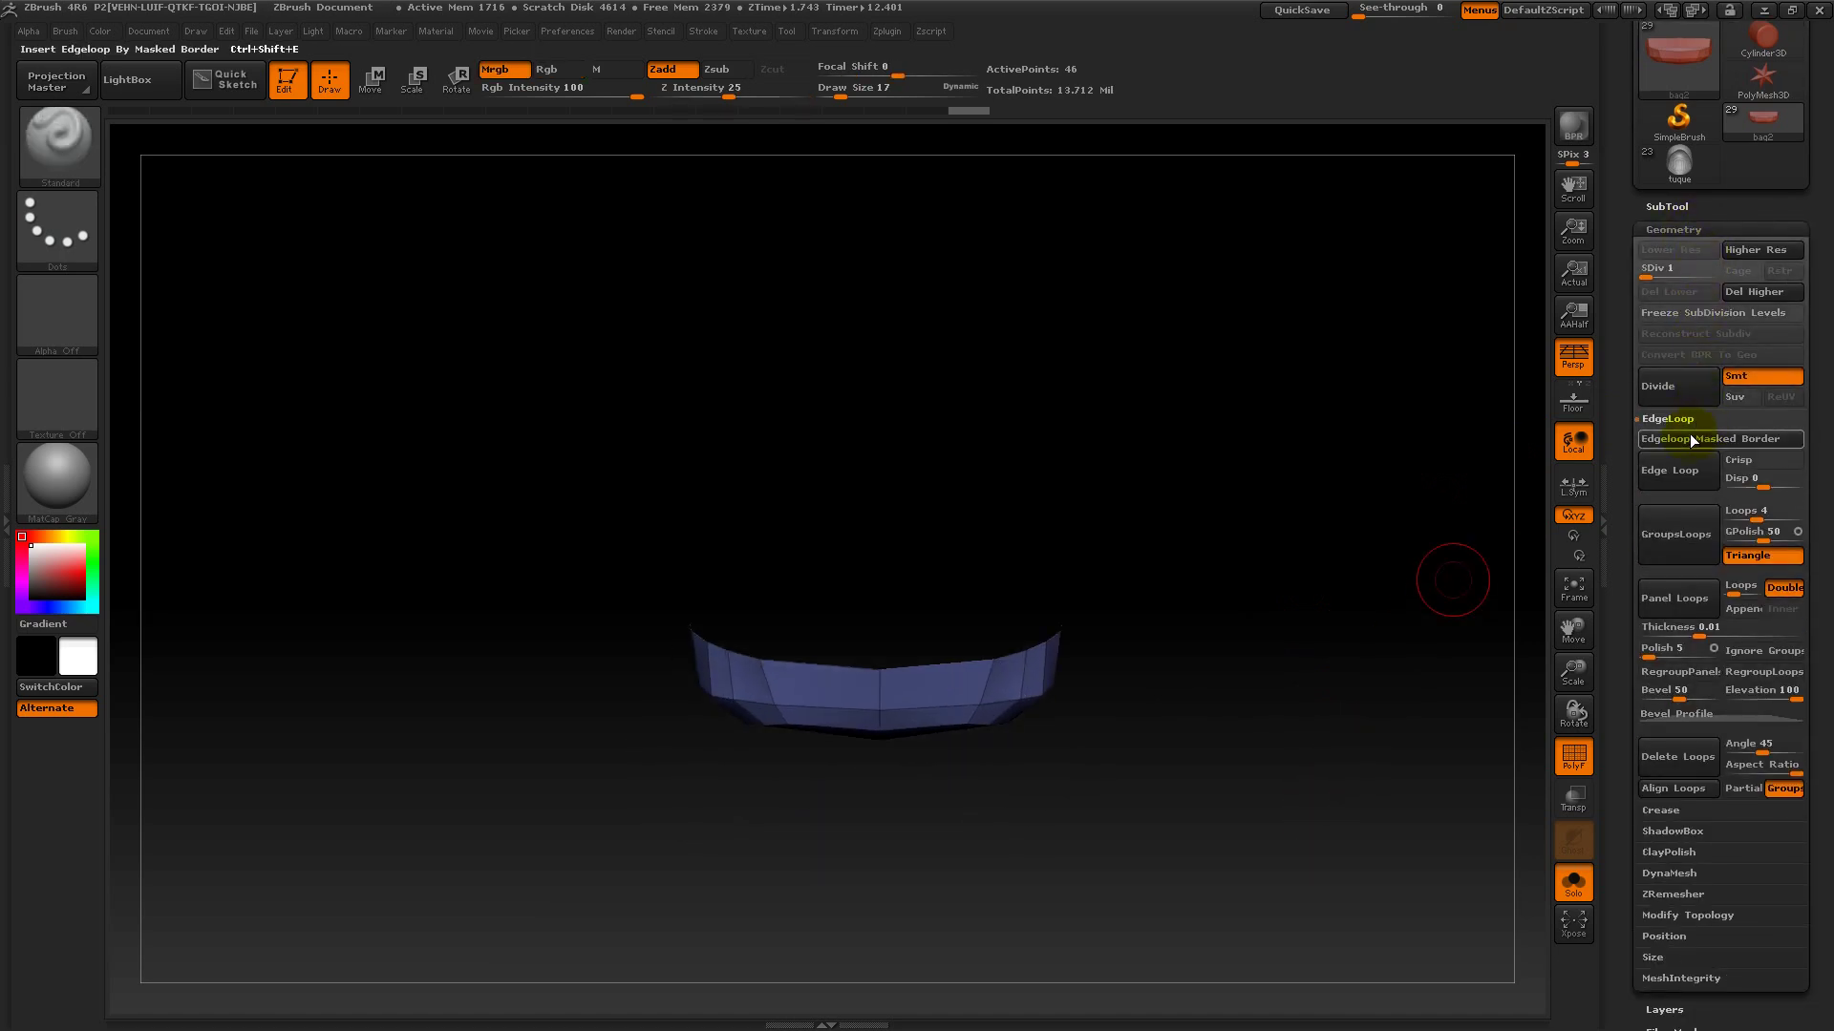
pyautogui.moveTo(1354, 578); pyautogui.dragTo(1336, 467)
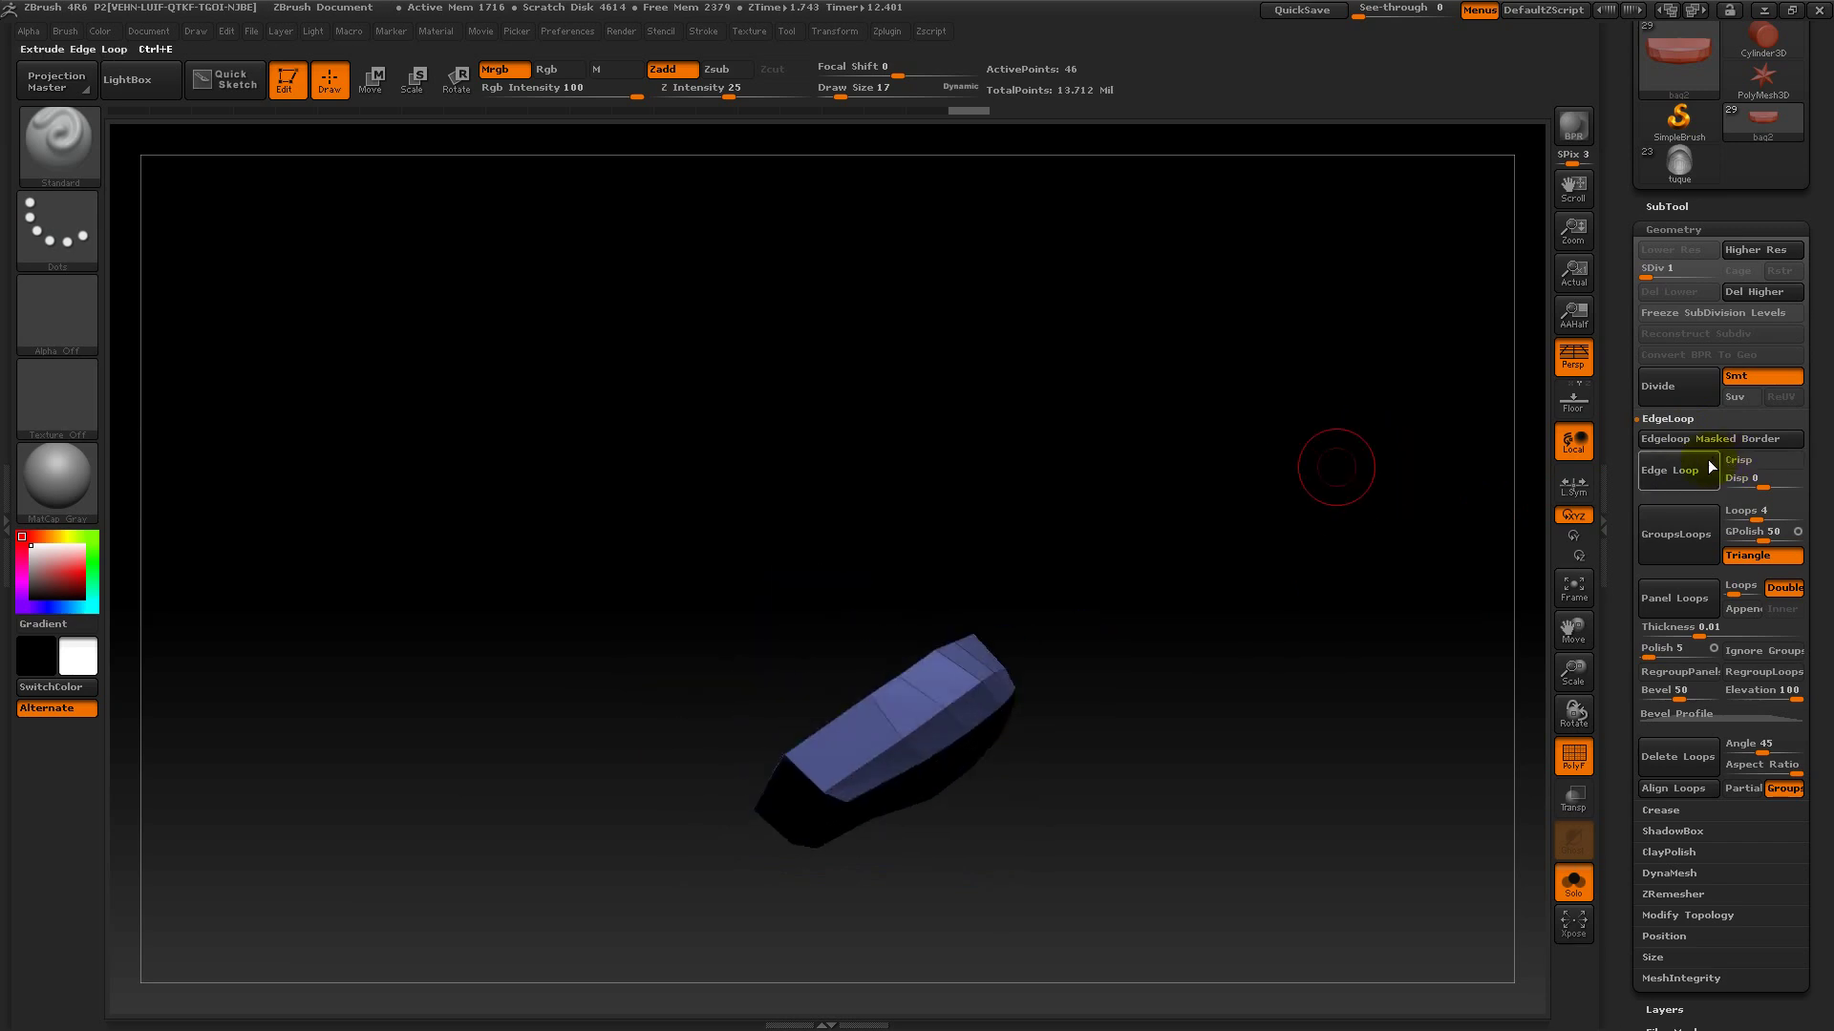
pyautogui.click(1681, 421)
pyautogui.click(1673, 442)
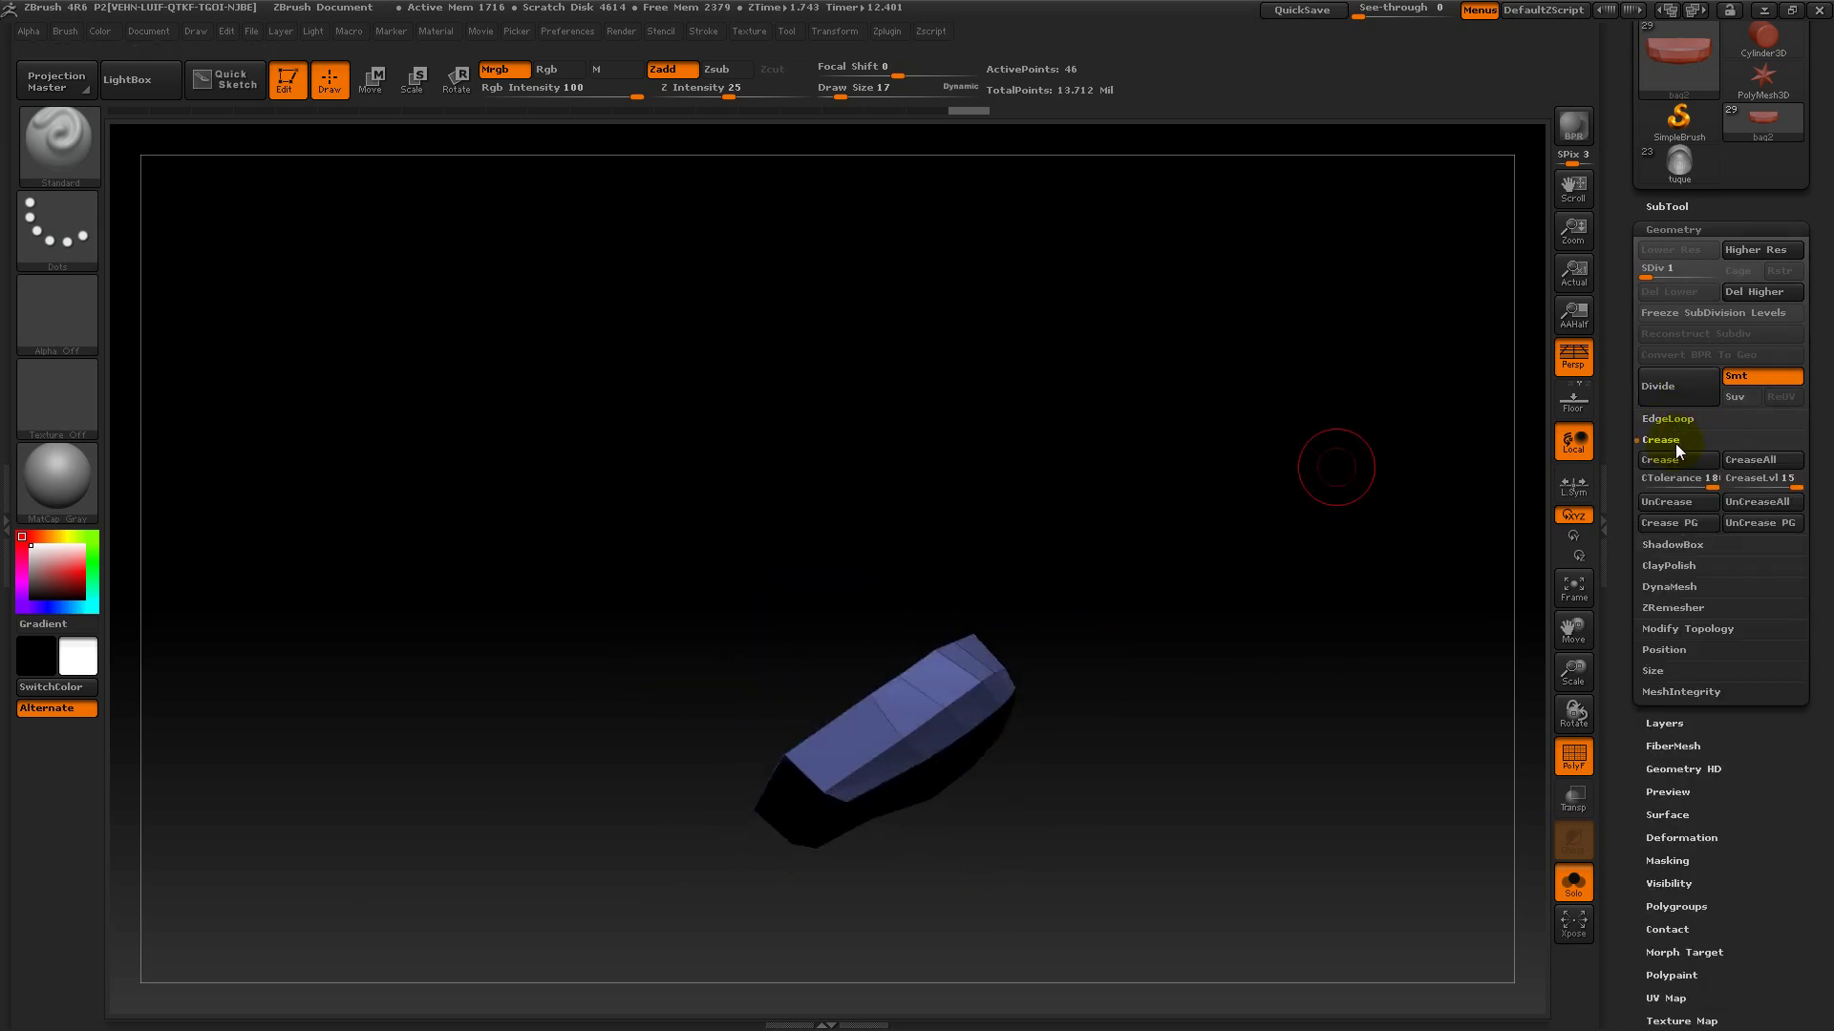
pyautogui.moveTo(1301, 559); pyautogui.dragTo(1290, 442)
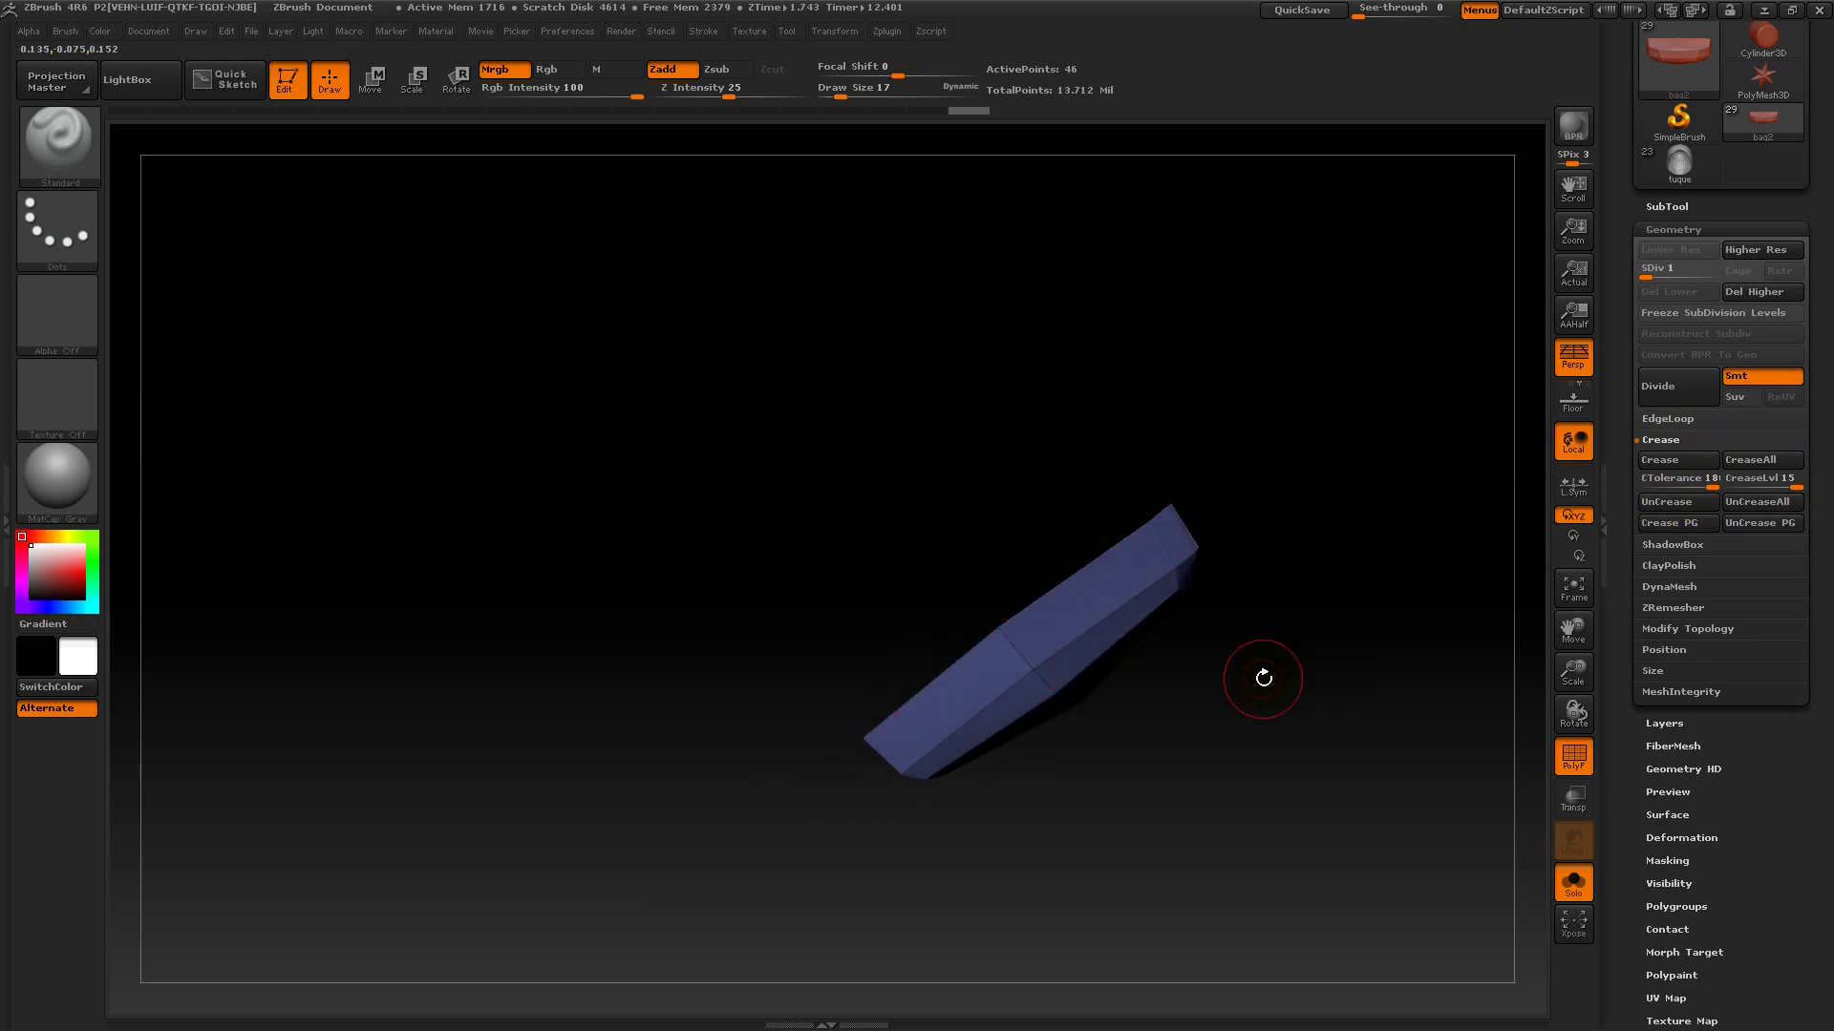
pyautogui.moveTo(1261, 691); pyautogui.dragTo(1105, 777)
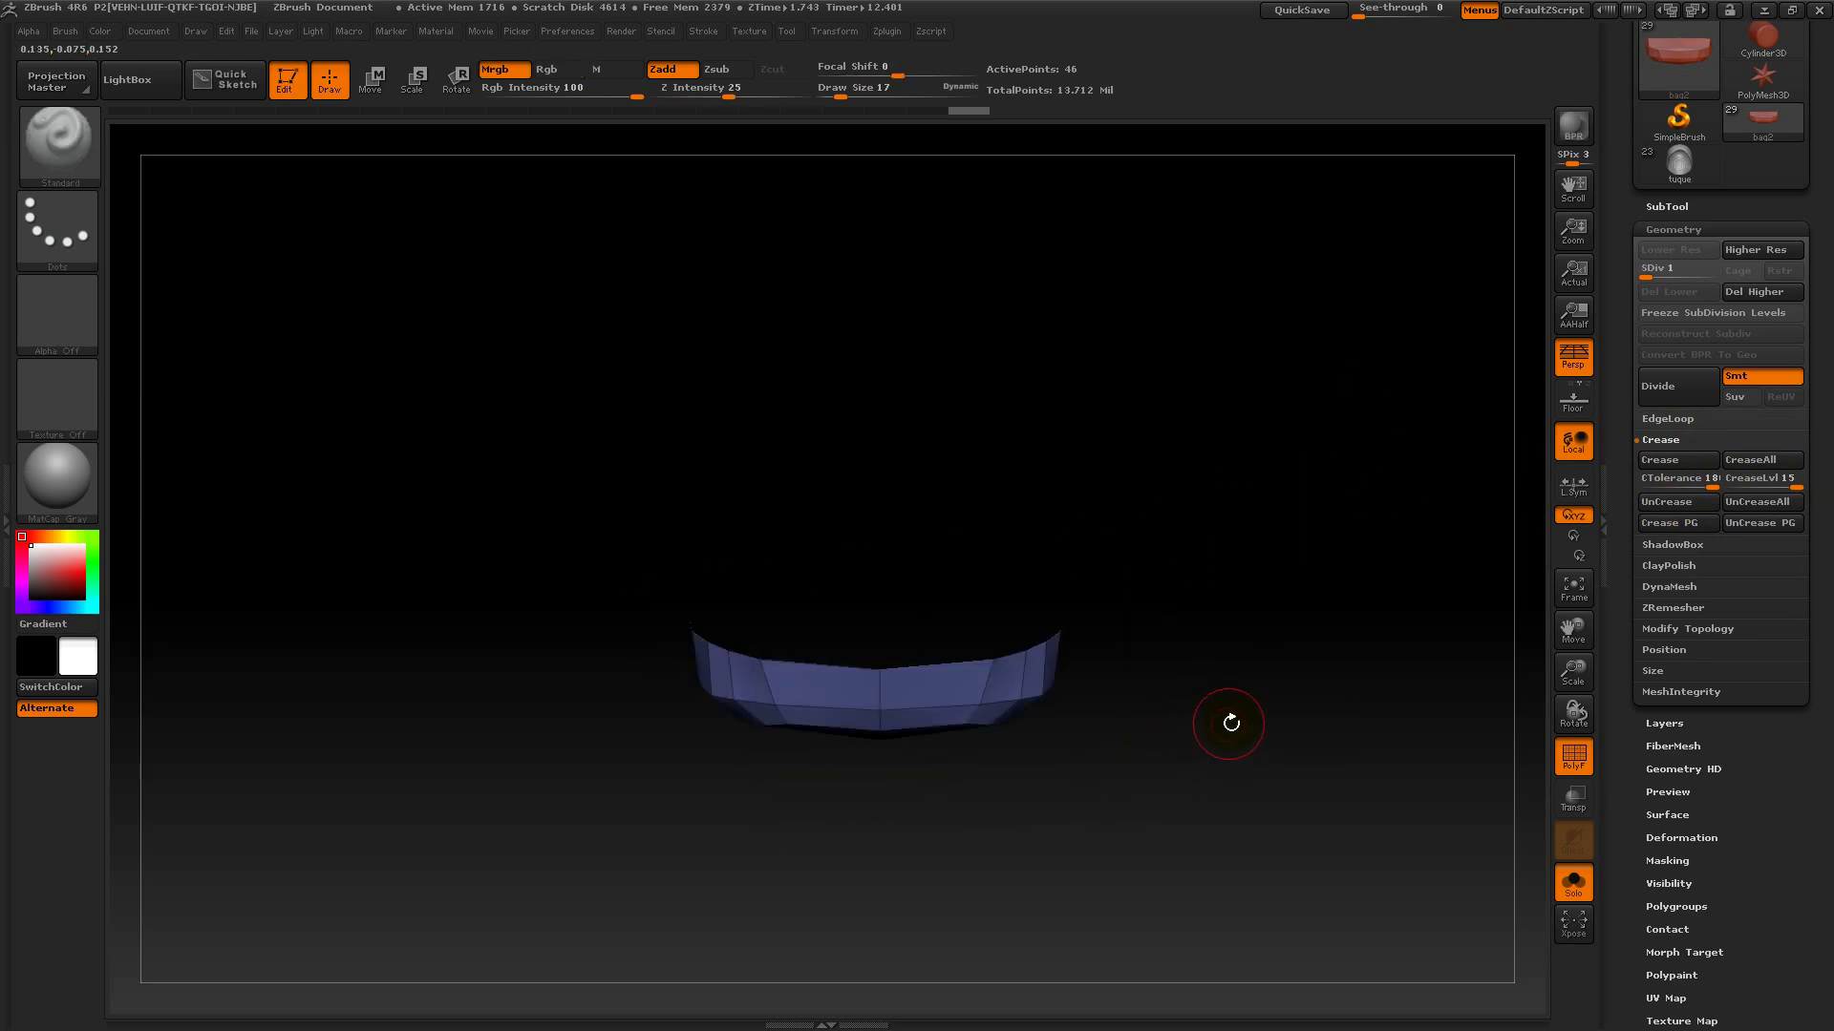
pyautogui.keyDown('alt'); pyautogui.moveTo(1197, 722); pyautogui.dragTo(1244, 747); pyautogui.keyUp('alt')
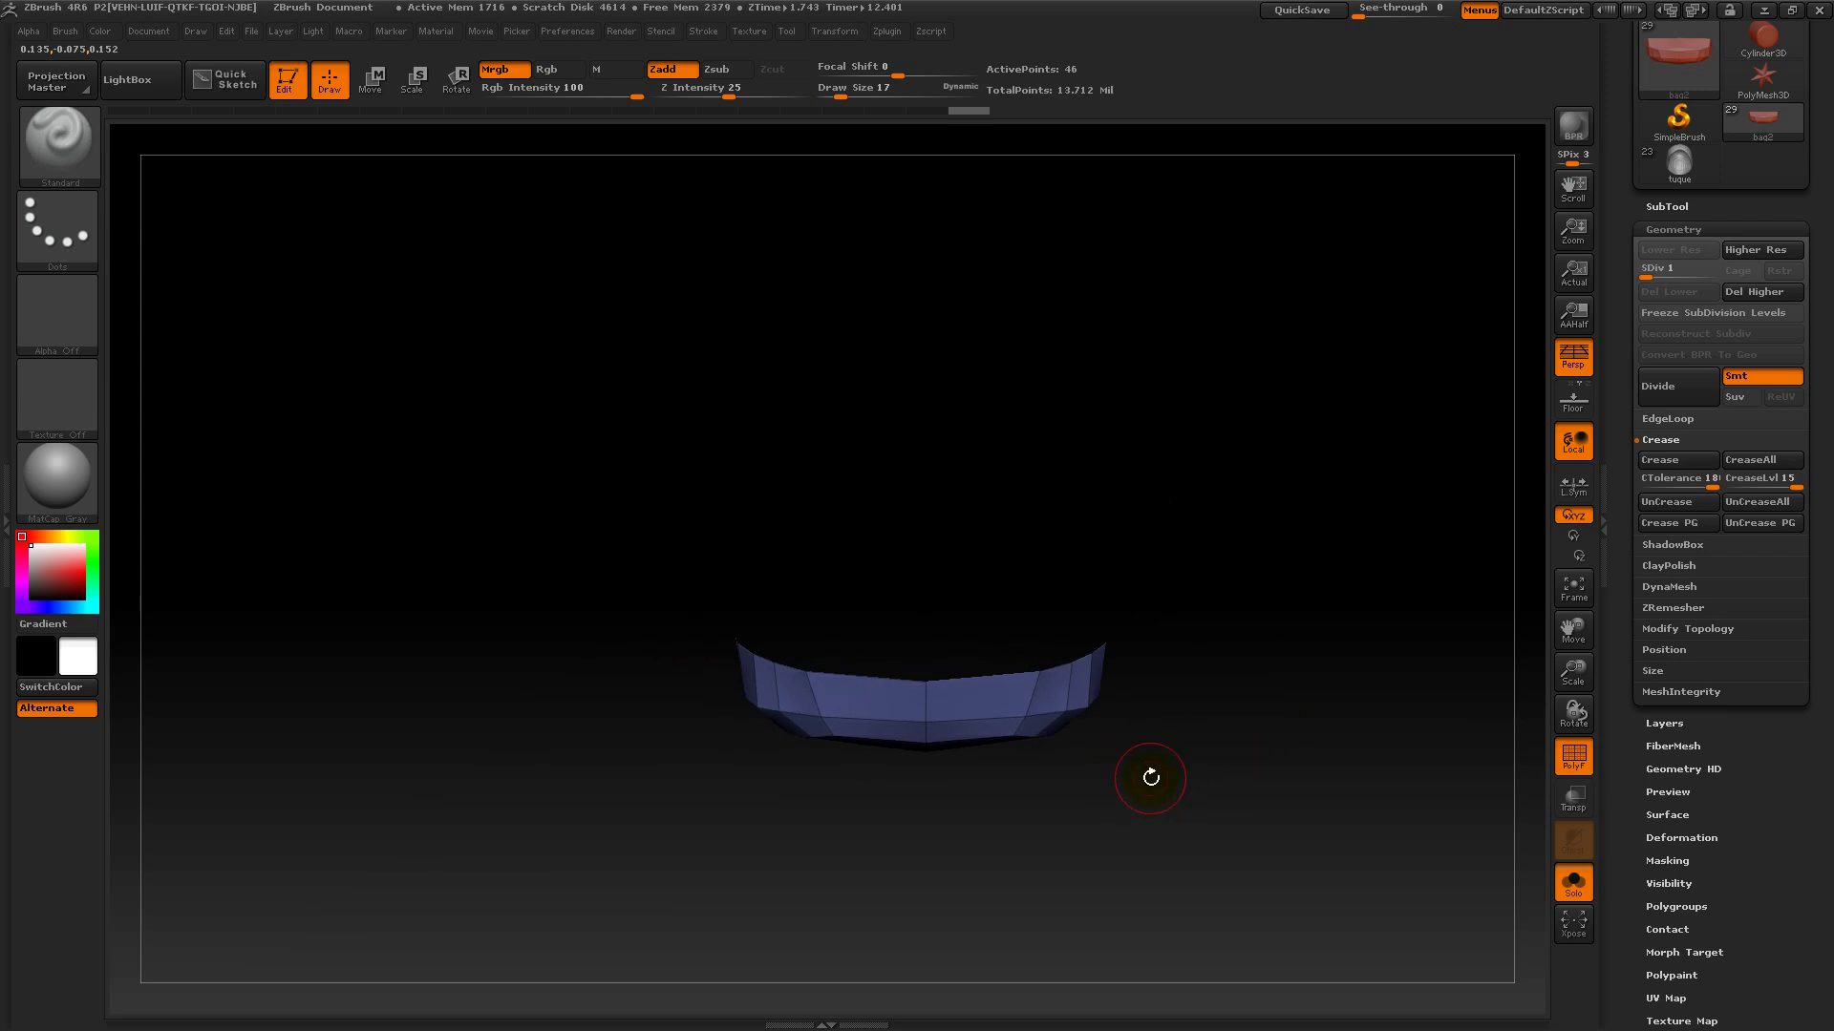
# - Show the whole character around the bottom section, inspect it down to the shoe soles, and isolate the section again
pyautogui.click(1572, 871)
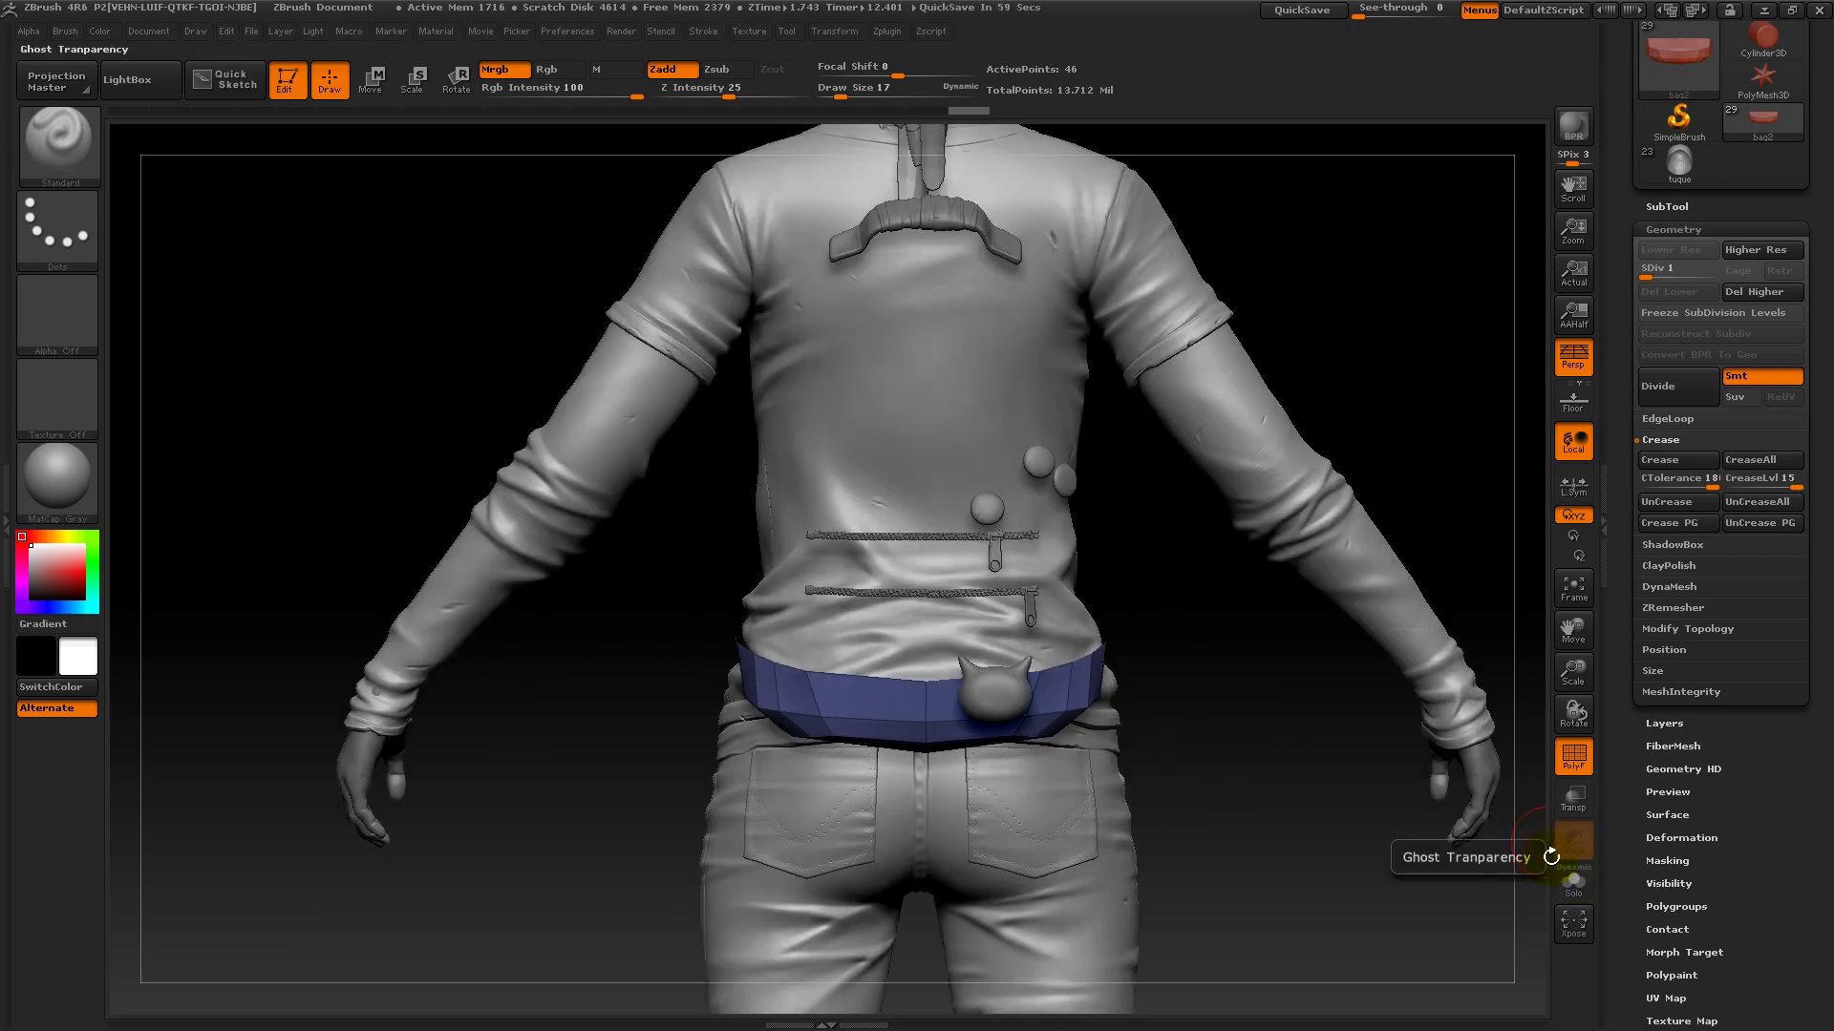
pyautogui.moveTo(1330, 840); pyautogui.dragTo(1301, 704)
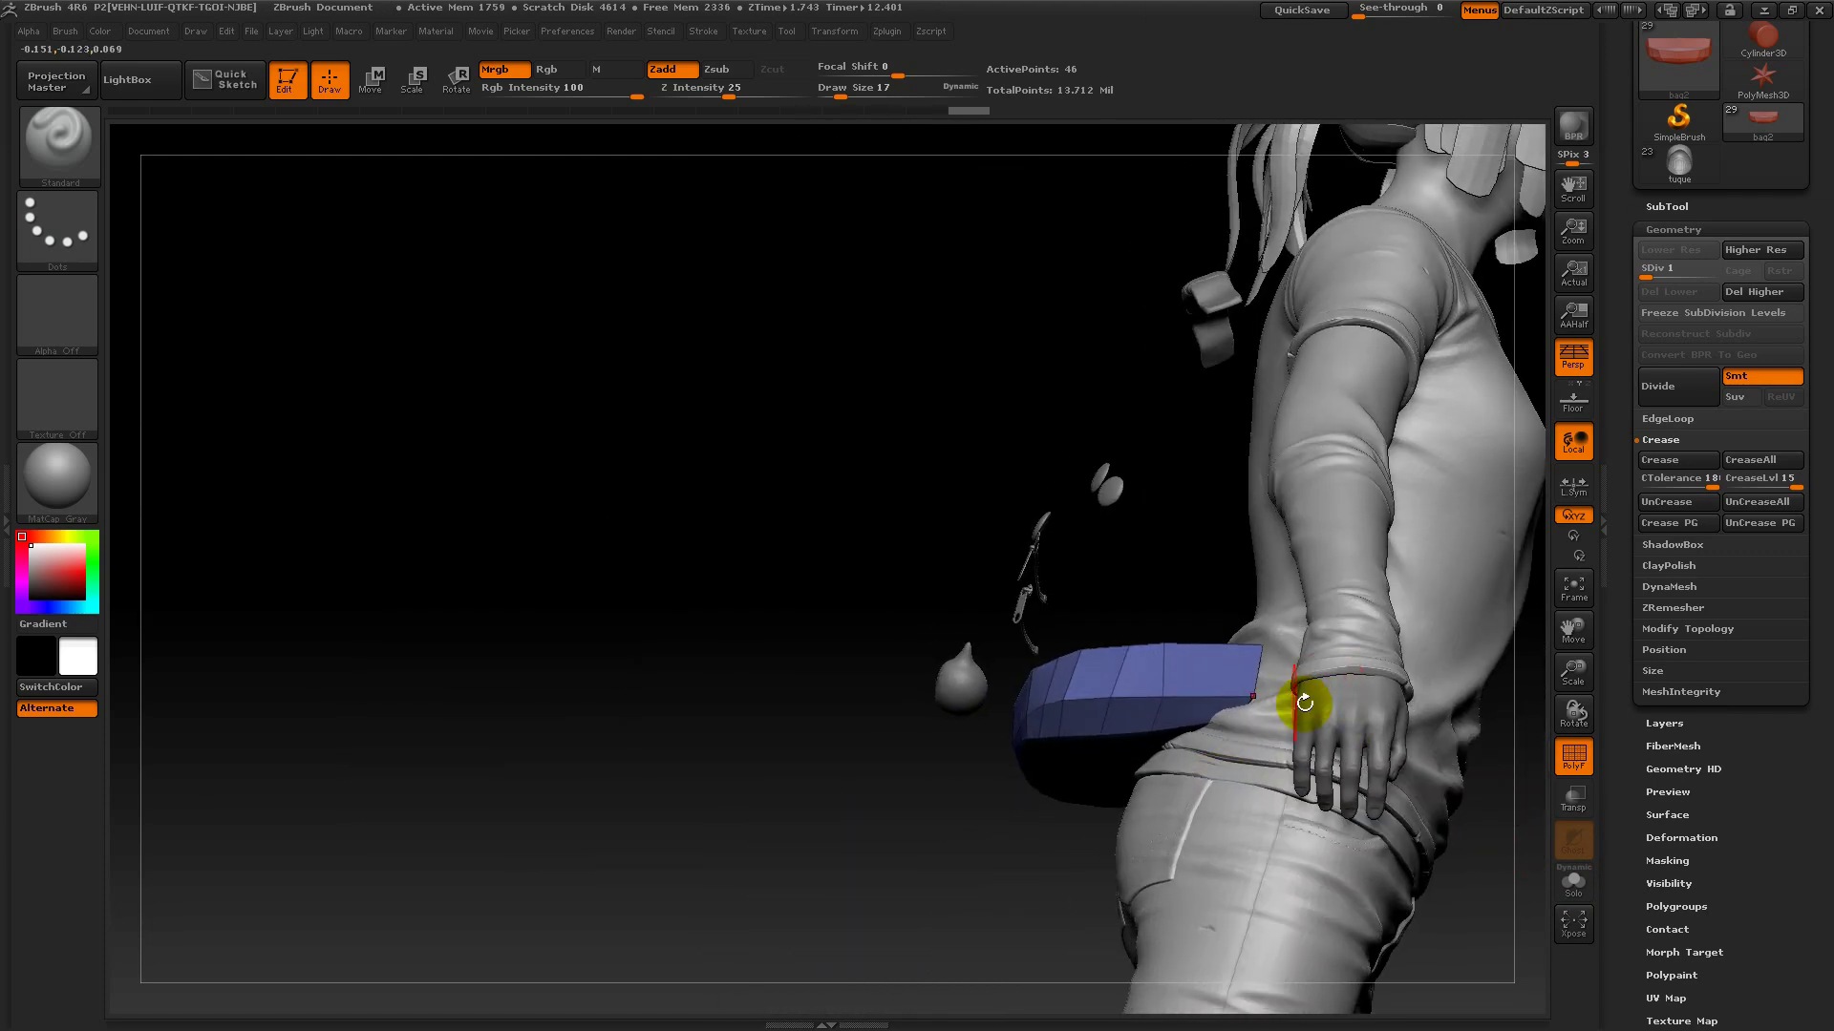
pyautogui.moveTo(942, 863); pyautogui.dragTo(1378, 907)
pyautogui.keyDown('alt'); pyautogui.moveTo(1269, 704); pyautogui.dragTo(999, 700); pyautogui.keyUp('alt')
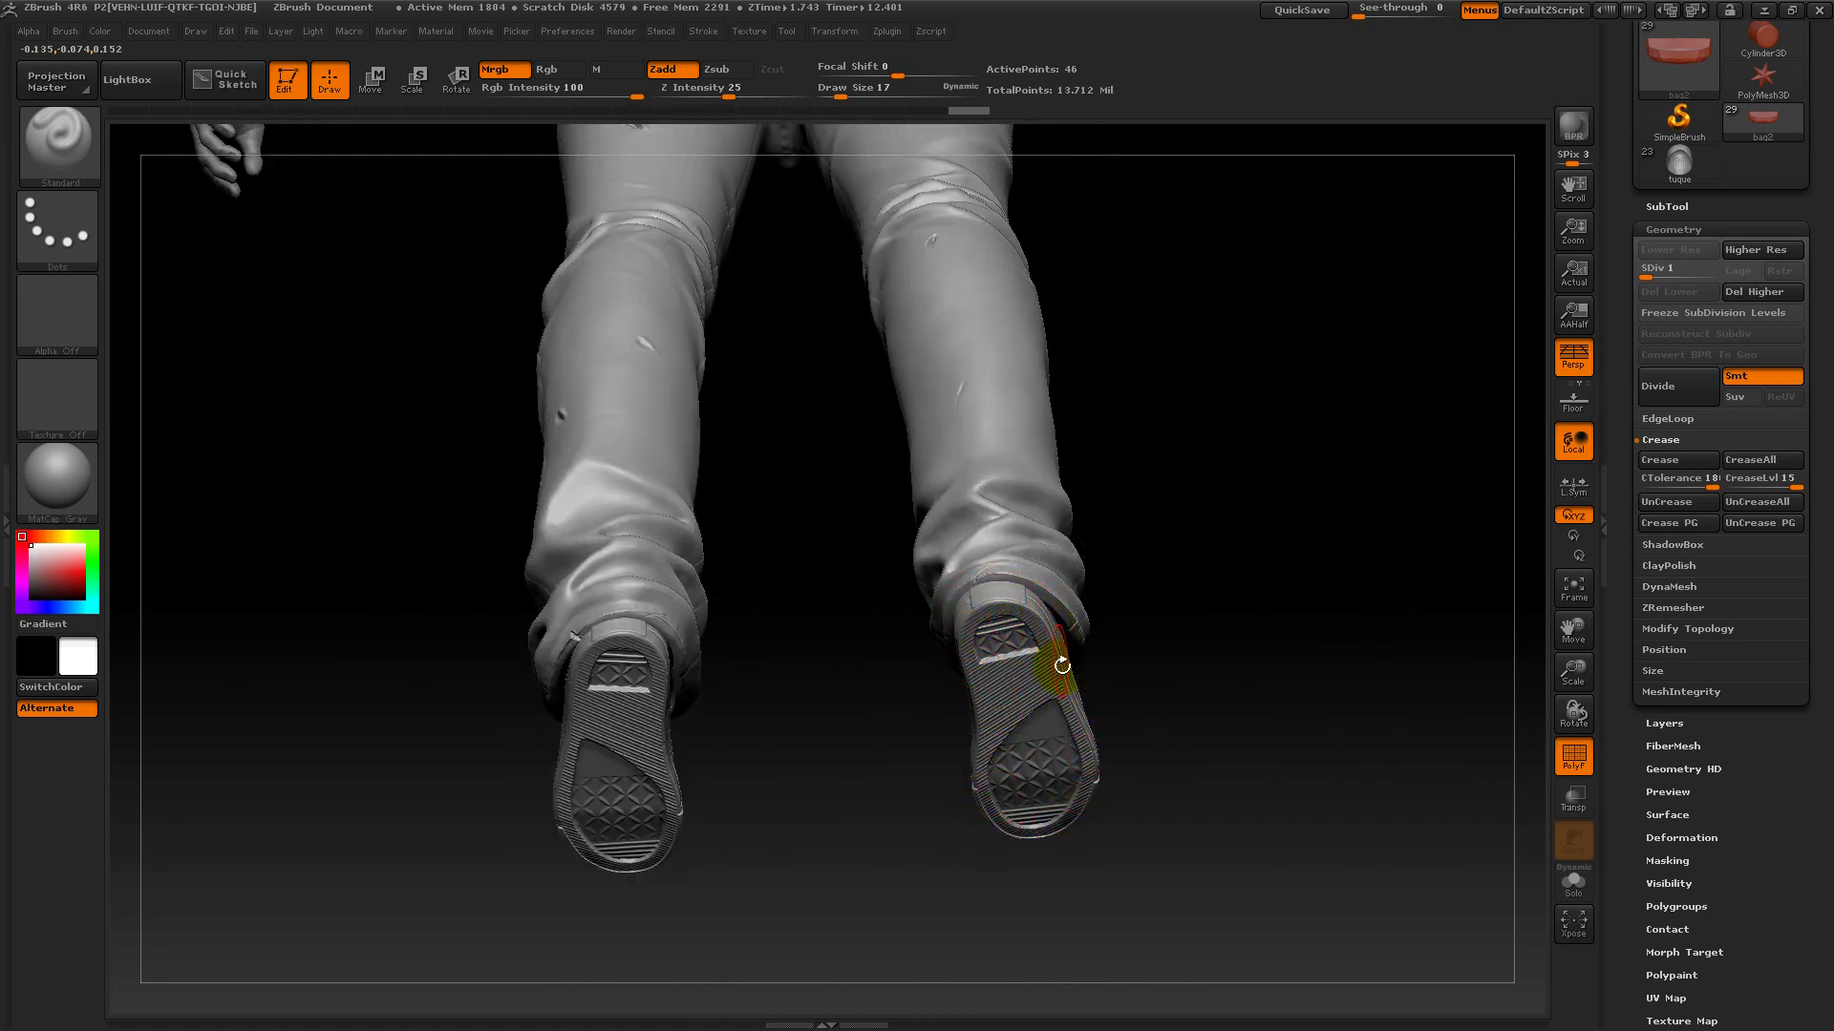
pyautogui.moveTo(1178, 541)
pyautogui.mouseDown()
pyautogui.moveTo(1162, 679)
pyautogui.moveTo(1174, 626)
pyautogui.moveTo(1148, 645)
pyautogui.moveTo(1159, 729)
pyautogui.moveTo(1138, 847)
pyautogui.moveTo(1418, 821)
pyautogui.moveTo(1273, 725)
pyautogui.moveTo(1011, 602)
pyautogui.moveTo(1049, 632)
pyautogui.moveTo(1073, 614)
pyautogui.moveTo(1035, 454)
pyautogui.moveTo(909, 483)
pyautogui.mouseUp()
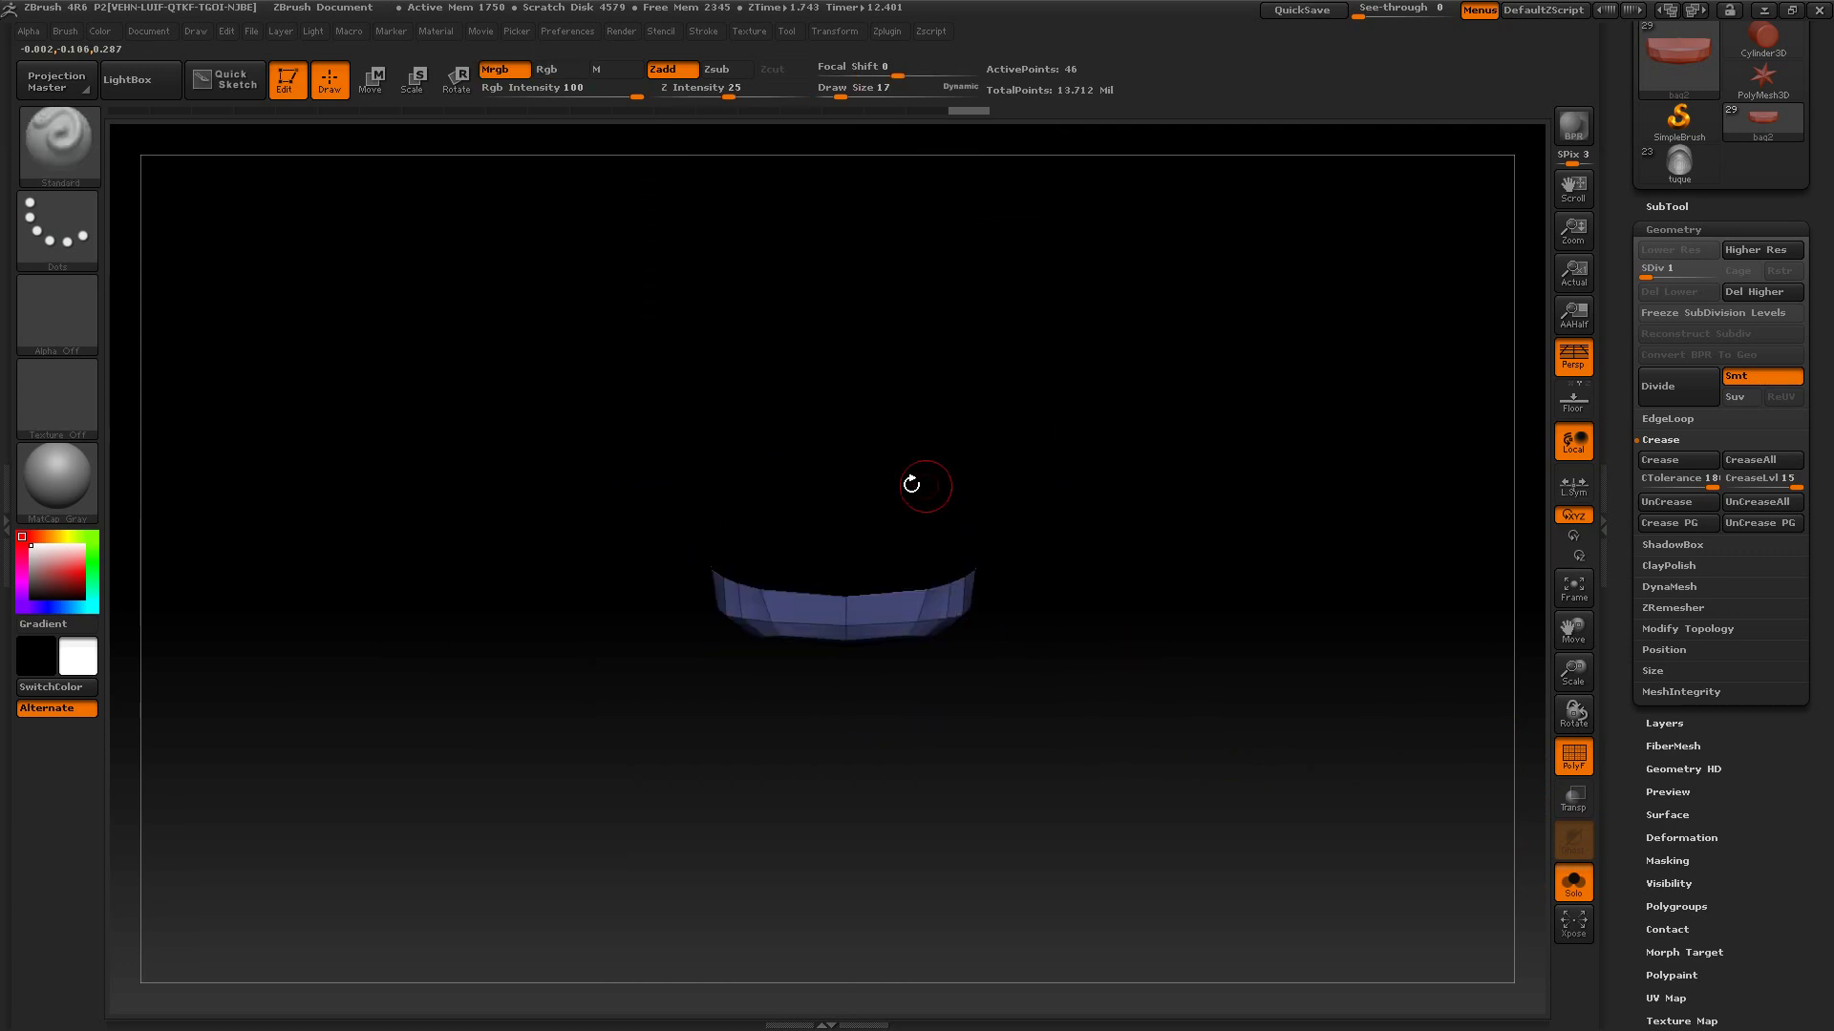
# - Isolate the underside faces of the bag's bottom section and examine them from several angles
pyautogui.moveTo(659, 508)
pyautogui.keyDown('ctrl'); pyautogui.keyDown('shift'); pyautogui.mouseDown()
pyautogui.moveTo(1050, 627)
pyautogui.moveTo(1103, 475)
pyautogui.moveTo(1060, 449)
pyautogui.mouseUp(); pyautogui.keyUp('shift'); pyautogui.keyUp('ctrl')
pyautogui.keyDown('ctrl'); pyautogui.keyDown('shift'); pyautogui.moveTo(730, 597); pyautogui.dragTo(1088, 681); pyautogui.keyUp('shift'); pyautogui.keyUp('ctrl')
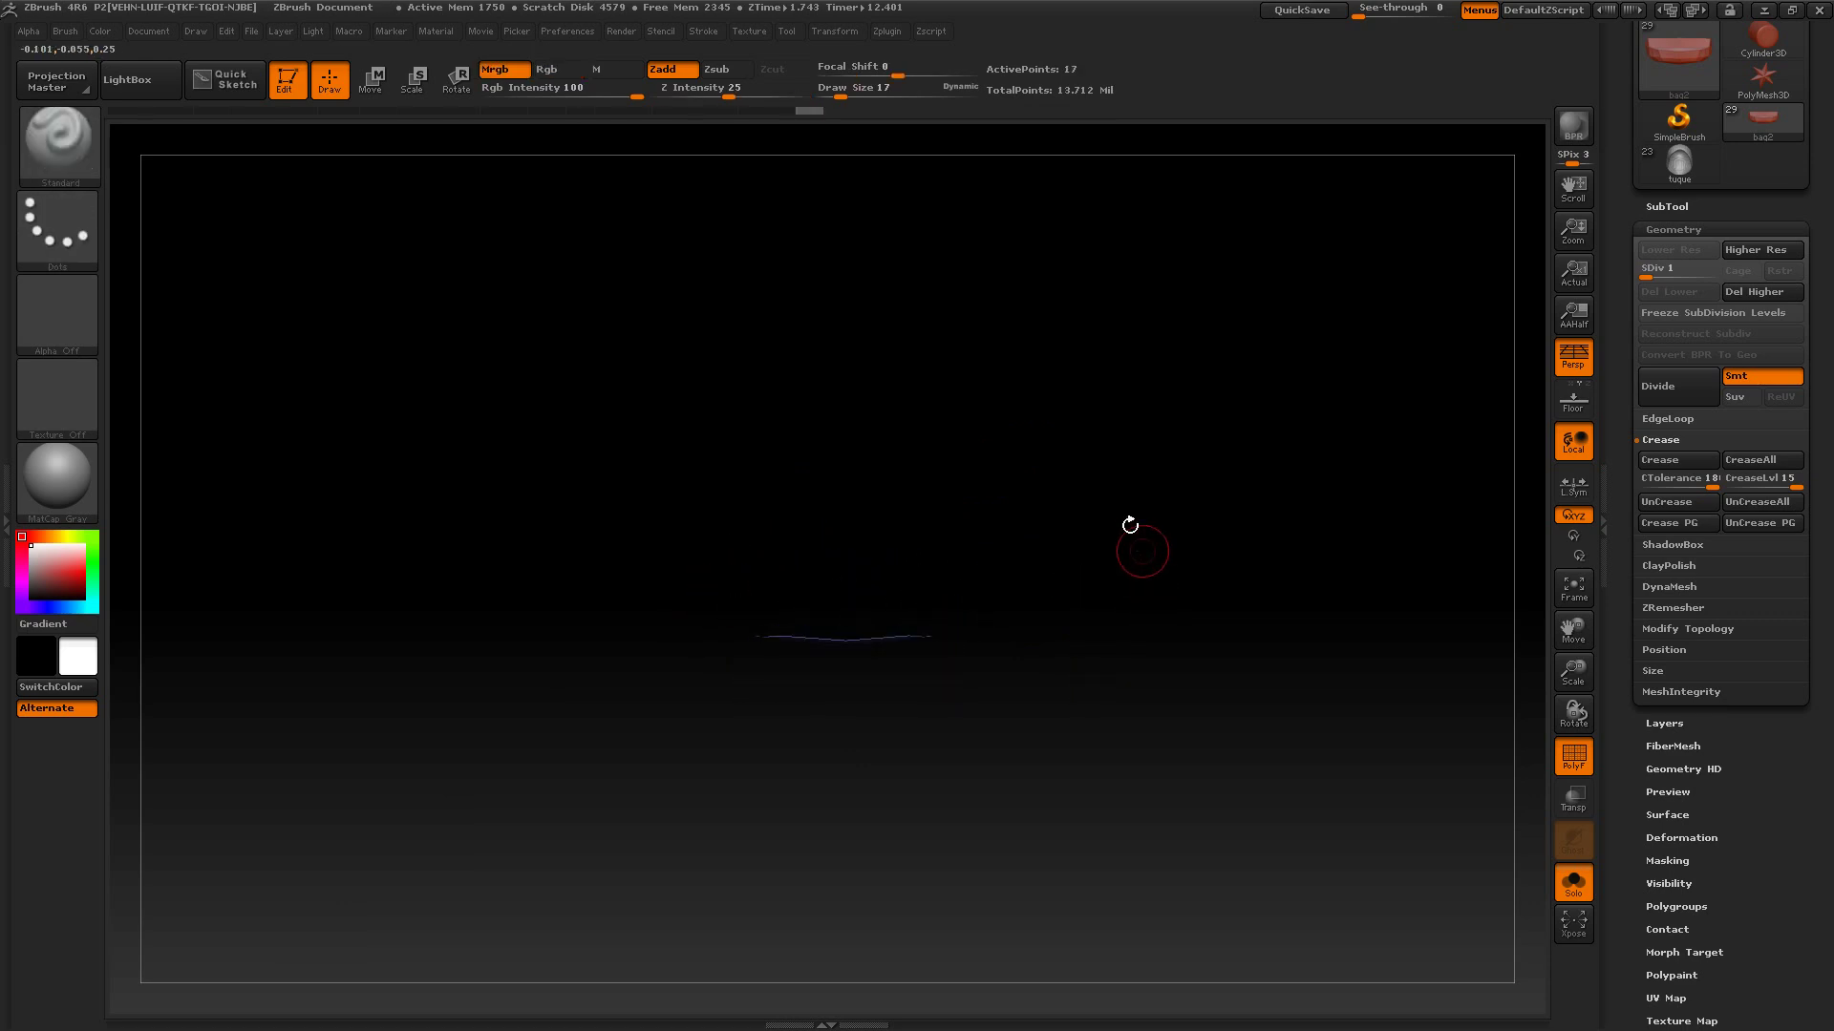
pyautogui.moveTo(1130, 525)
pyautogui.mouseDown()
pyautogui.moveTo(1133, 446)
pyautogui.moveTo(1162, 475)
pyautogui.moveTo(1163, 532)
pyautogui.mouseUp()
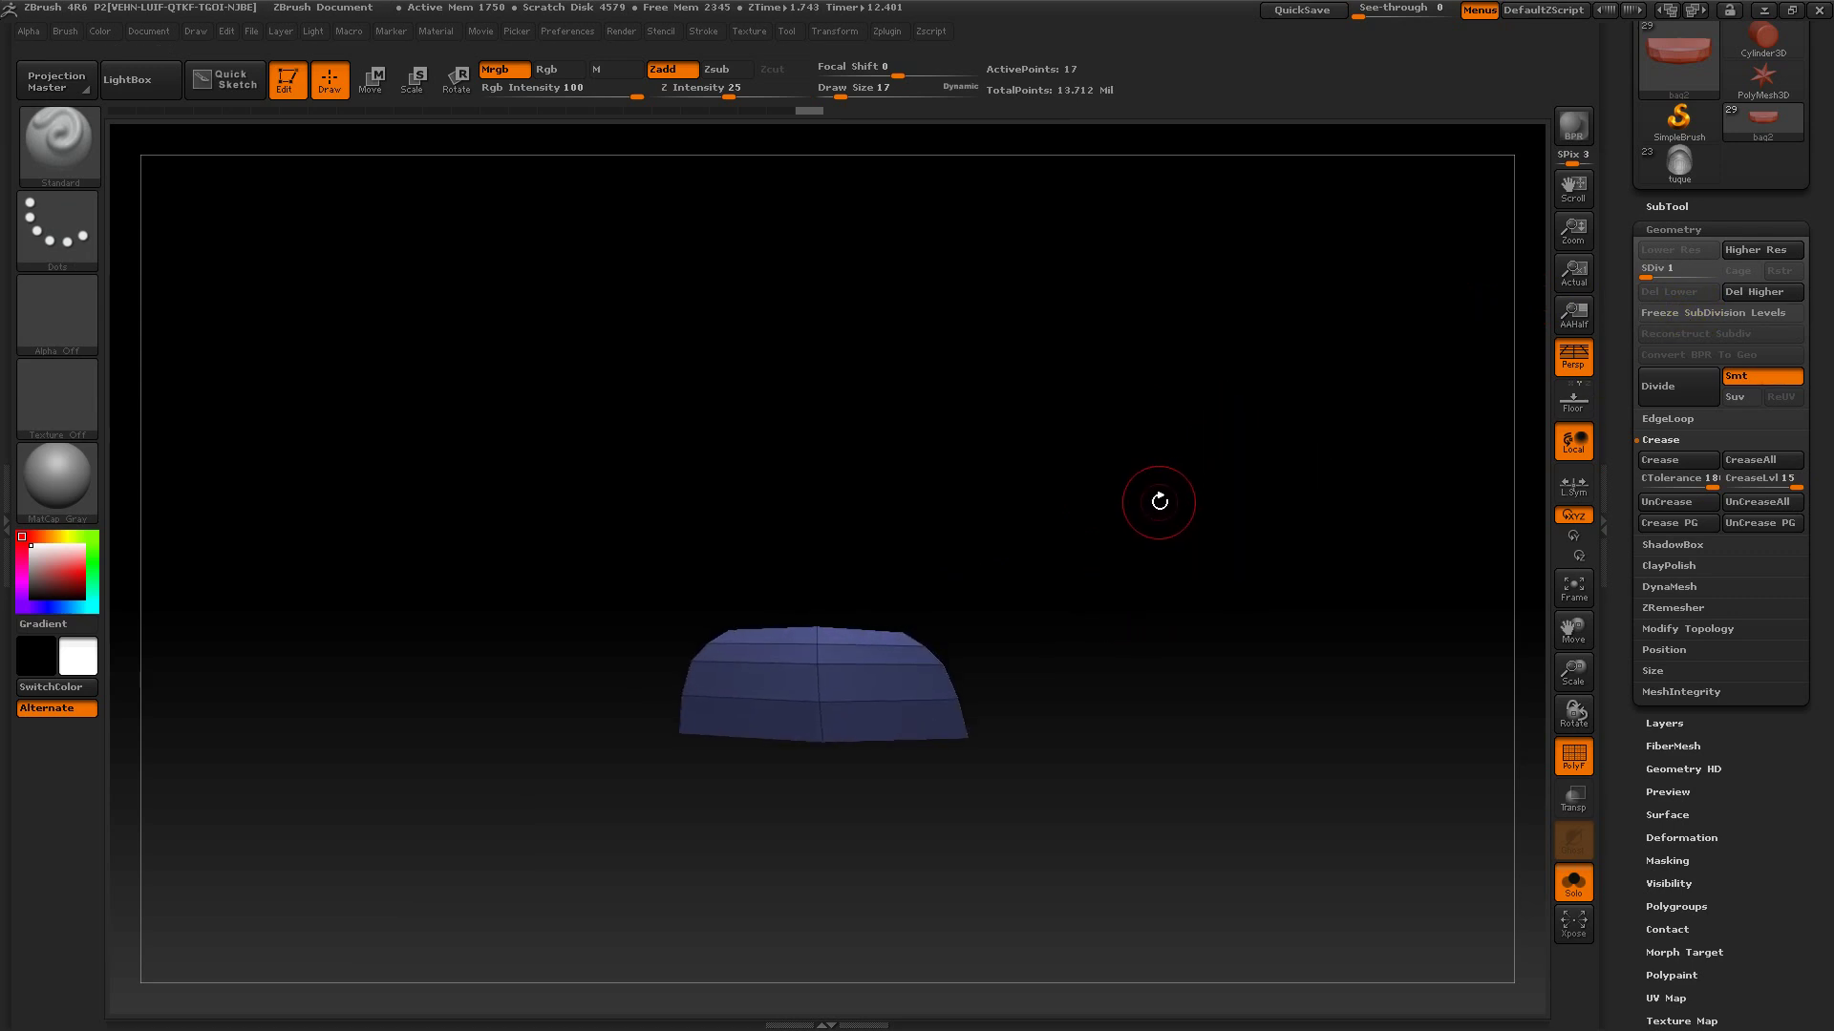
pyautogui.moveTo(1161, 498); pyautogui.dragTo(1325, 350)
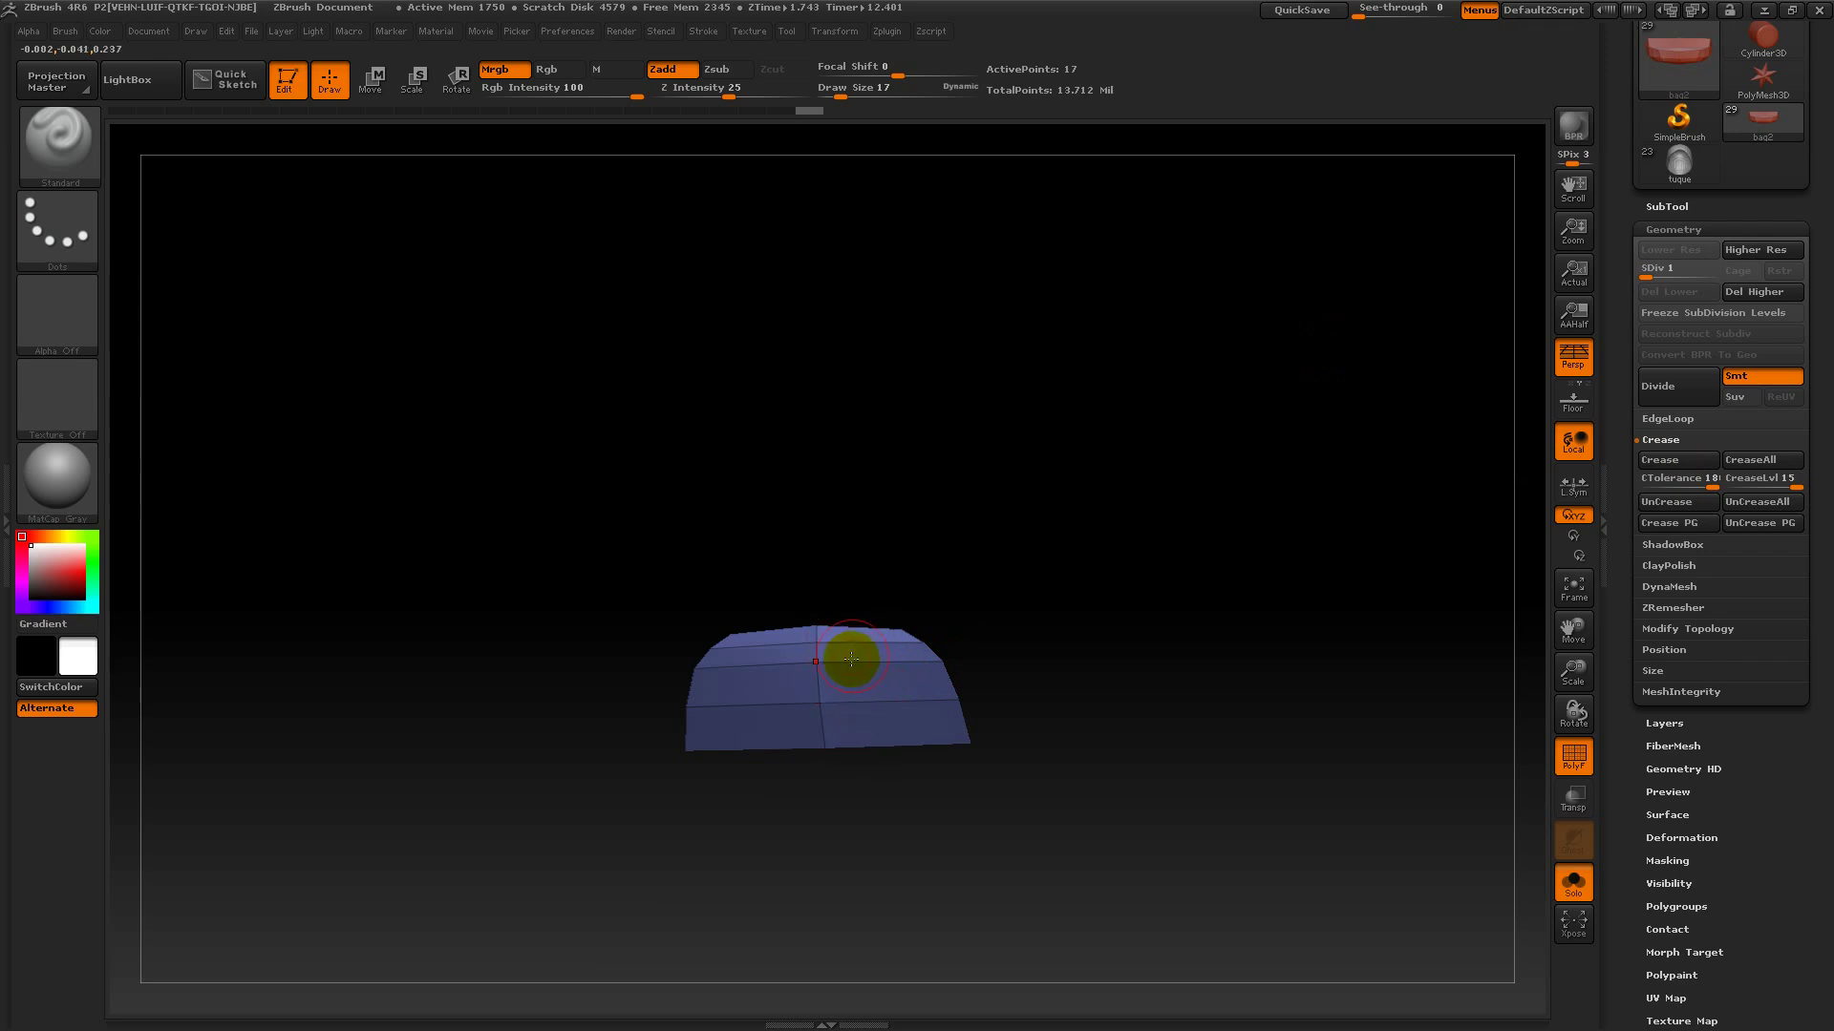
pyautogui.moveTo(958, 624); pyautogui.dragTo(975, 603)
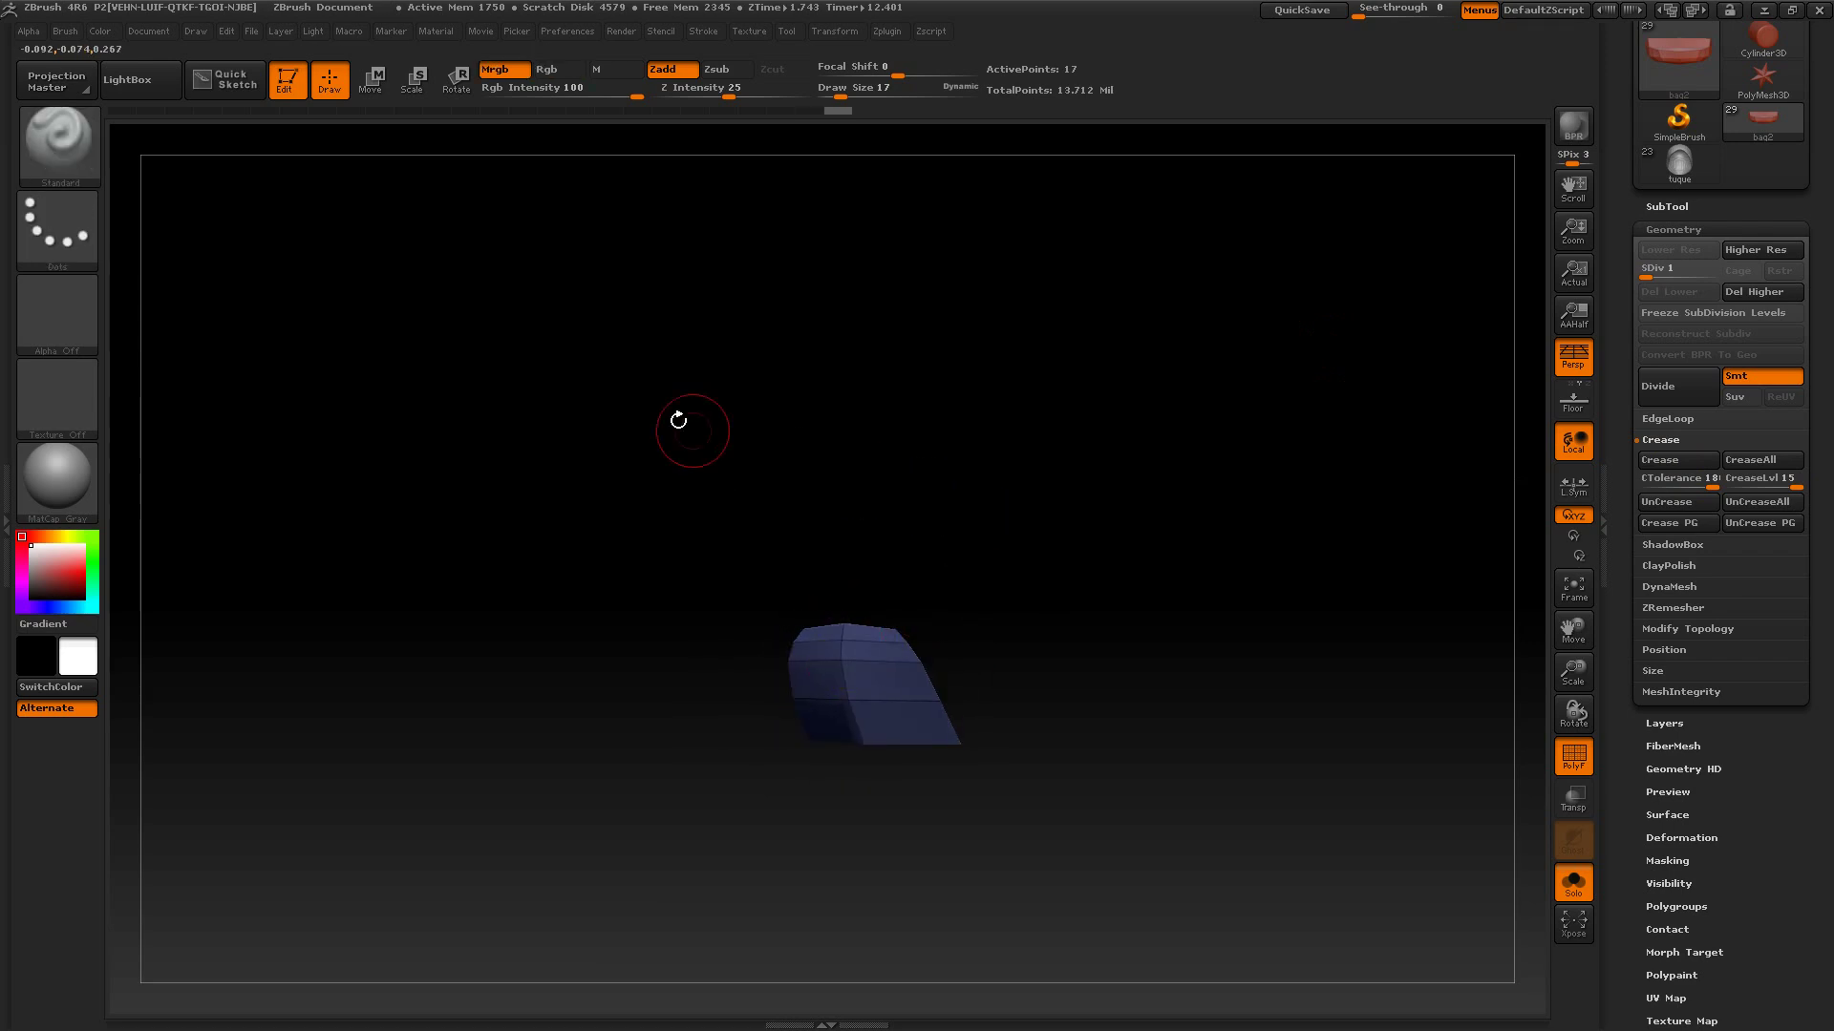
pyautogui.click(1692, 482)
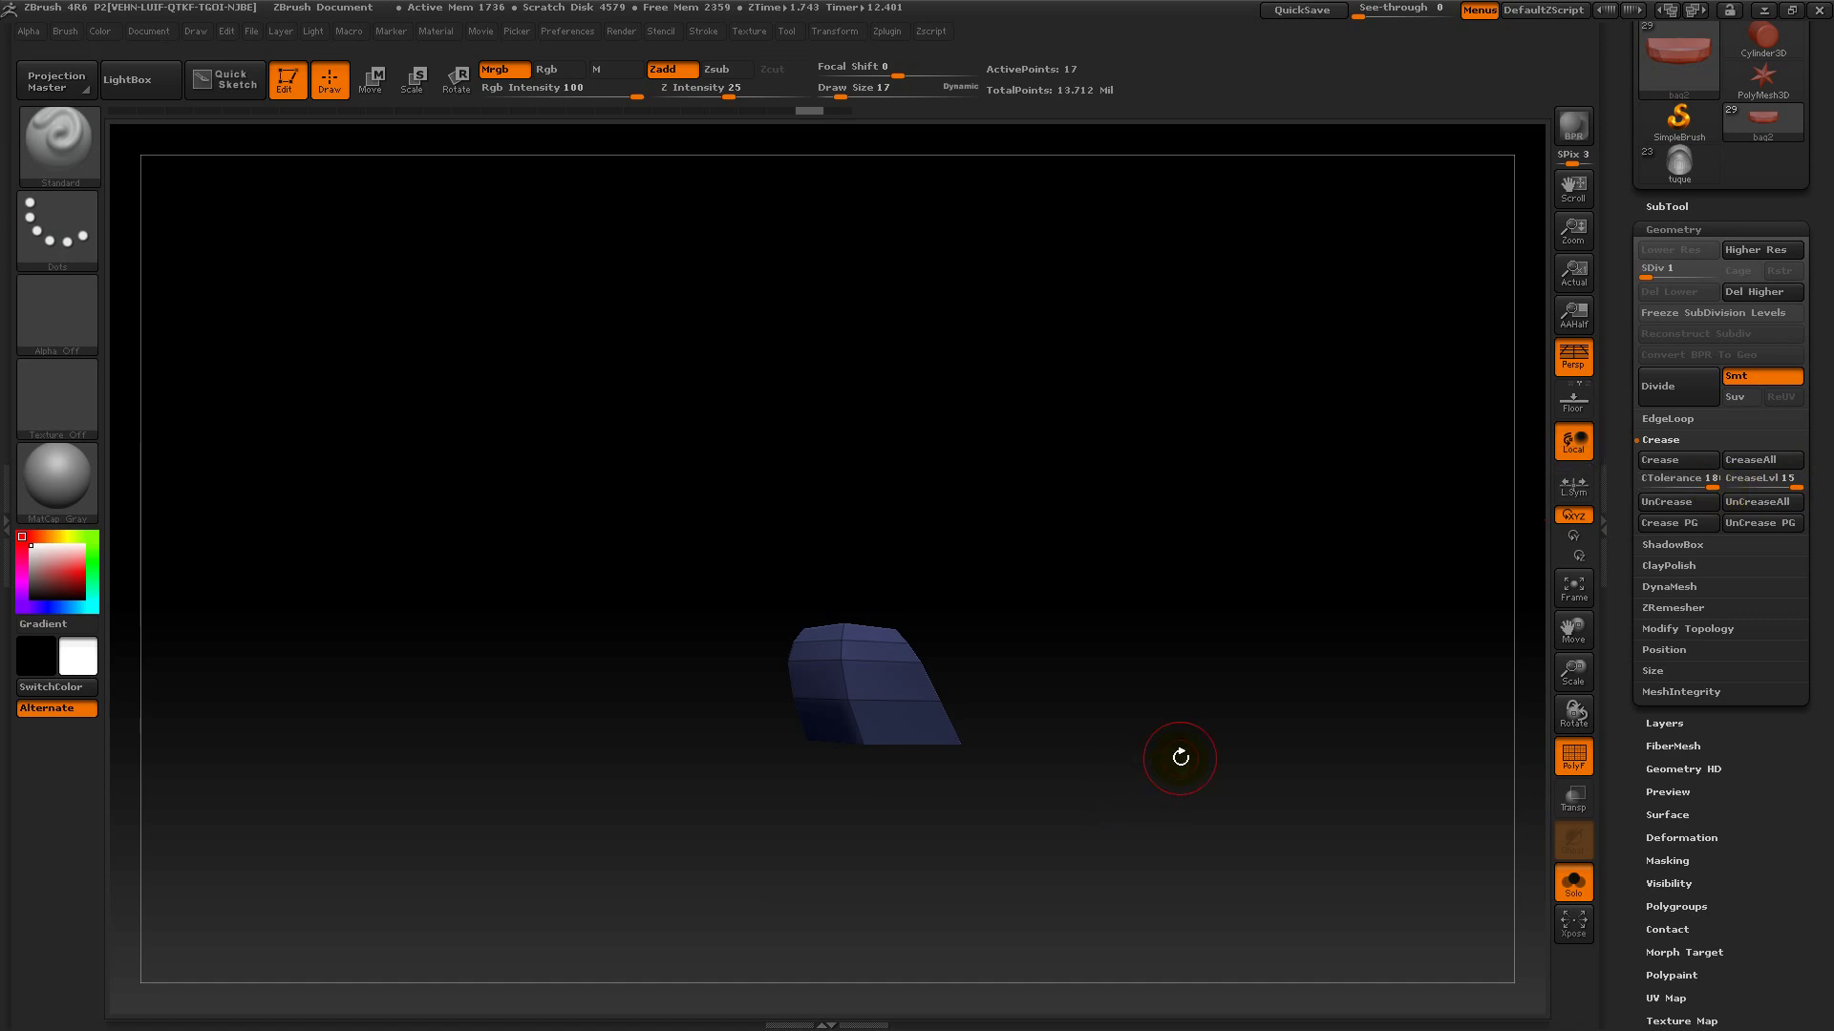
pyautogui.moveTo(1136, 716); pyautogui.dragTo(1171, 676)
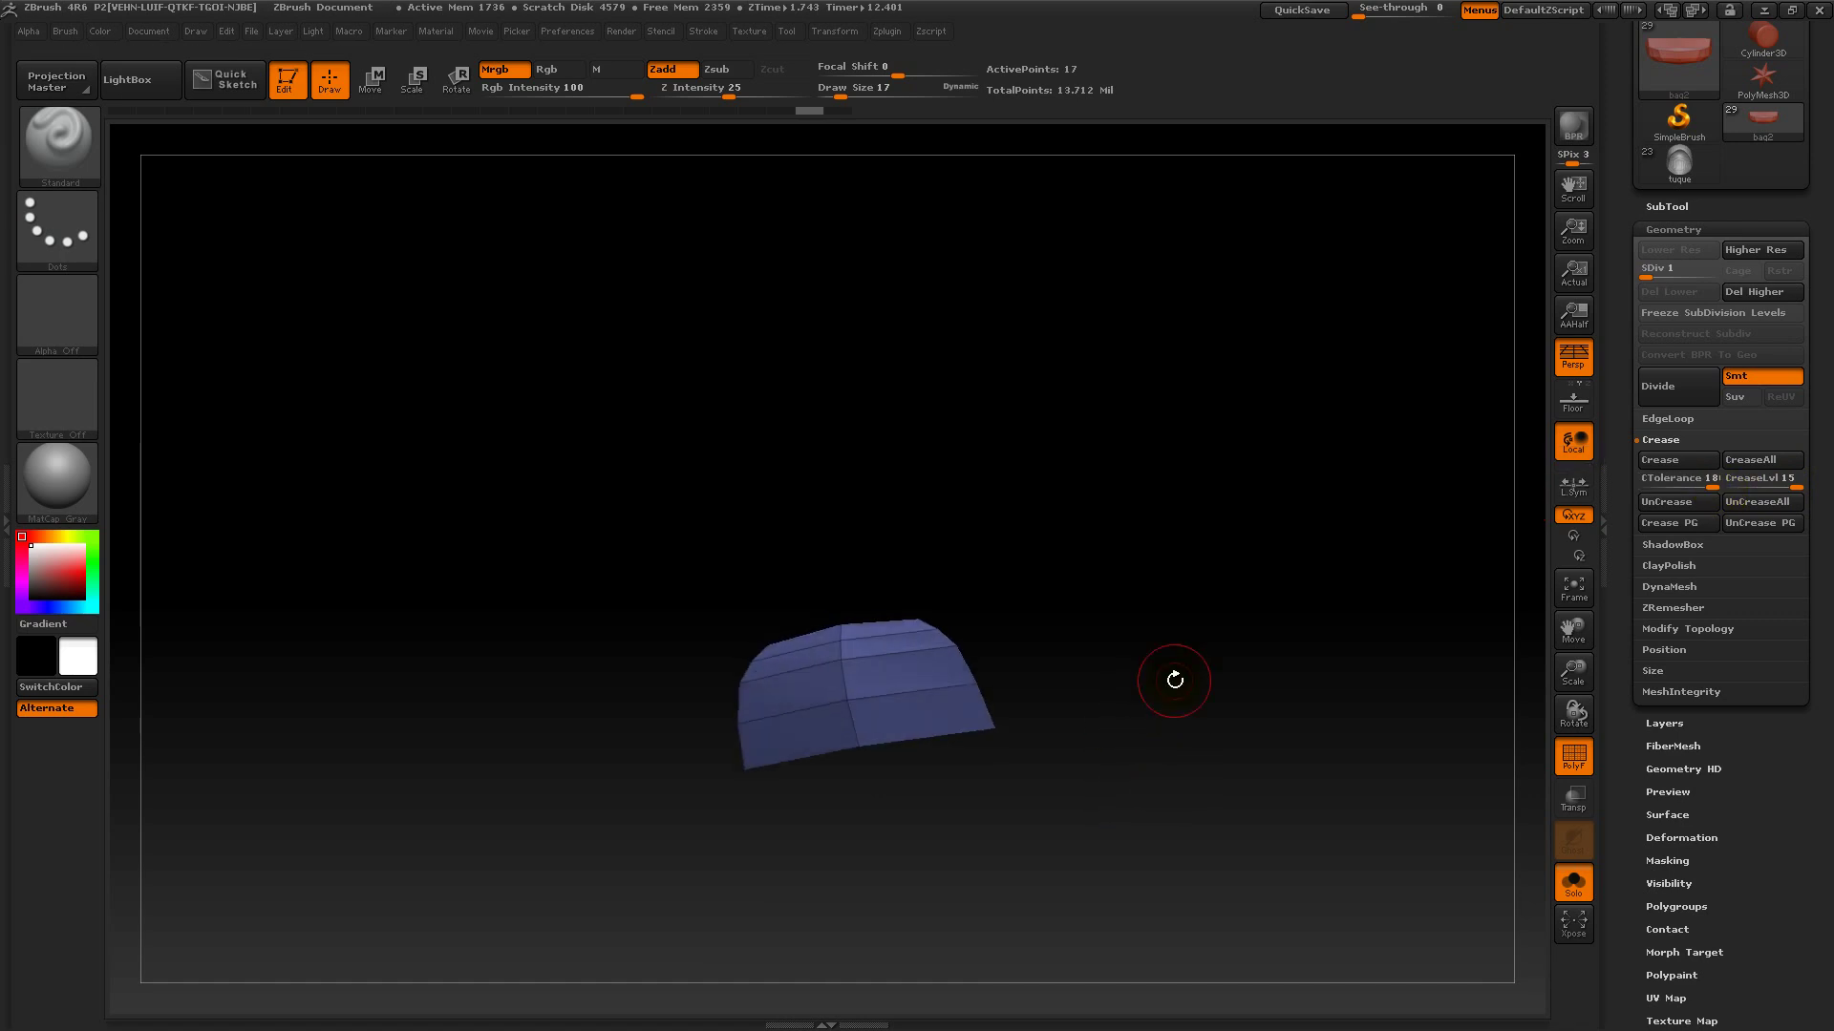
# - Choose the Move brush as the active sculpting brush
pyautogui.click(79, 162)
pyautogui.press('m')
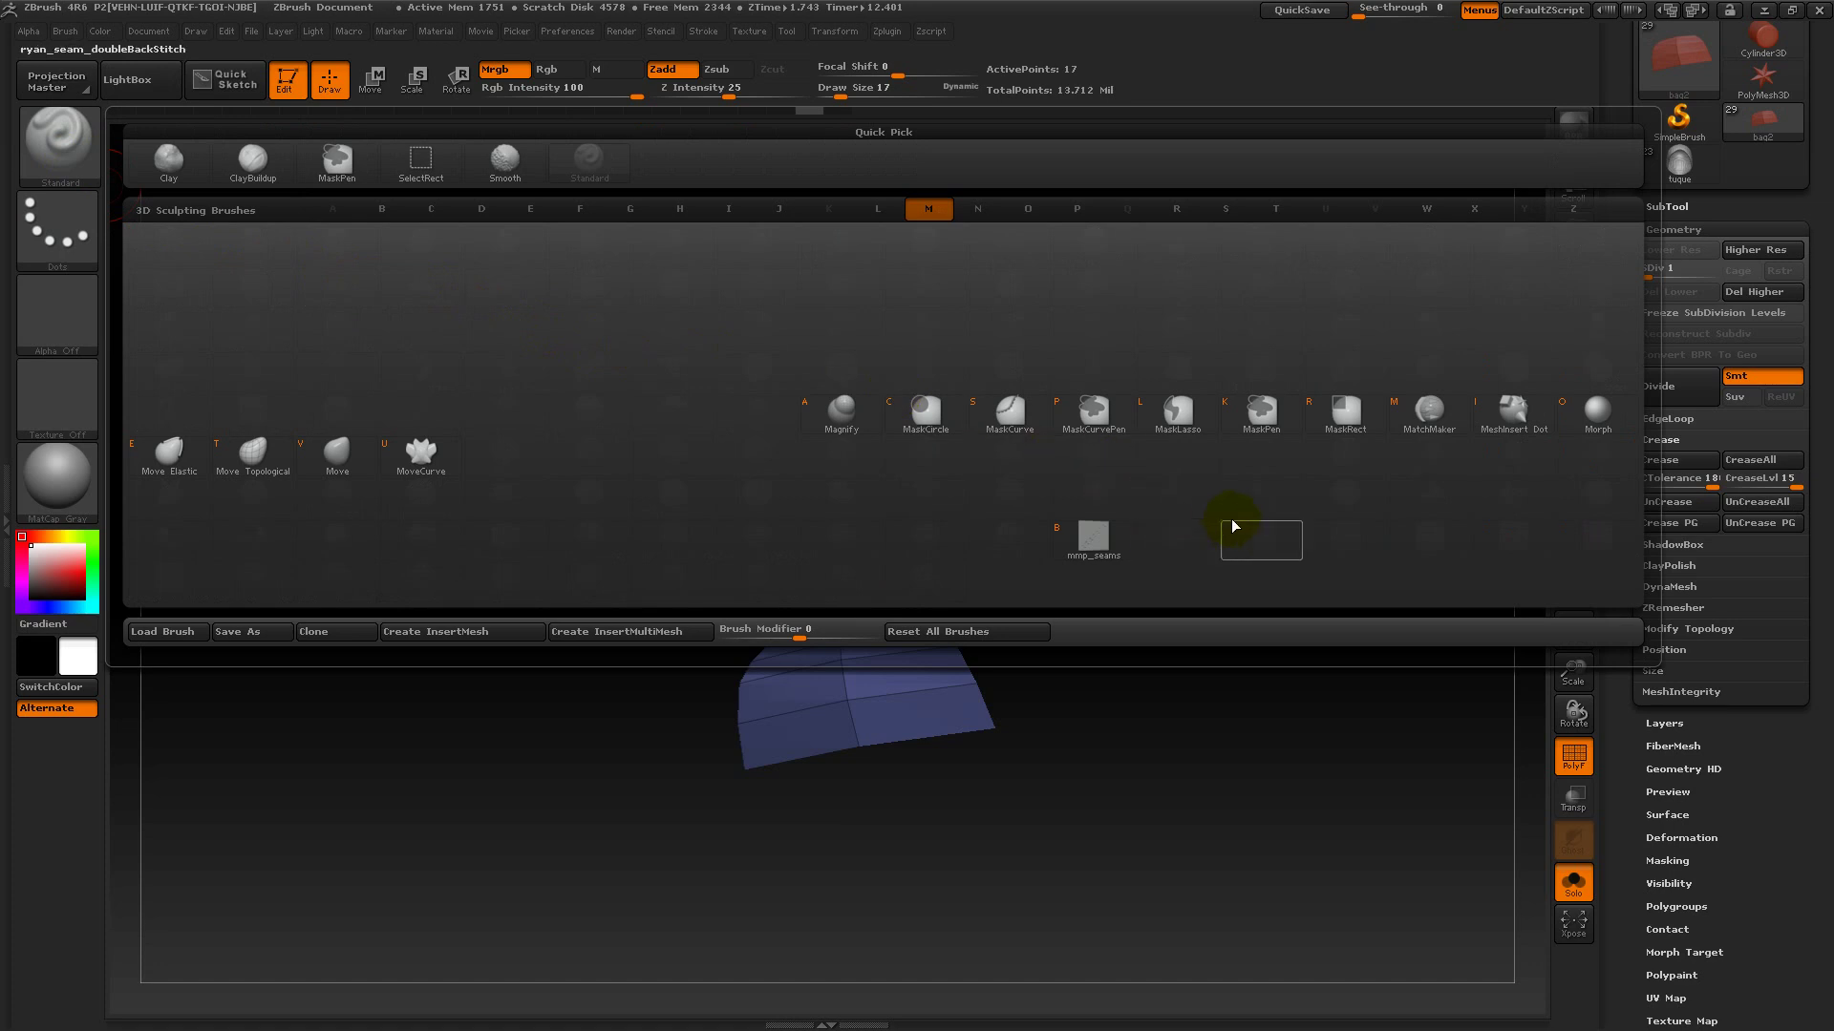
pyautogui.click(337, 450)
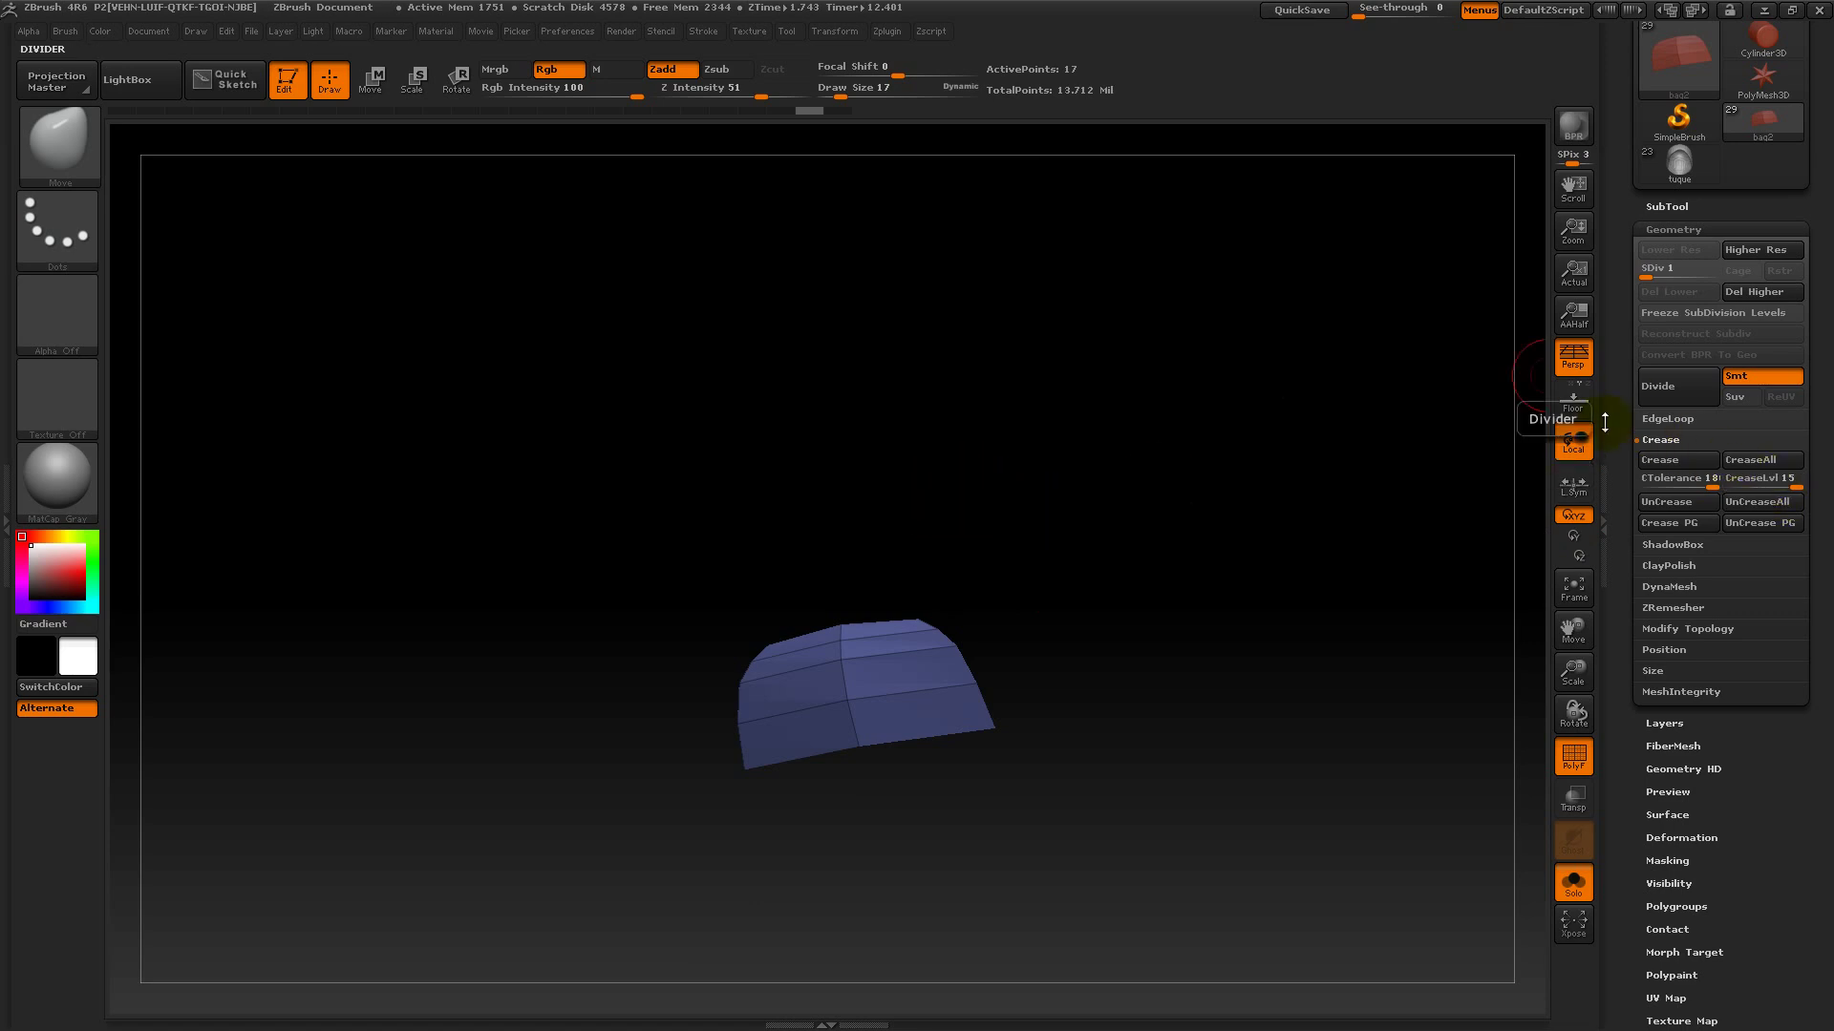
# - Turn off solo mode and unhide the whole bag on the character
pyautogui.click(1572, 884)
pyautogui.moveTo(1449, 739); pyautogui.dragTo(1436, 489)
pyautogui.keyDown('ctrl'); pyautogui.keyDown('shift'); pyautogui.click(1444, 770); pyautogui.keyUp('shift'); pyautogui.keyUp('ctrl')
# - Find the shoes in the subtool list, make shoe2 the active subtool and isolate it in solo mode
pyautogui.click(1675, 227)
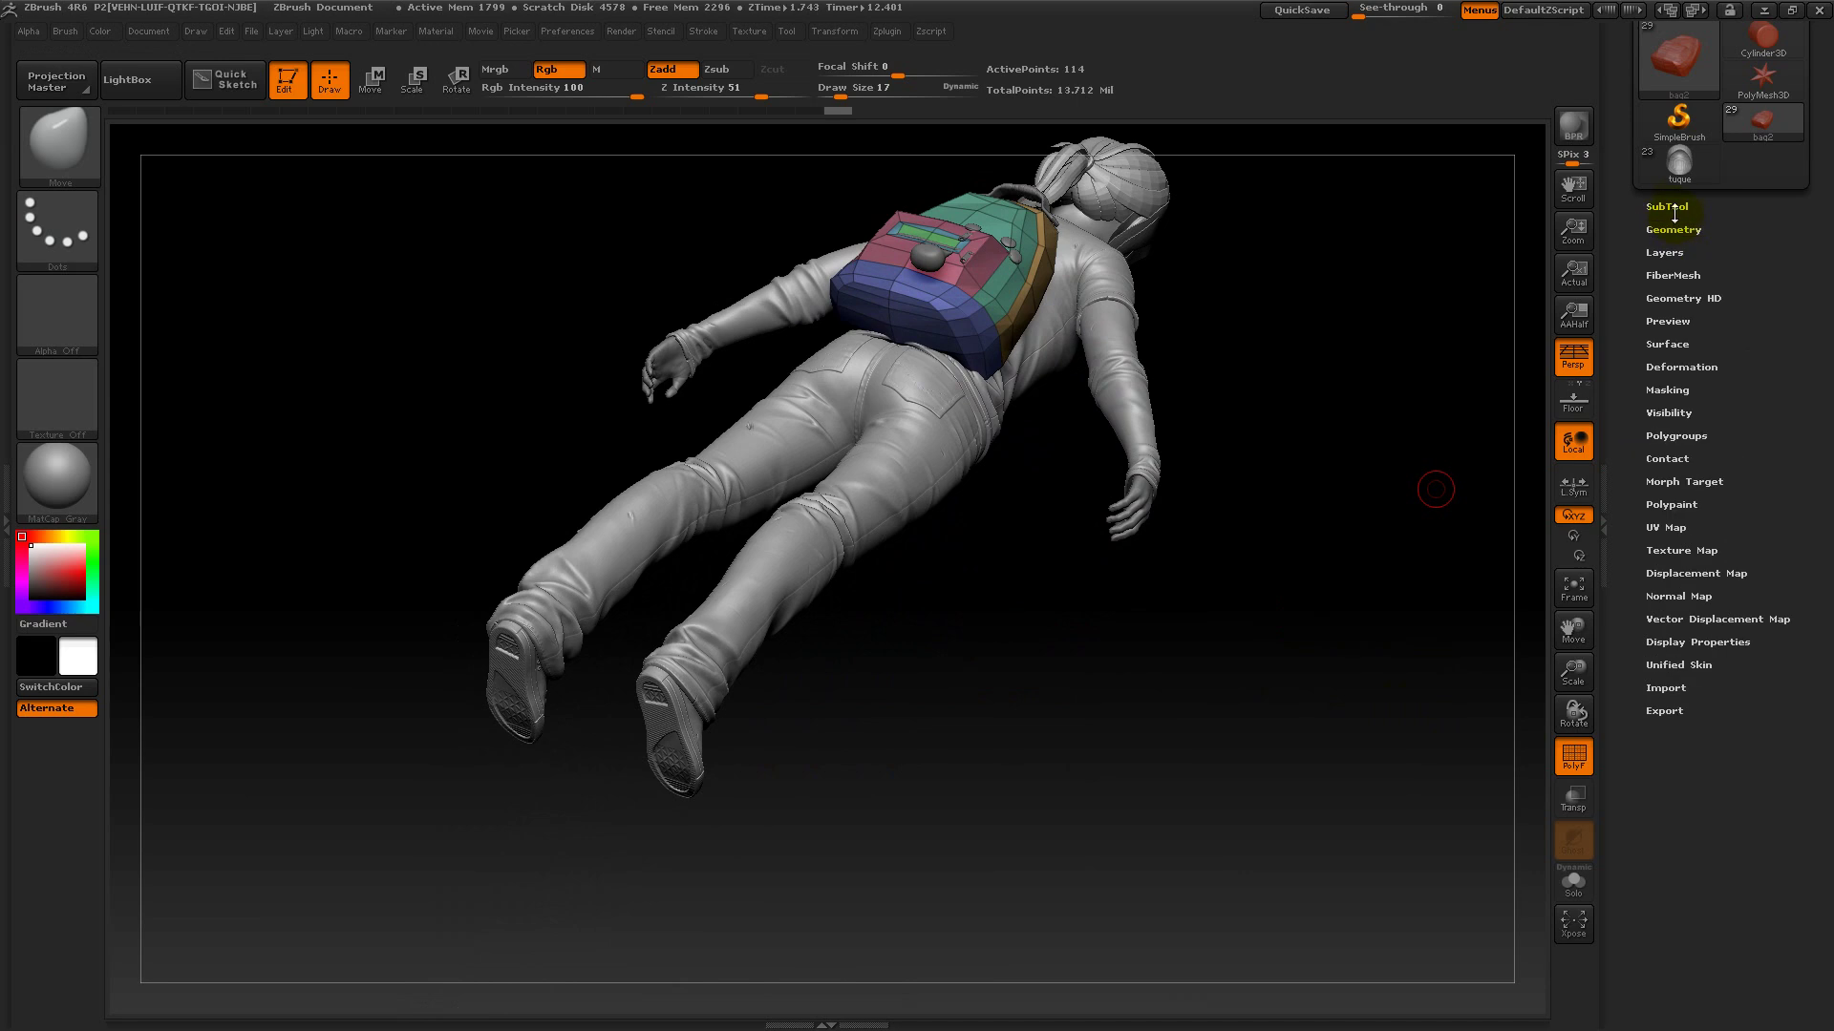
pyautogui.click(1675, 204)
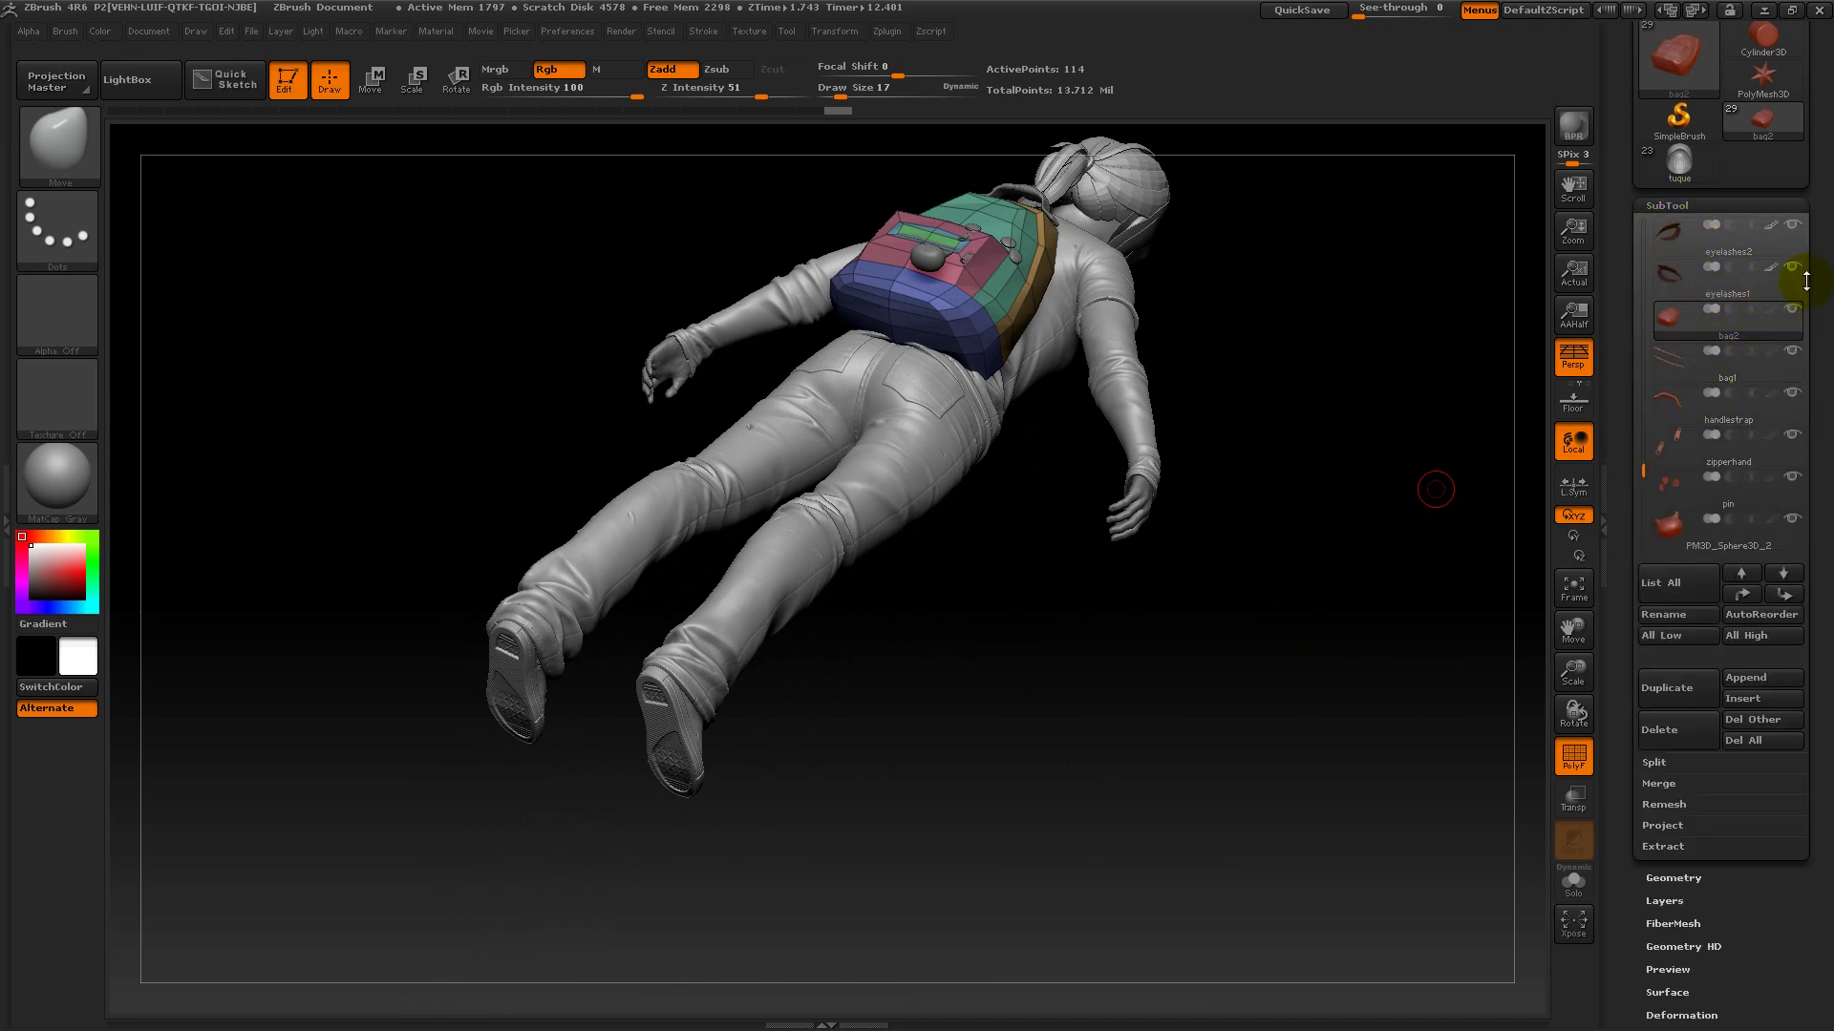
pyautogui.moveTo(1655, 466); pyautogui.dragTo(1653, 304)
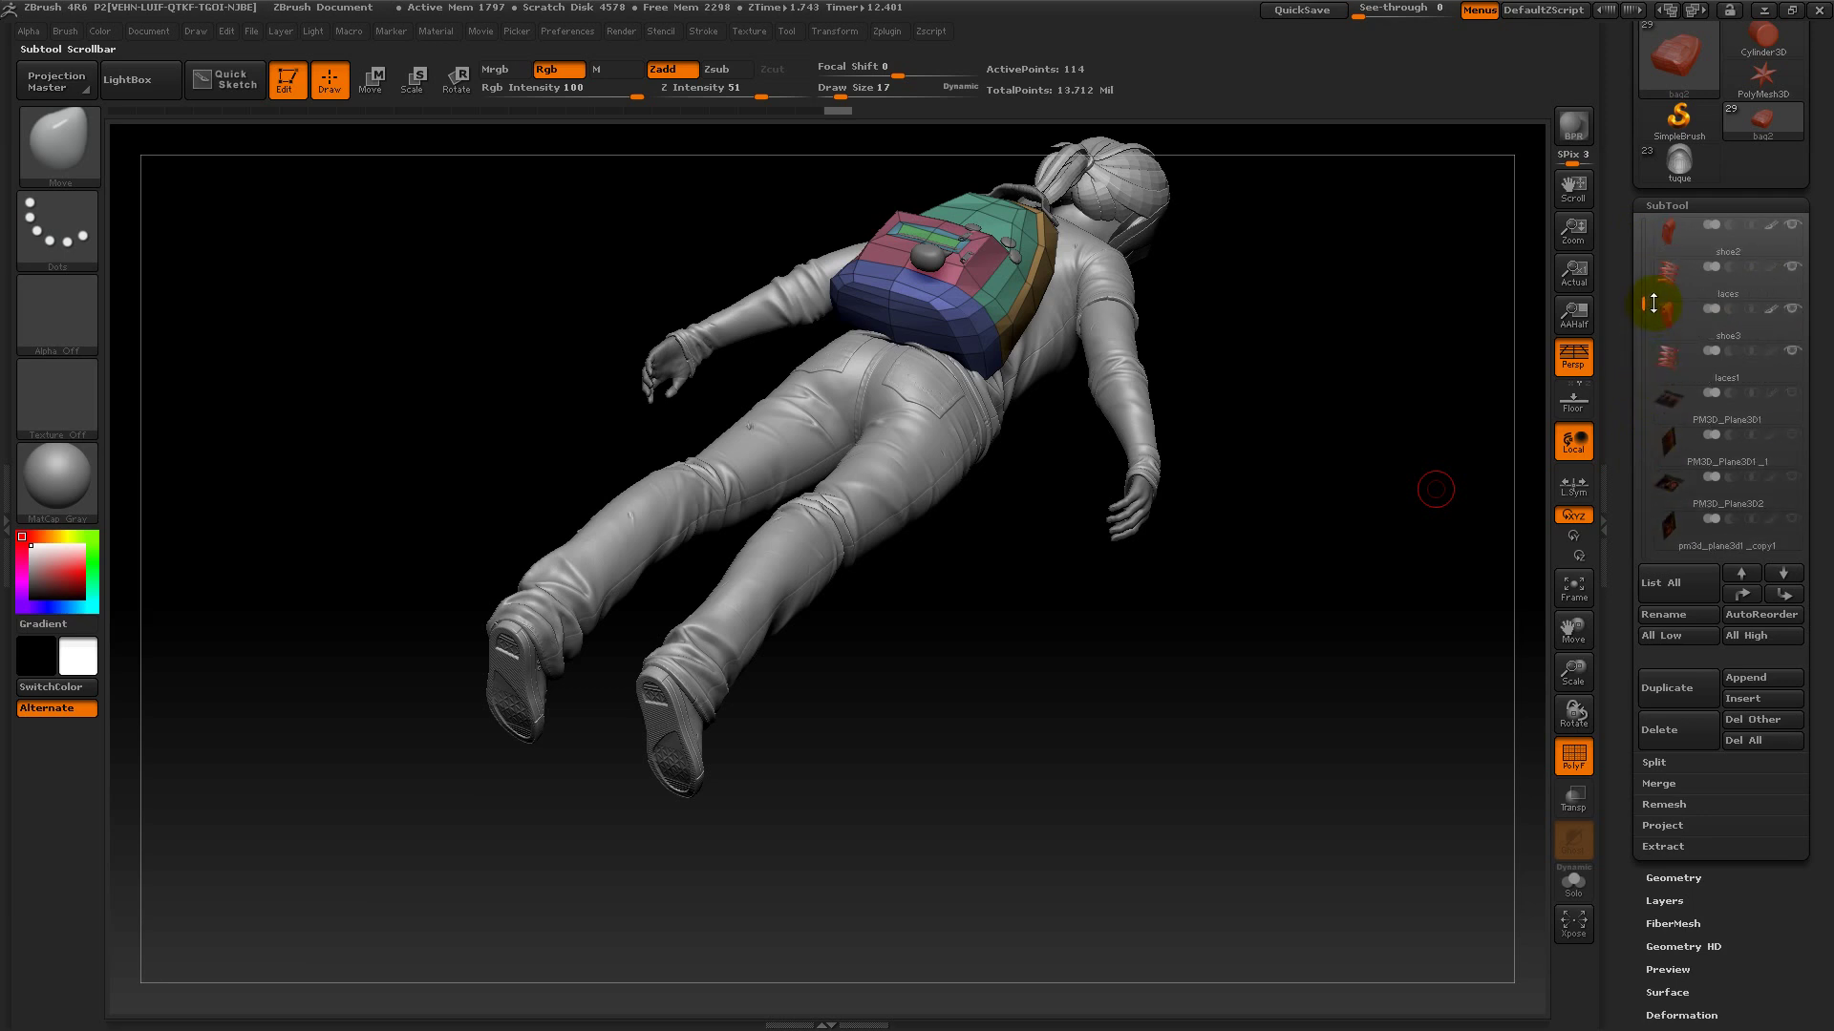
pyautogui.moveTo(1252, 806); pyautogui.dragTo(1356, 774)
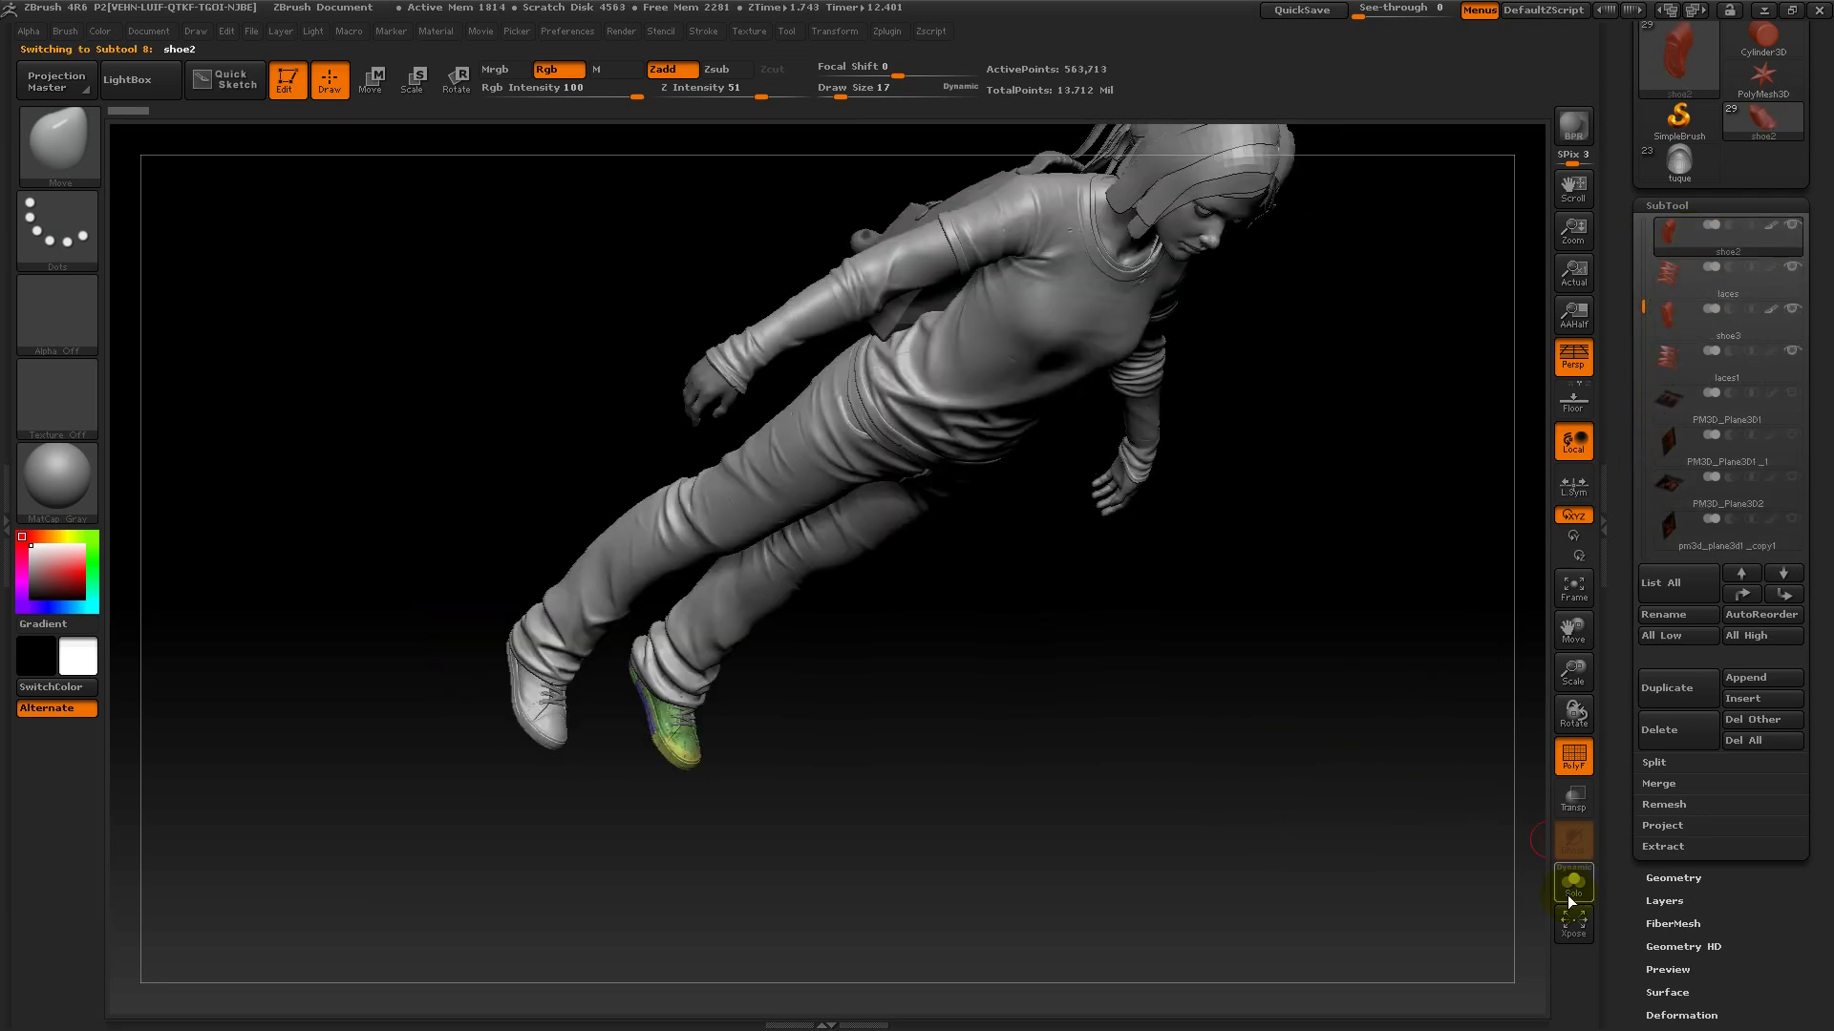
pyautogui.click(1572, 885)
pyautogui.keyDown('shift'); pyautogui.moveTo(1395, 872); pyautogui.dragTo(1176, 562); pyautogui.keyUp('shift')
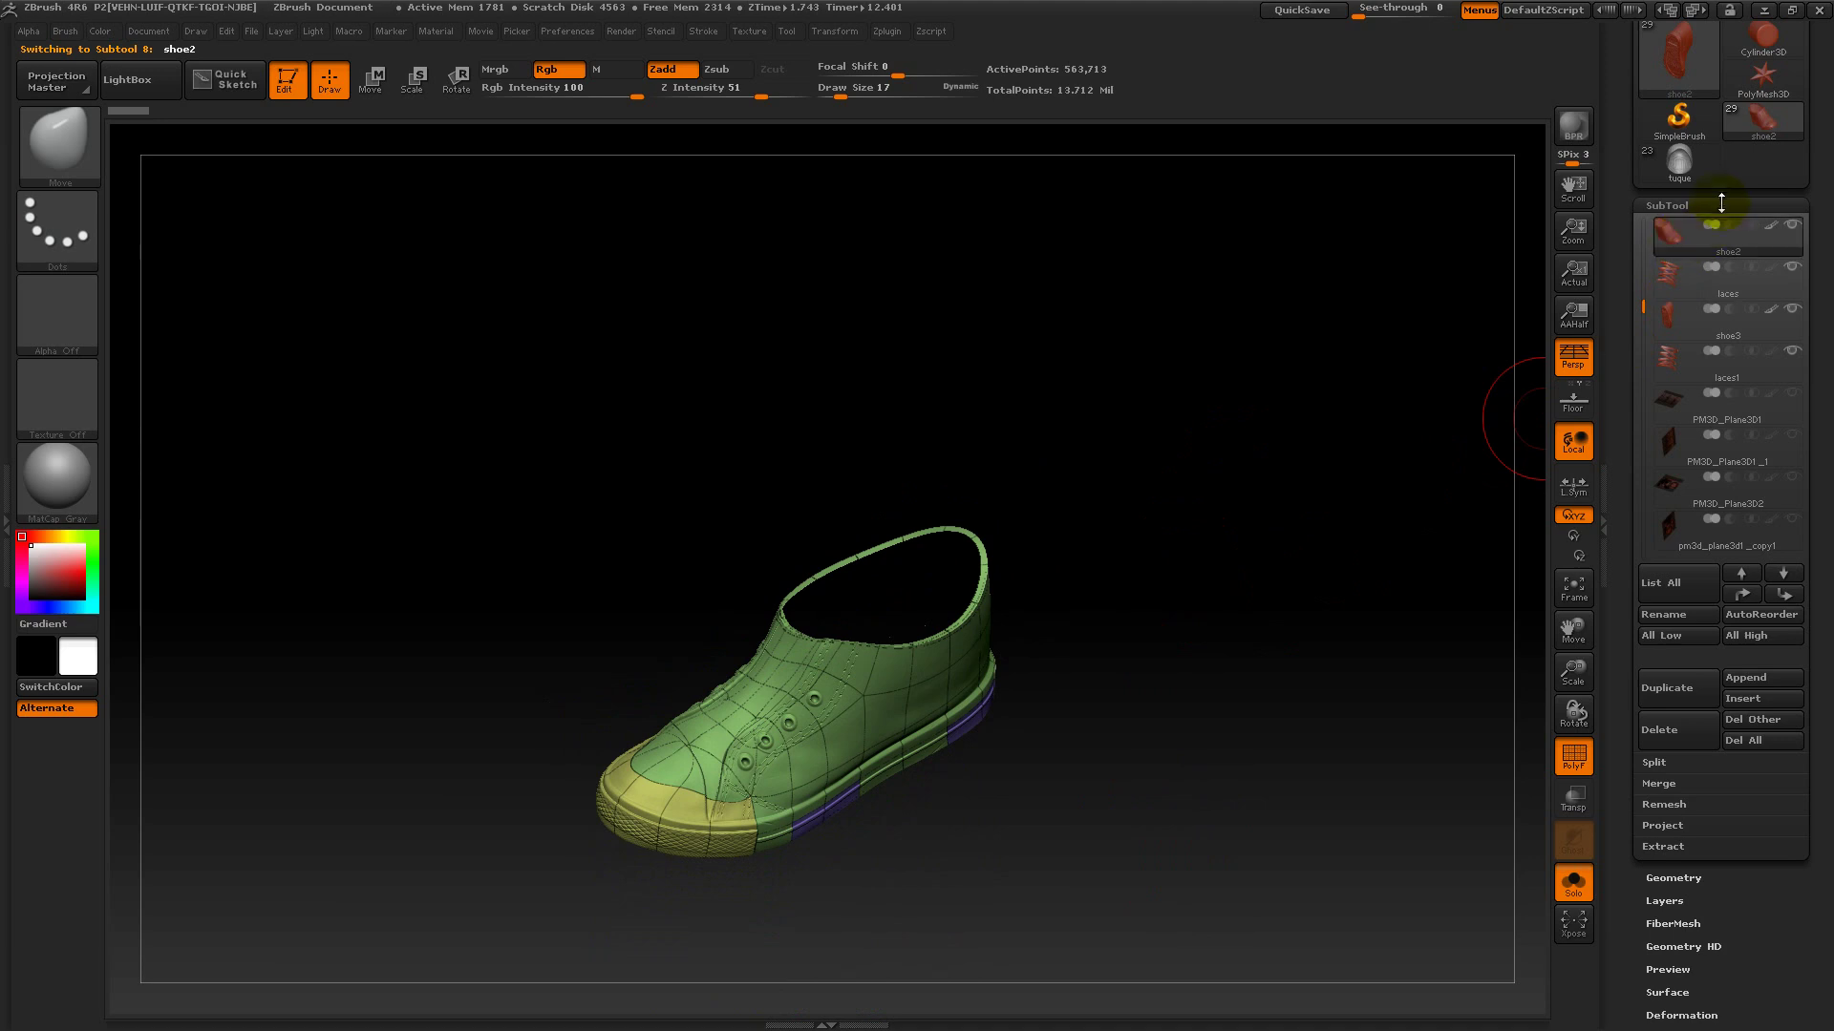
# - Set the isolated shoe to subdivision level 1 in the geometry settings
pyautogui.click(1682, 207)
pyautogui.click(1681, 231)
pyautogui.click(1642, 276)
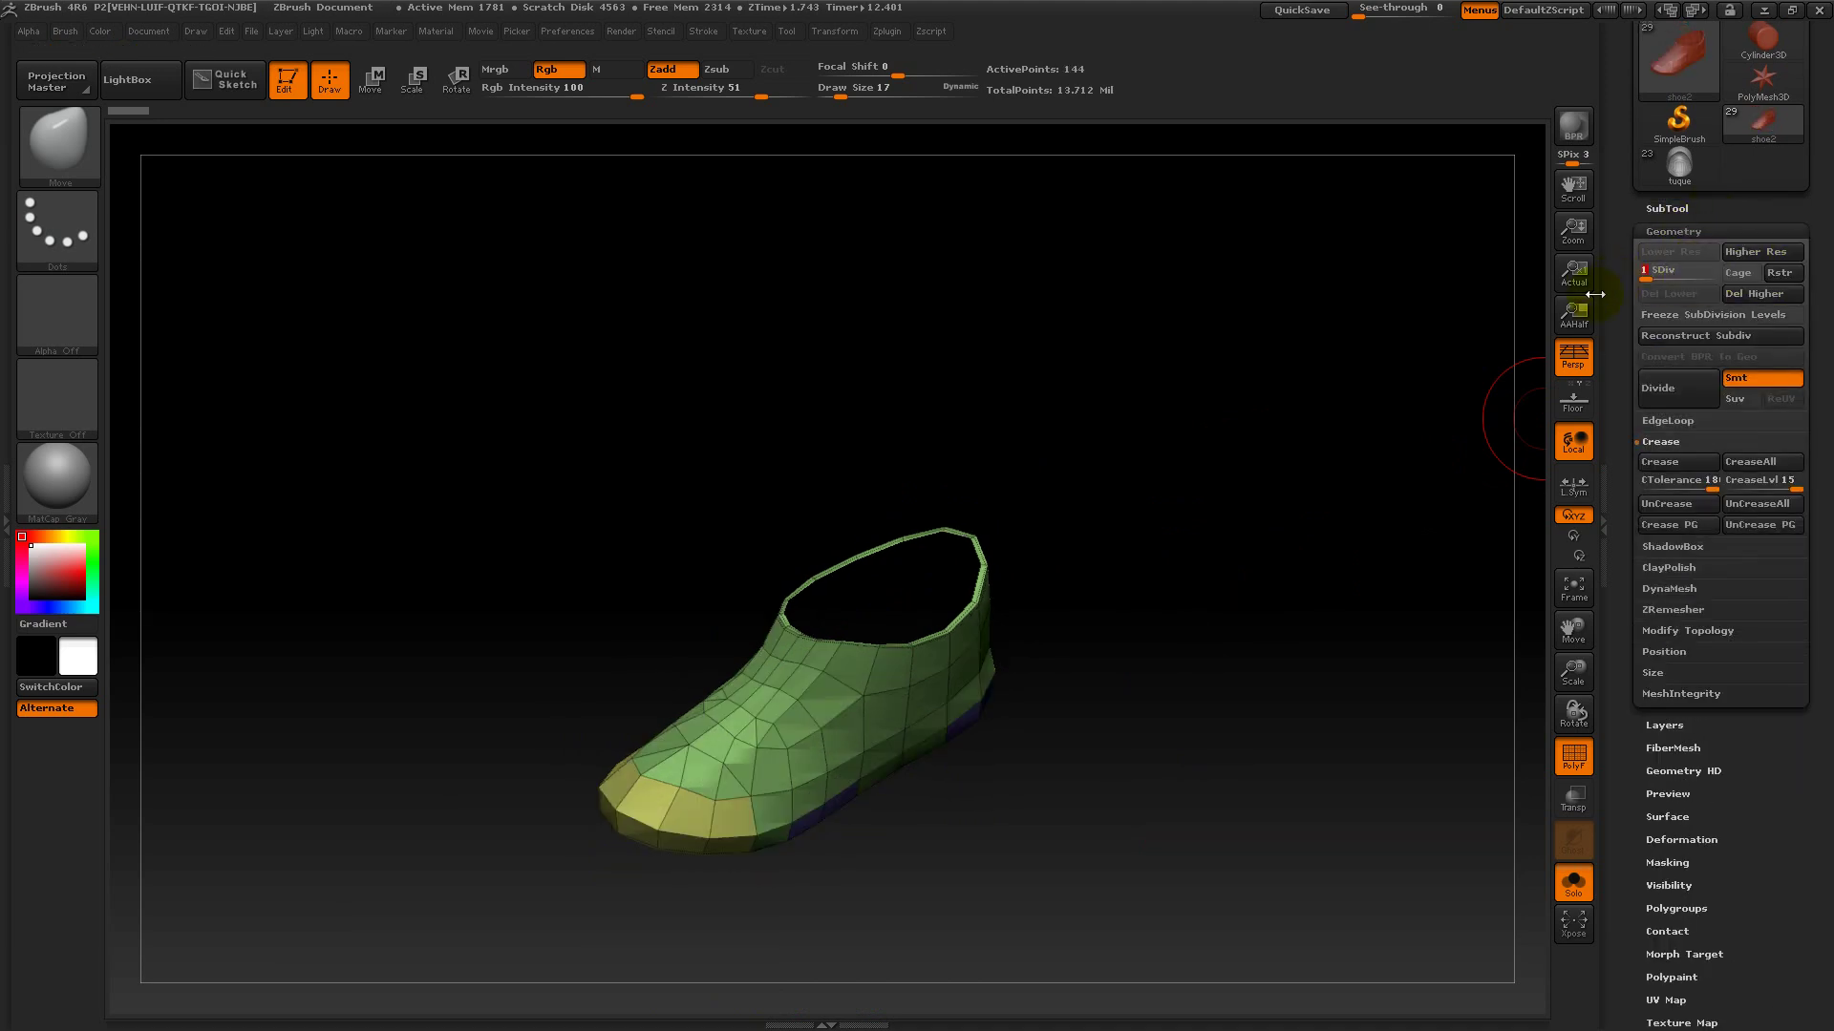
# - Examine the low-poly shoe's topology and polygroups around the toe, ankle opening and sides
pyautogui.moveTo(1278, 455); pyautogui.dragTo(1203, 503)
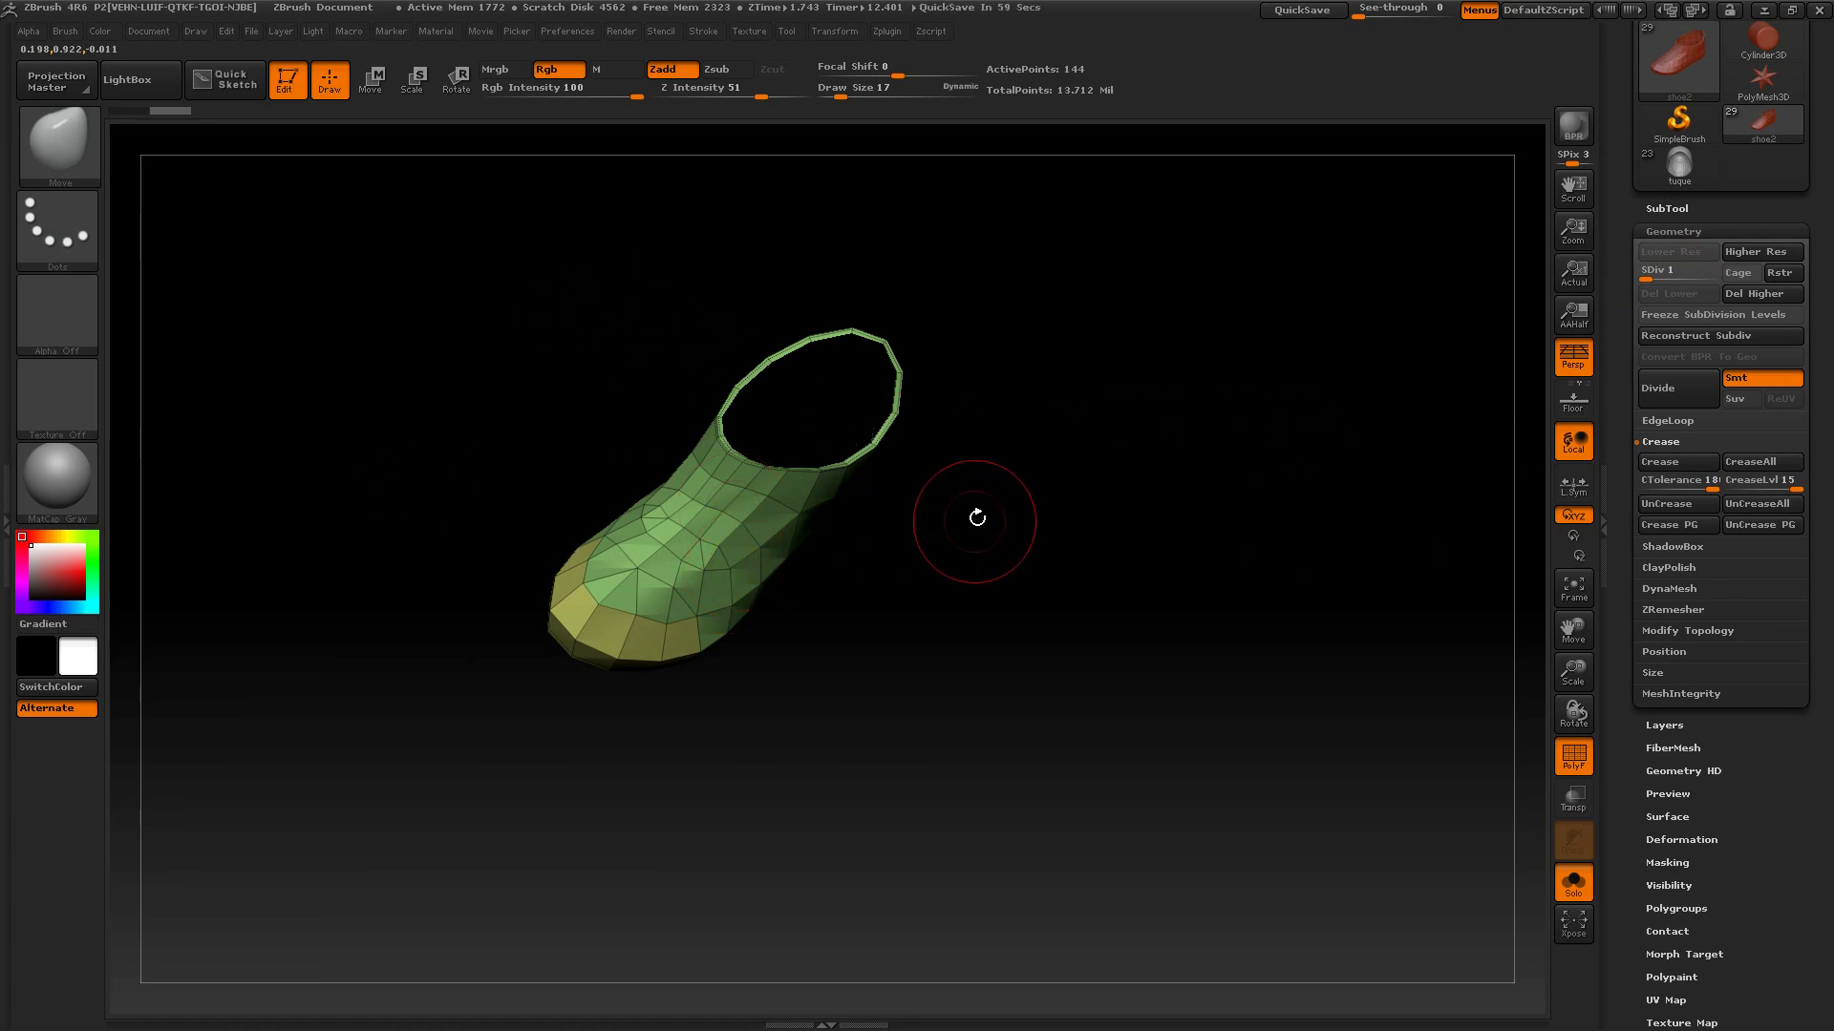
pyautogui.keyDown('alt'); pyautogui.moveTo(977, 517); pyautogui.dragTo(1084, 556); pyautogui.keyUp('alt')
pyautogui.moveTo(808, 635); pyautogui.dragTo(905, 635)
pyautogui.moveTo(1175, 616); pyautogui.dragTo(1207, 594)
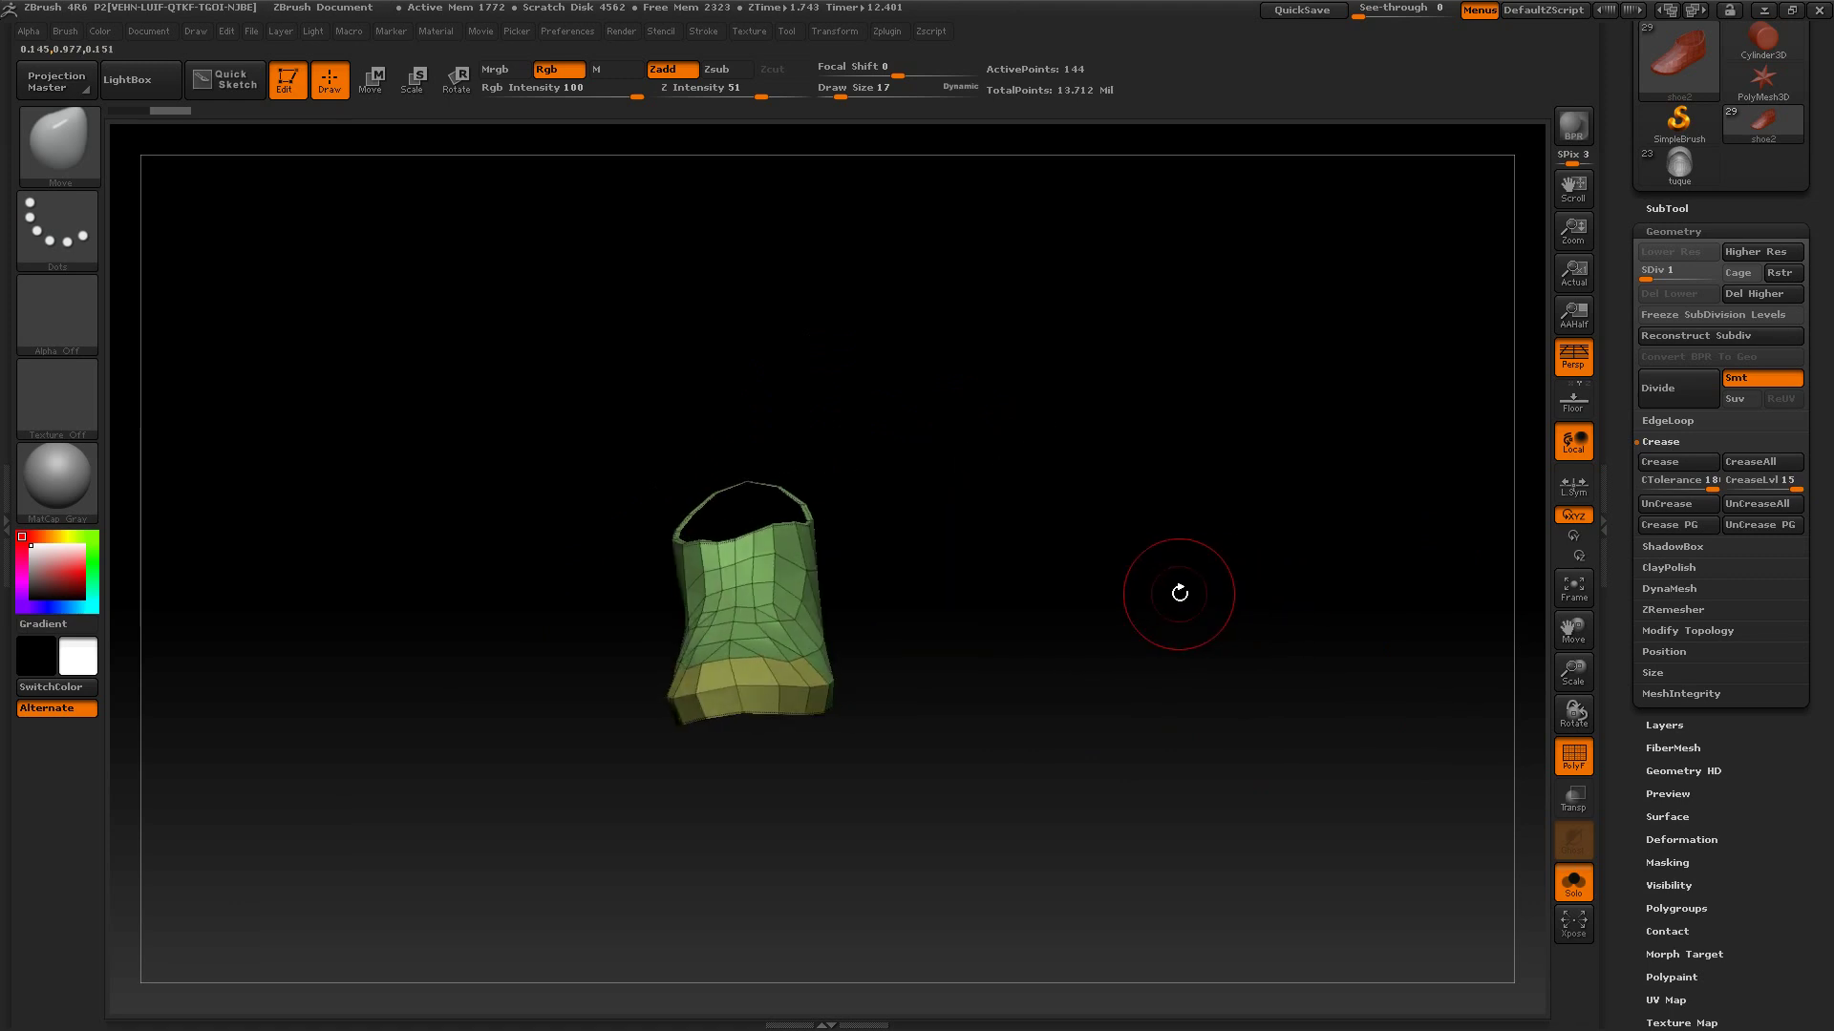
pyautogui.moveTo(915, 512); pyautogui.dragTo(1104, 506)
pyautogui.moveTo(882, 487); pyautogui.dragTo(914, 614)
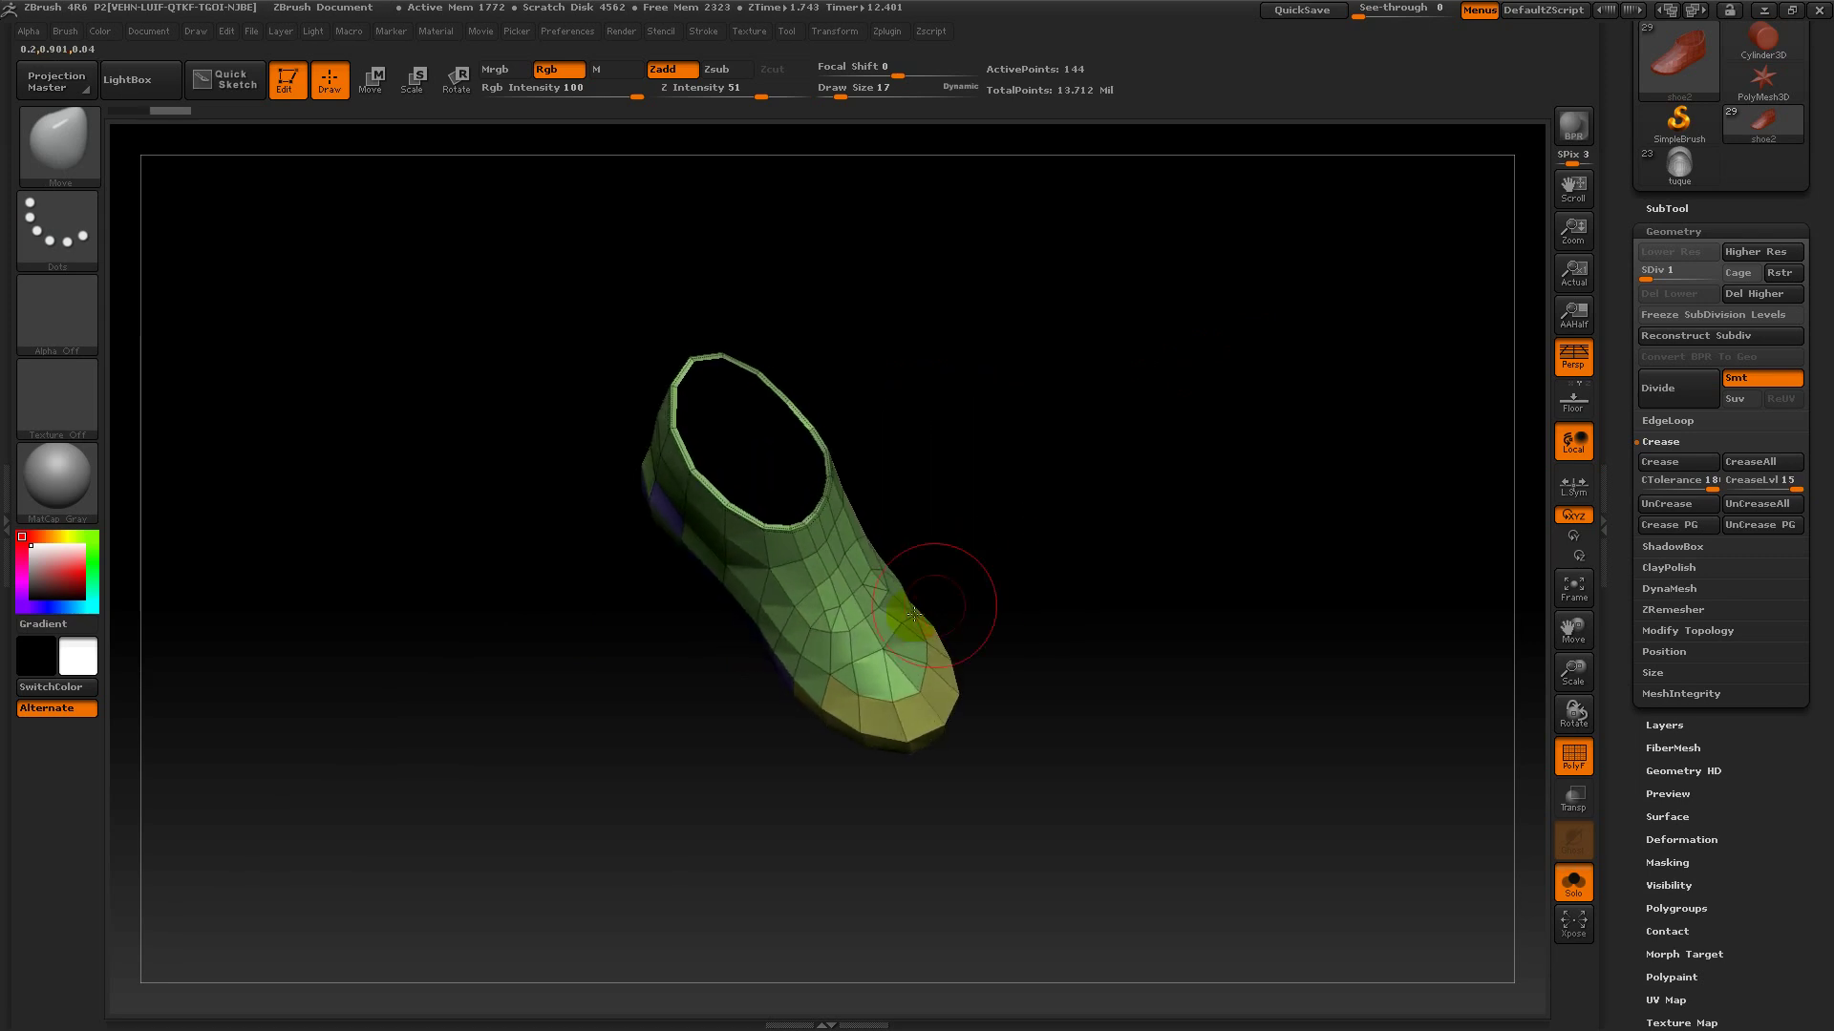
pyautogui.moveTo(981, 491); pyautogui.dragTo(1016, 516)
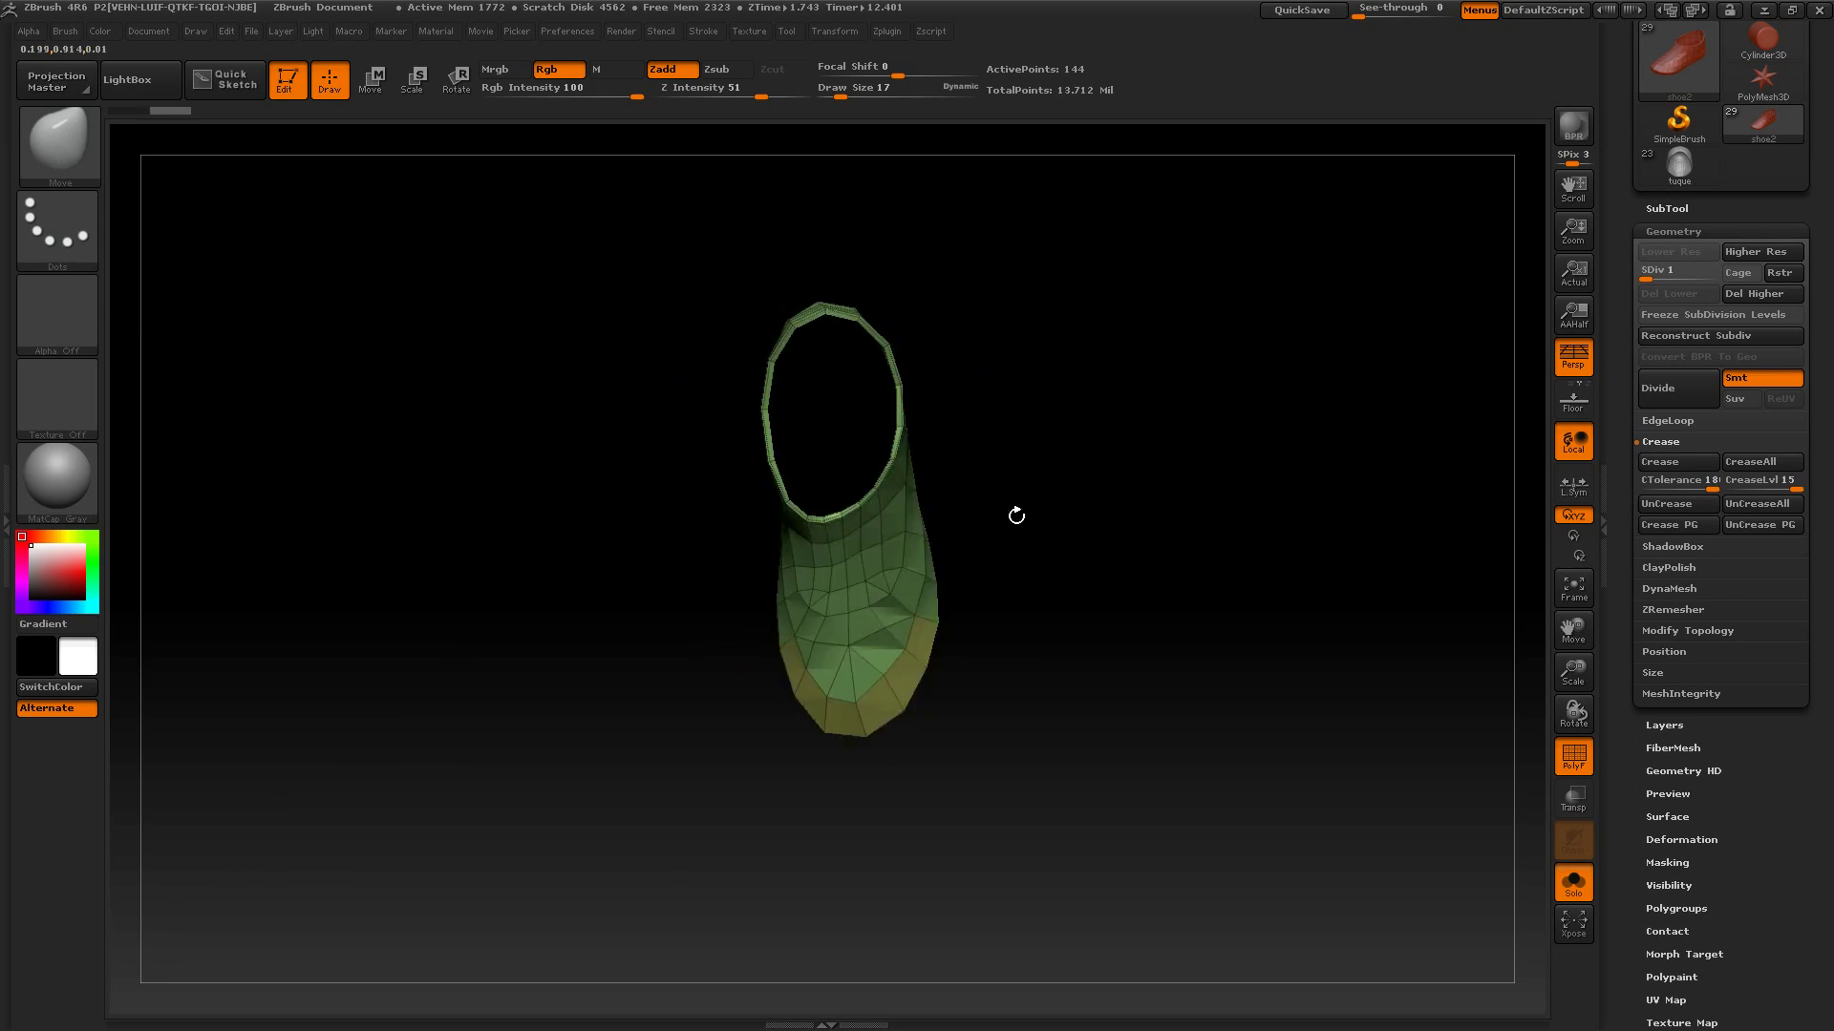
pyautogui.moveTo(1026, 594); pyautogui.dragTo(1060, 287)
pyautogui.moveTo(1114, 420); pyautogui.dragTo(1188, 532)
# - Hide the polyframe and raise the shoe through subdivision level 2 to level 4 to show the sculpted forms
pyautogui.hotkey('ctrl', 'd')
pyautogui.click(1574, 755)
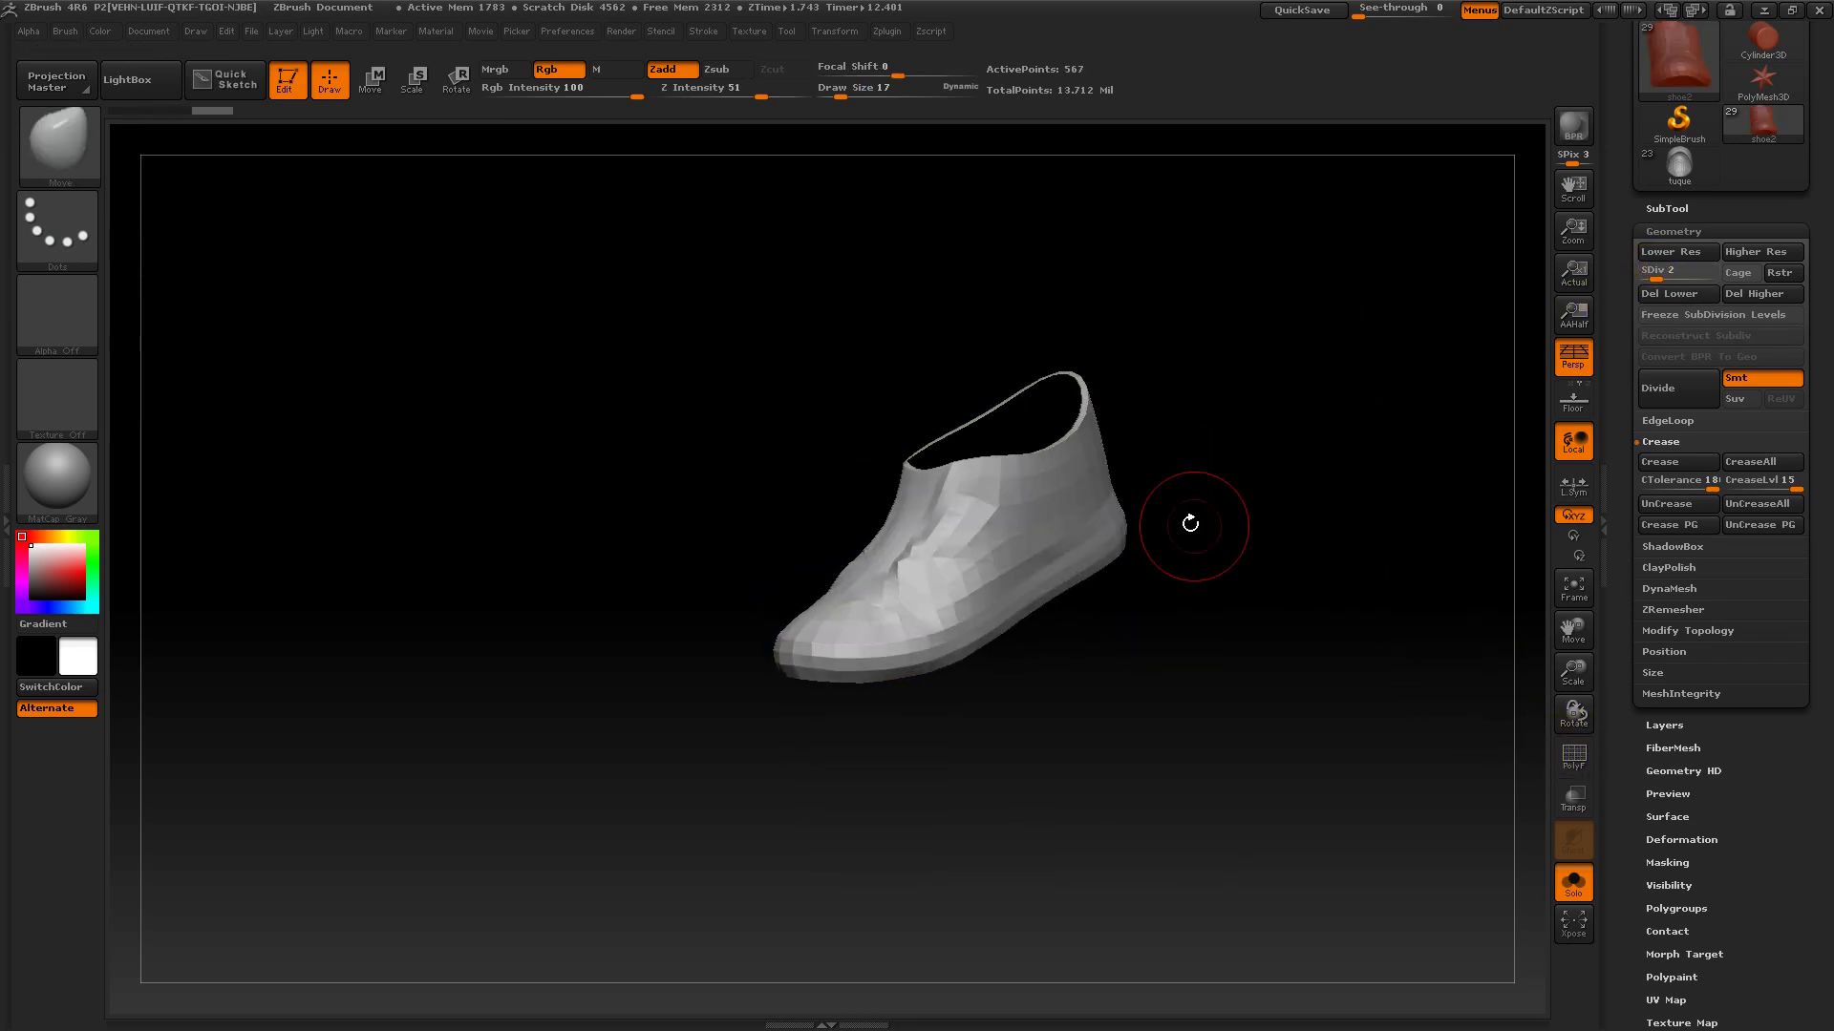
pyautogui.click(1663, 289)
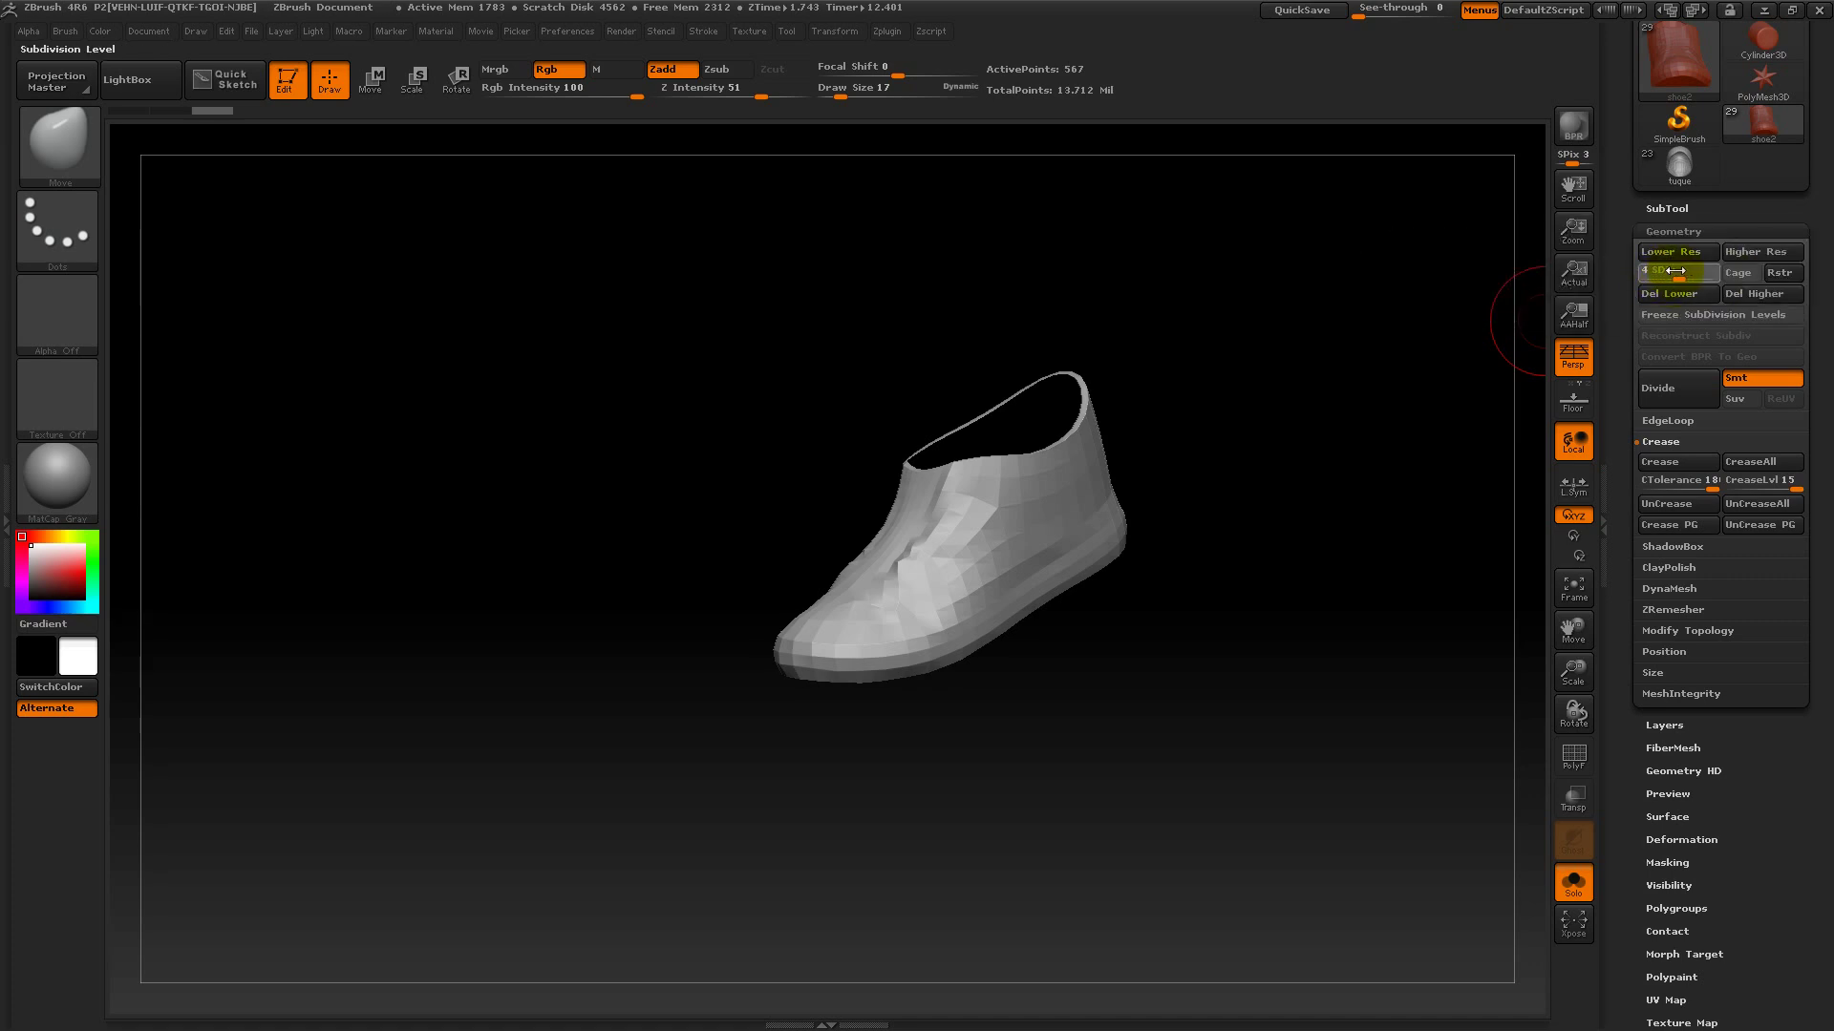
pyautogui.click(1674, 271)
pyautogui.moveTo(1481, 287)
pyautogui.mouseDown()
pyautogui.moveTo(1383, 385)
pyautogui.moveTo(1241, 368)
pyautogui.moveTo(1265, 324)
pyautogui.moveTo(1248, 377)
pyautogui.mouseUp()
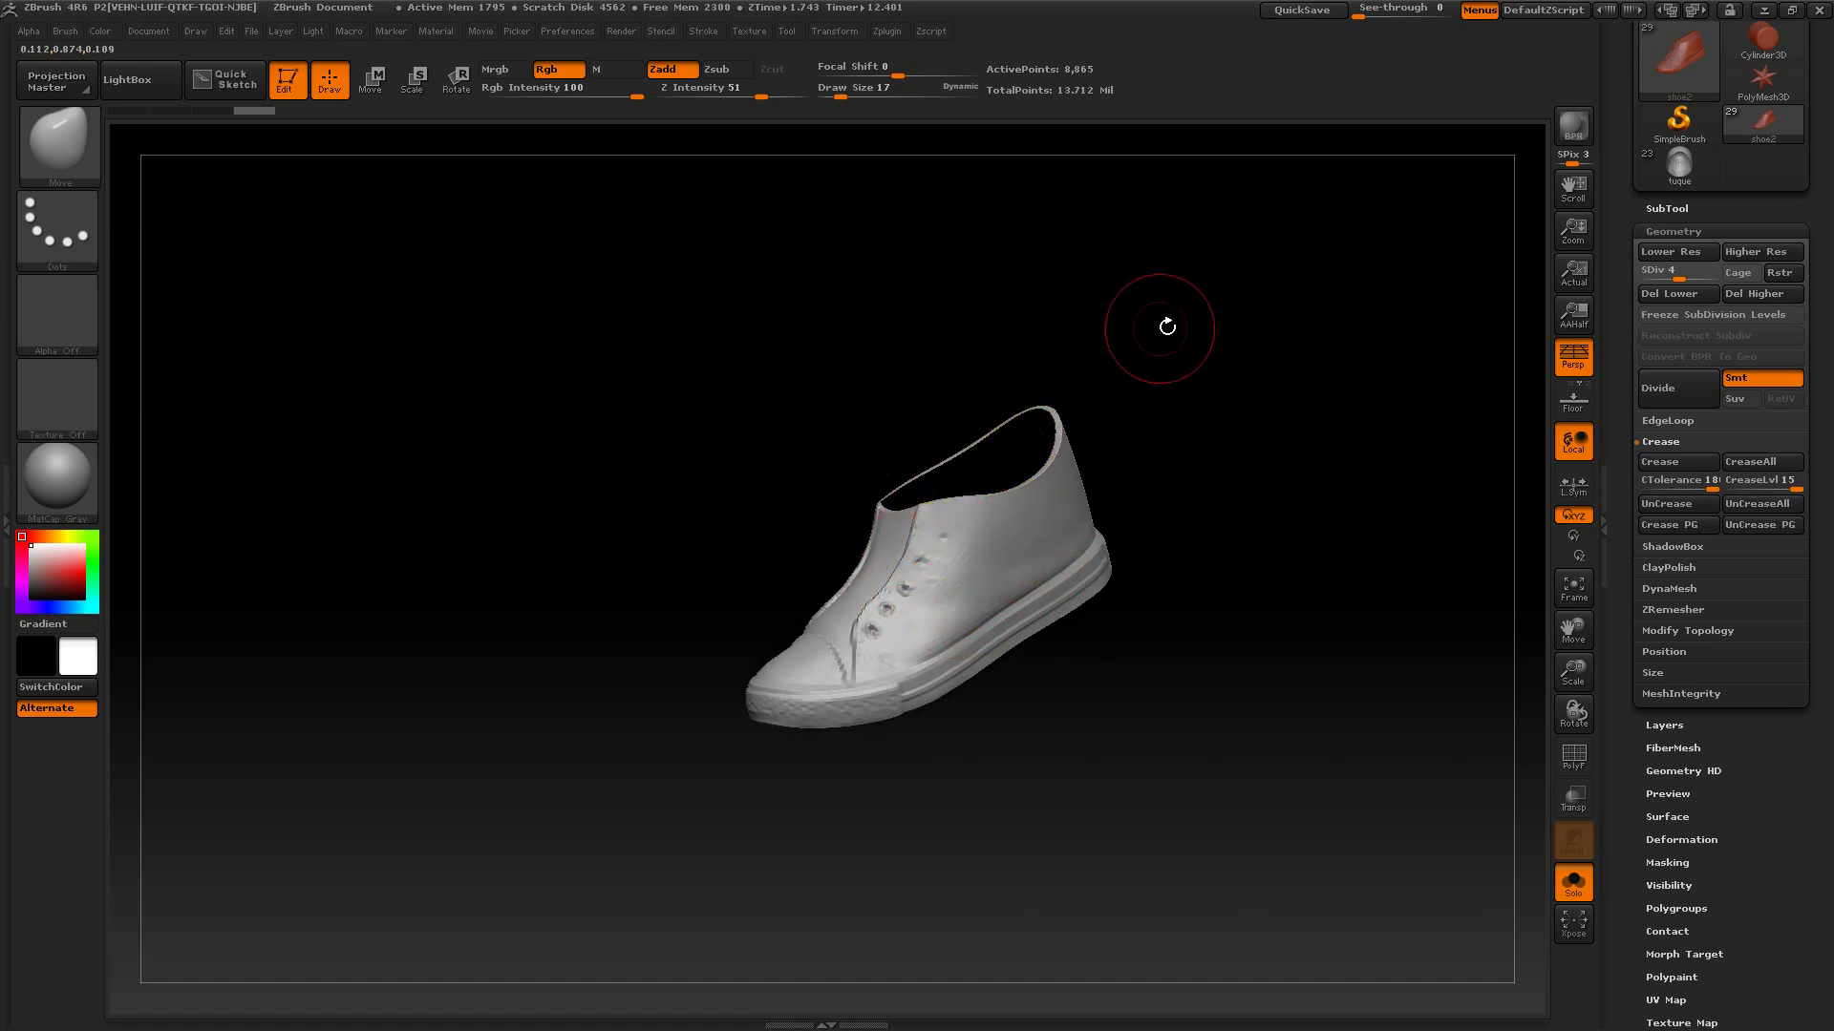
pyautogui.moveTo(1228, 495); pyautogui.dragTo(1404, 450)
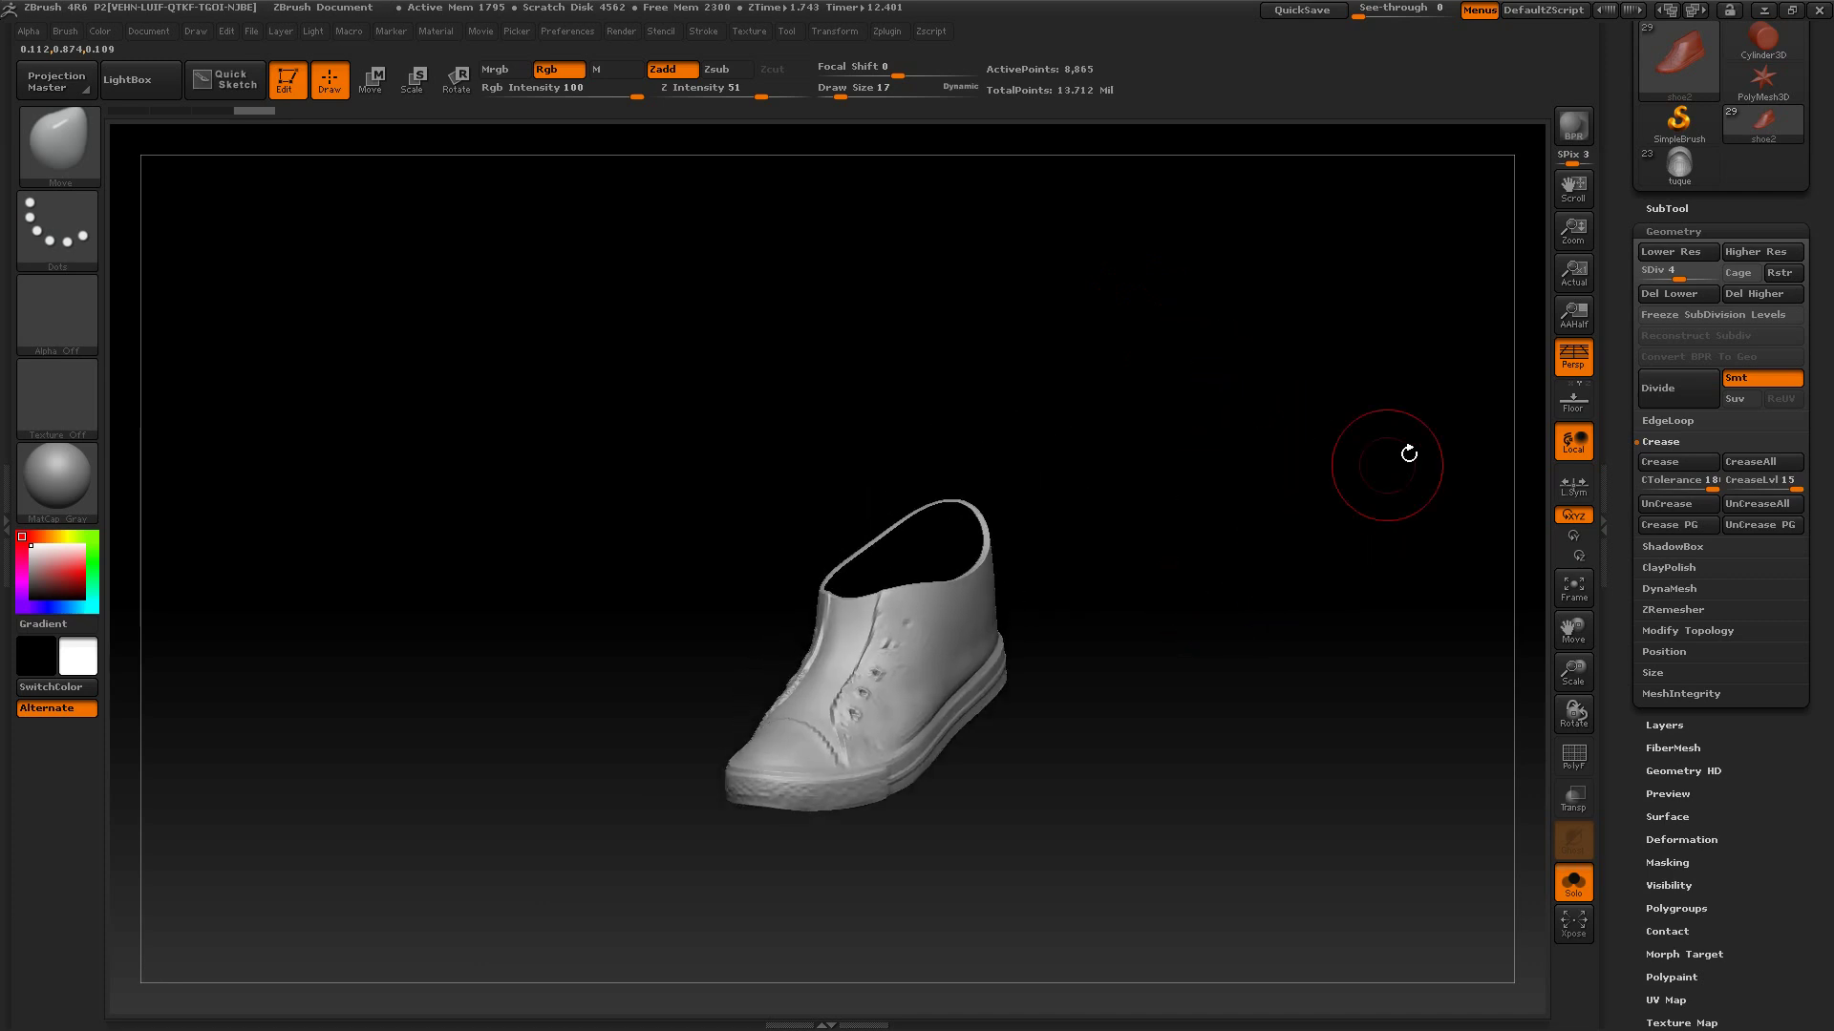
# - Show the shoe at subdivision level 5 and inspect its eyelets, stitching, toe cap and sole edge from both sides
pyautogui.click(1689, 272)
pyautogui.moveTo(1232, 541)
pyautogui.mouseDown()
pyautogui.moveTo(1232, 622)
pyautogui.moveTo(1206, 654)
pyautogui.mouseUp()
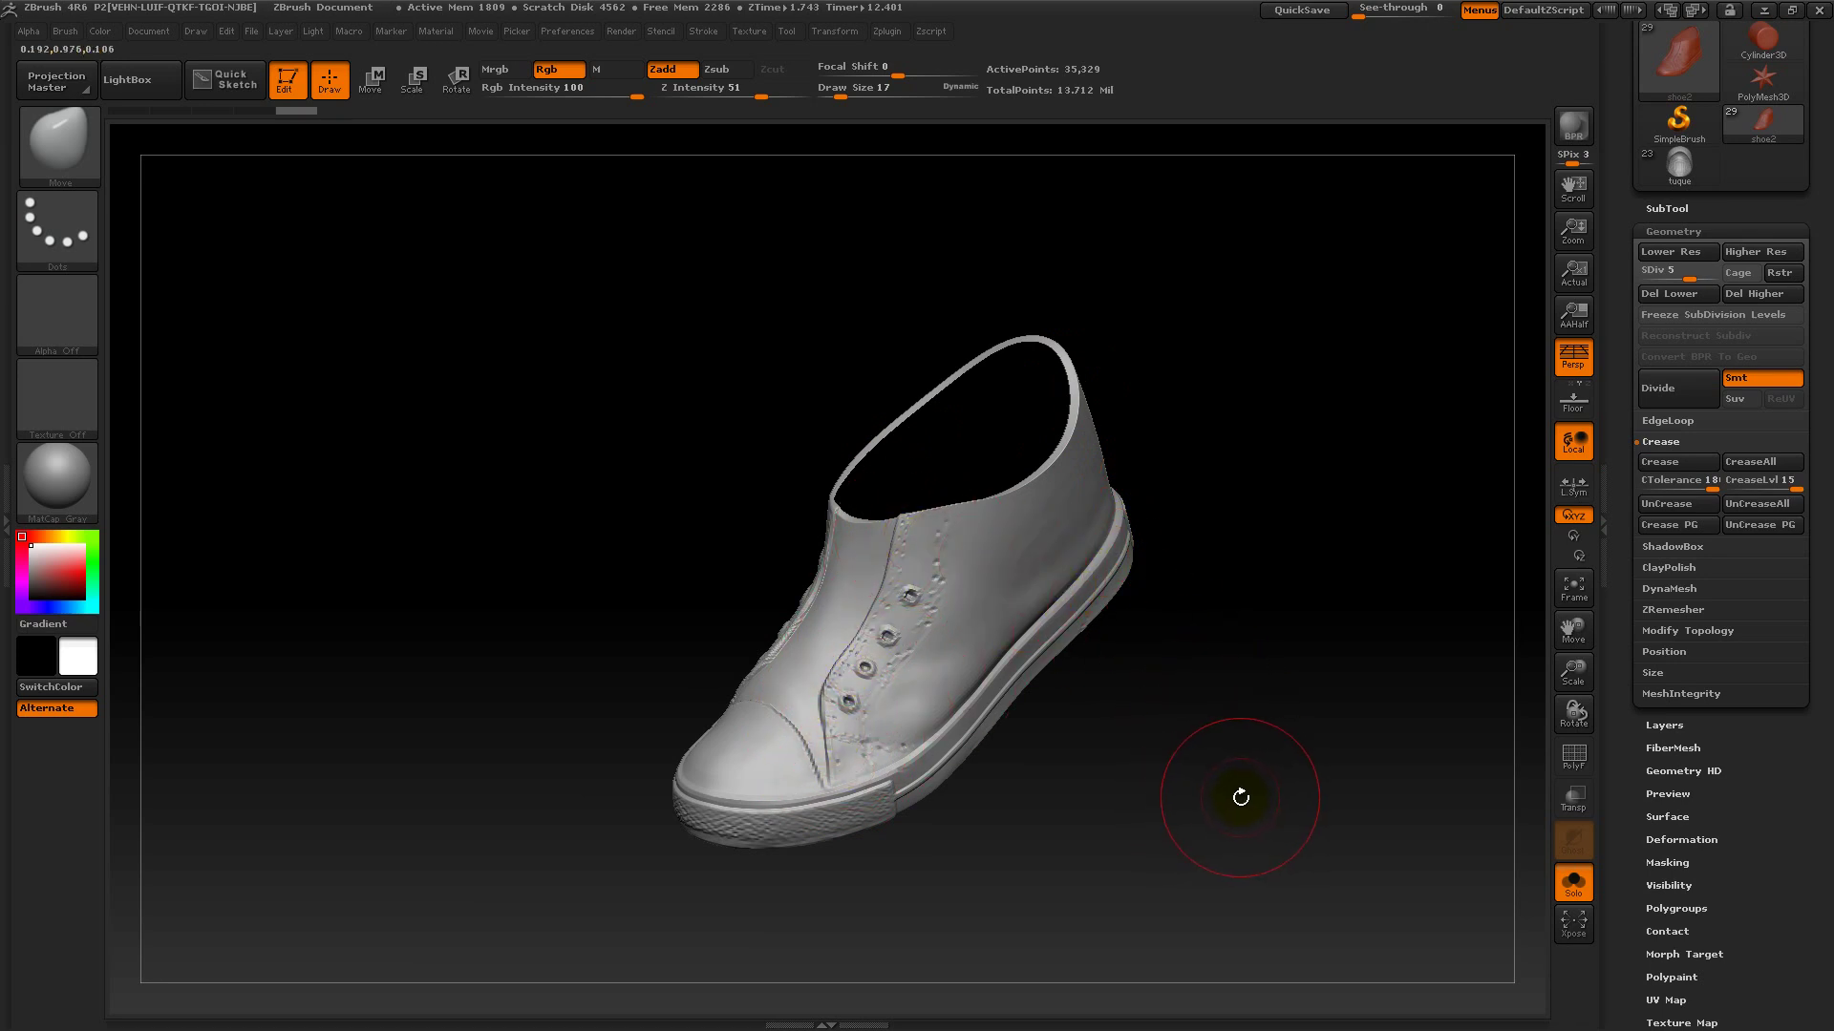
pyautogui.moveTo(1181, 821); pyautogui.dragTo(1172, 792)
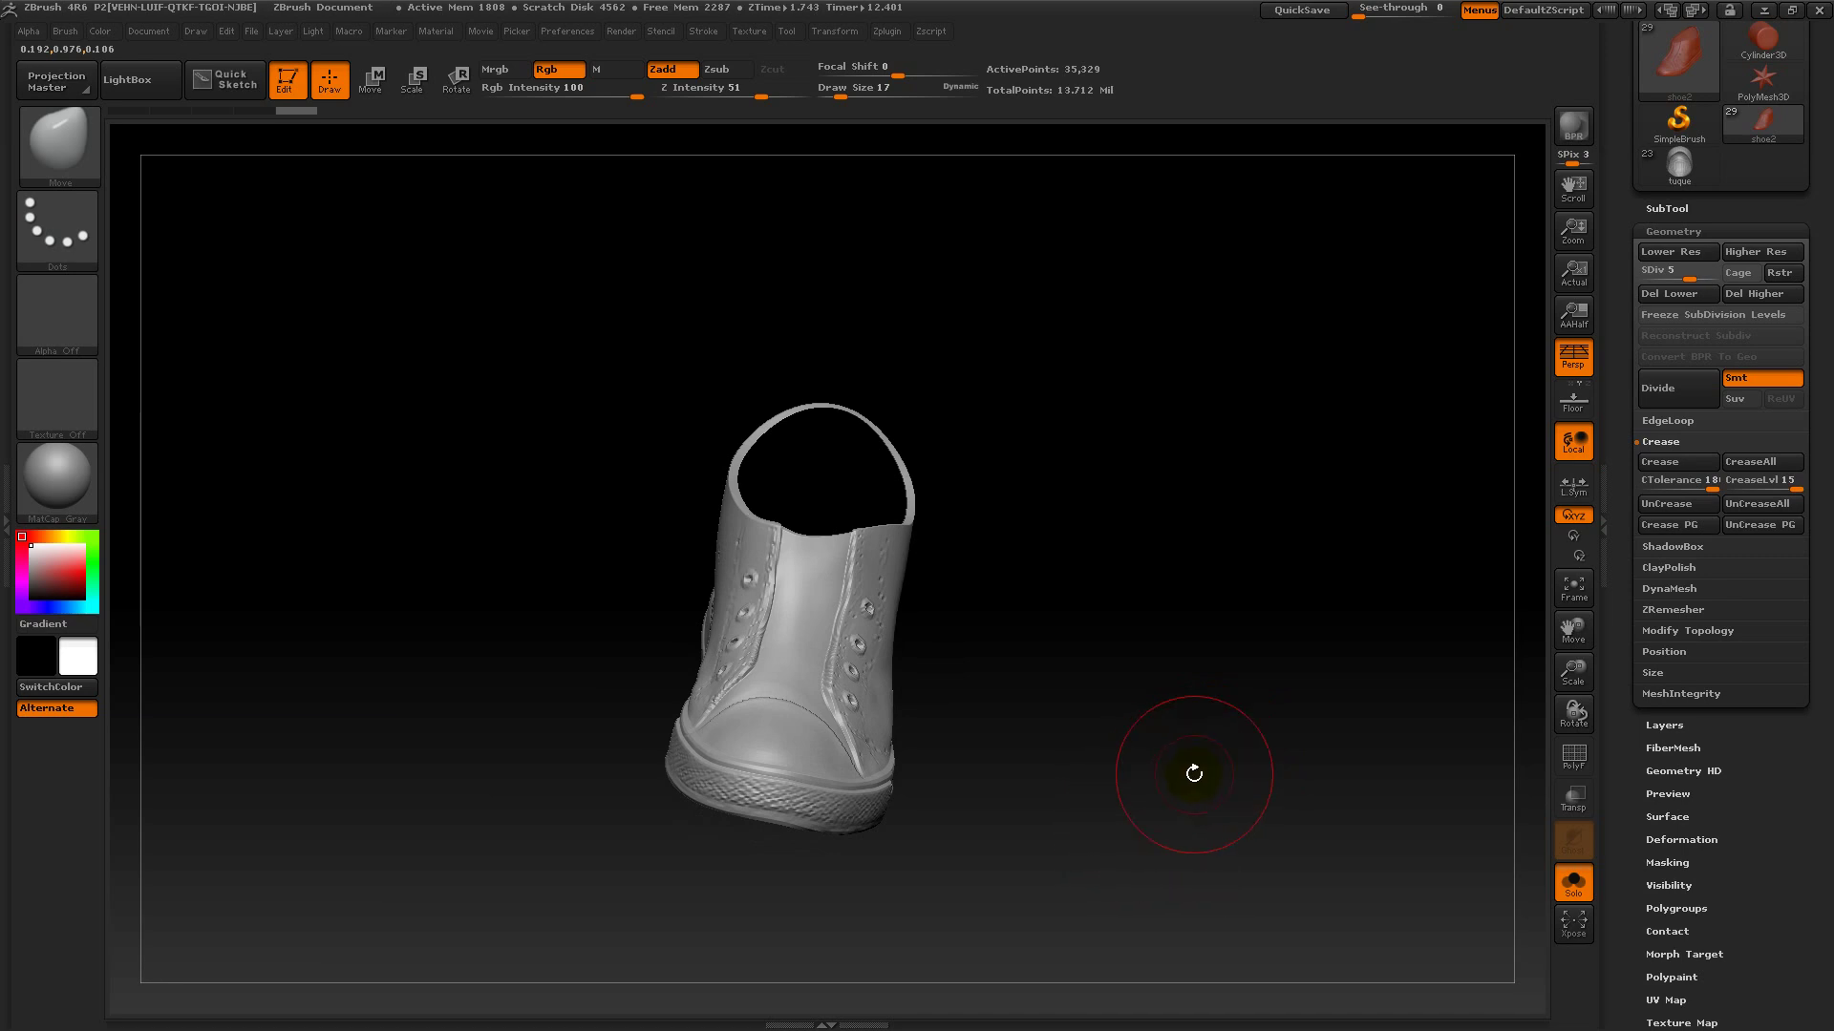
pyautogui.moveTo(1194, 773); pyautogui.dragTo(1175, 765)
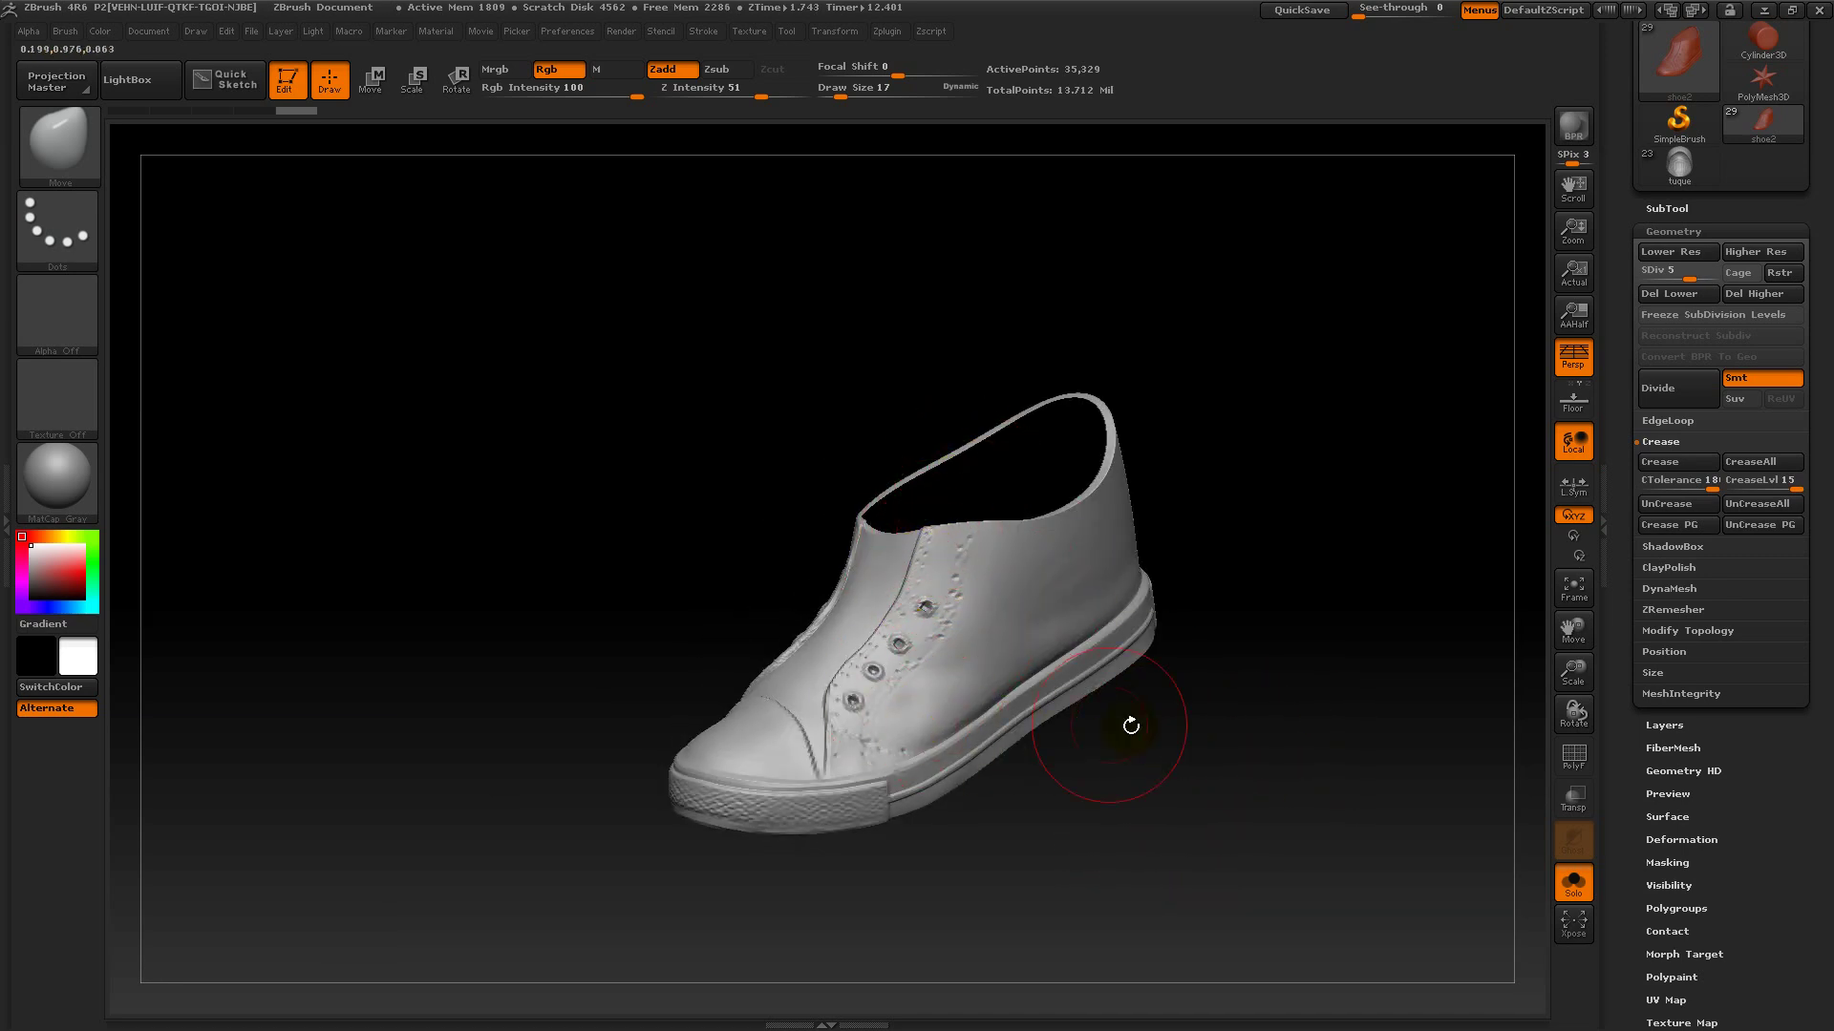
pyautogui.moveTo(1163, 827); pyautogui.dragTo(1380, 574)
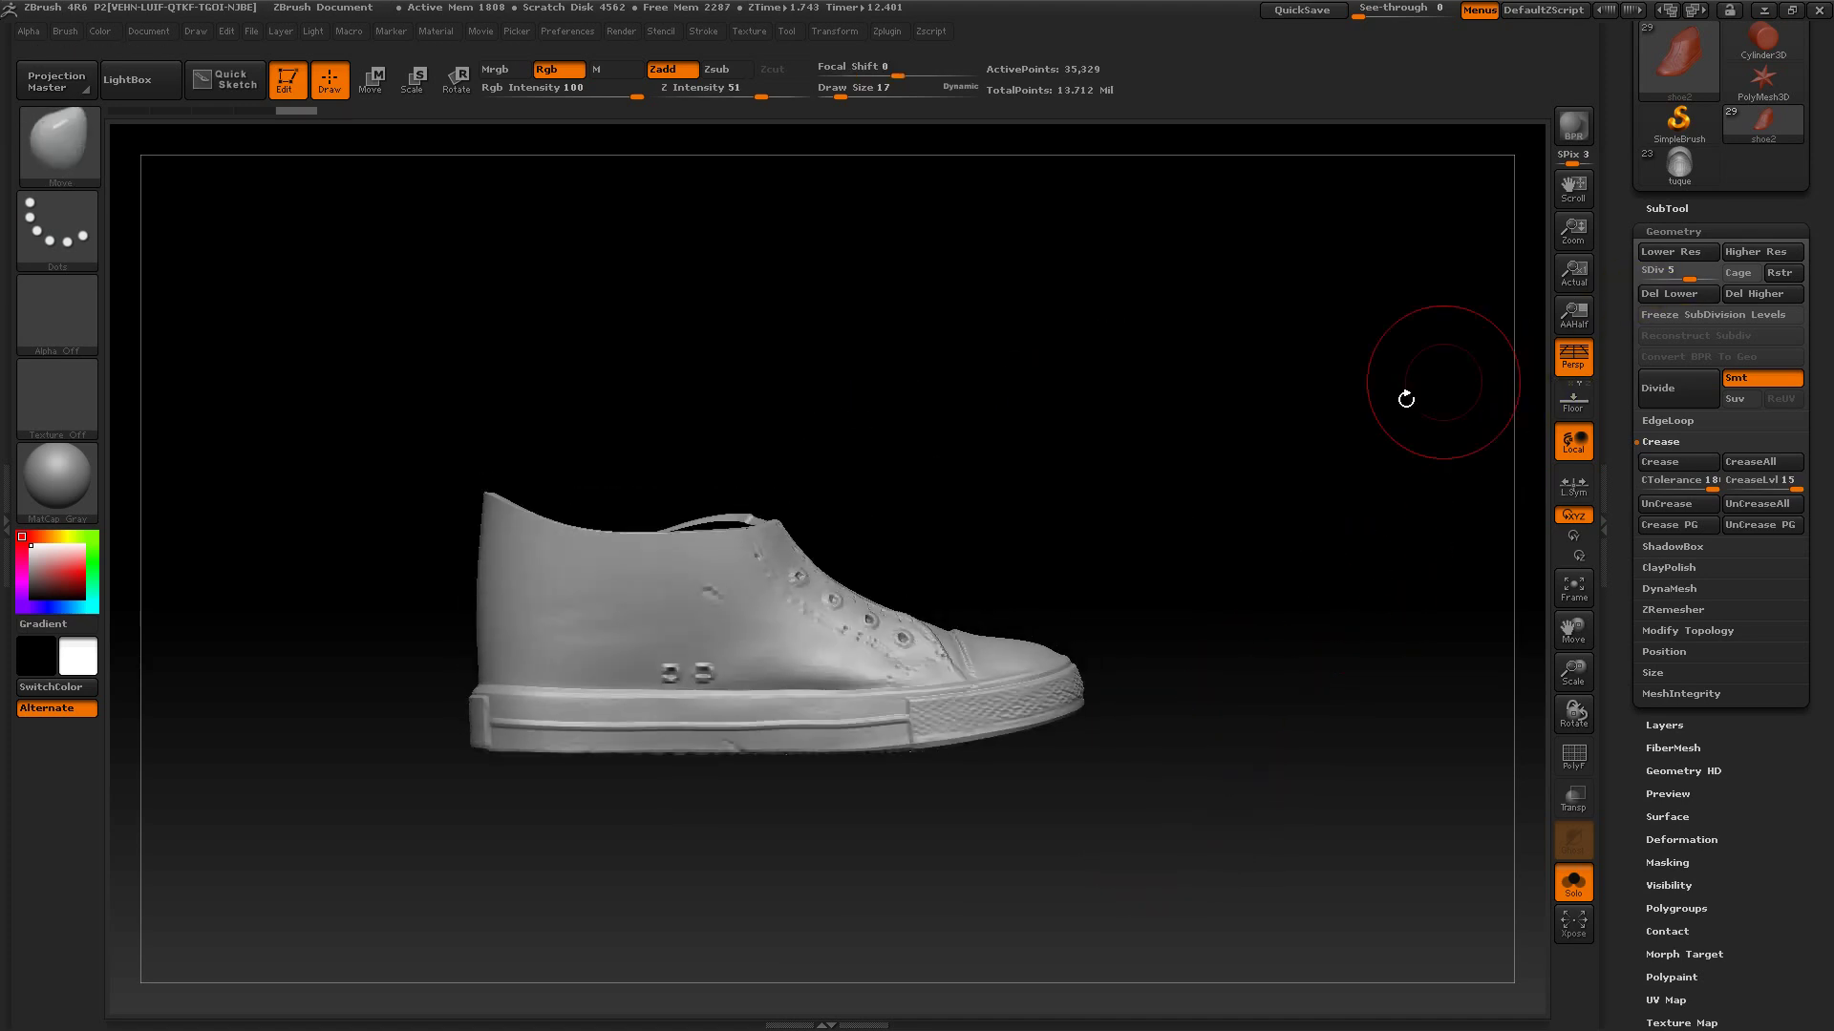
pyautogui.moveTo(1169, 508); pyautogui.dragTo(1097, 561)
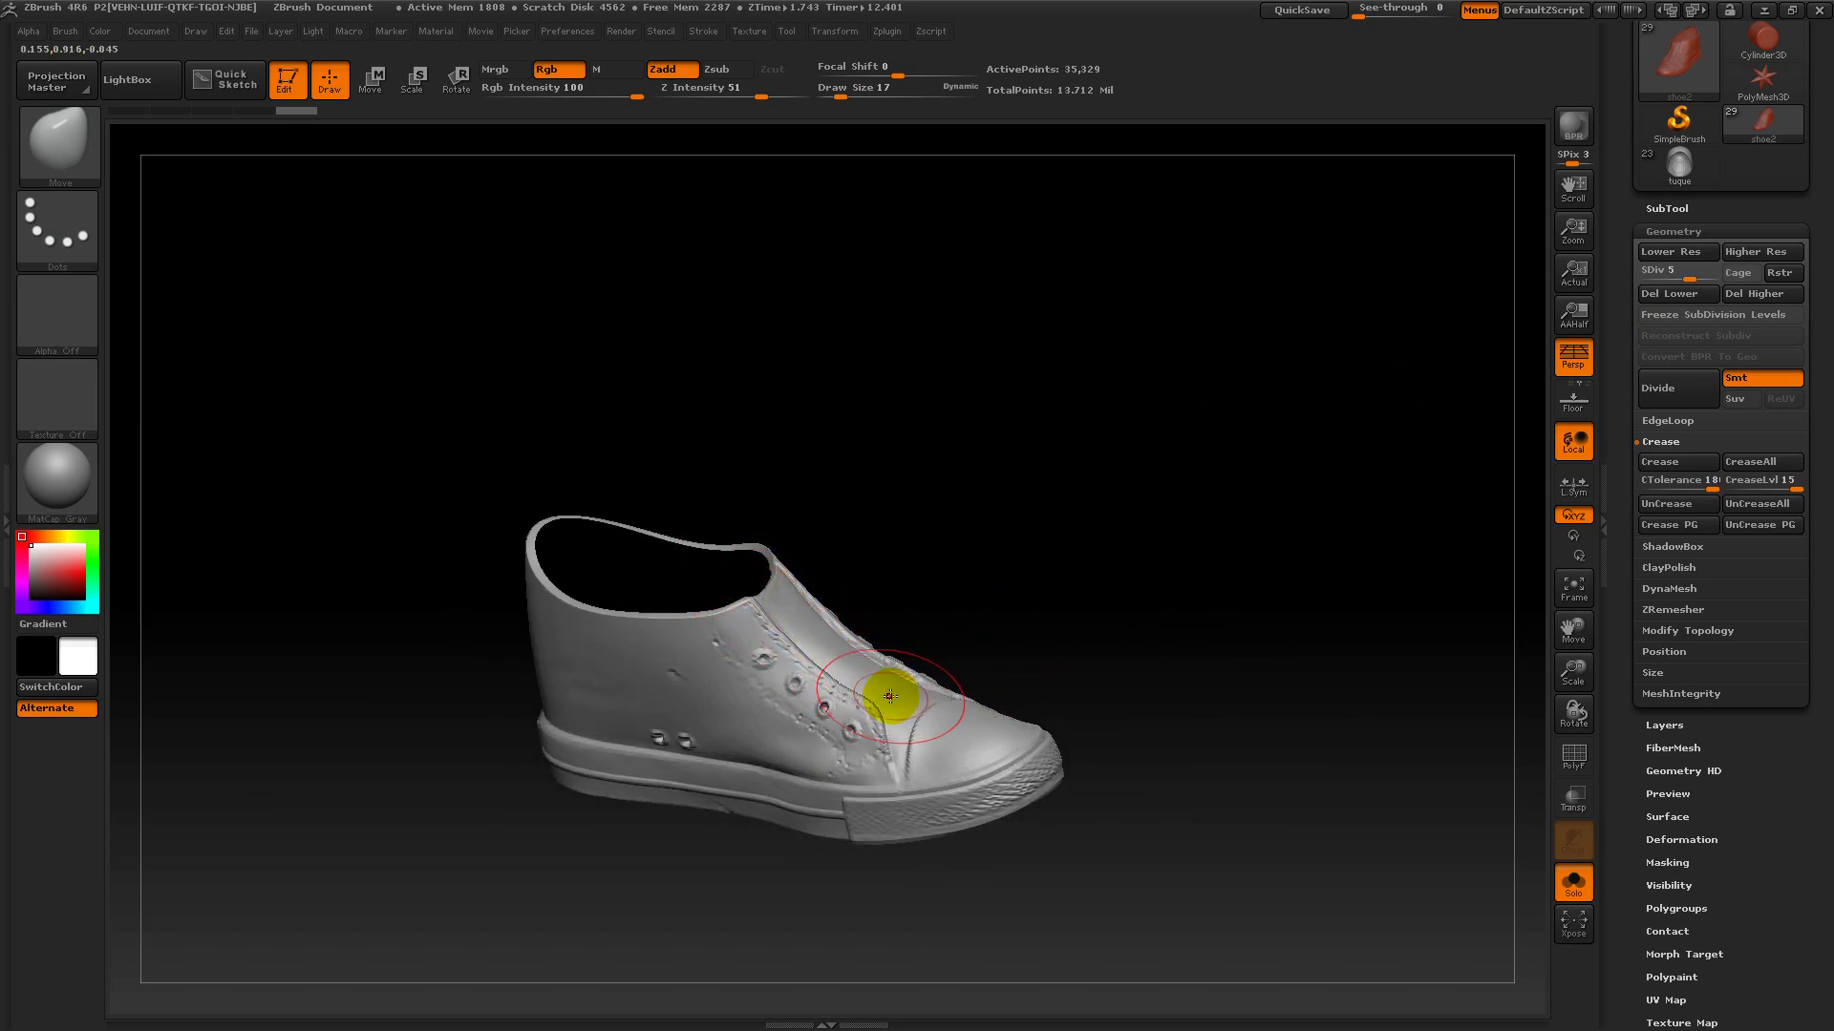
pyautogui.moveTo(896, 698); pyautogui.dragTo(938, 656)
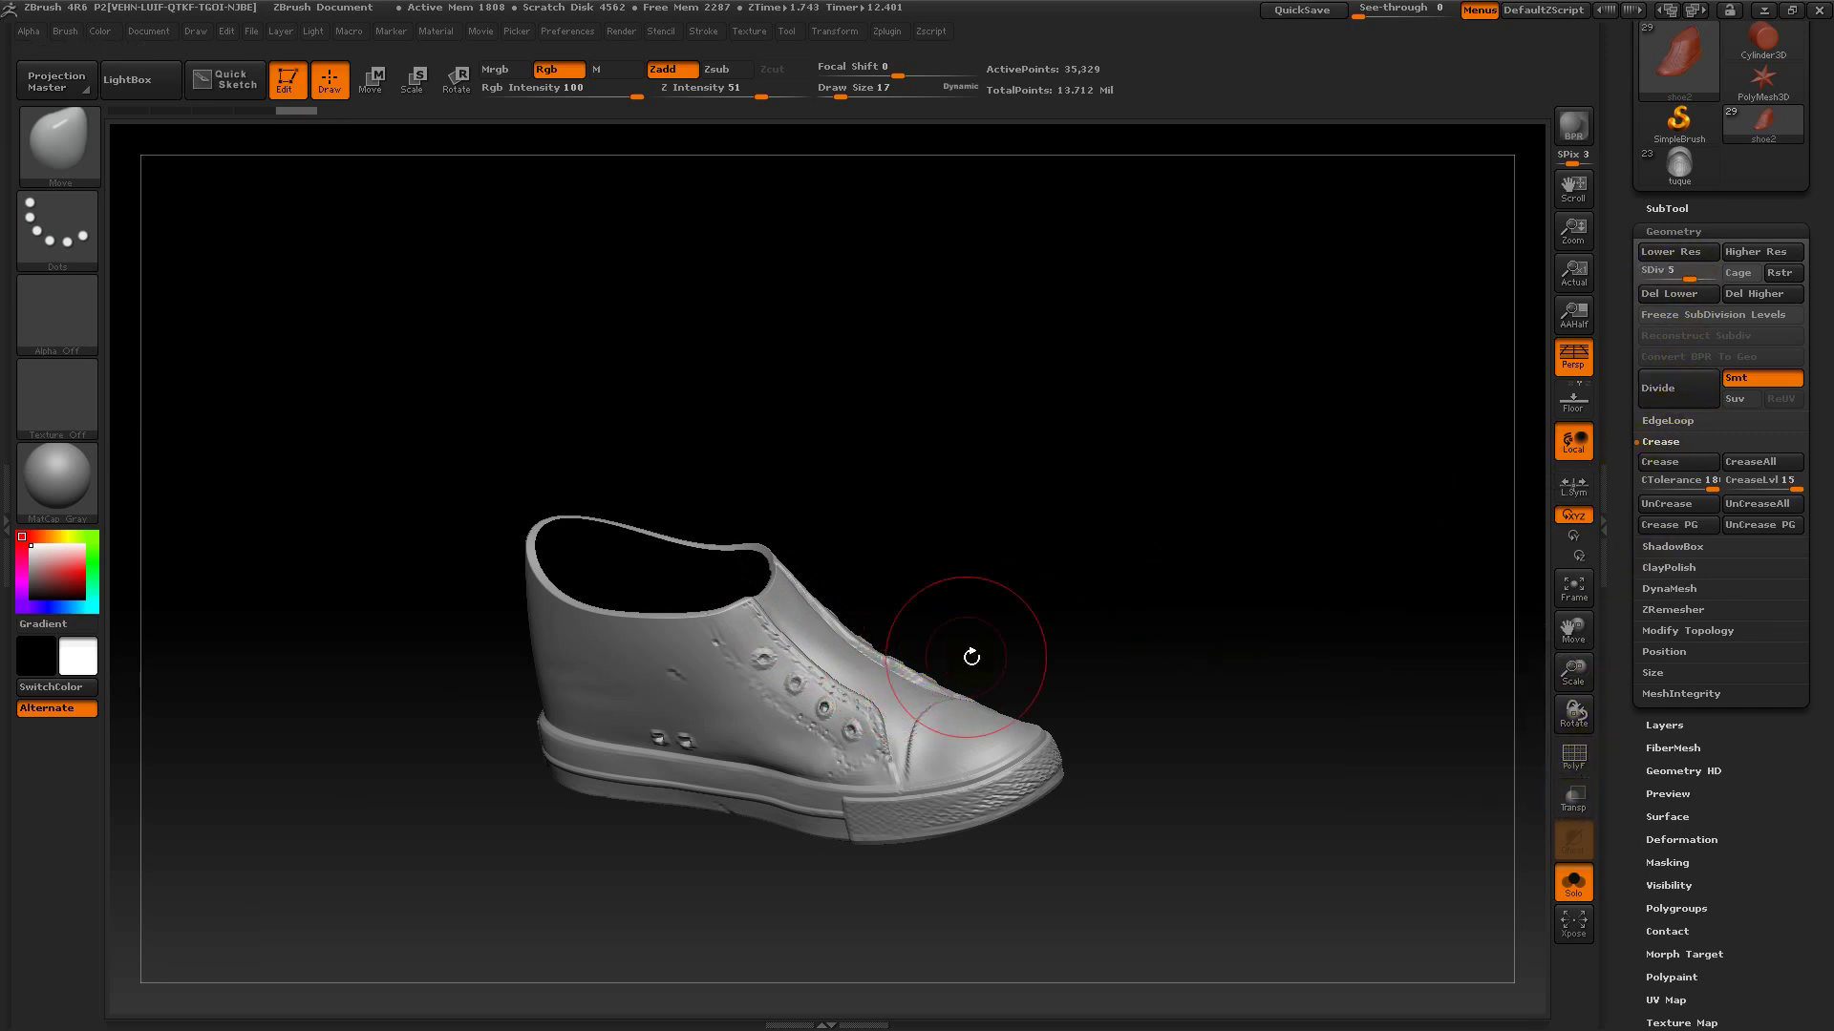
pyautogui.moveTo(995, 560); pyautogui.dragTo(715, 659)
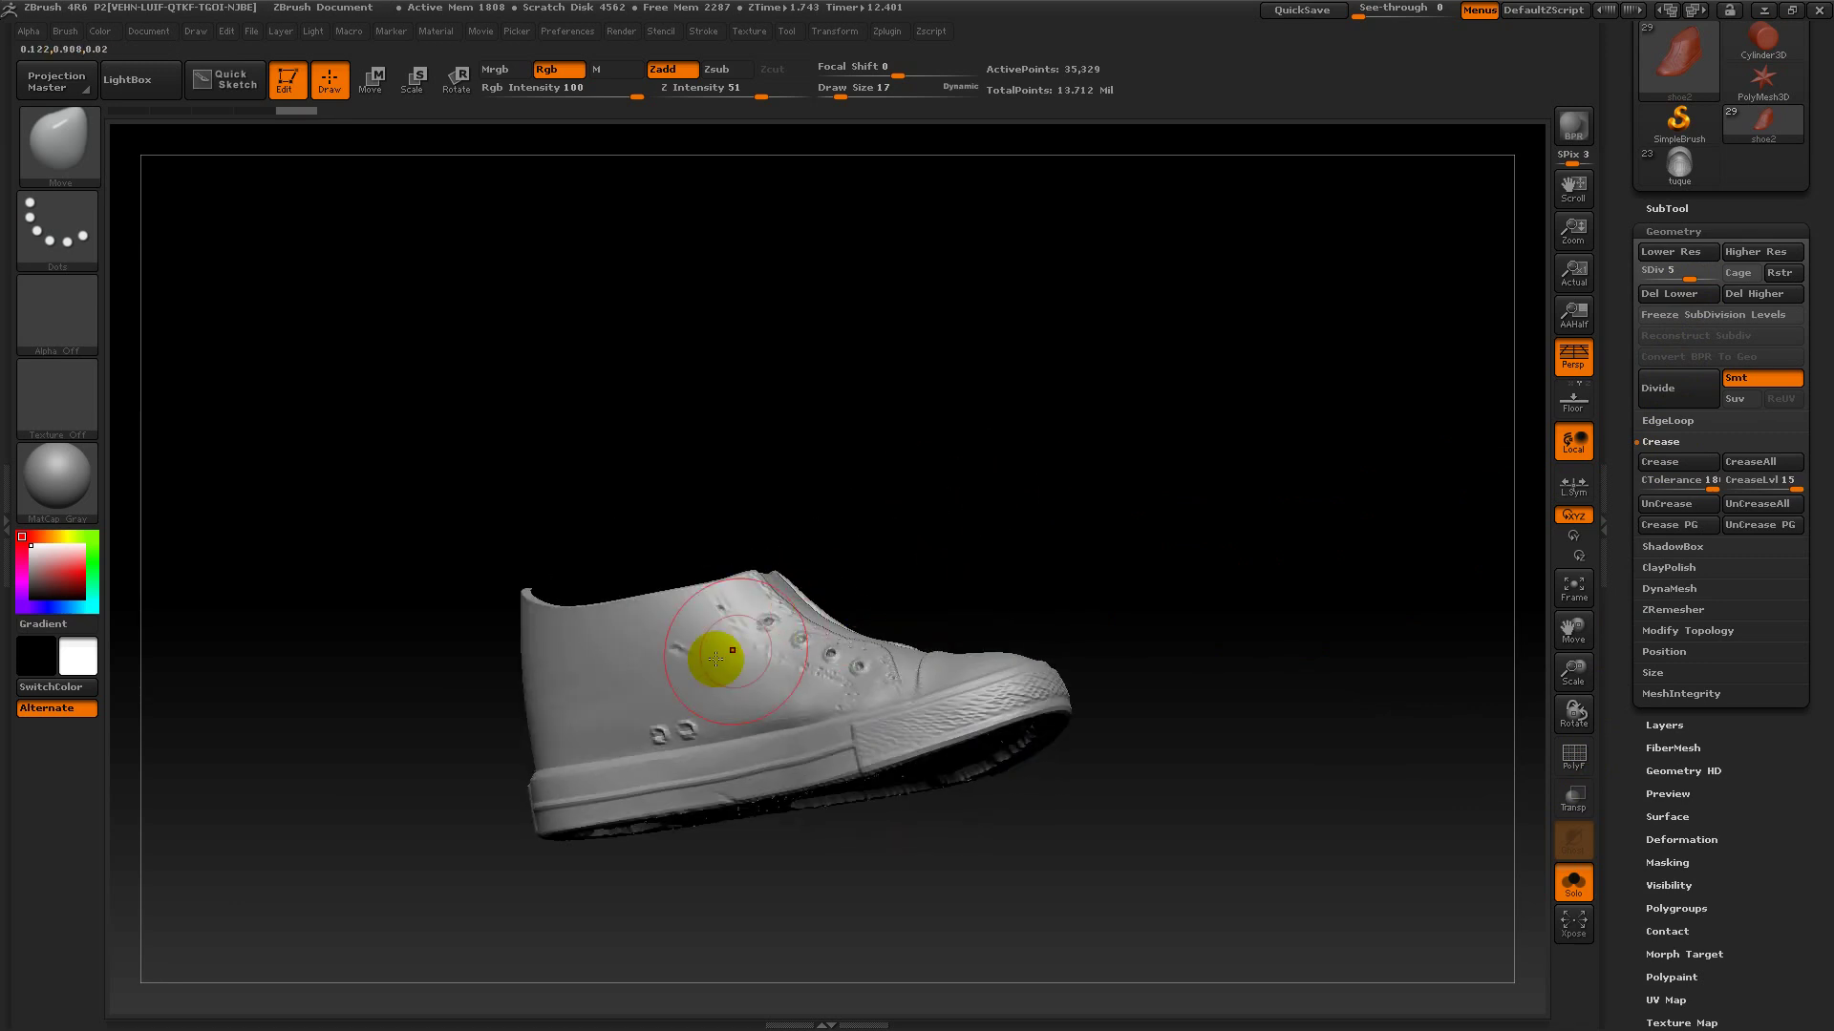
pyautogui.moveTo(1015, 516); pyautogui.dragTo(1101, 569)
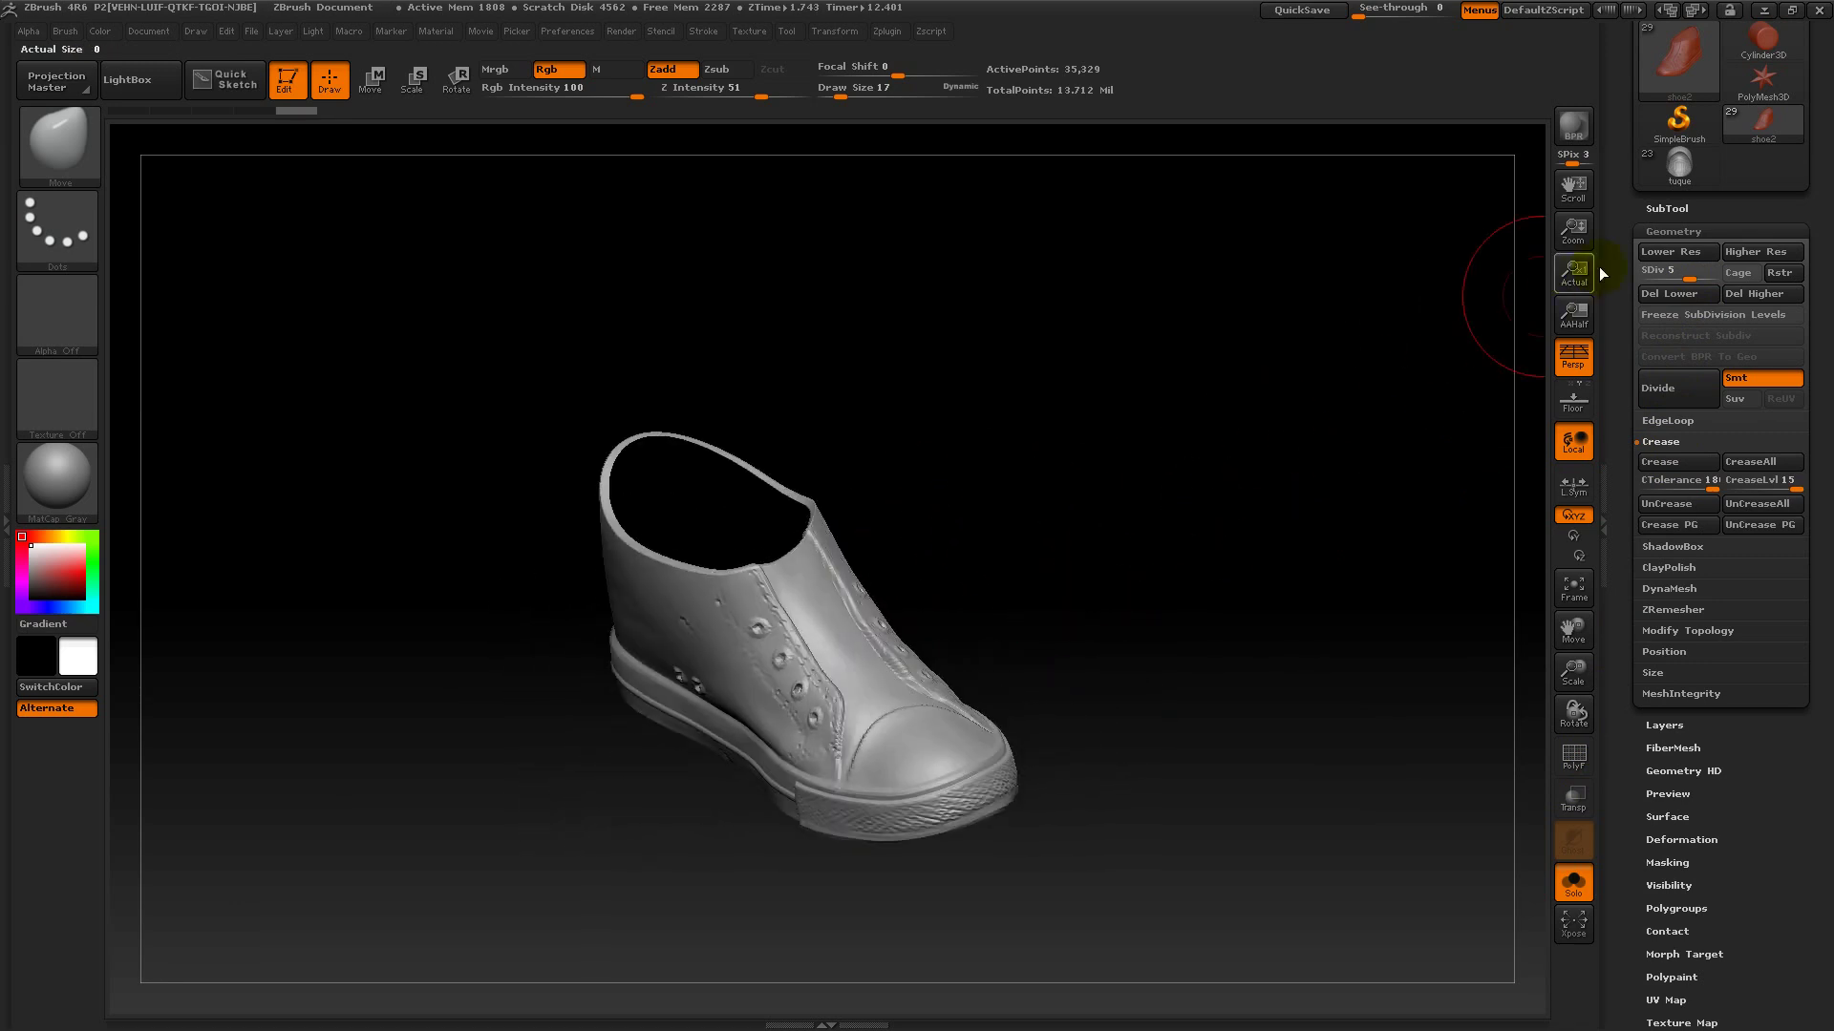
# - Raise the shoe to subdivision level 6, checking its polygroups with the polyframe and its detail down to the sole tread
pyautogui.click(1689, 277)
pyautogui.moveTo(1182, 409); pyautogui.dragTo(636, 410)
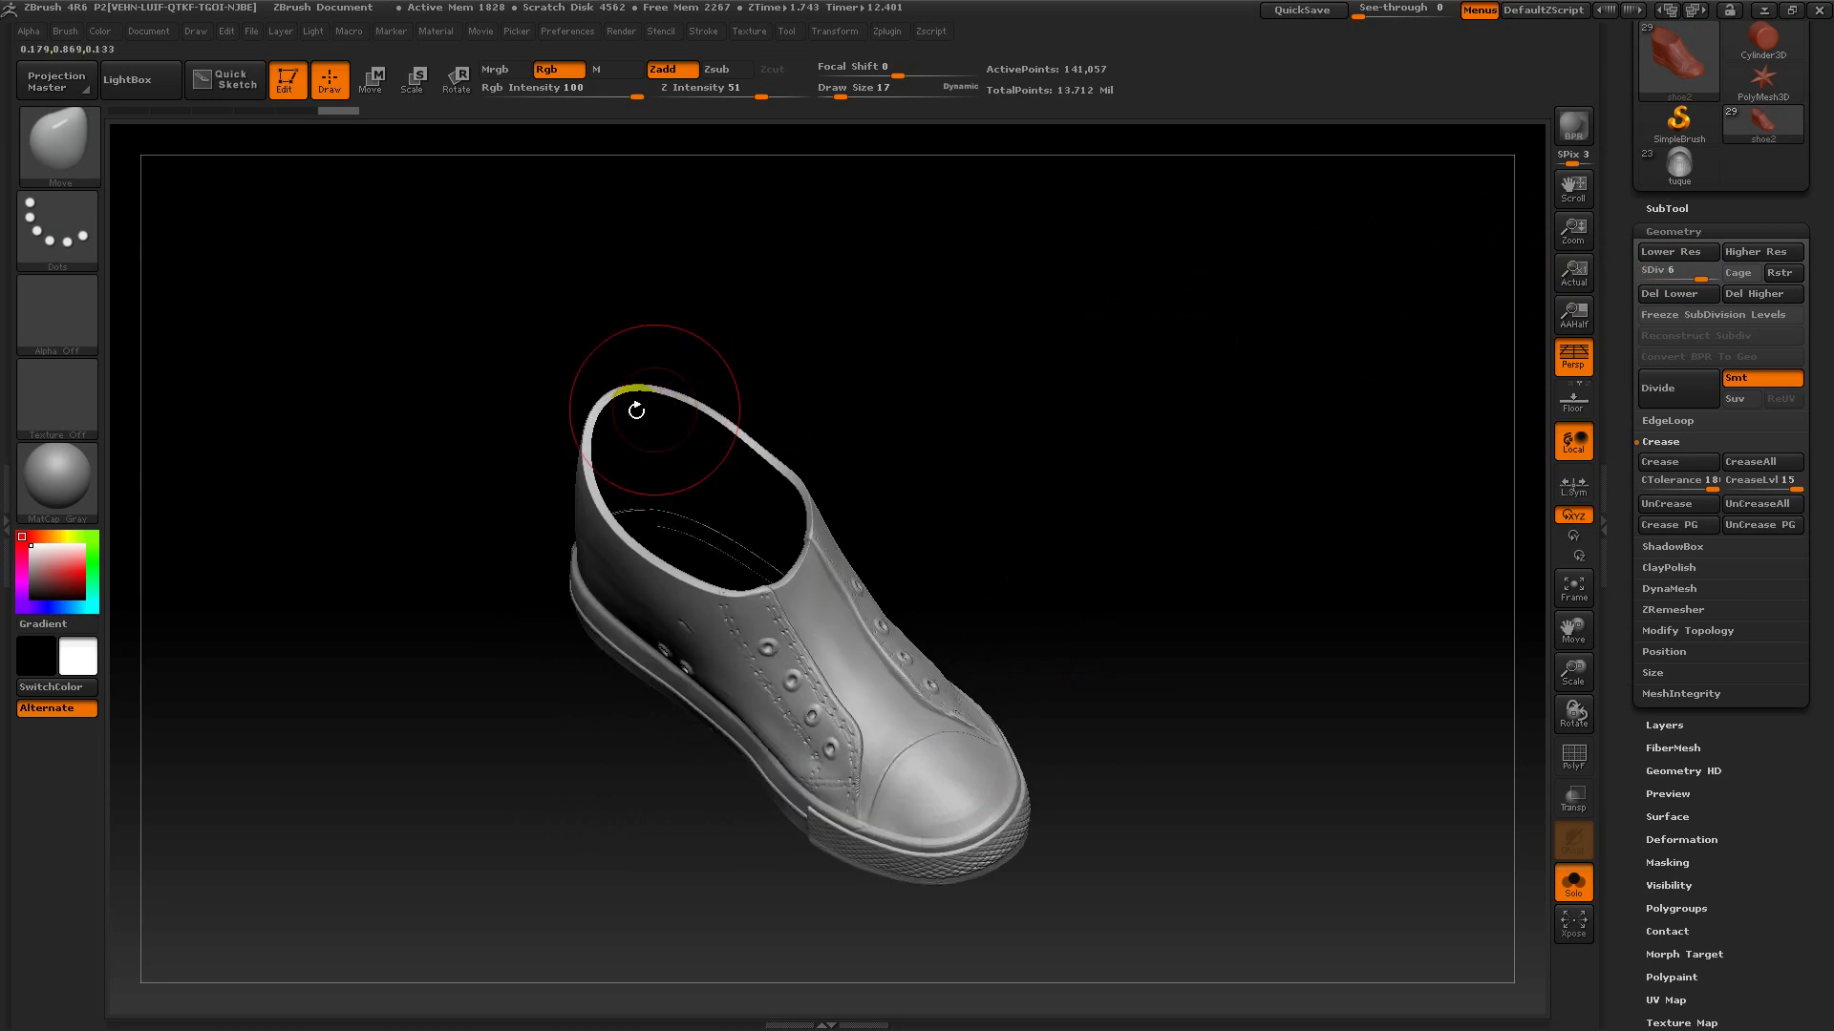
pyautogui.keyDown('alt'); pyautogui.moveTo(924, 404); pyautogui.dragTo(1018, 508); pyautogui.keyUp('alt')
pyautogui.click(1571, 759)
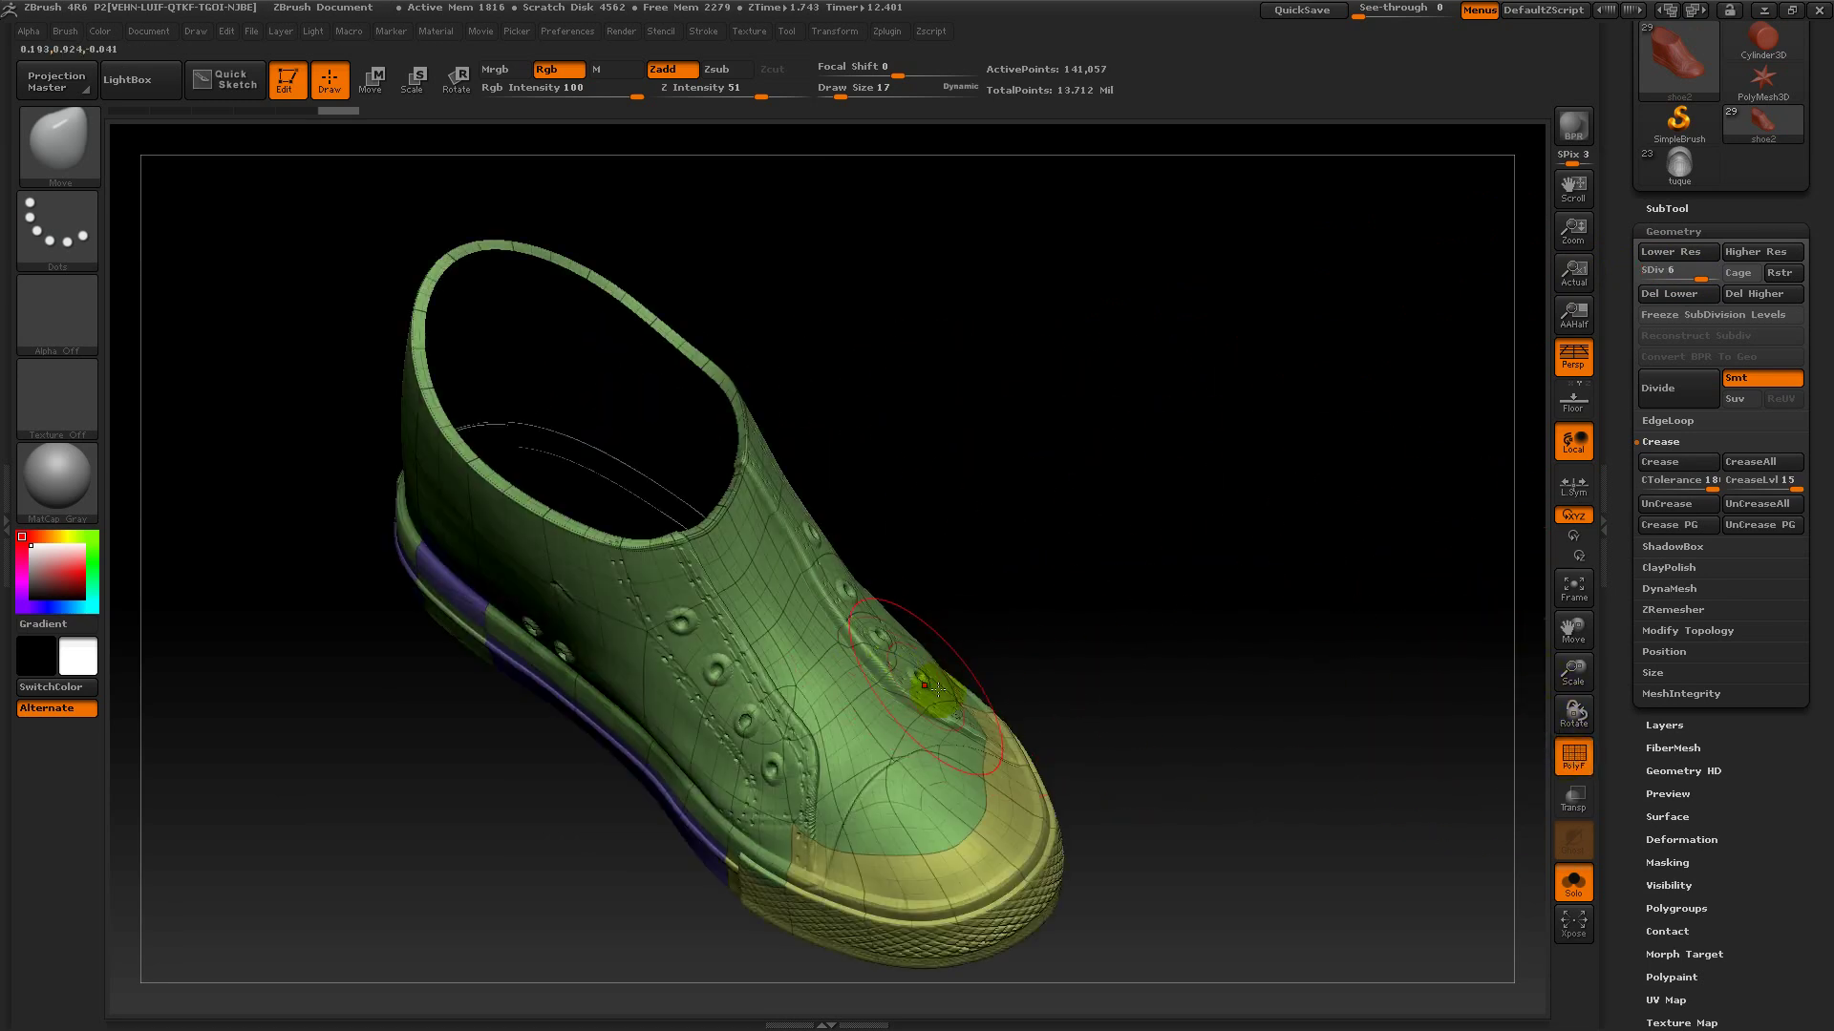
pyautogui.click(1572, 764)
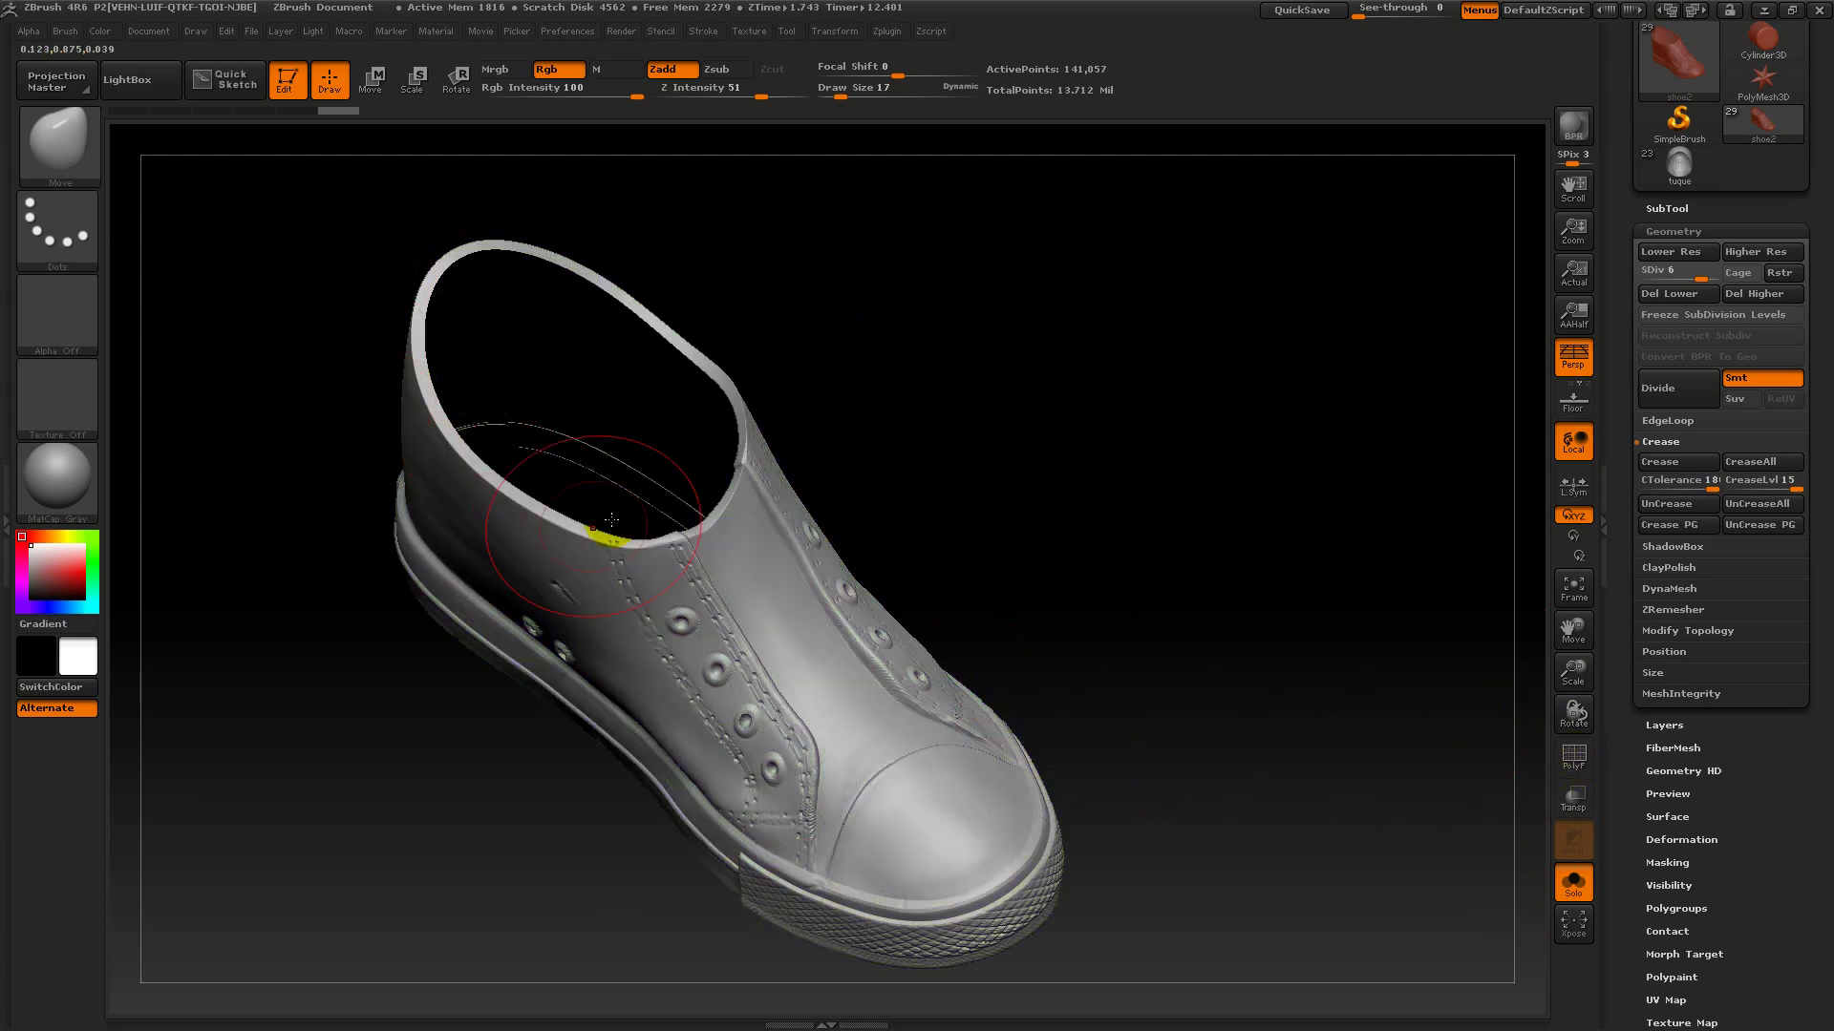
pyautogui.moveTo(1116, 424); pyautogui.dragTo(892, 593)
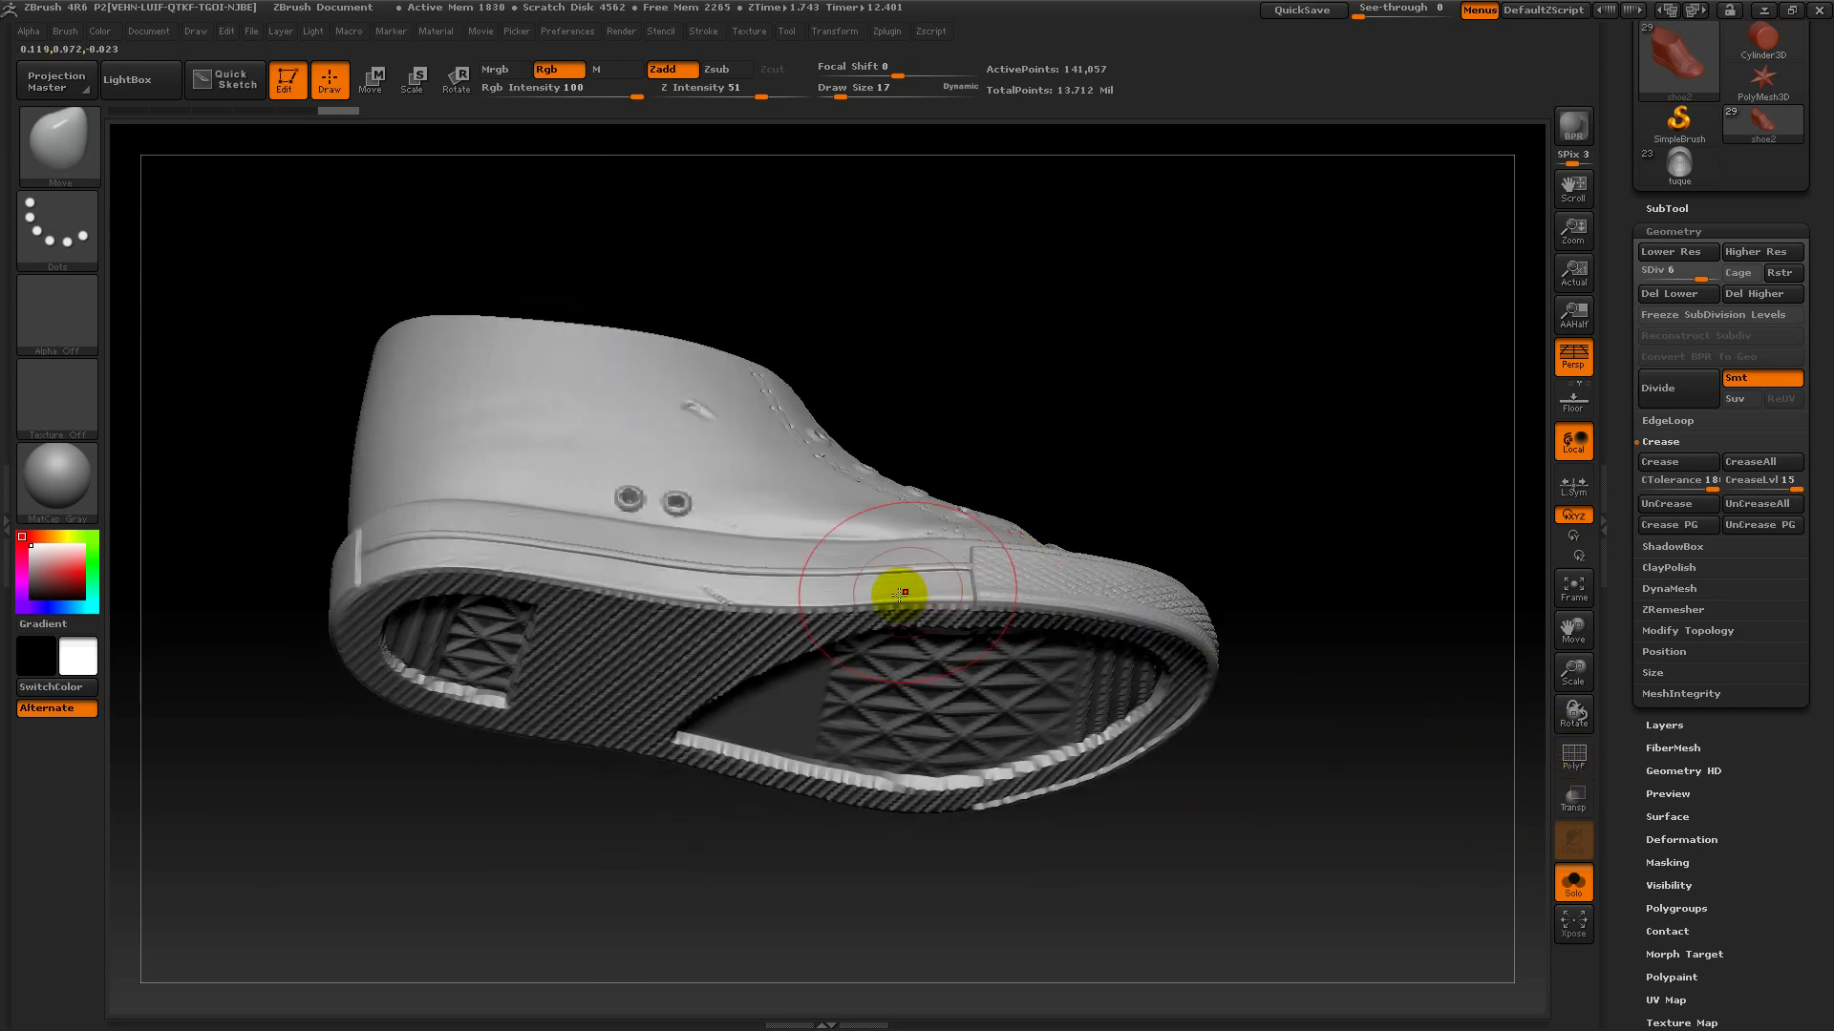
pyautogui.moveTo(608, 897); pyautogui.dragTo(598, 805)
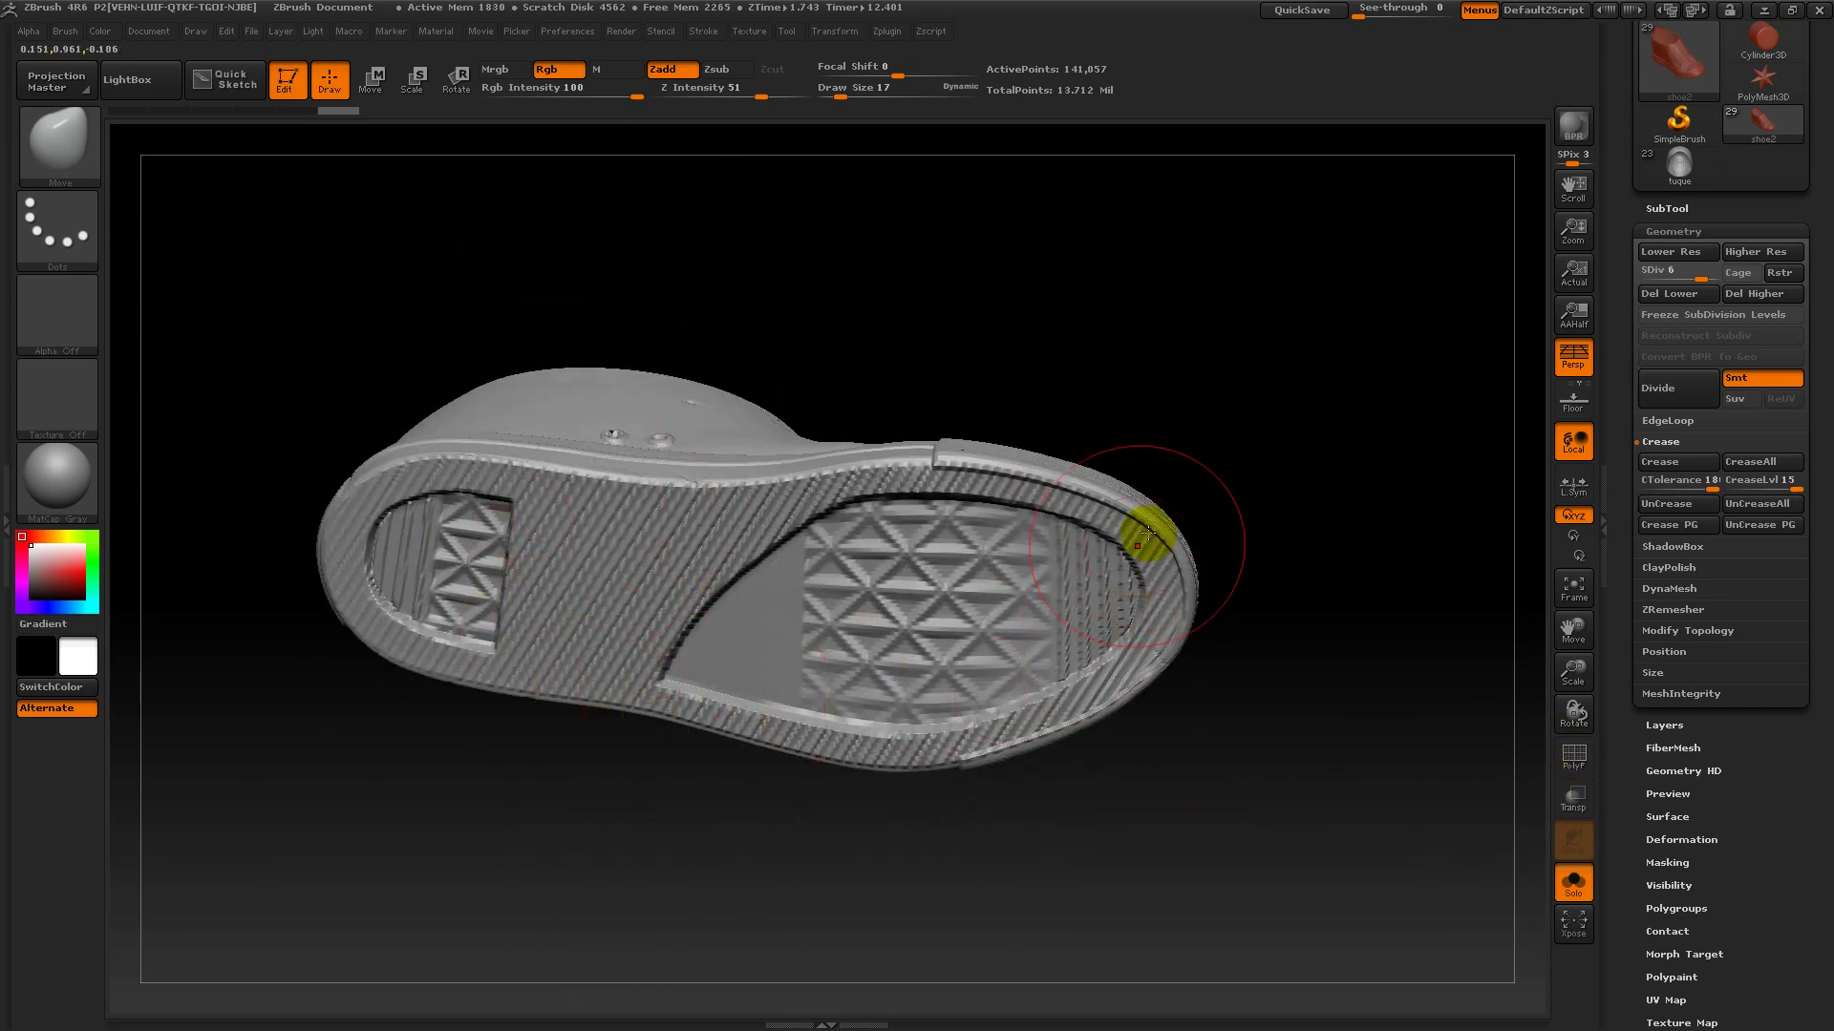
# - Raise the shoe to subdivision level 7 and inspect the sole tread and side of the shoe
pyautogui.moveTo(1482, 466); pyautogui.dragTo(1546, 447)
pyautogui.moveTo(1707, 274); pyautogui.dragTo(1716, 275)
pyautogui.moveTo(1341, 483); pyautogui.dragTo(1293, 430)
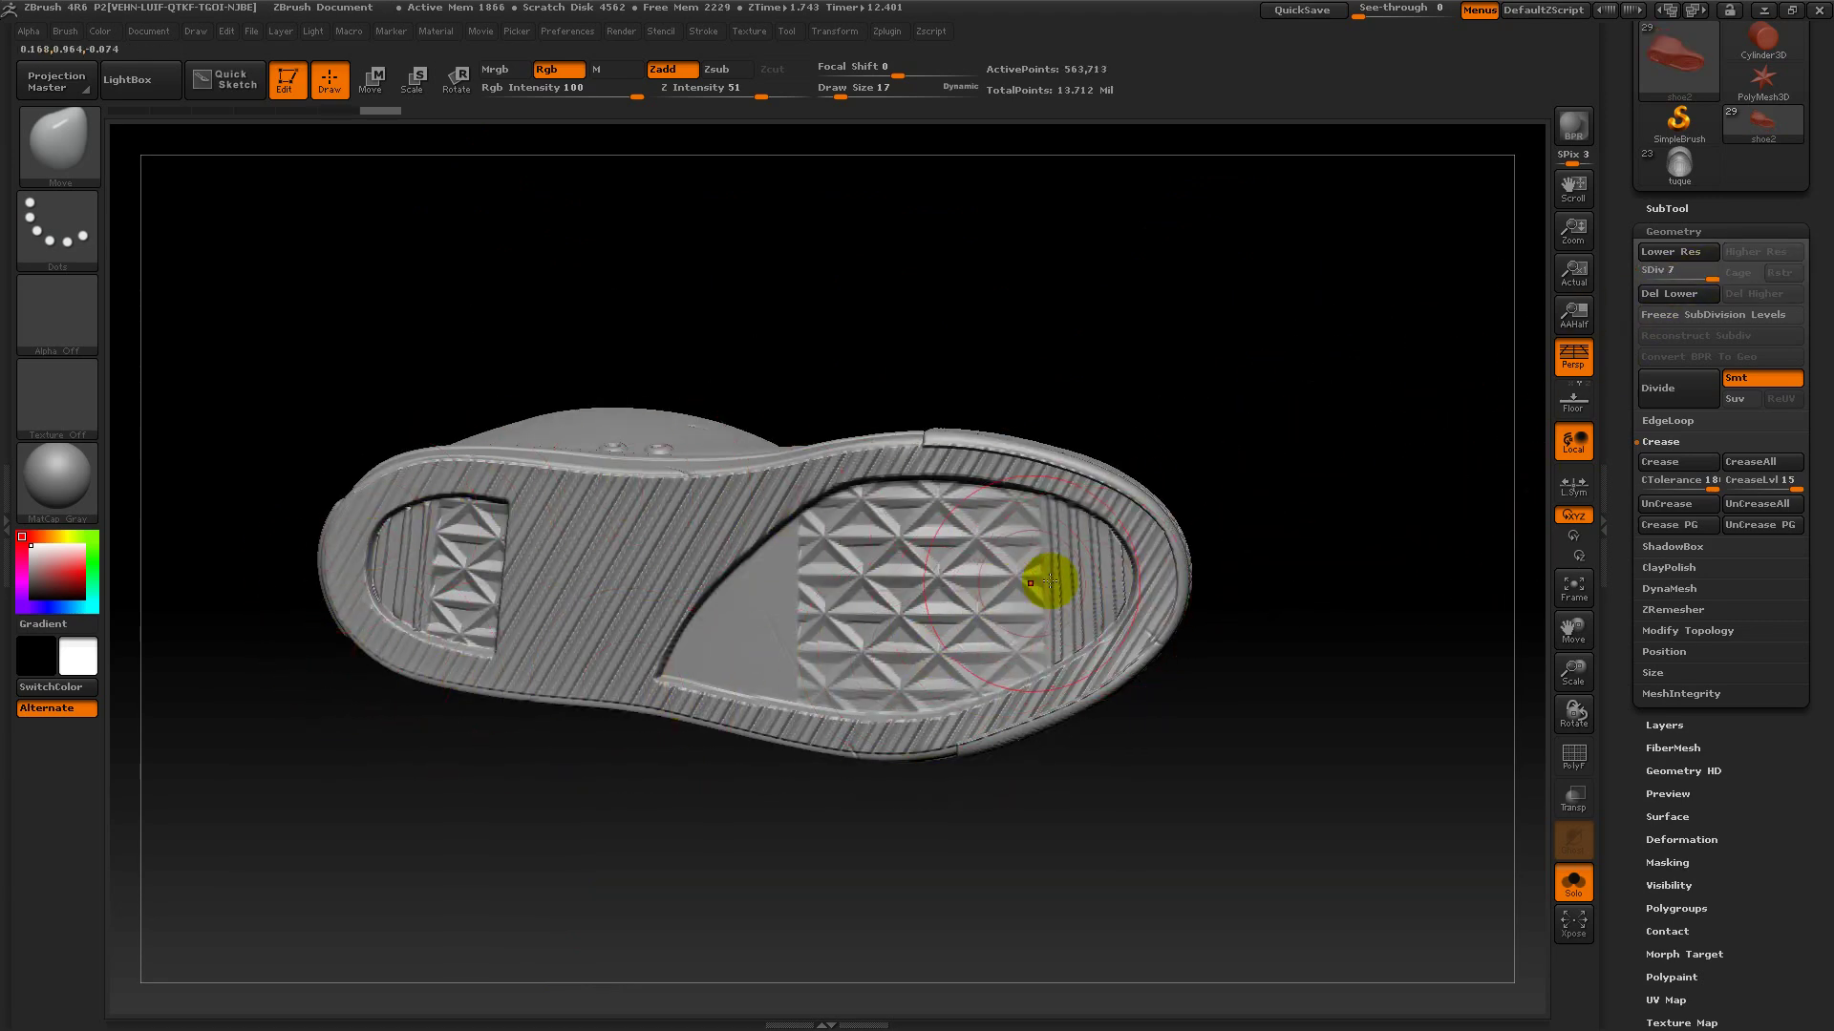
pyautogui.keyDown('alt'); pyautogui.moveTo(1265, 602); pyautogui.dragTo(1325, 617); pyautogui.keyUp('alt')
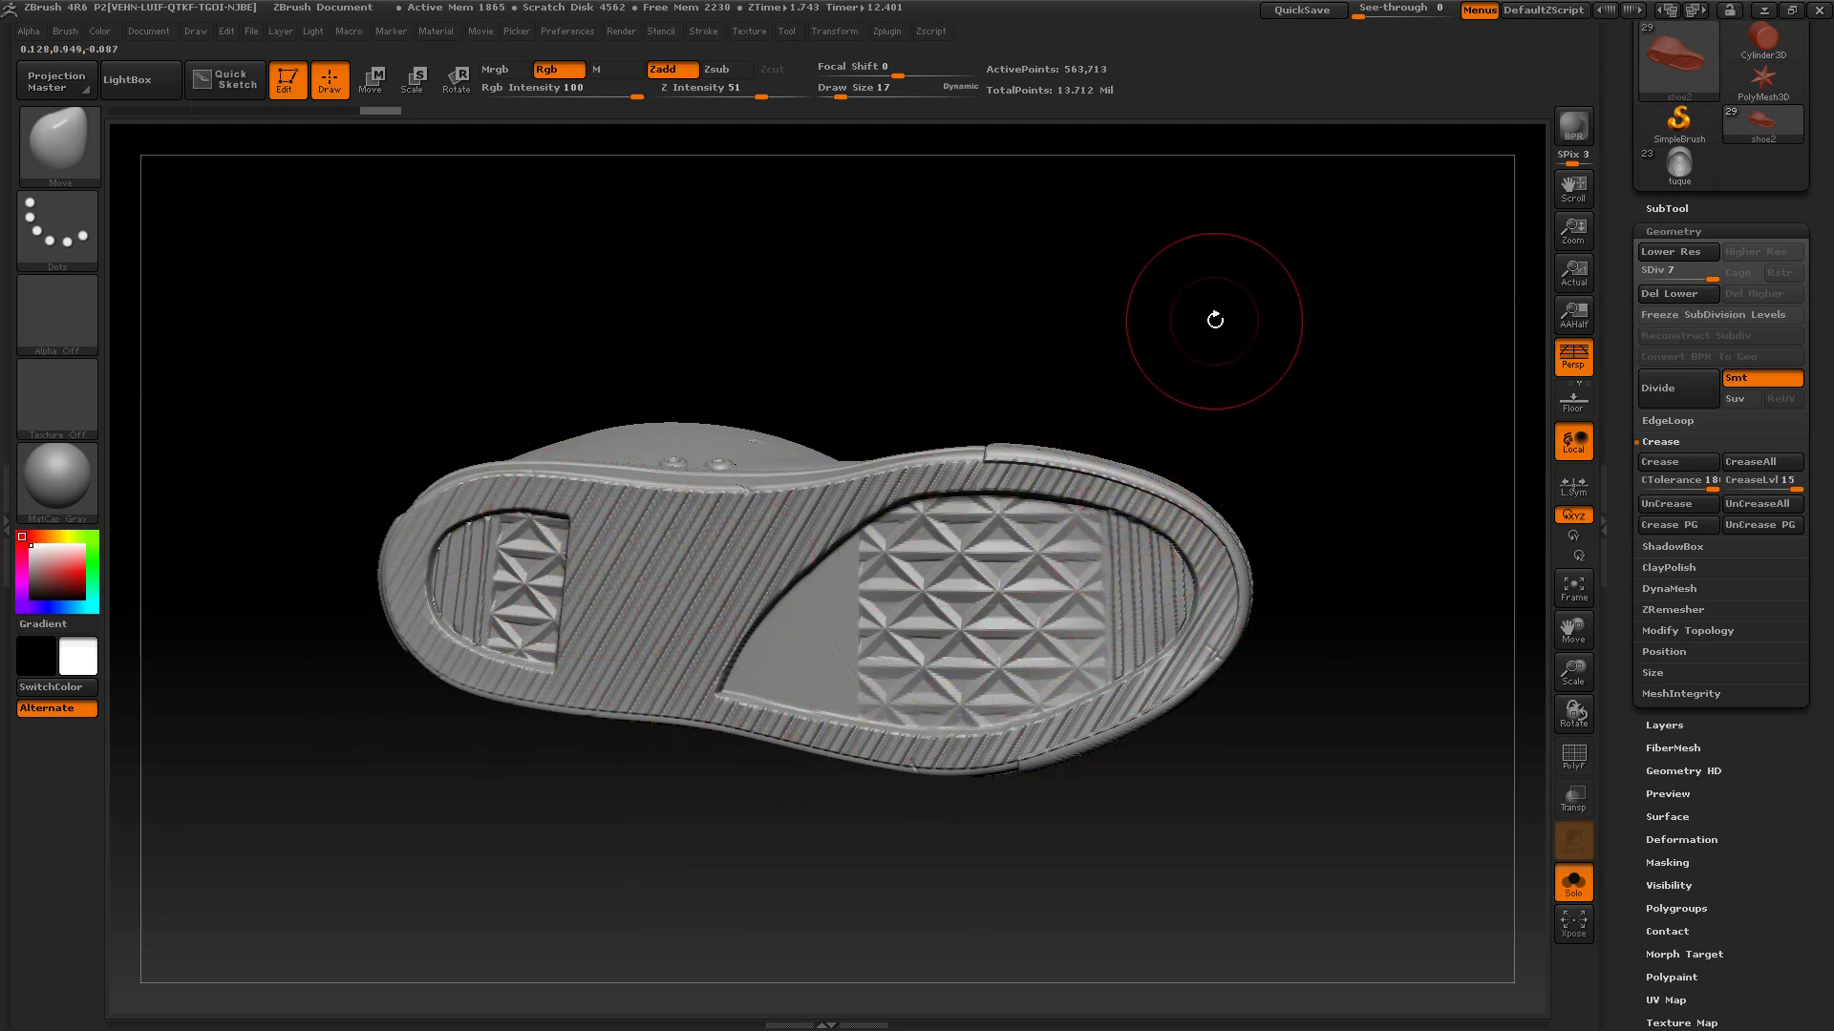
pyautogui.moveTo(1217, 328); pyautogui.dragTo(1226, 413)
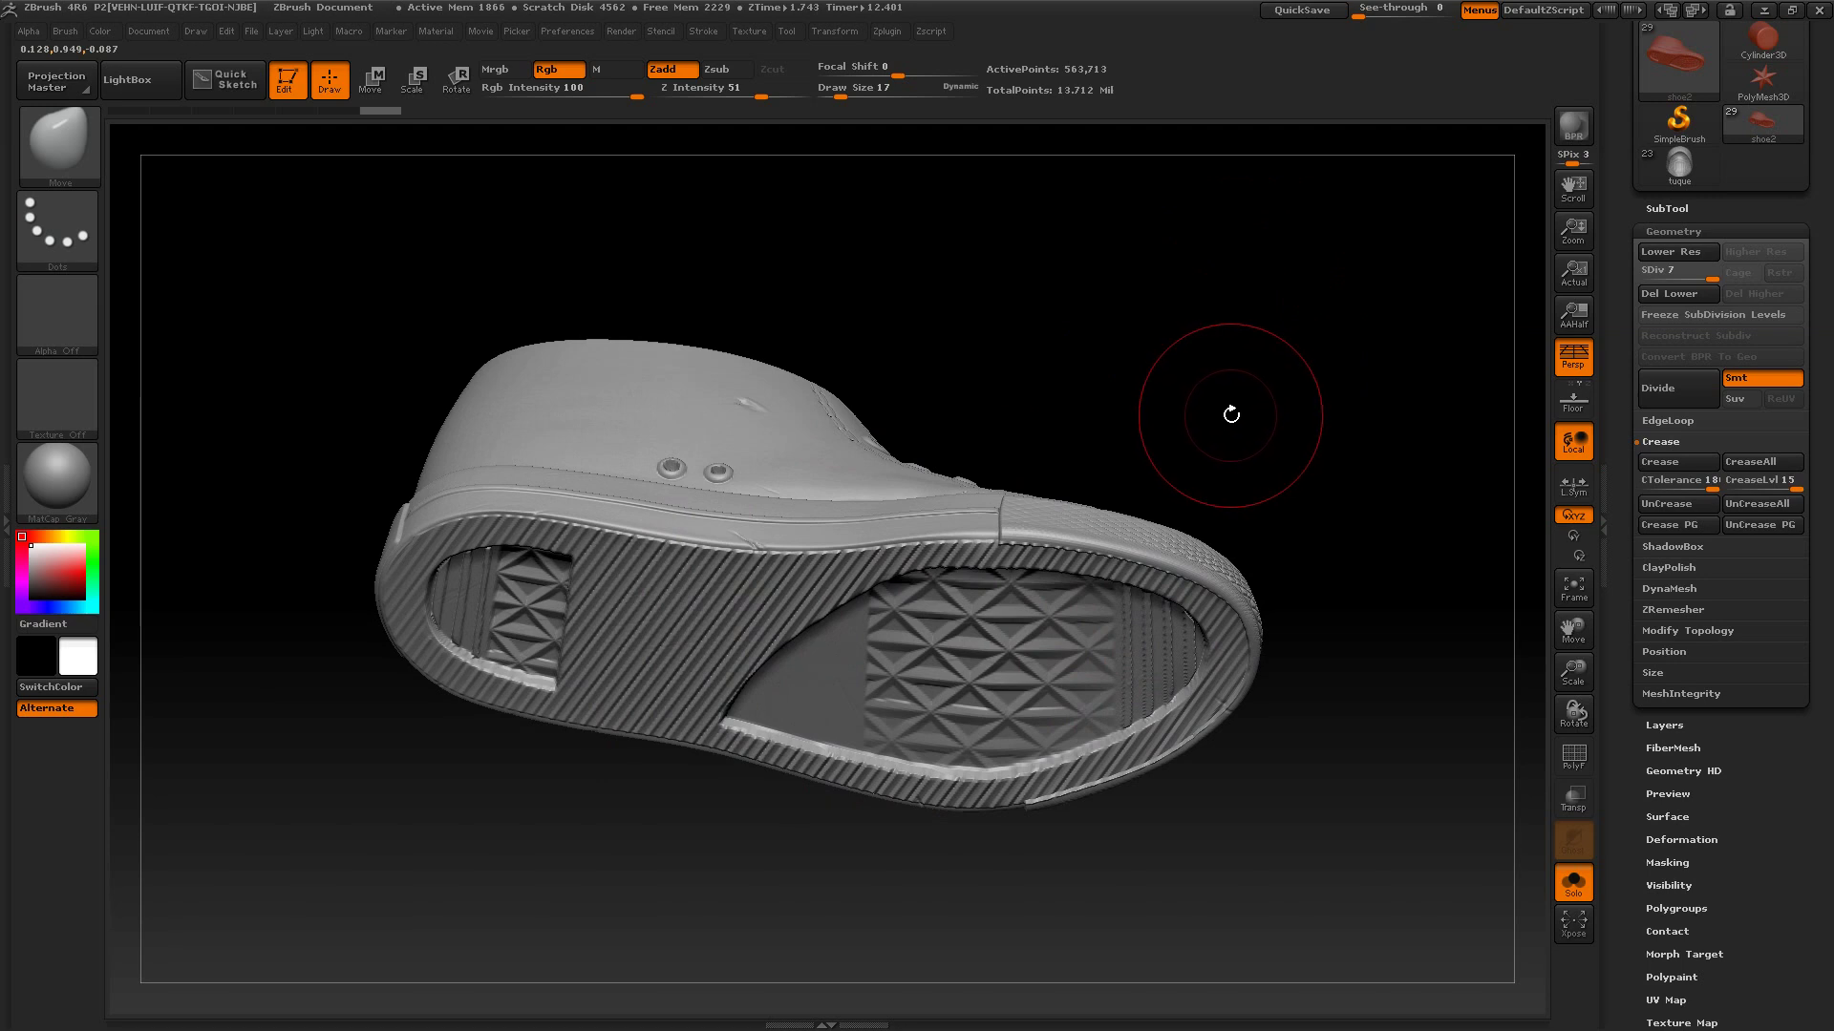
pyautogui.click(887, 725)
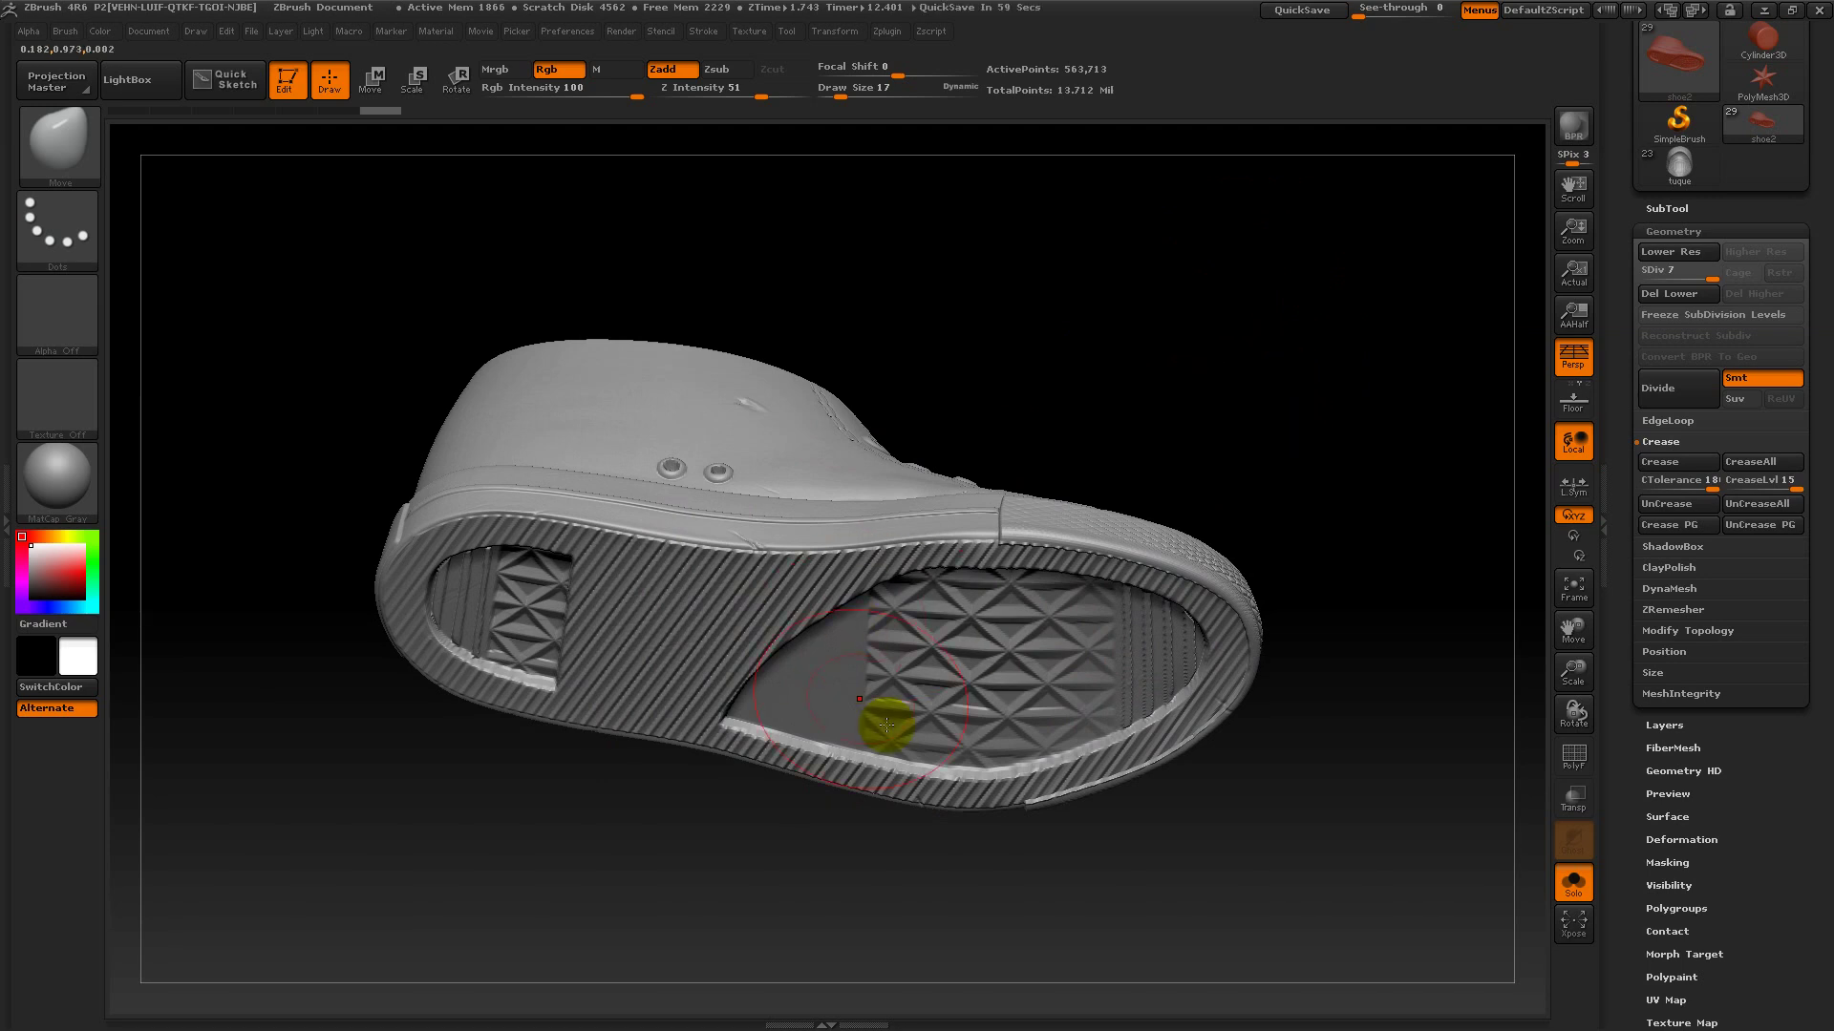
pyautogui.moveTo(1294, 401); pyautogui.dragTo(1162, 522)
# - Leave the isolated shoe view, select the laces subtool and isolate it
pyautogui.click(1558, 887)
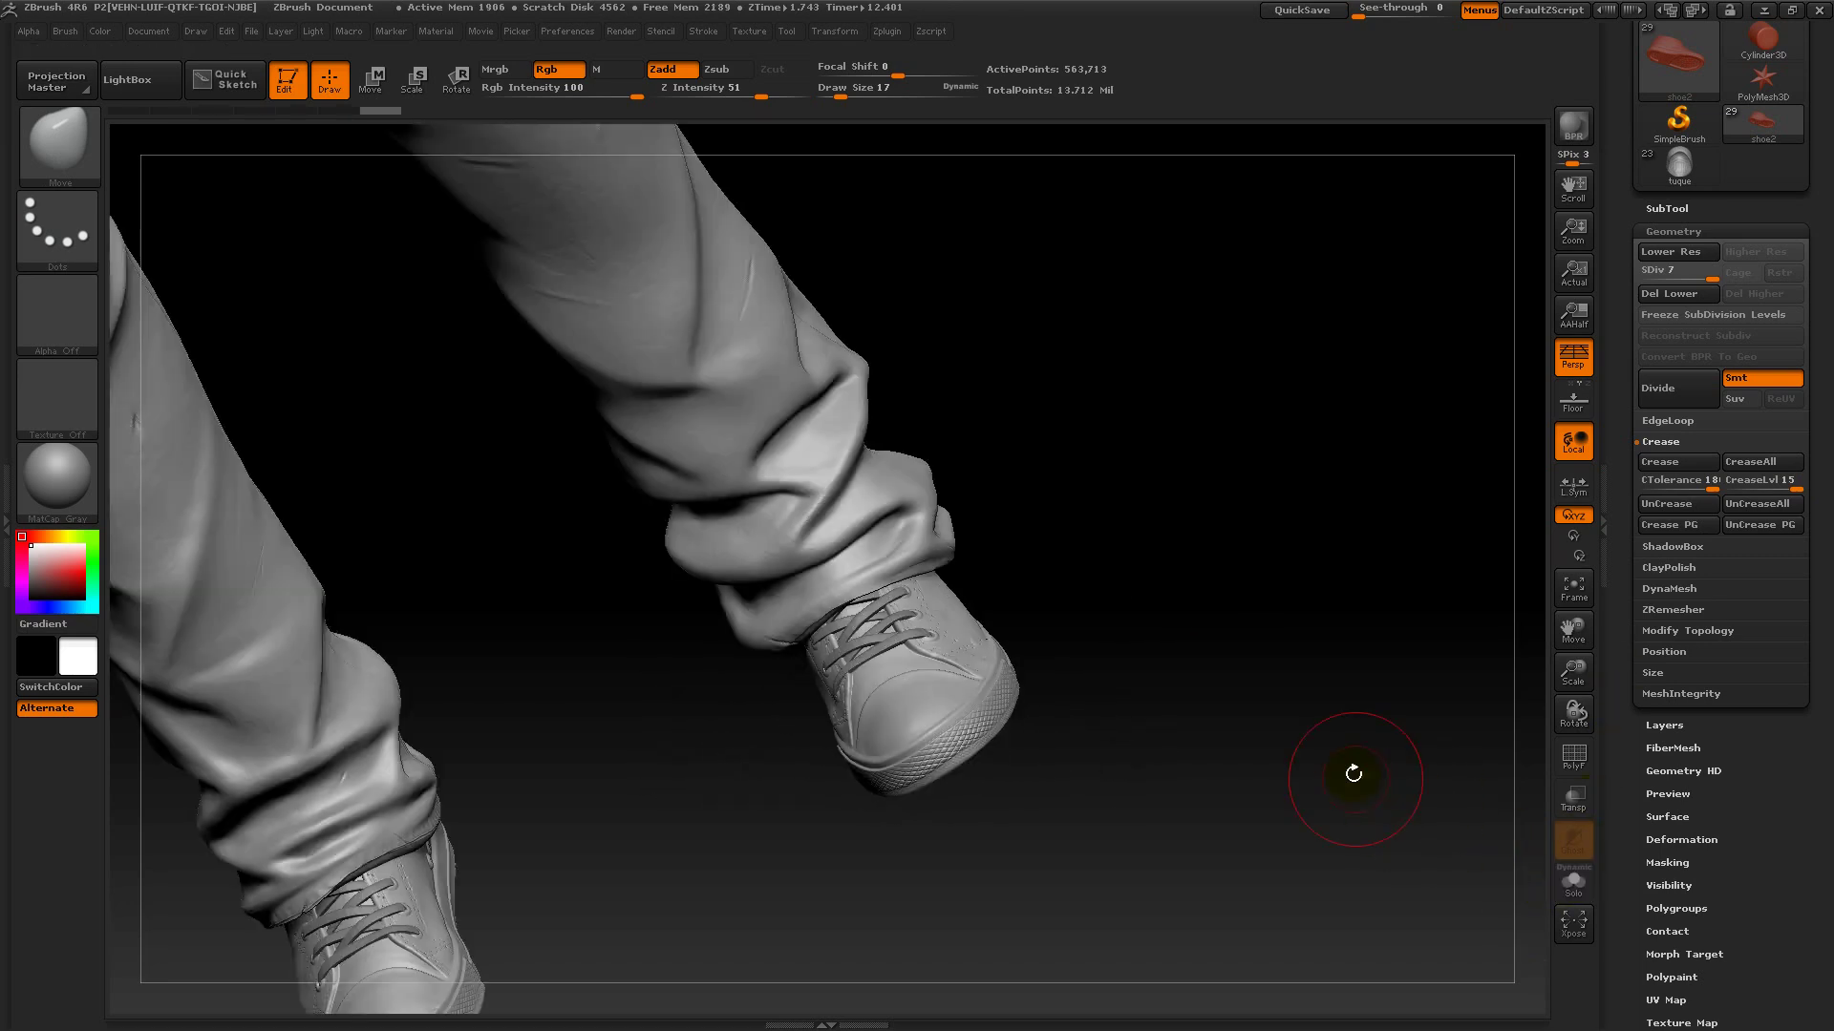
pyautogui.moveTo(1295, 729)
pyautogui.keyDown('alt'); pyautogui.mouseDown()
pyautogui.moveTo(1279, 589)
pyautogui.moveTo(1212, 521)
pyautogui.moveTo(1246, 710)
pyautogui.moveTo(1276, 712)
pyautogui.mouseUp(); pyautogui.keyUp('alt')
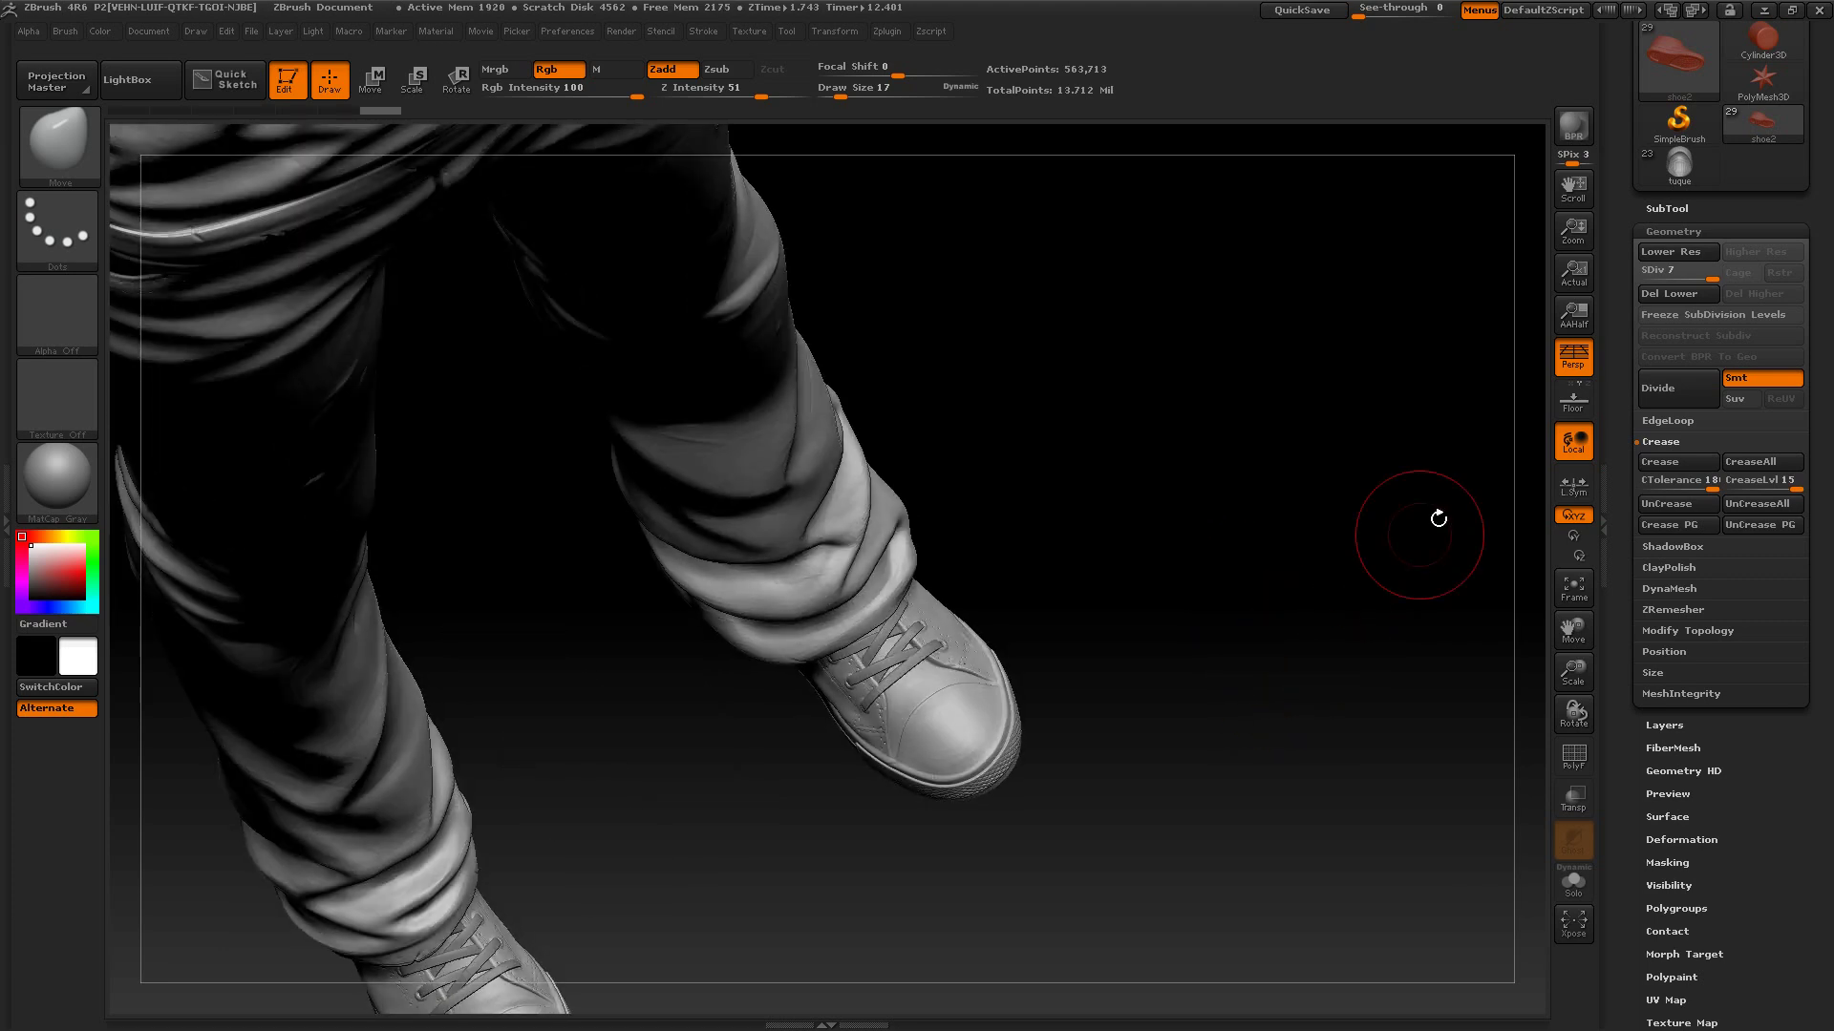
pyautogui.click(1666, 208)
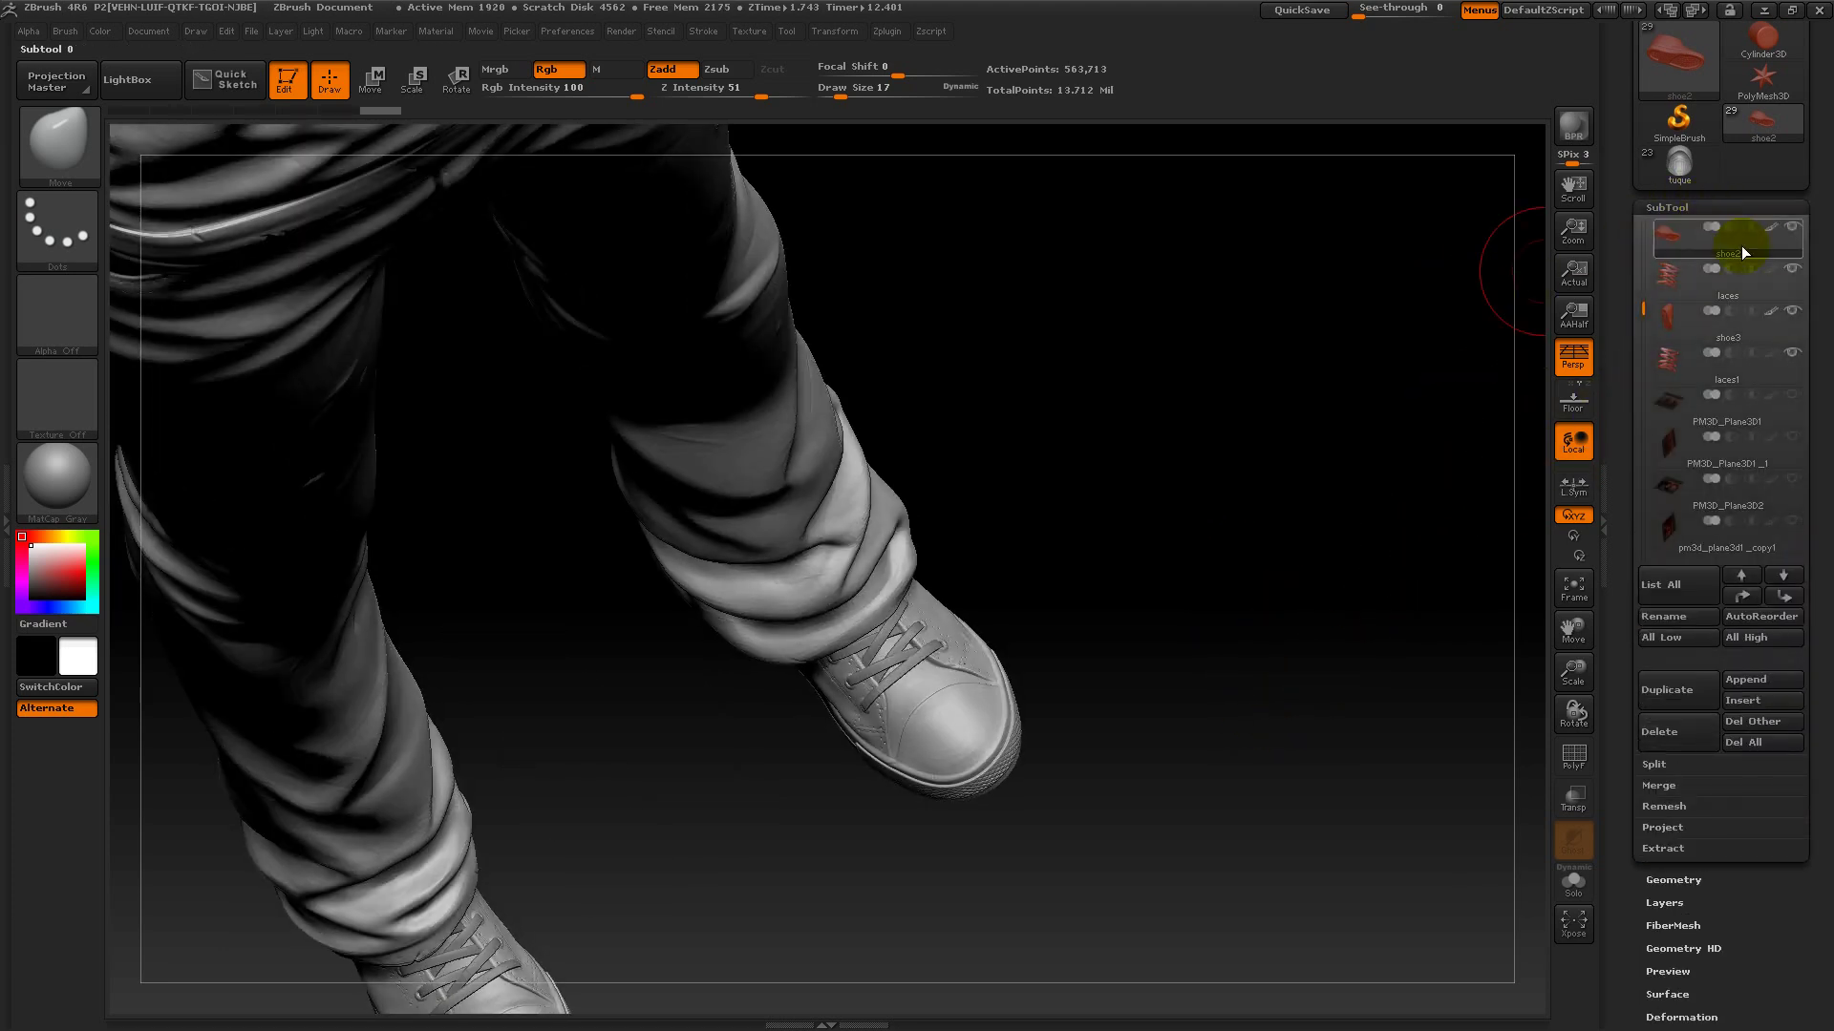
pyautogui.click(1681, 281)
pyautogui.click(1572, 885)
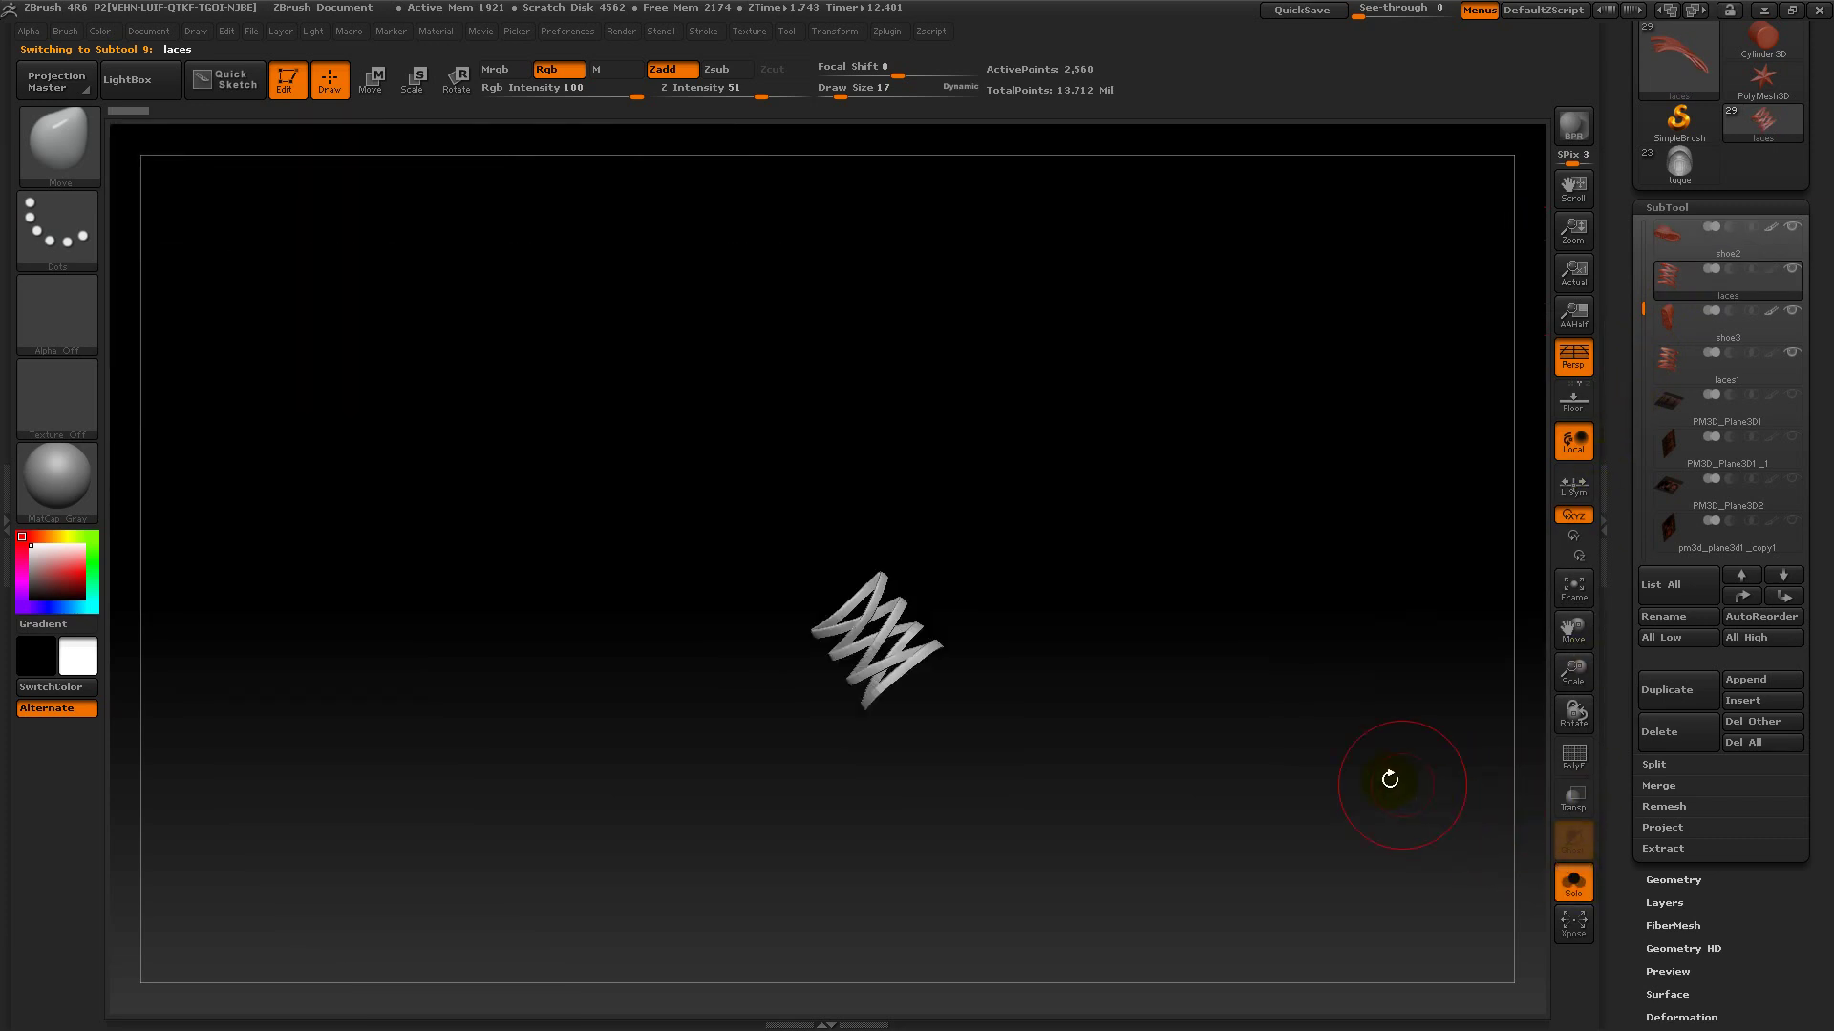
# - Lower the laces to subdivision level 1 and display their polyframe
pyautogui.click(1671, 209)
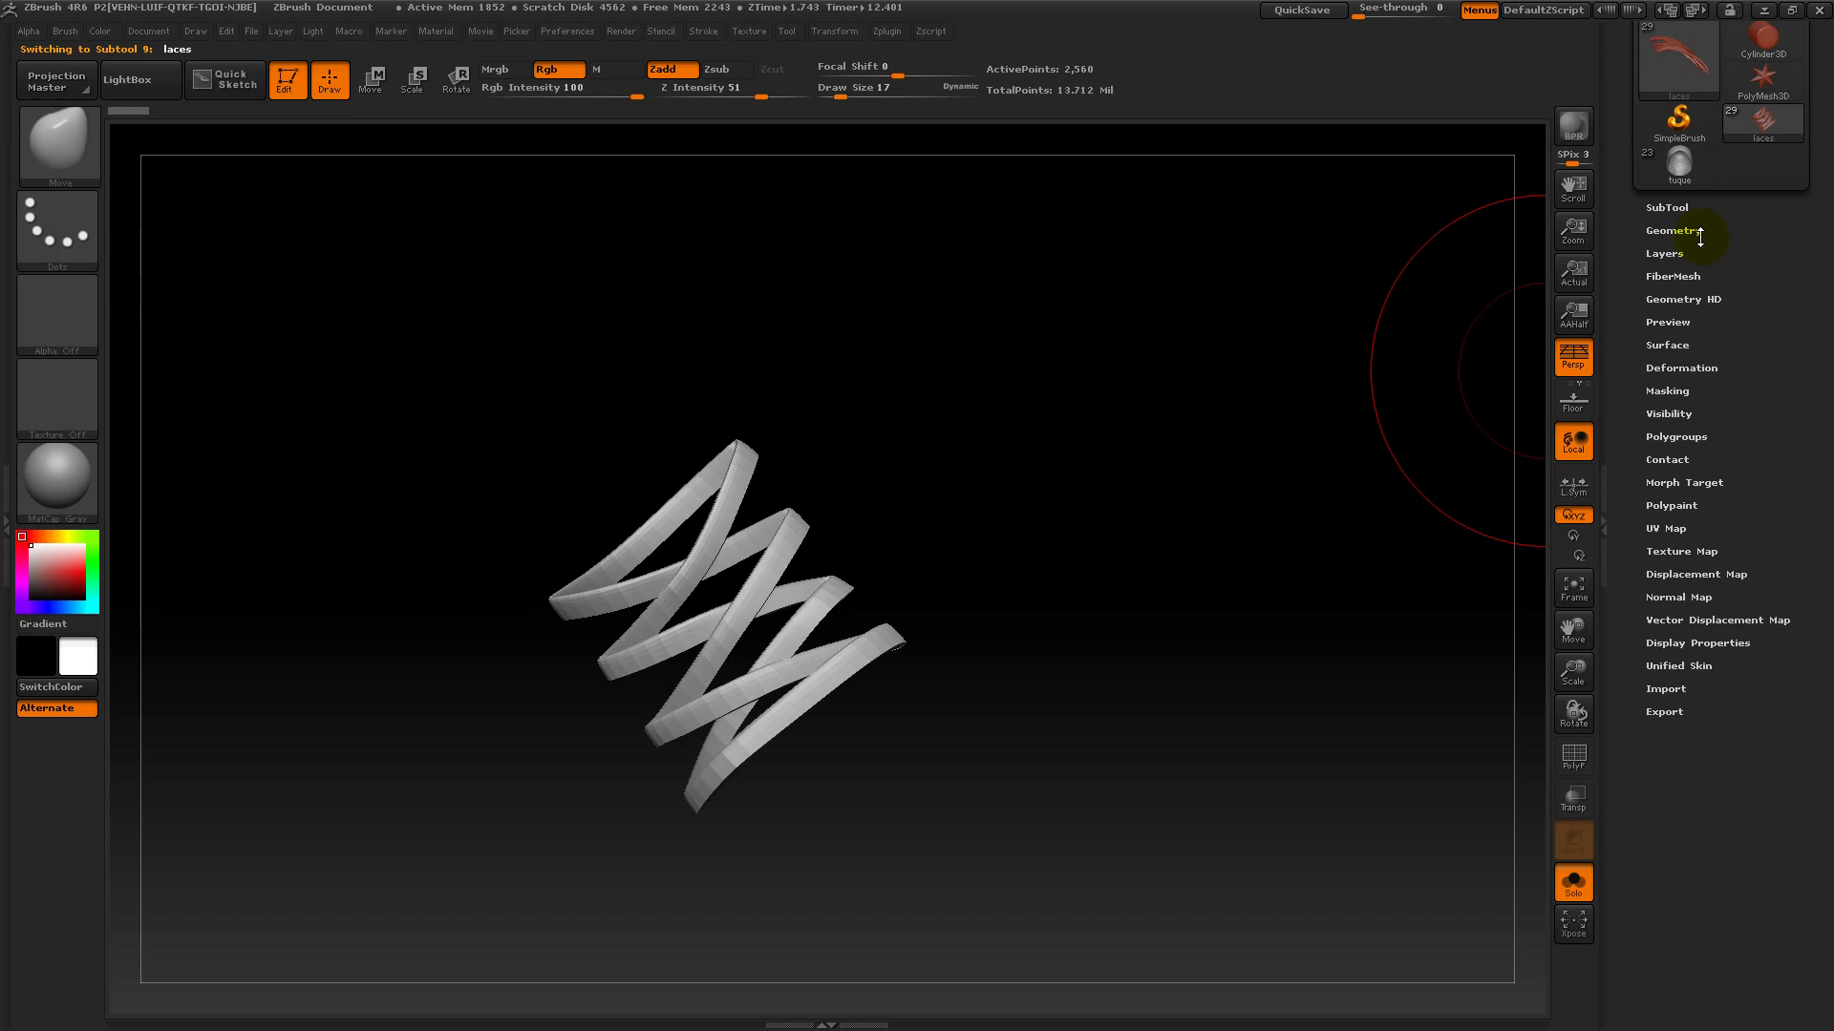
pyautogui.click(1688, 230)
pyautogui.moveTo(1661, 272); pyautogui.dragTo(1637, 275)
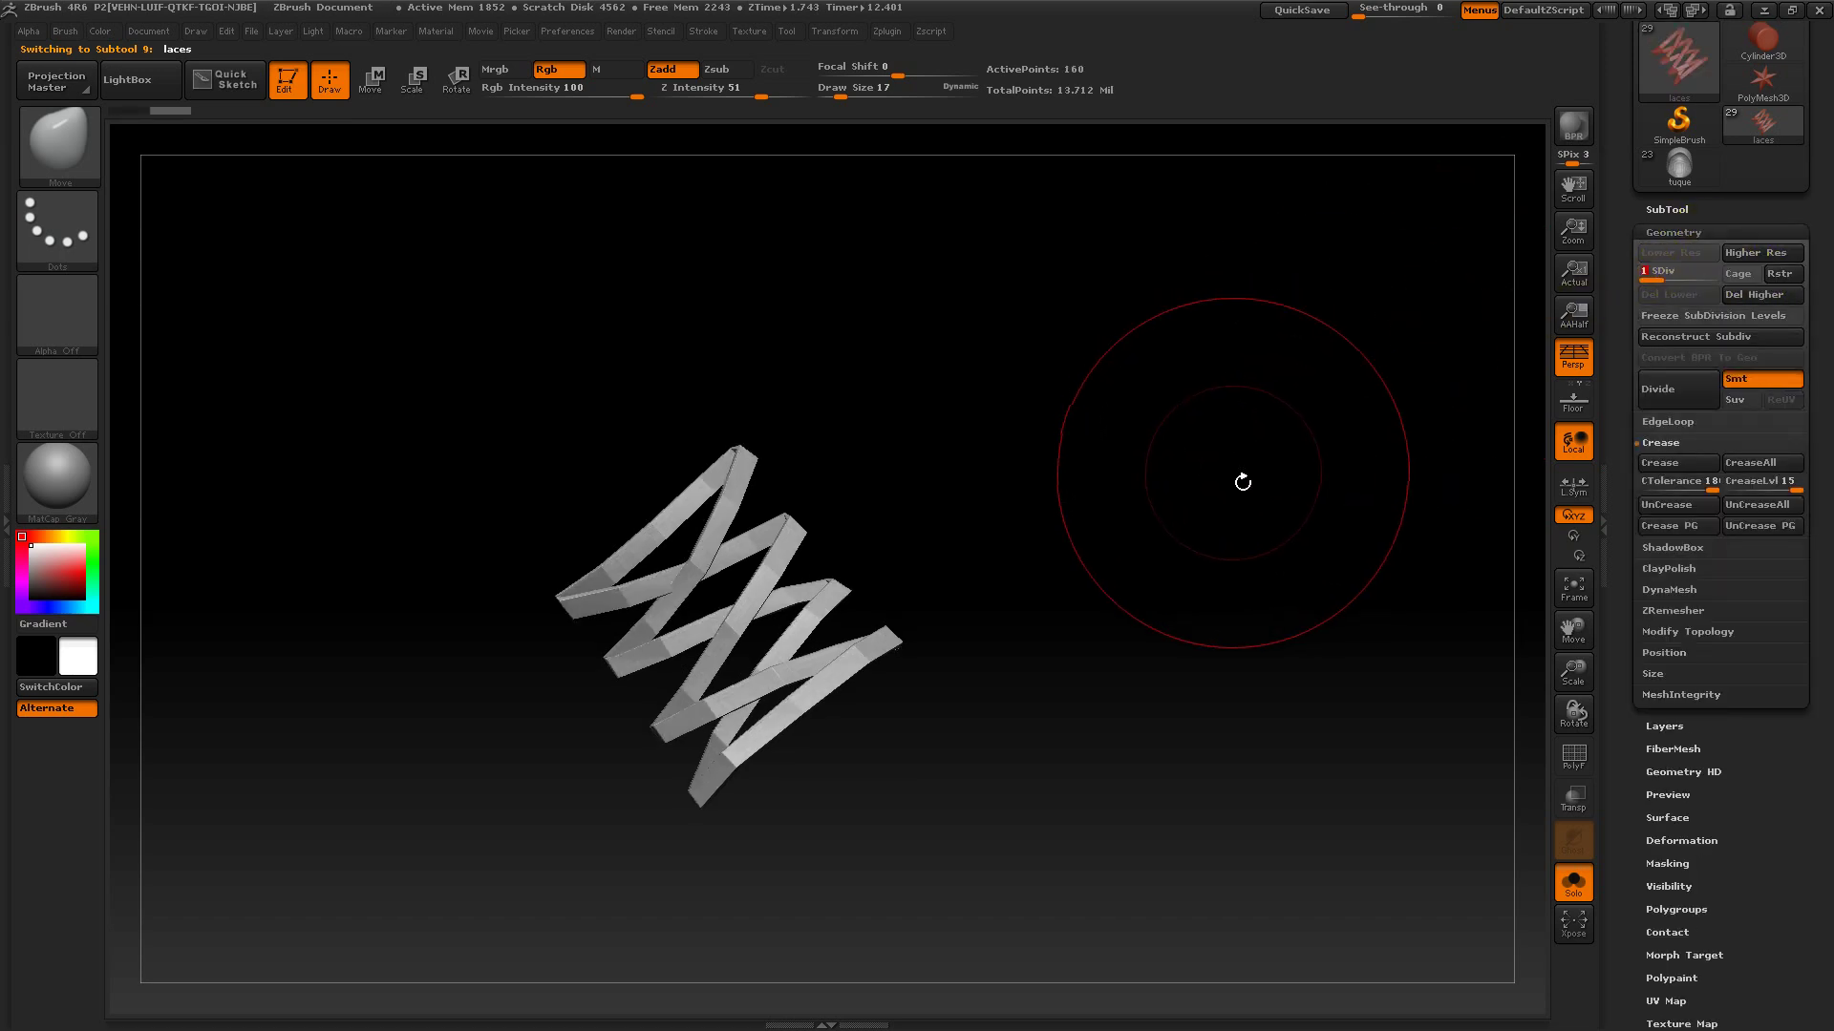
pyautogui.click(1578, 760)
pyautogui.moveTo(1175, 757); pyautogui.dragTo(1167, 731)
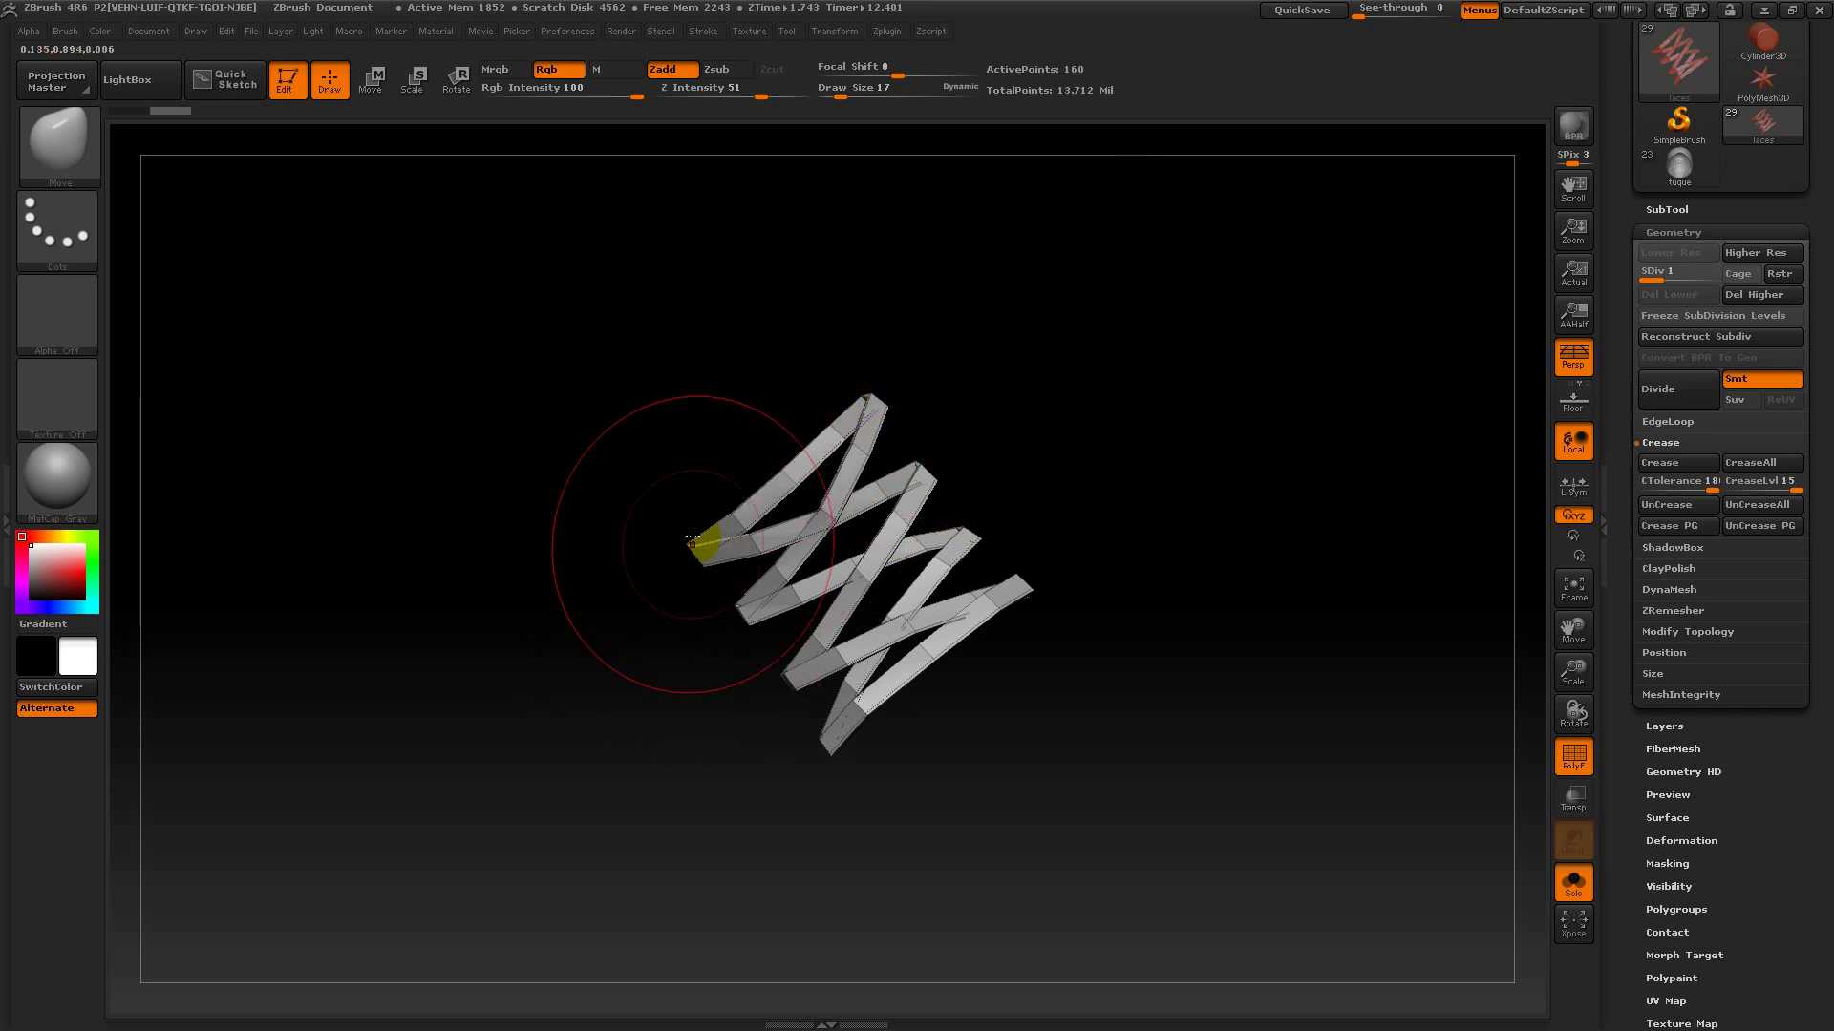
# - Set the draw size to 6 and examine the low-poly laces' strips and end caps from several angles
pyautogui.moveTo(840, 96); pyautogui.dragTo(832, 96)
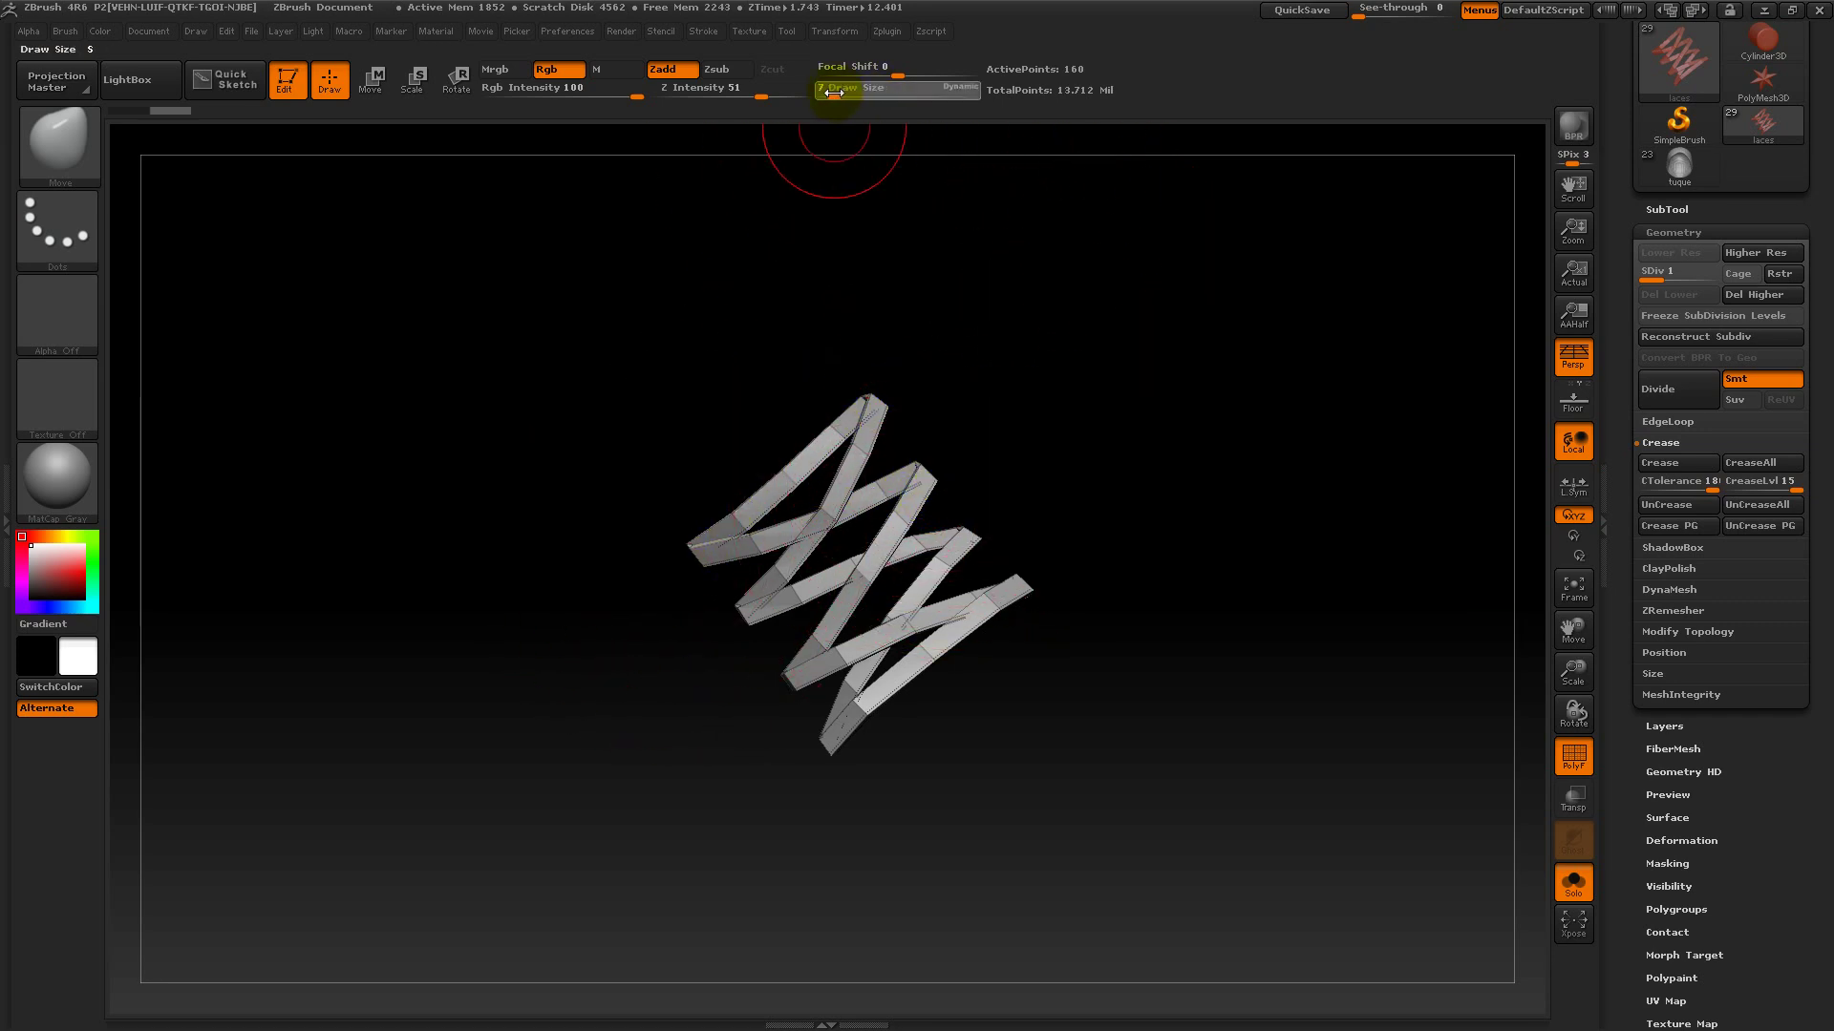
pyautogui.moveTo(1105, 425); pyautogui.dragTo(1057, 348)
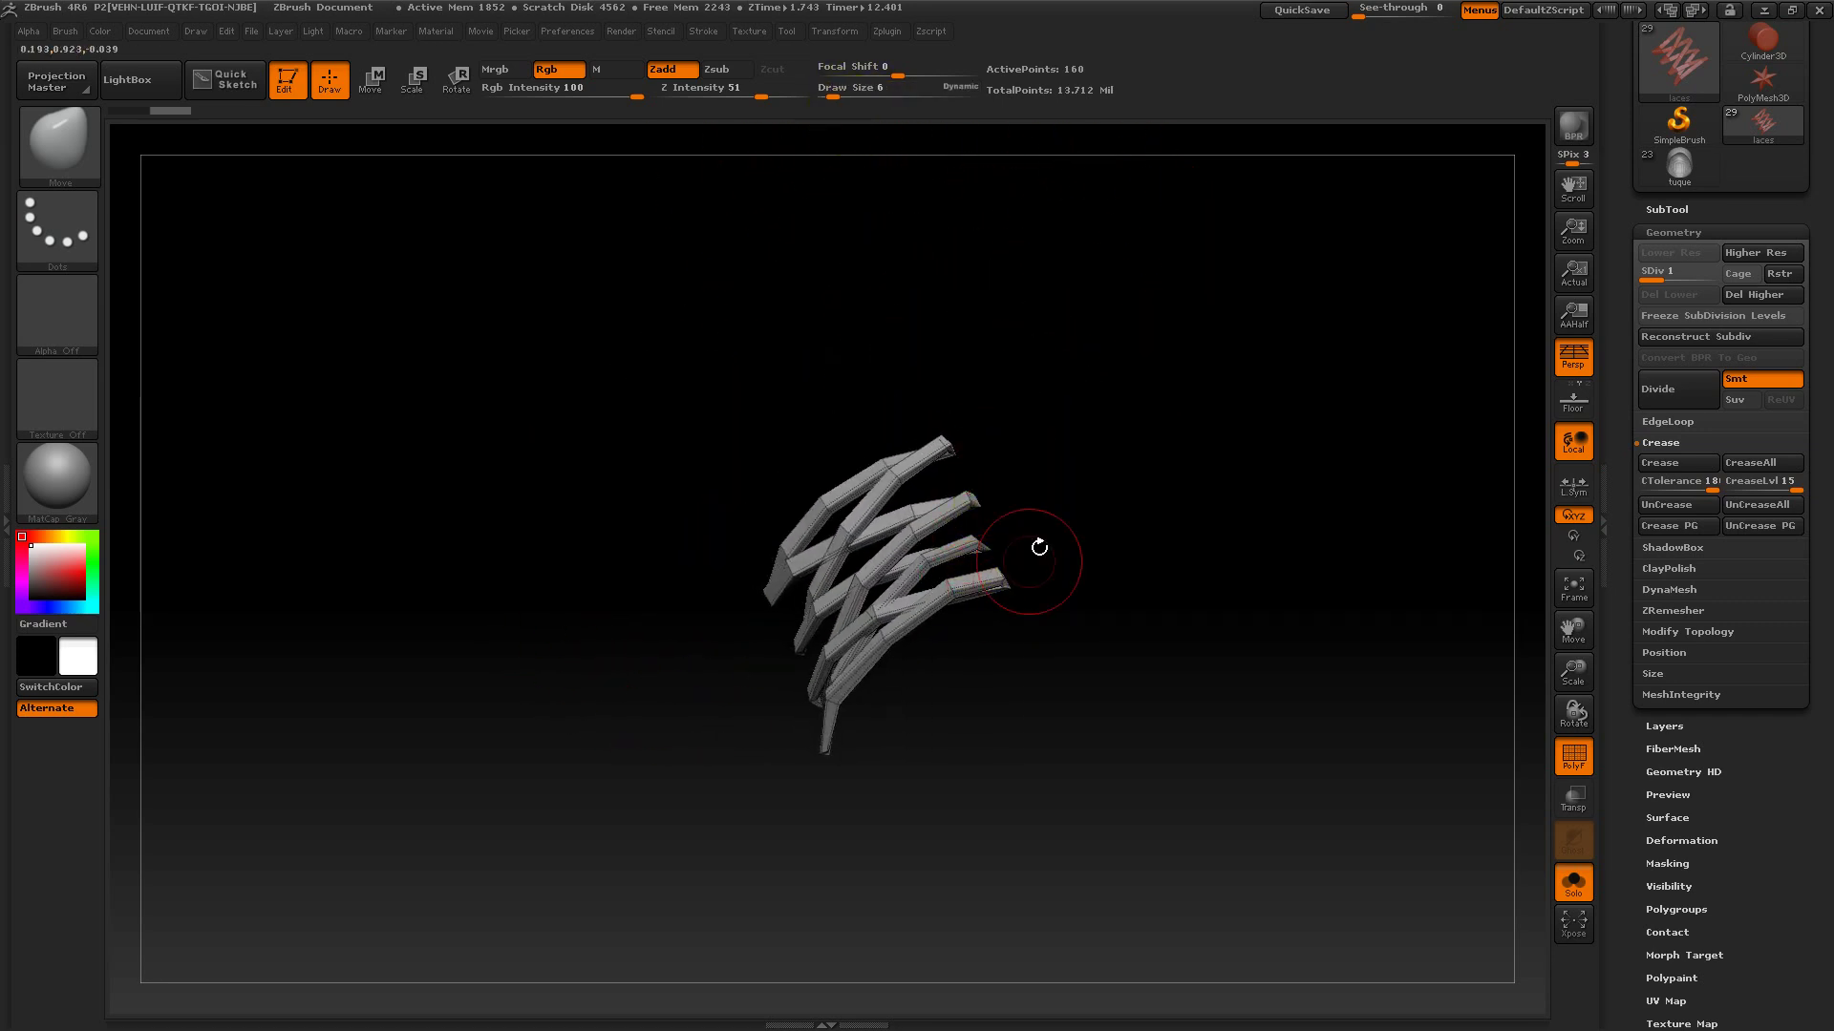
pyautogui.moveTo(976, 434); pyautogui.dragTo(998, 457)
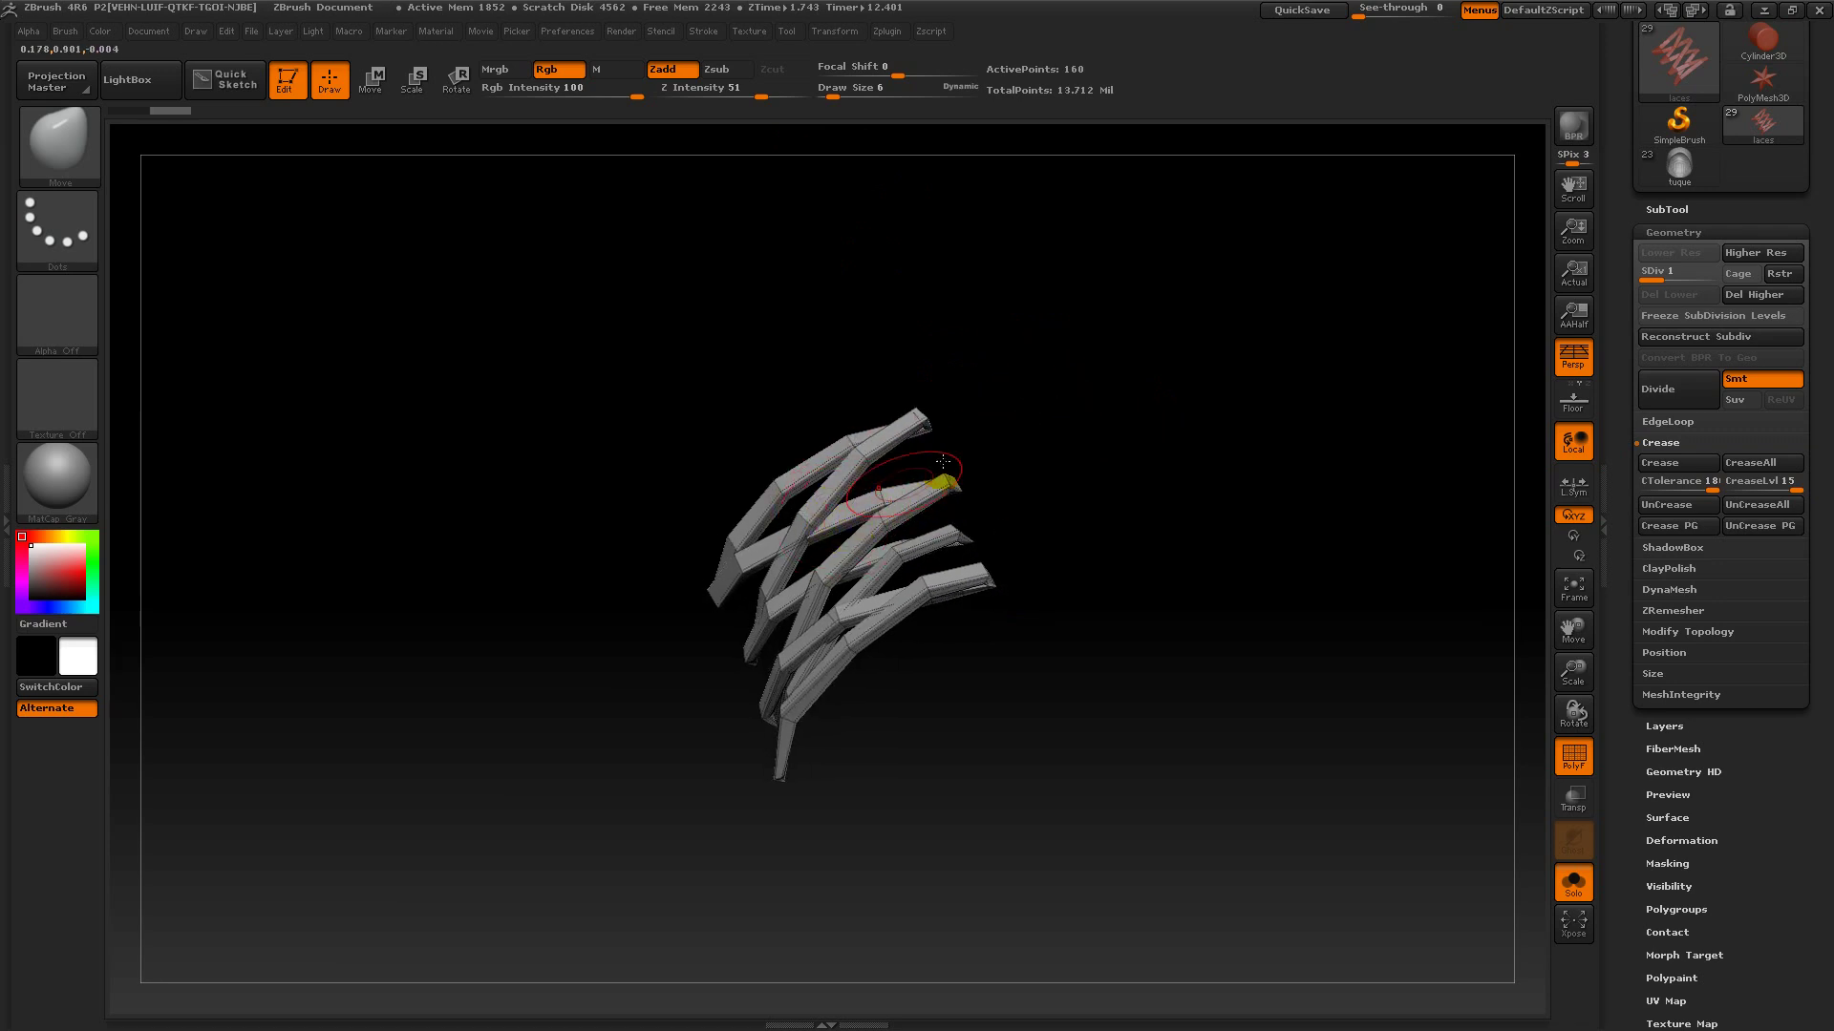
pyautogui.moveTo(1194, 362); pyautogui.dragTo(1262, 366)
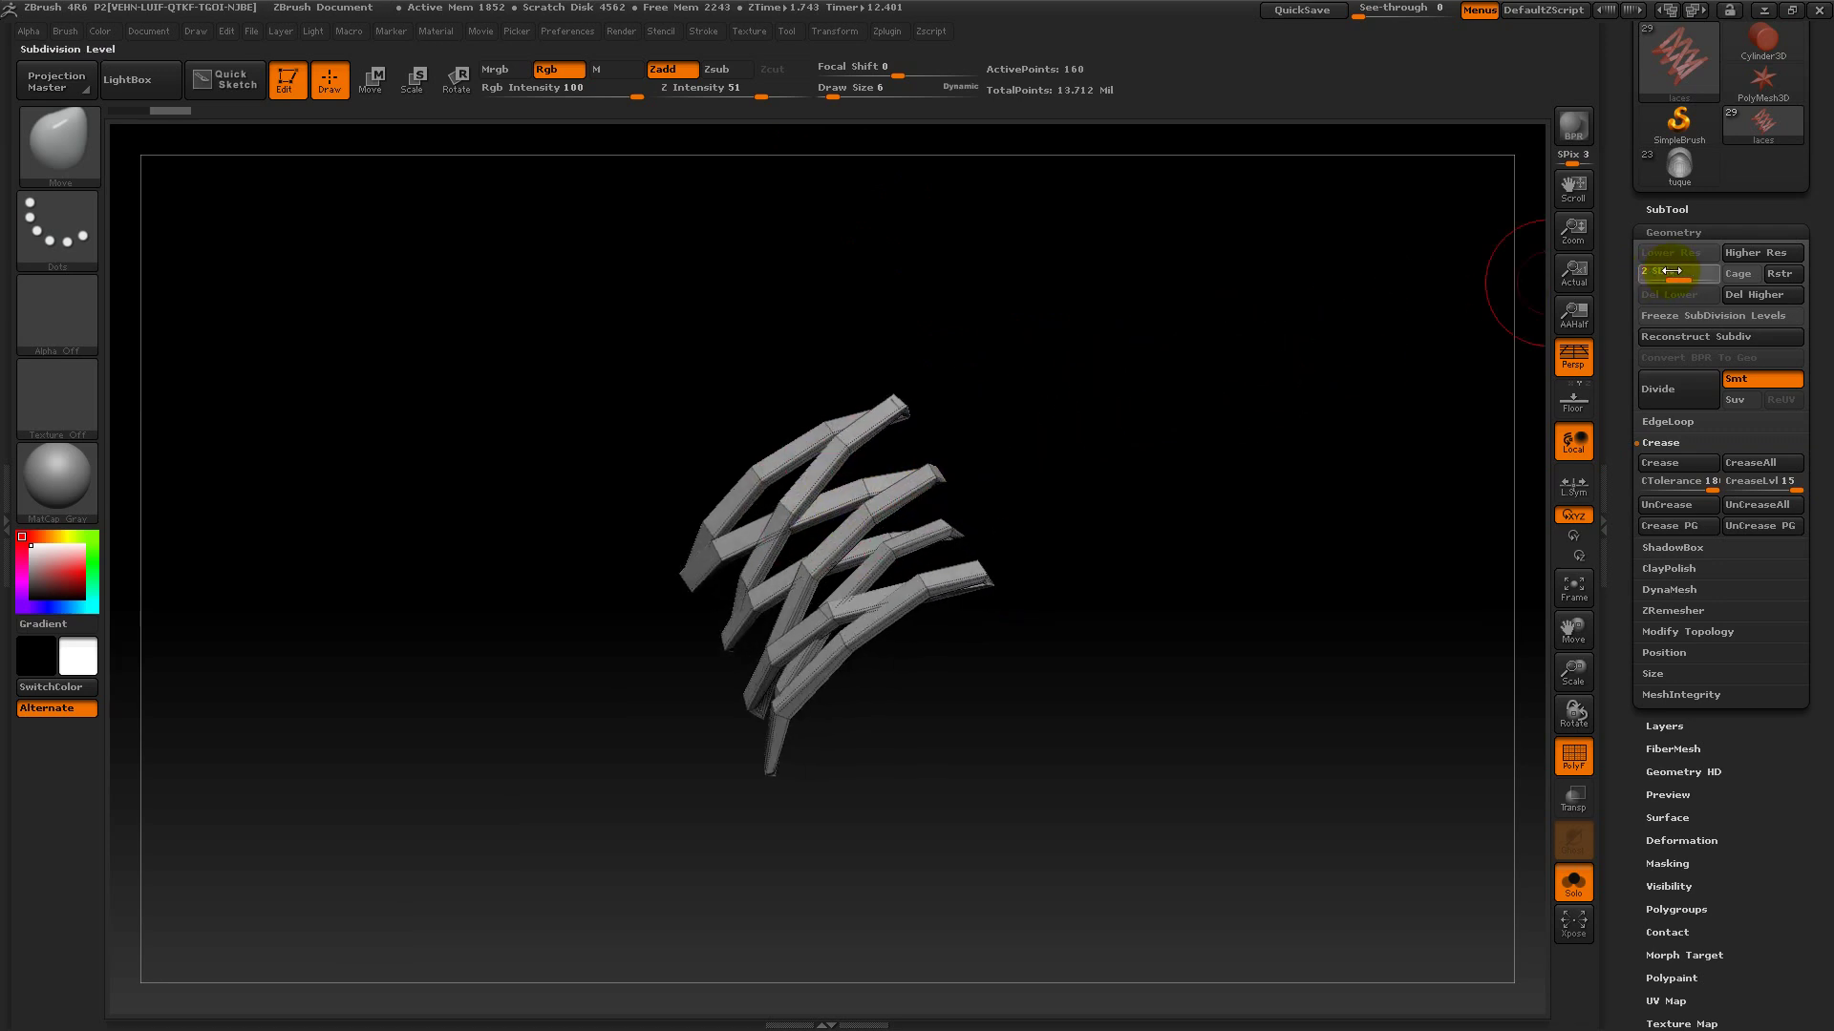
# - Raise the laces through subdivision level 2 to level 3 and hide the polyframe
pyautogui.moveTo(1670, 270); pyautogui.dragTo(1673, 271)
pyautogui.moveTo(1393, 348); pyautogui.dragTo(1368, 399)
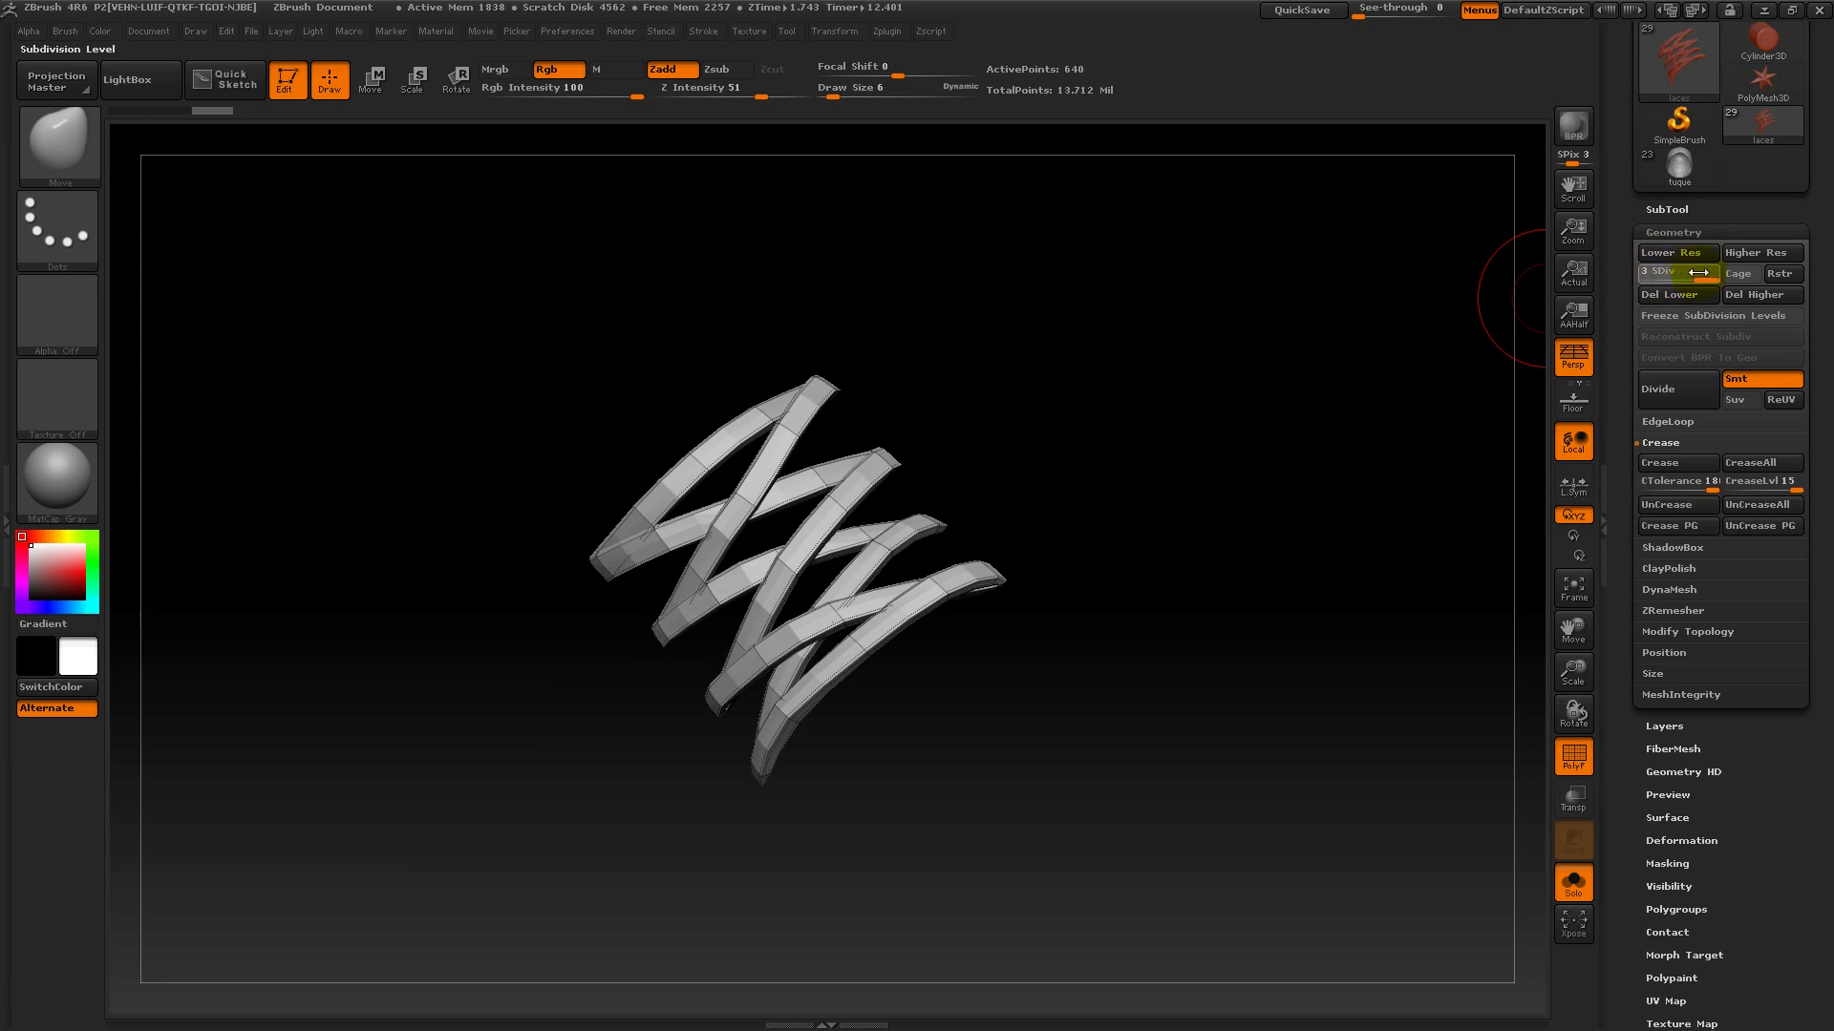
pyautogui.moveTo(1698, 272); pyautogui.dragTo(1705, 273)
pyautogui.click(1573, 756)
pyautogui.moveTo(1315, 800)
pyautogui.keyDown('alt'); pyautogui.mouseDown()
pyautogui.moveTo(1286, 733)
pyautogui.moveTo(1318, 774)
pyautogui.mouseUp(); pyautogui.keyUp('alt')
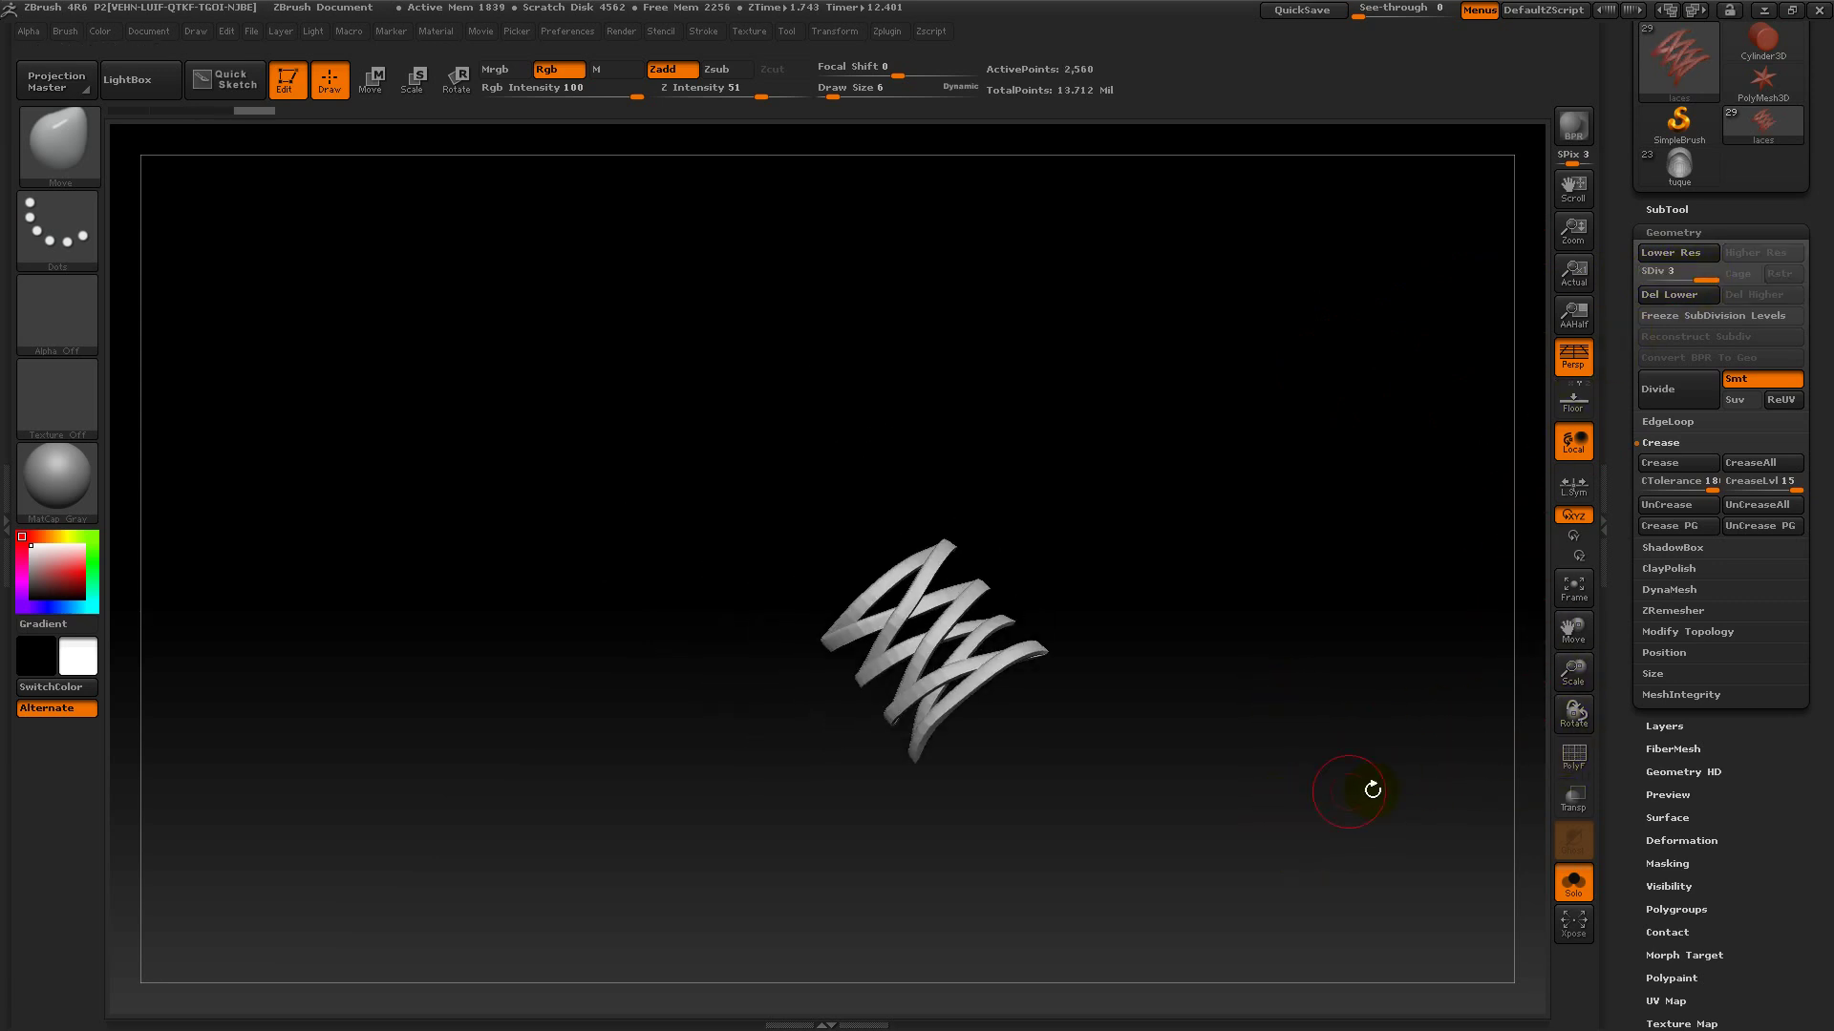
# - Show the whole character again and look over the sole, the backpack and the hair in profile
pyautogui.click(1573, 885)
pyautogui.moveTo(1372, 851); pyautogui.dragTo(1285, 835)
pyautogui.moveTo(1183, 887); pyautogui.dragTo(1046, 876)
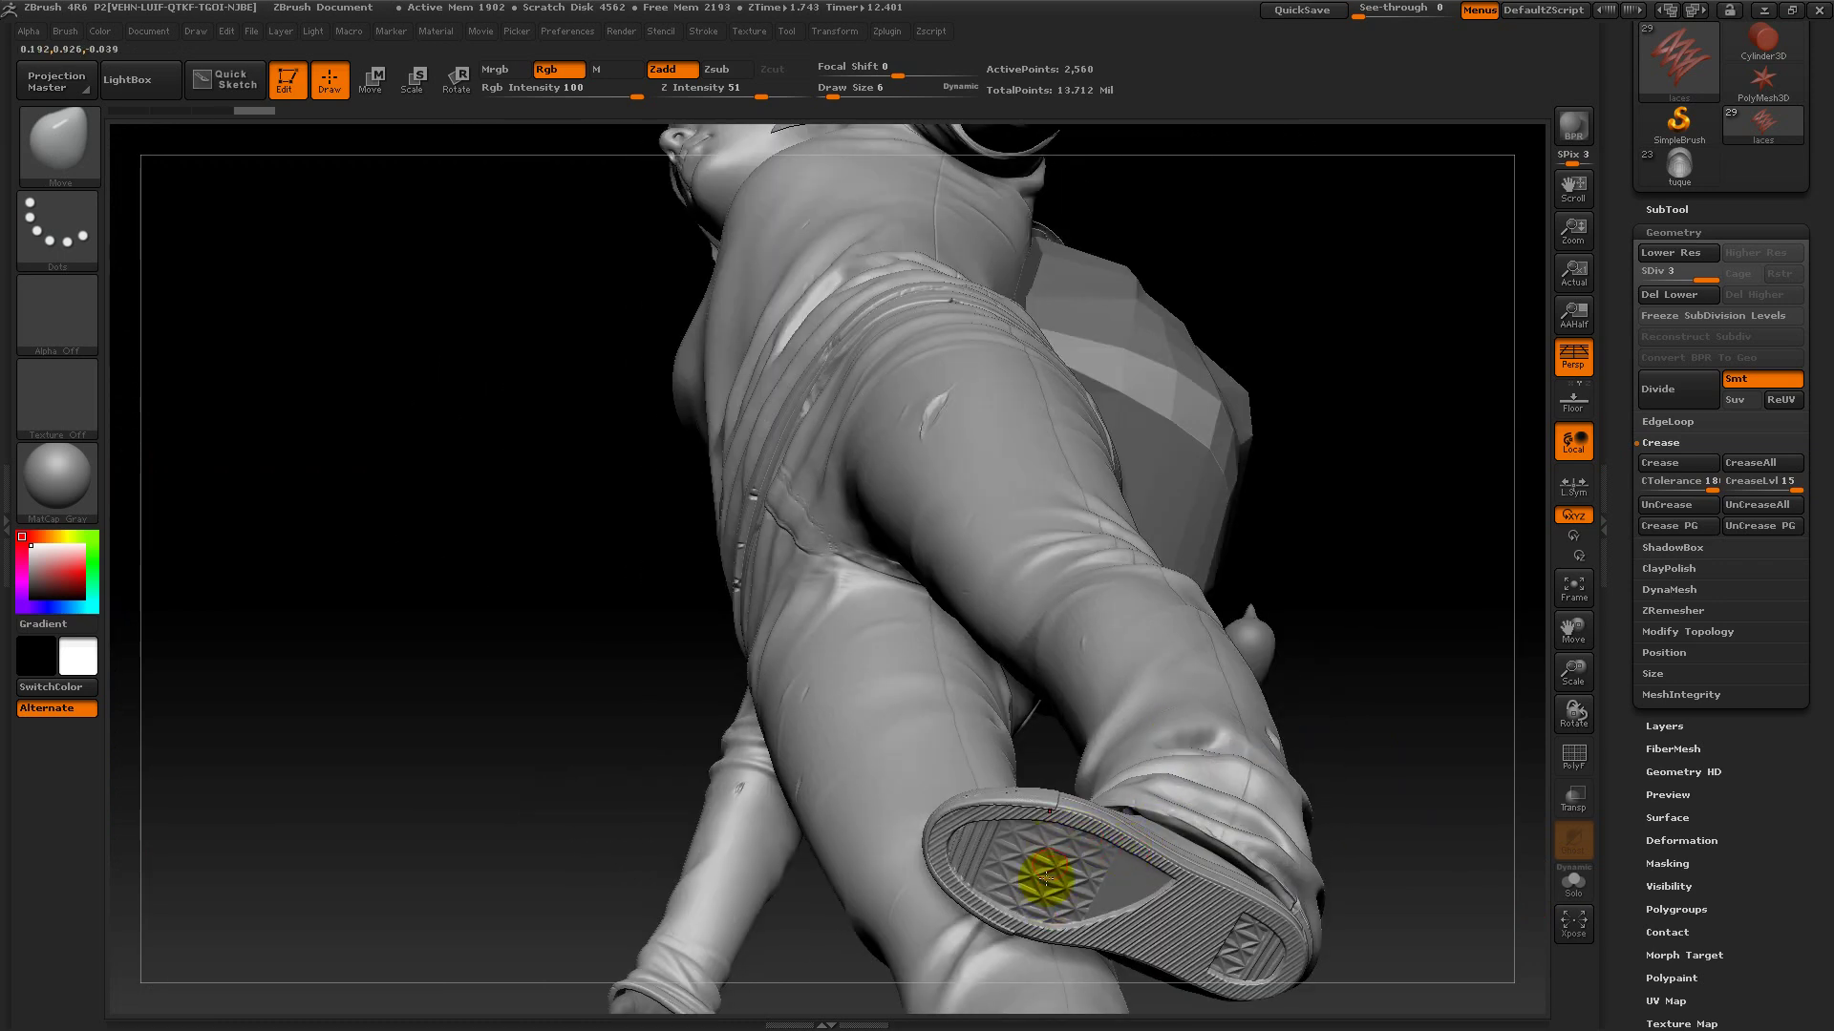
pyautogui.moveTo(1430, 704)
pyautogui.mouseDown()
pyautogui.moveTo(1404, 864)
pyautogui.moveTo(1404, 688)
pyautogui.mouseUp()
pyautogui.moveTo(1341, 600); pyautogui.dragTo(1099, 466)
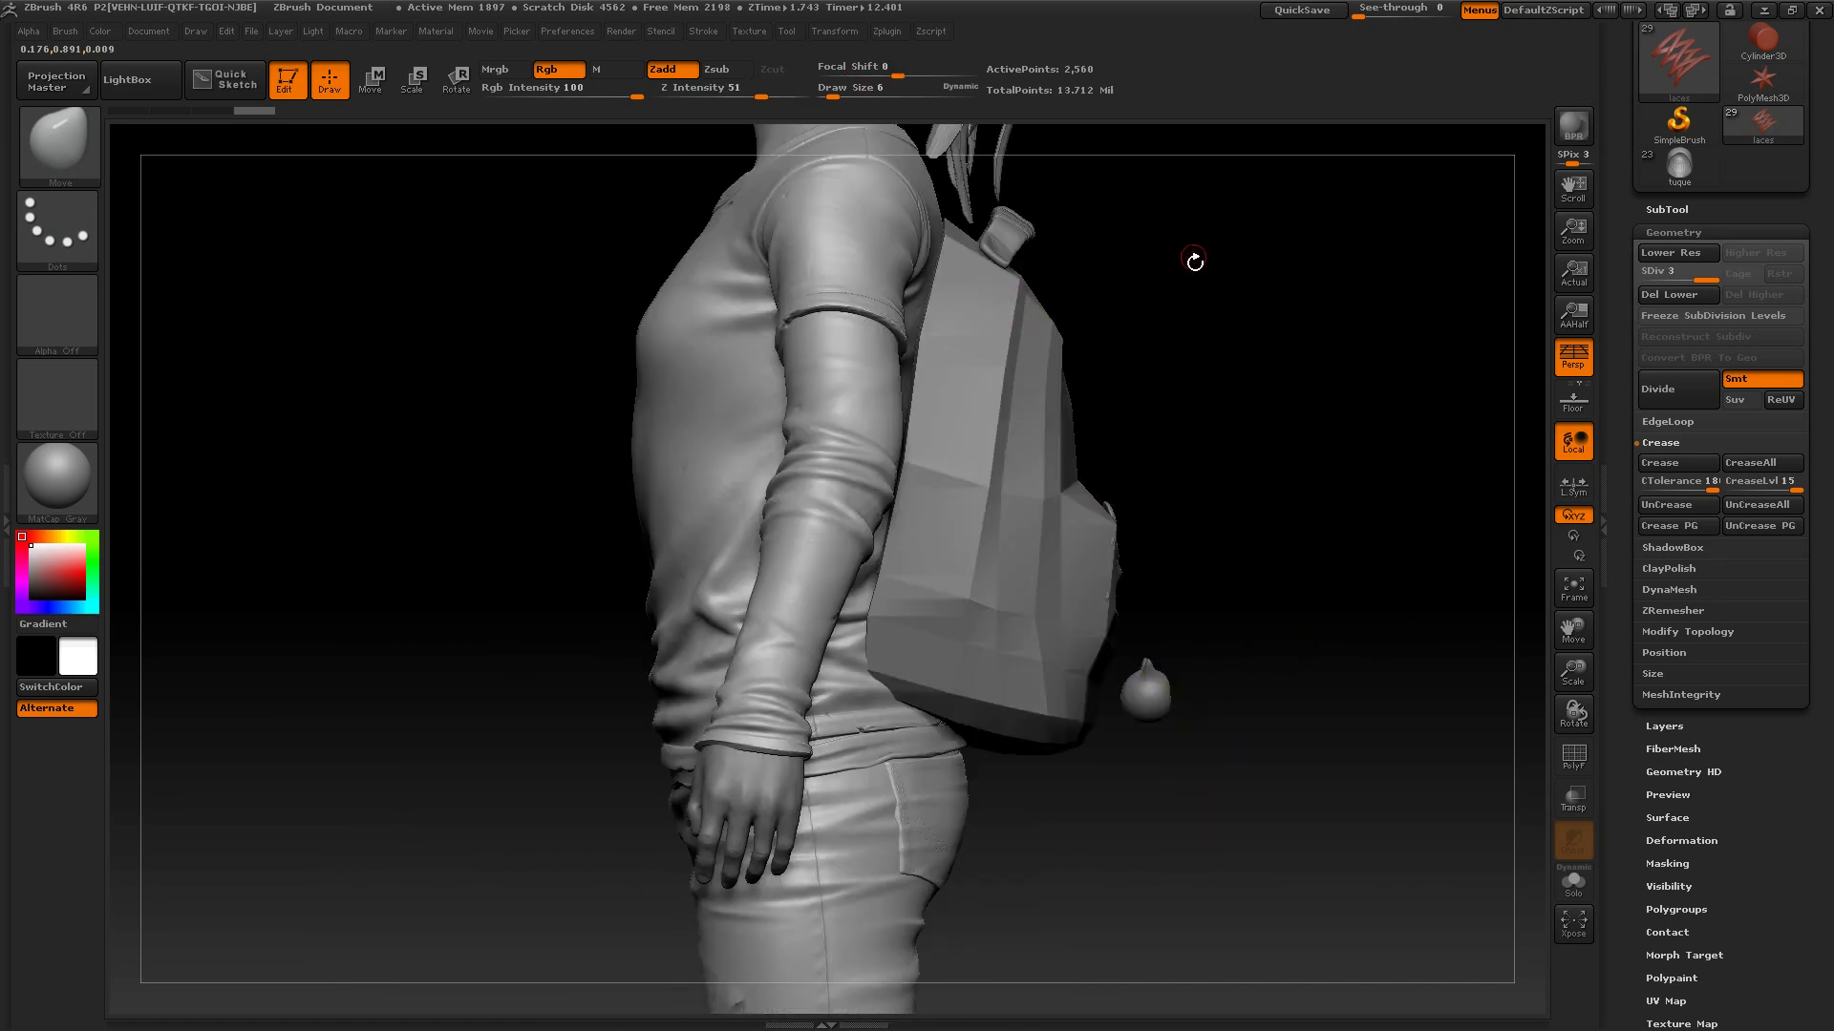
pyautogui.keyDown('alt'); pyautogui.moveTo(1194, 259); pyautogui.dragTo(1031, 440); pyautogui.keyUp('alt')
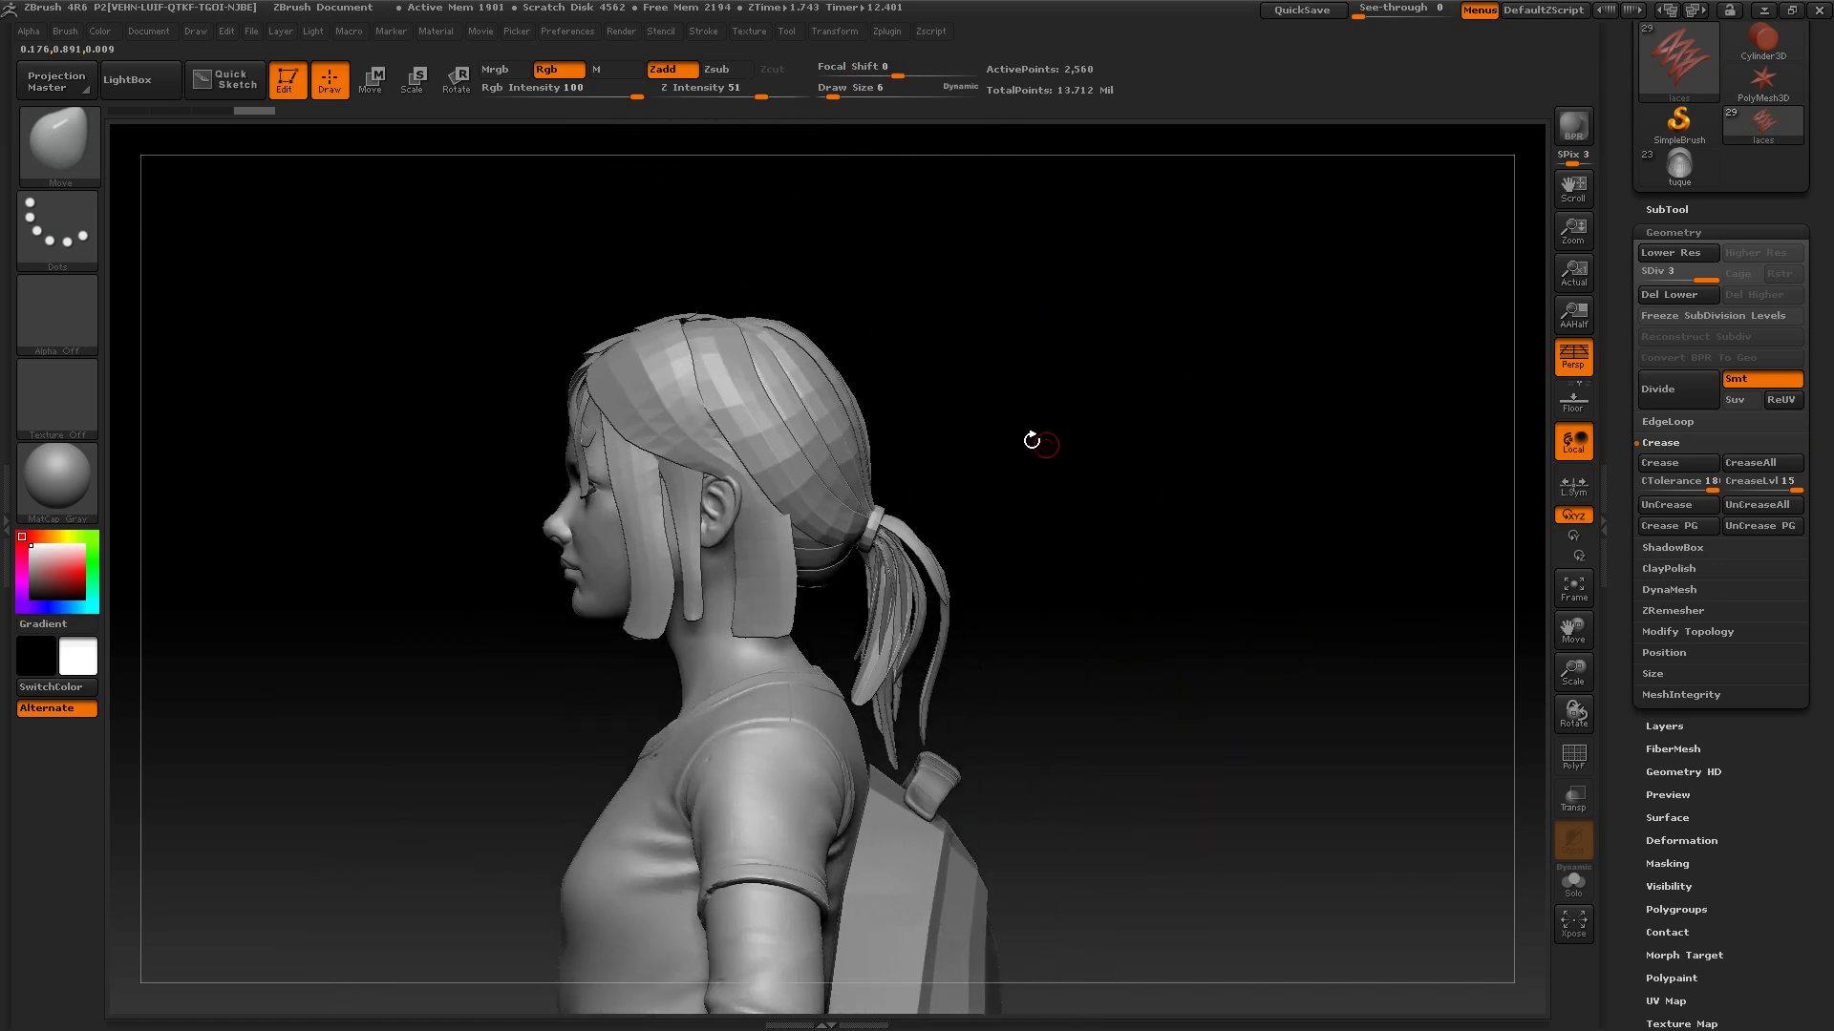
pyautogui.click(843, 484)
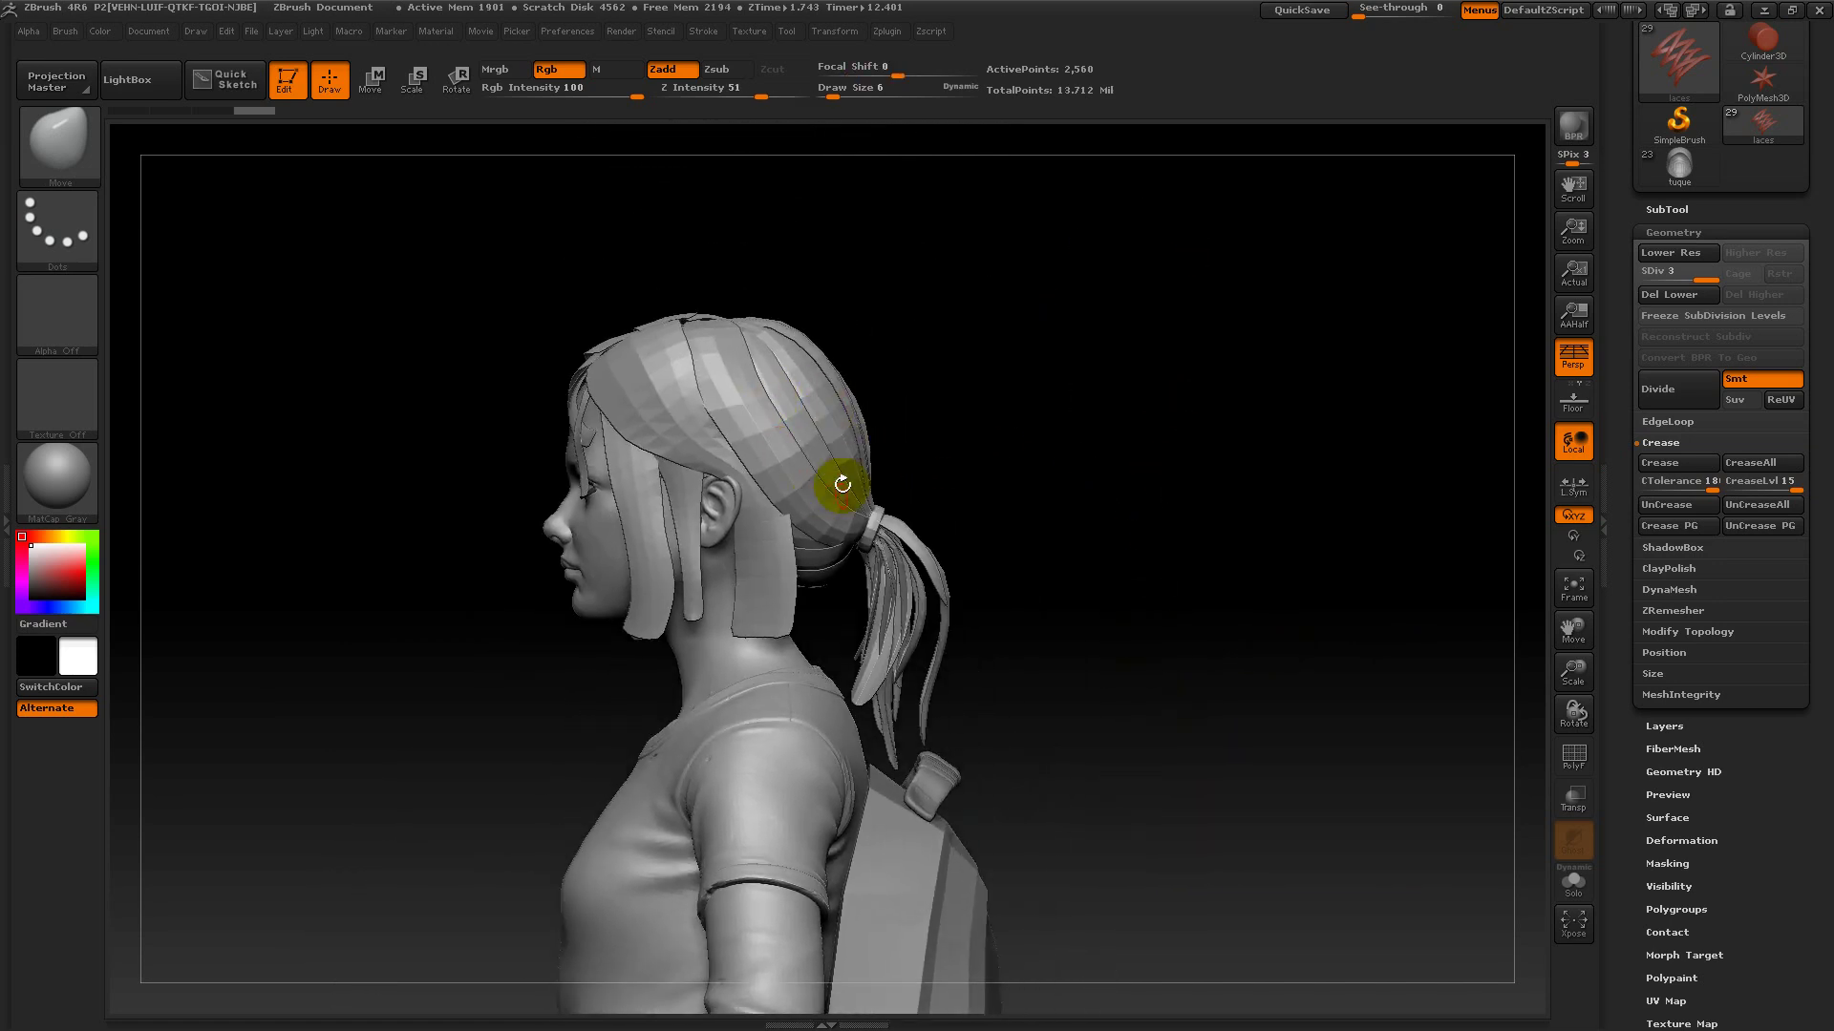
# - Select the hair1 subtool and hide the hair, elastic and hair1_copy1 subtools
pyautogui.click(1667, 208)
pyautogui.moveTo(1640, 286); pyautogui.dragTo(1696, 215)
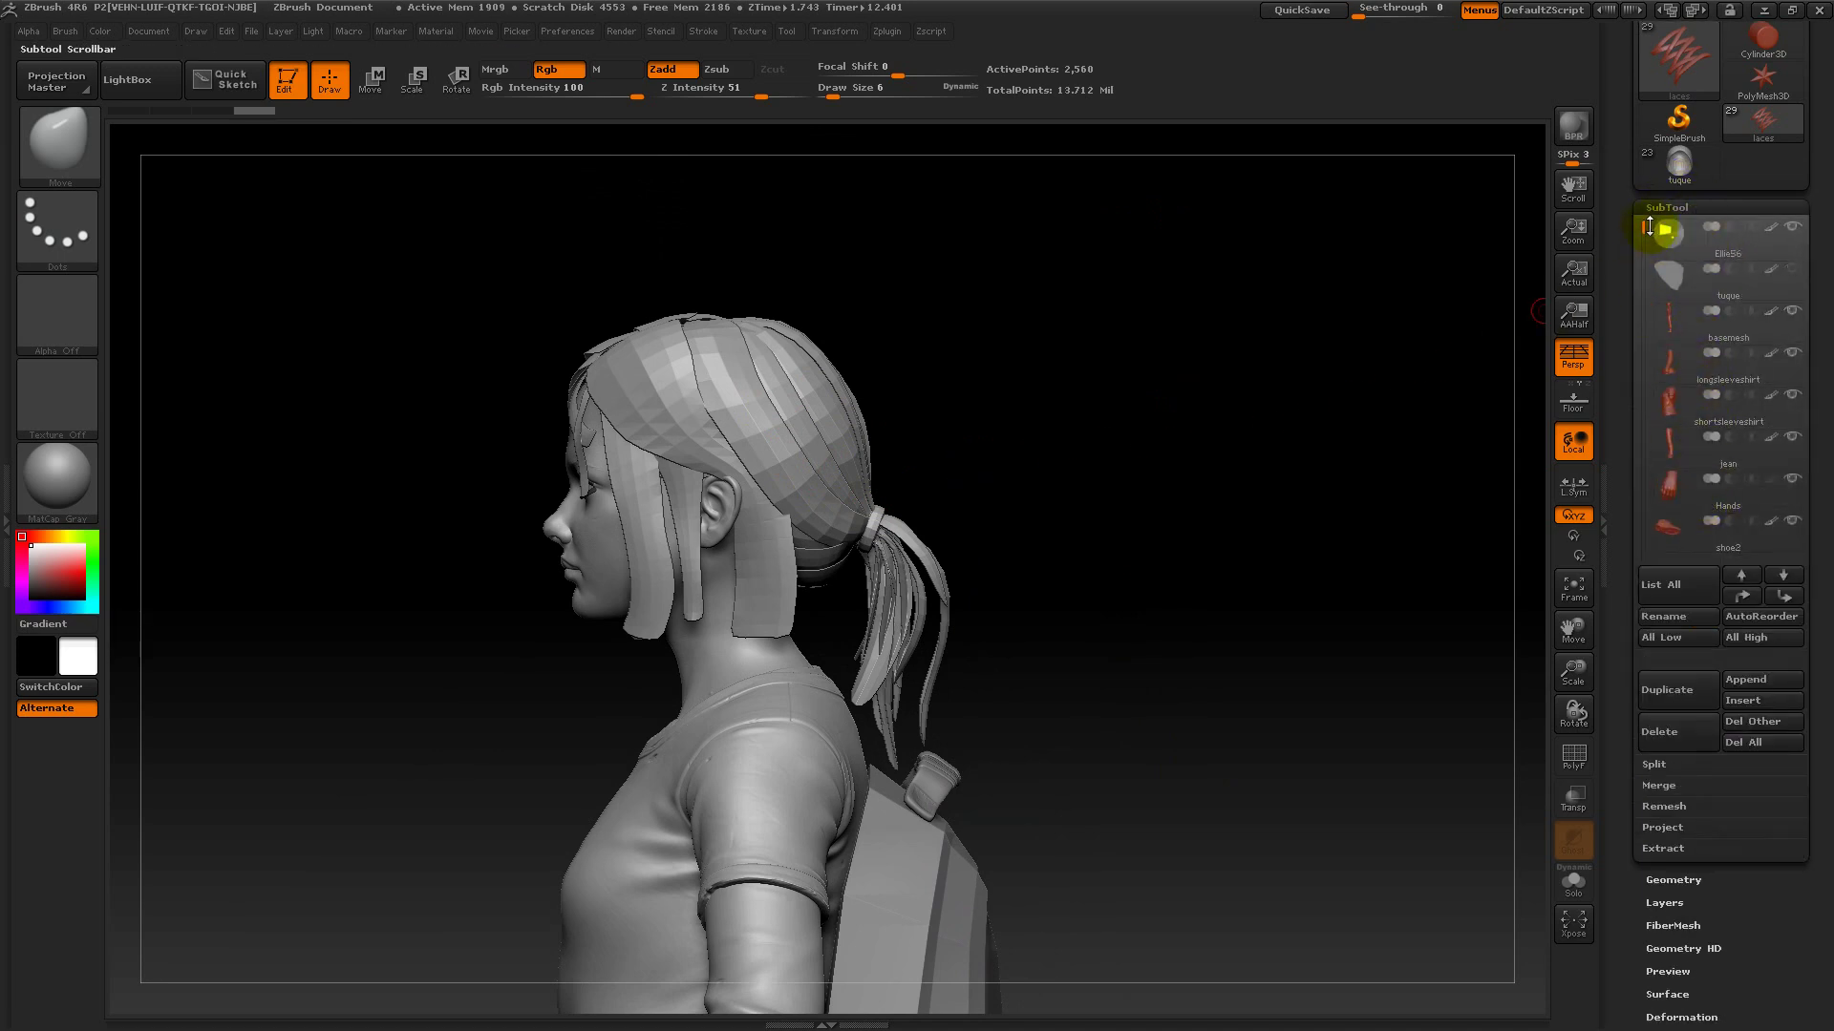
pyautogui.moveTo(1649, 227); pyautogui.dragTo(1661, 370)
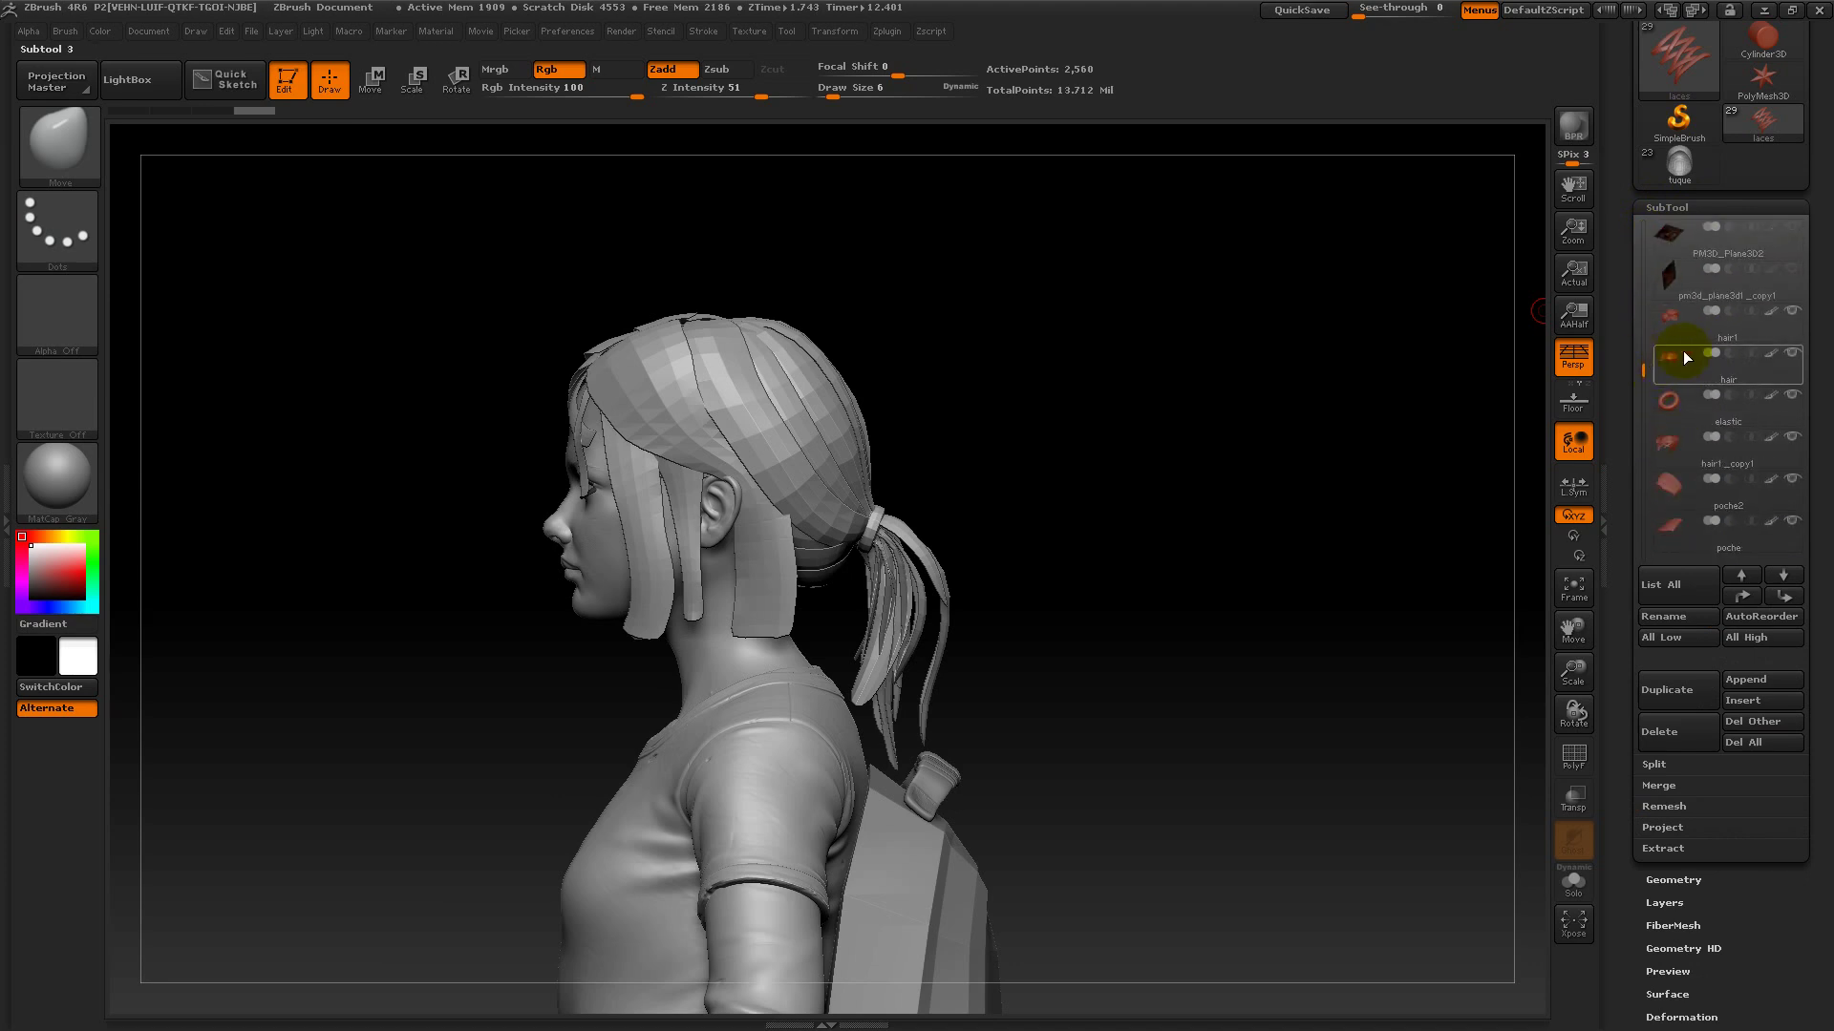
pyautogui.click(1681, 327)
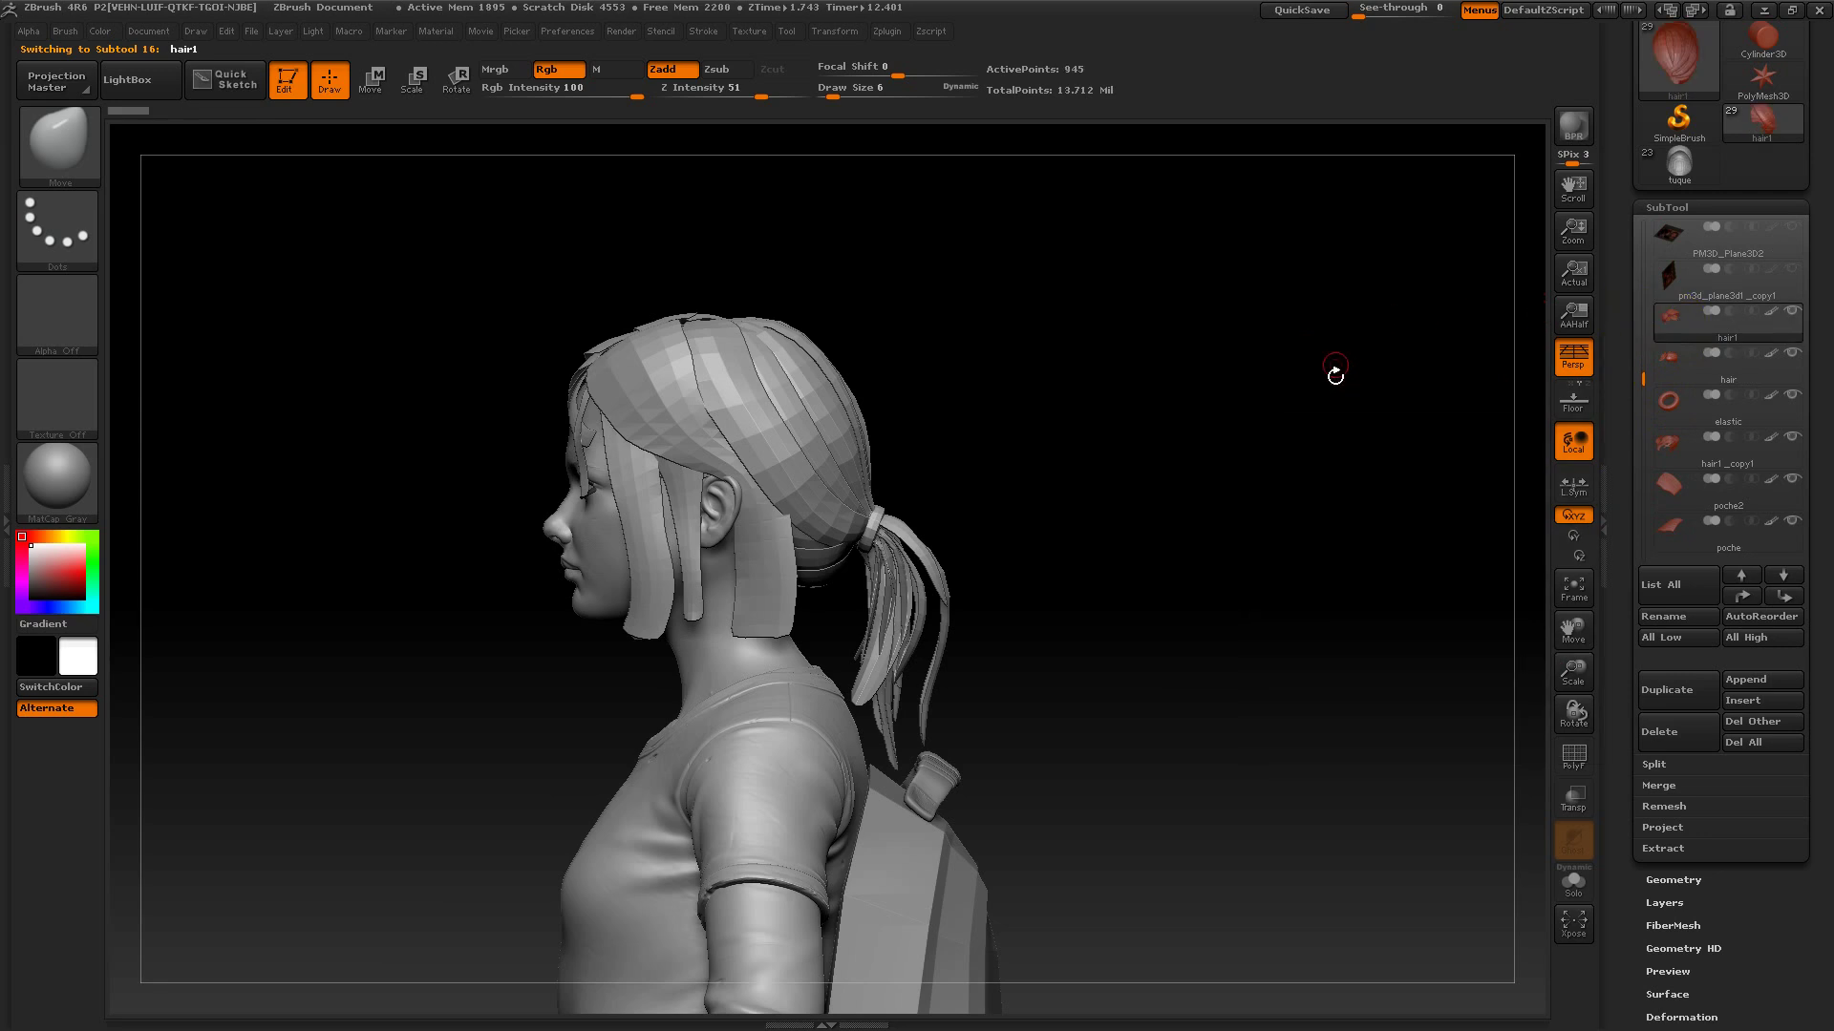
pyautogui.click(1794, 355)
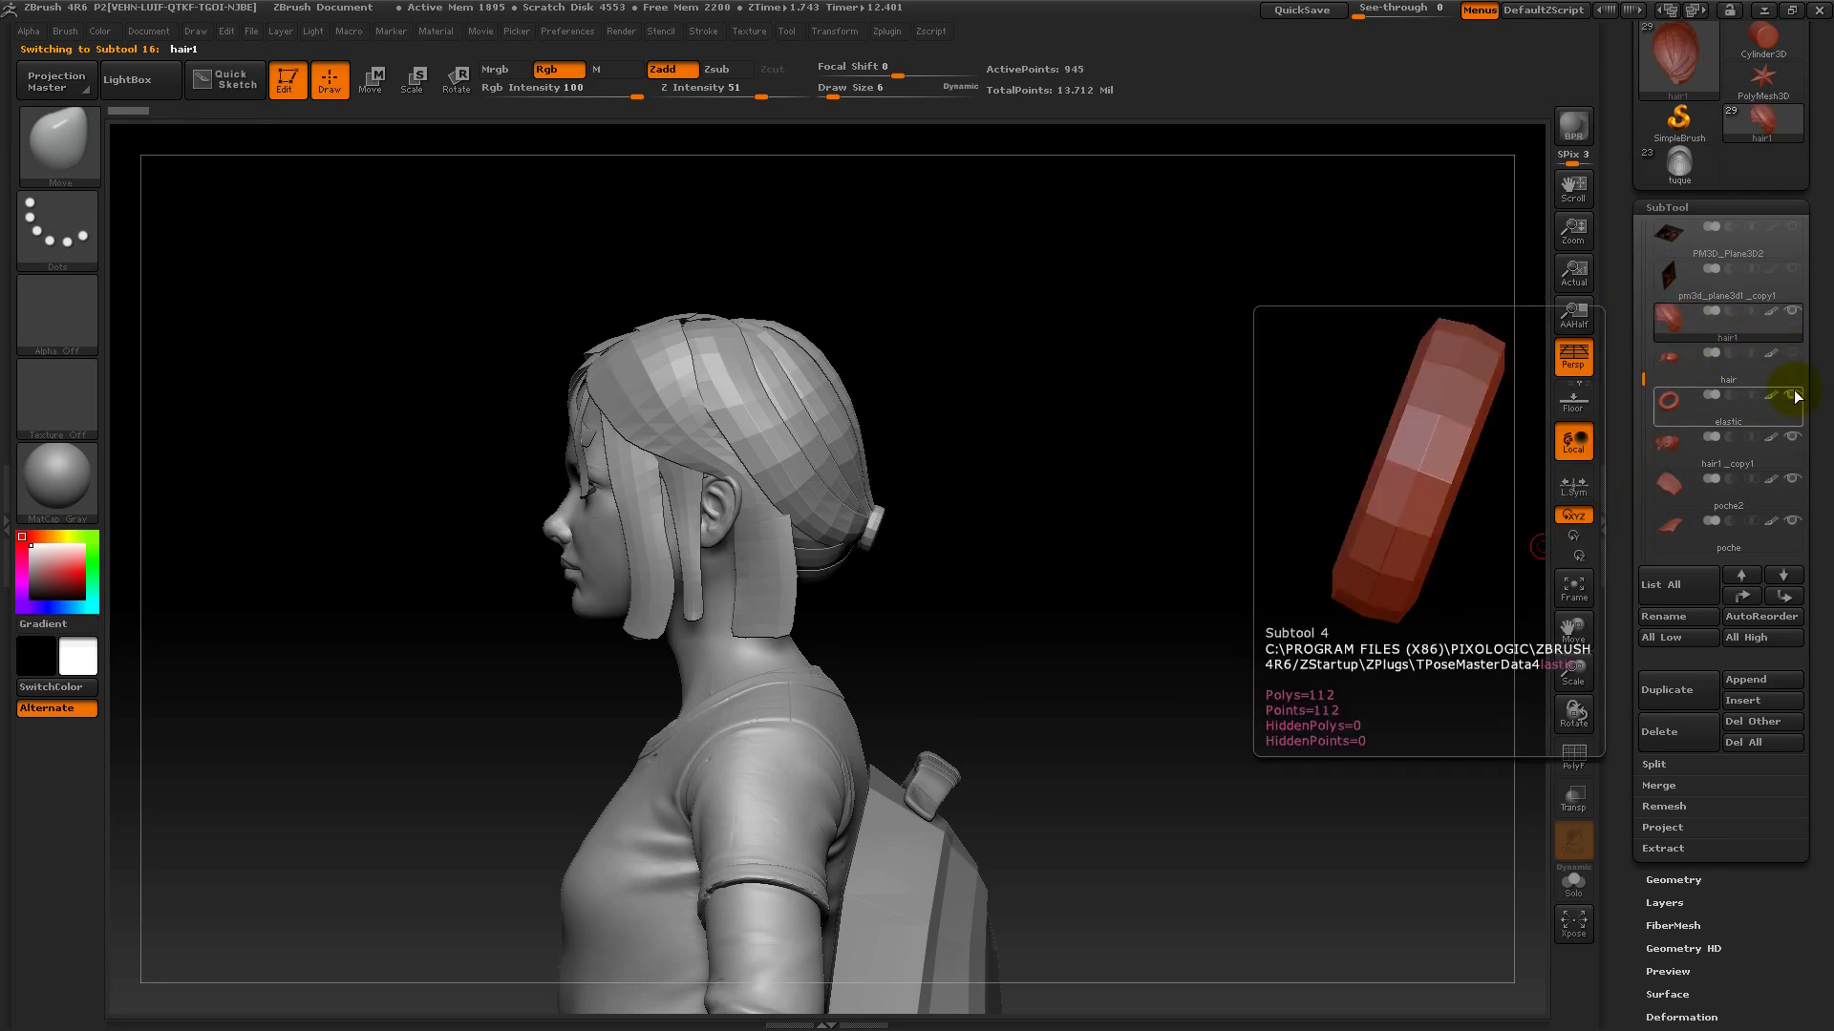
pyautogui.click(1793, 439)
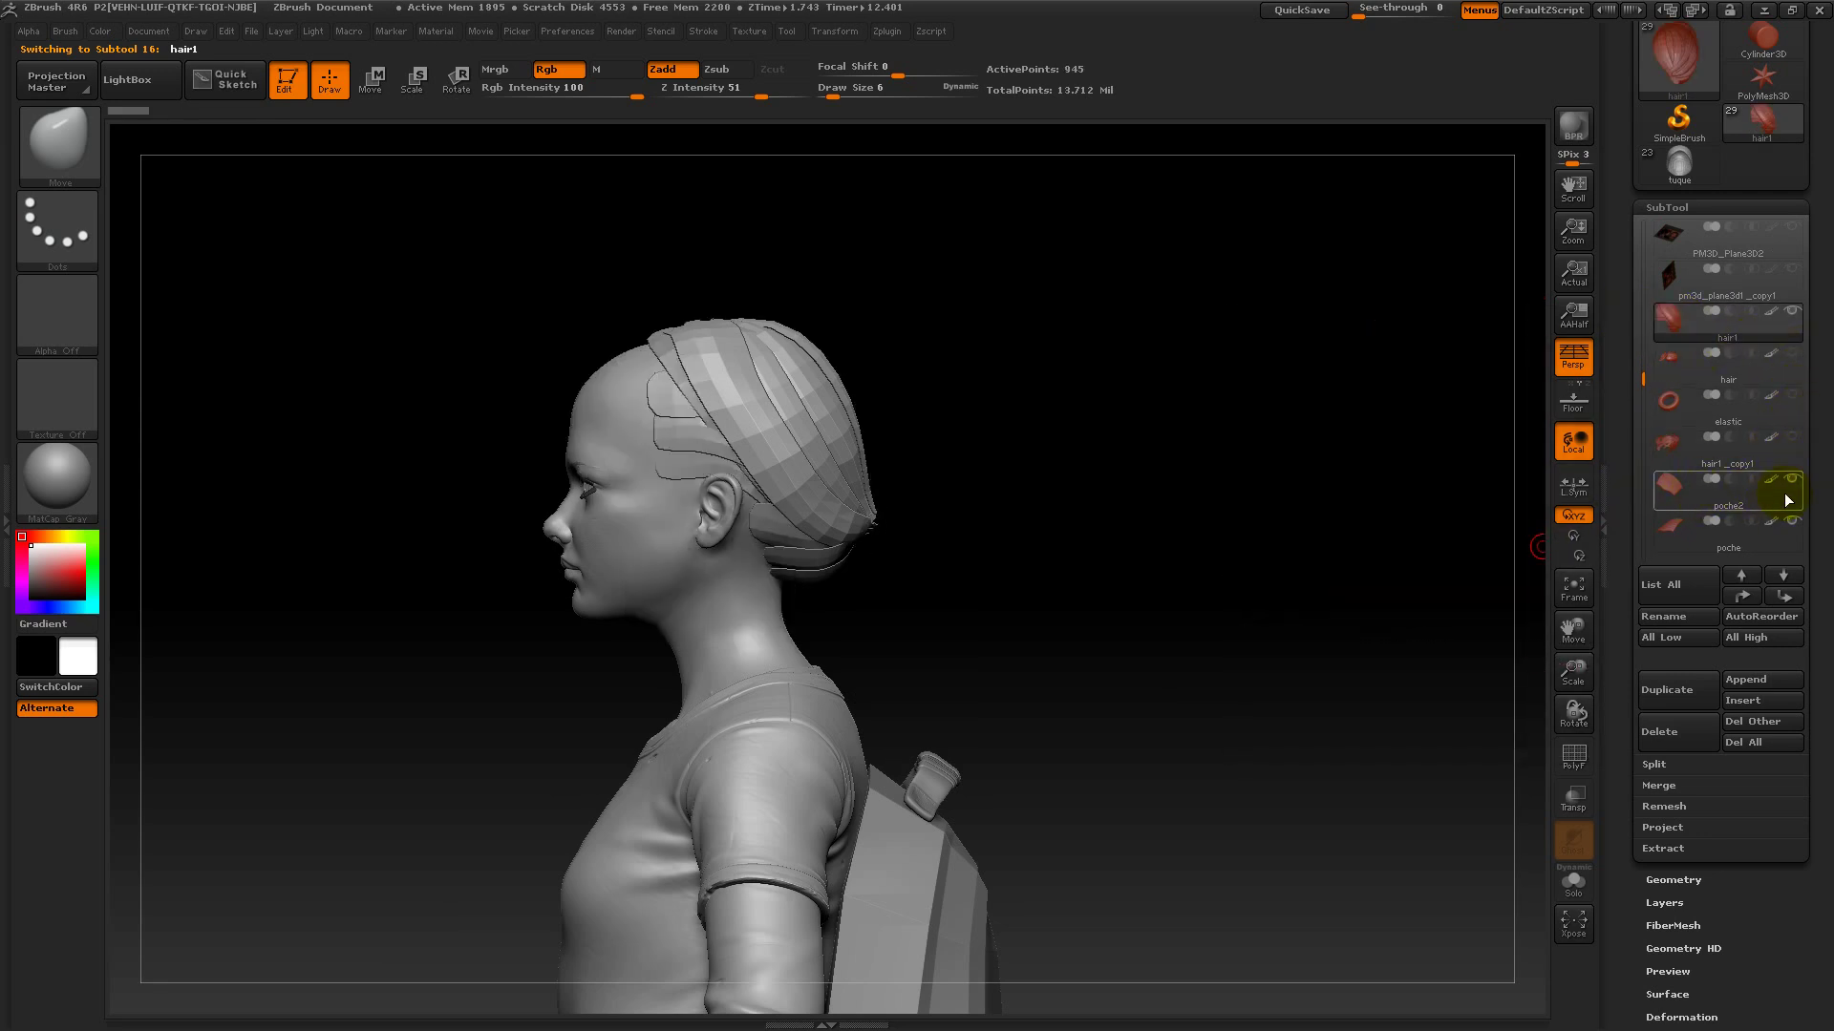
# - Isolate the hair1 subtool and display its polyframe to show the polygroup of each strand
pyautogui.moveTo(1232, 679); pyautogui.dragTo(1257, 770)
pyautogui.hotkey('shift', 'f')
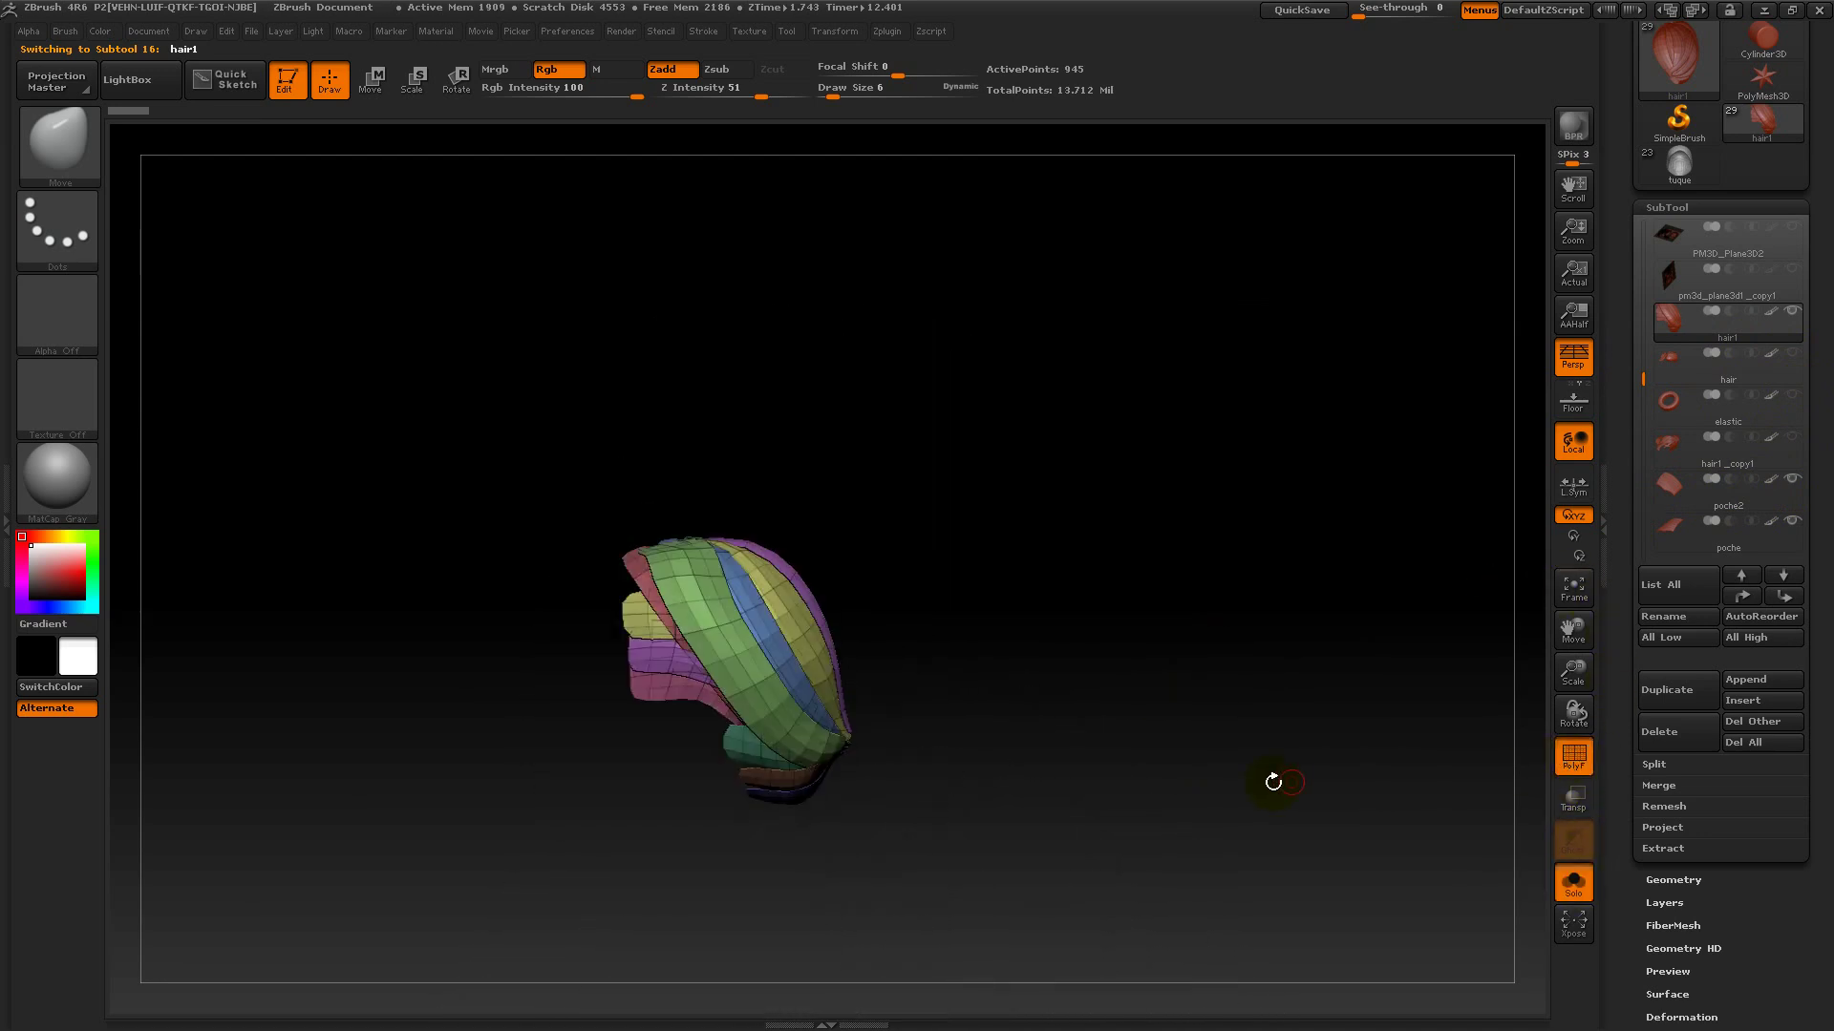
pyautogui.moveTo(1269, 778); pyautogui.dragTo(1255, 721)
# - Lower hair1 to subdivision level 1 and delete its higher subdivision levels
pyautogui.click(1667, 207)
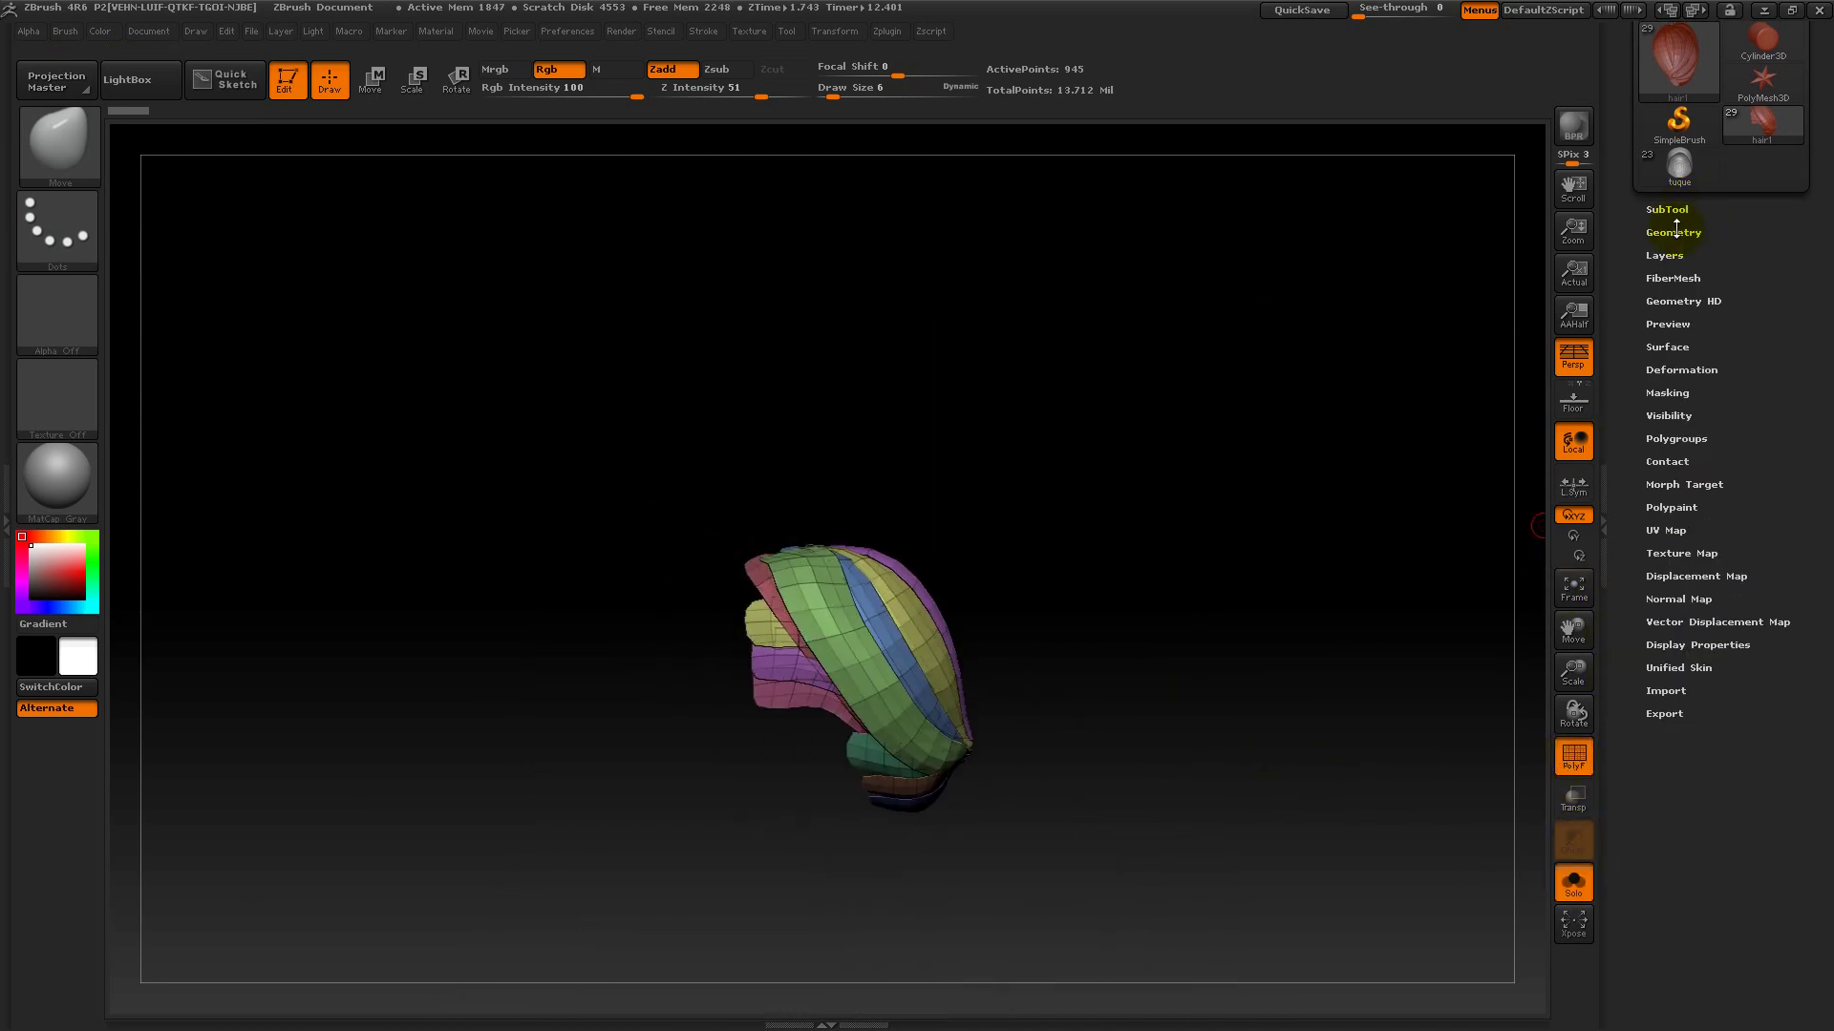
pyautogui.click(1673, 227)
pyautogui.moveTo(1695, 272); pyautogui.dragTo(1650, 268)
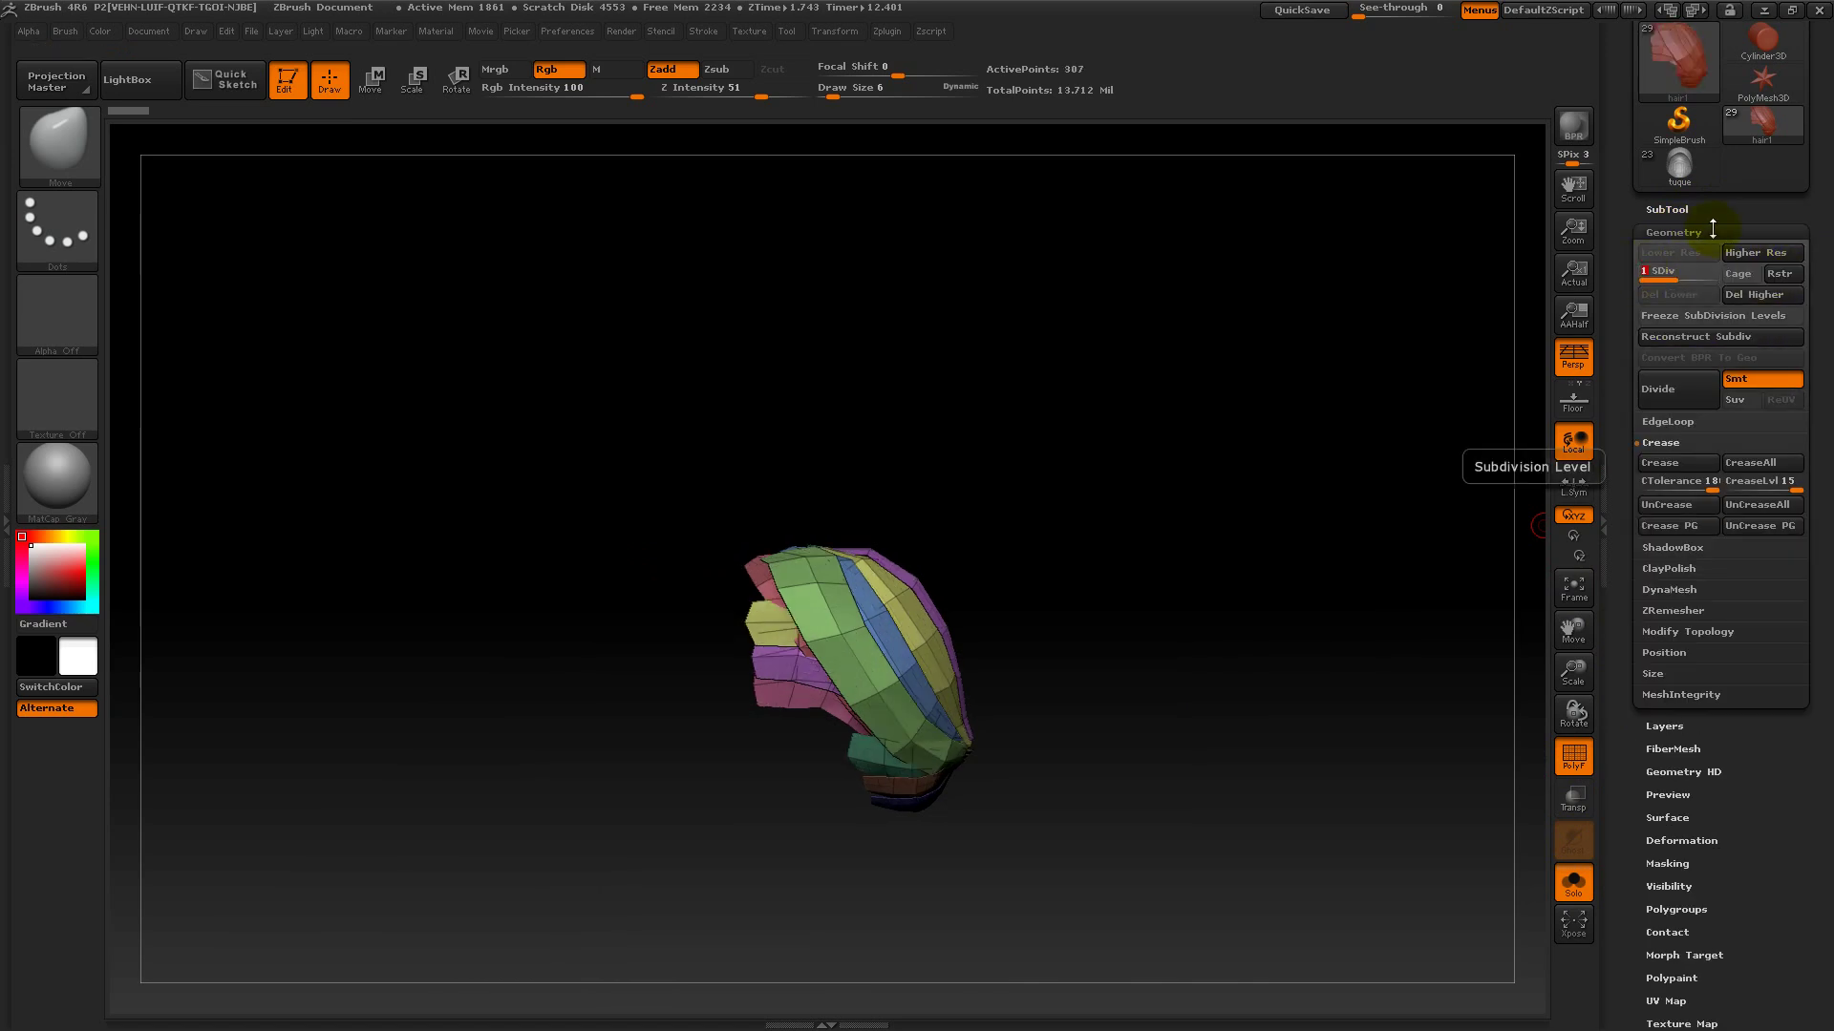
pyautogui.click(1765, 295)
# - Isolate the purple side strand by its polygroup, then show all hair strands again and view them from above
pyautogui.keyDown('alt'); pyautogui.moveTo(1204, 313); pyautogui.dragTo(1228, 357); pyautogui.keyUp('alt')
pyautogui.keyDown('ctrl'); pyautogui.keyDown('shift'); pyautogui.click(829, 728); pyautogui.keyUp('shift'); pyautogui.keyUp('ctrl')
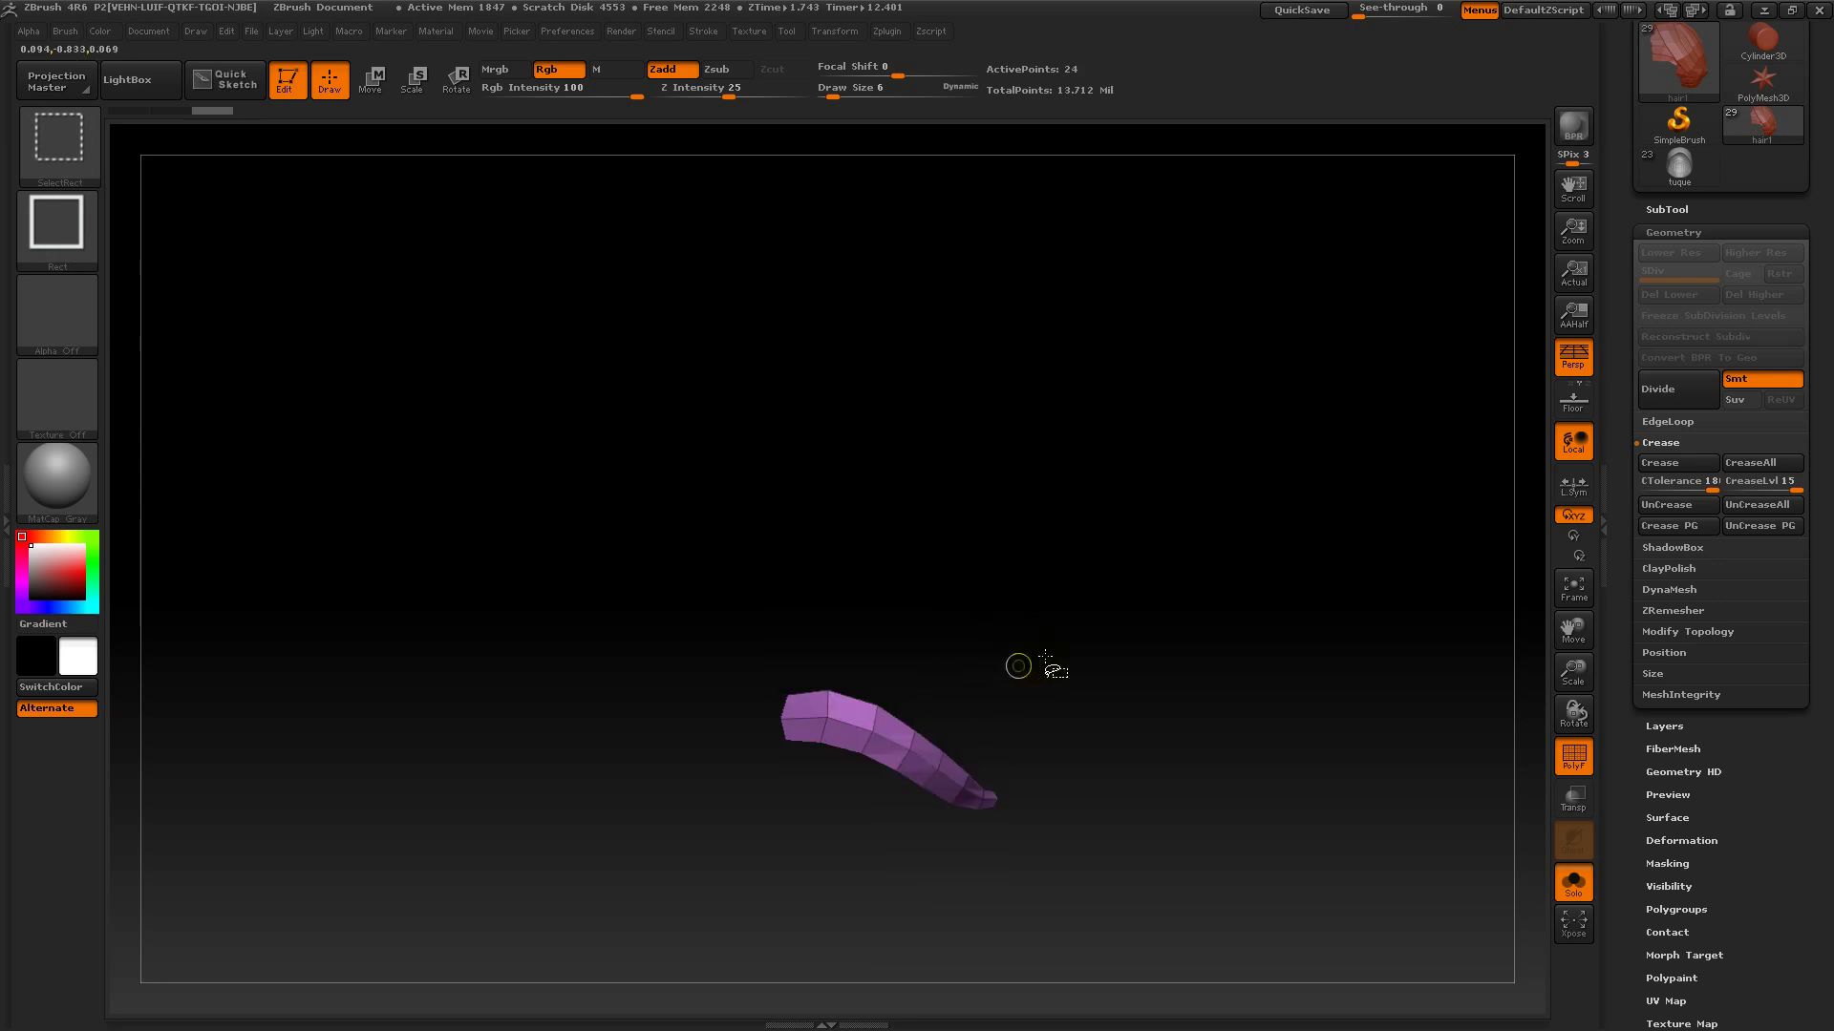
pyautogui.keyDown('ctrl'); pyautogui.keyDown('shift'); pyautogui.click(1247, 610); pyautogui.keyUp('shift'); pyautogui.keyUp('ctrl')
pyautogui.moveTo(1246, 655); pyautogui.dragTo(1210, 656)
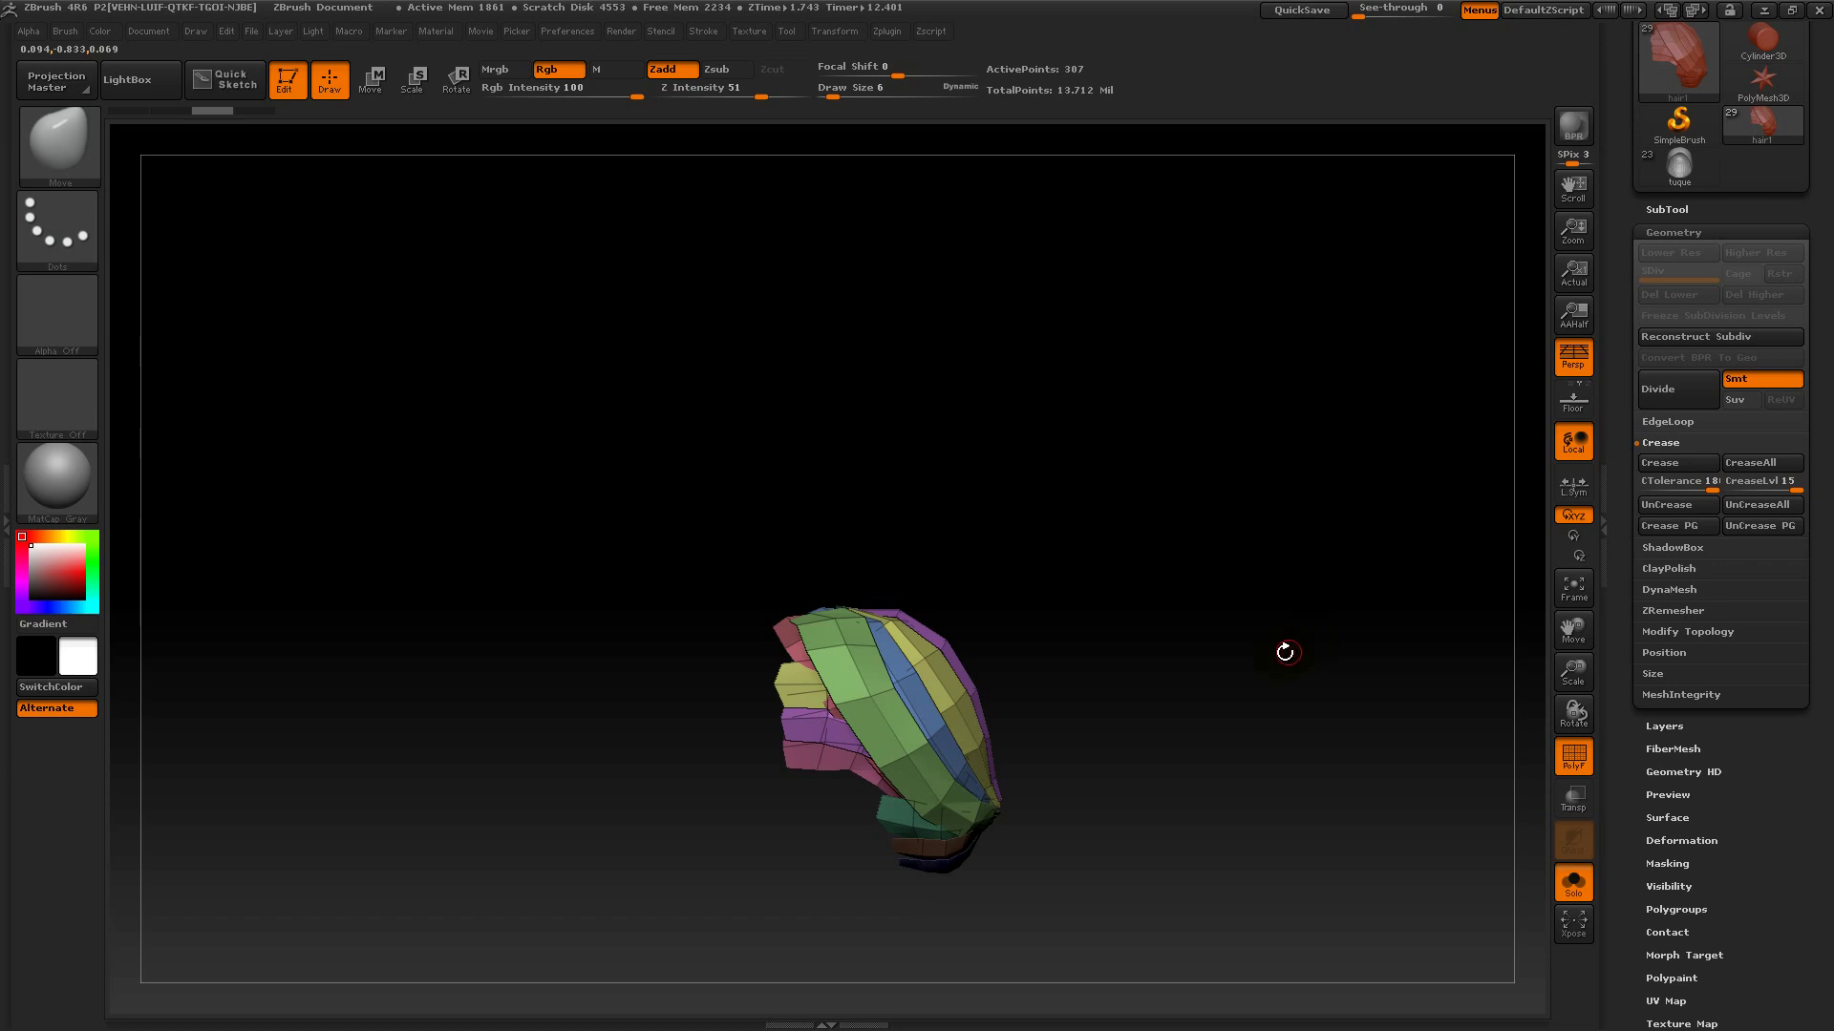
pyautogui.moveTo(1280, 656); pyautogui.dragTo(1216, 711)
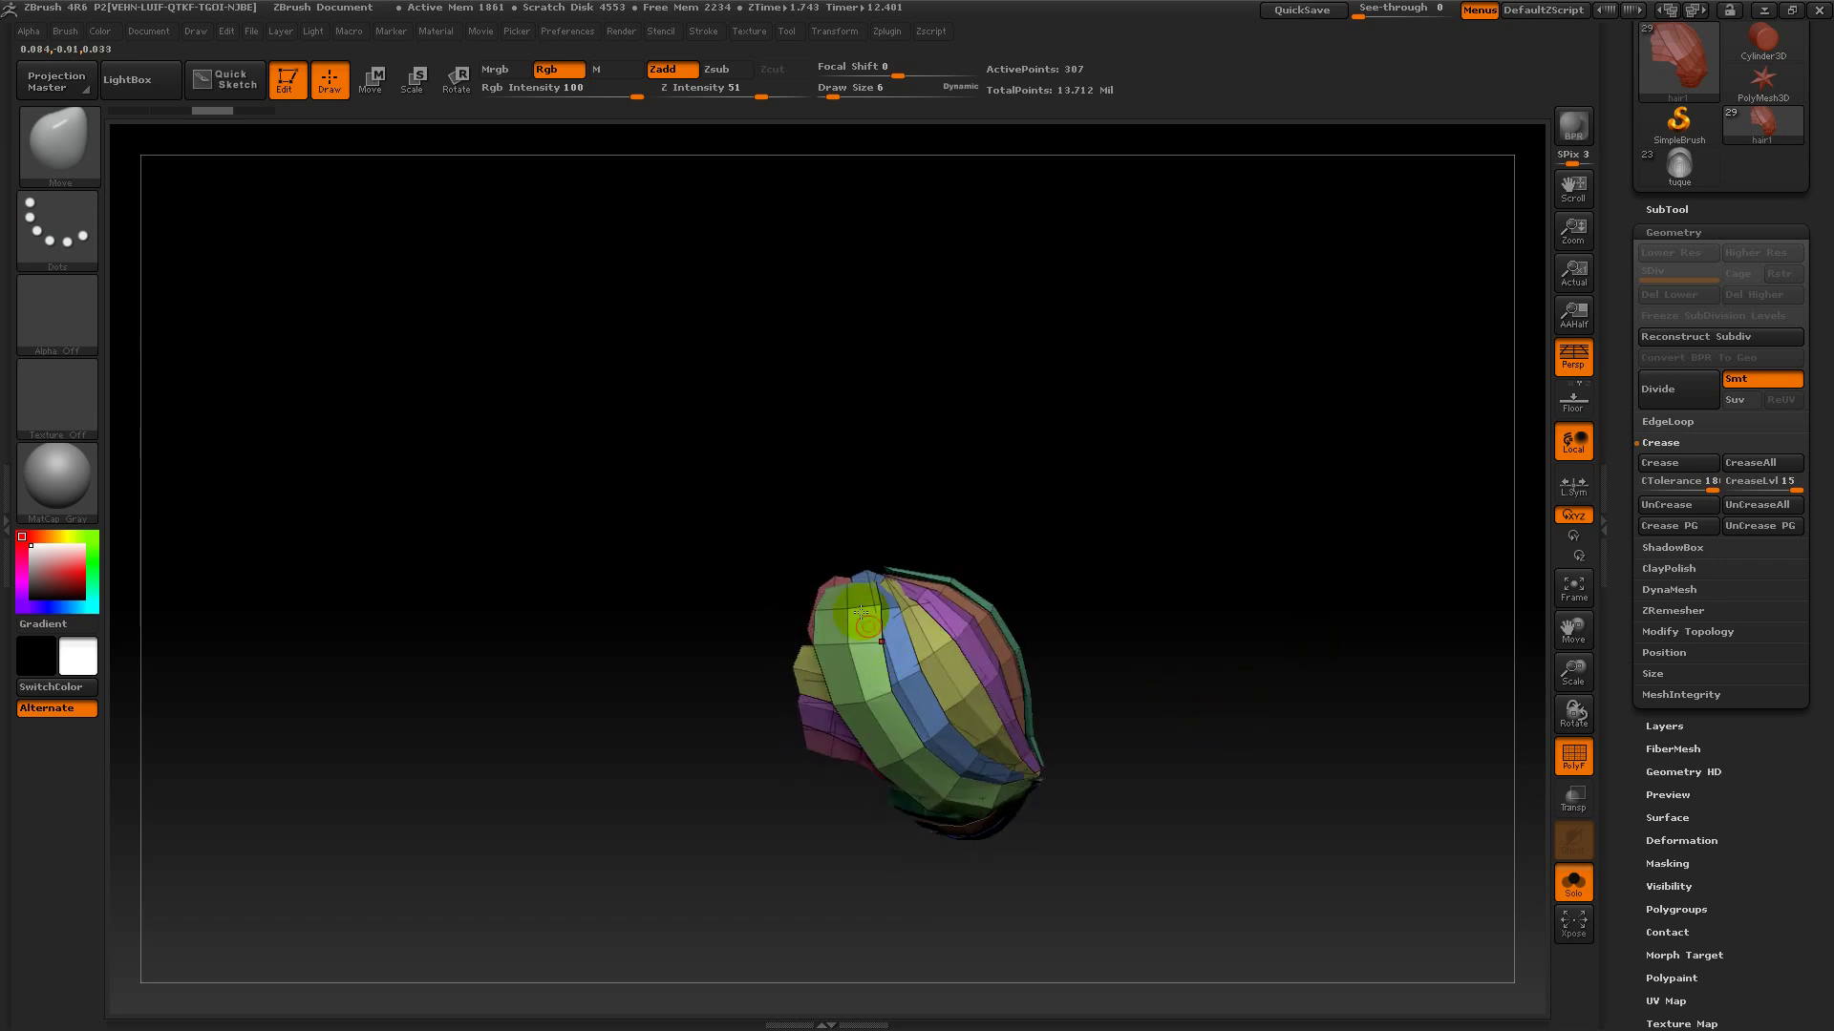
# - Isolate the large green hair strand, mask it, unhide the other strands and invert the mask
pyautogui.moveTo(1080, 485); pyautogui.dragTo(983, 530)
pyautogui.keyDown('ctrl'); pyautogui.keyDown('shift'); pyautogui.click(870, 696); pyautogui.keyUp('shift'); pyautogui.keyUp('ctrl')
pyautogui.keyDown('ctrl'); pyautogui.moveTo(1135, 410); pyautogui.dragTo(724, 974); pyautogui.keyUp('ctrl')
pyautogui.keyDown('ctrl'); pyautogui.keyDown('shift'); pyautogui.click(1260, 760); pyautogui.keyUp('shift'); pyautogui.keyUp('ctrl')
pyautogui.moveTo(1262, 761)
pyautogui.mouseDown()
pyautogui.moveTo(1195, 758)
pyautogui.moveTo(1224, 761)
pyautogui.mouseUp()
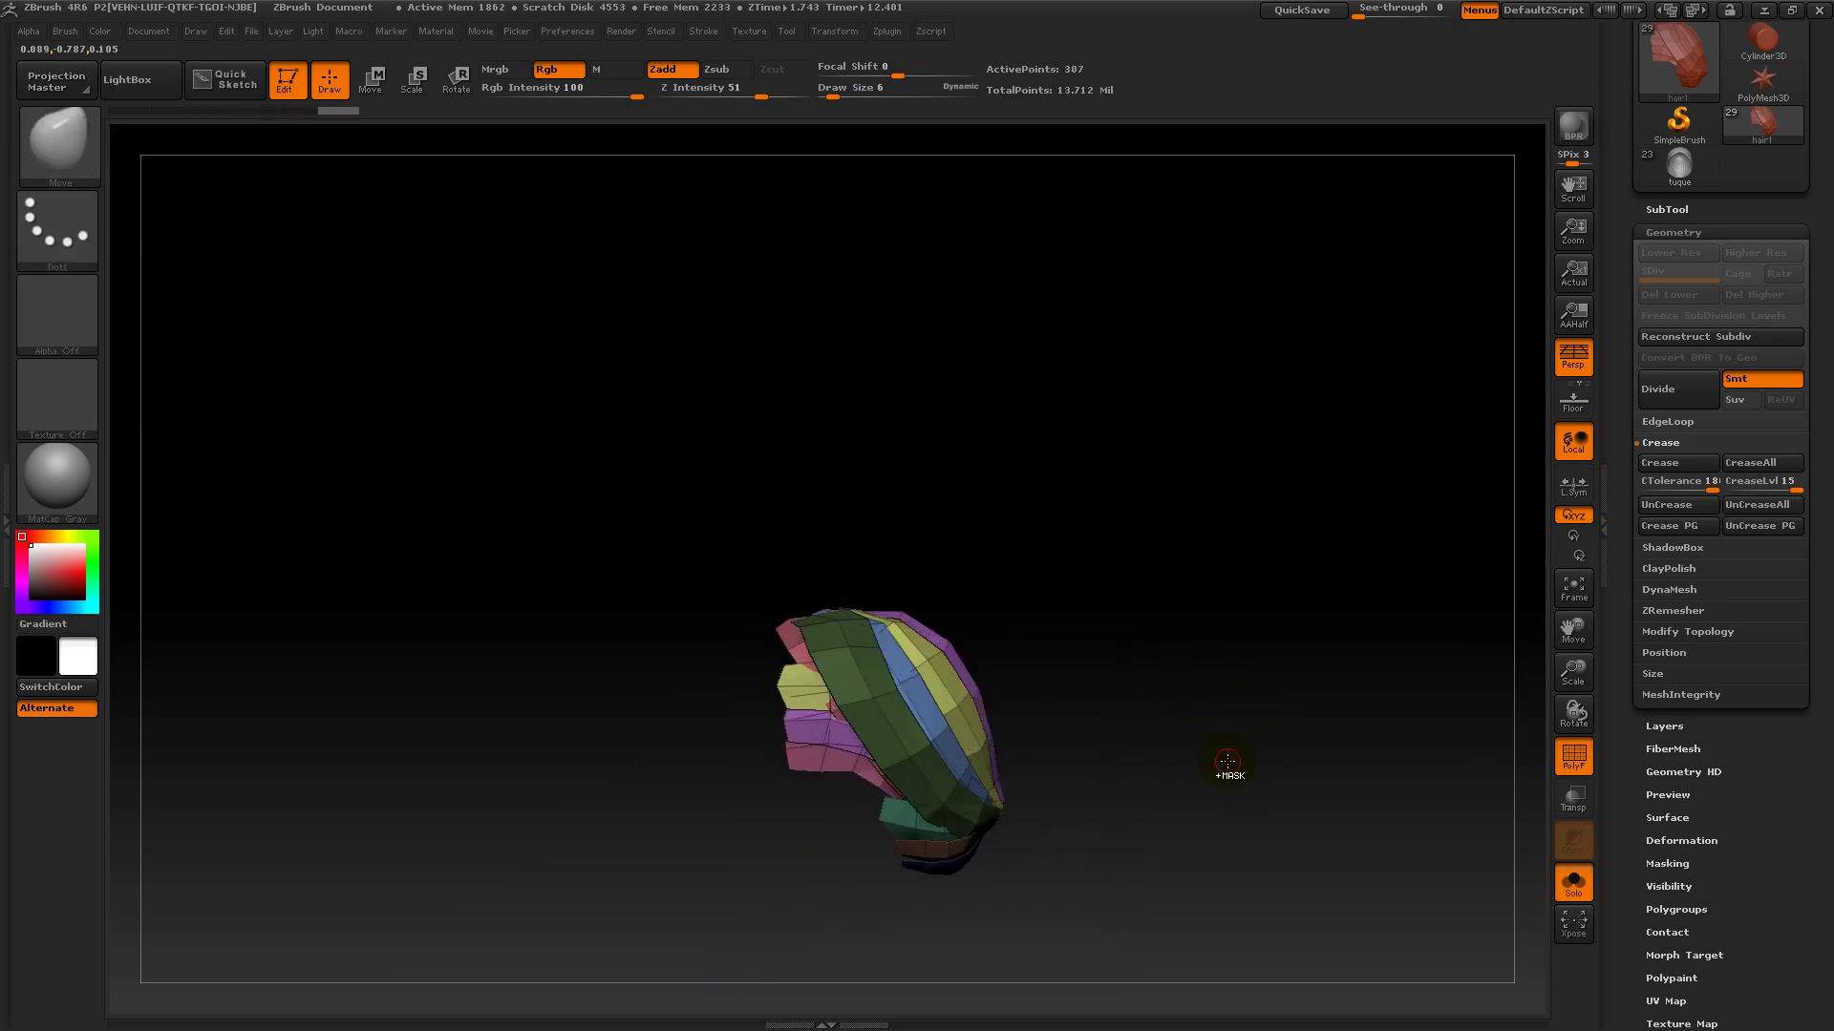
pyautogui.keyDown('ctrl'); pyautogui.click(1225, 761); pyautogui.keyUp('ctrl')
# - Duplicate the unmasked green hair strand with the Transpose brush, moving the copy beside the original towards the back of the head
pyautogui.click(72, 149)
pyautogui.click(1031, 552)
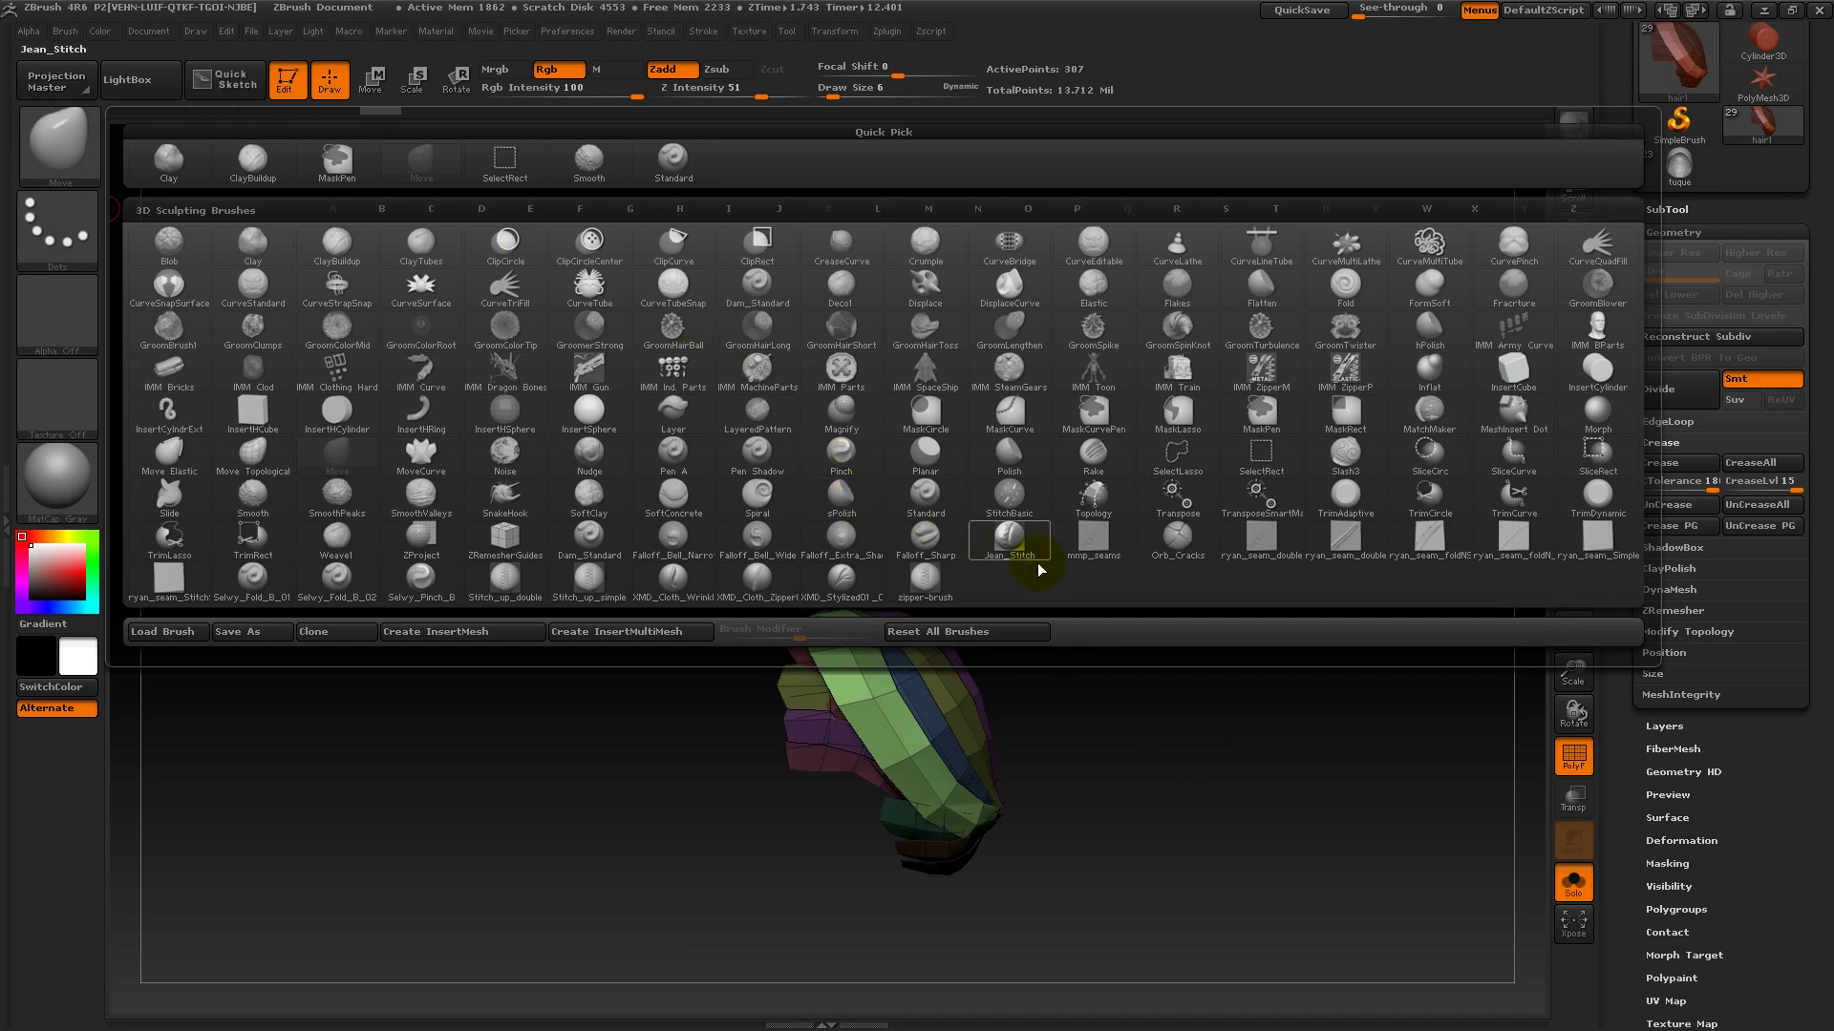
pyautogui.click(1177, 499)
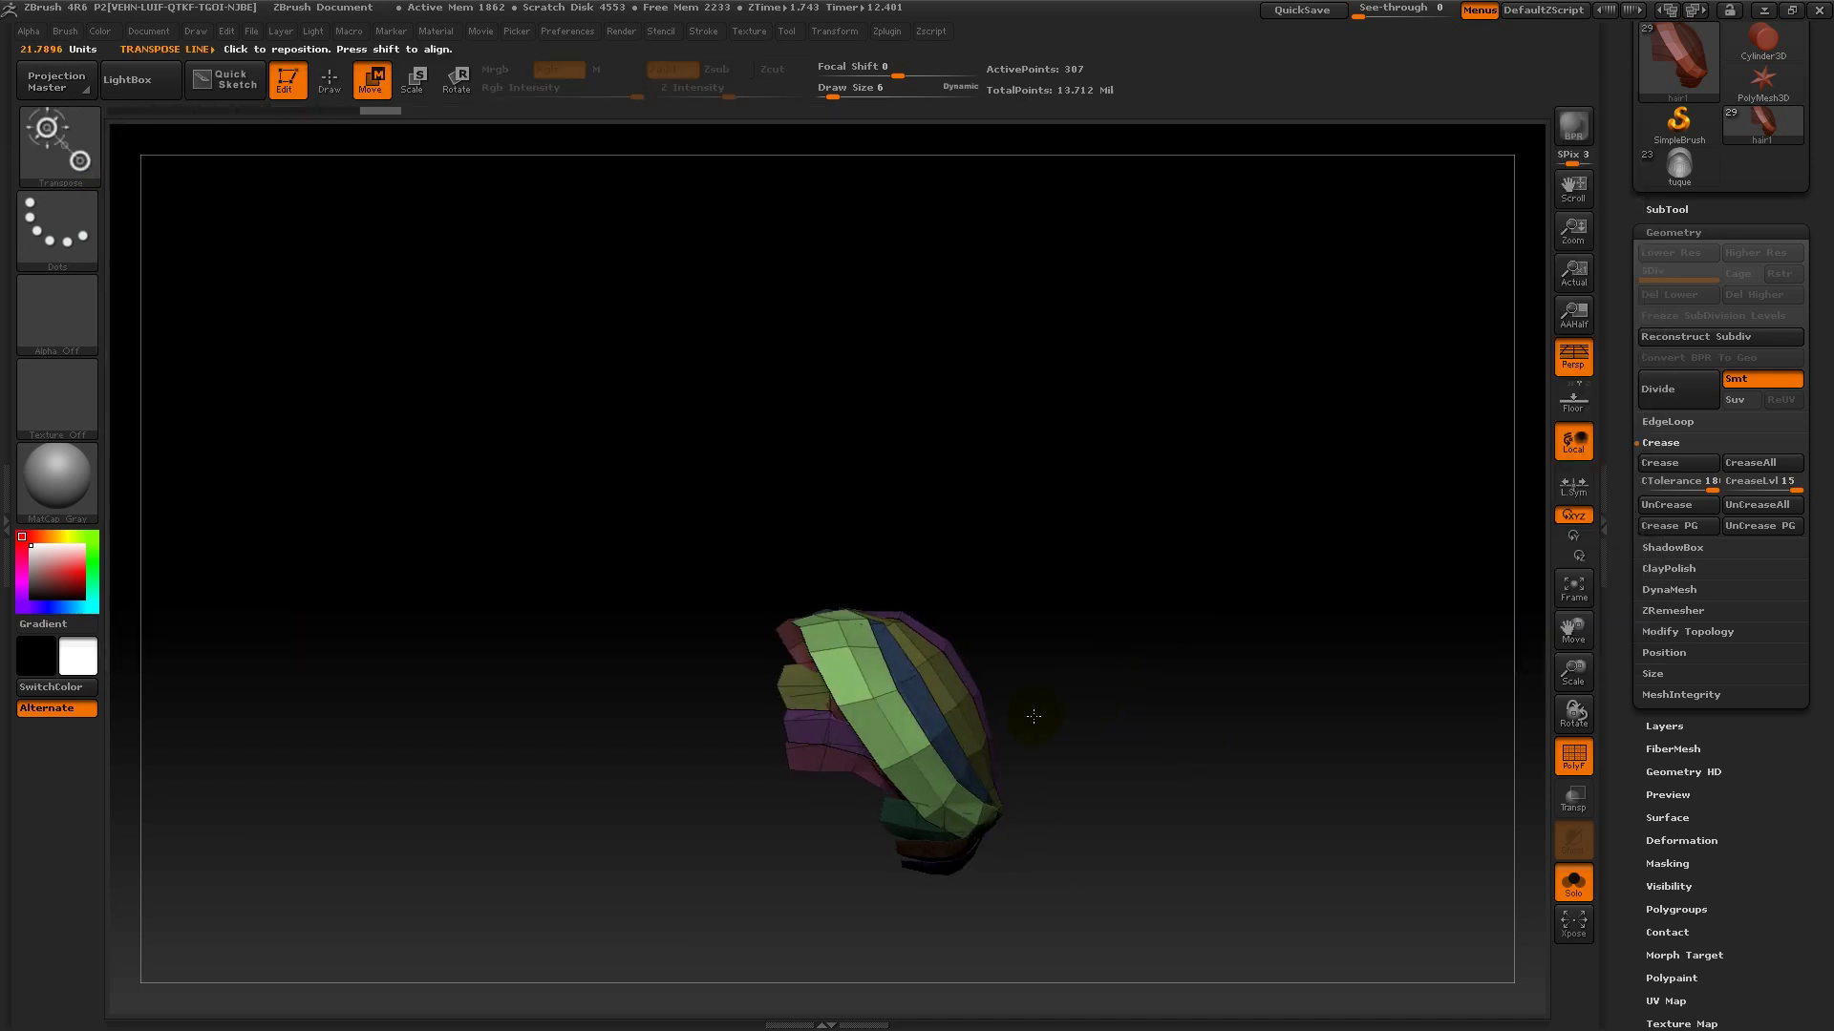
pyautogui.moveTo(864, 731); pyautogui.dragTo(1199, 734)
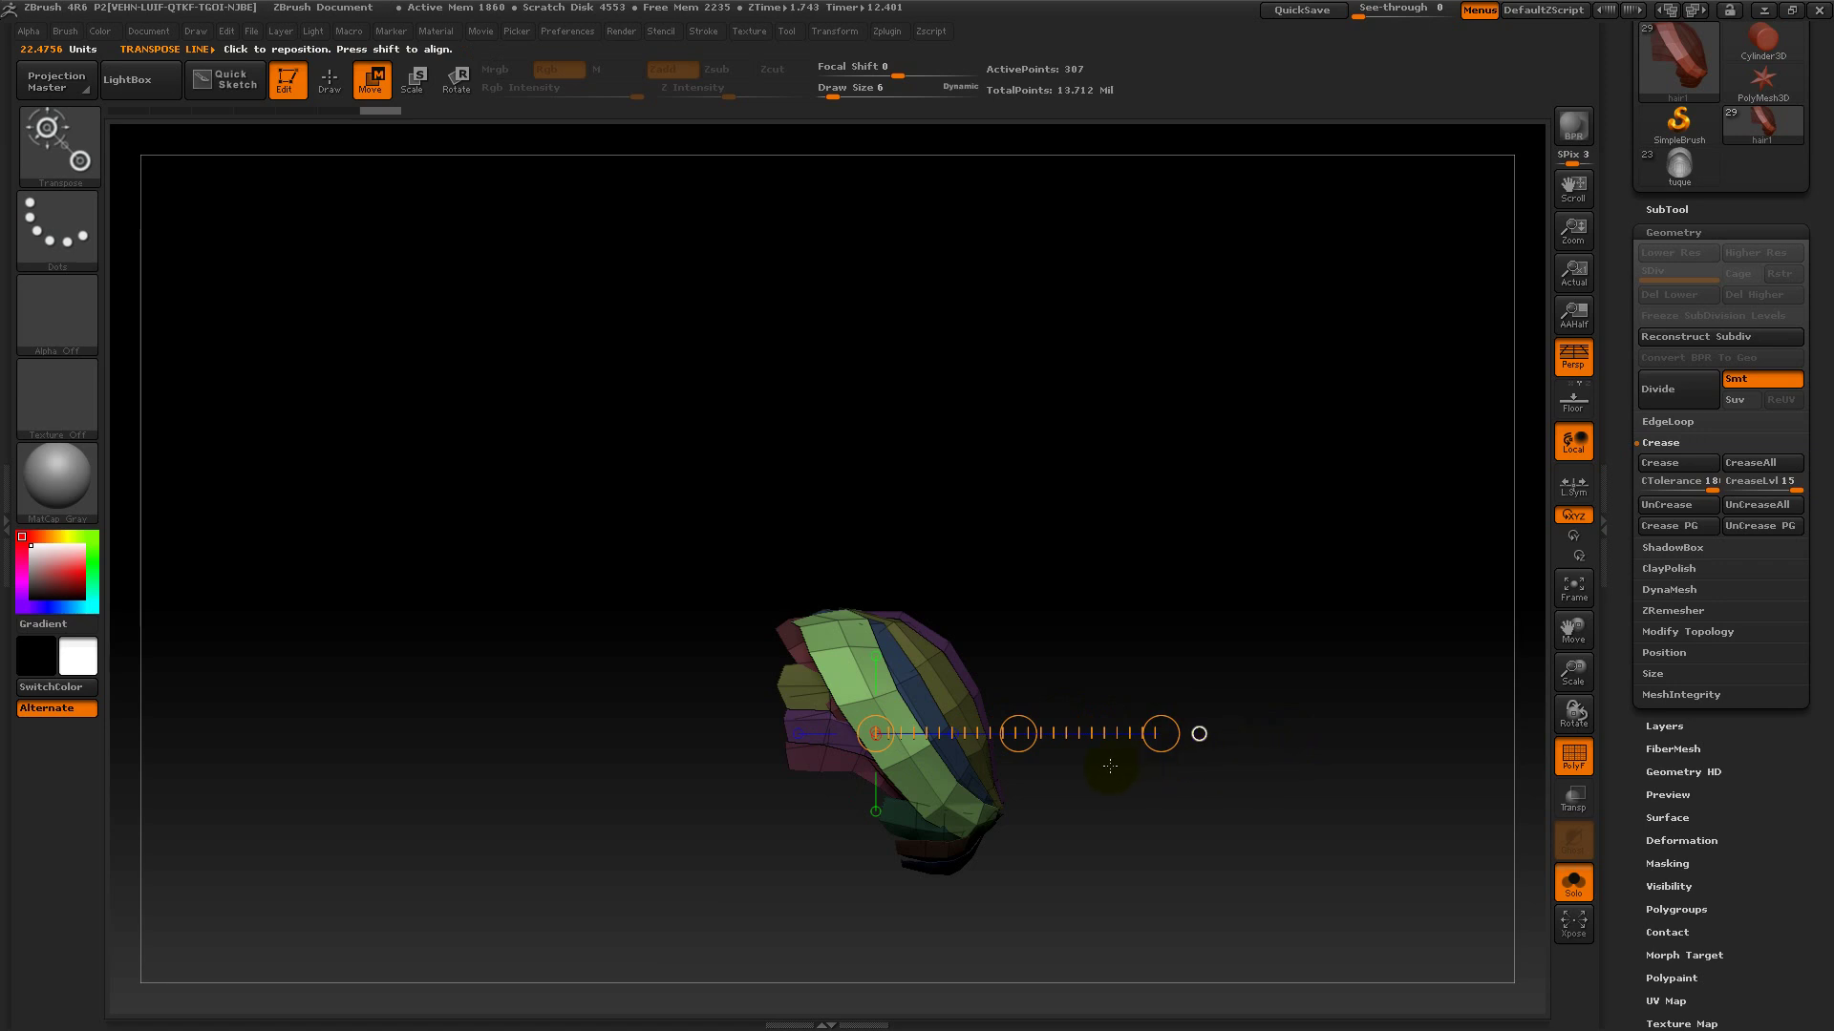
pyautogui.keyDown('ctrl'); pyautogui.moveTo(1018, 733); pyautogui.dragTo(1072, 724); pyautogui.keyUp('ctrl')
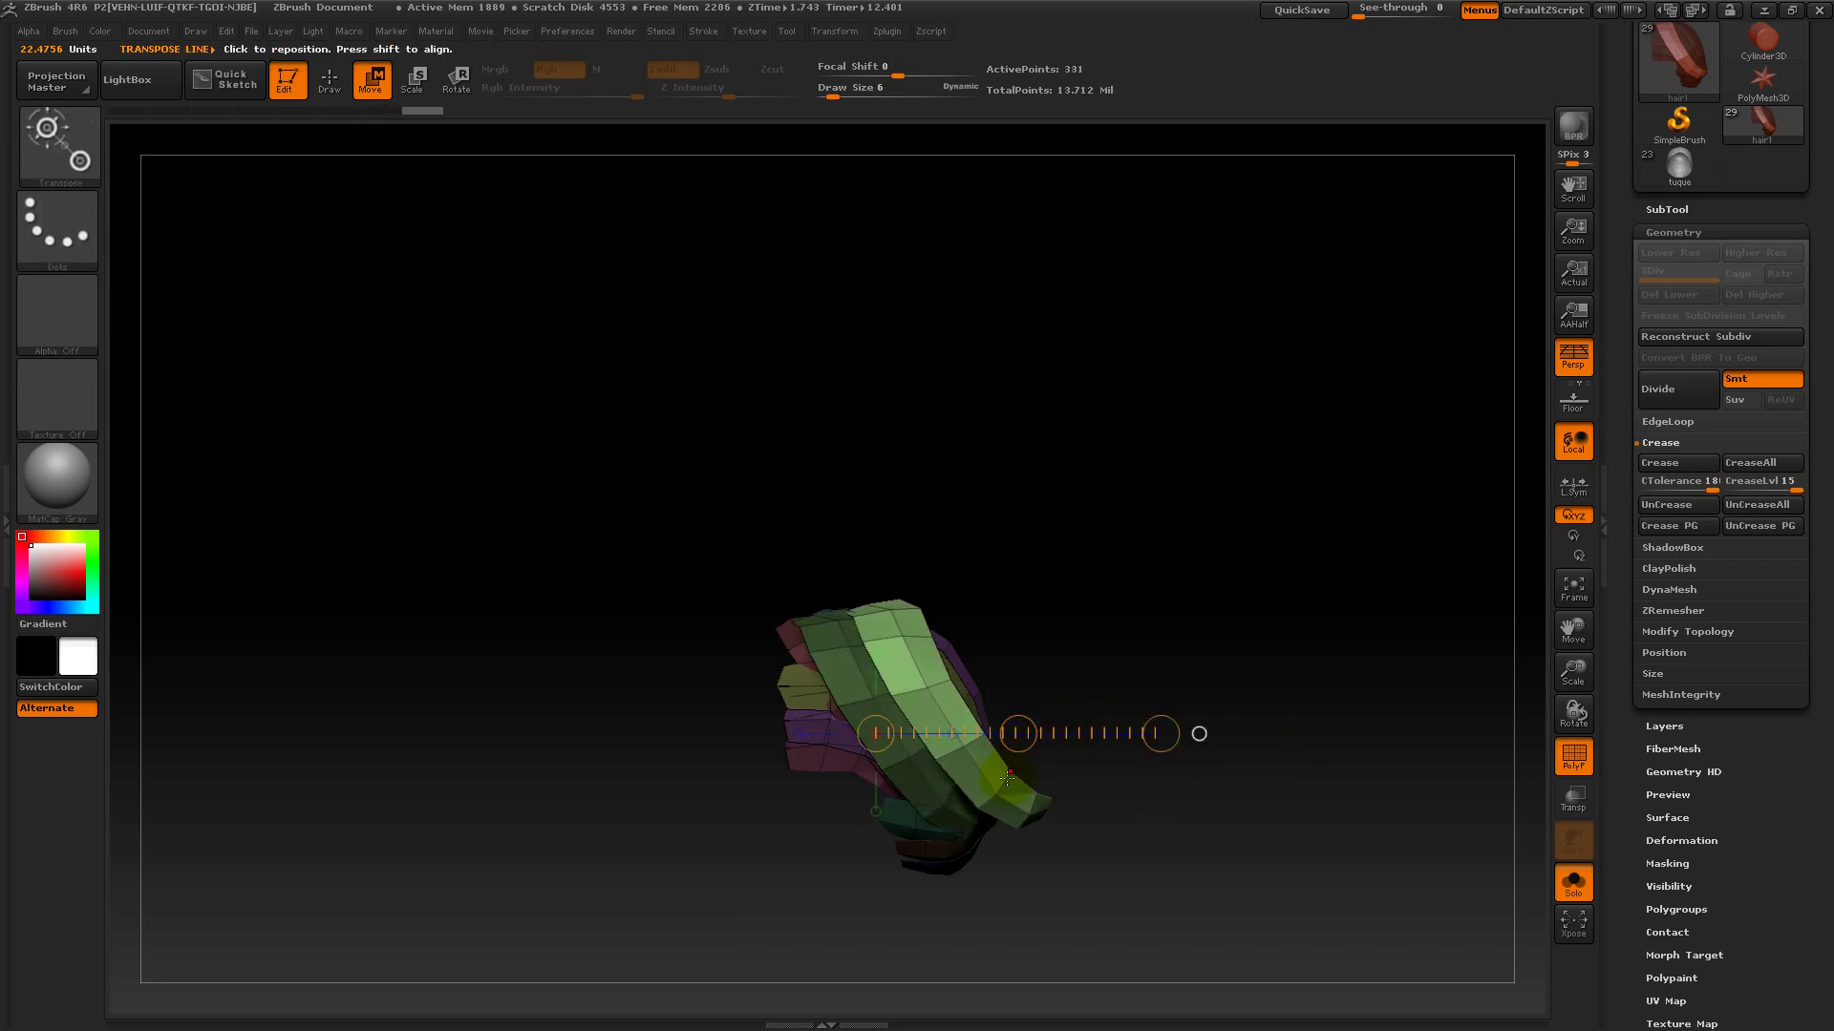
# - Reshape the duplicated green strand with the Move brush at draw size 62 so it follows the curve of the head
pyautogui.moveTo(1529, 346); pyautogui.dragTo(1099, 621)
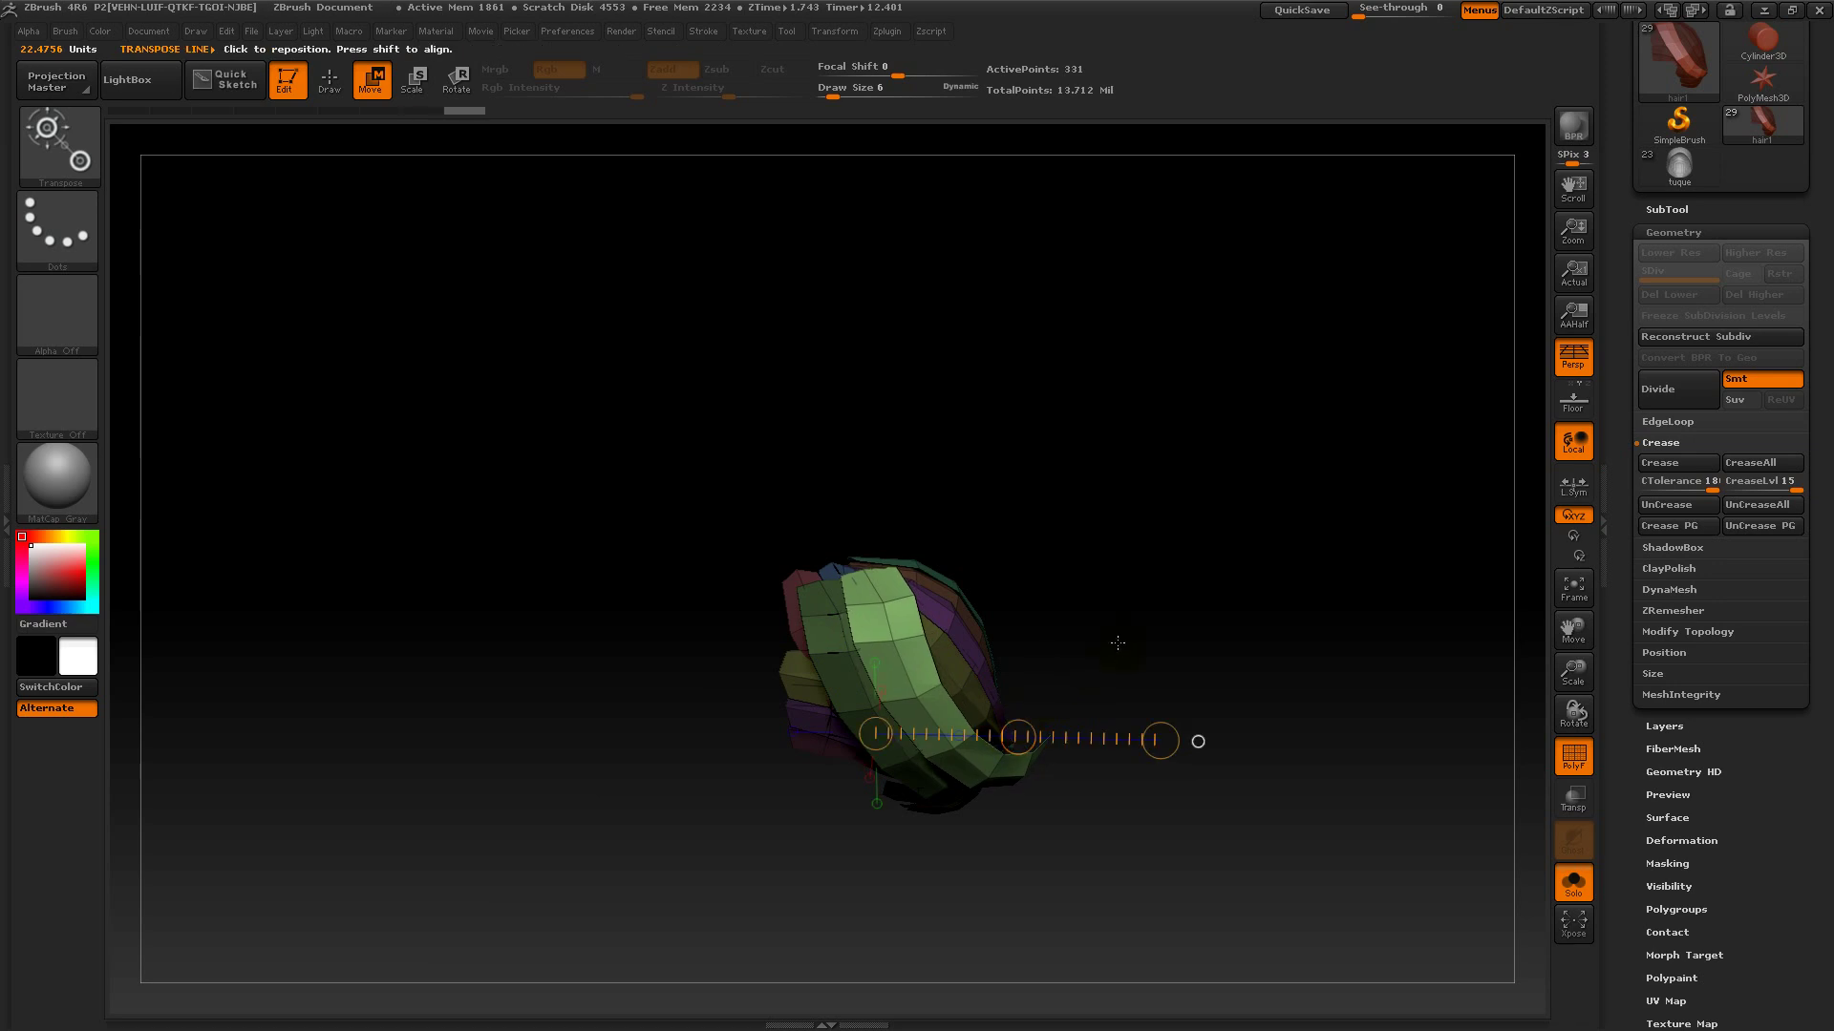
pyautogui.moveTo(1114, 643); pyautogui.dragTo(1126, 531)
pyautogui.click(57, 144)
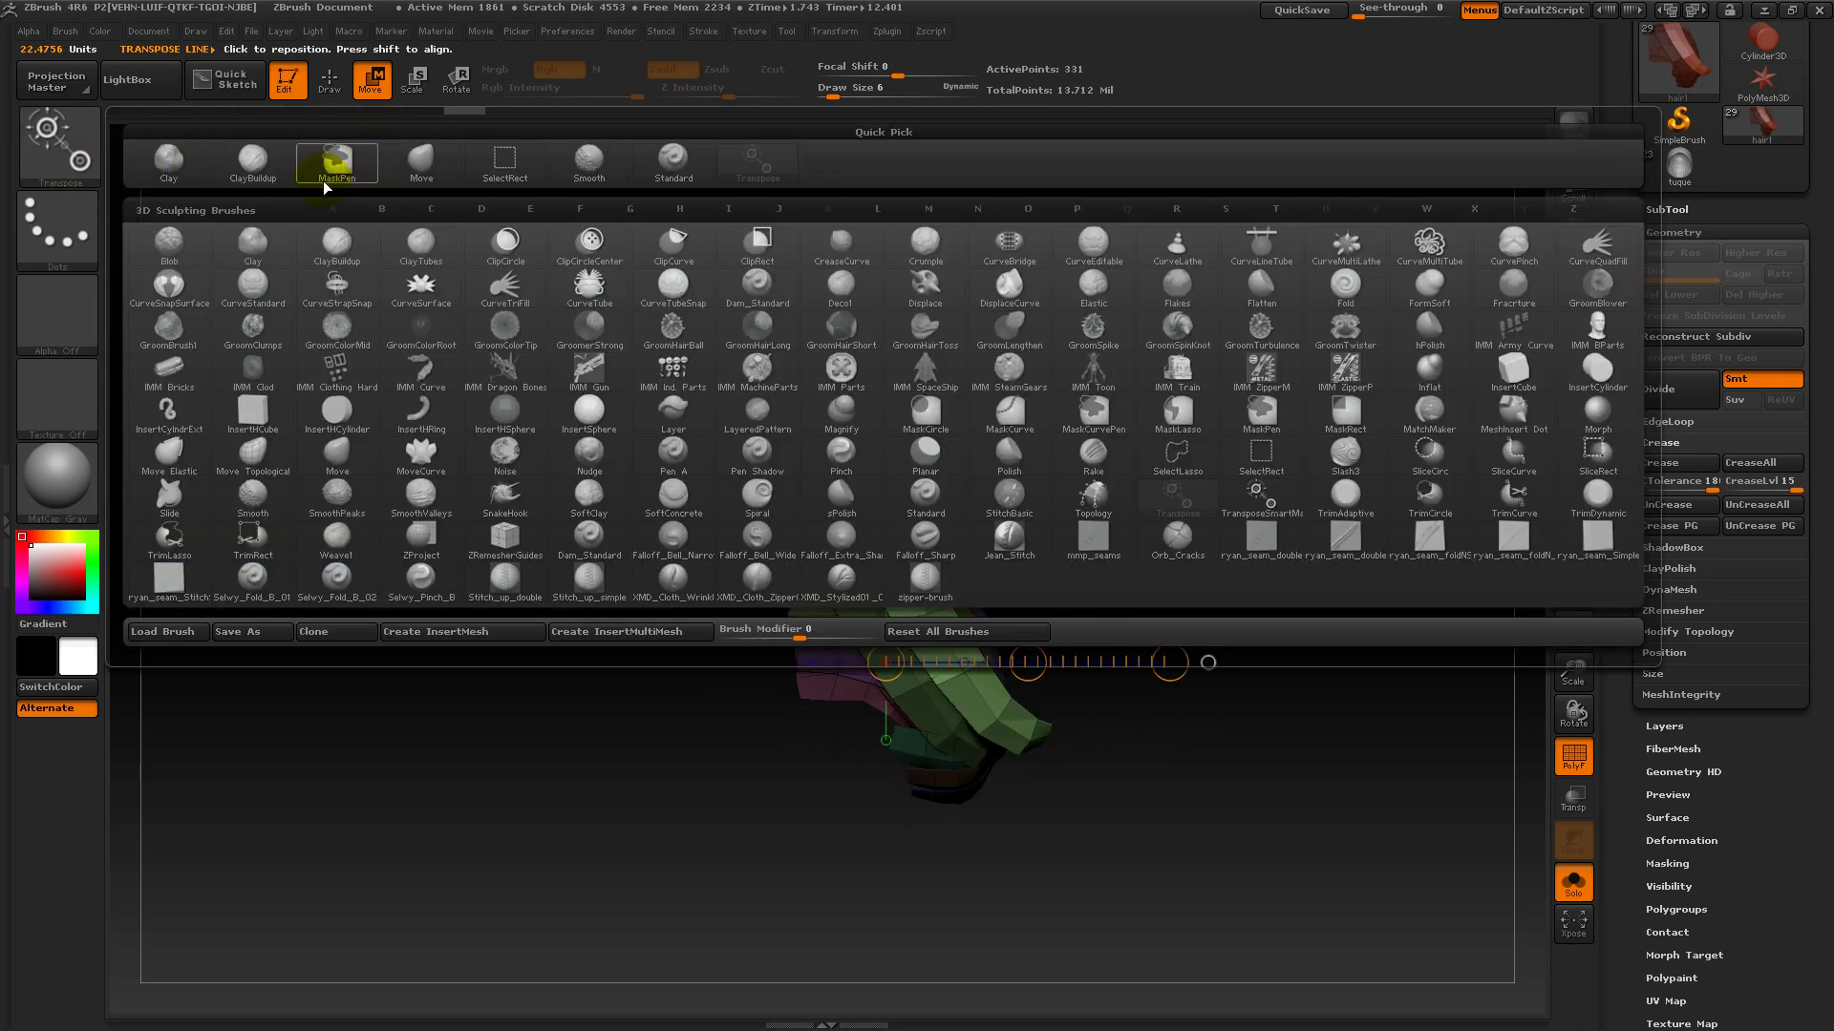
pyautogui.click(455, 161)
pyautogui.moveTo(827, 89); pyautogui.dragTo(860, 89)
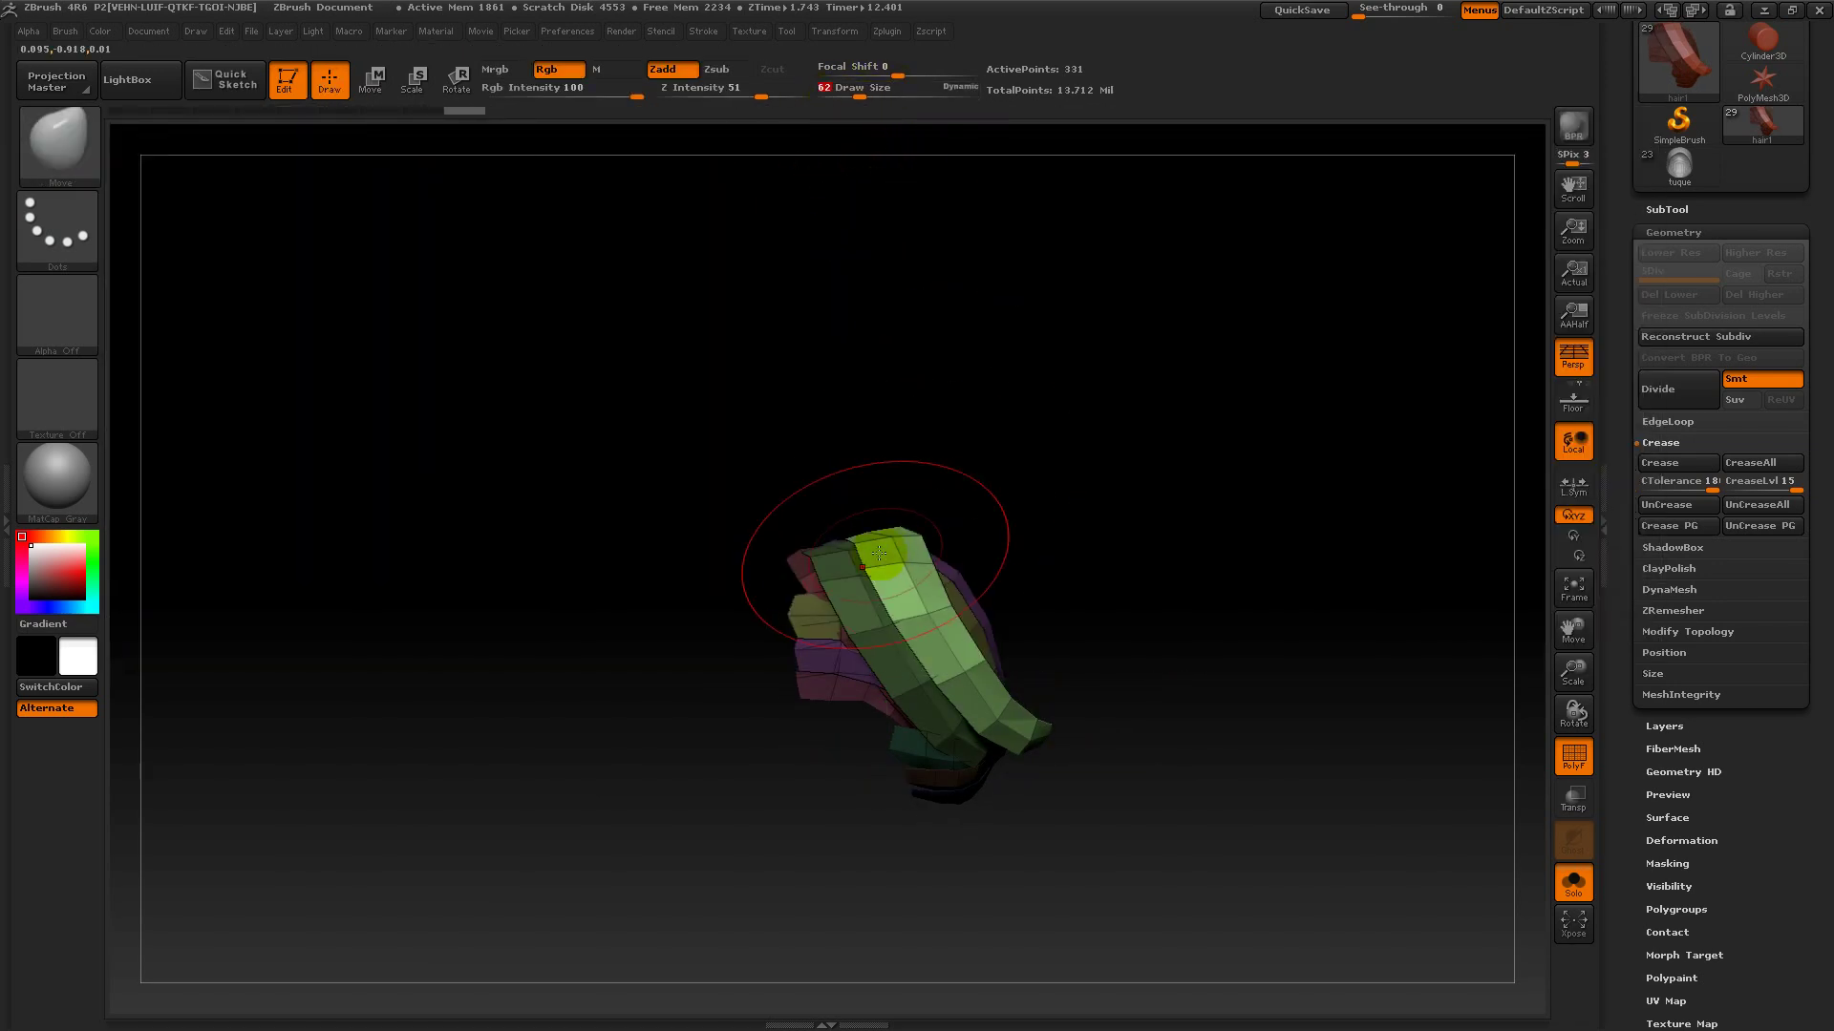
pyautogui.moveTo(1084, 557)
pyautogui.mouseDown()
pyautogui.moveTo(1121, 605)
pyautogui.moveTo(1080, 611)
pyautogui.moveTo(1027, 667)
pyautogui.moveTo(1166, 696)
pyautogui.moveTo(1204, 679)
pyautogui.moveTo(1064, 668)
pyautogui.moveTo(997, 627)
pyautogui.moveTo(1097, 569)
pyautogui.mouseUp()
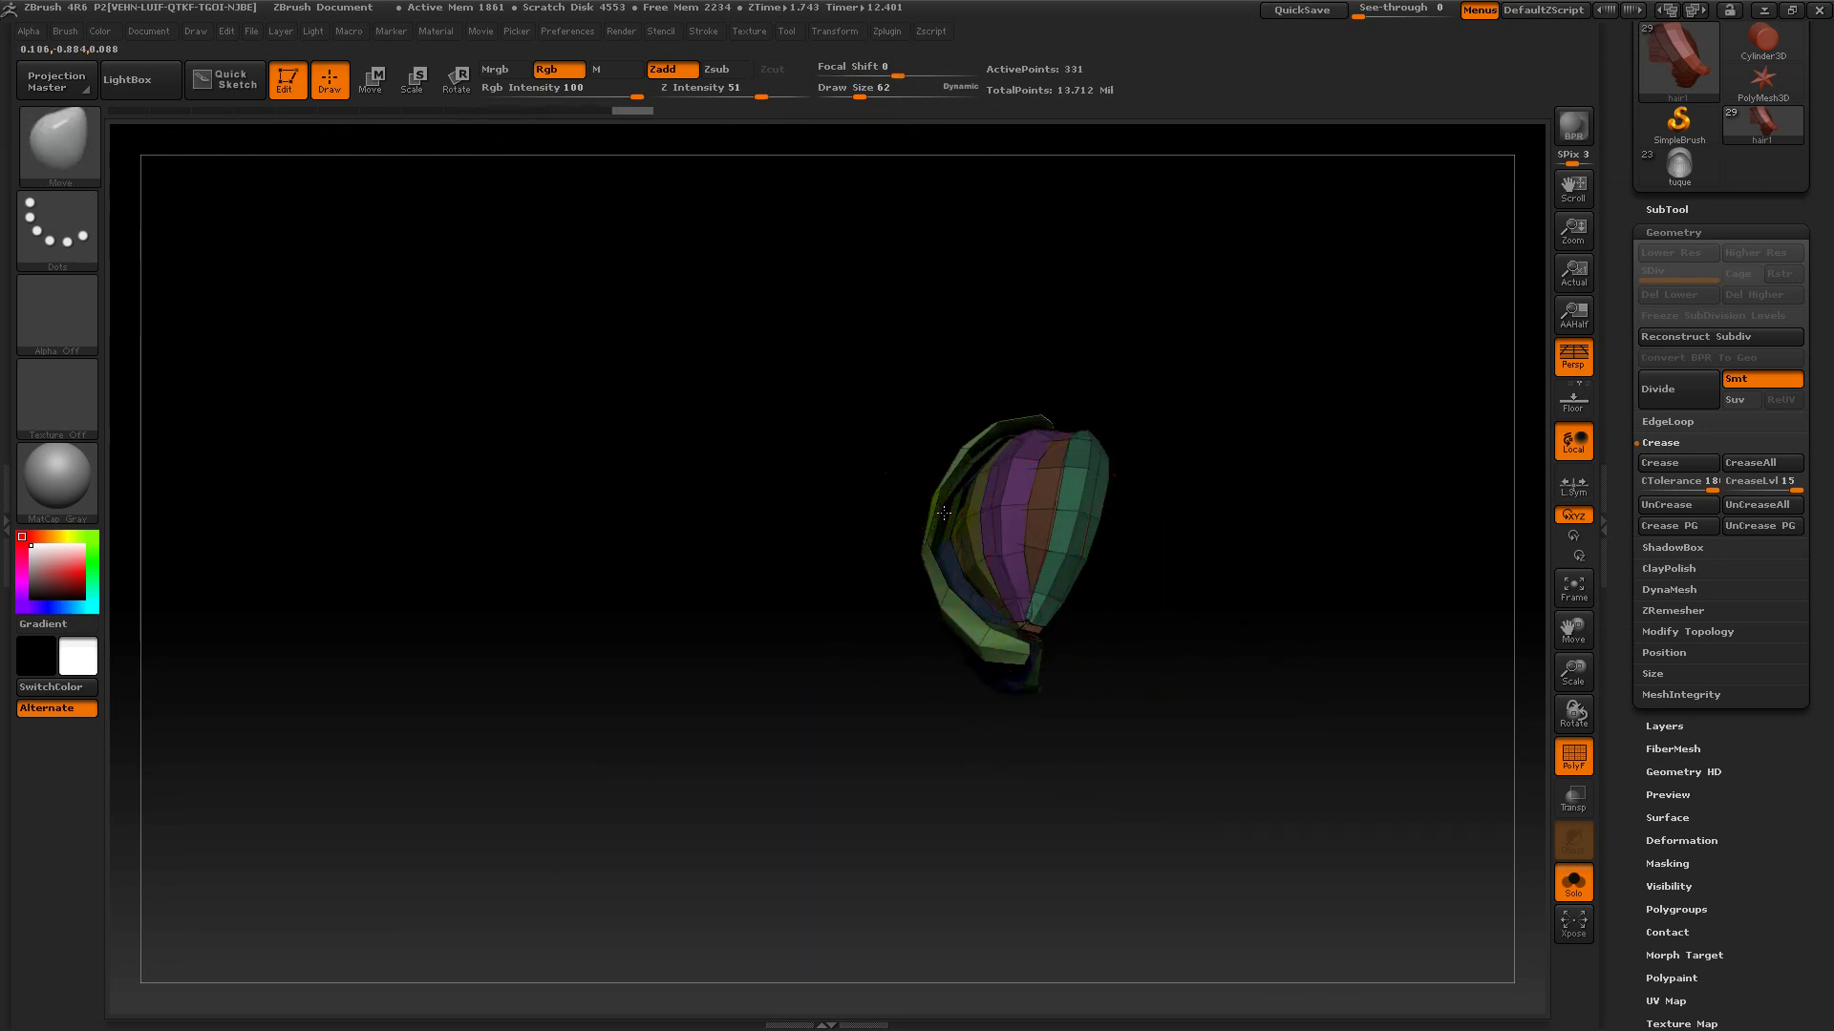
pyautogui.moveTo(1137, 417); pyautogui.dragTo(1256, 425)
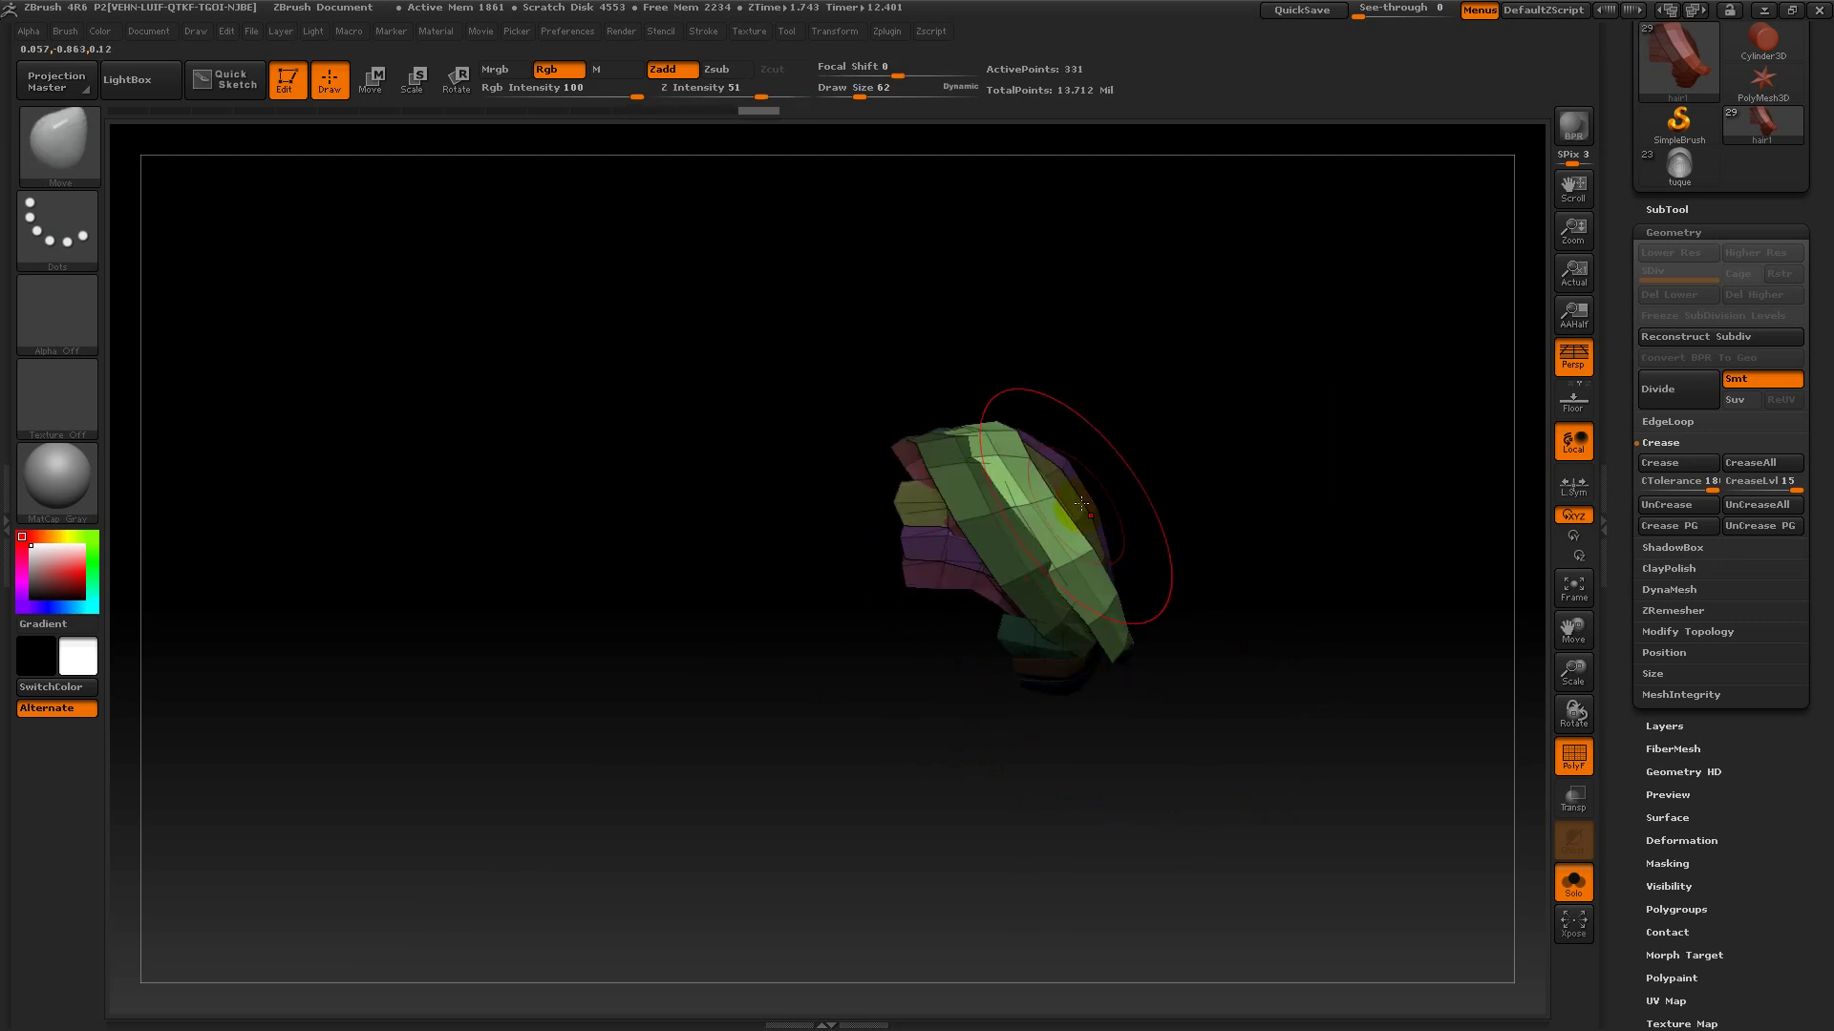
pyautogui.moveTo(1165, 506); pyautogui.dragTo(1105, 550)
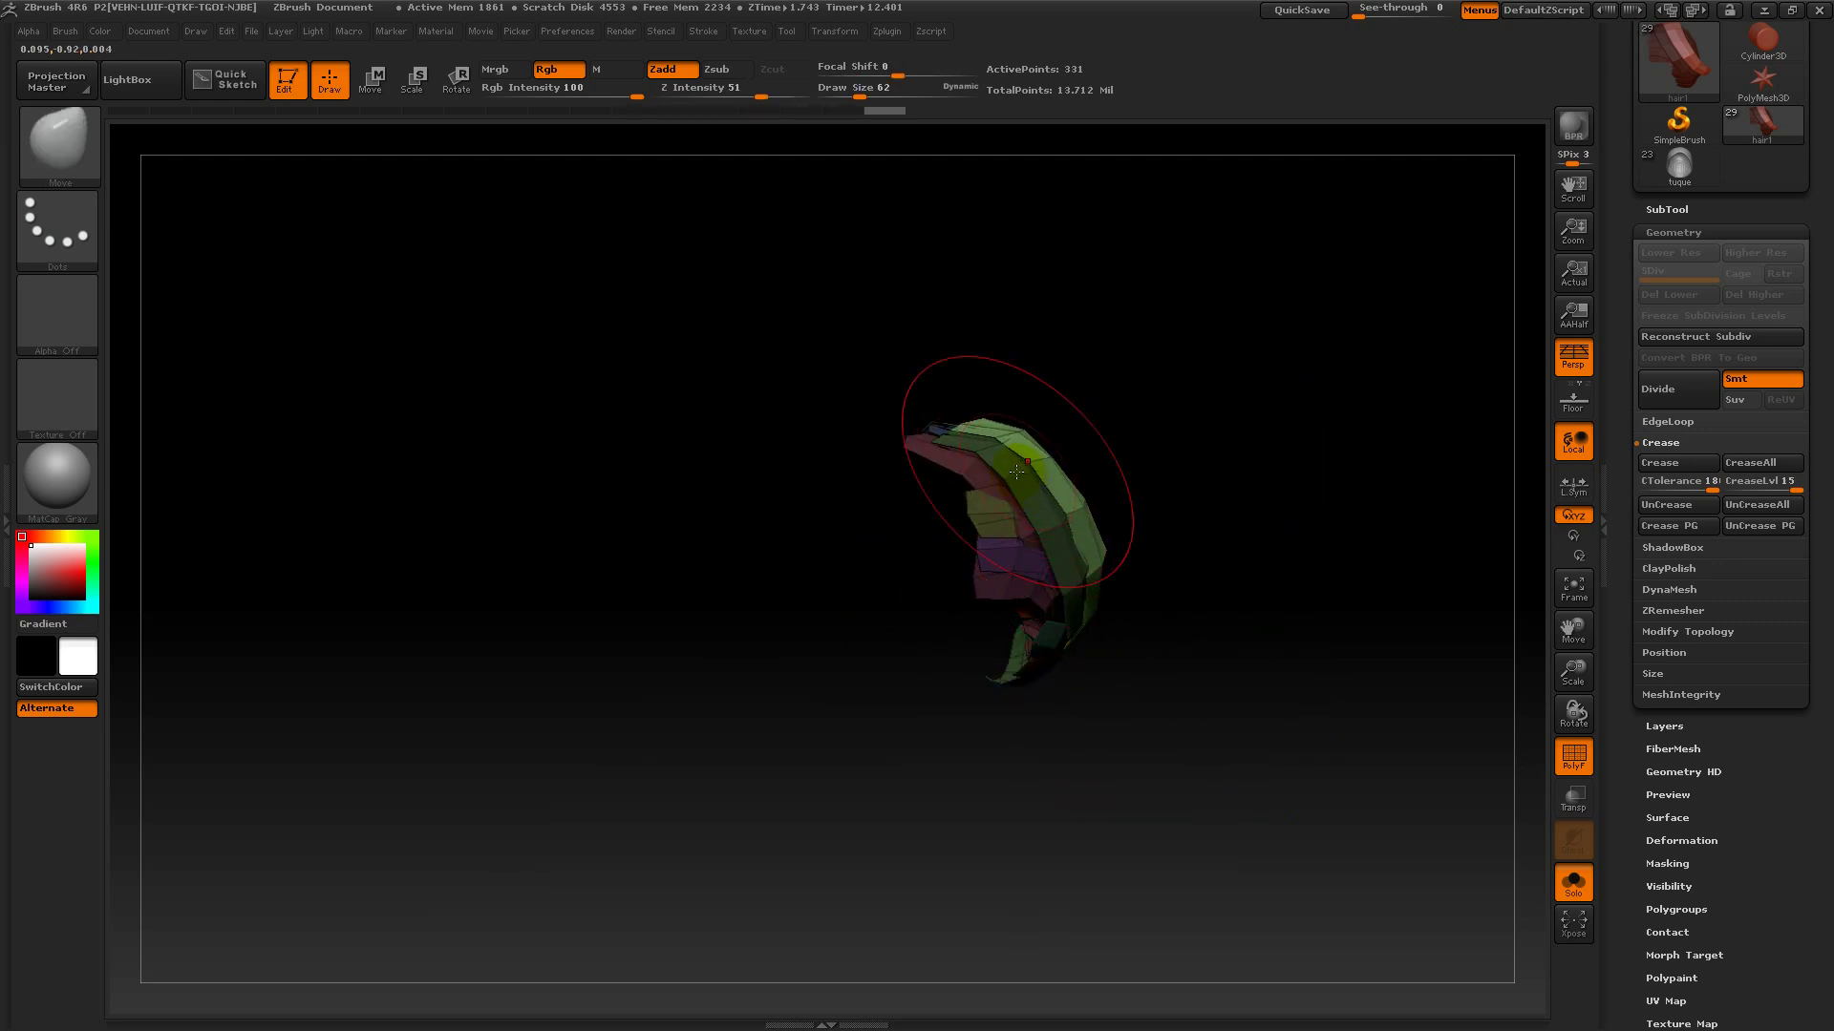
# - Smooth the duplicated strand and adjust its outline over the neighbouring strands
pyautogui.moveTo(1175, 474)
pyautogui.mouseDown()
pyautogui.moveTo(1269, 442)
pyautogui.moveTo(1219, 553)
pyautogui.moveTo(991, 659)
pyautogui.moveTo(1155, 642)
pyautogui.mouseUp()
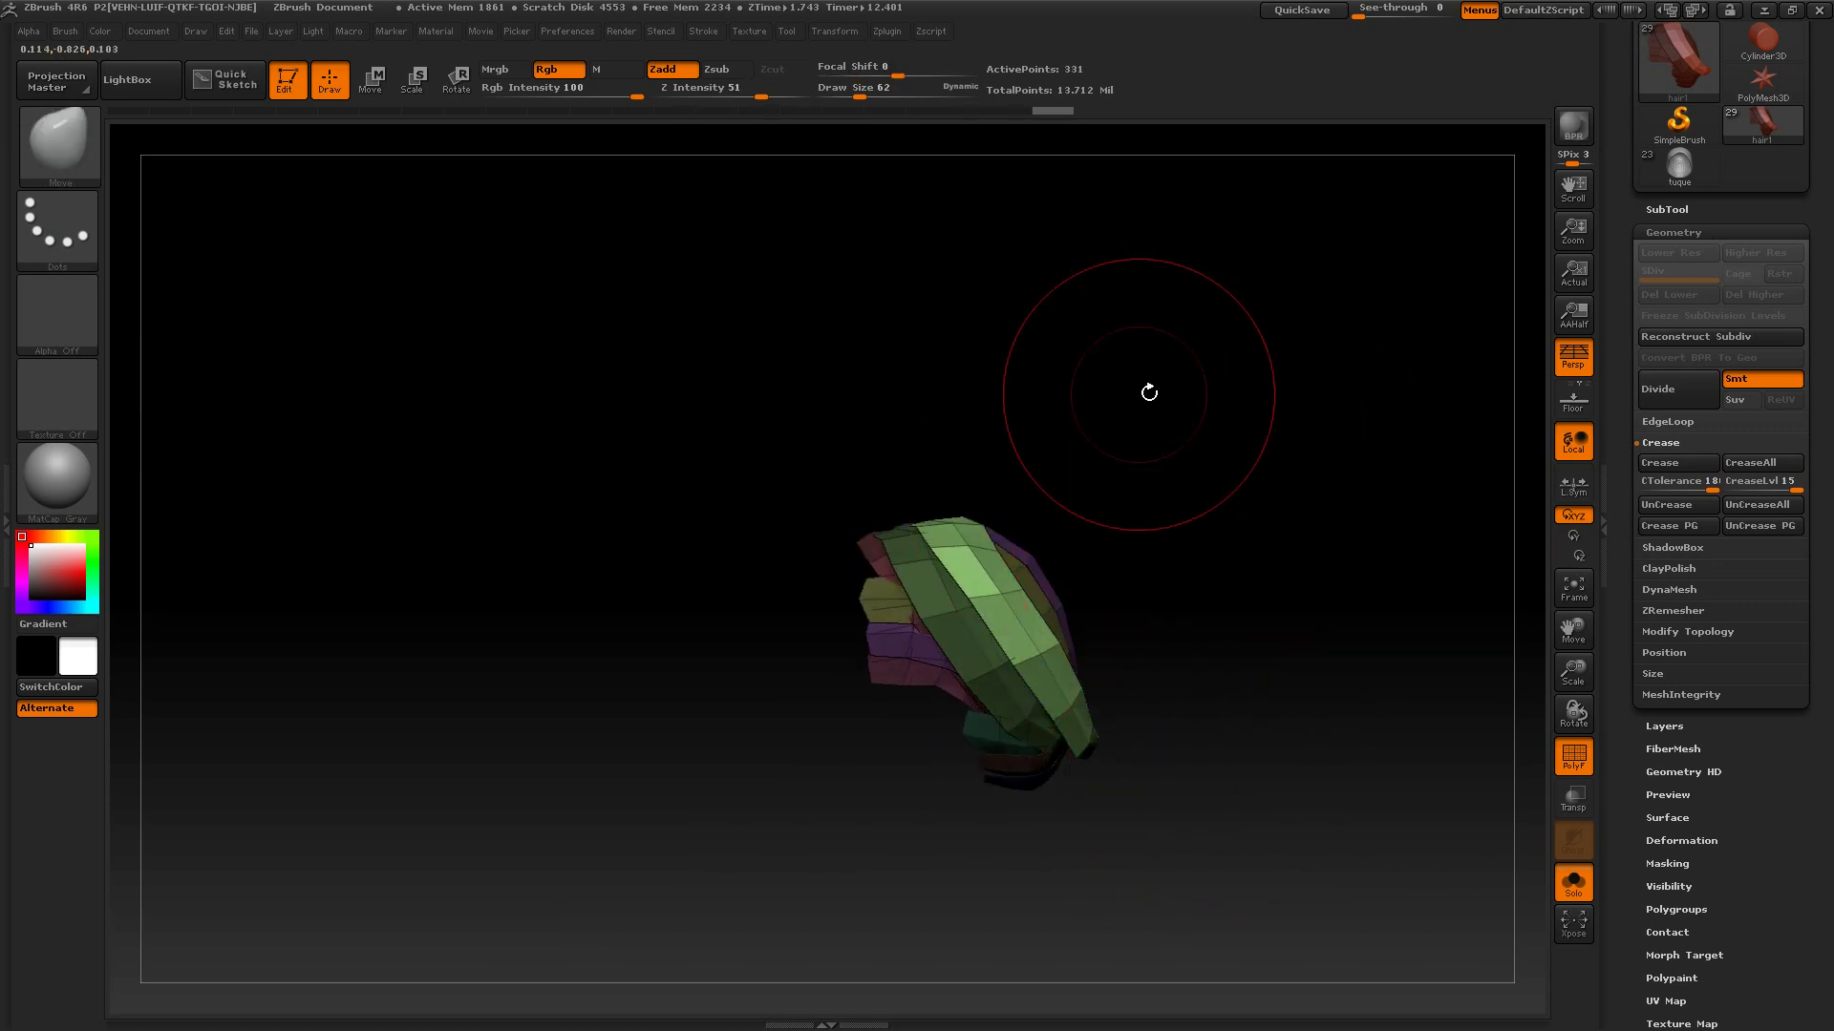
pyautogui.moveTo(1149, 392); pyautogui.dragTo(967, 508)
pyautogui.moveTo(1103, 449)
pyautogui.mouseDown()
pyautogui.moveTo(1142, 454)
pyautogui.moveTo(1117, 506)
pyautogui.mouseUp()
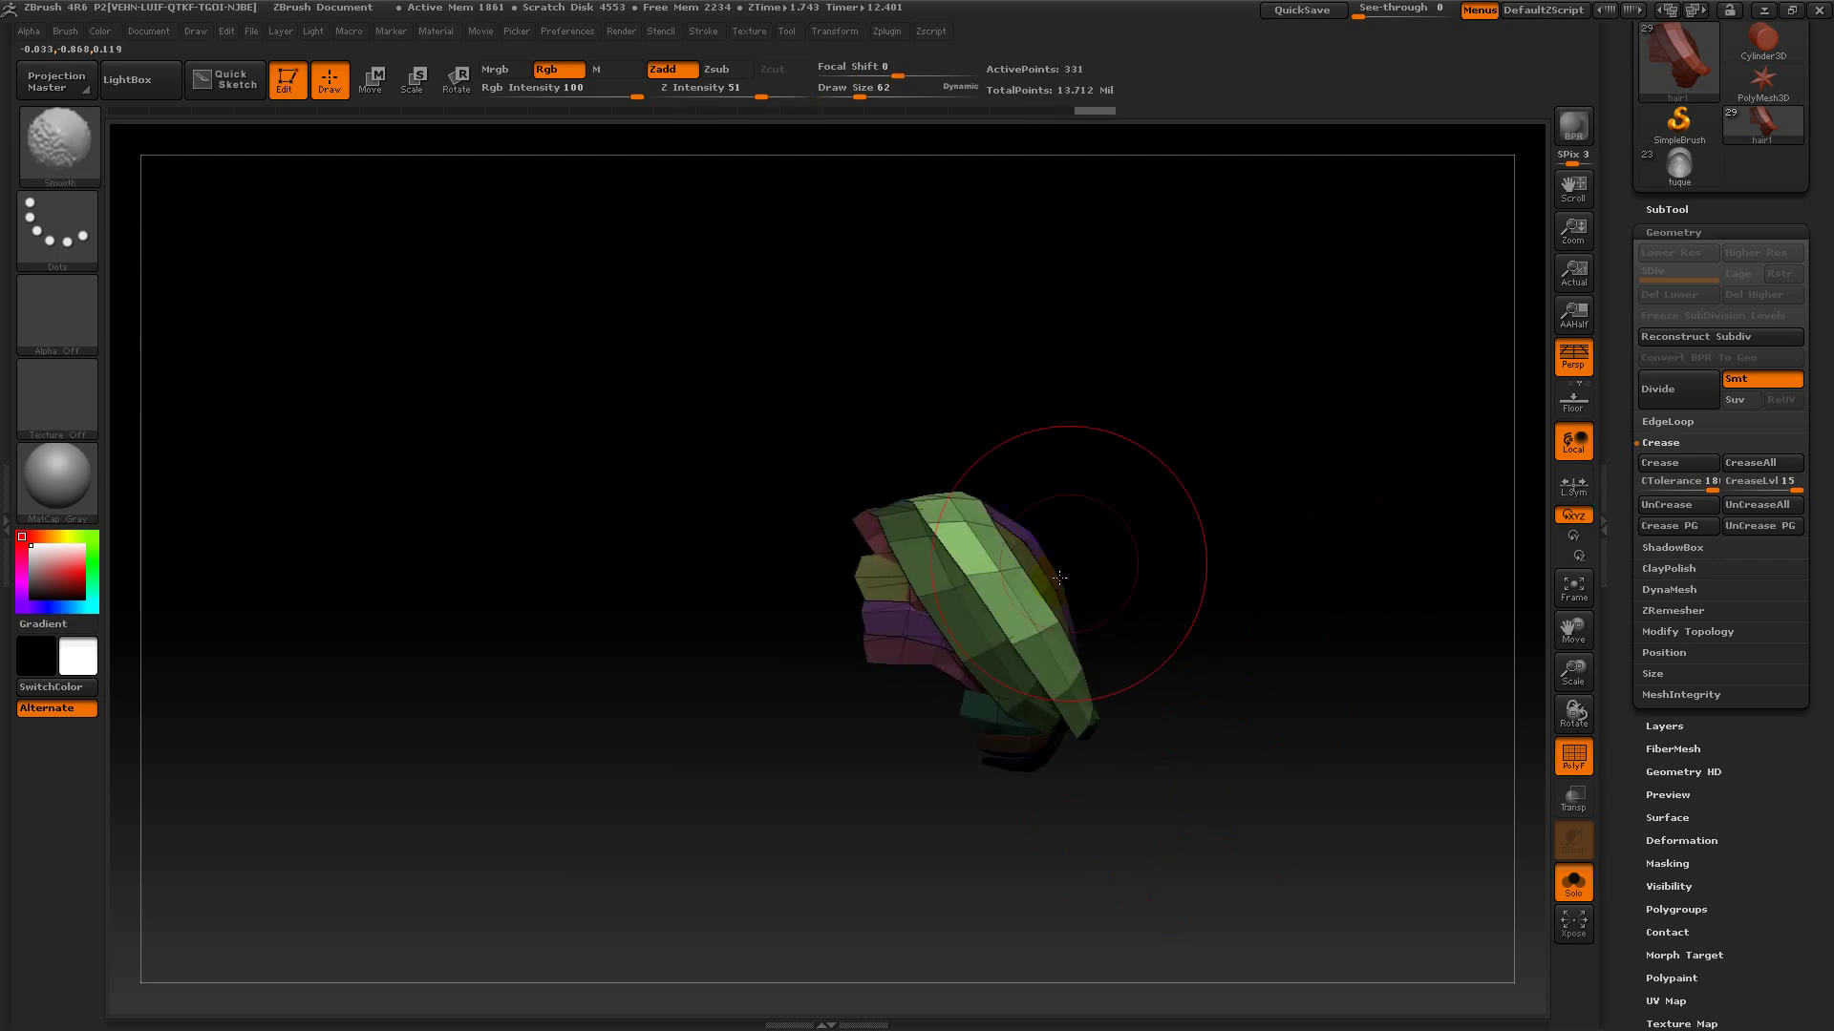
pyautogui.moveTo(1019, 637); pyautogui.dragTo(991, 635, button='right')
pyautogui.moveTo(992, 635); pyautogui.dragTo(968, 622)
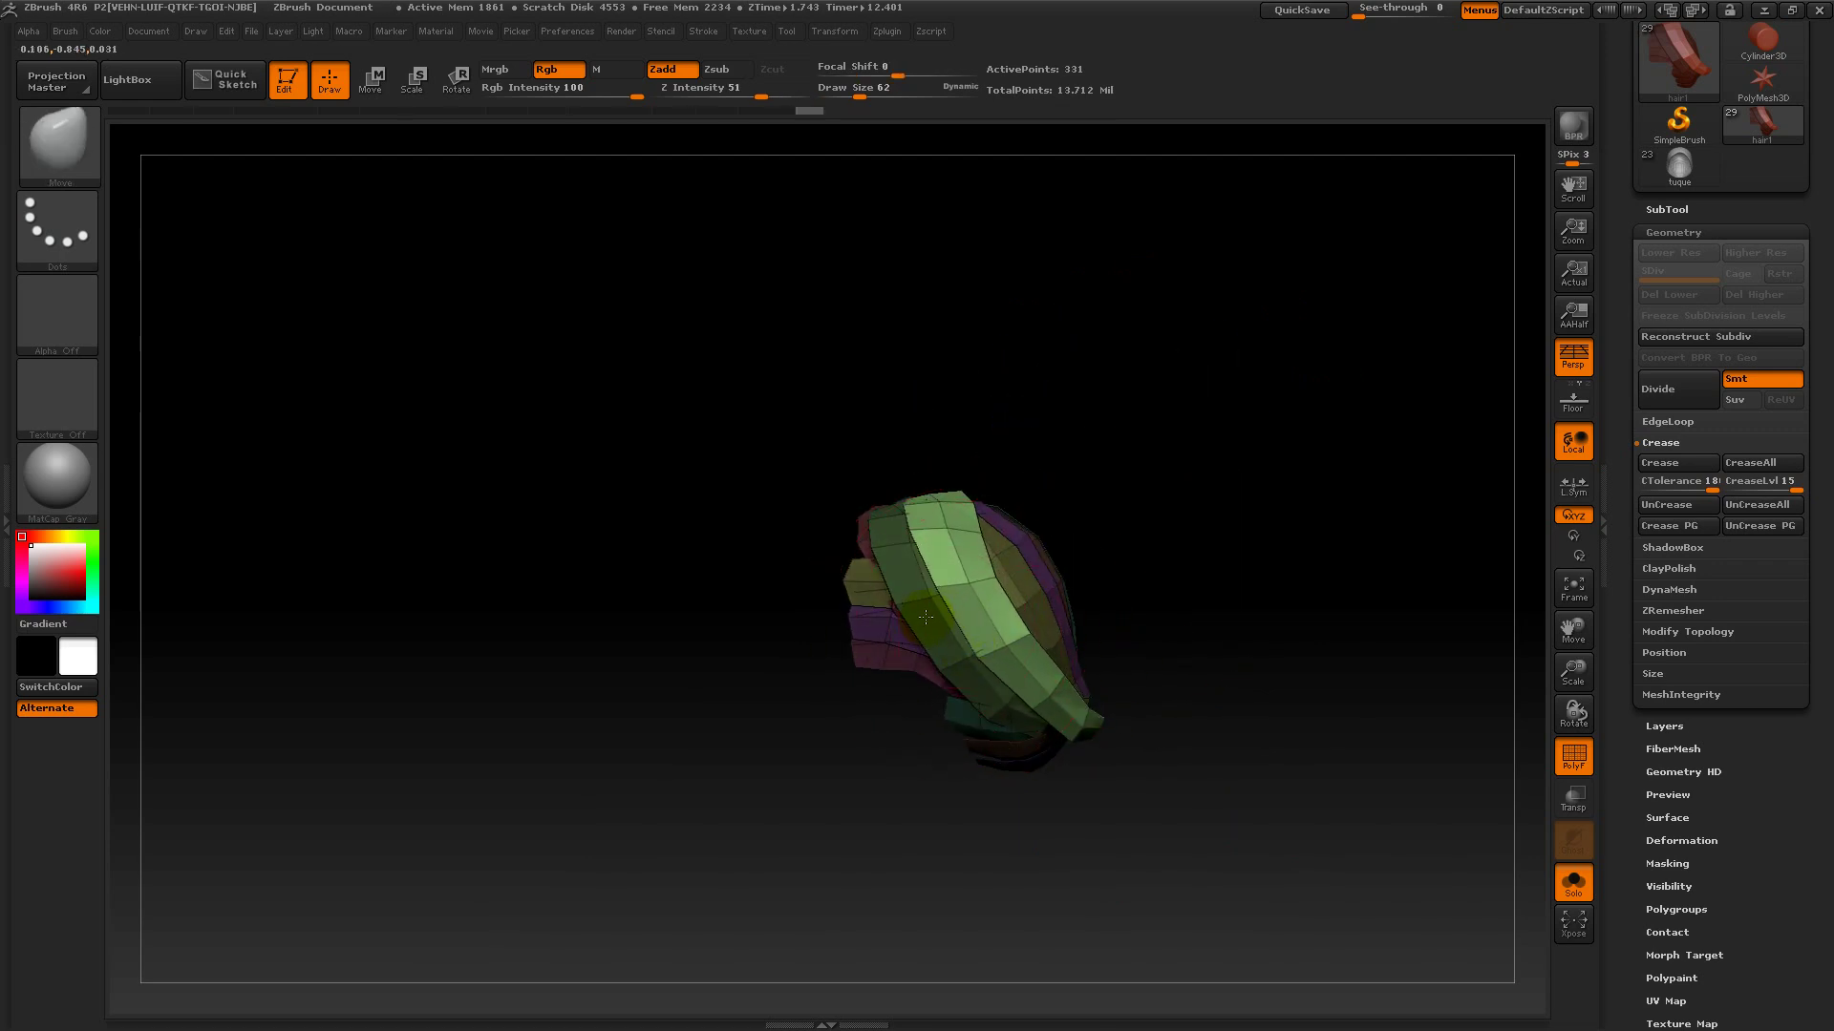
# - Refine the strand's fit against the other hair strands with the Move brush at draw size 37
pyautogui.moveTo(862, 92); pyautogui.dragTo(850, 93)
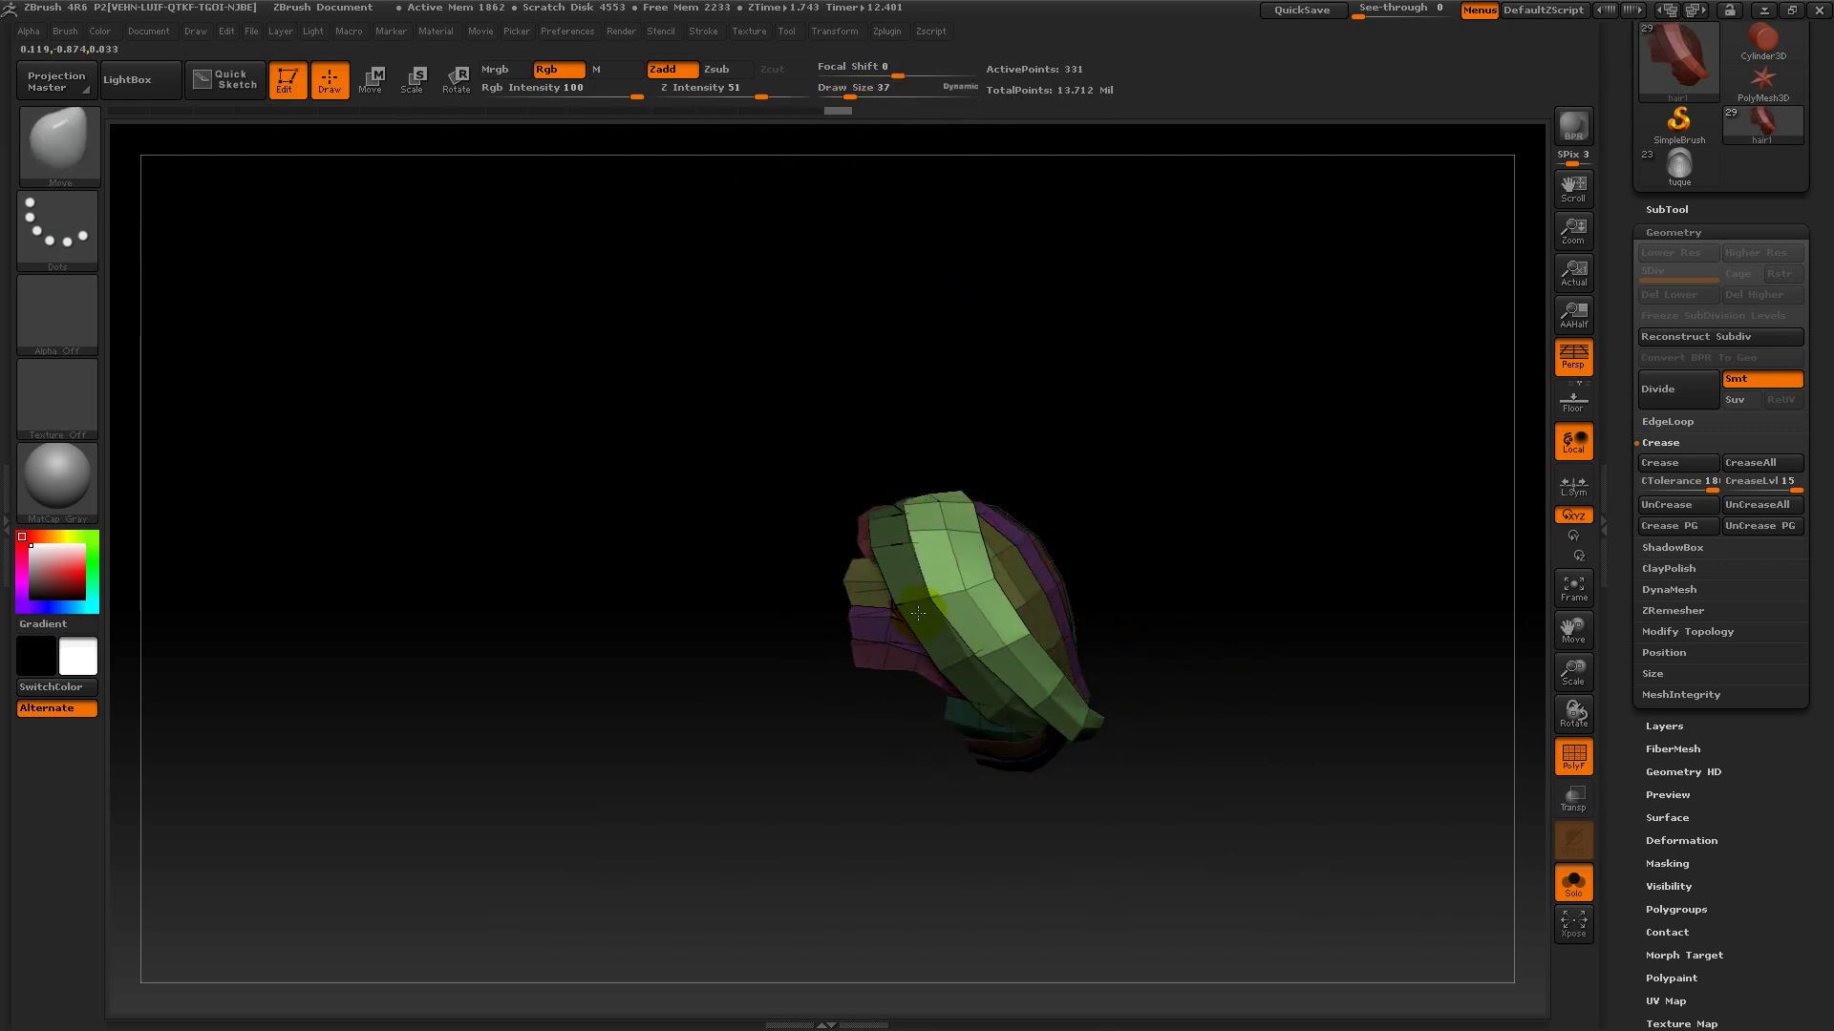
pyautogui.moveTo(1112, 567); pyautogui.dragTo(1191, 541)
pyautogui.moveTo(1133, 651); pyautogui.dragTo(1039, 680)
pyautogui.moveTo(1176, 621); pyautogui.dragTo(1098, 638)
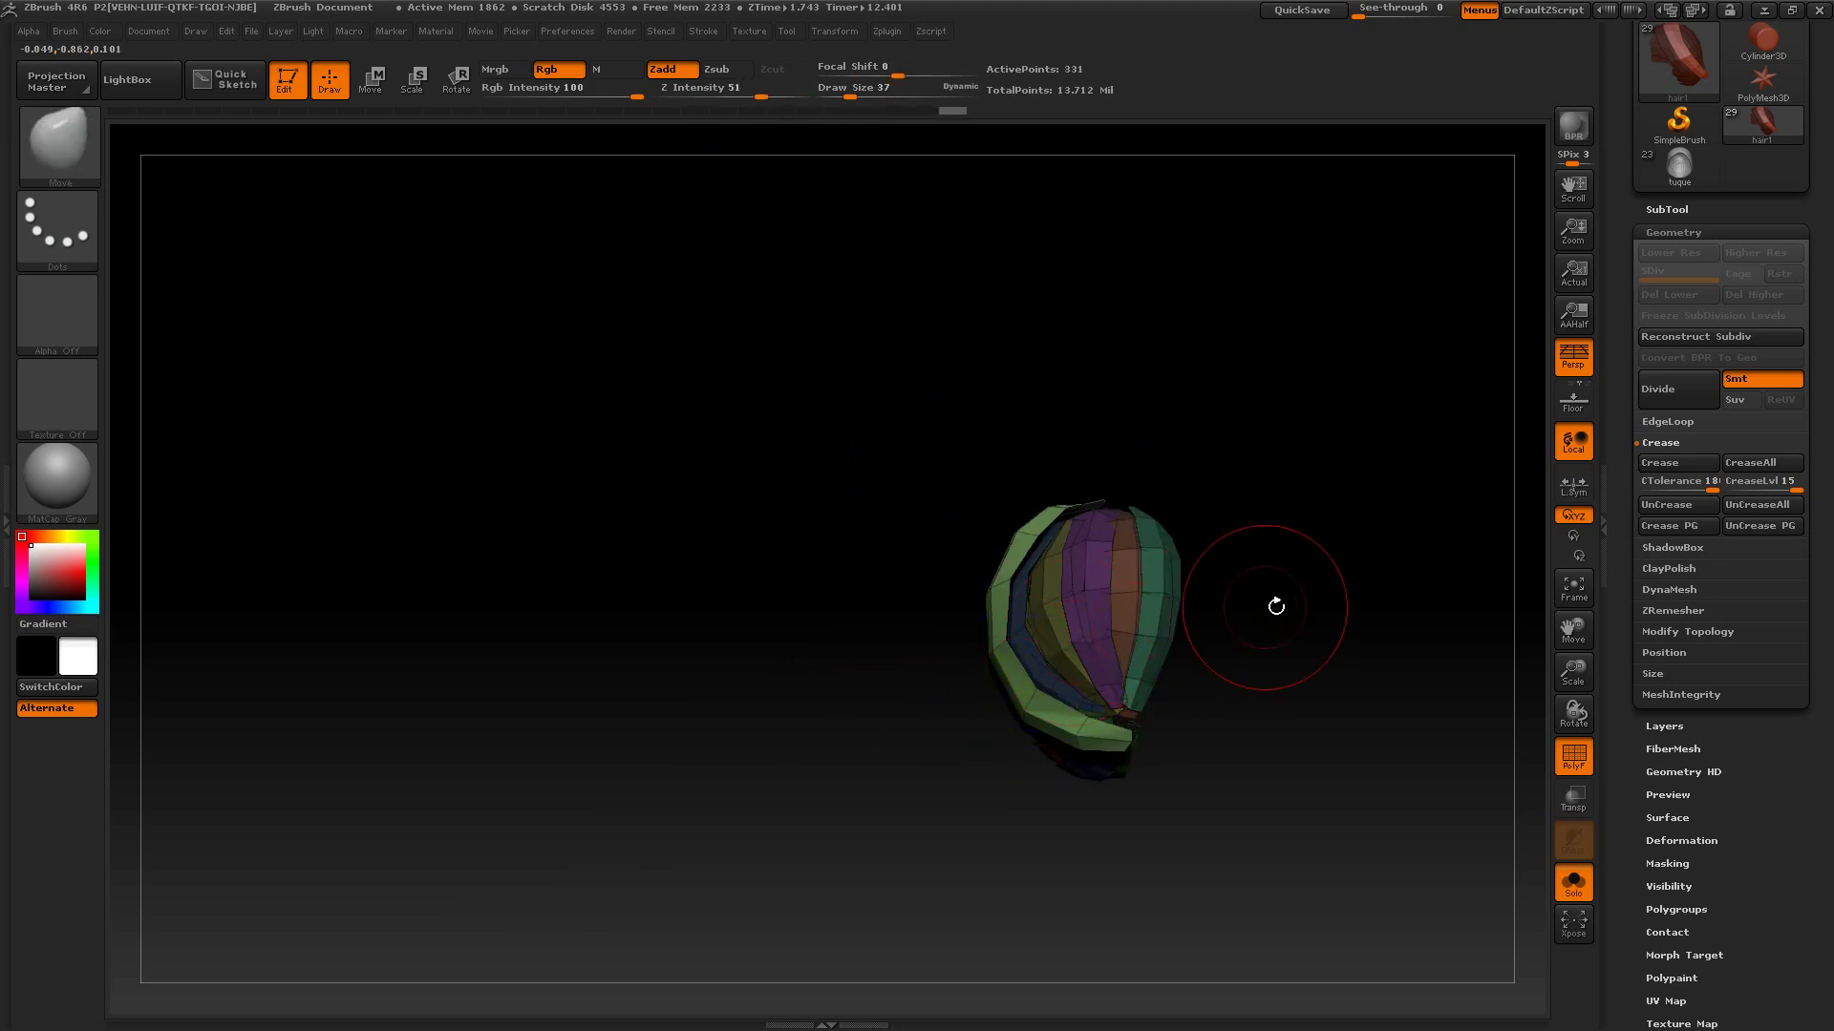
pyautogui.hotkey('ctrl', 'shift', 'z')
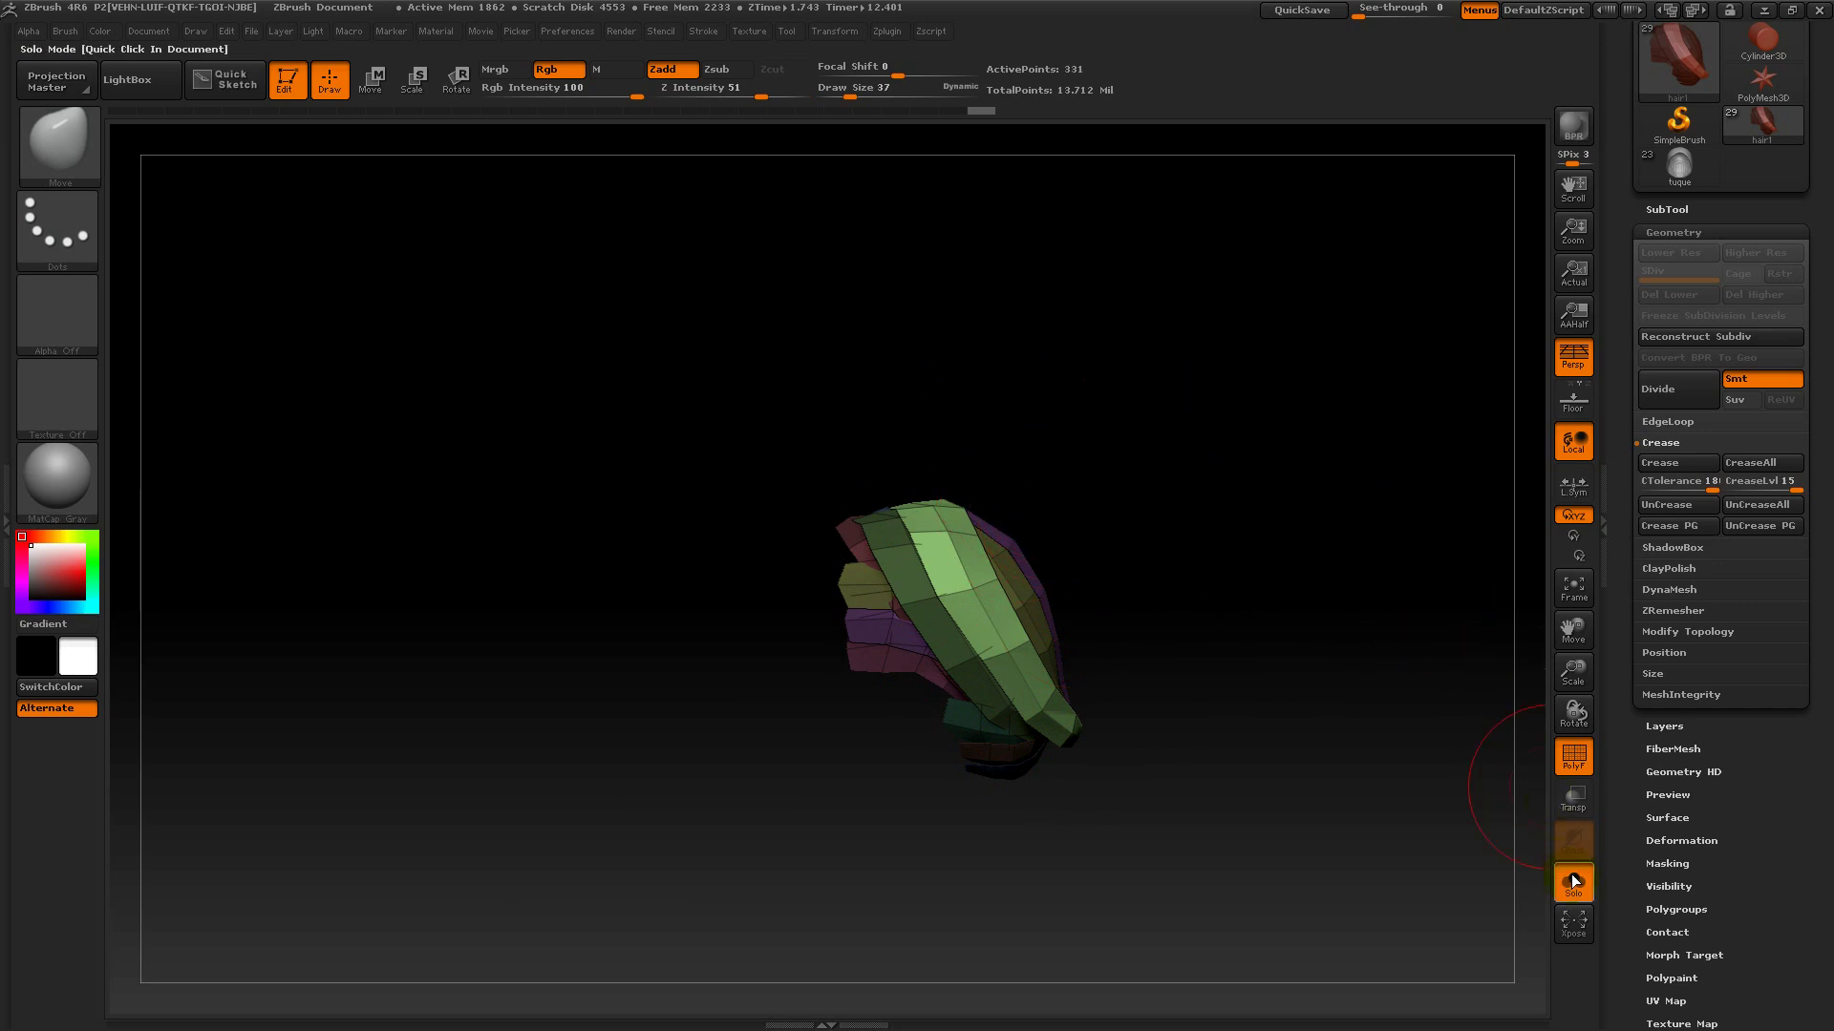
# - Leave Solo mode, turn off the polyframe and make the remaining hair subtools visible on the character
pyautogui.click(1574, 881)
pyautogui.click(1667, 209)
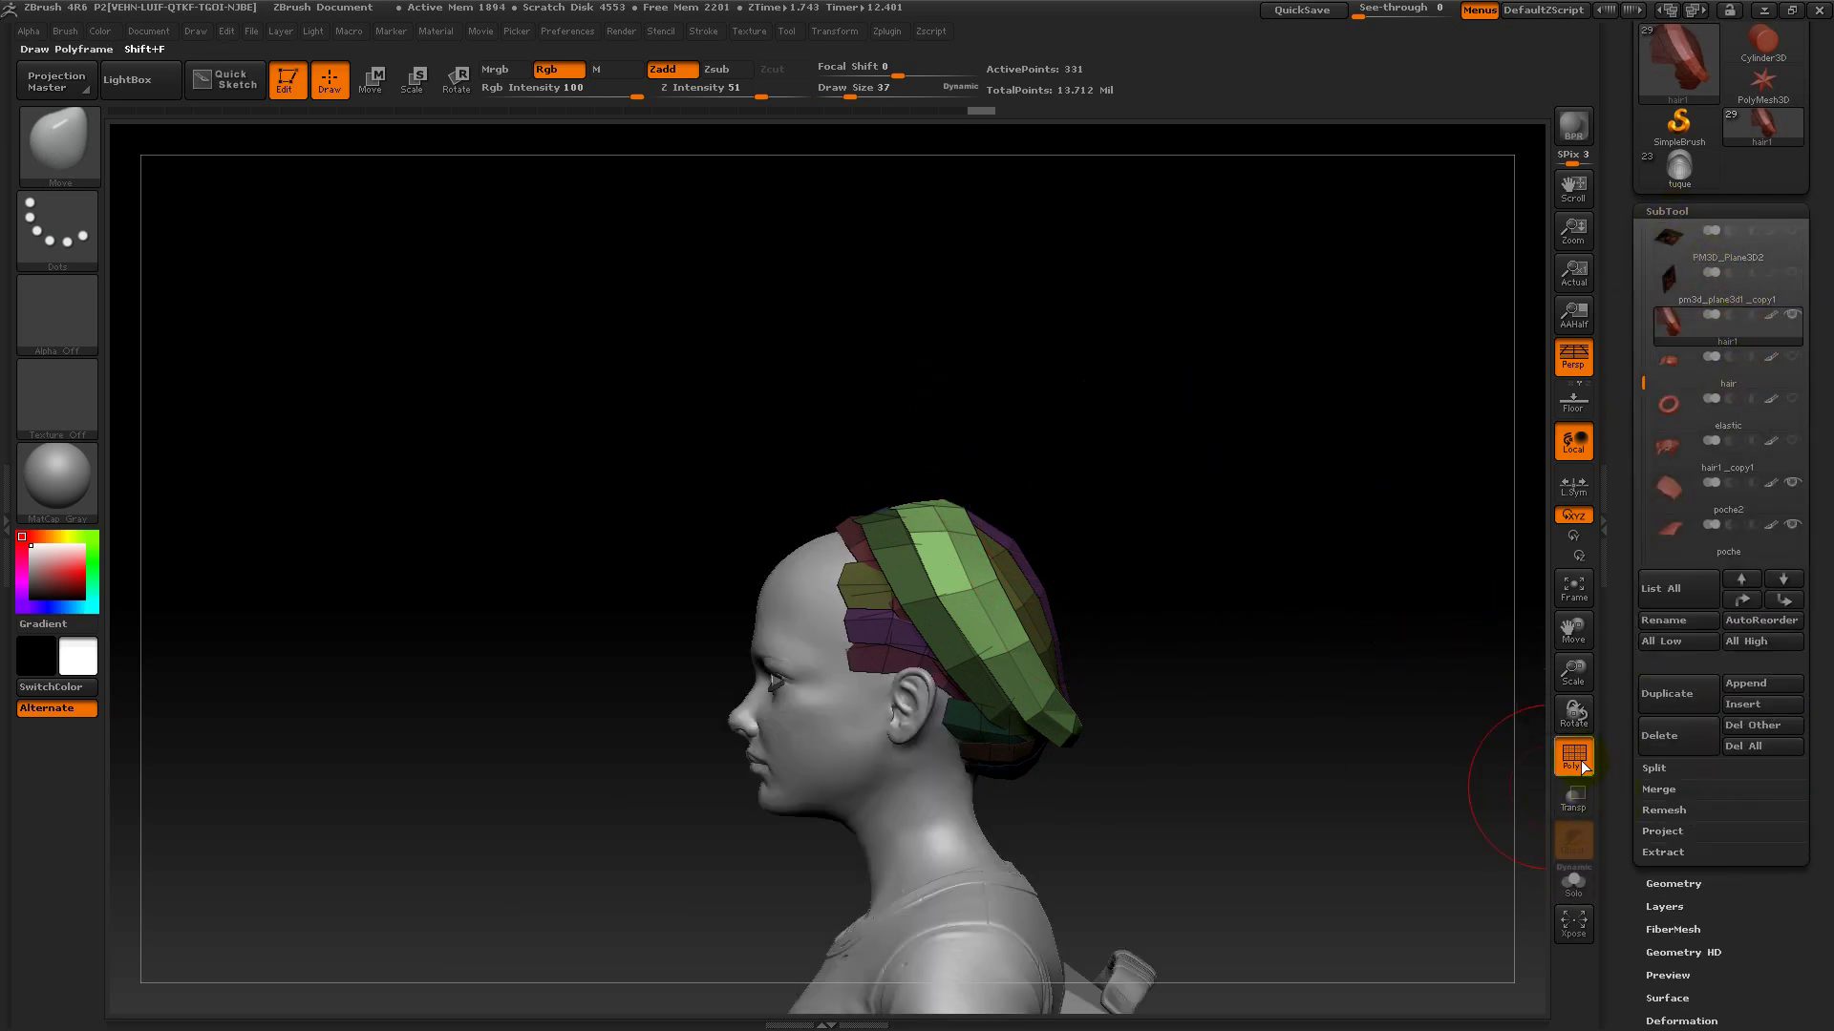
pyautogui.click(1573, 757)
pyautogui.click(1795, 356)
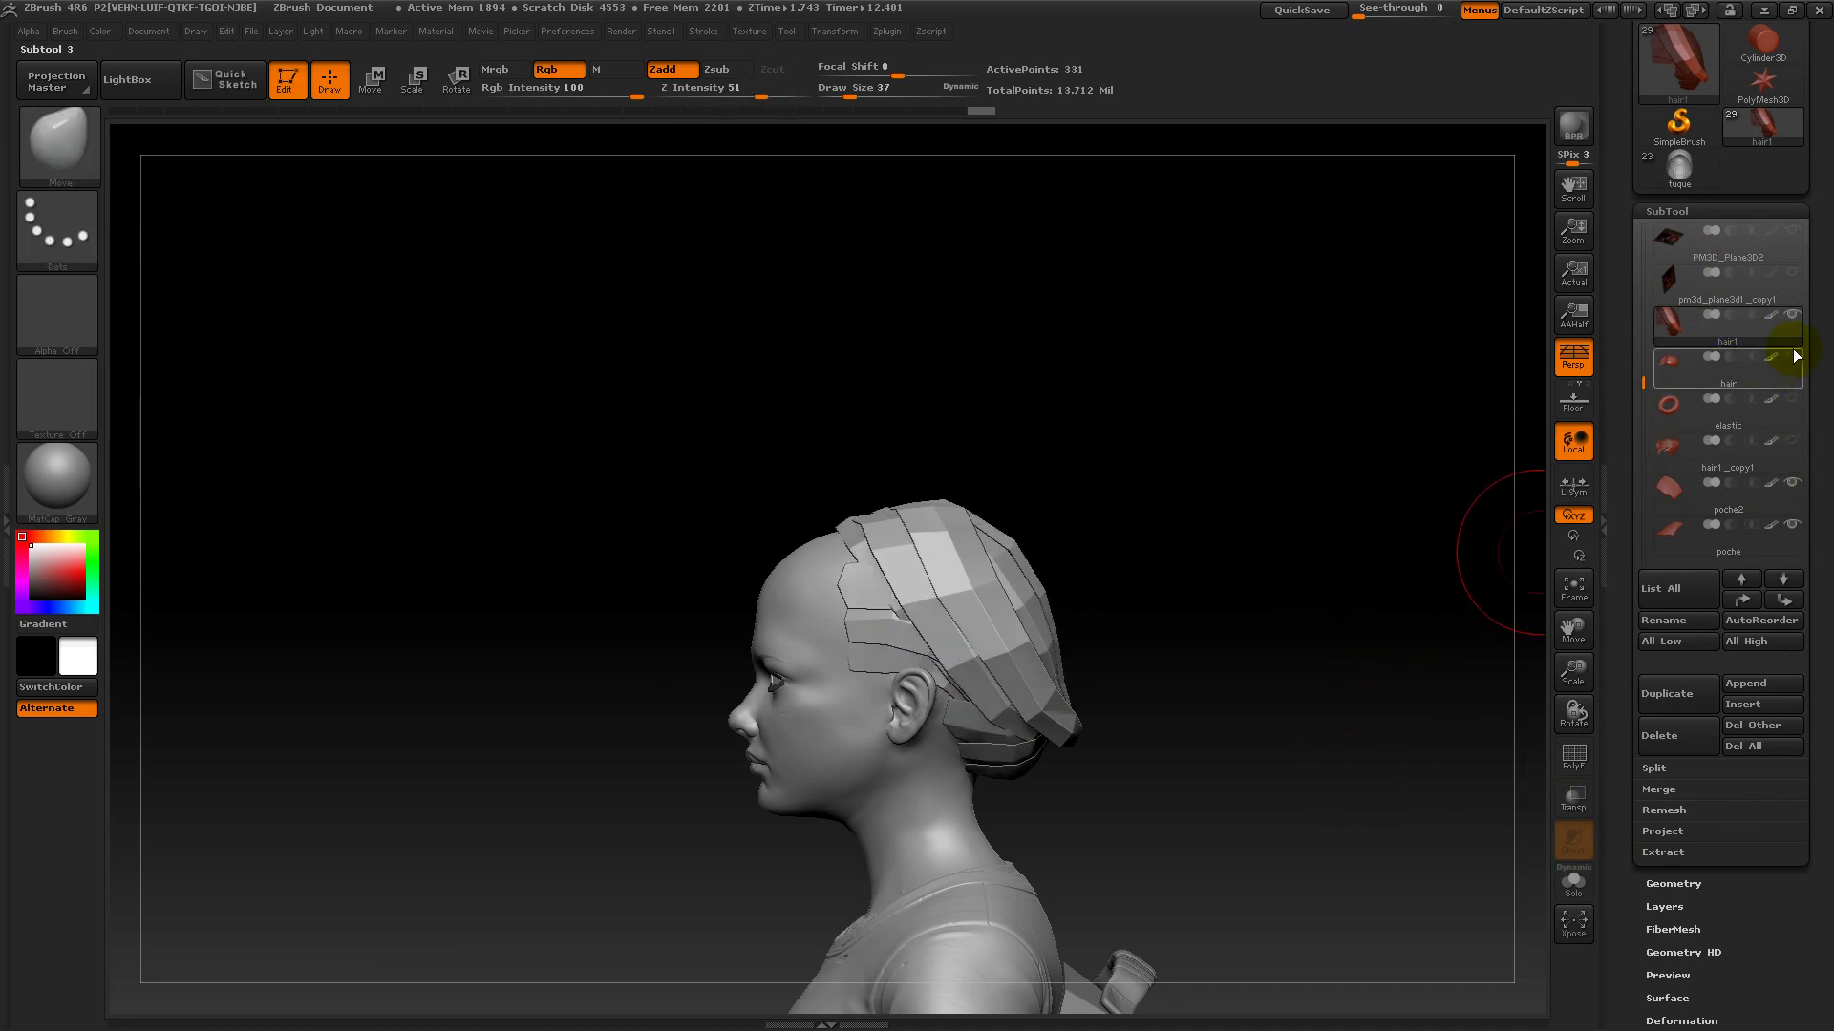
pyautogui.click(1794, 357)
pyautogui.click(1794, 445)
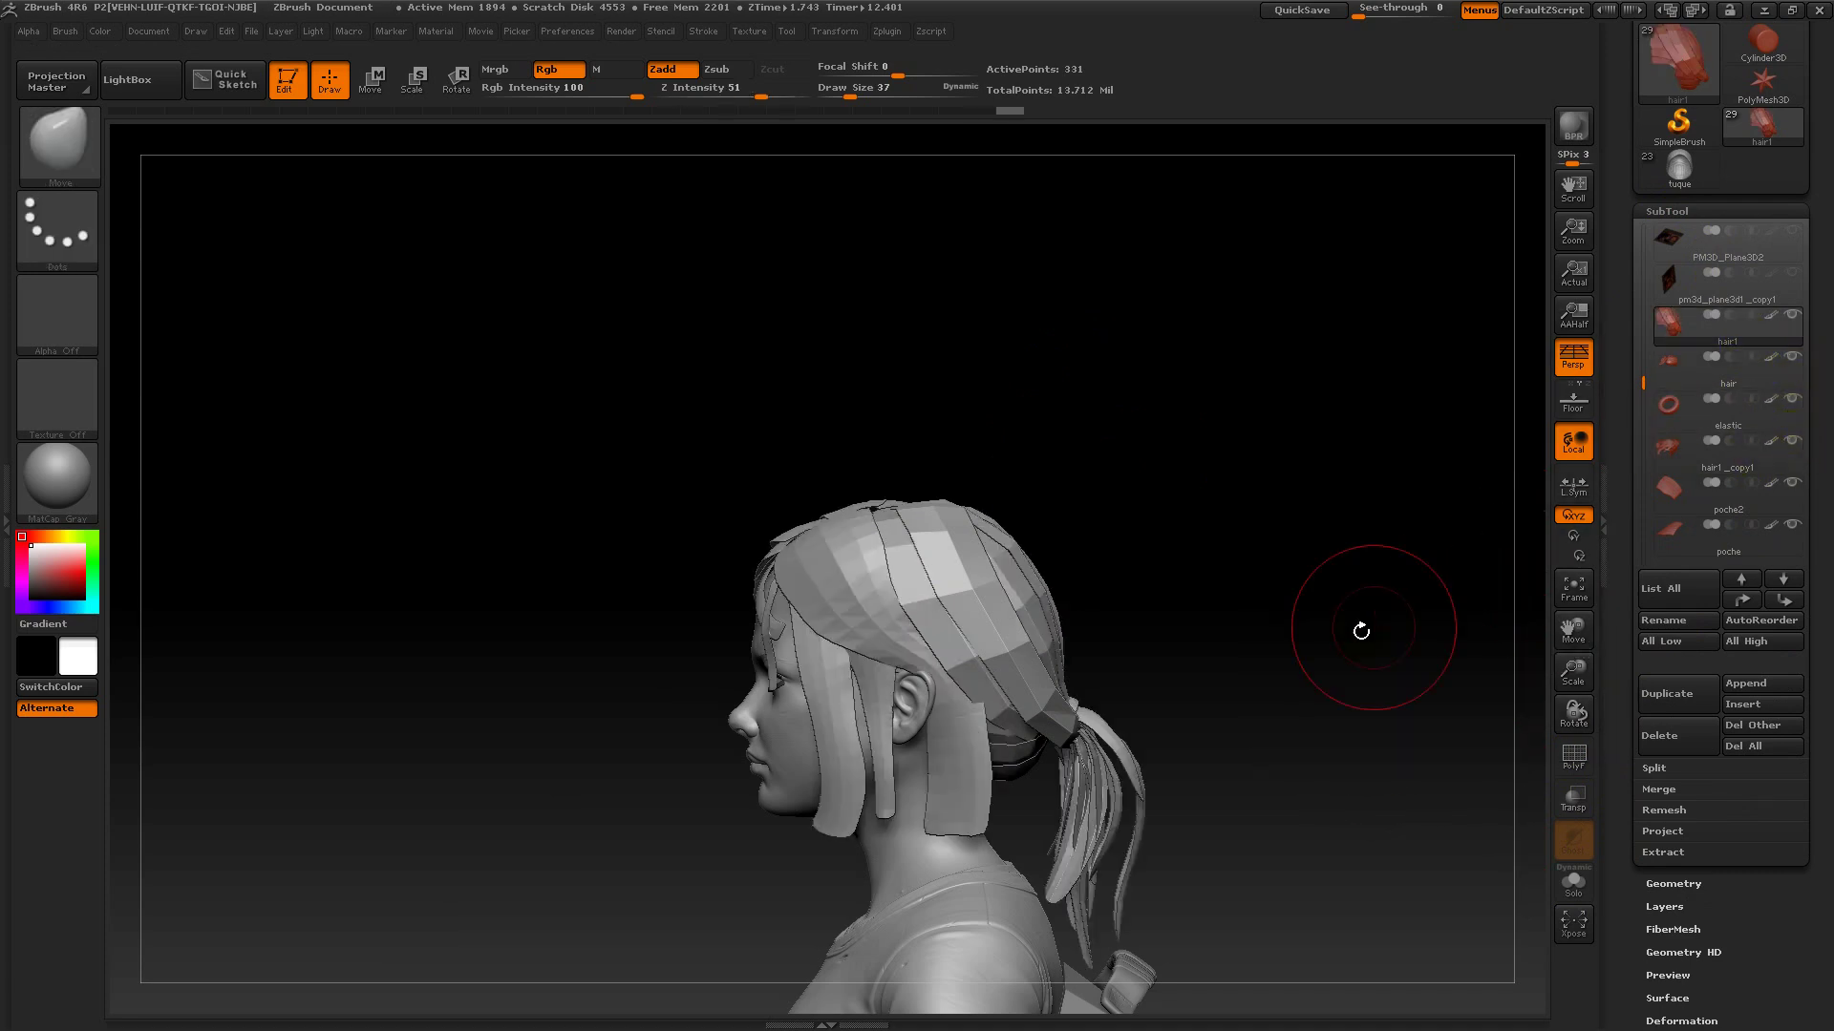
# - Examine the assembled hair from the sides and front, including how it looks on the full character
pyautogui.moveTo(1363, 632); pyautogui.dragTo(1219, 624)
pyautogui.moveTo(1396, 561); pyautogui.dragTo(1174, 612)
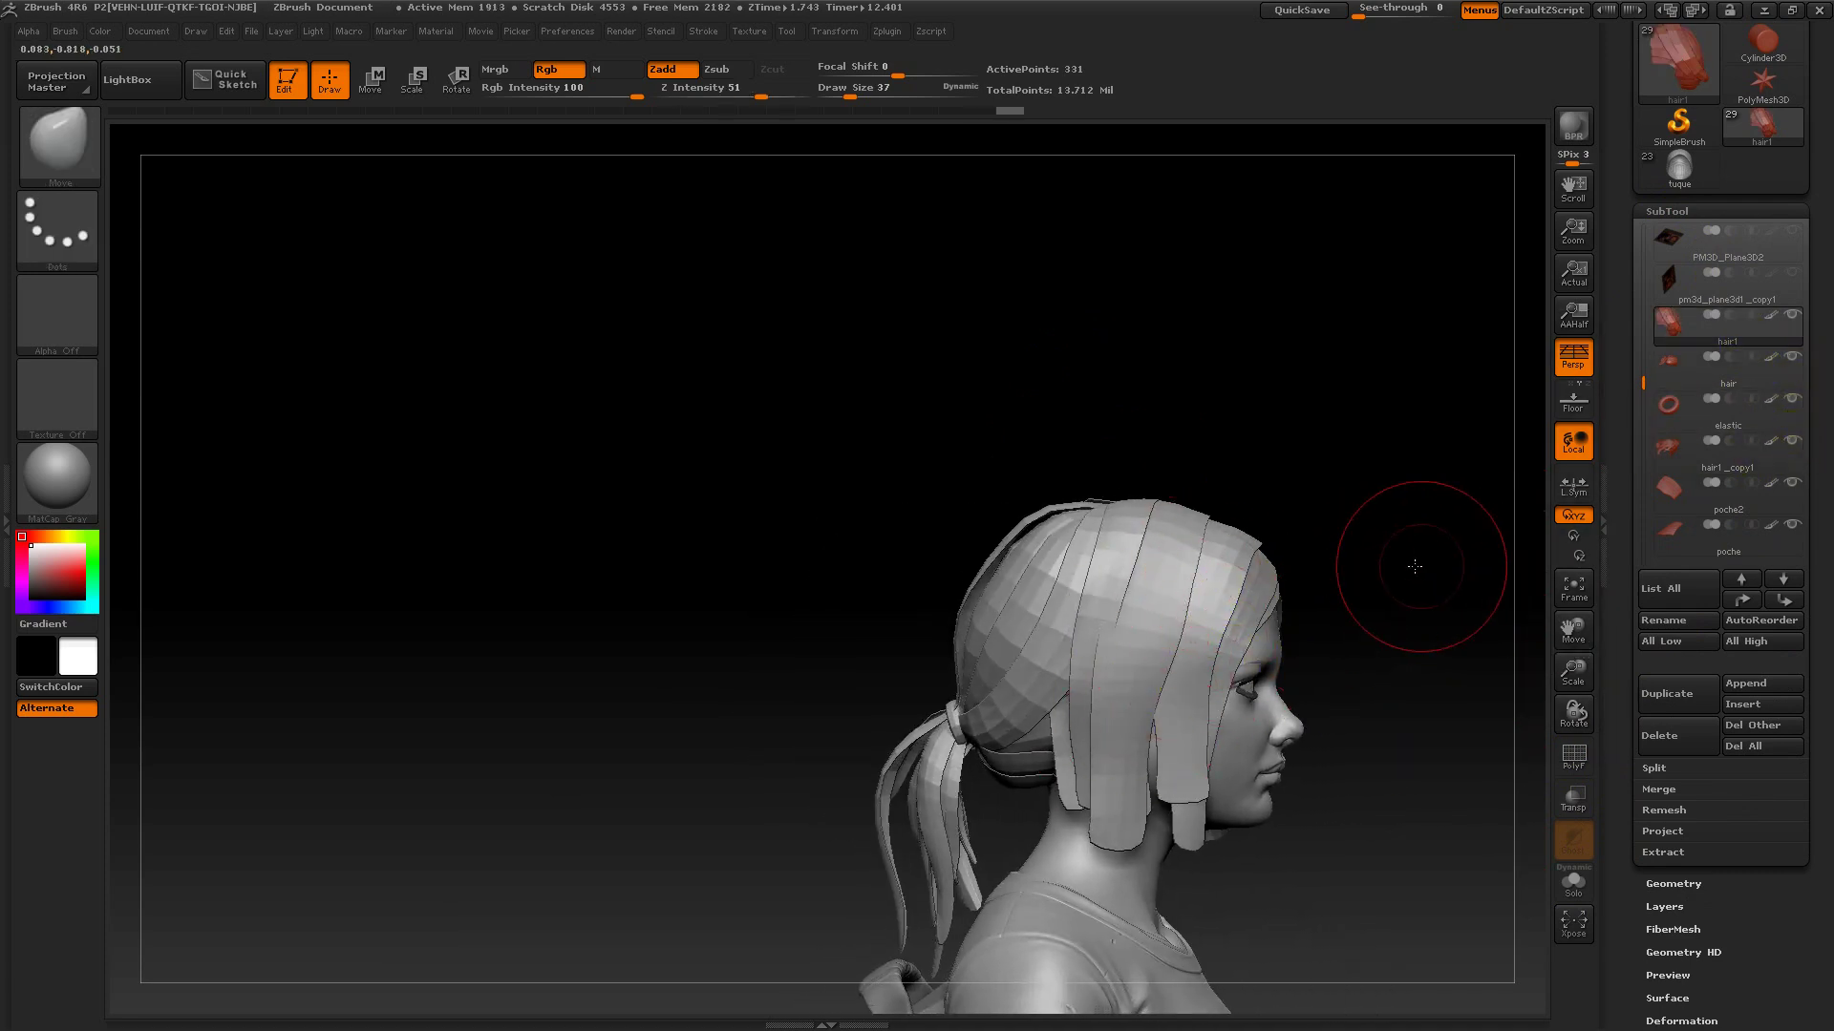
pyautogui.keyDown('shift'); pyautogui.moveTo(1413, 561); pyautogui.dragTo(1191, 569); pyautogui.keyUp('shift')
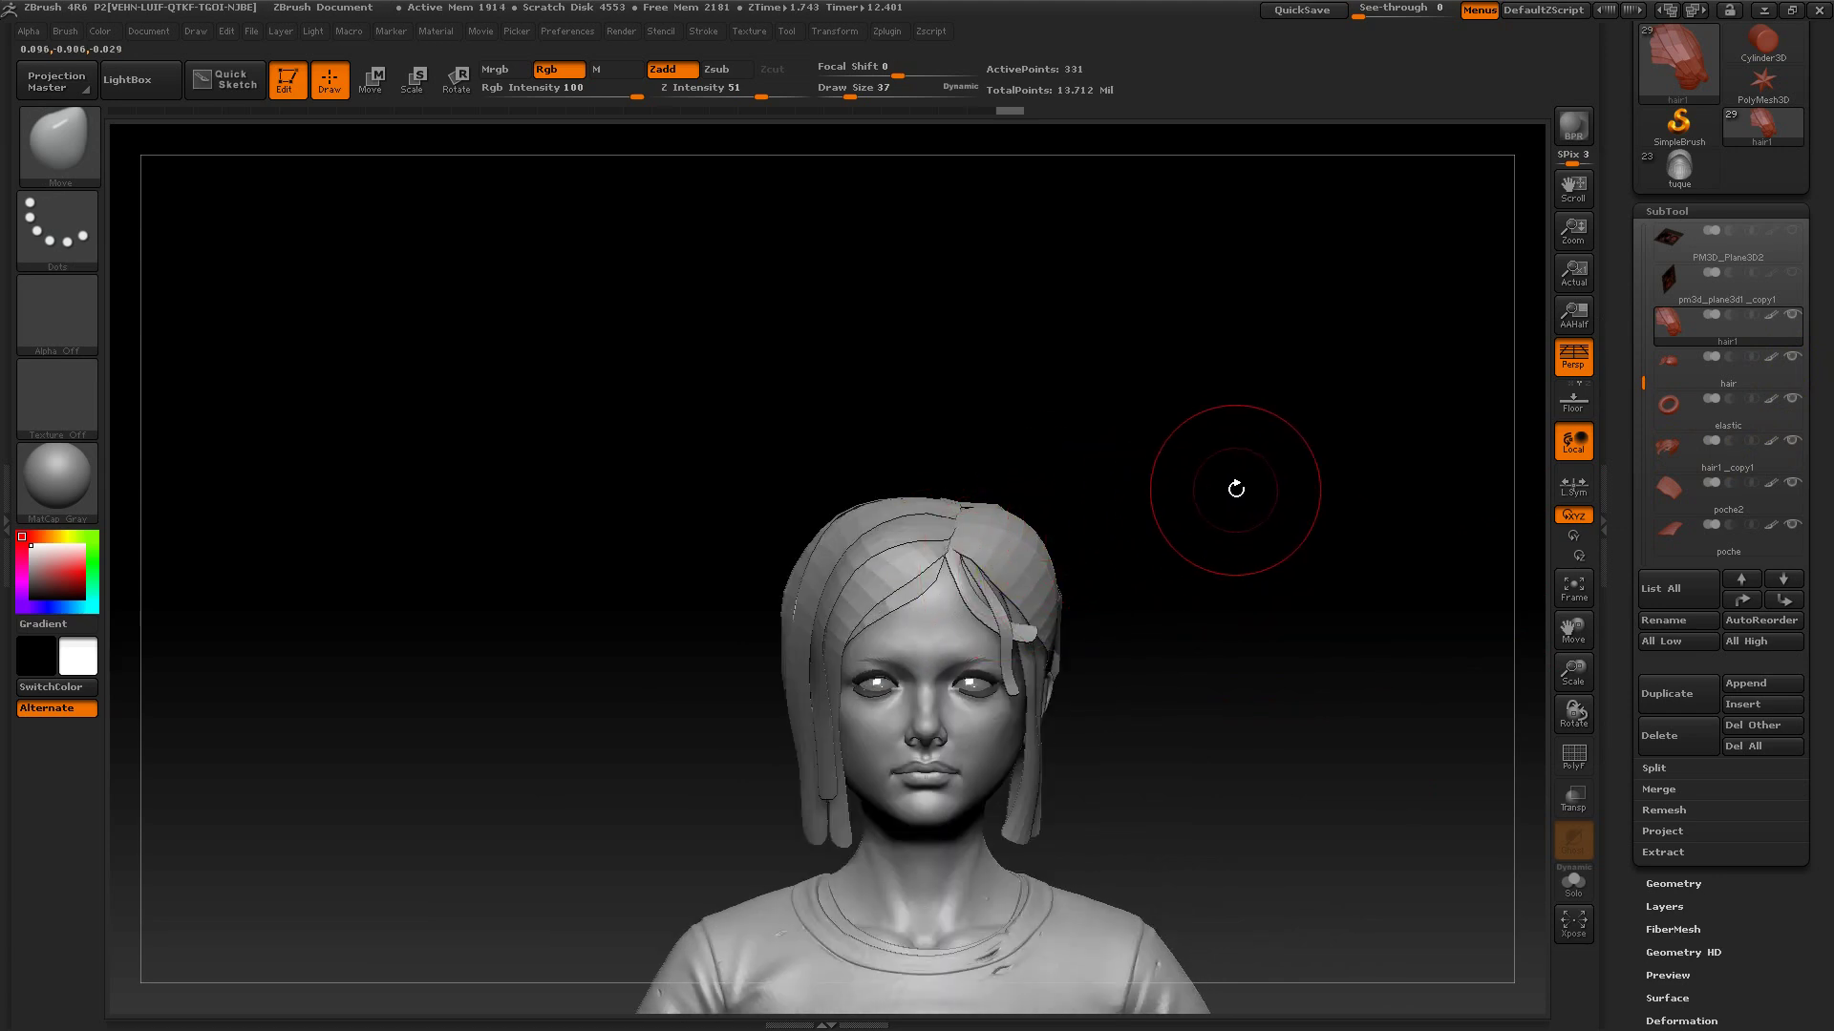
pyautogui.keyDown('alt'); pyautogui.moveTo(1242, 503); pyautogui.dragTo(1190, 430); pyautogui.keyUp('alt')
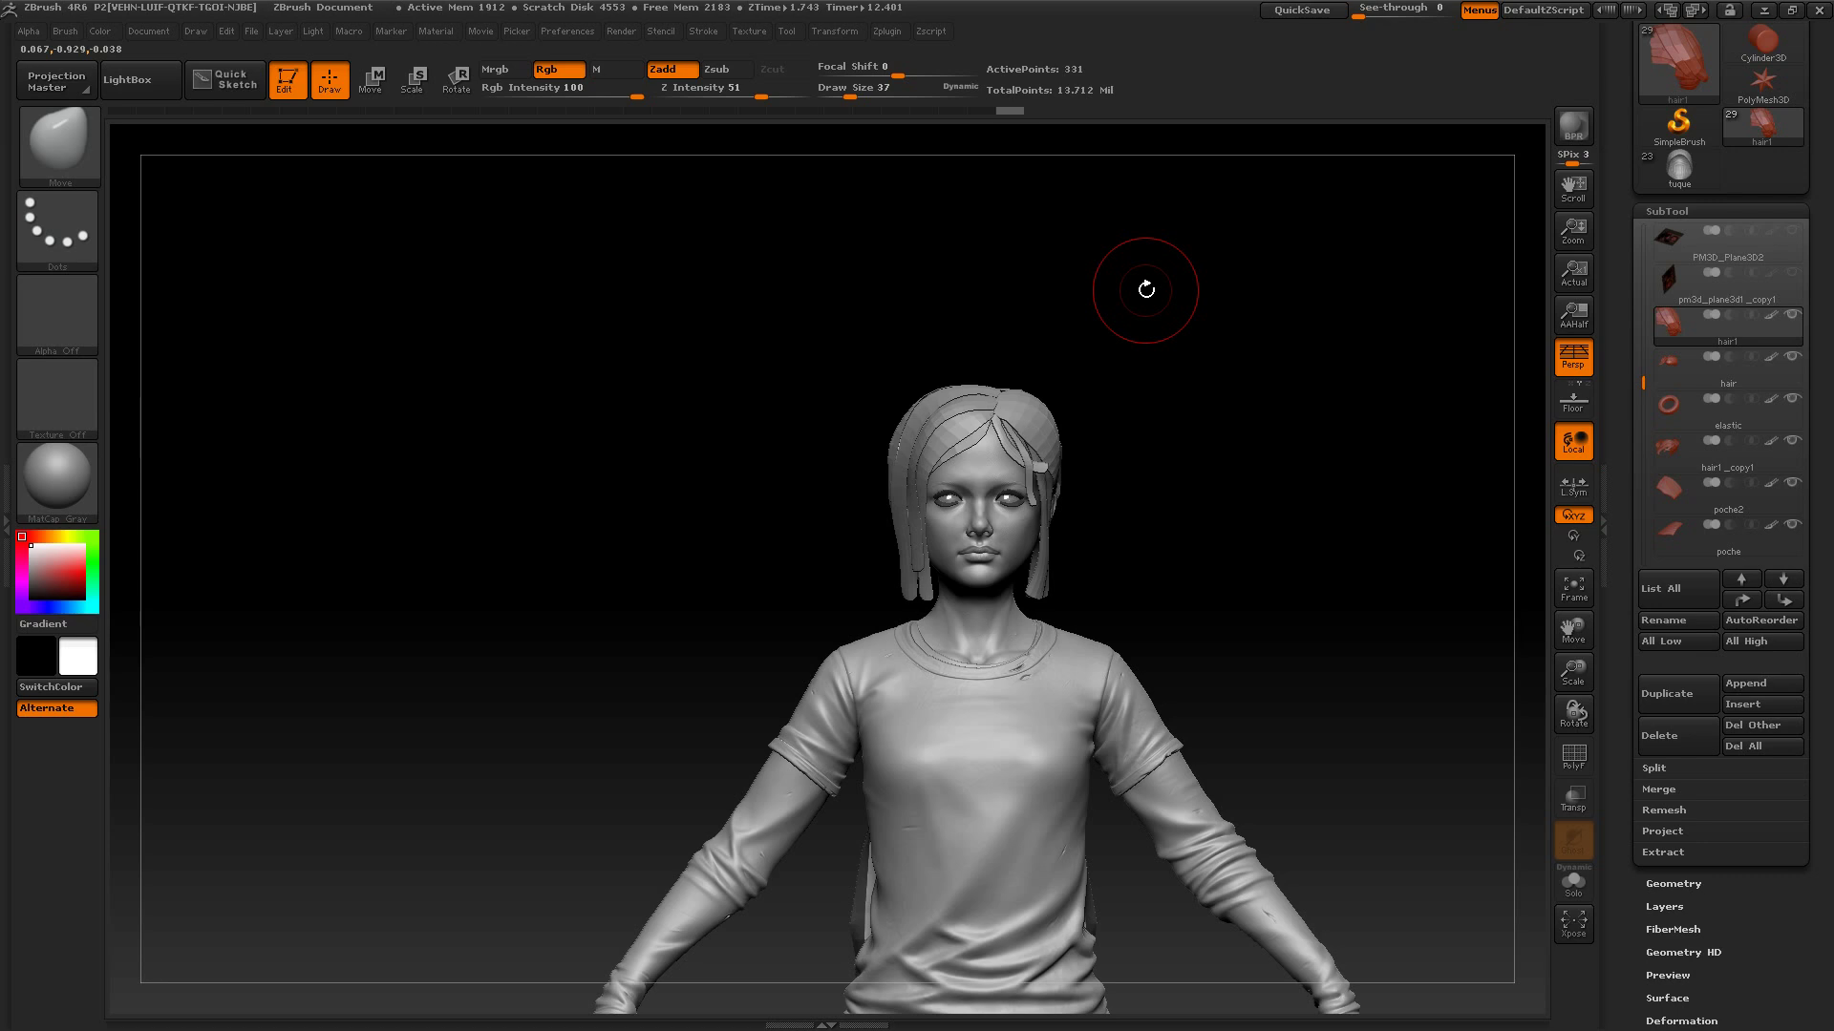
pyautogui.moveTo(1194, 438); pyautogui.dragTo(1085, 410)
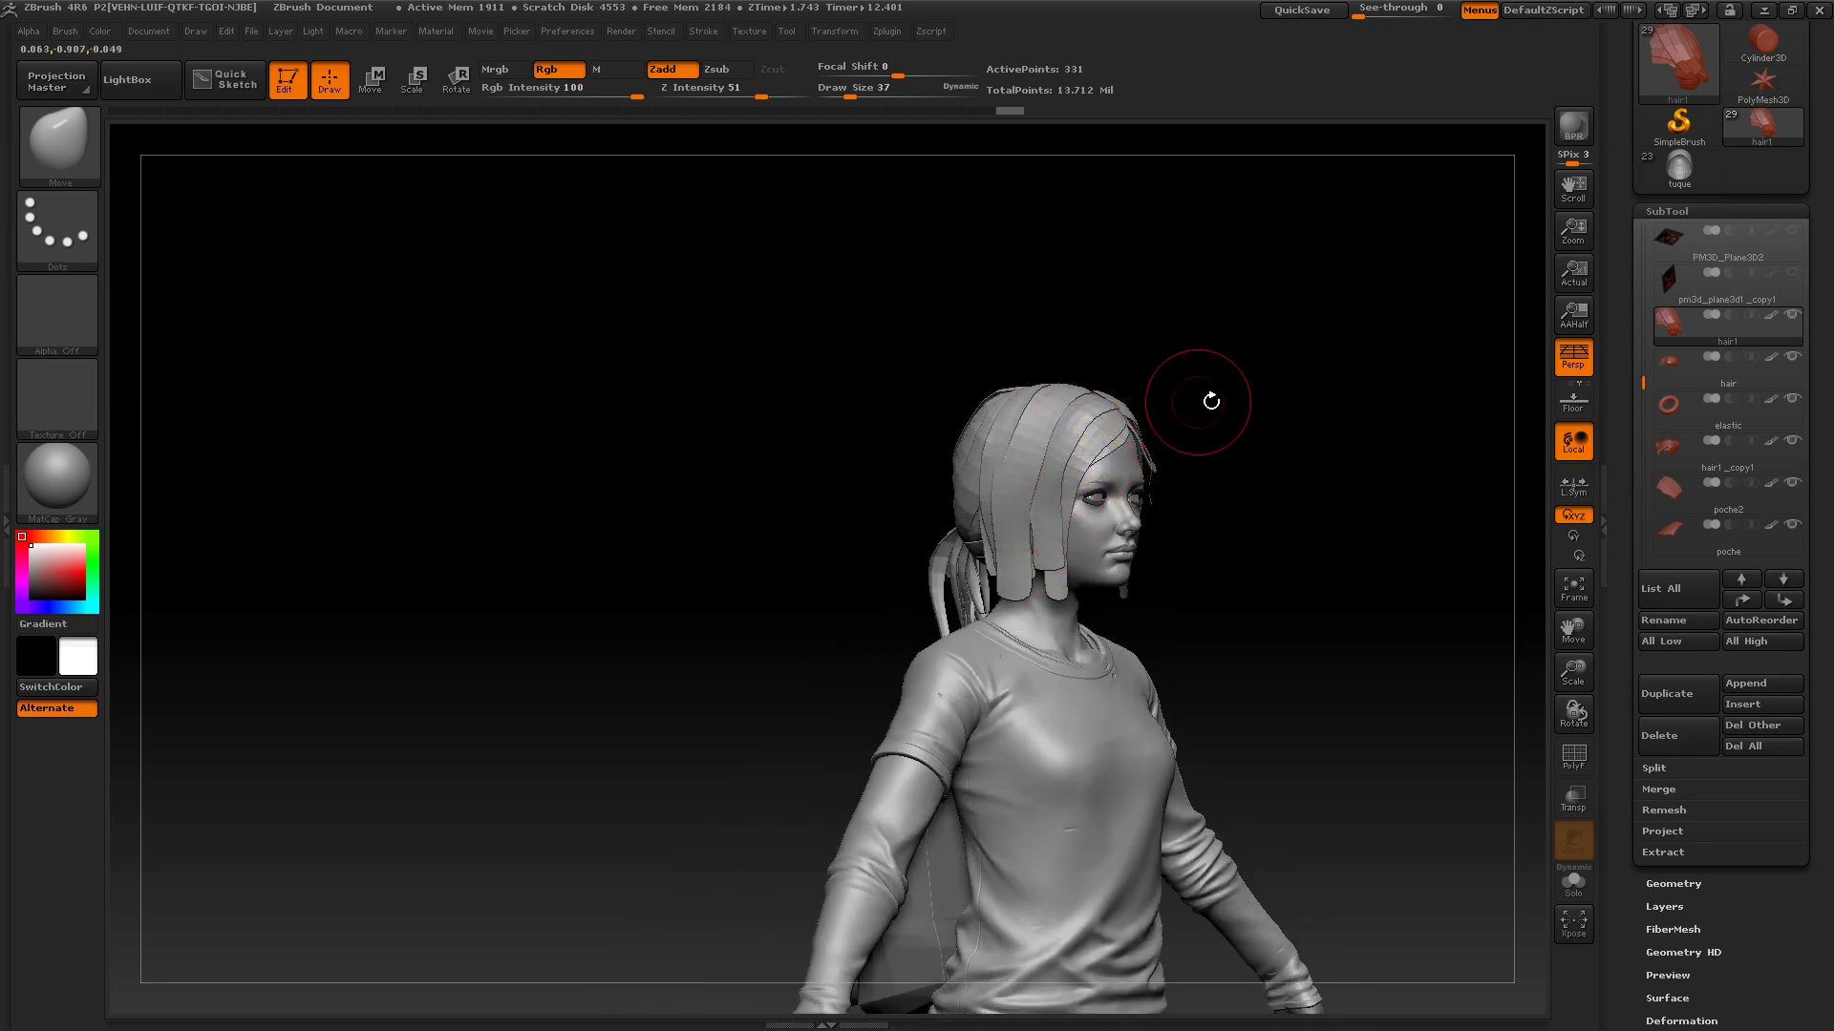
pyautogui.keyDown('shift'); pyautogui.moveTo(1211, 401); pyautogui.dragTo(1203, 422); pyautogui.keyUp('shift')
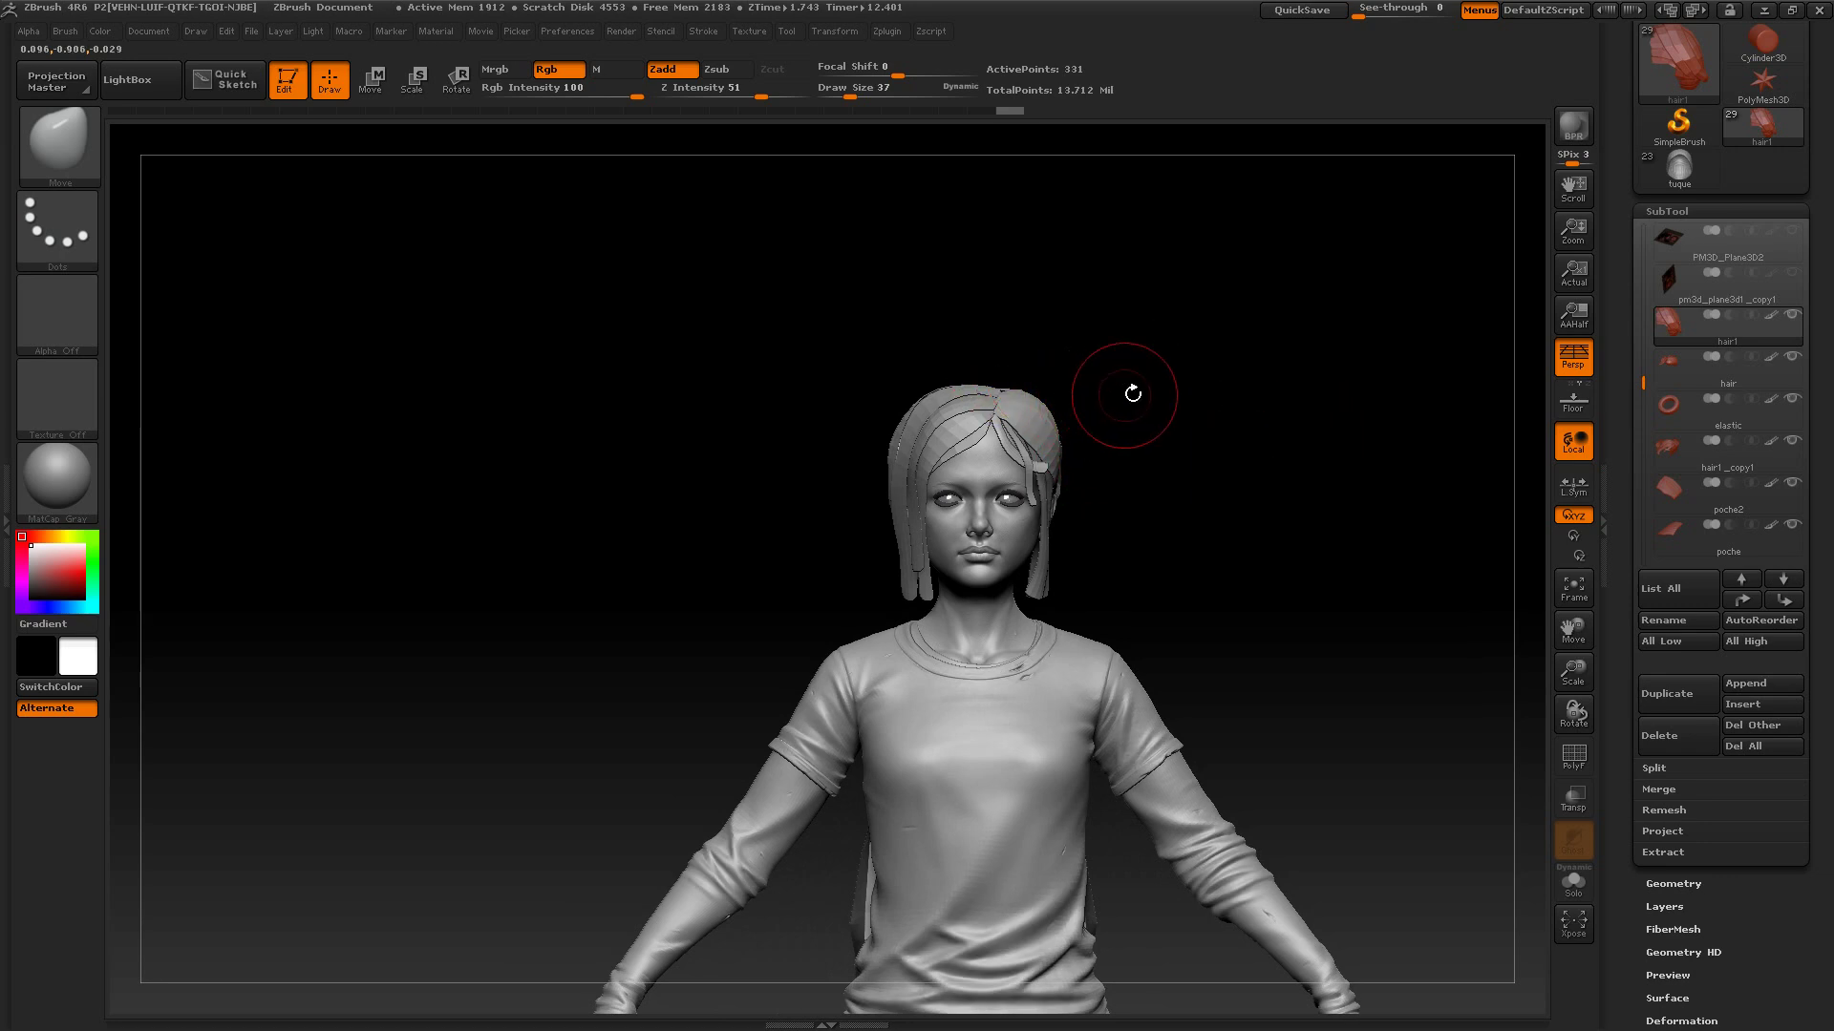
pyautogui.moveTo(1133, 394); pyautogui.dragTo(1142, 414)
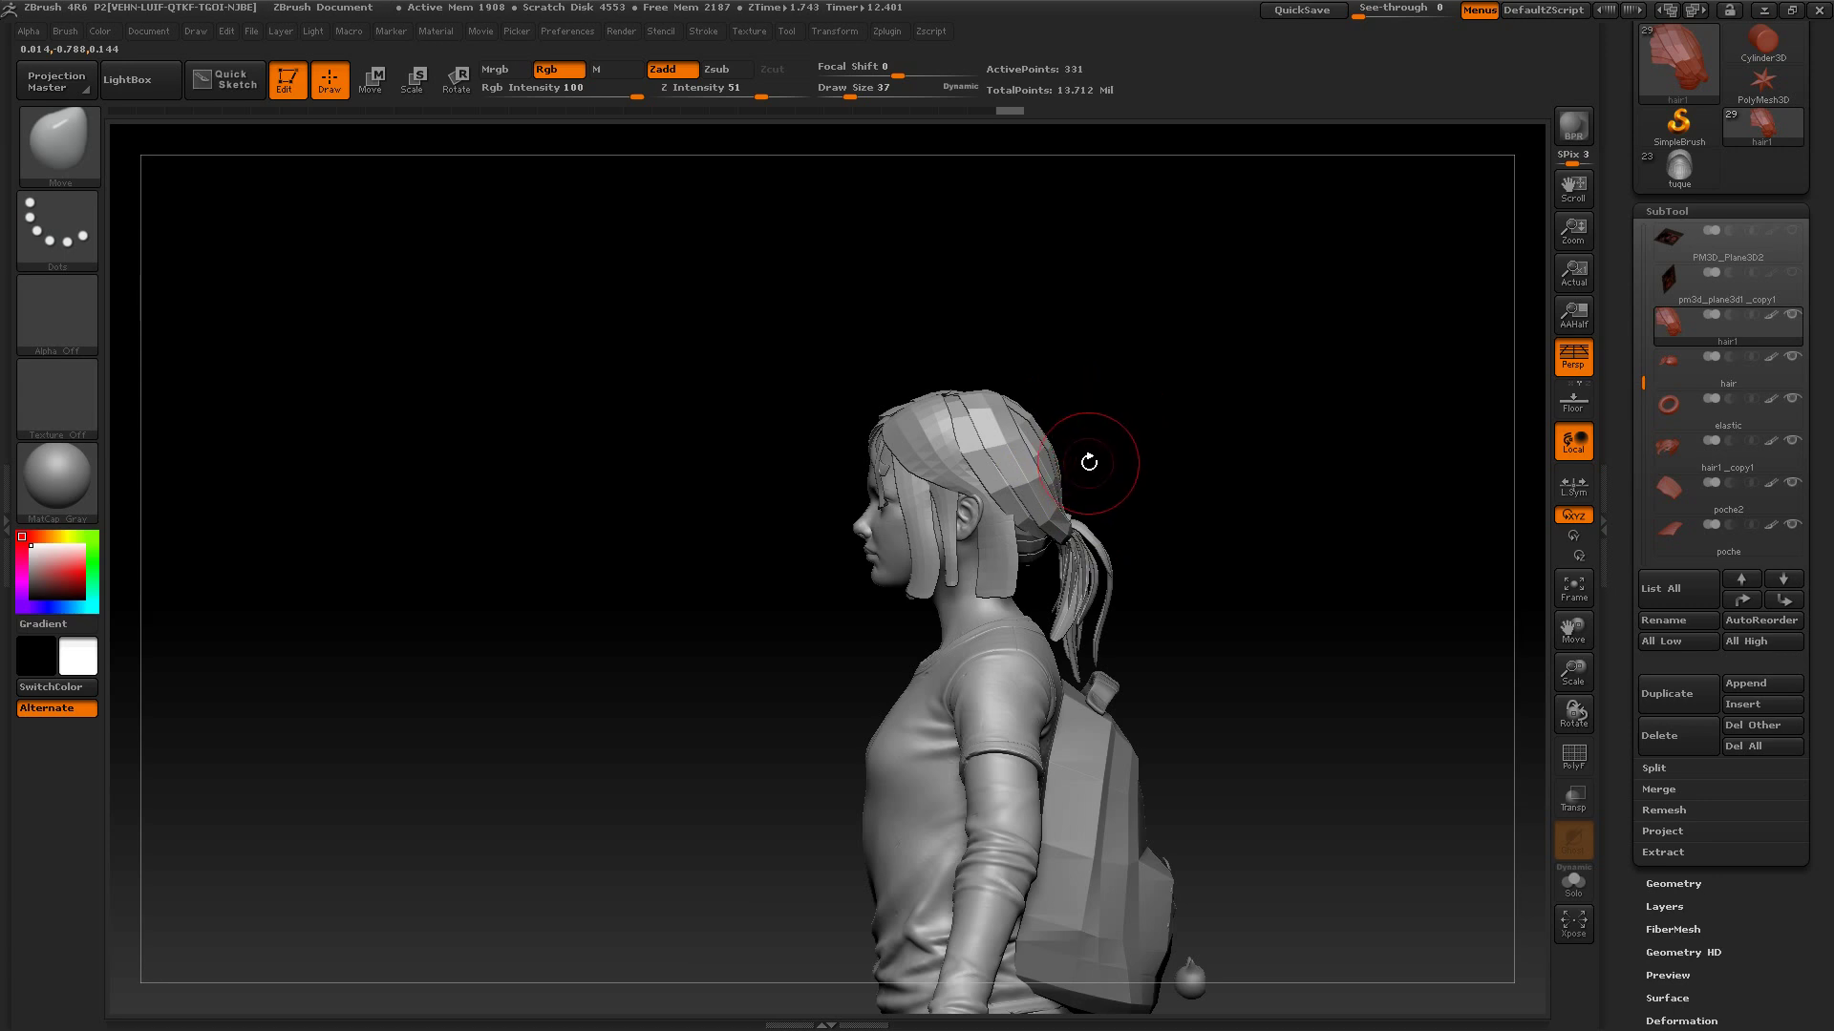
pyautogui.moveTo(1251, 478); pyautogui.dragTo(1127, 377)
pyautogui.moveTo(1262, 382)
pyautogui.mouseDown()
pyautogui.moveTo(1298, 361)
pyautogui.moveTo(1228, 433)
pyautogui.moveTo(1253, 395)
pyautogui.moveTo(1223, 372)
pyautogui.moveTo(1264, 392)
pyautogui.moveTo(1284, 369)
pyautogui.mouseUp()
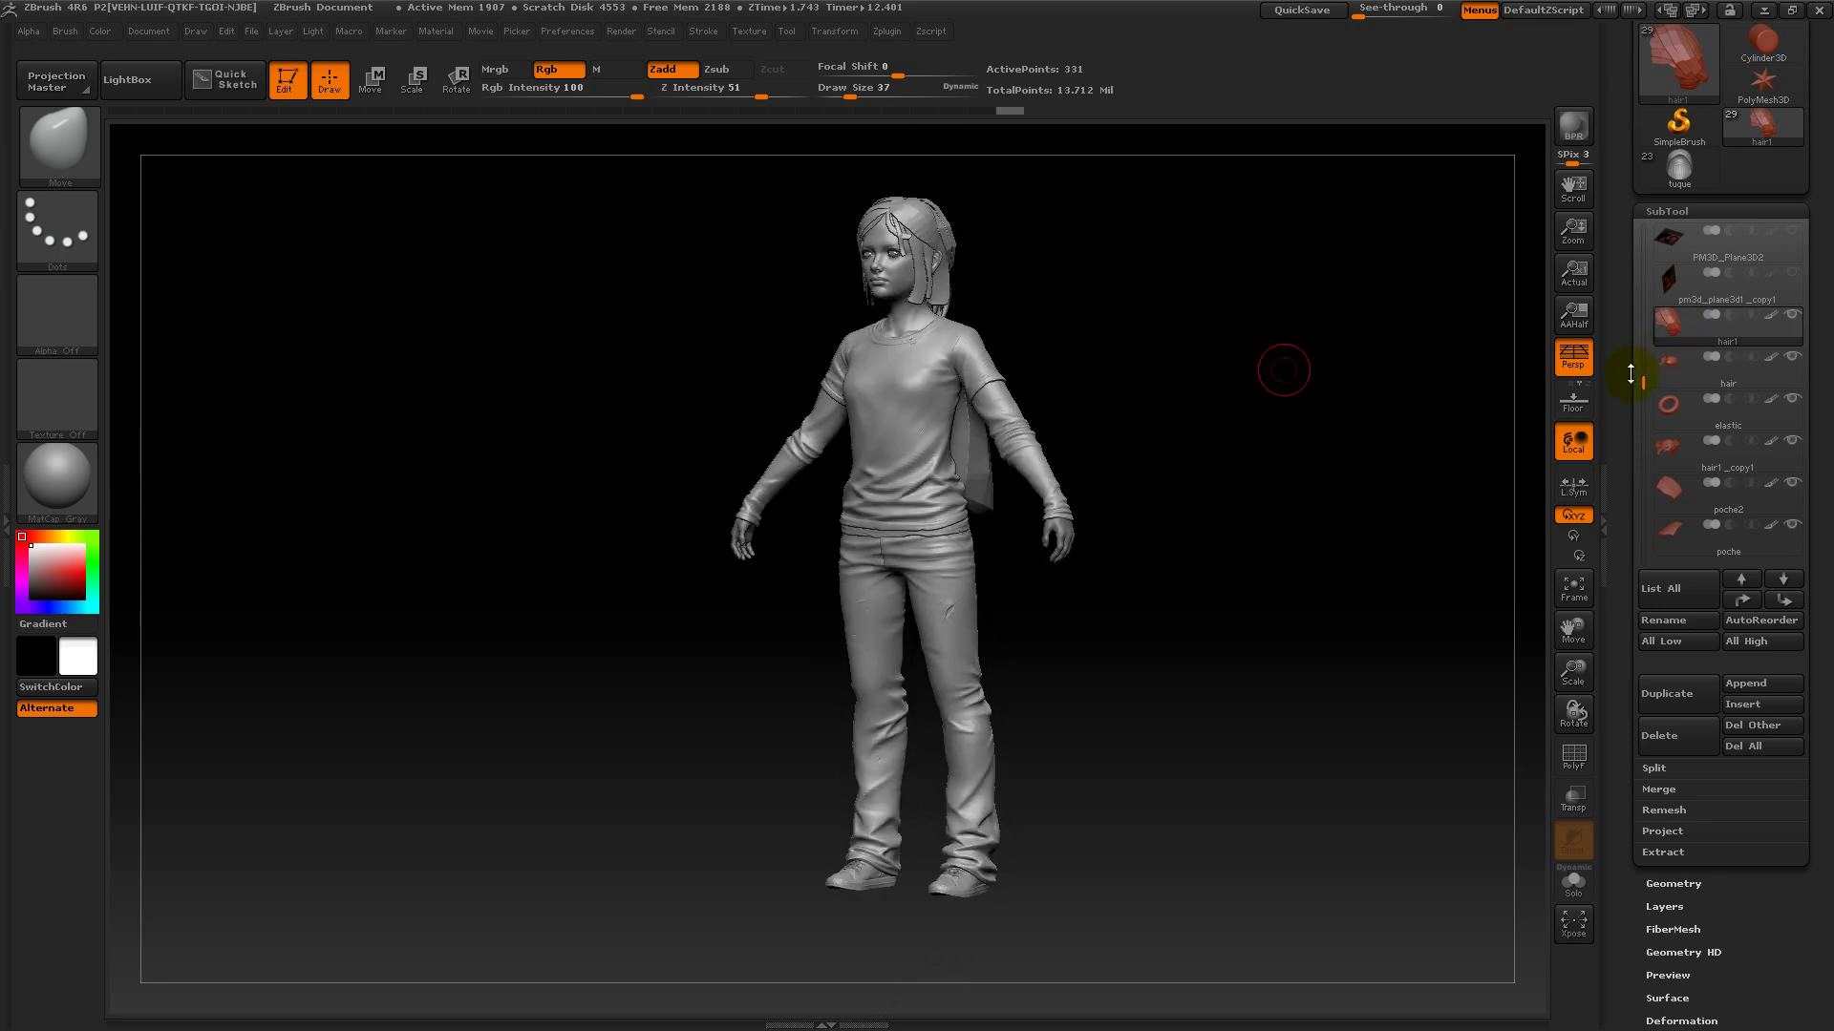
# - Select the poche subtool and examine the jeans' back pockets from behind and from the side
pyautogui.moveTo(1630, 374); pyautogui.dragTo(1652, 445)
pyautogui.click(1683, 490)
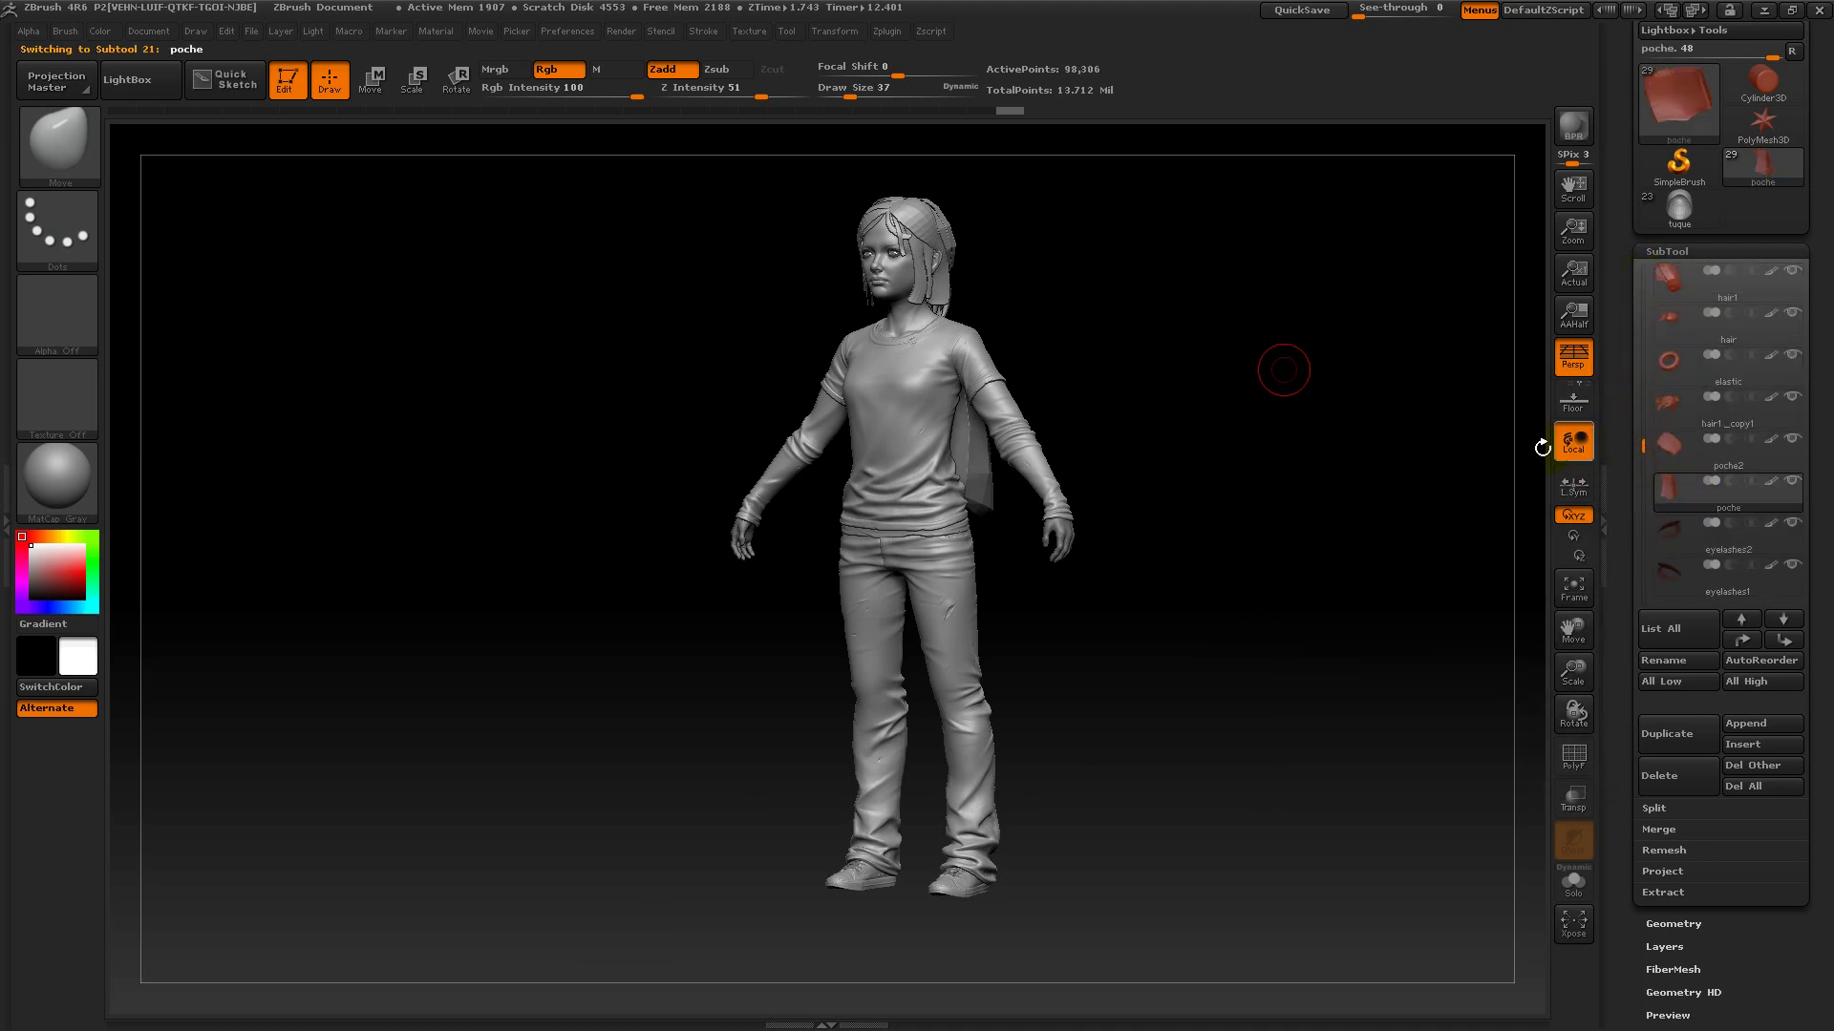
pyautogui.moveTo(1356, 421); pyautogui.dragTo(1334, 514)
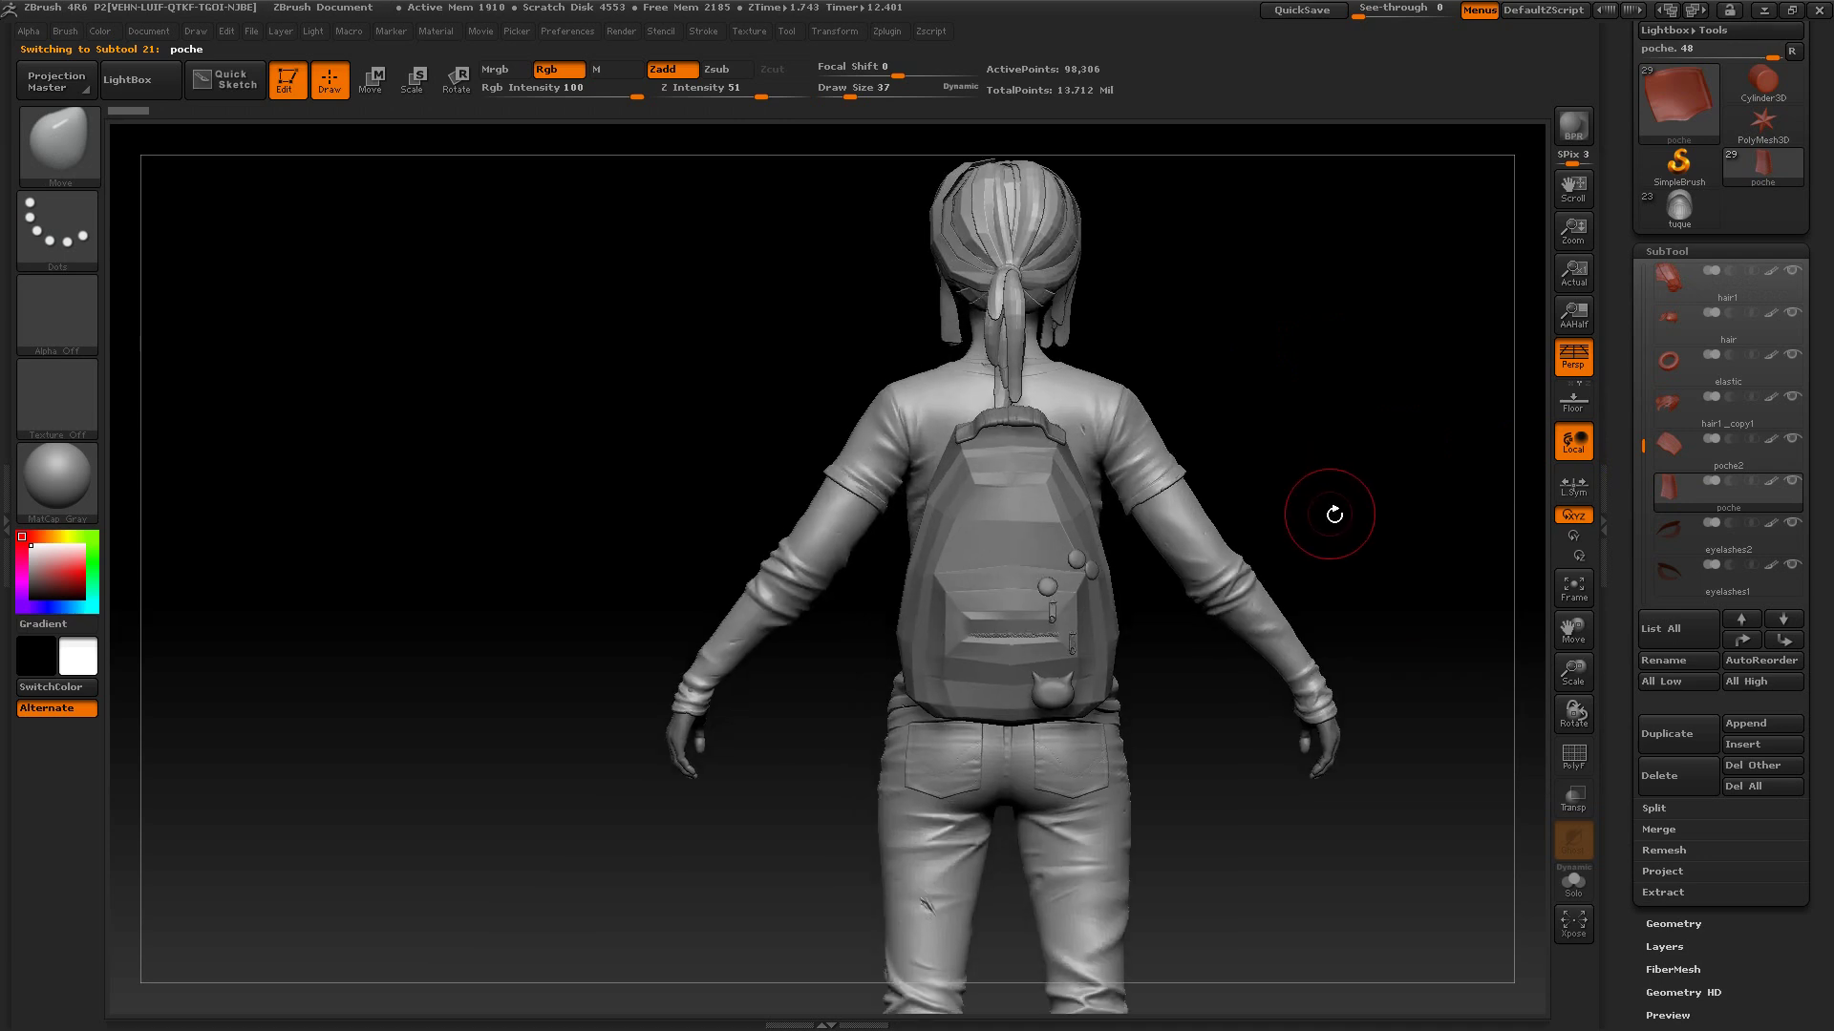
pyautogui.click(1589, 870)
pyautogui.click(1589, 871)
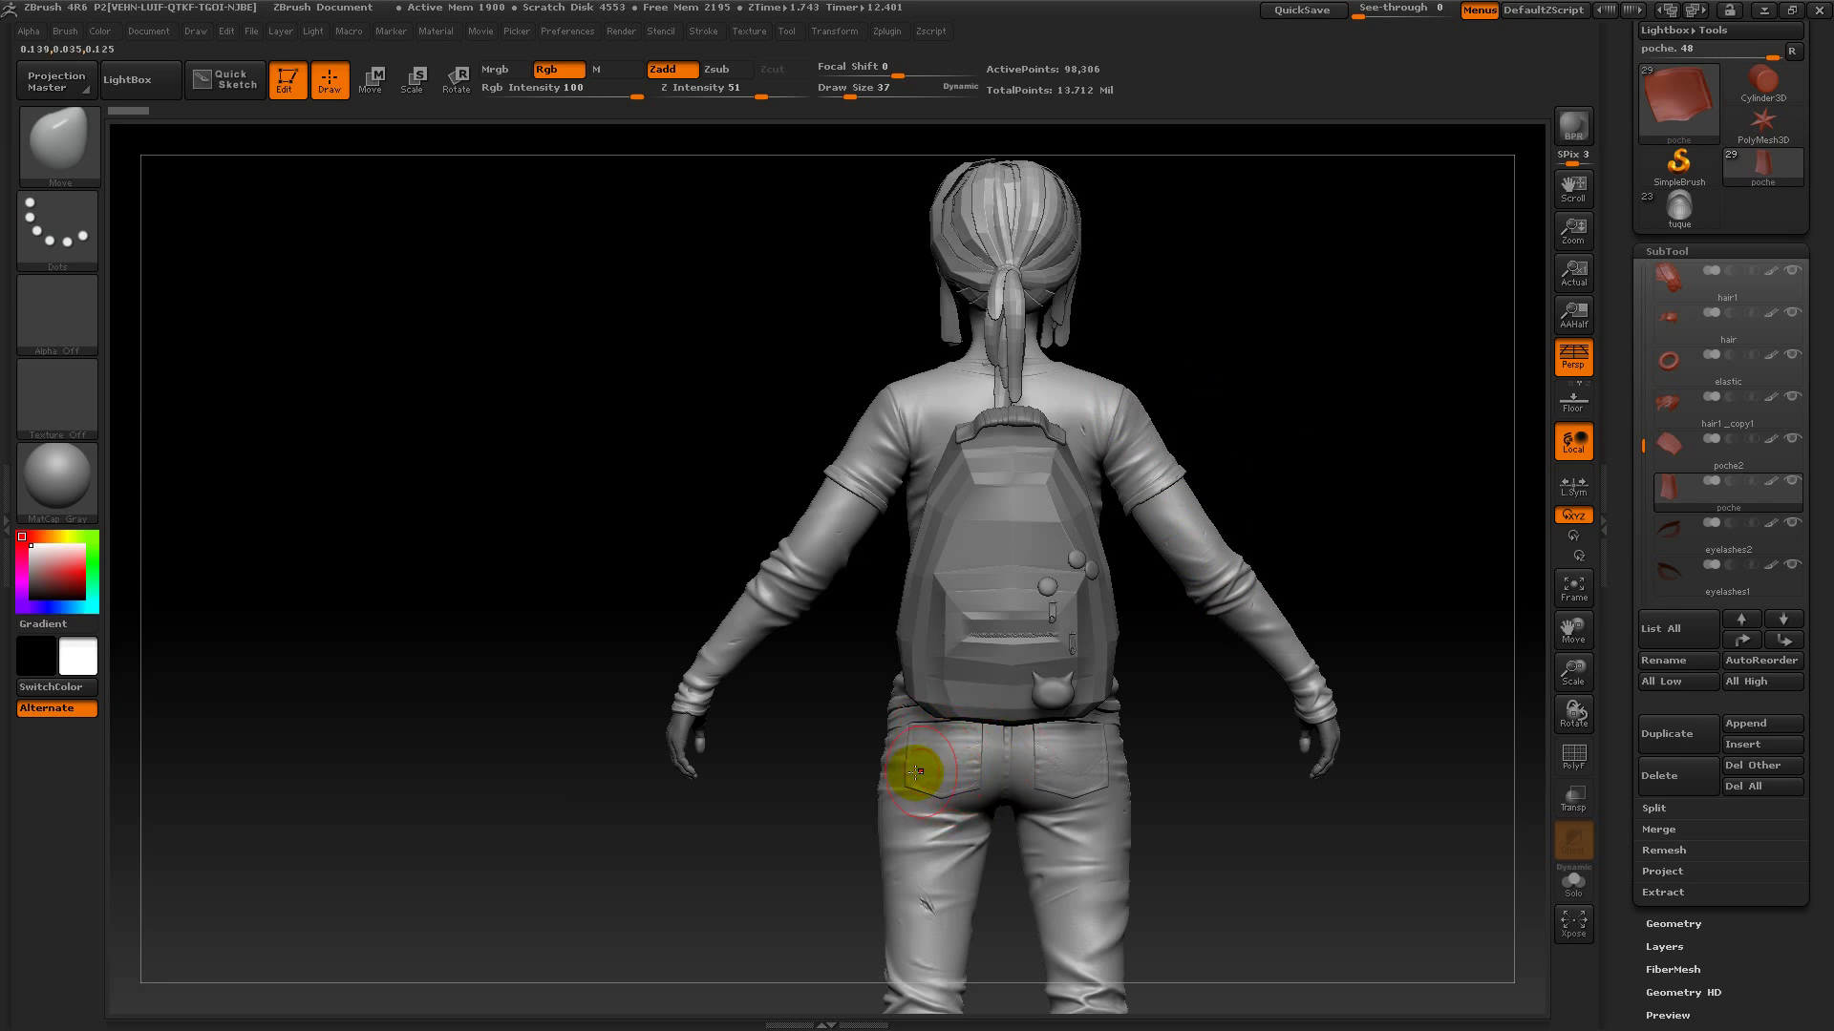
pyautogui.moveTo(1367, 413); pyautogui.dragTo(1162, 632)
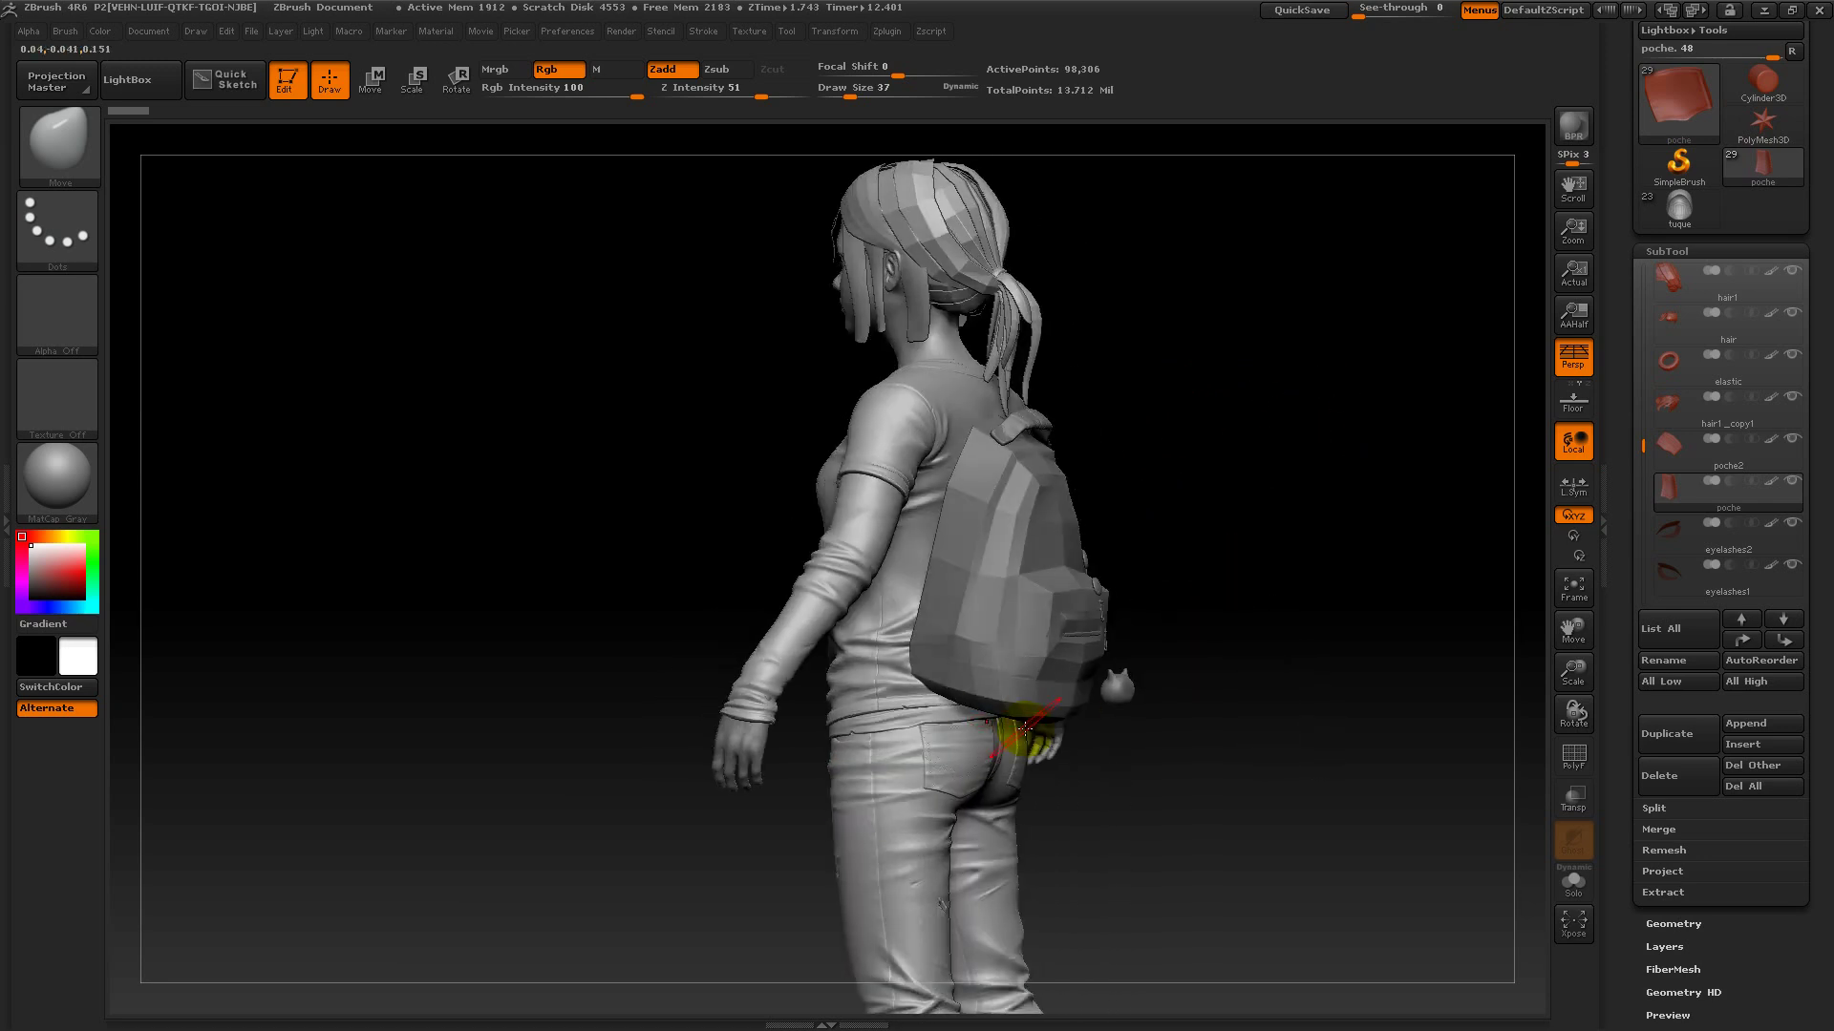
pyautogui.moveTo(1239, 728); pyautogui.dragTo(916, 729)
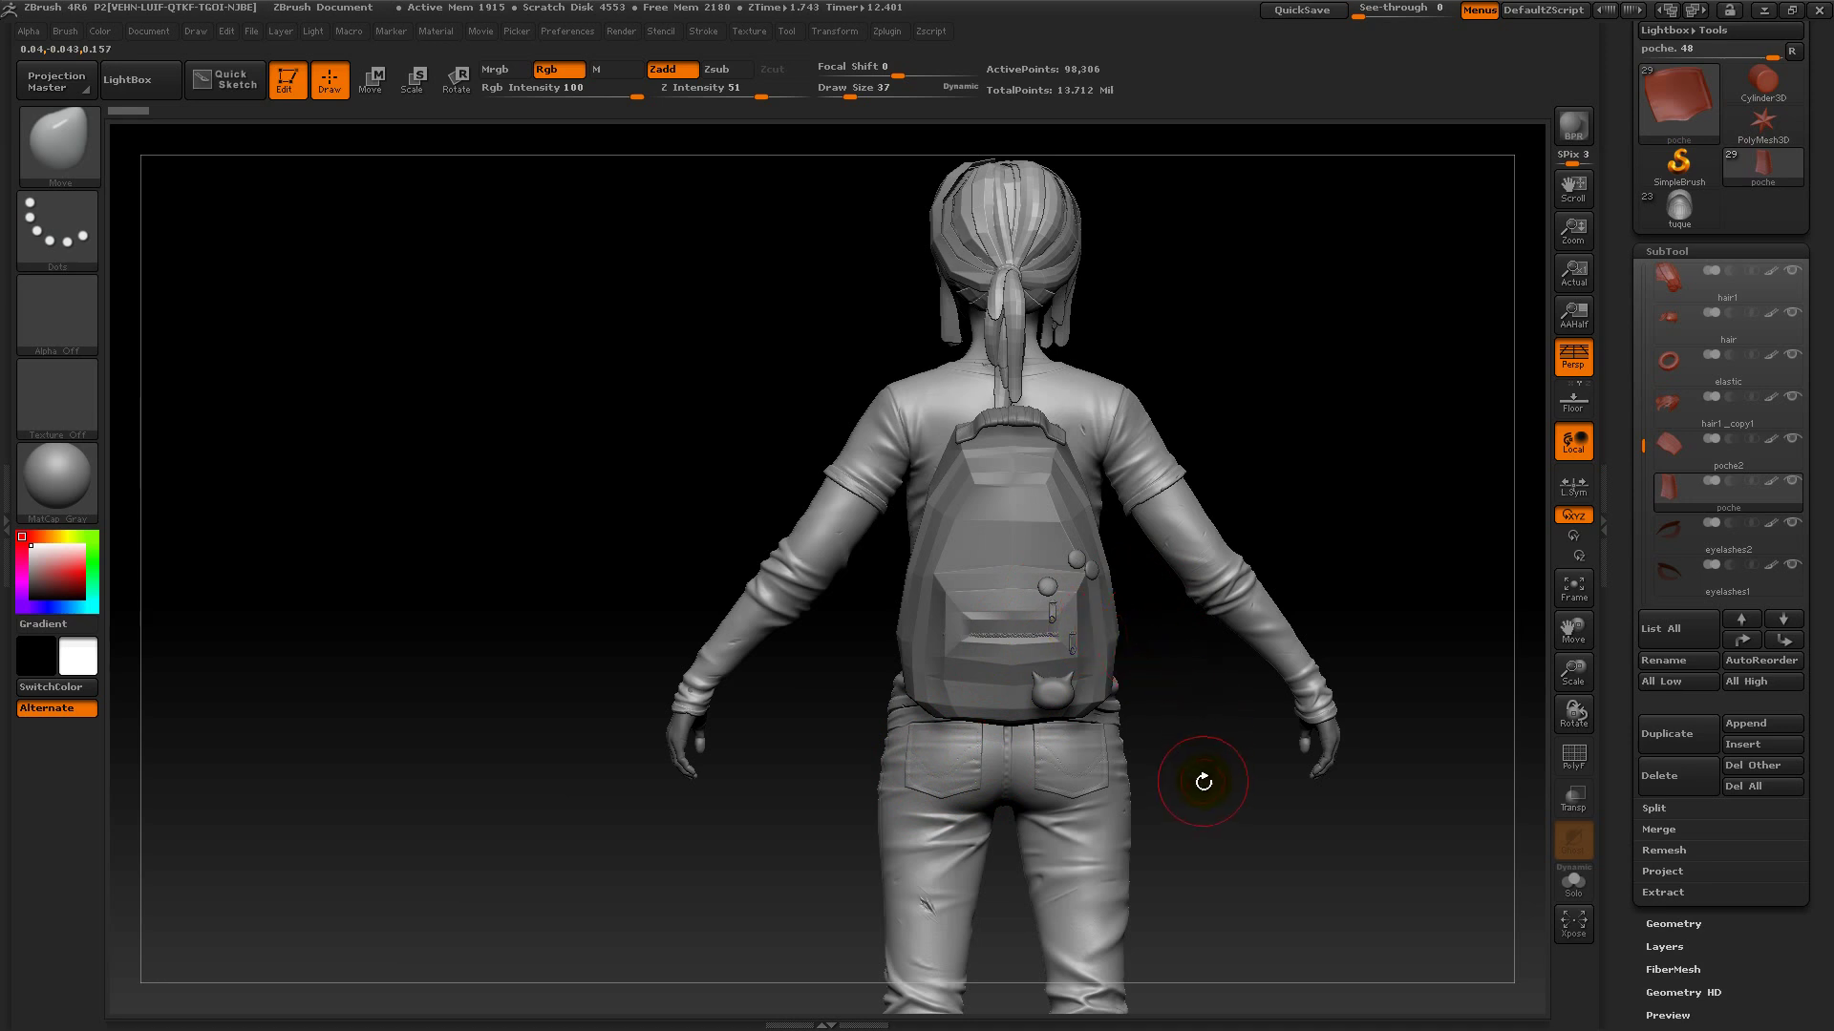
# - Isolate the poche2 pocket subtool and display it at subdivision level 1
pyautogui.keyDown('alt'); pyautogui.moveTo(1203, 782); pyautogui.dragTo(969, 912); pyautogui.keyUp('alt')
pyautogui.keyDown('alt'); pyautogui.moveTo(1451, 625); pyautogui.dragTo(1406, 400); pyautogui.keyUp('alt')
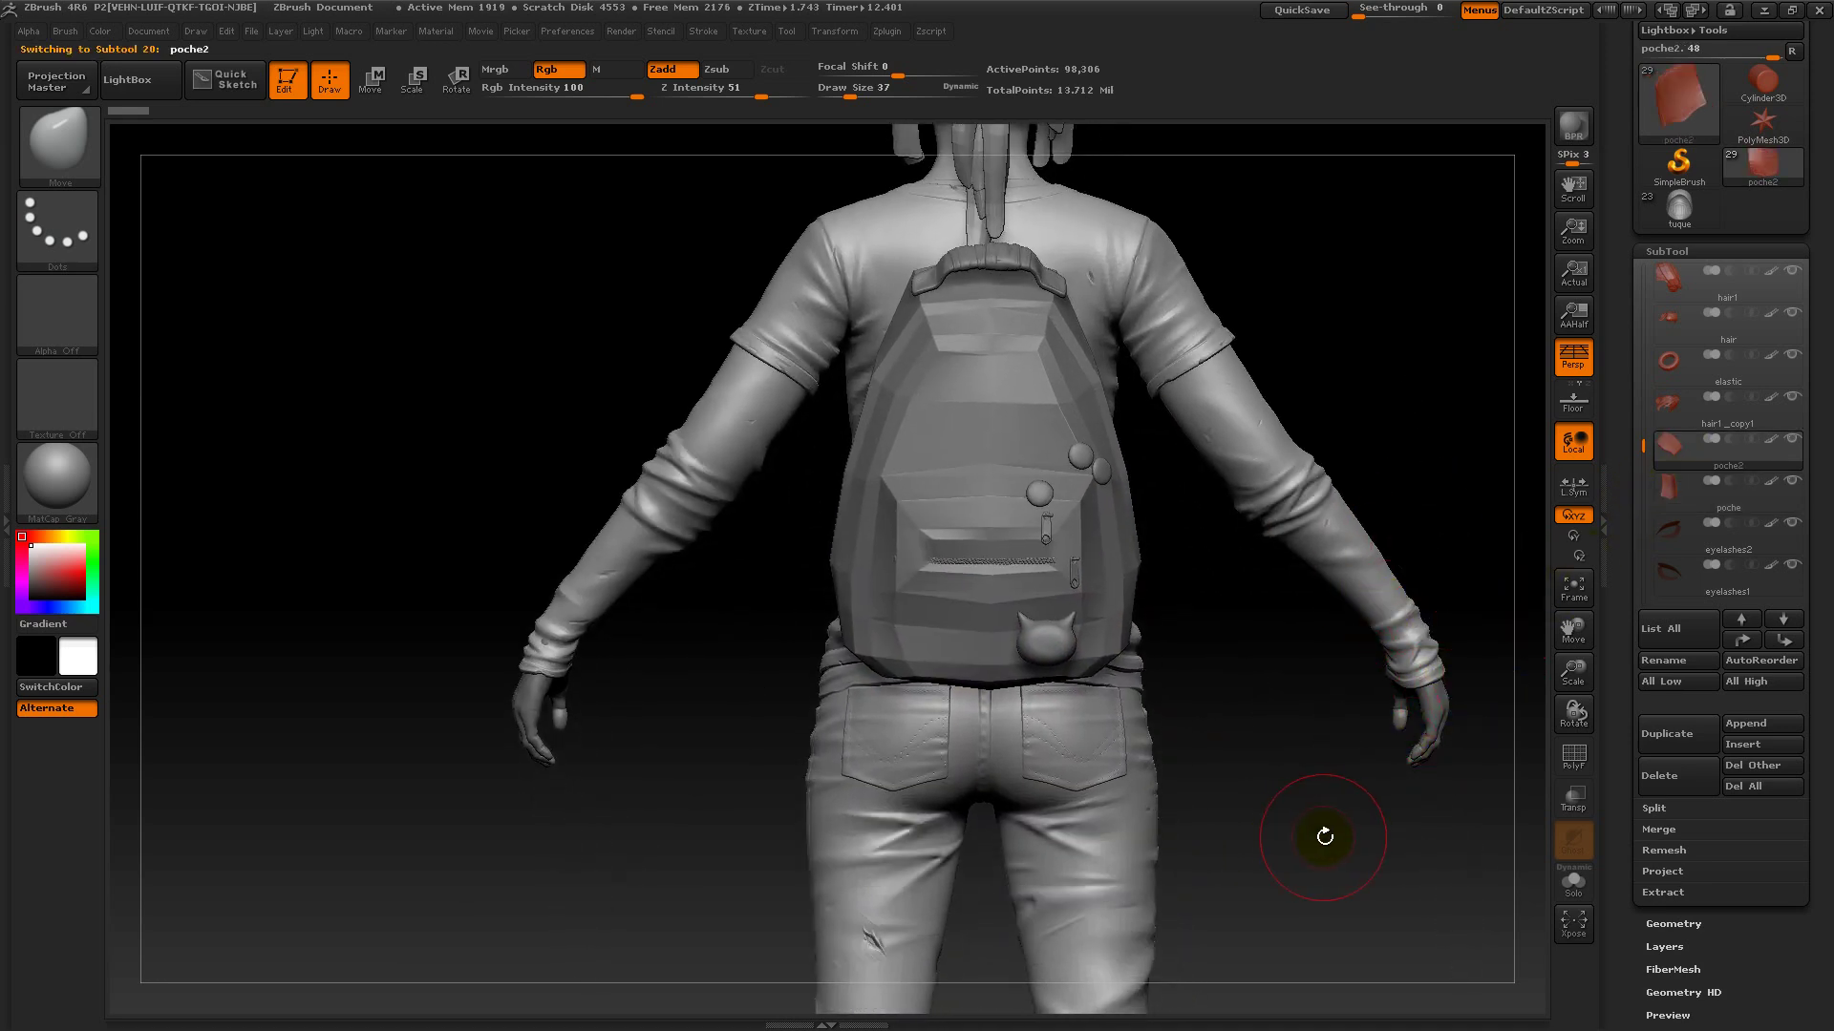
pyautogui.moveTo(1331, 834); pyautogui.dragTo(1583, 869)
pyautogui.click(1573, 880)
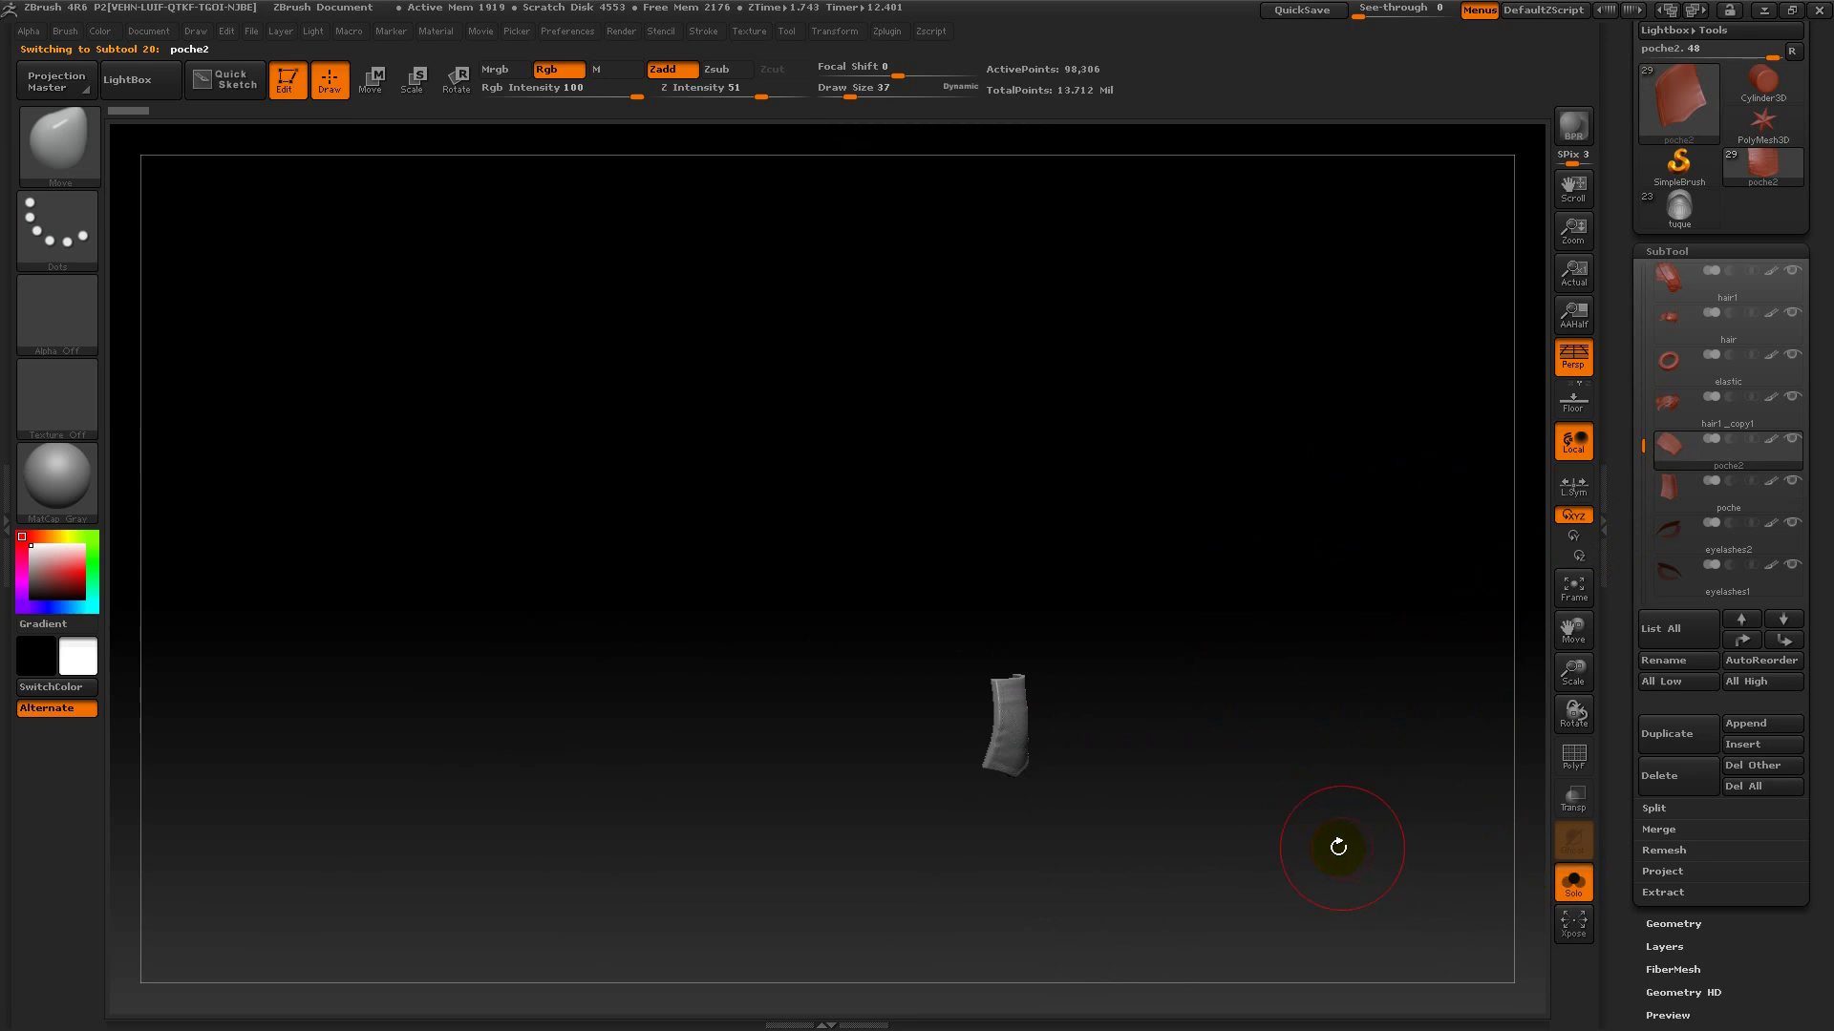
pyautogui.click(1678, 250)
pyautogui.click(1673, 276)
pyautogui.click(1667, 296)
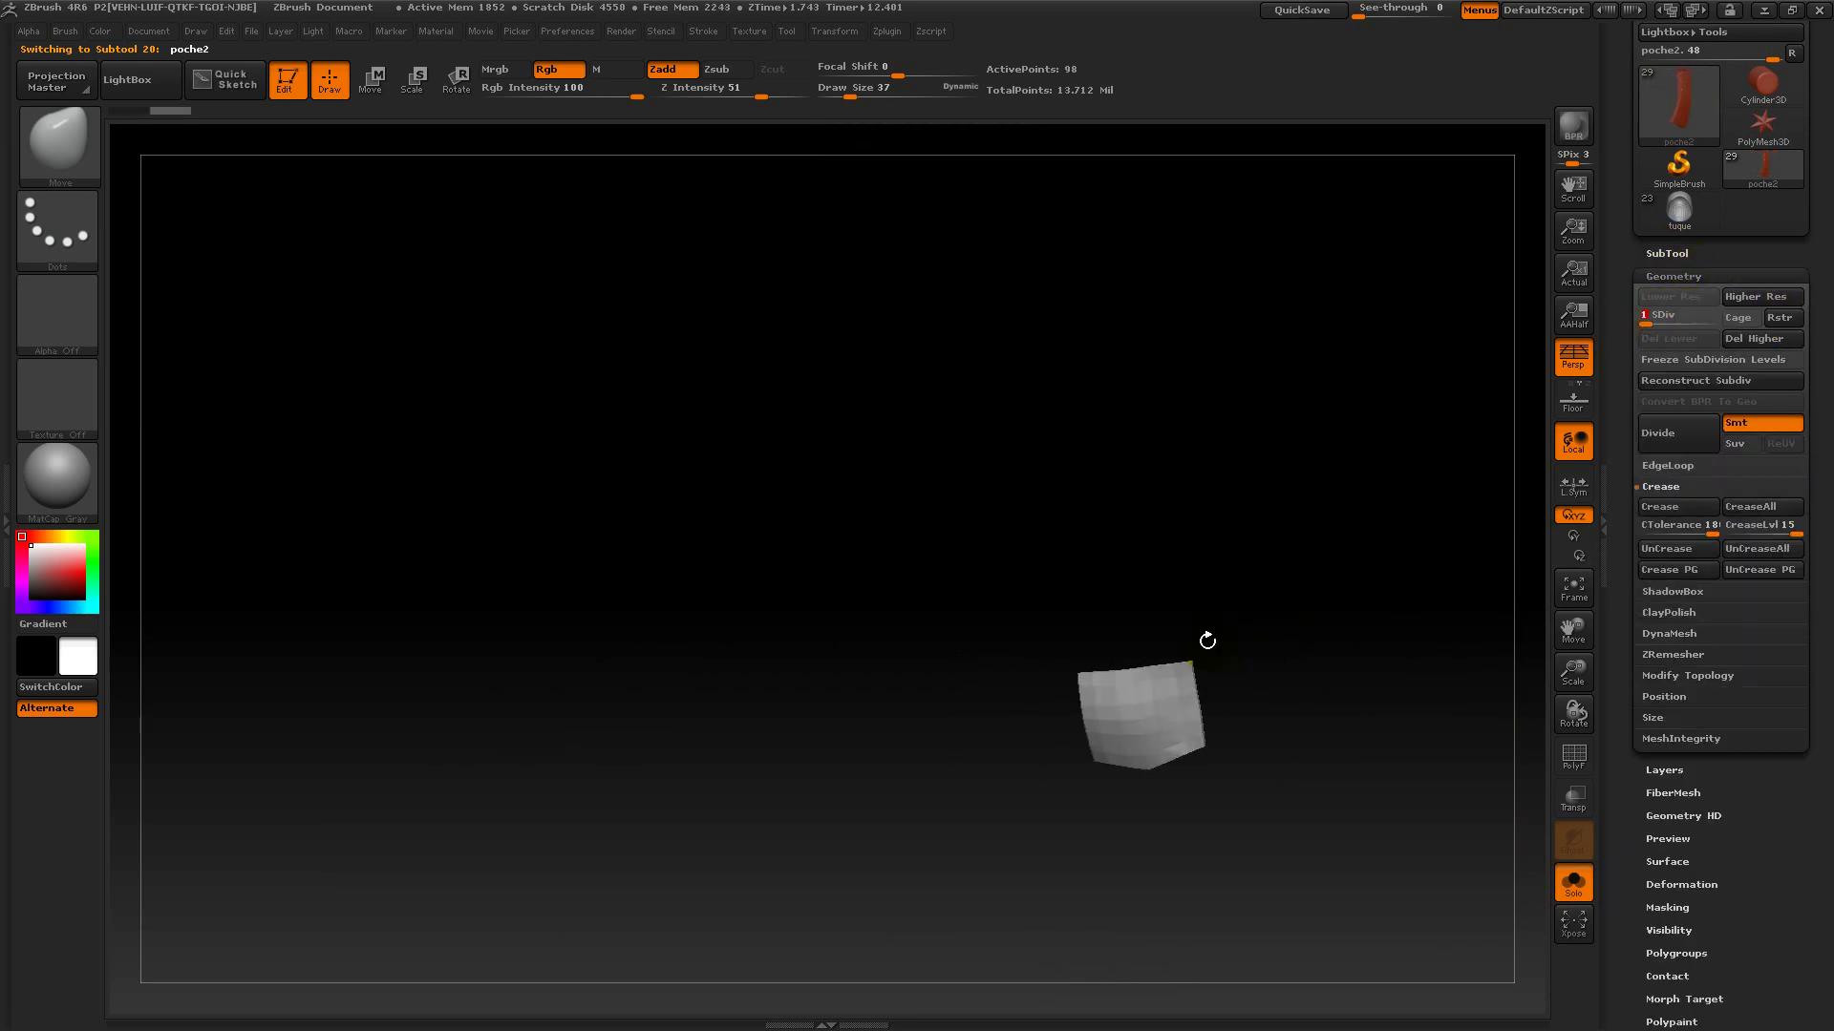
# - Choose the MatchMaker brush, leave Solo mode and view the poche2 pocket against the jeans from the side
pyautogui.press('ctrl')
pyautogui.press('b')
pyautogui.press('m')
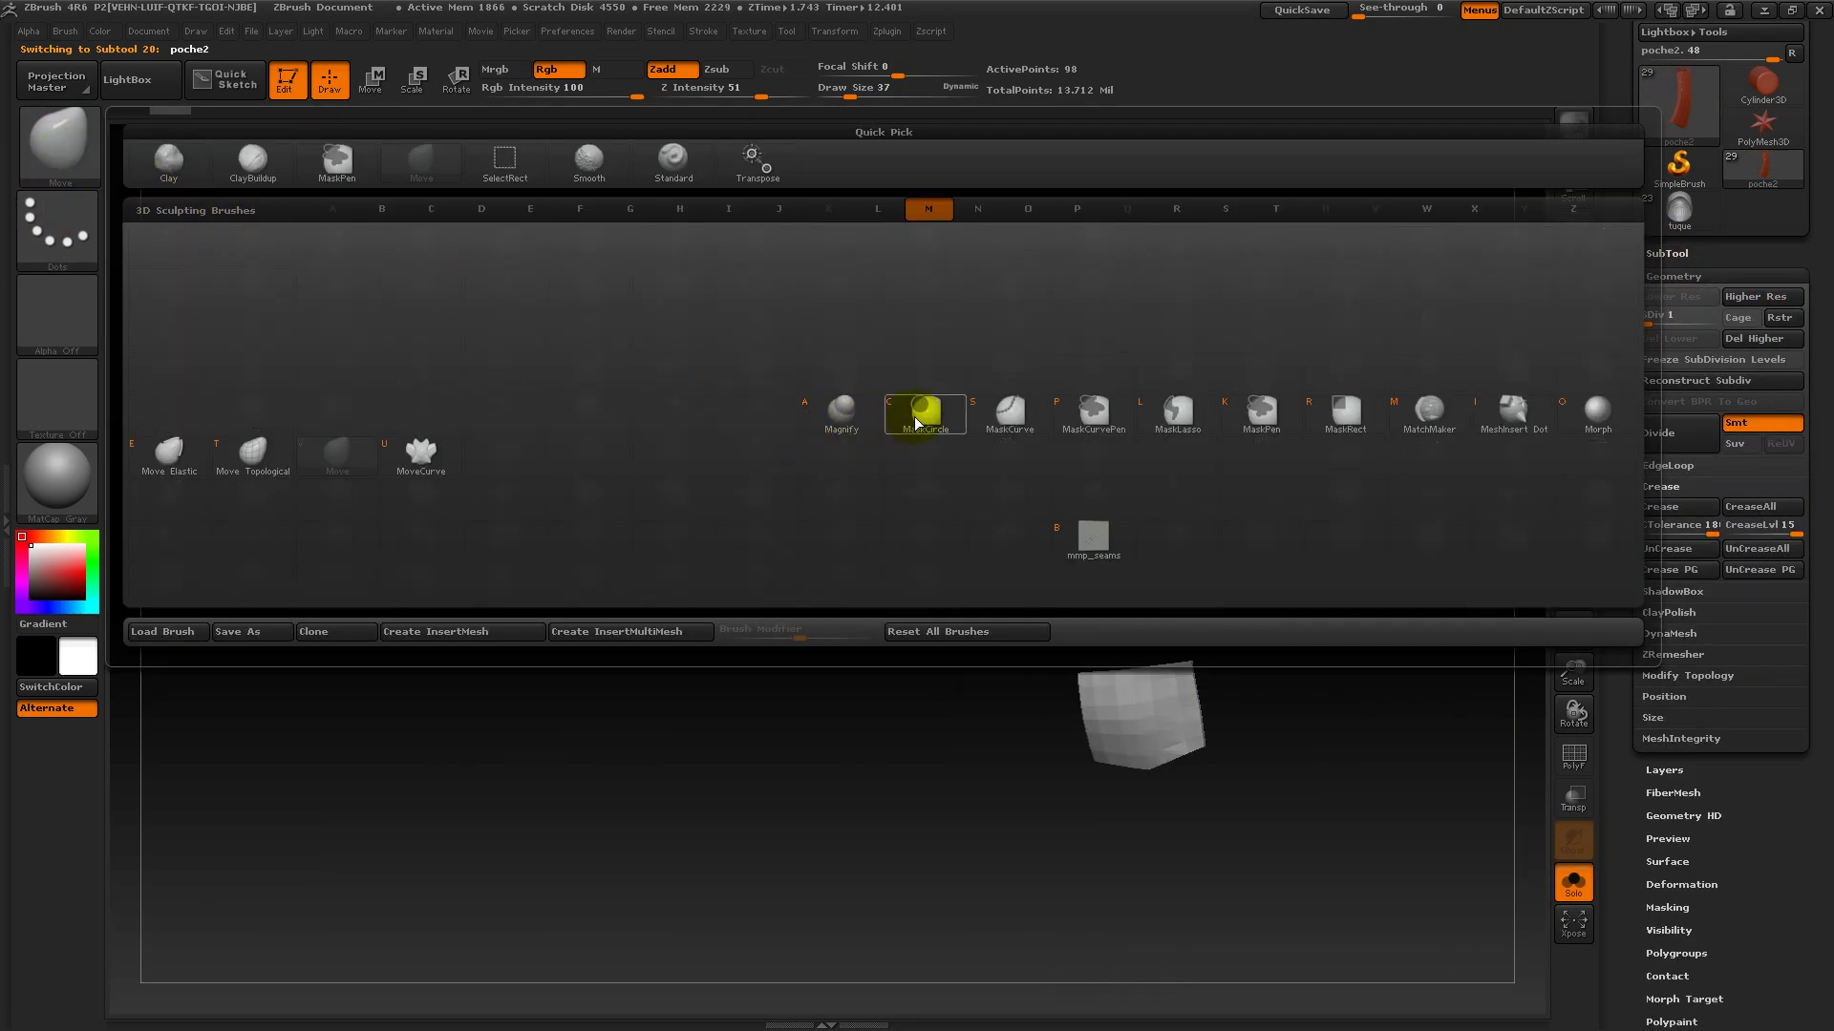
pyautogui.click(1429, 411)
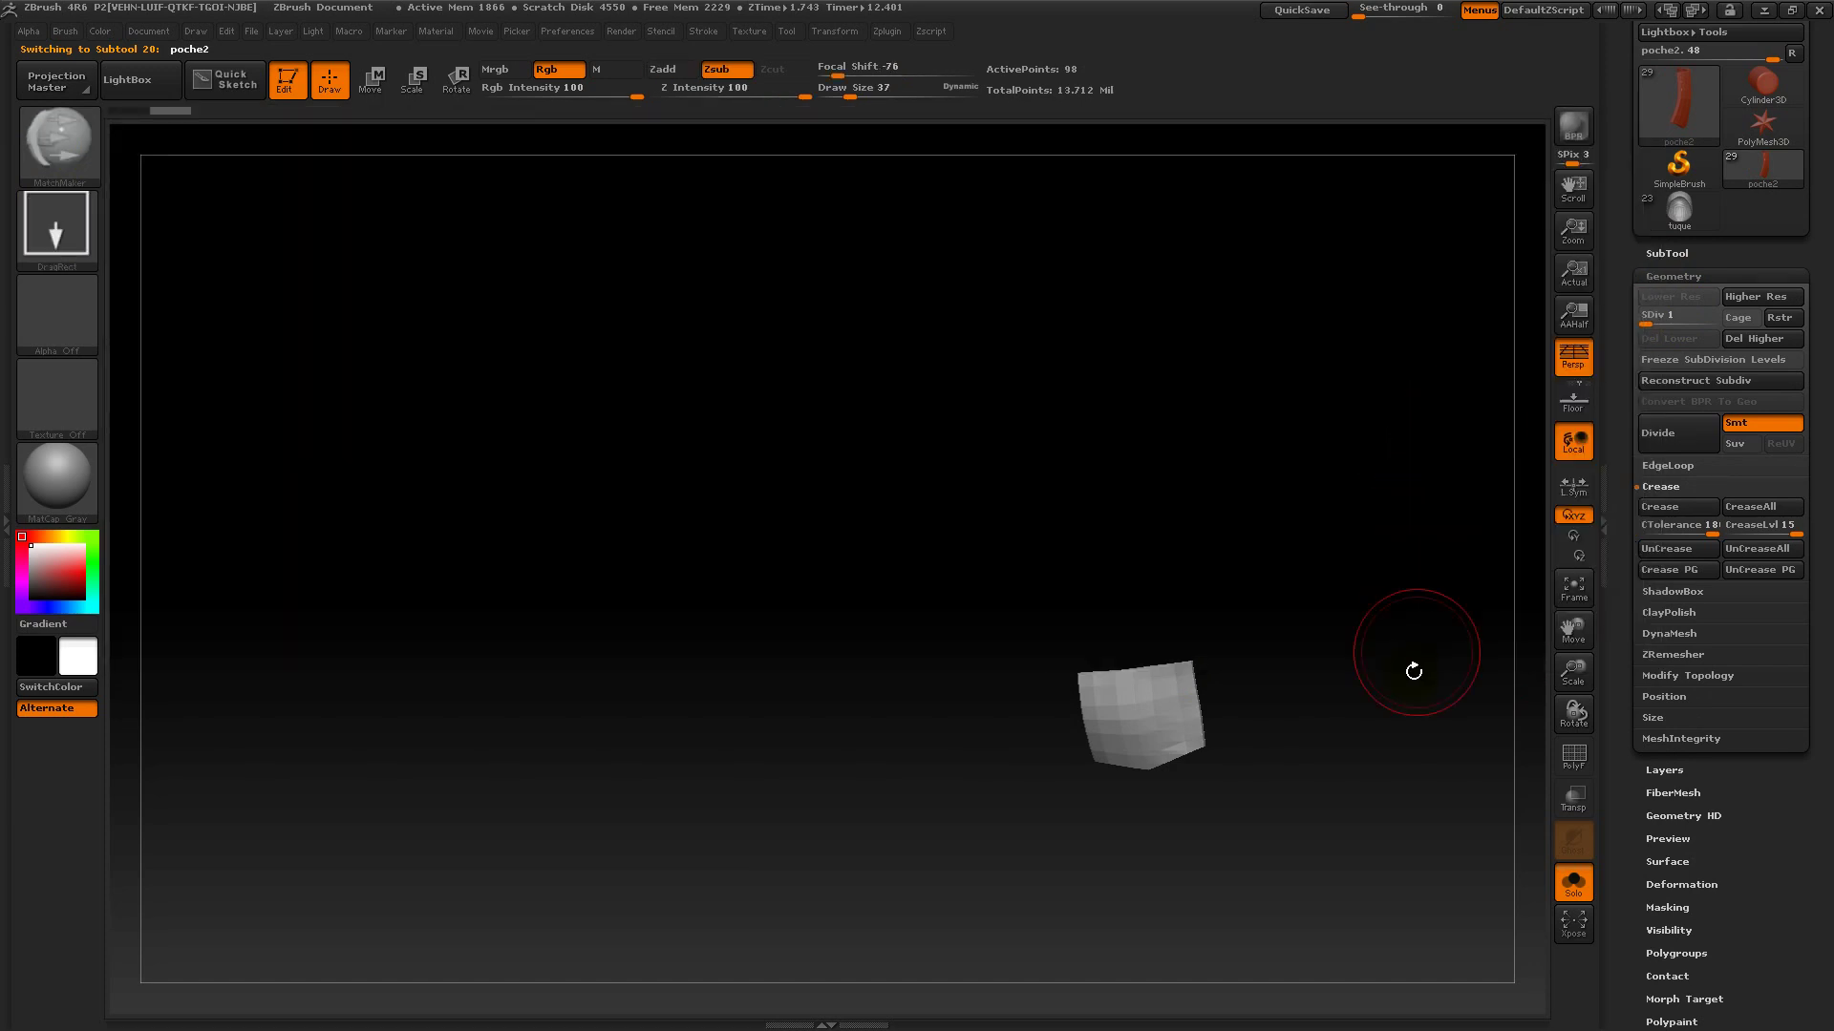
pyautogui.click(1573, 881)
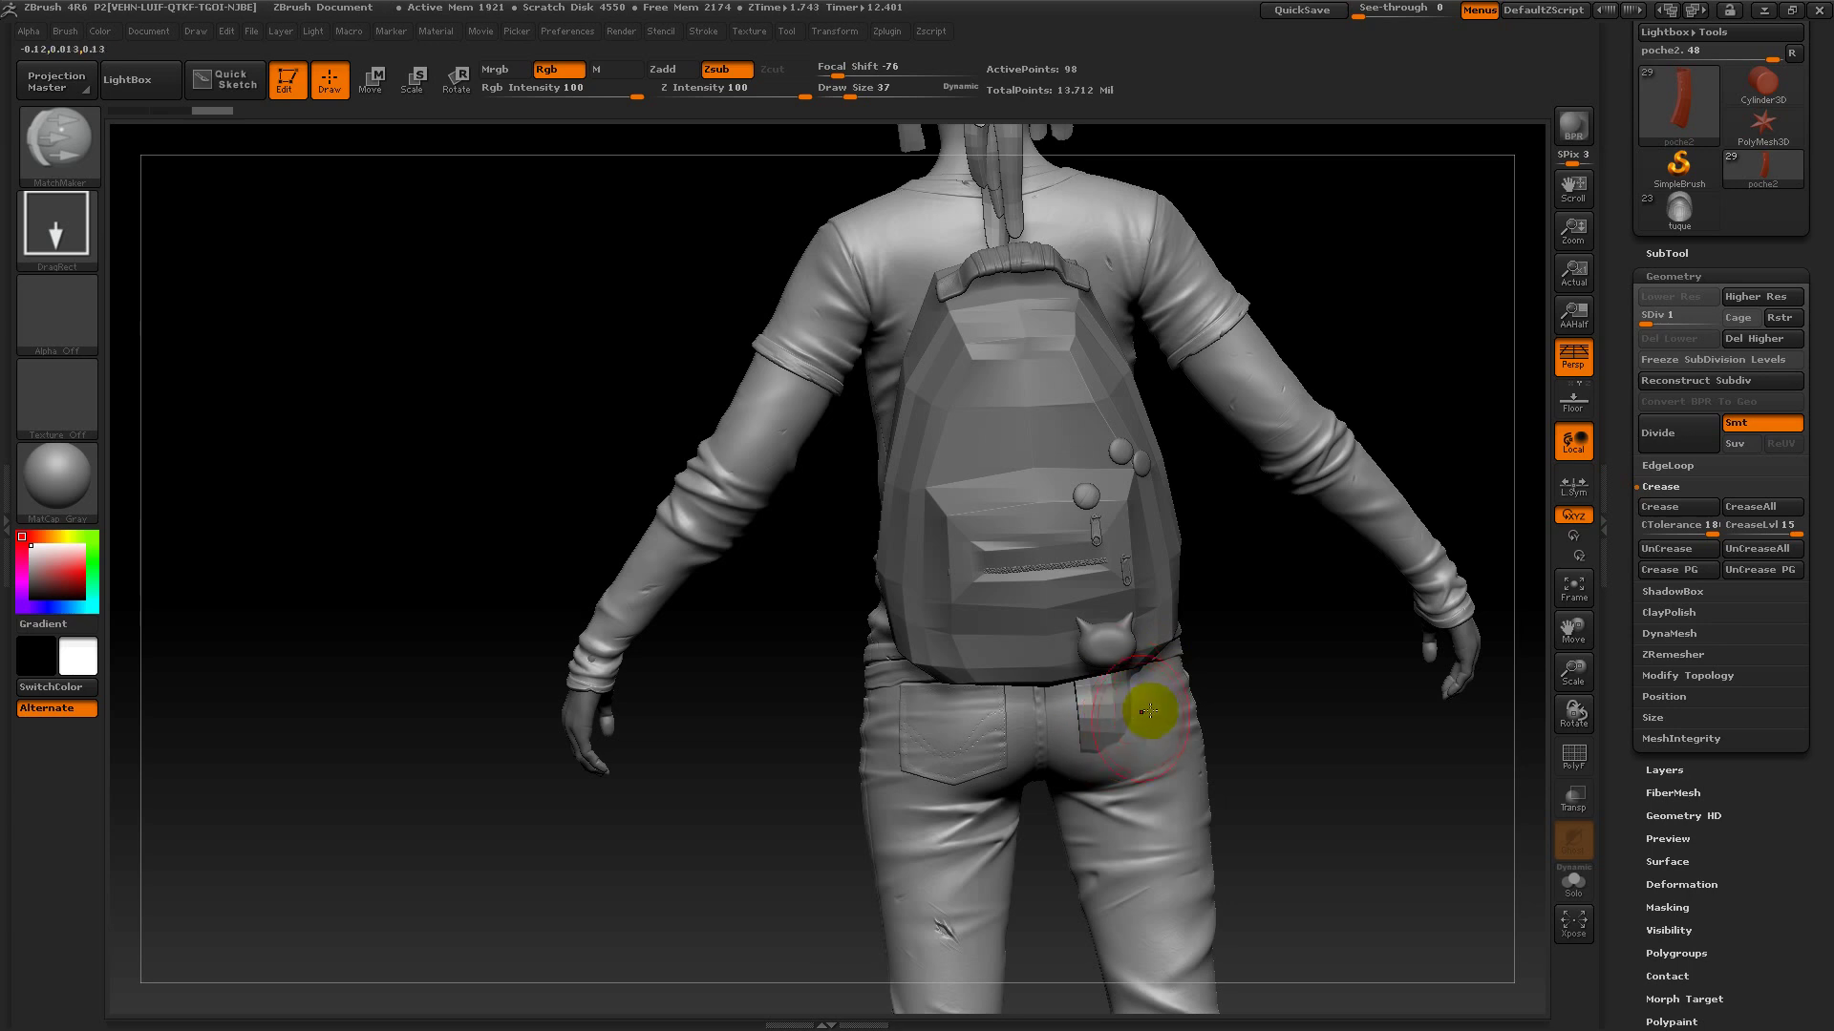
pyautogui.moveTo(1261, 726)
pyautogui.mouseDown()
pyautogui.moveTo(1222, 669)
pyautogui.moveTo(1247, 578)
pyautogui.mouseUp()
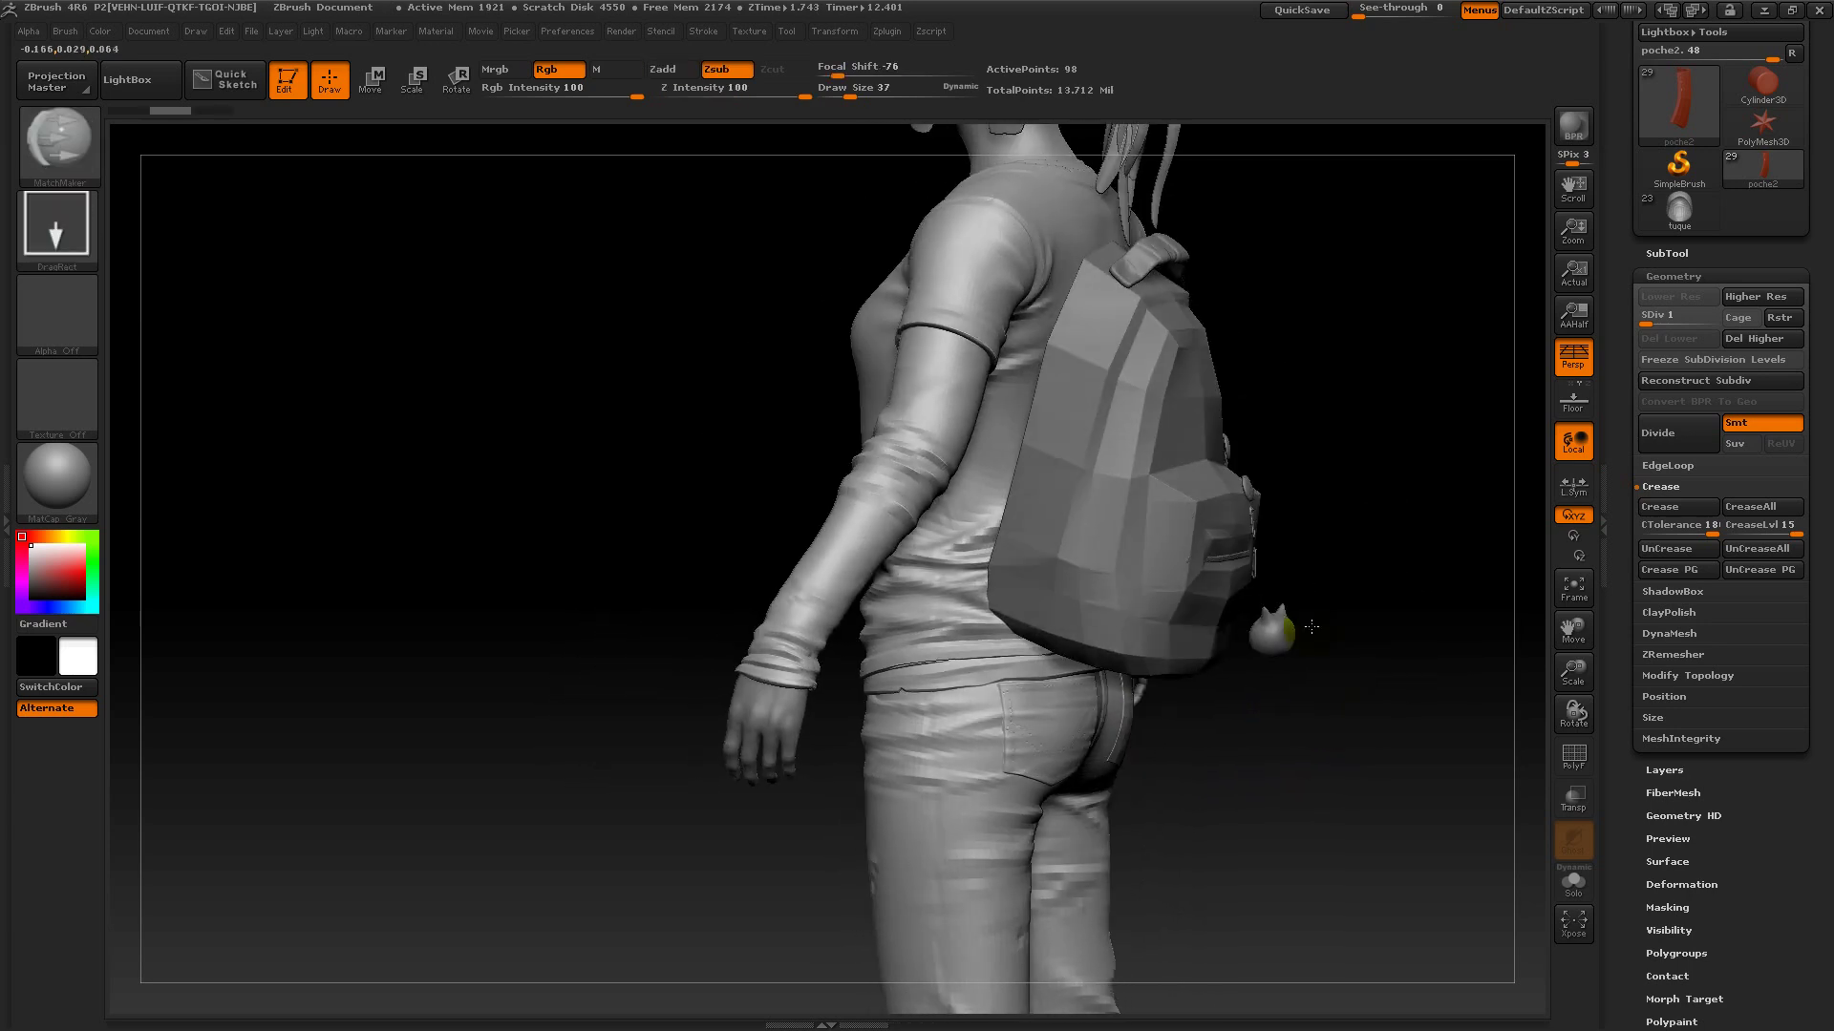
# - Try moving the low-resolution poche2 pocket outward, away from the back of the jeans, with the Transpose line
pyautogui.press('b')
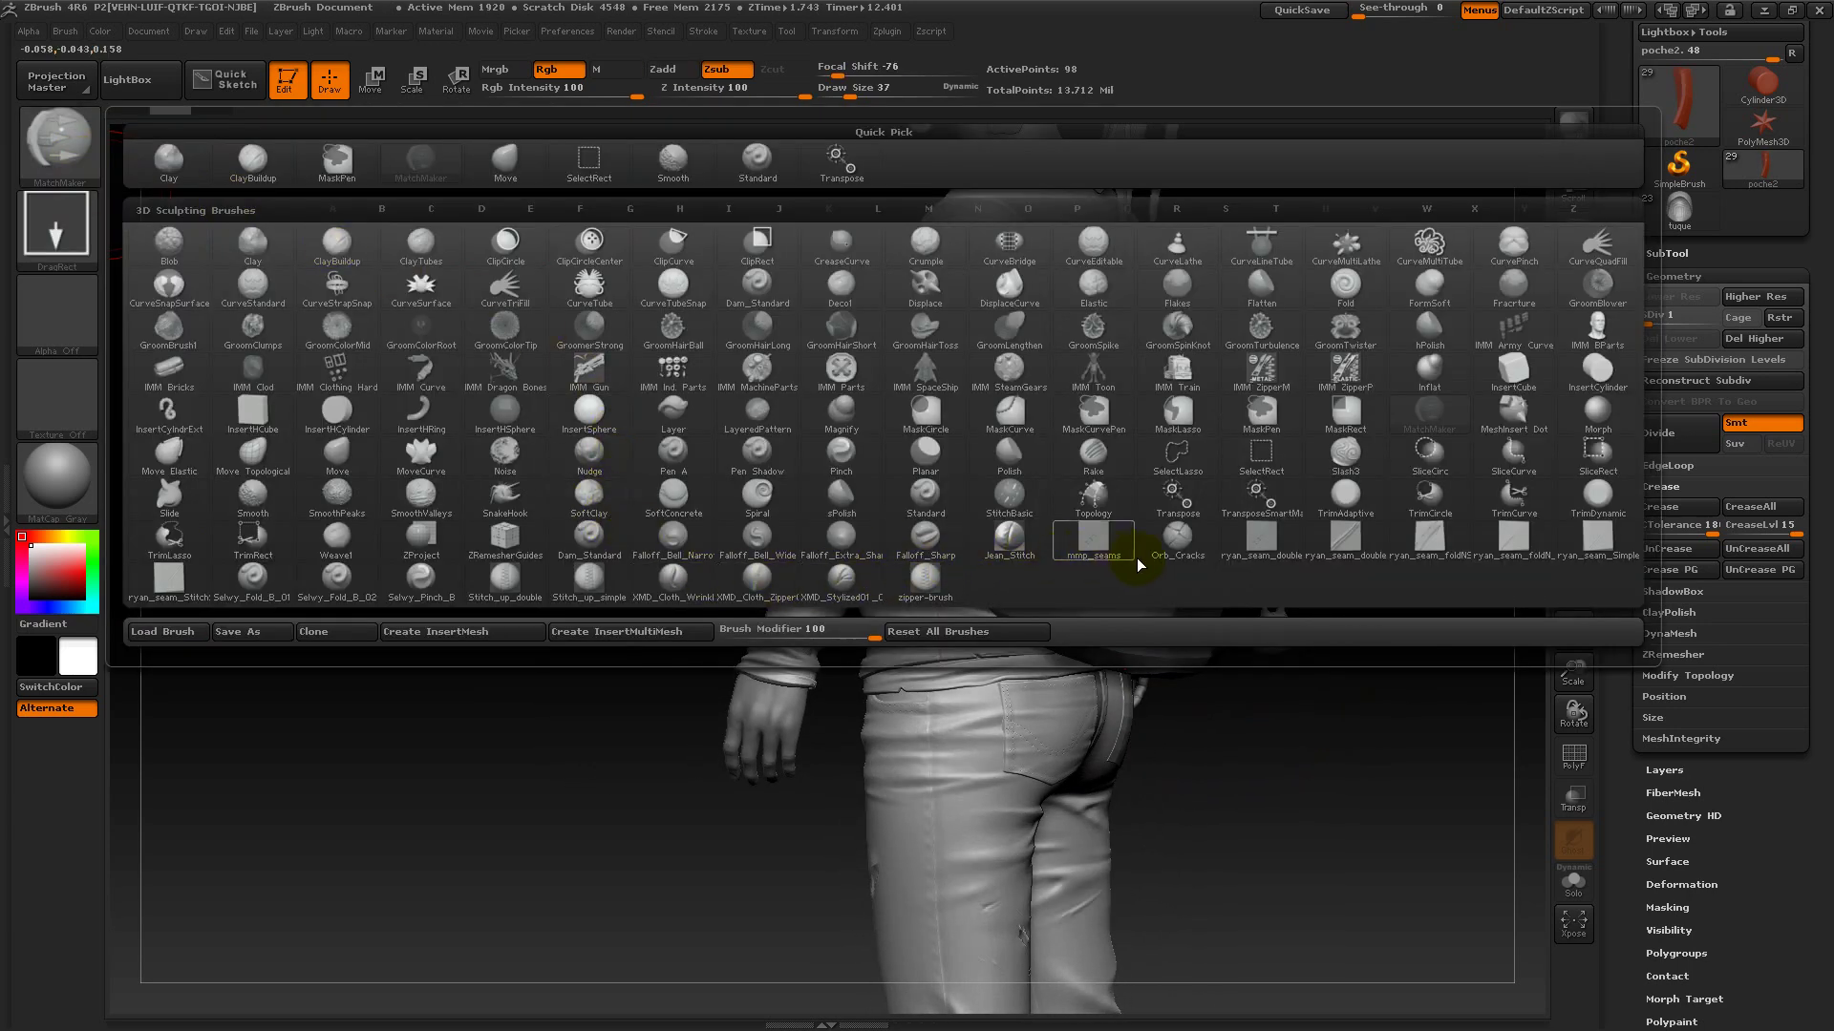
pyautogui.press('w')
pyautogui.moveTo(1123, 726); pyautogui.dragTo(1328, 727)
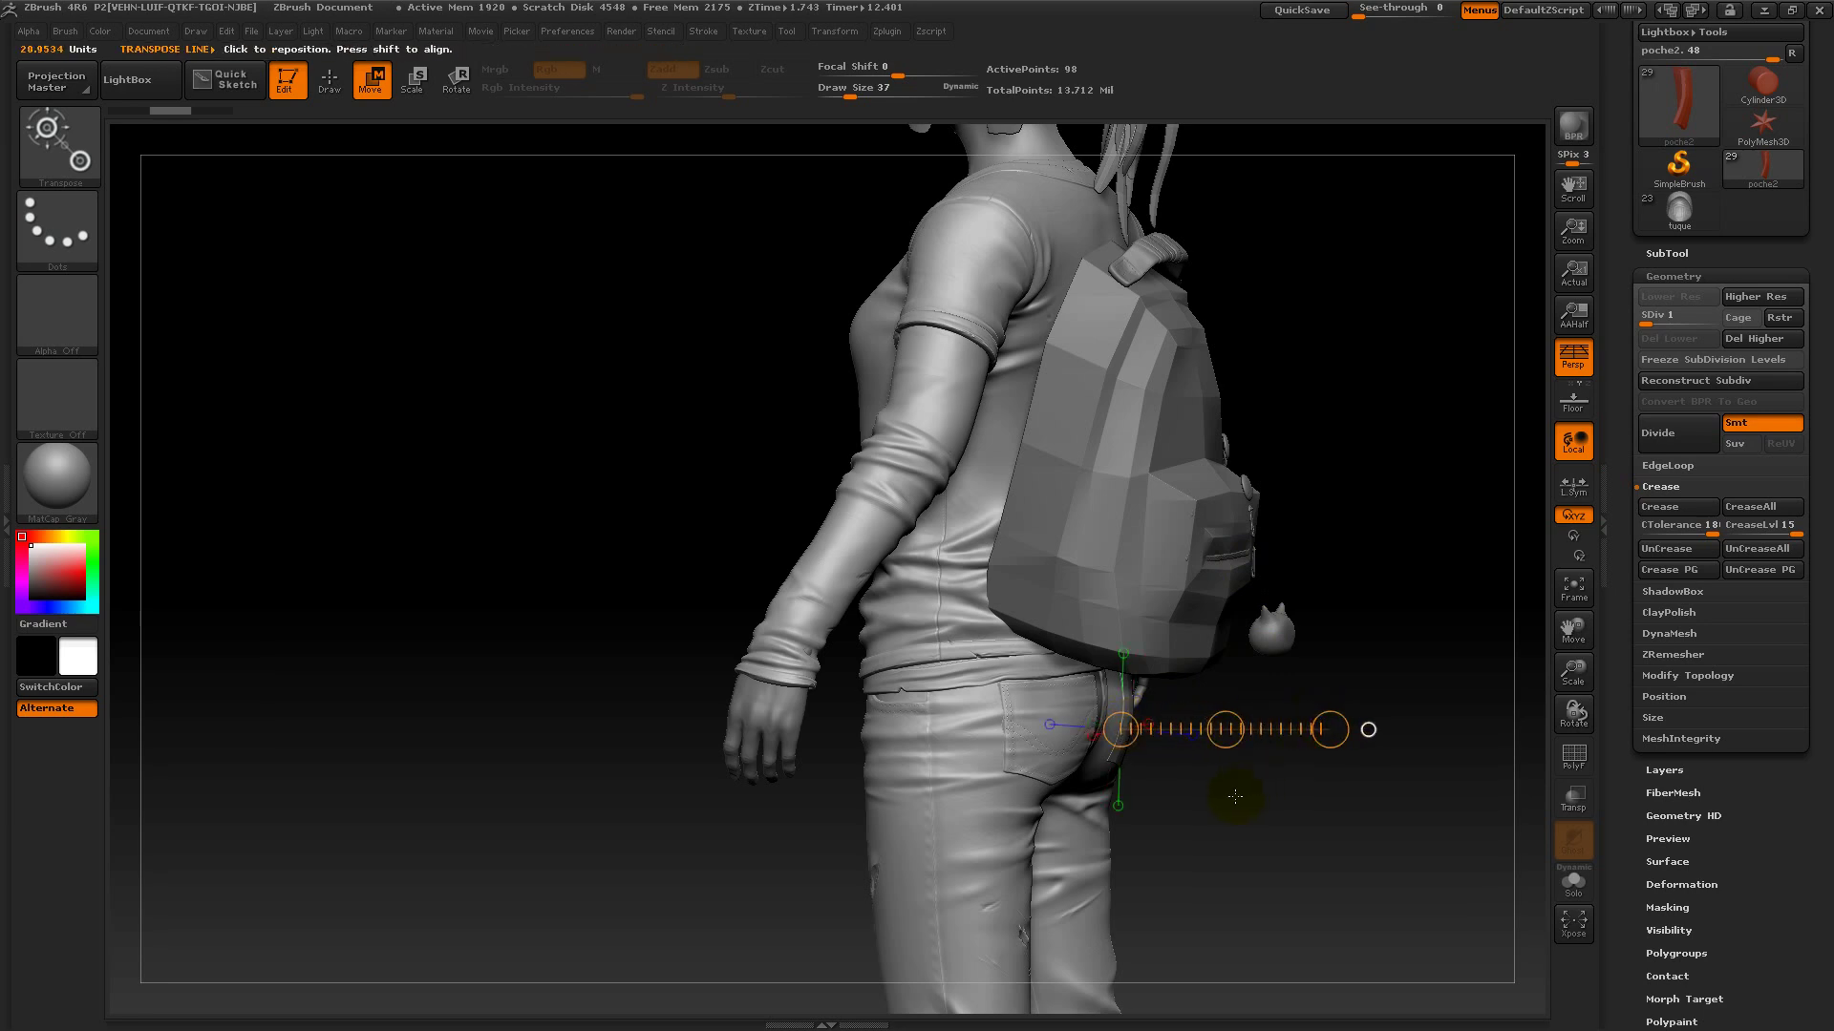
pyautogui.moveTo(1232, 798); pyautogui.dragTo(1280, 798)
pyautogui.moveTo(1219, 729); pyautogui.dragTo(1247, 729)
pyautogui.moveTo(1269, 794); pyautogui.dragTo(1153, 796)
# - Try conforming the offset pocket to the surface of the jeans with the MatchMaker brush
pyautogui.press('b')
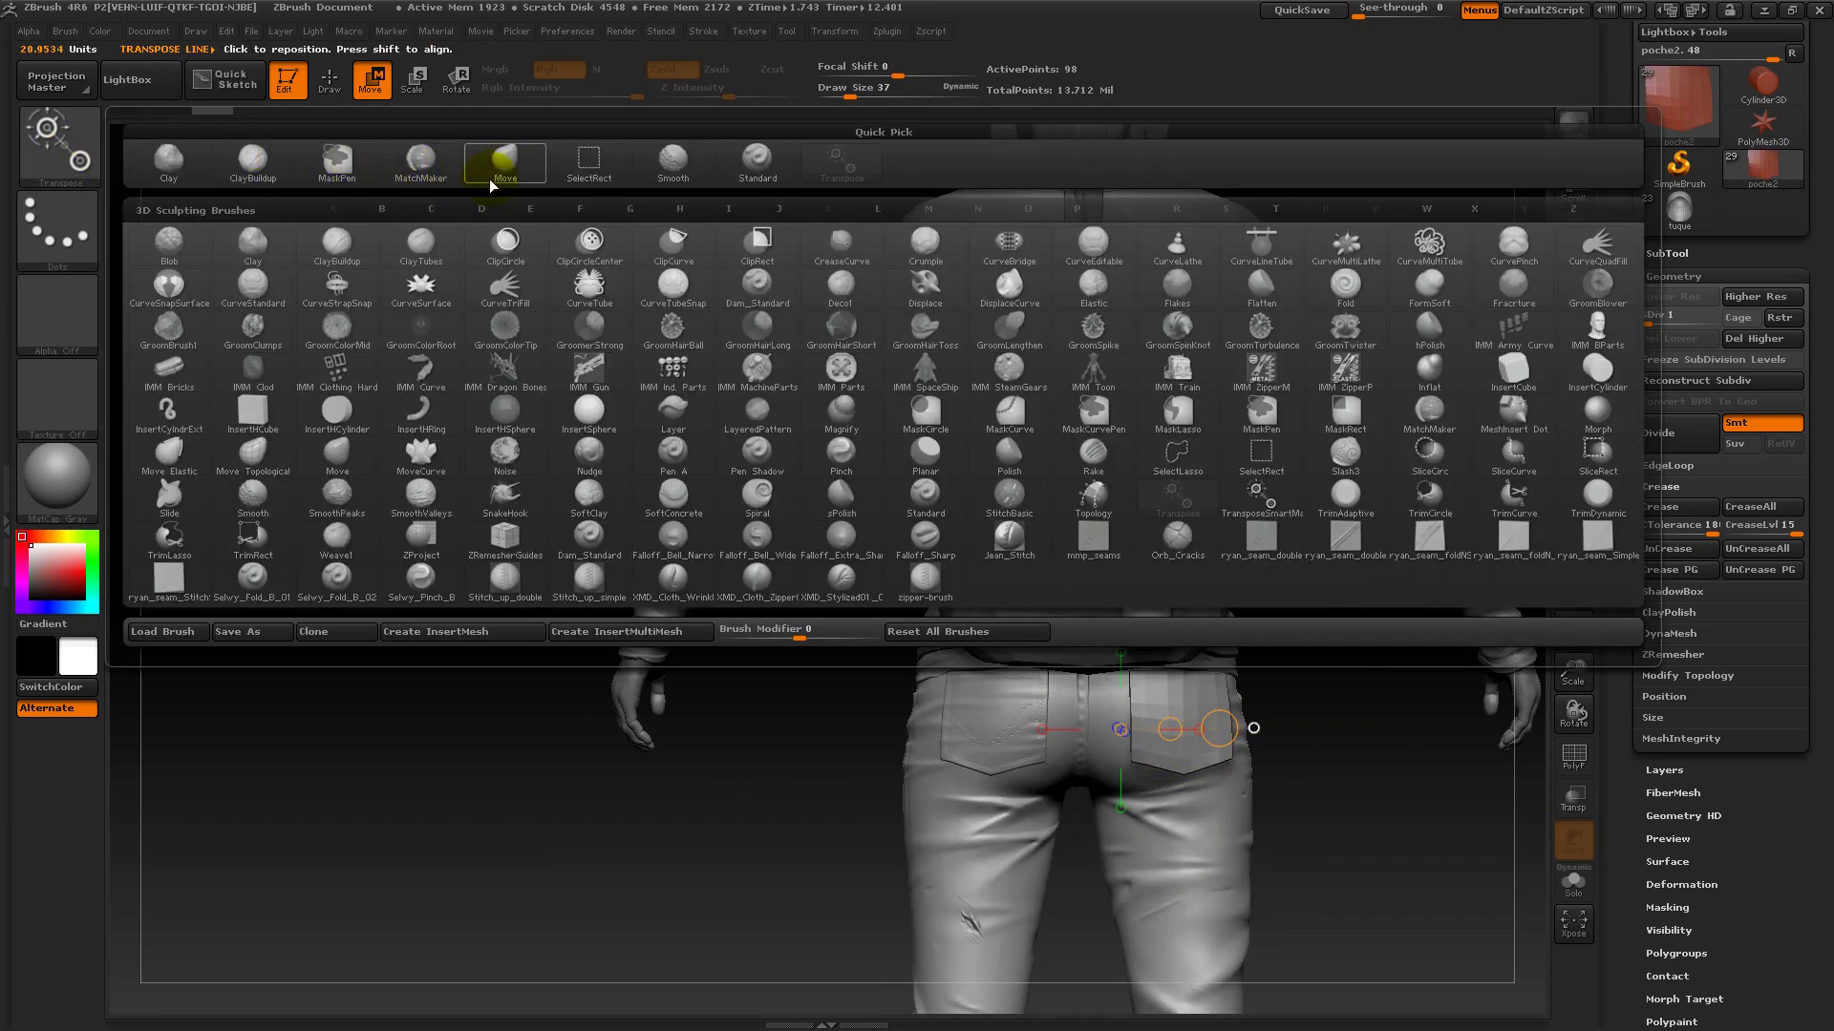
pyautogui.click(489, 179)
pyautogui.moveTo(1180, 725); pyautogui.dragTo(1169, 593)
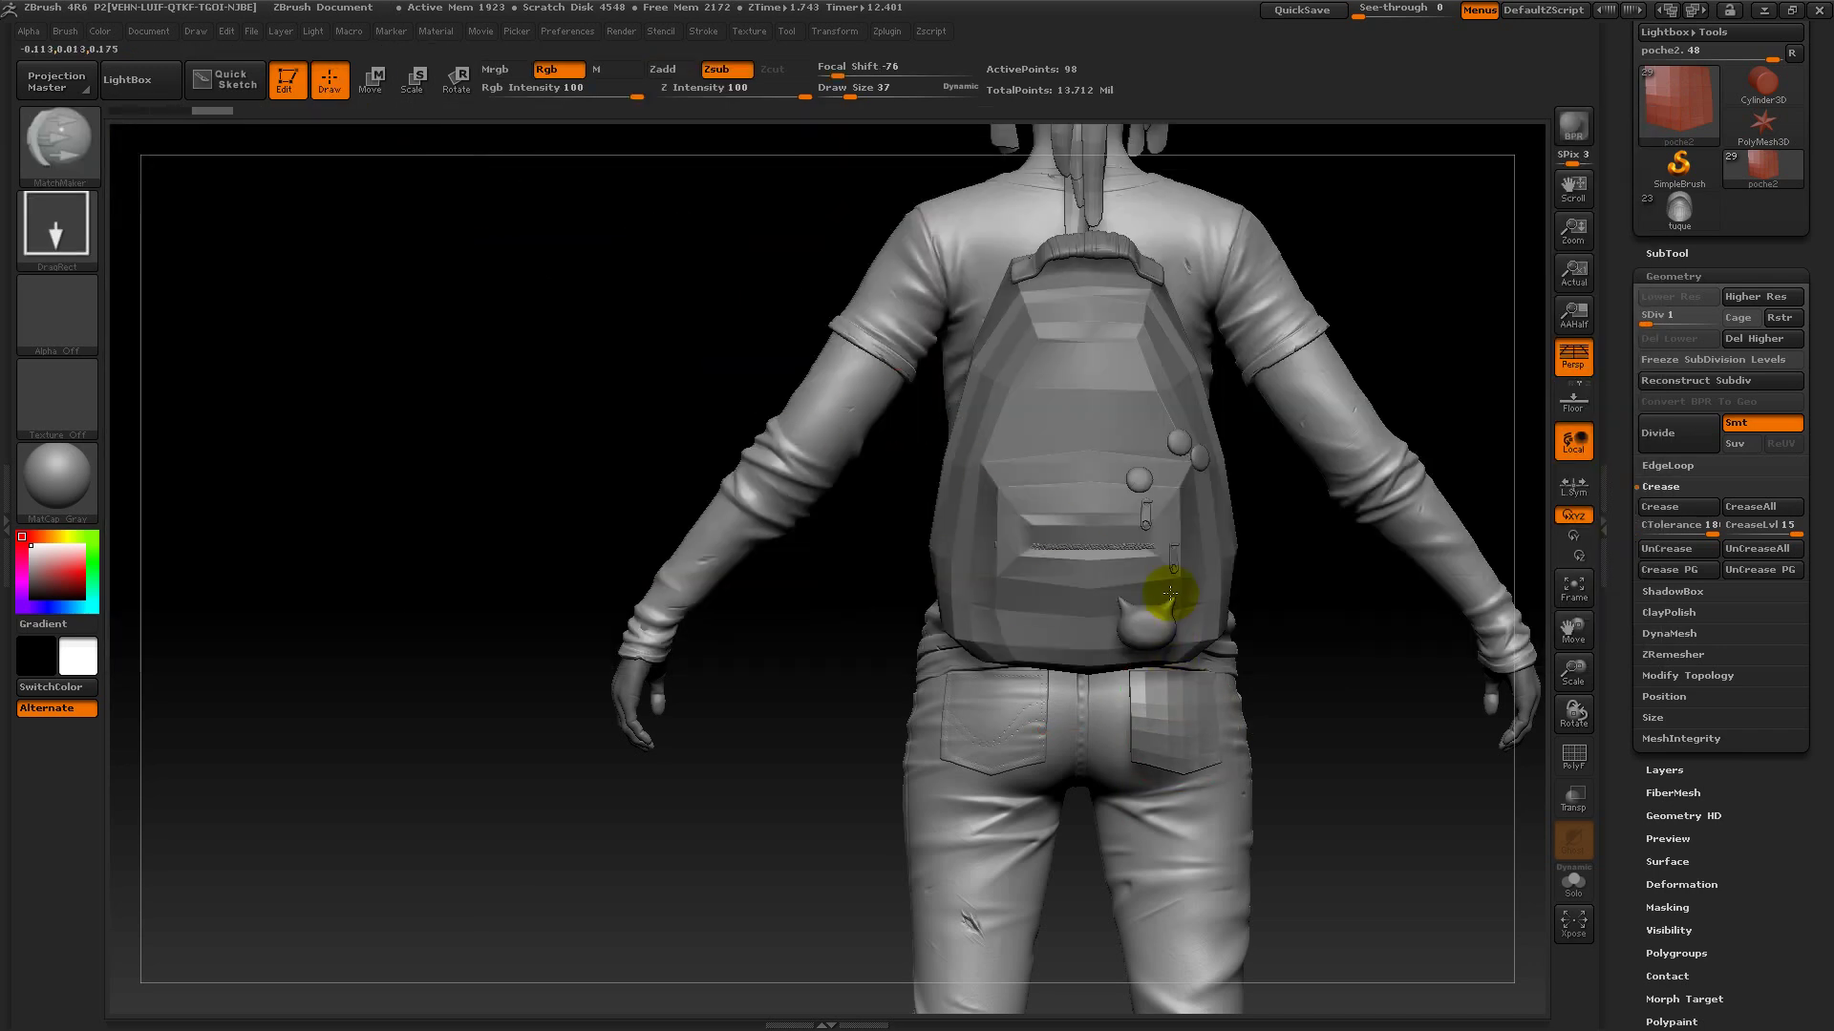
pyautogui.moveTo(1174, 520); pyautogui.dragTo(1177, 479)
pyautogui.moveTo(1326, 749)
pyautogui.mouseDown()
pyautogui.moveTo(1244, 749)
pyautogui.moveTo(1265, 740)
pyautogui.mouseUp()
pyautogui.moveTo(990, 874); pyautogui.dragTo(1060, 872)
# - Undo the MatchMaker and move edits on the pocket, back to subdivision level 6
pyautogui.hotkey('ctrl', 'z')
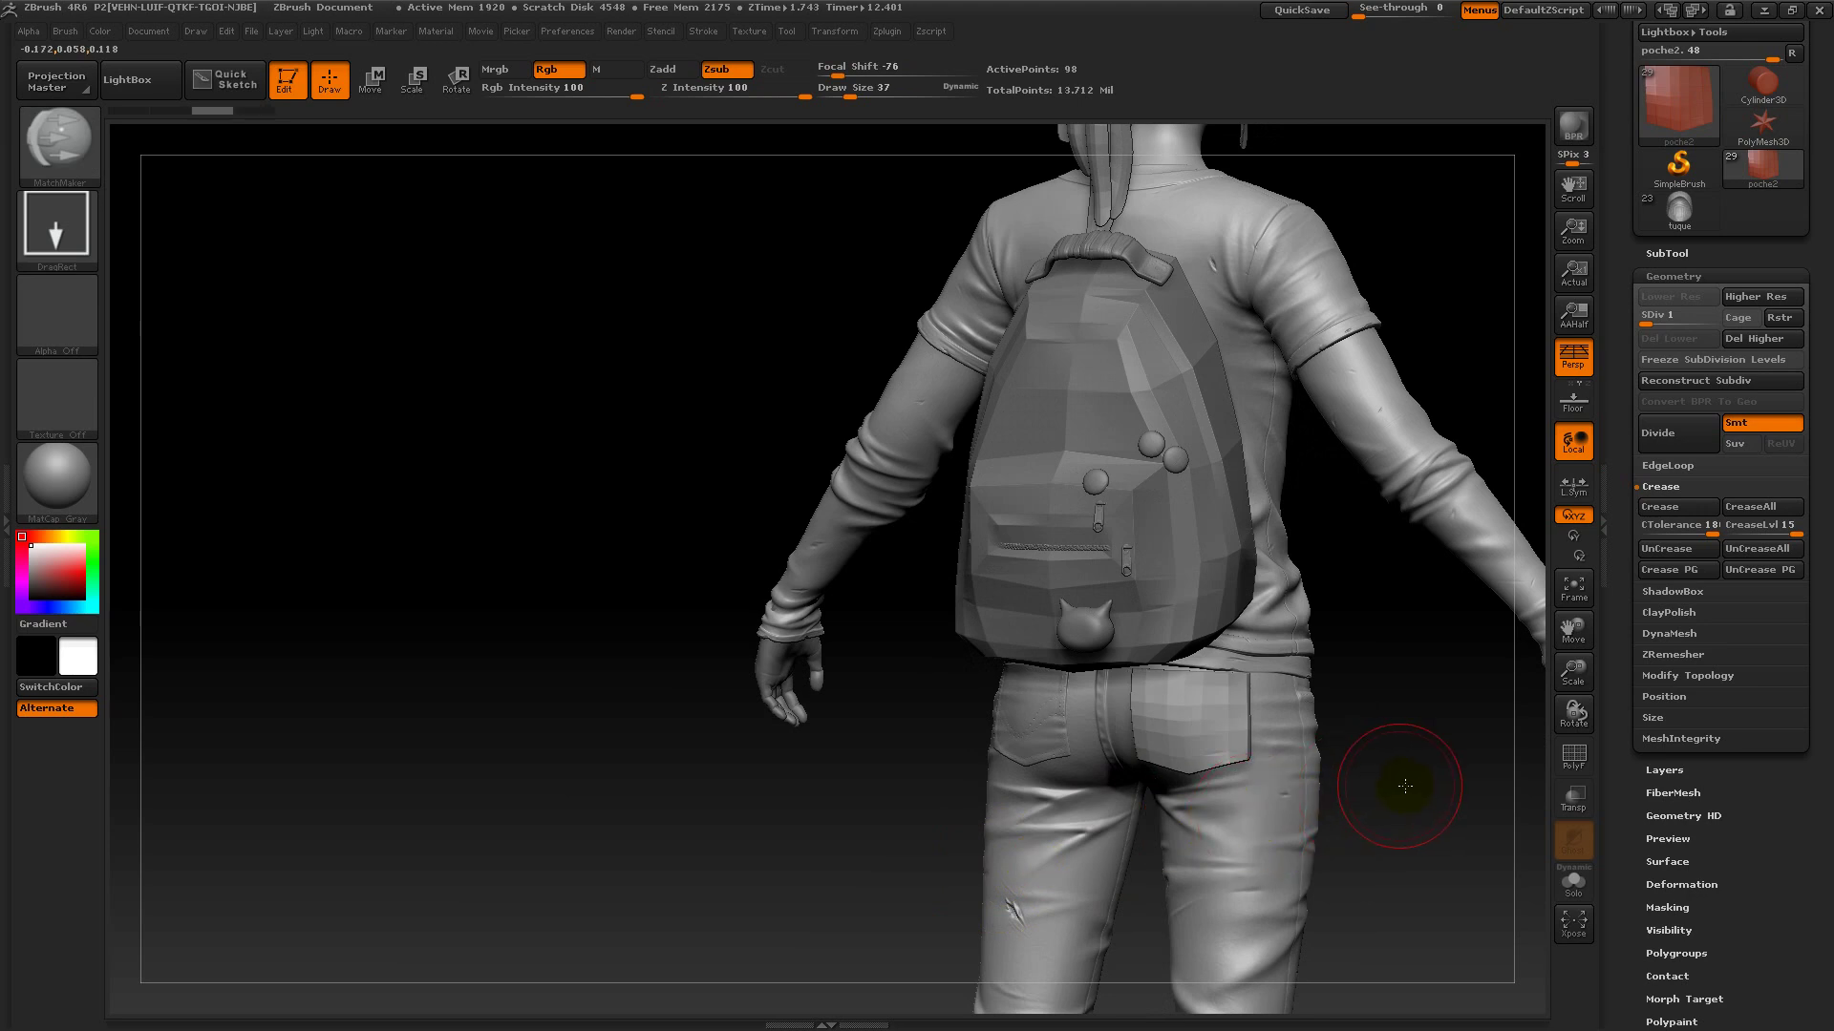
pyautogui.moveTo(1404, 787); pyautogui.dragTo(1491, 792)
pyautogui.hotkey('ctrl', 'z')
pyautogui.hotkey('ctrl', 'z')
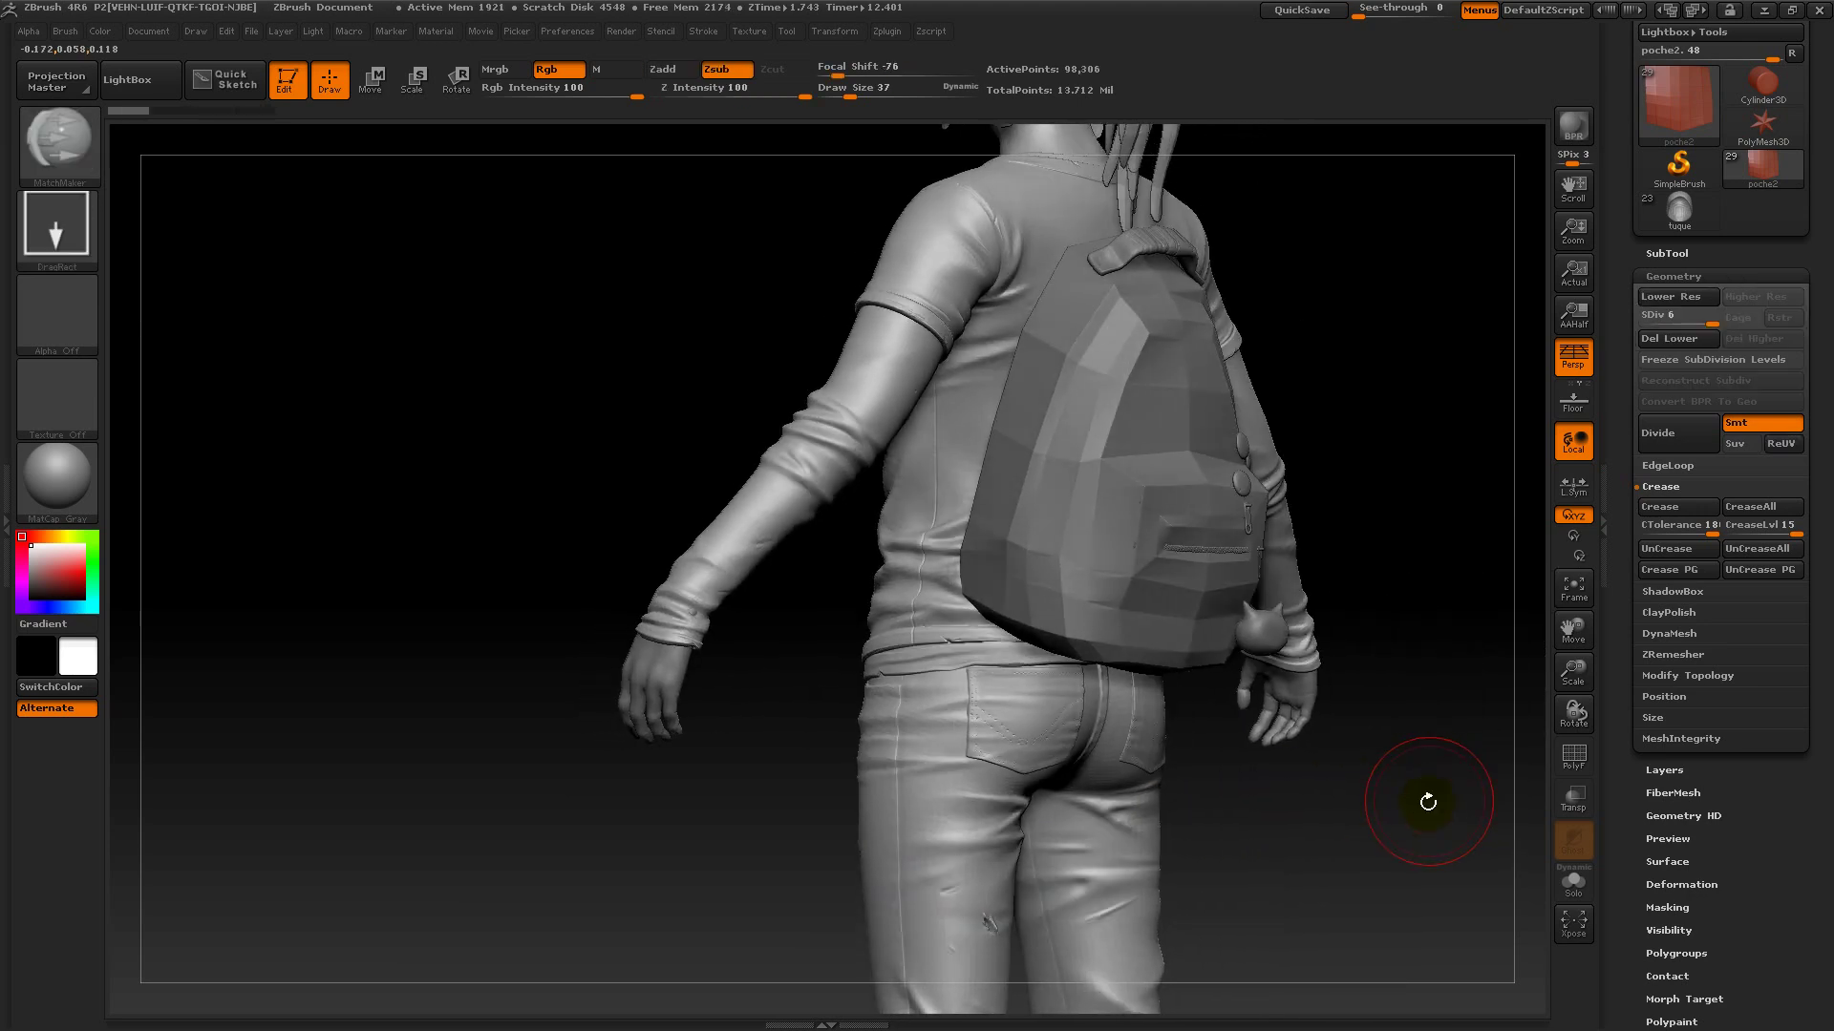
# - Set the brush draw size to 14 while inspecting the zipper and badges on the backpack's front pocket
pyautogui.moveTo(1384, 836); pyautogui.dragTo(1345, 831)
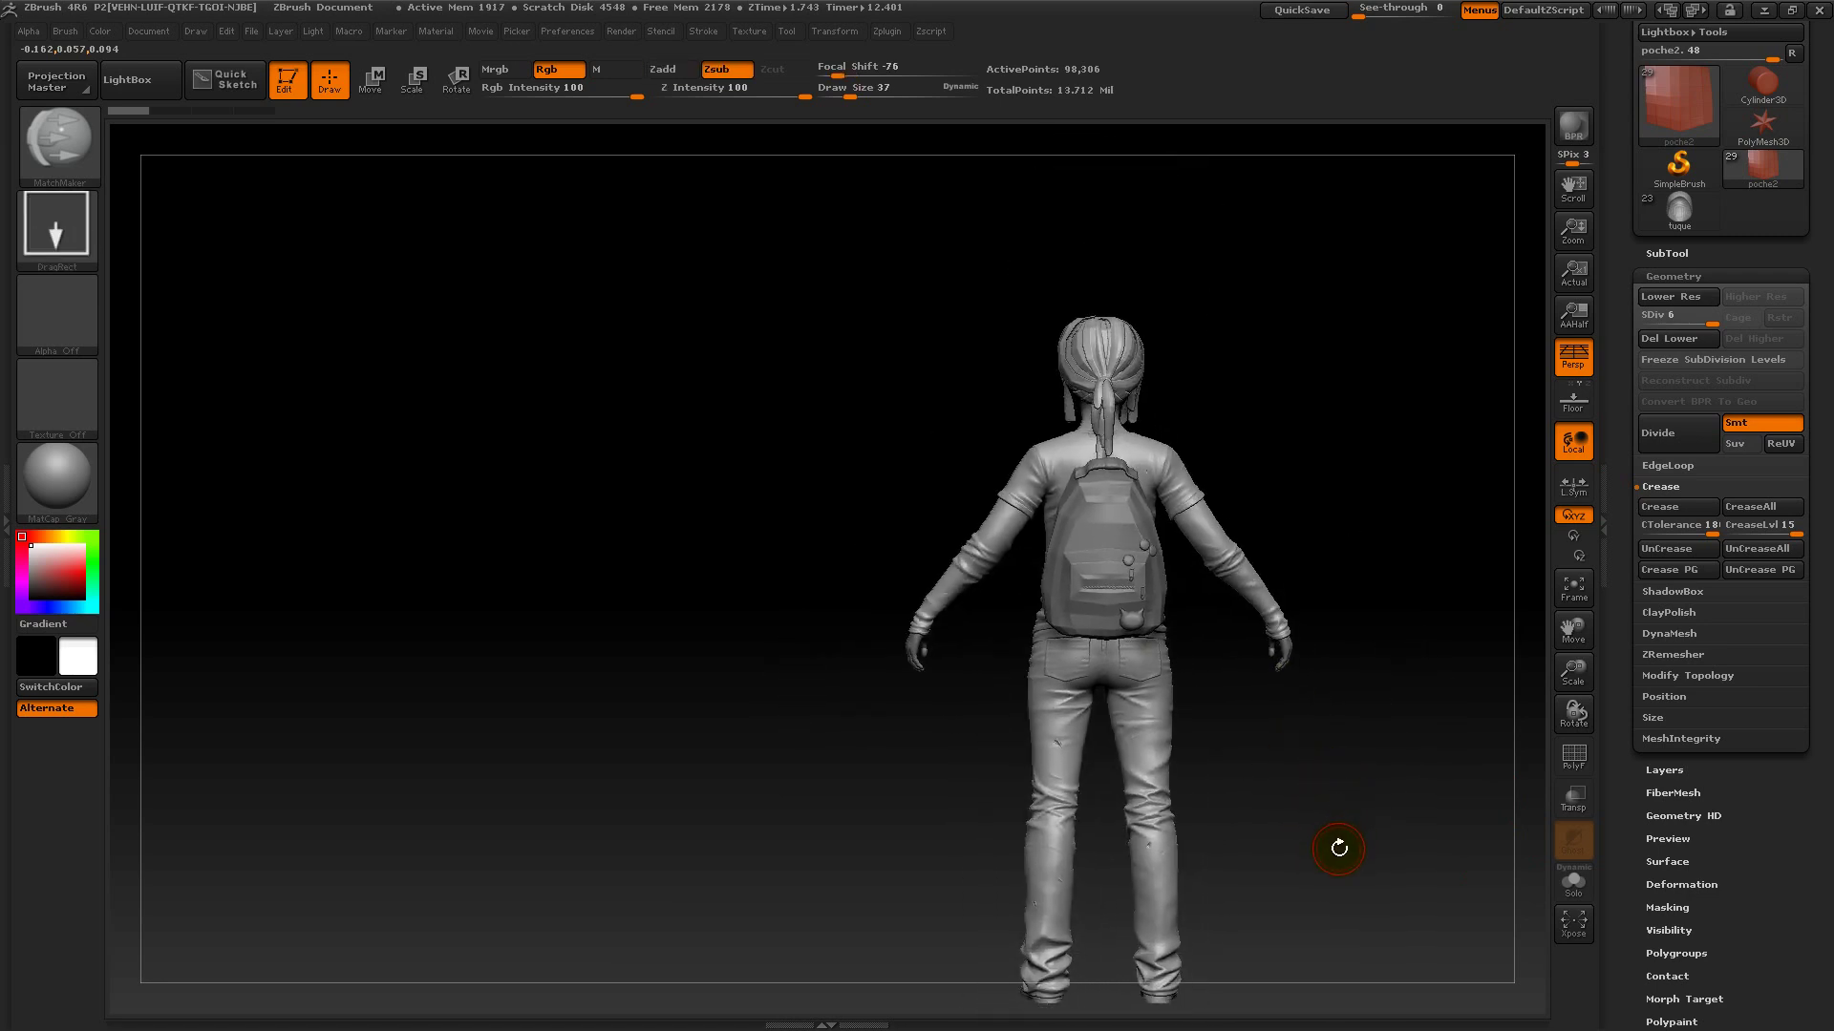
pyautogui.moveTo(1432, 817); pyautogui.dragTo(1241, 721)
pyautogui.moveTo(1115, 605); pyautogui.dragTo(1363, 451)
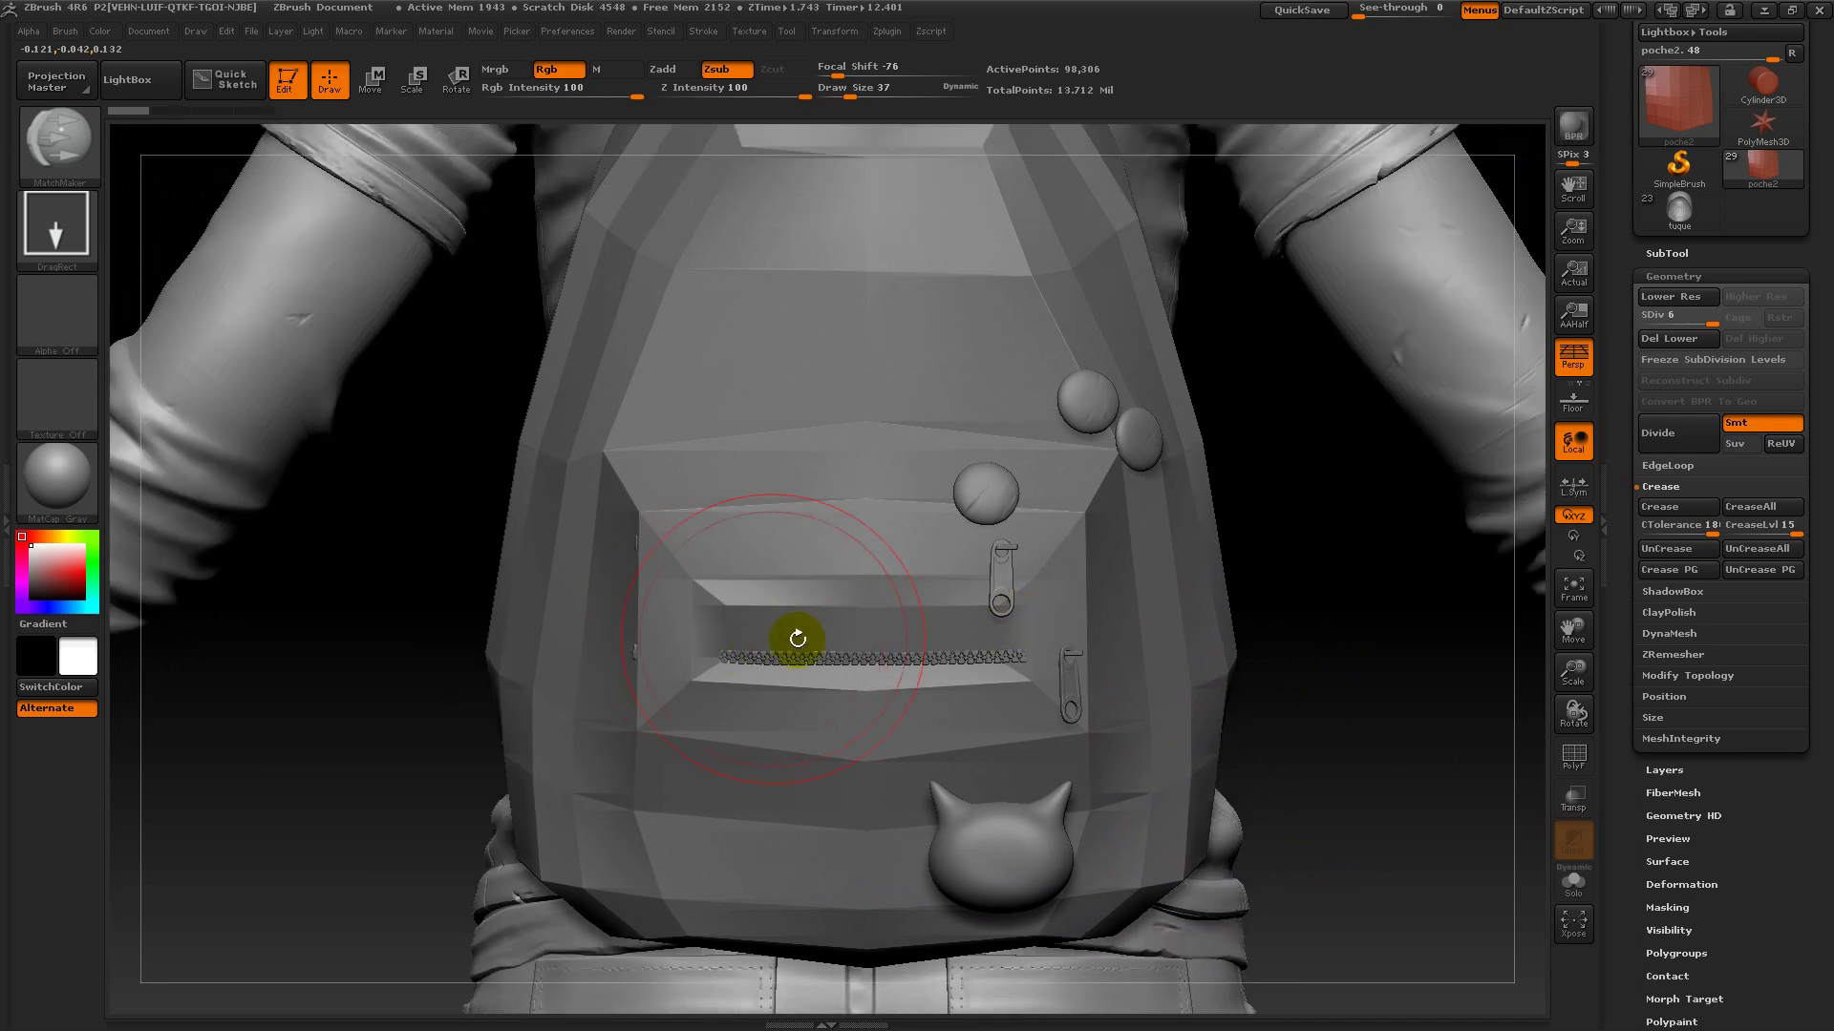
pyautogui.click(841, 92)
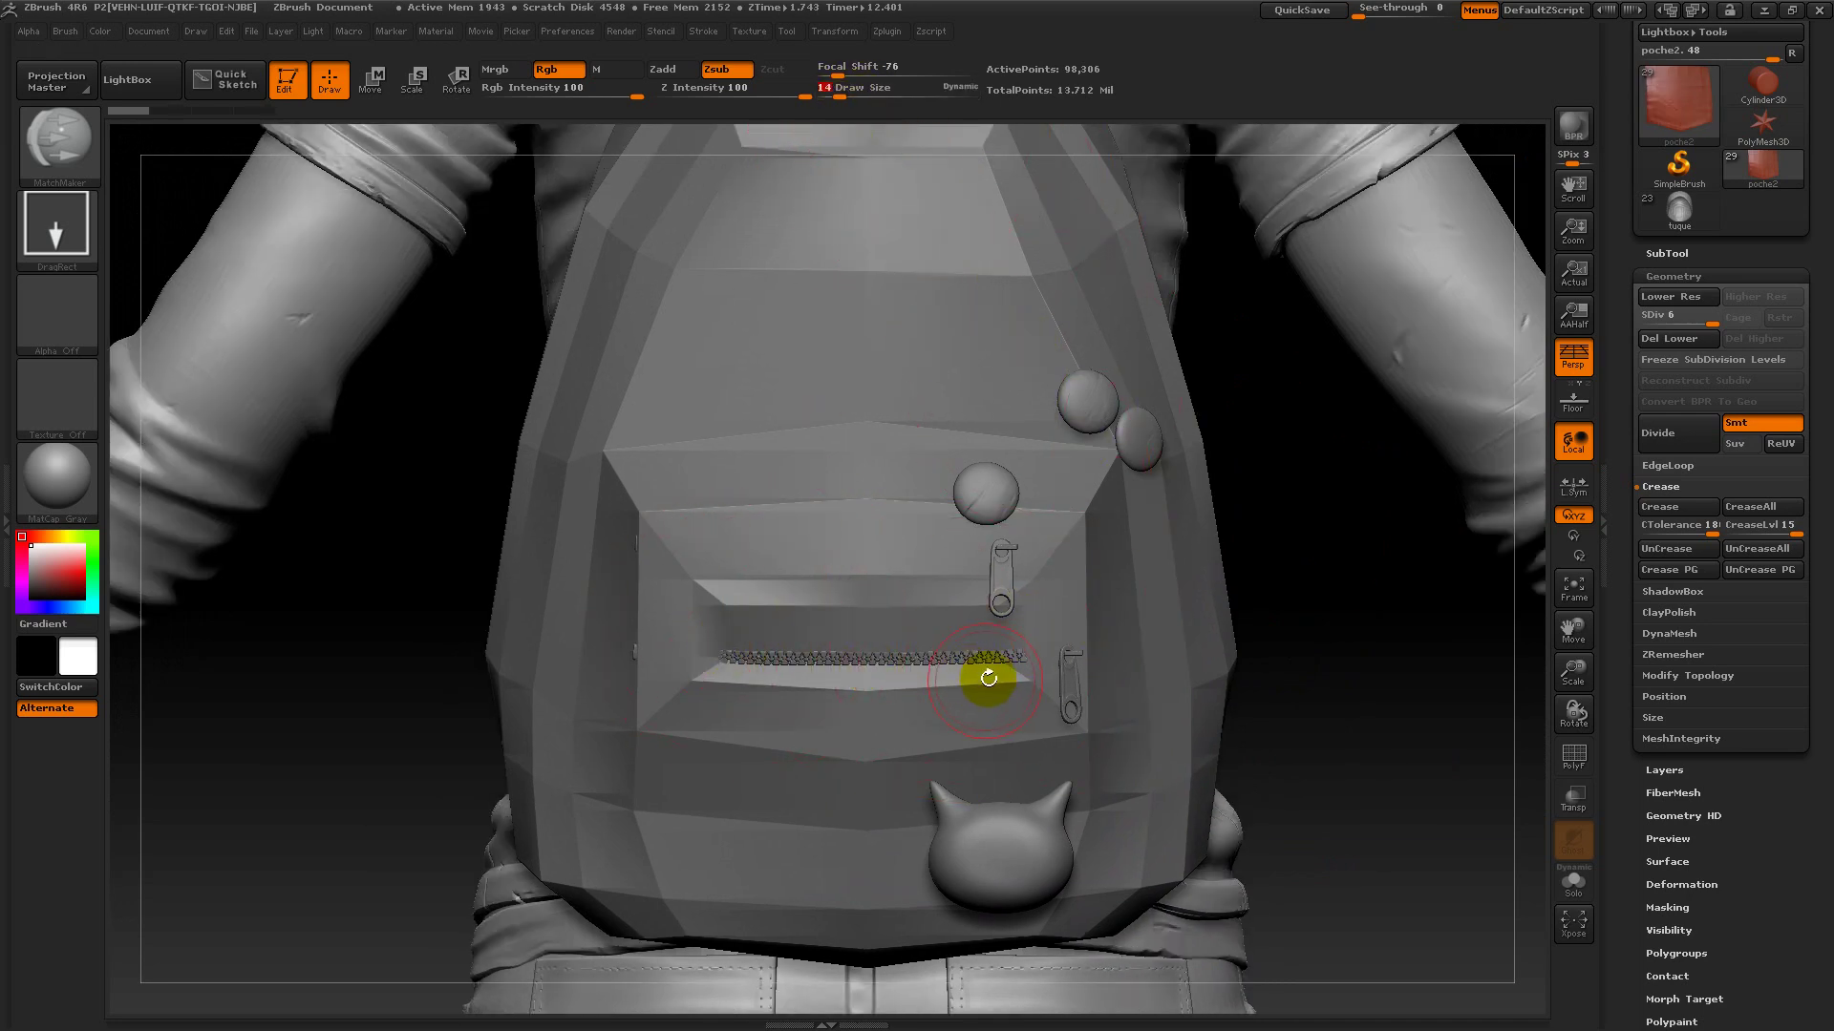
pyautogui.moveTo(1376, 741)
pyautogui.keyDown('alt'); pyautogui.mouseDown()
pyautogui.moveTo(1381, 618)
pyautogui.moveTo(1371, 638)
pyautogui.moveTo(1326, 491)
pyautogui.mouseUp(); pyautogui.keyUp('alt')
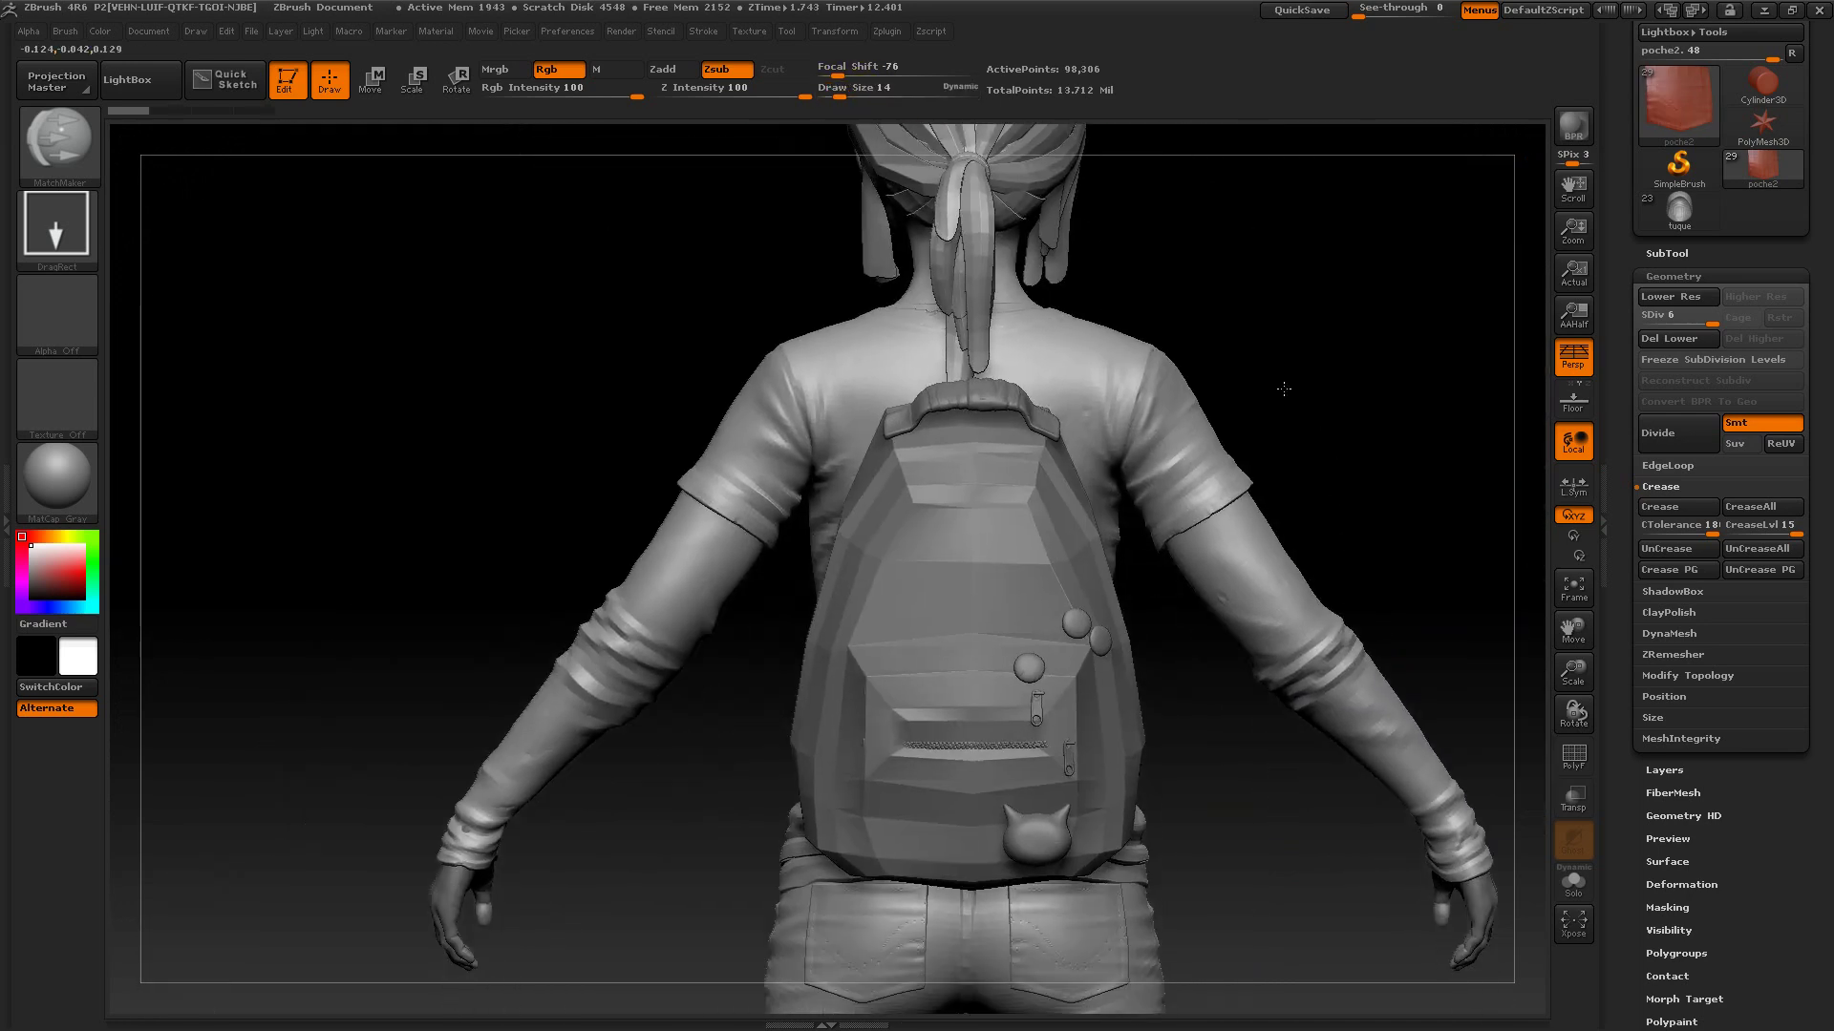
# - Look up the IMM ZipperM brush, compare it with the backpack's zipper and view the full character from the front
pyautogui.click(59, 147)
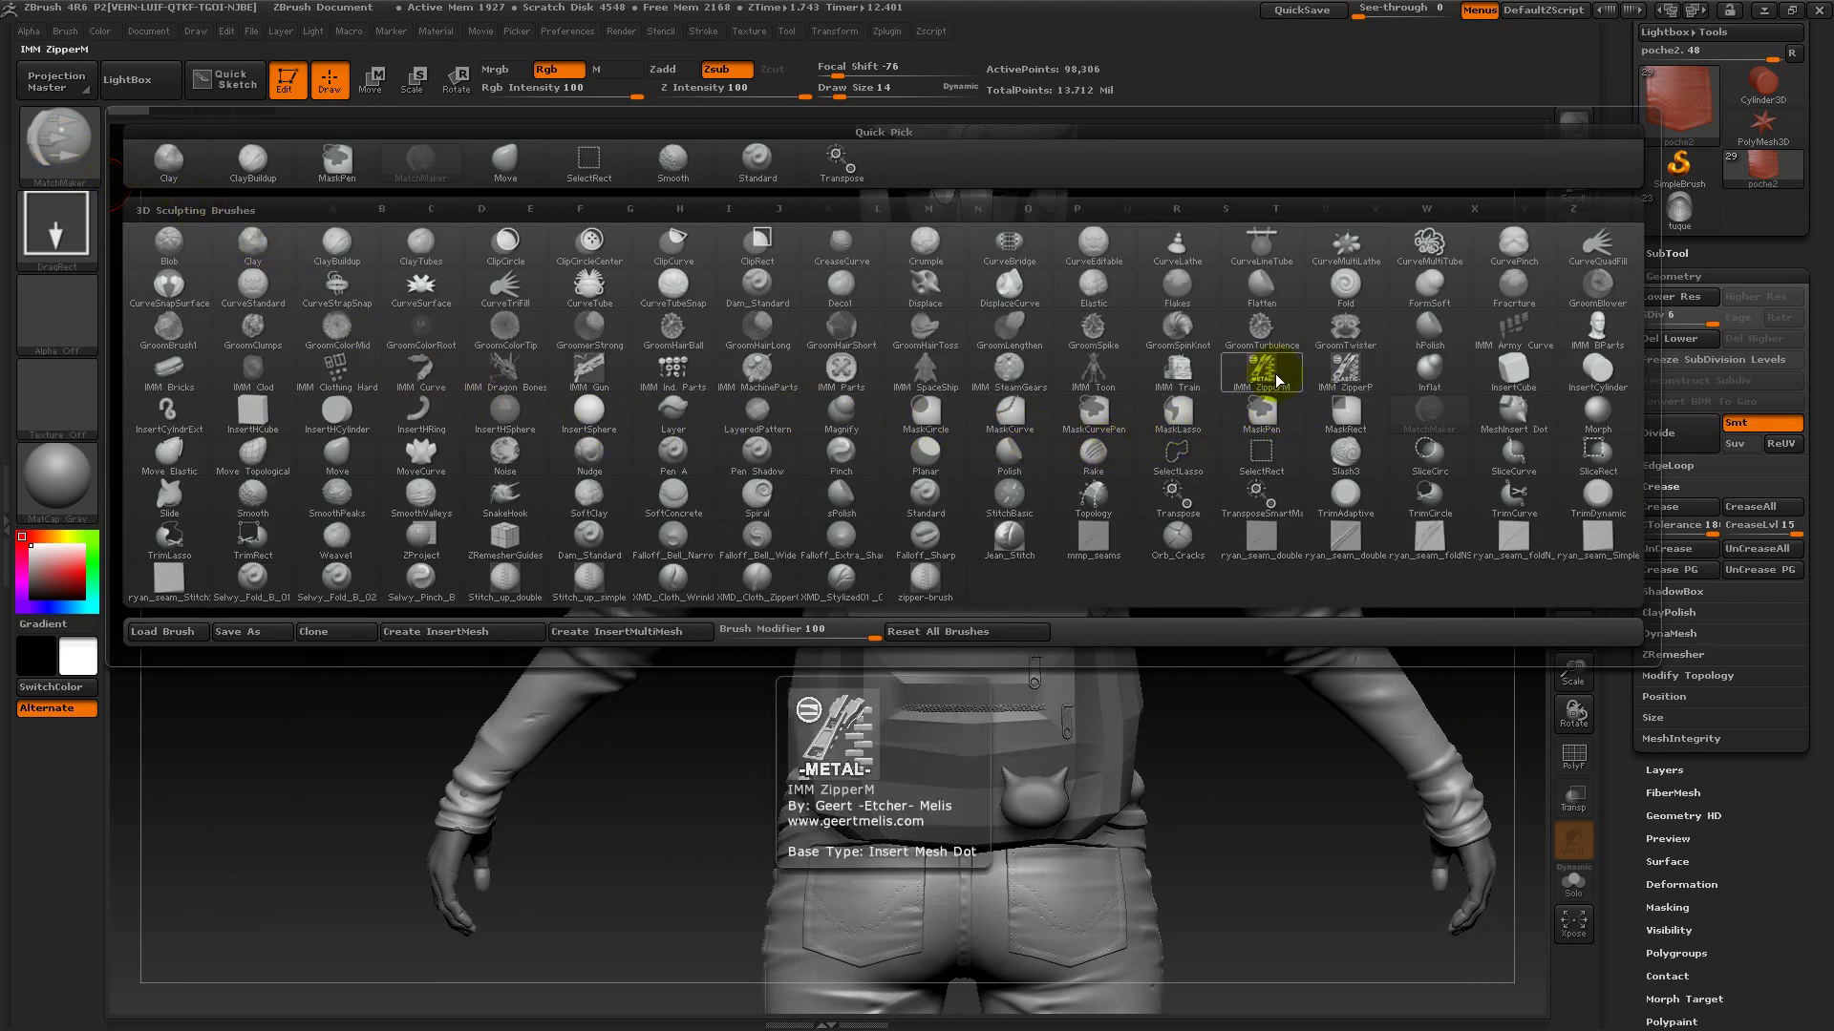
pyautogui.click(1239, 419)
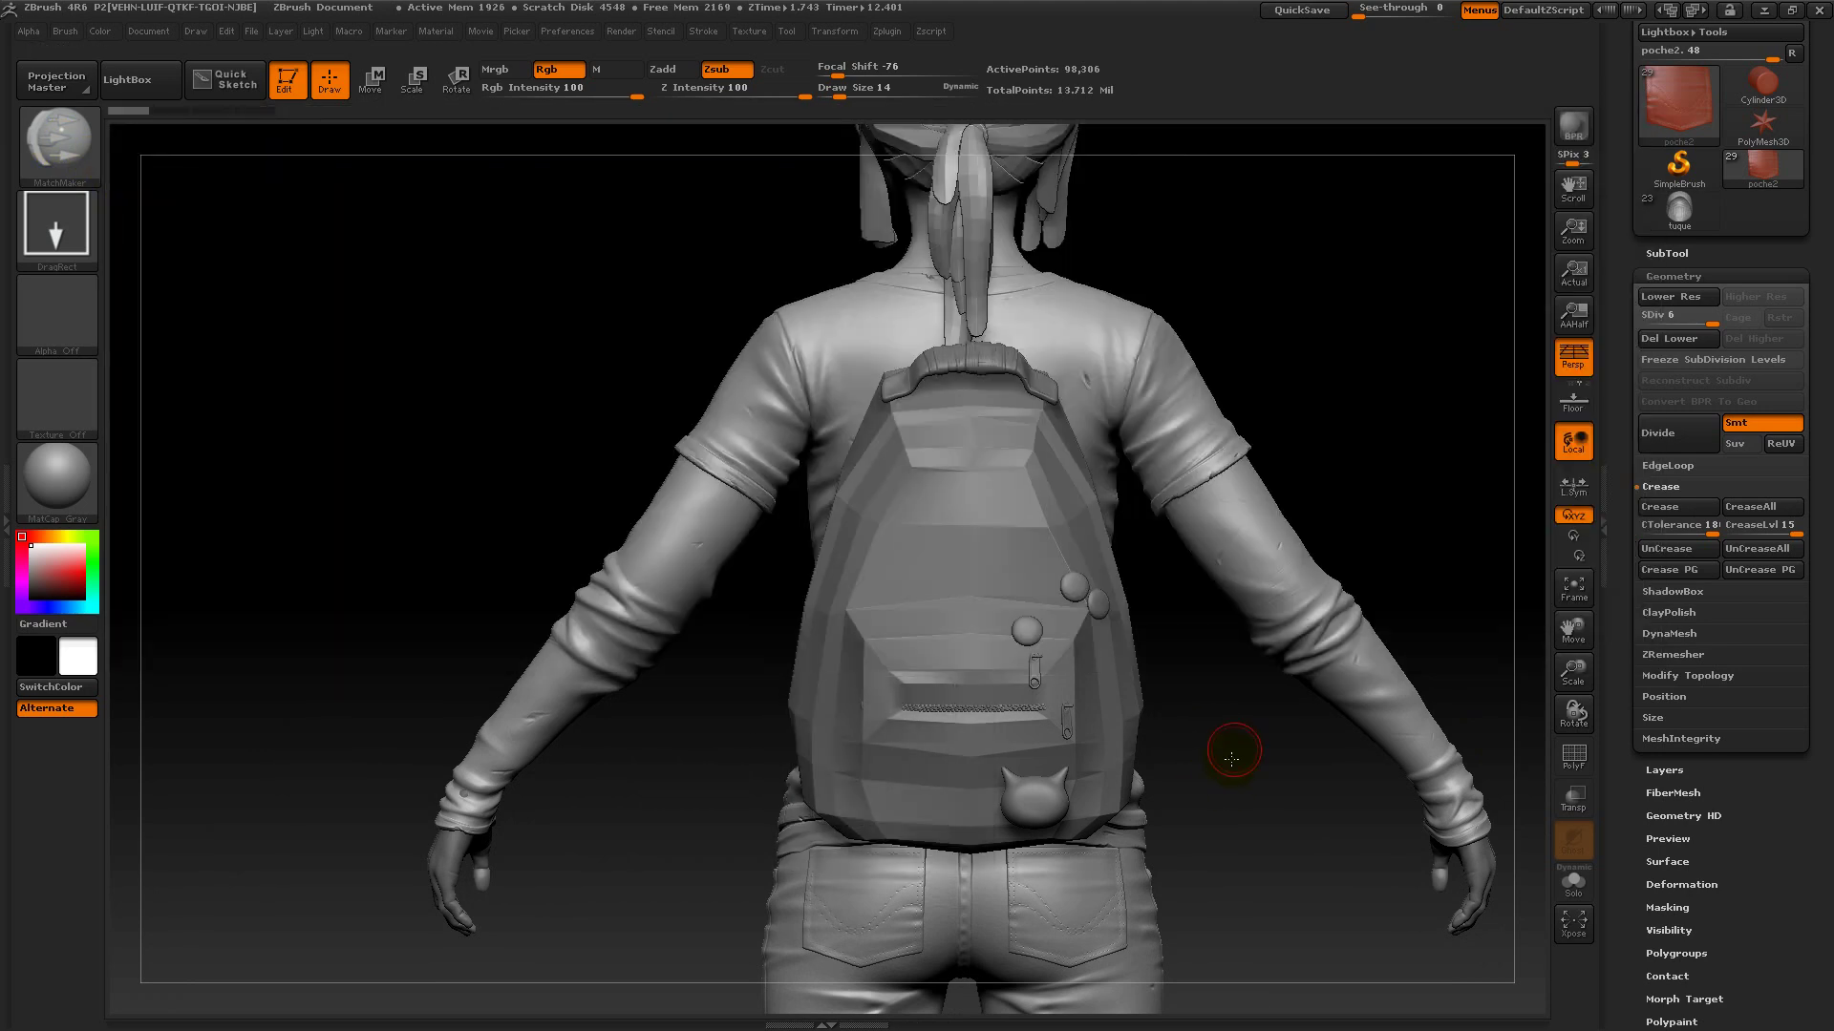
pyautogui.moveTo(1228, 757)
pyautogui.keyDown('alt'); pyautogui.mouseDown()
pyautogui.moveTo(1159, 840)
pyautogui.moveTo(1143, 762)
pyautogui.mouseUp(); pyautogui.keyUp('alt')
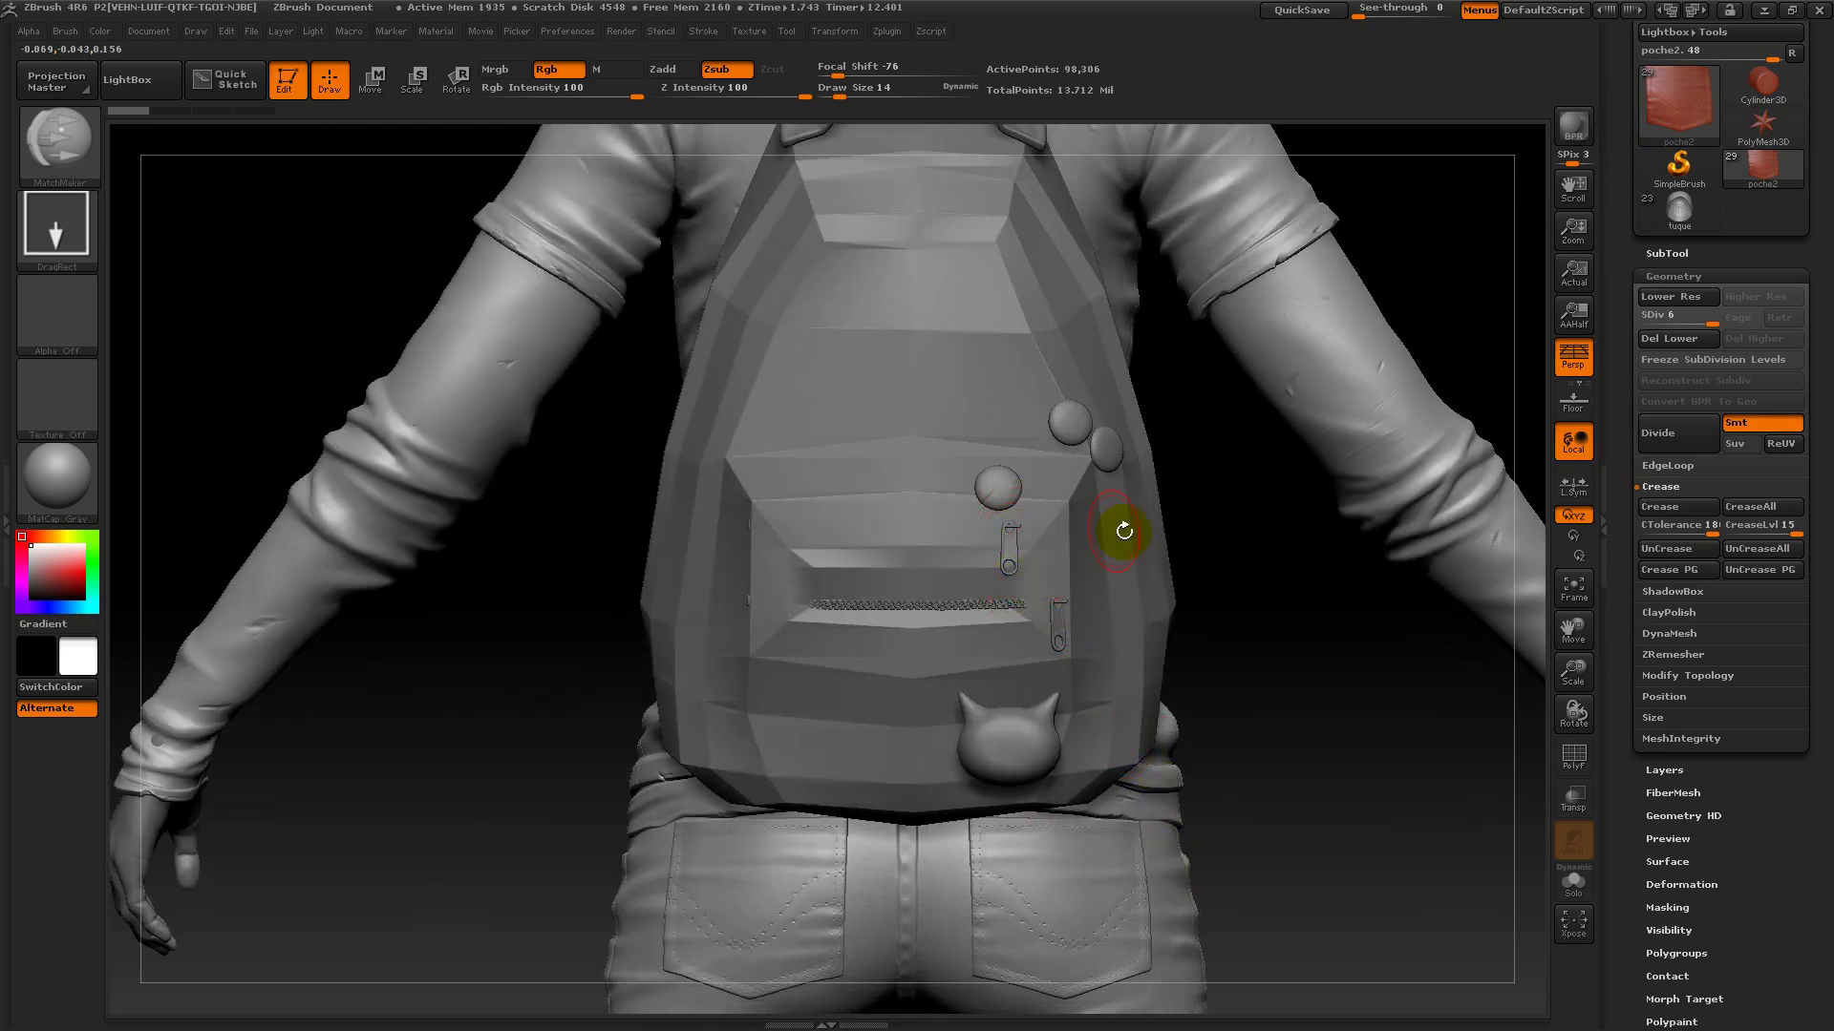
pyautogui.moveTo(1289, 654)
pyautogui.keyDown('alt'); pyautogui.mouseDown()
pyautogui.moveTo(1269, 548)
pyautogui.moveTo(1340, 530)
pyautogui.moveTo(1338, 385)
pyautogui.mouseUp(); pyautogui.keyUp('alt')
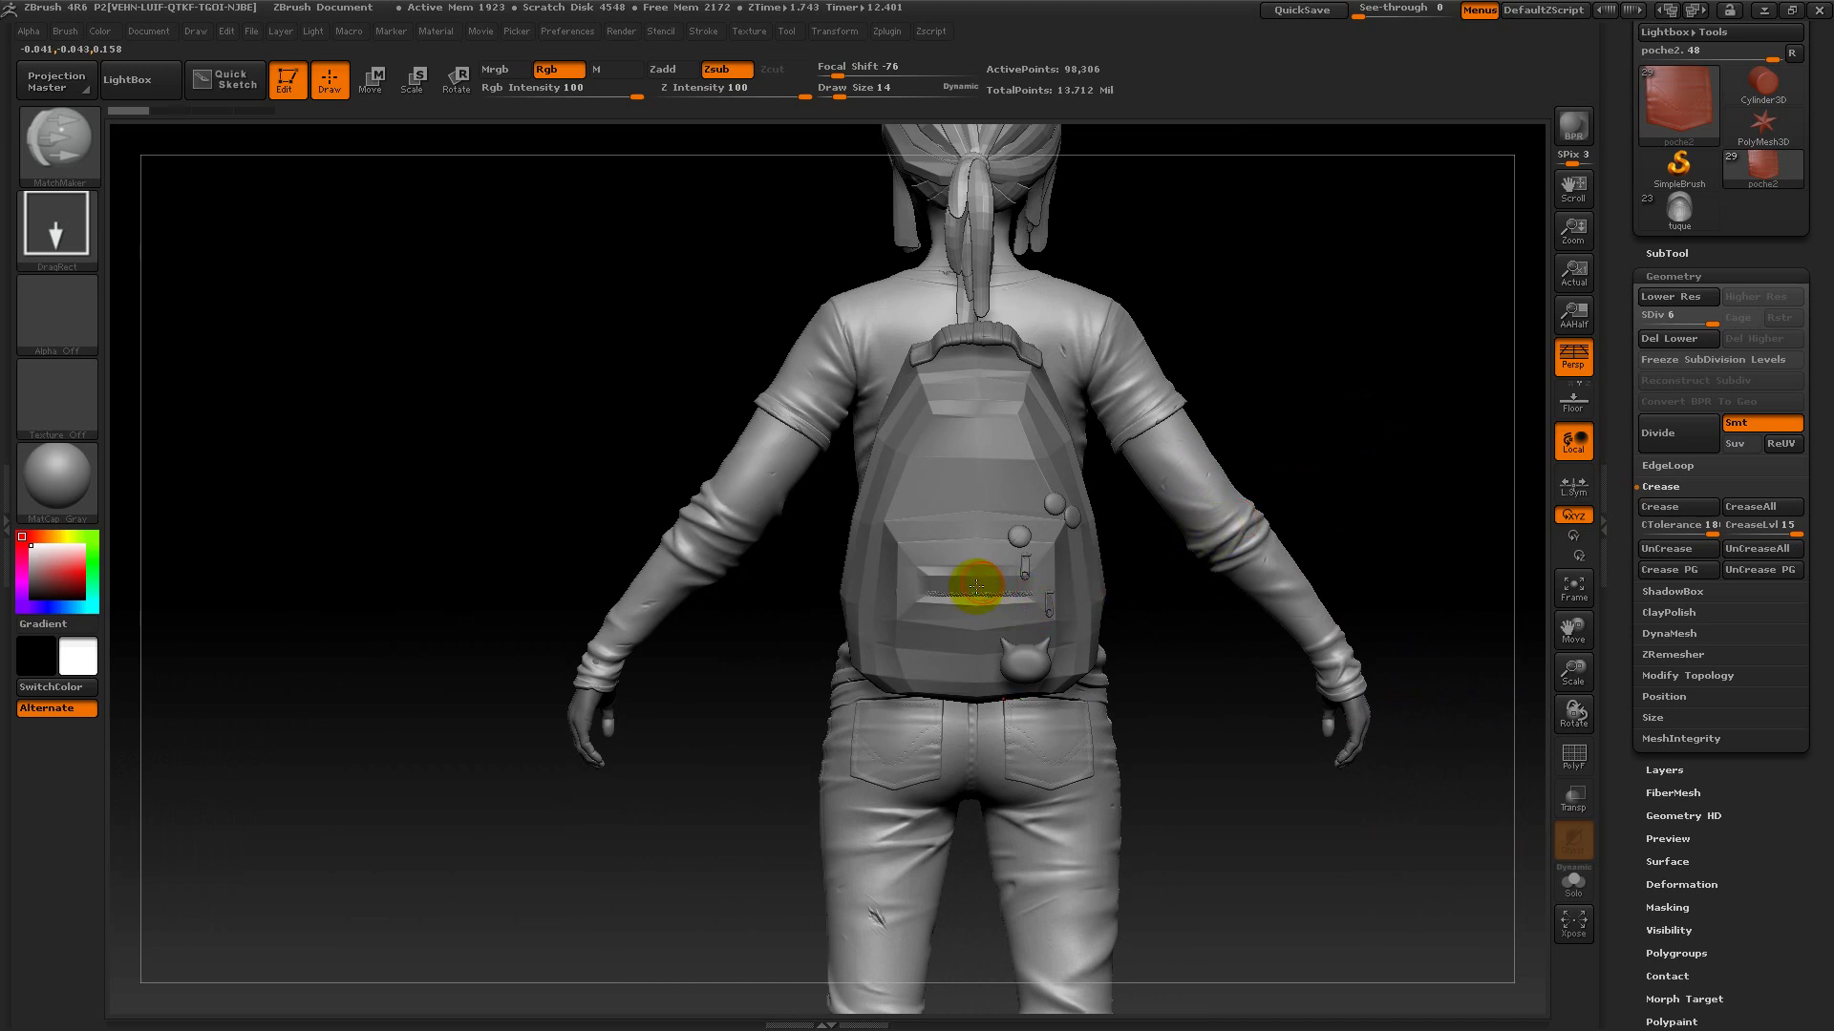
pyautogui.moveTo(1424, 486); pyautogui.dragTo(1408, 260)
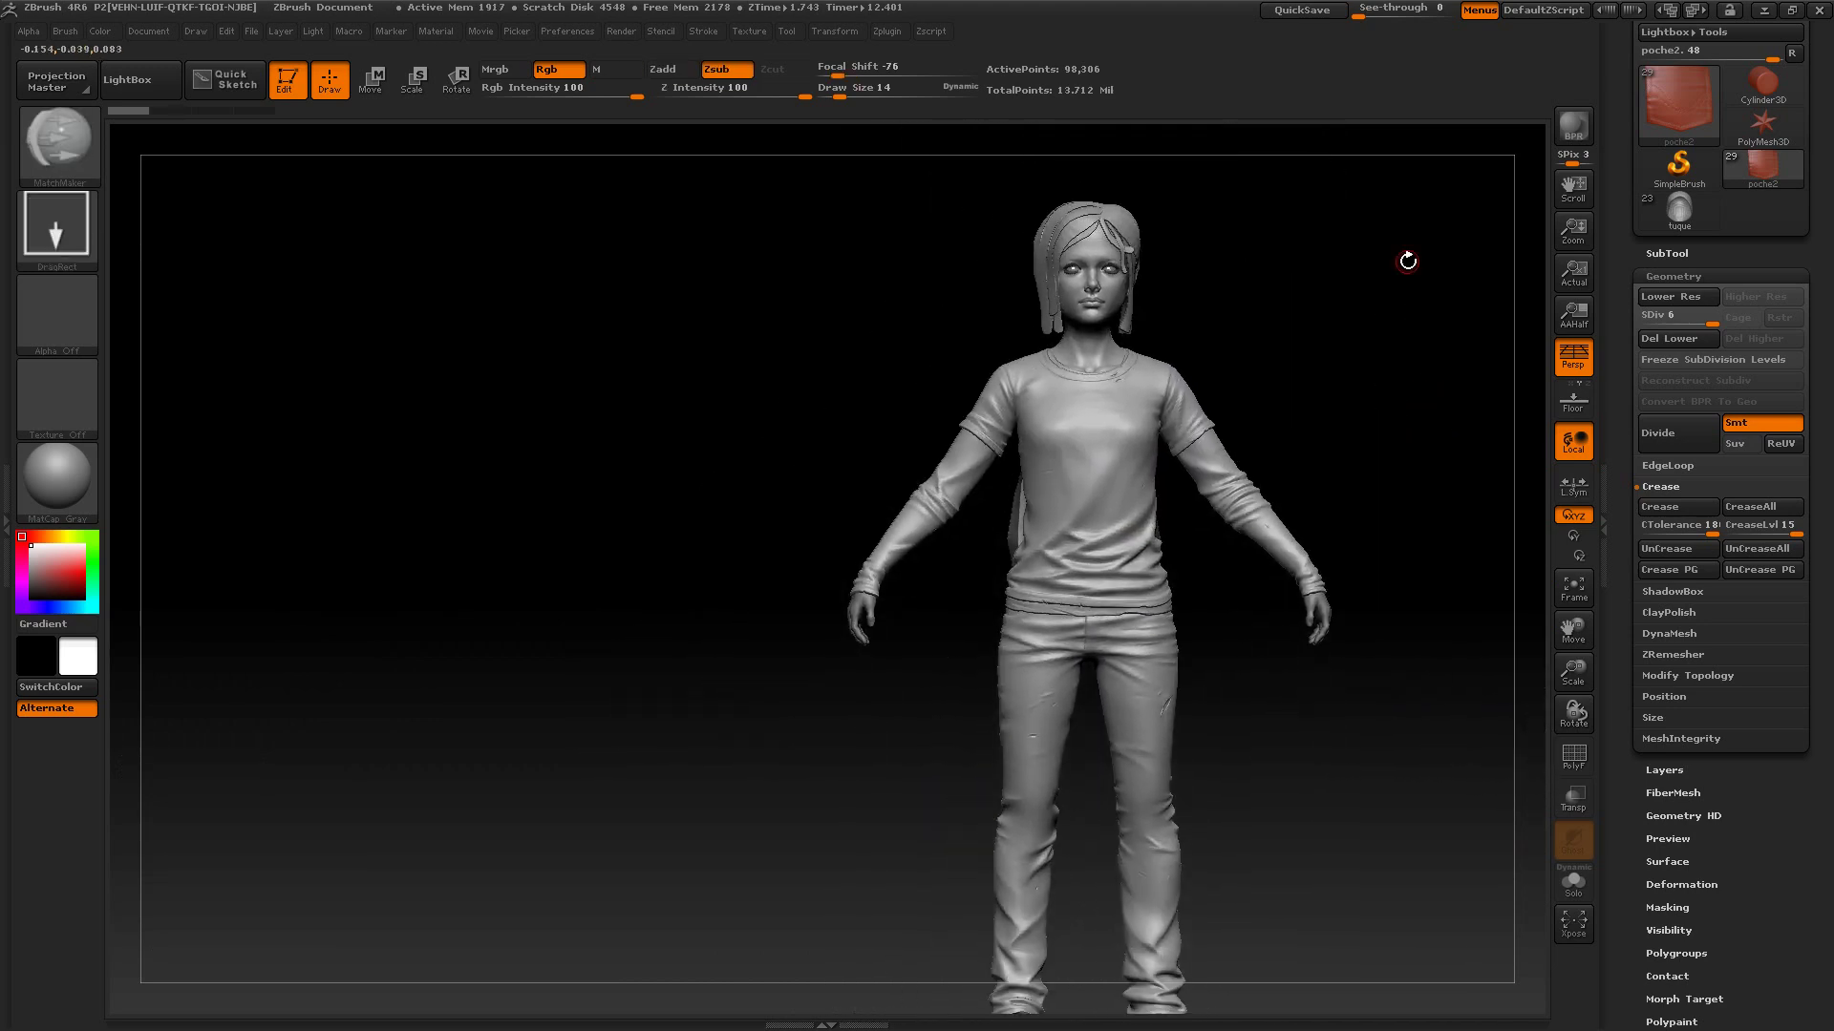
pyautogui.keyDown('alt'); pyautogui.moveTo(1370, 481); pyautogui.dragTo(1347, 355); pyautogui.keyUp('alt')
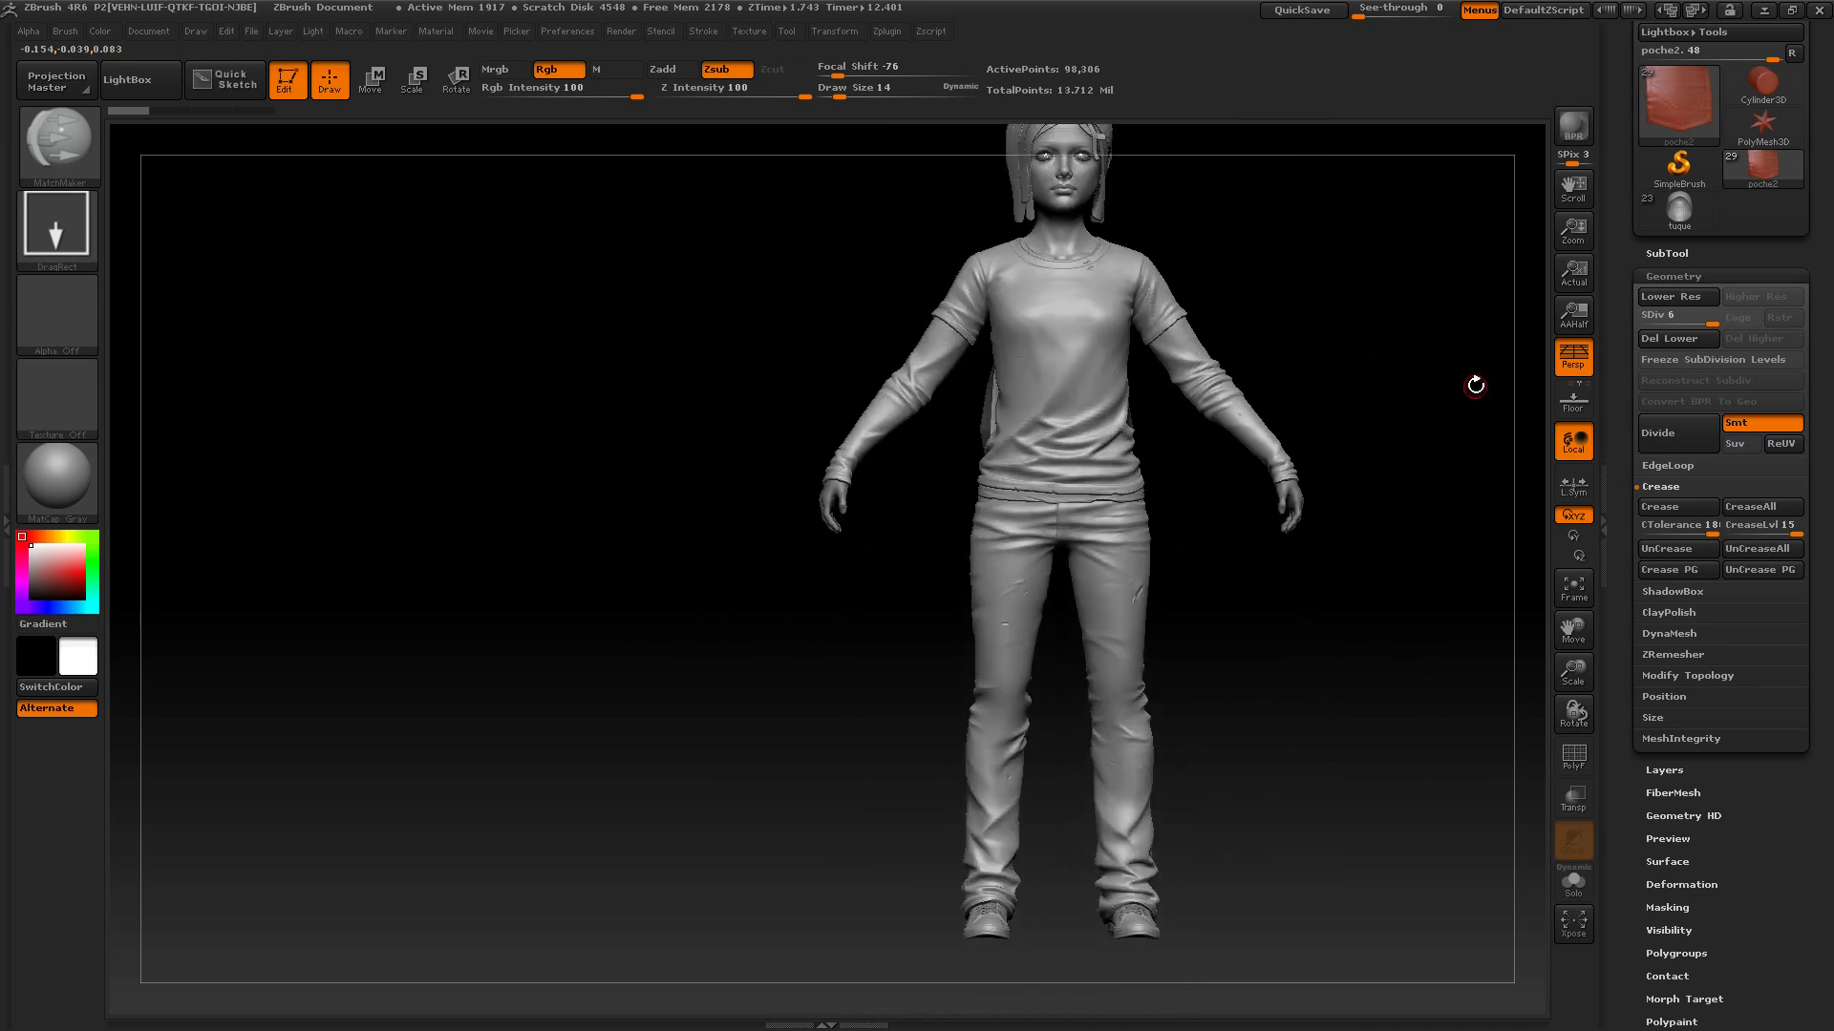
# - Select the shortsleeveshirt subtool, isolate it in Solo mode and inspect it from the back and front
pyautogui.click(1680, 276)
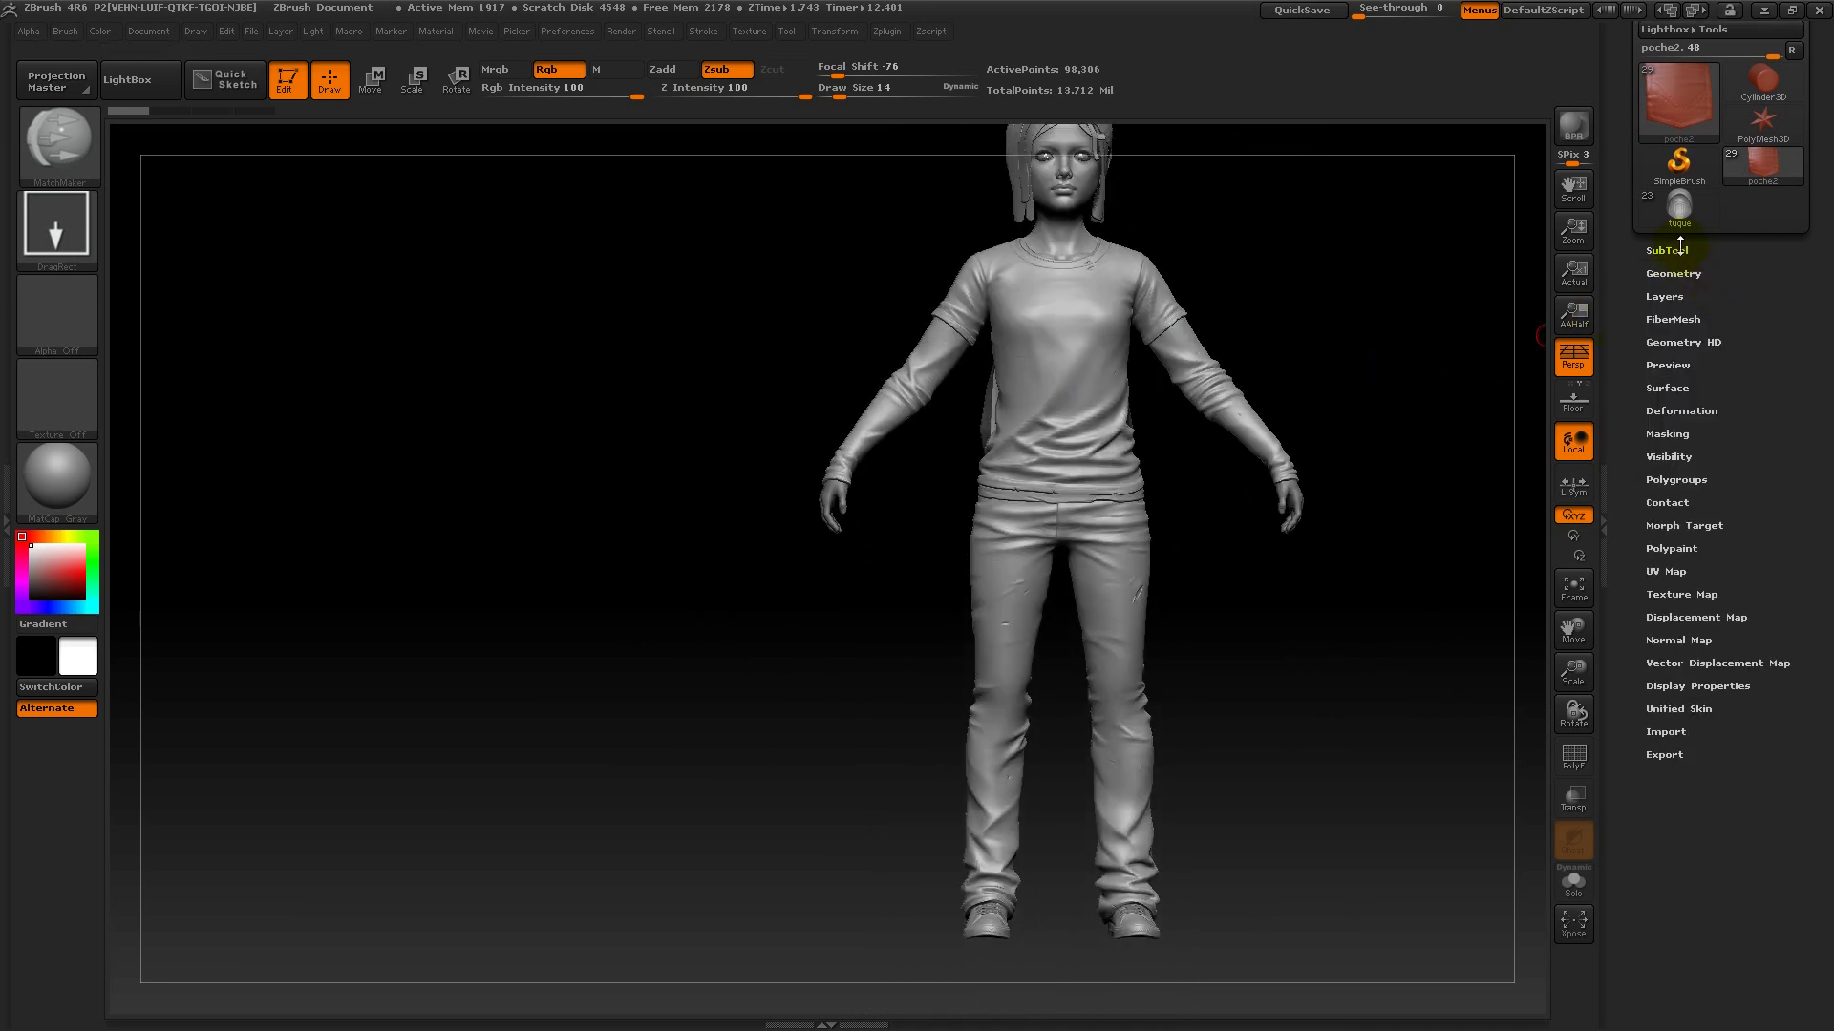
pyautogui.click(1682, 248)
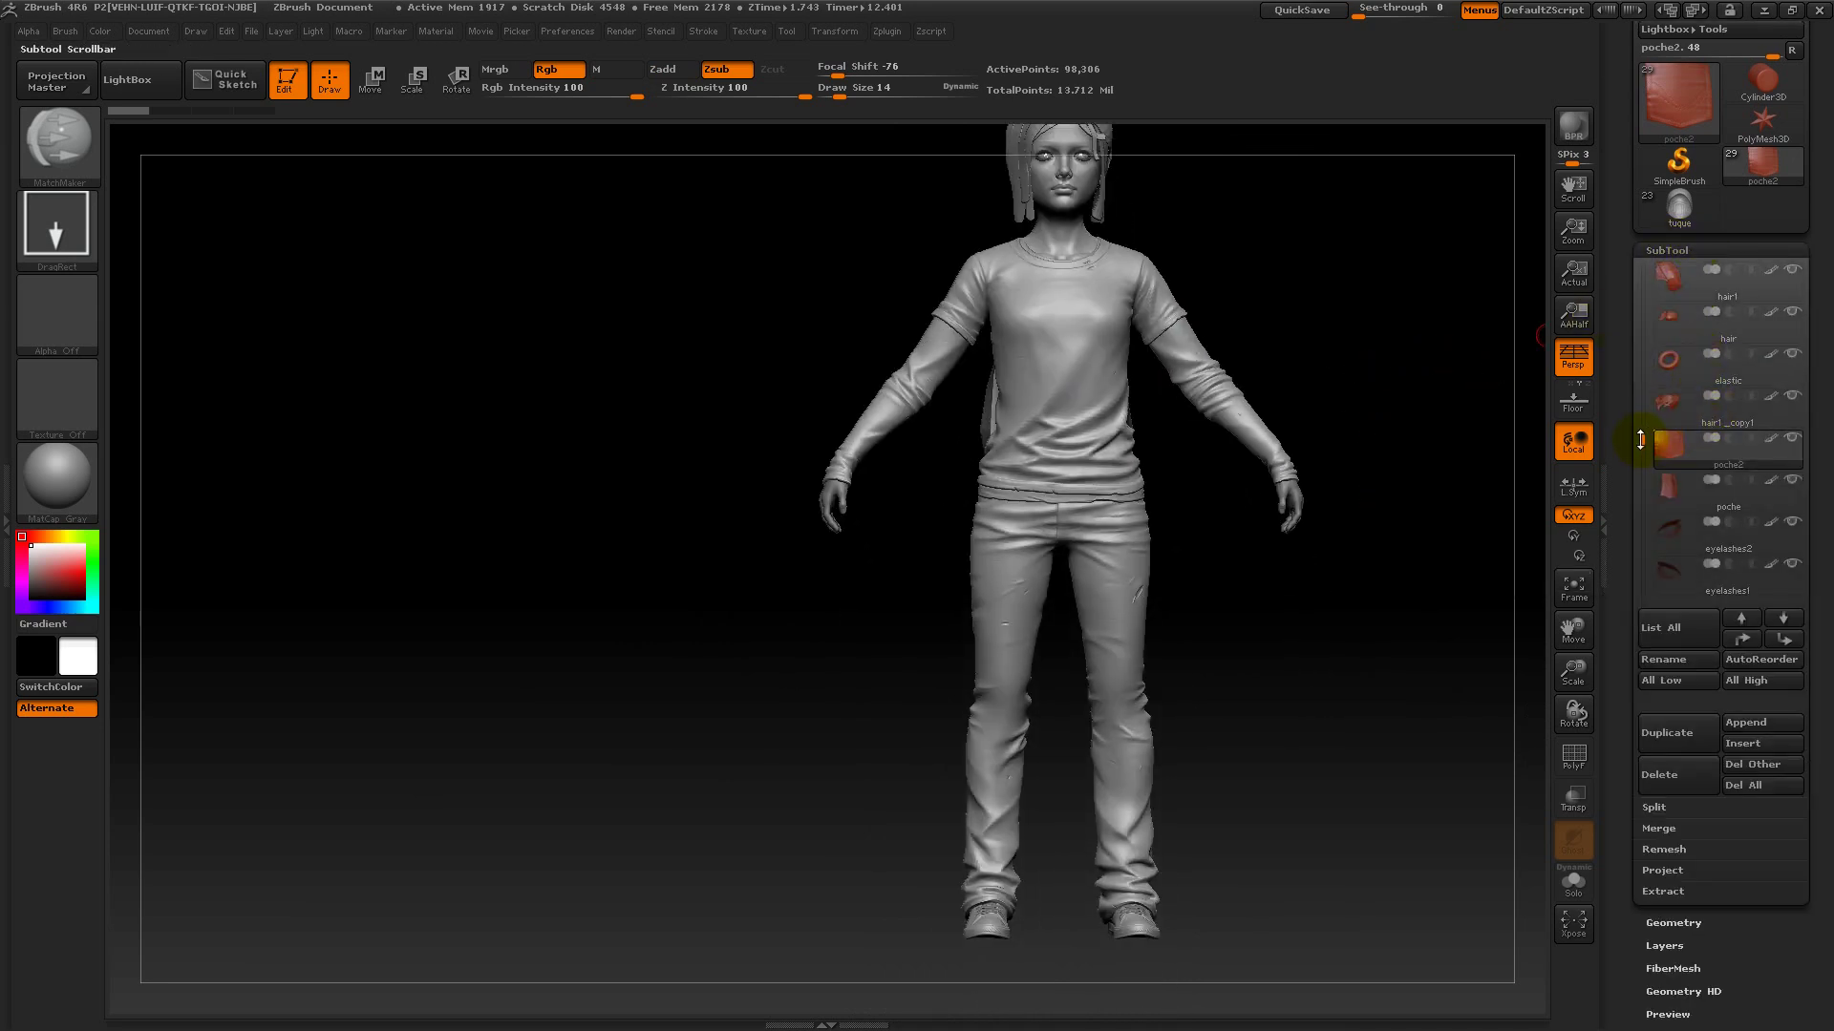
pyautogui.moveTo(1641, 441); pyautogui.dragTo(1681, 256)
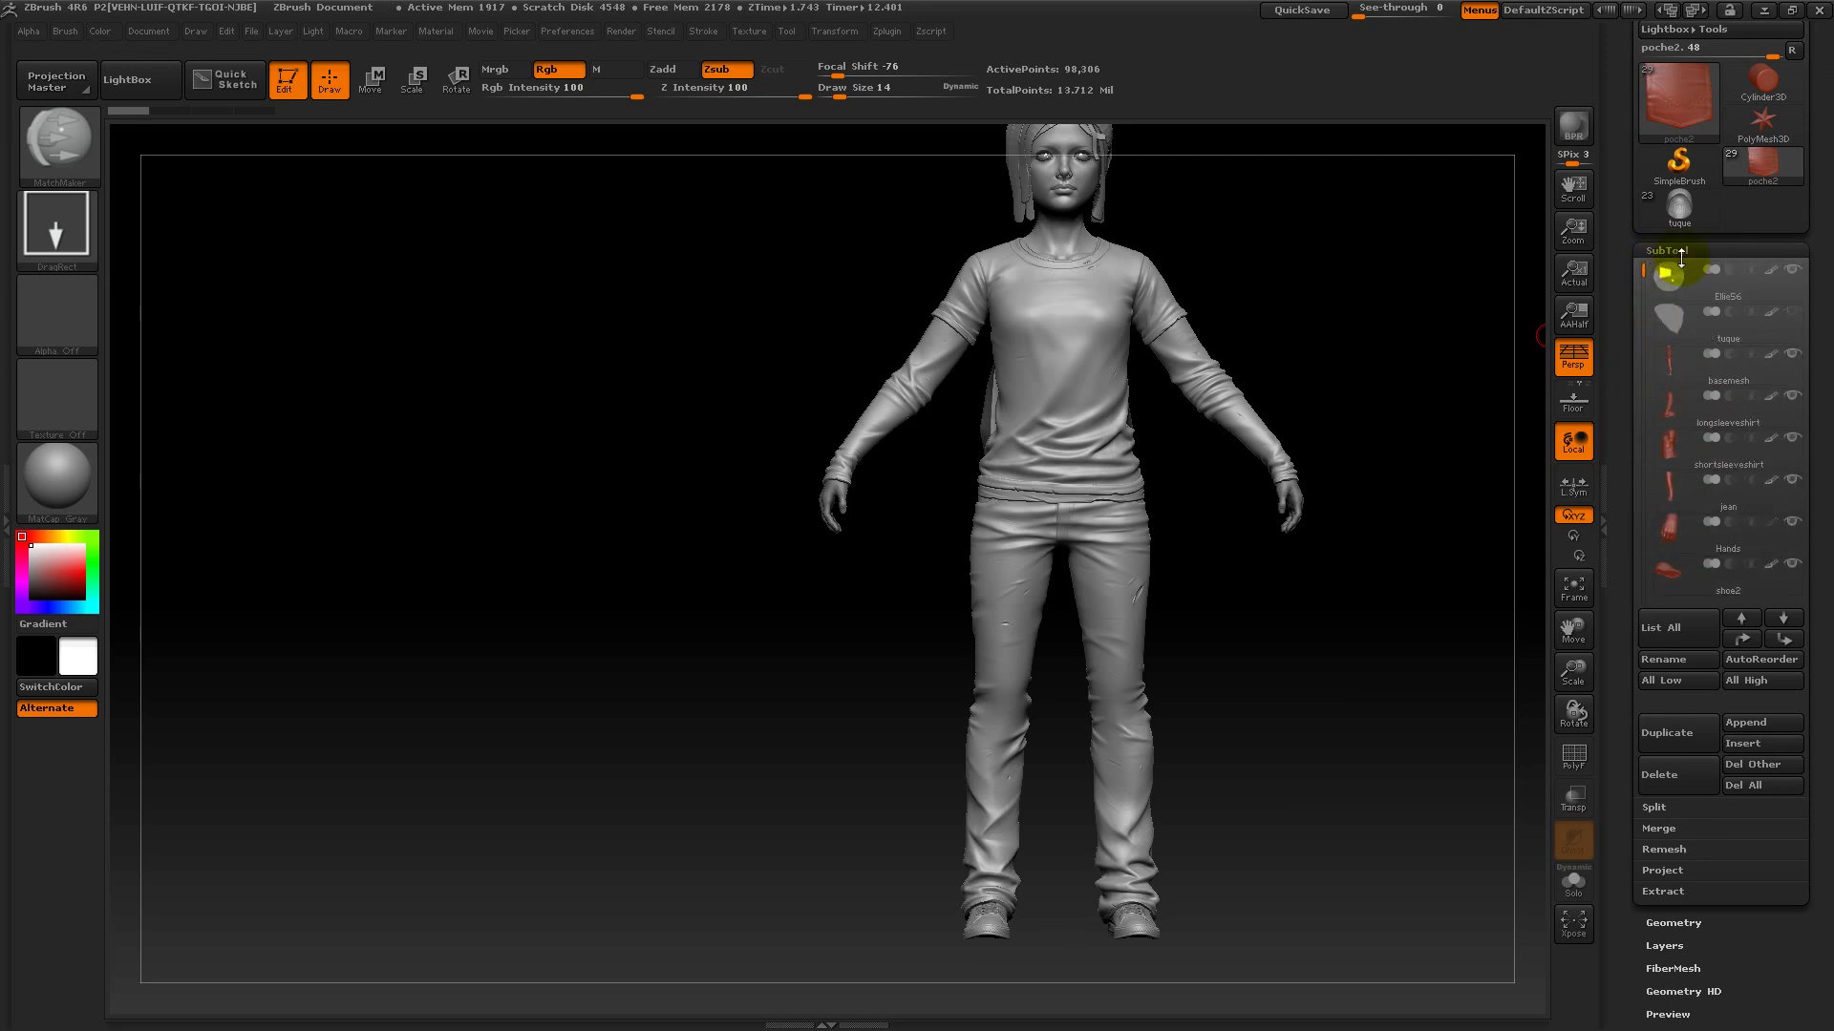
pyautogui.click(1685, 441)
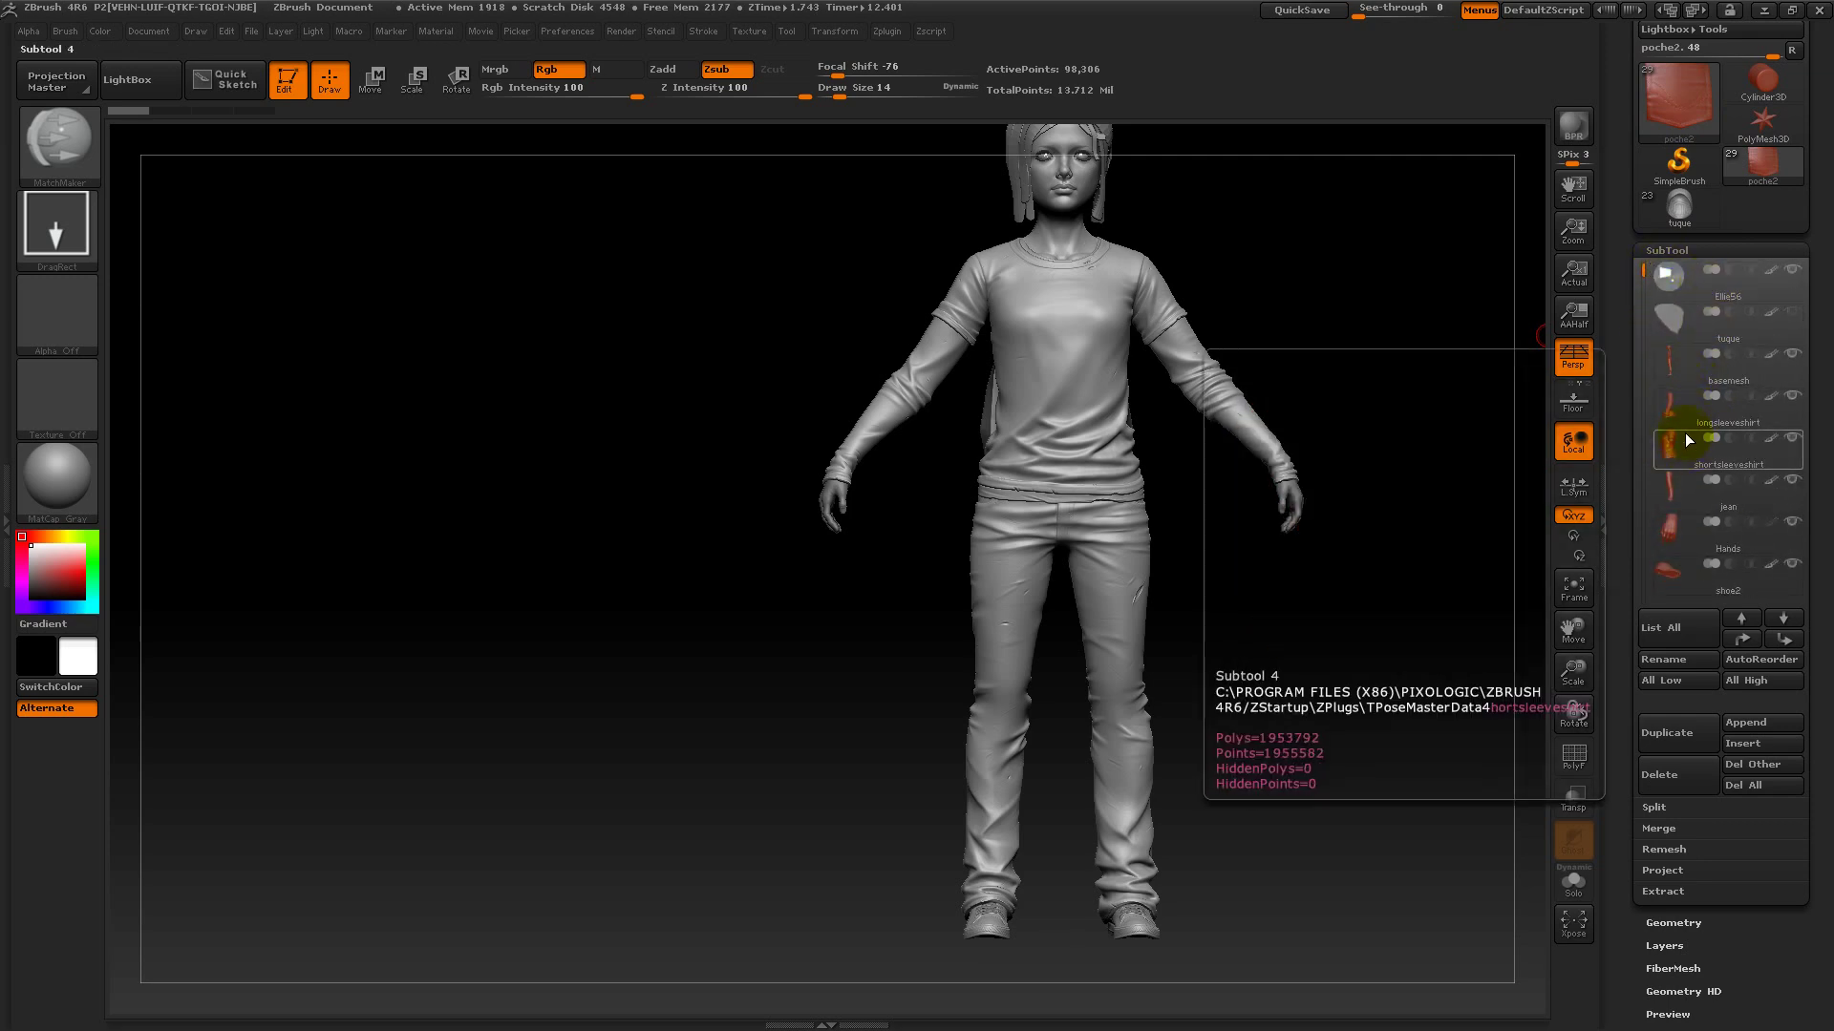
pyautogui.click(1577, 884)
pyautogui.keyDown('alt'); pyautogui.moveTo(1404, 786); pyautogui.dragTo(1279, 762); pyautogui.keyUp('alt')
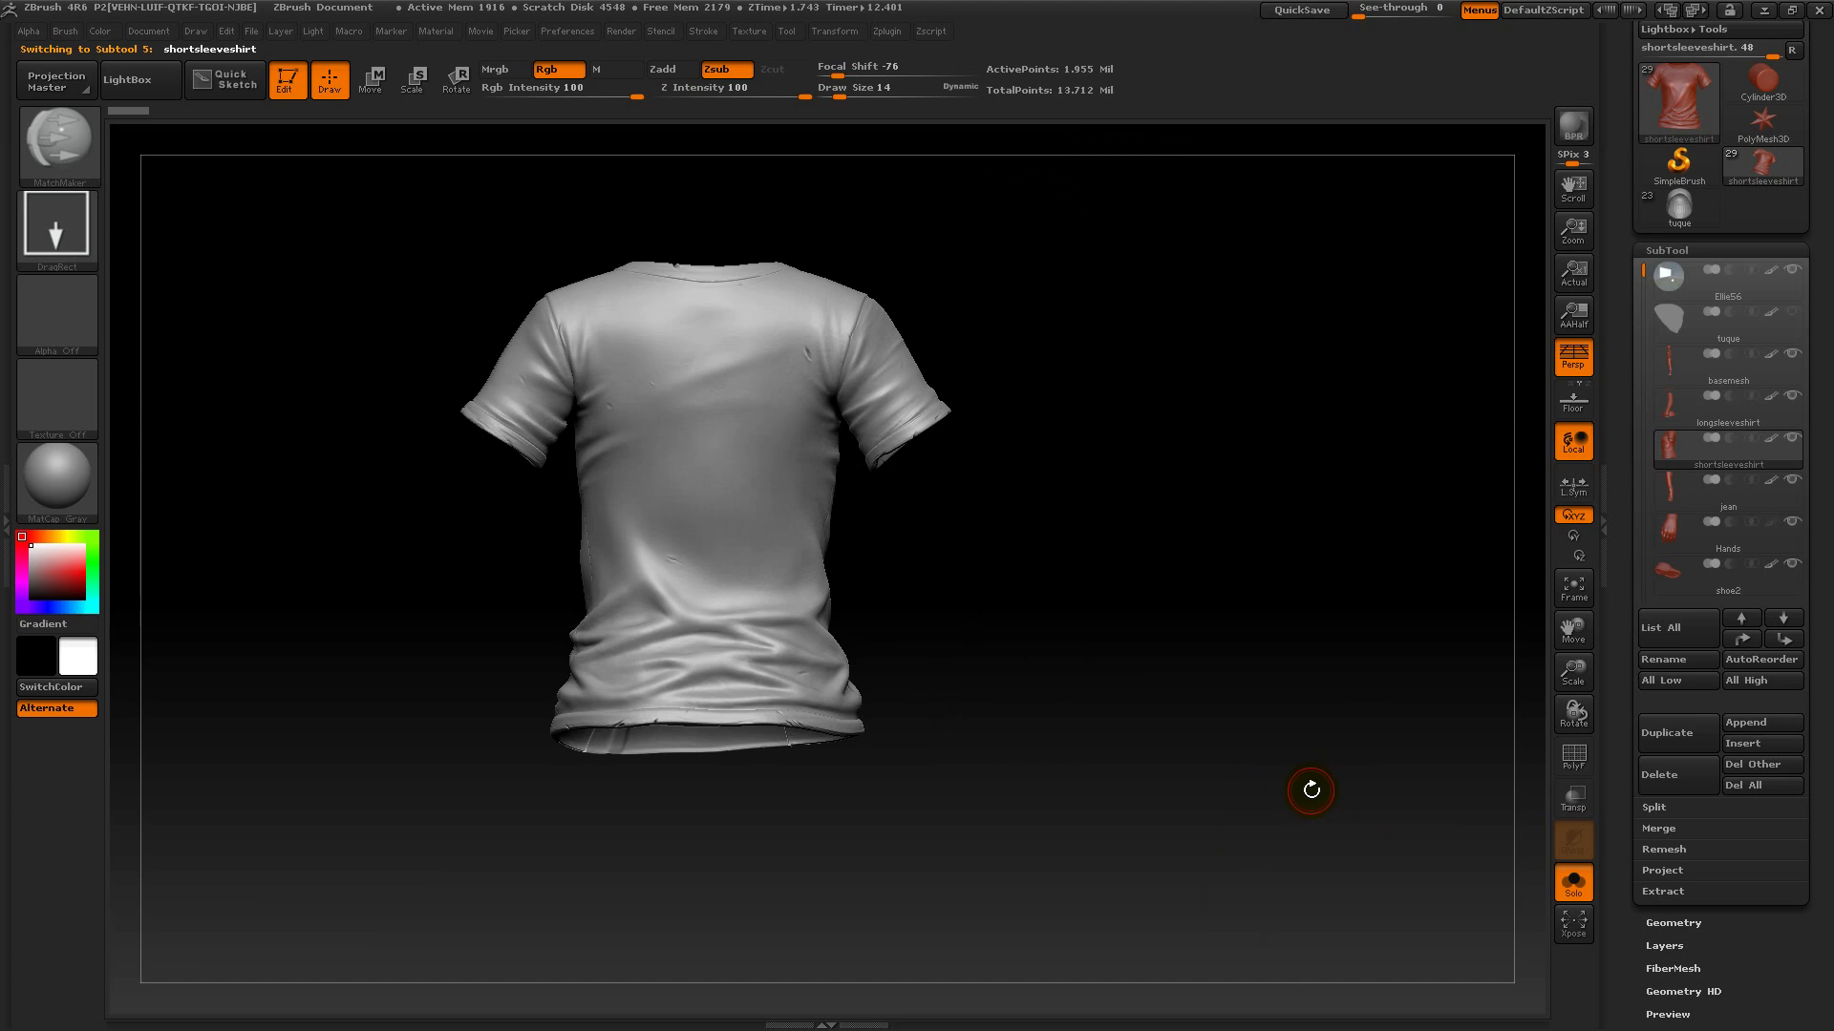
pyautogui.moveTo(1352, 810); pyautogui.dragTo(1216, 811)
# - Display the short-sleeve shirt at subdivision level 2 and inspect its low-resolution shape from the side and front
pyautogui.click(1705, 250)
pyautogui.click(1691, 272)
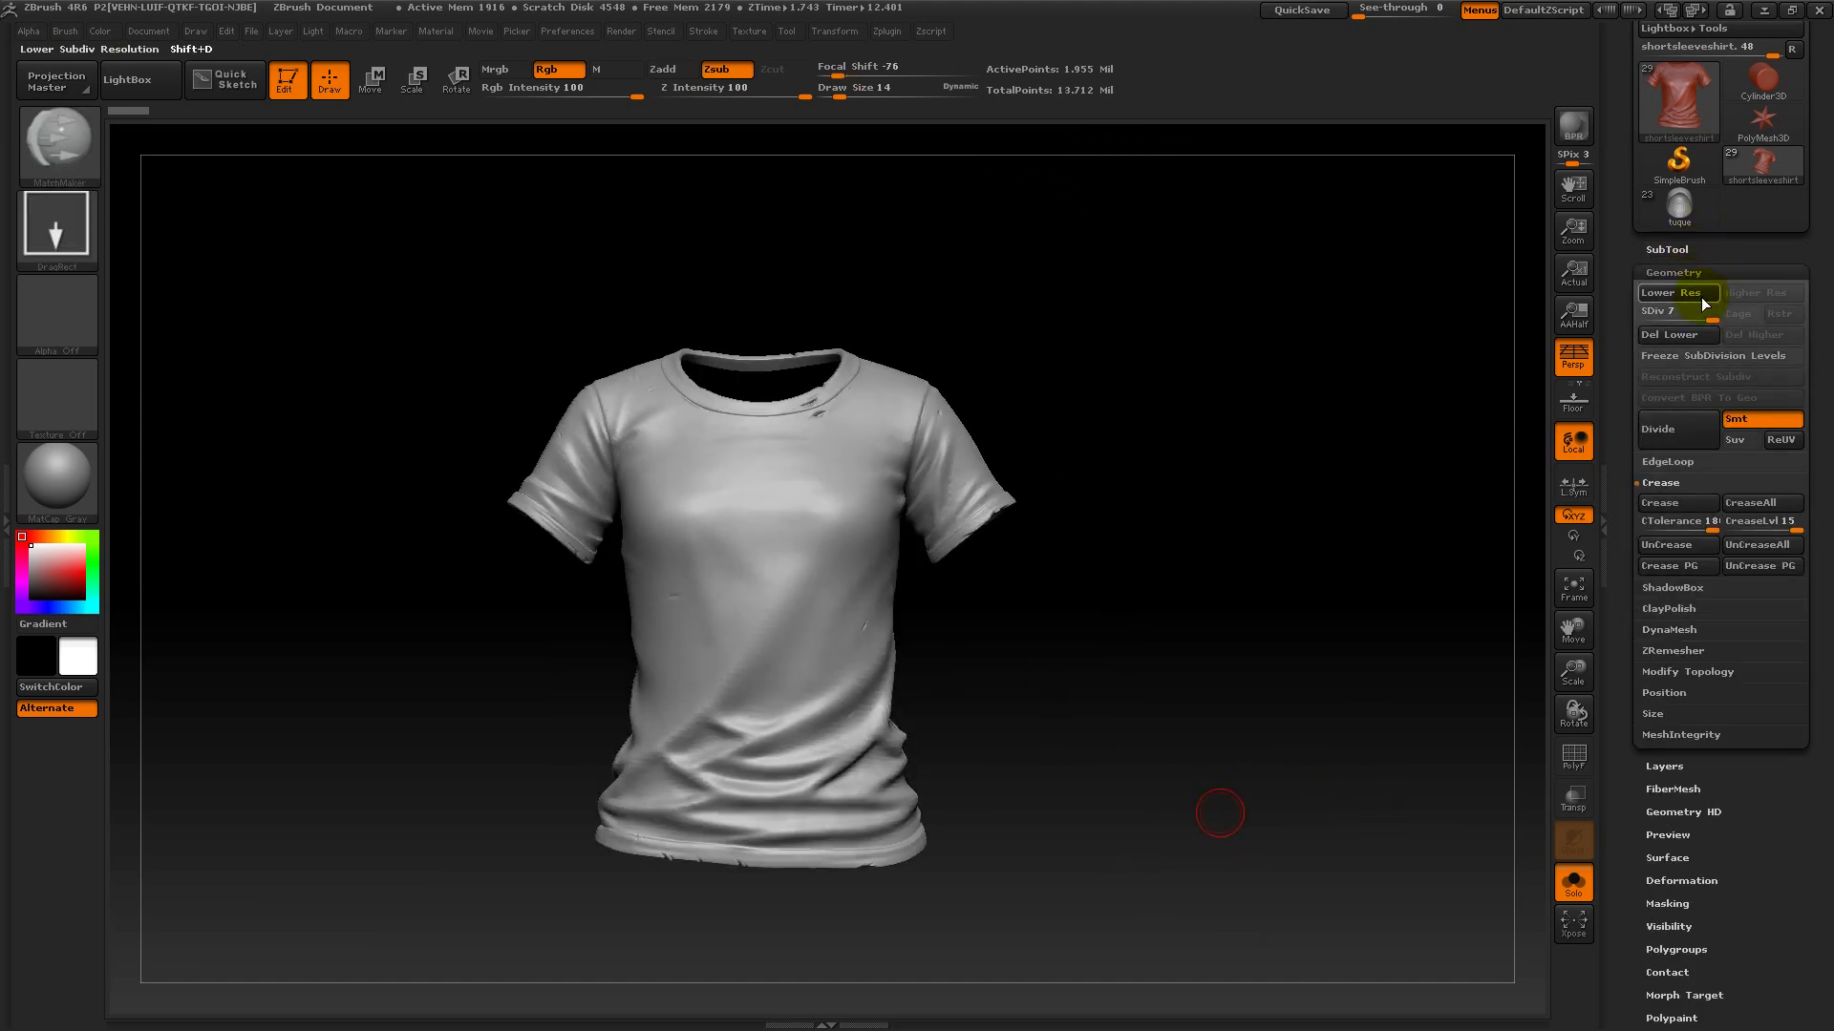
pyautogui.moveTo(1678, 315); pyautogui.dragTo(1659, 313)
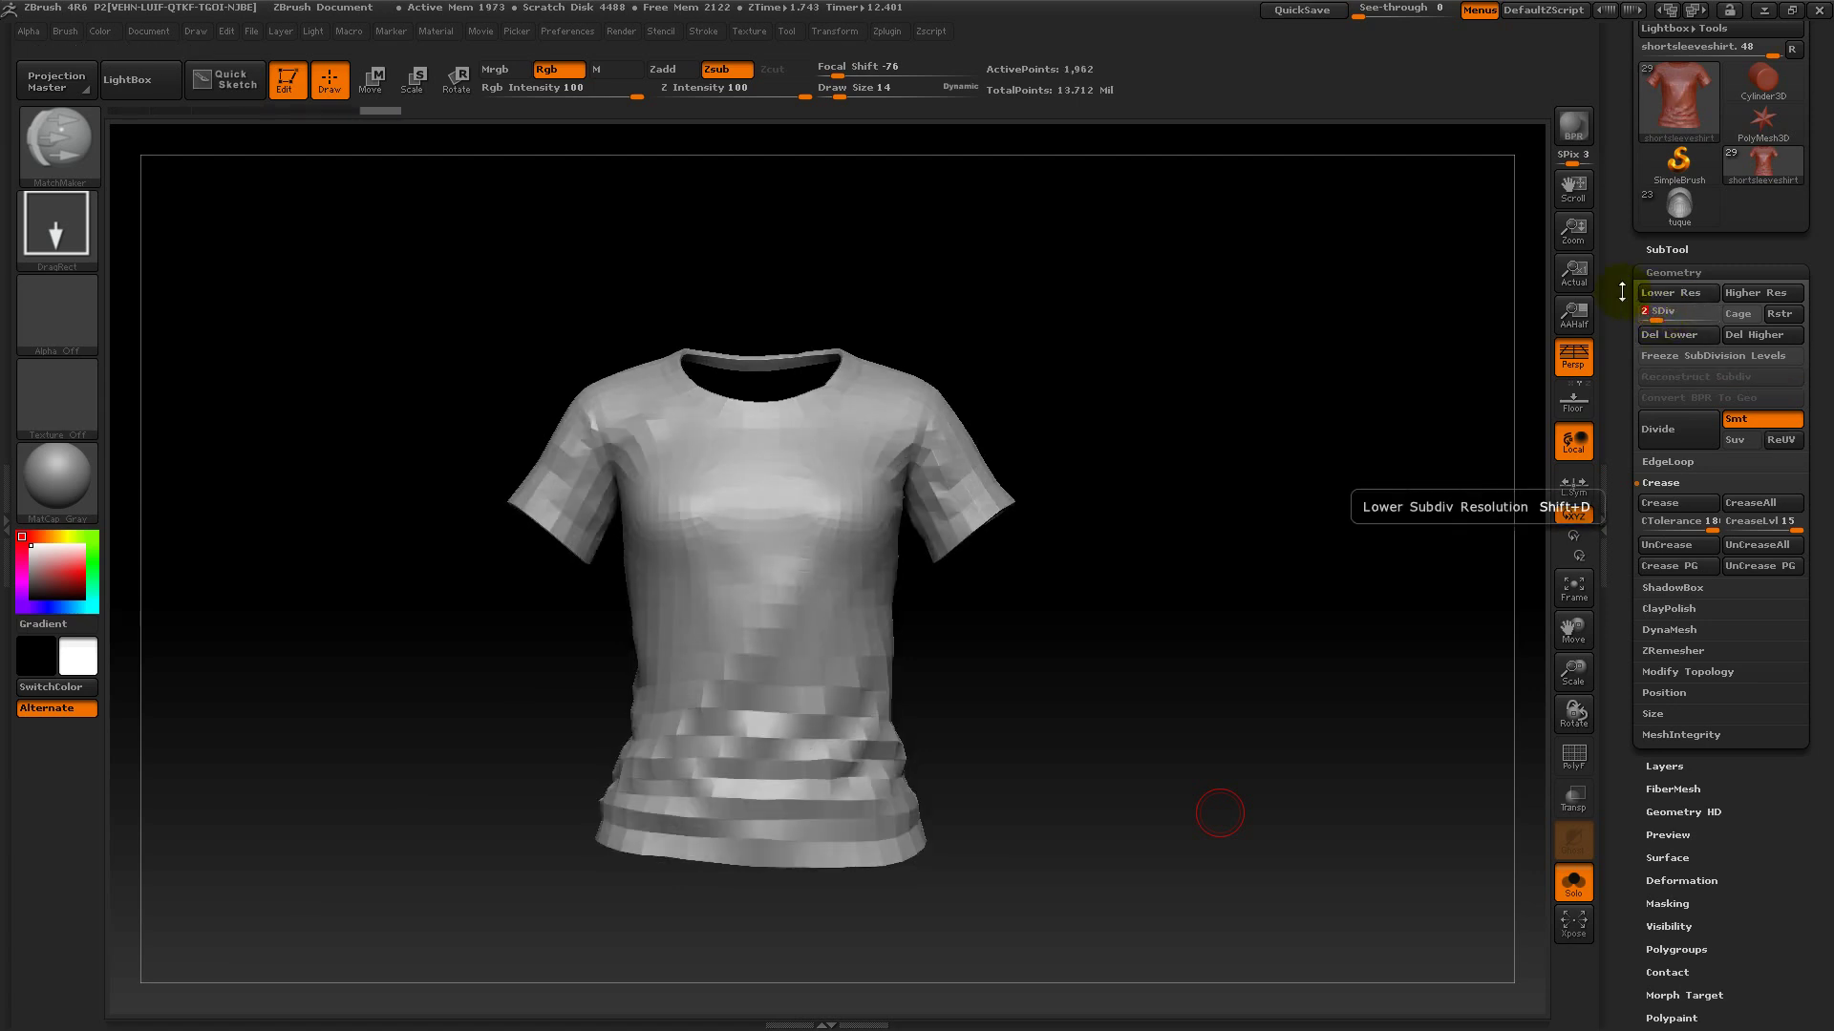
pyautogui.moveTo(974, 619); pyautogui.dragTo(933, 635)
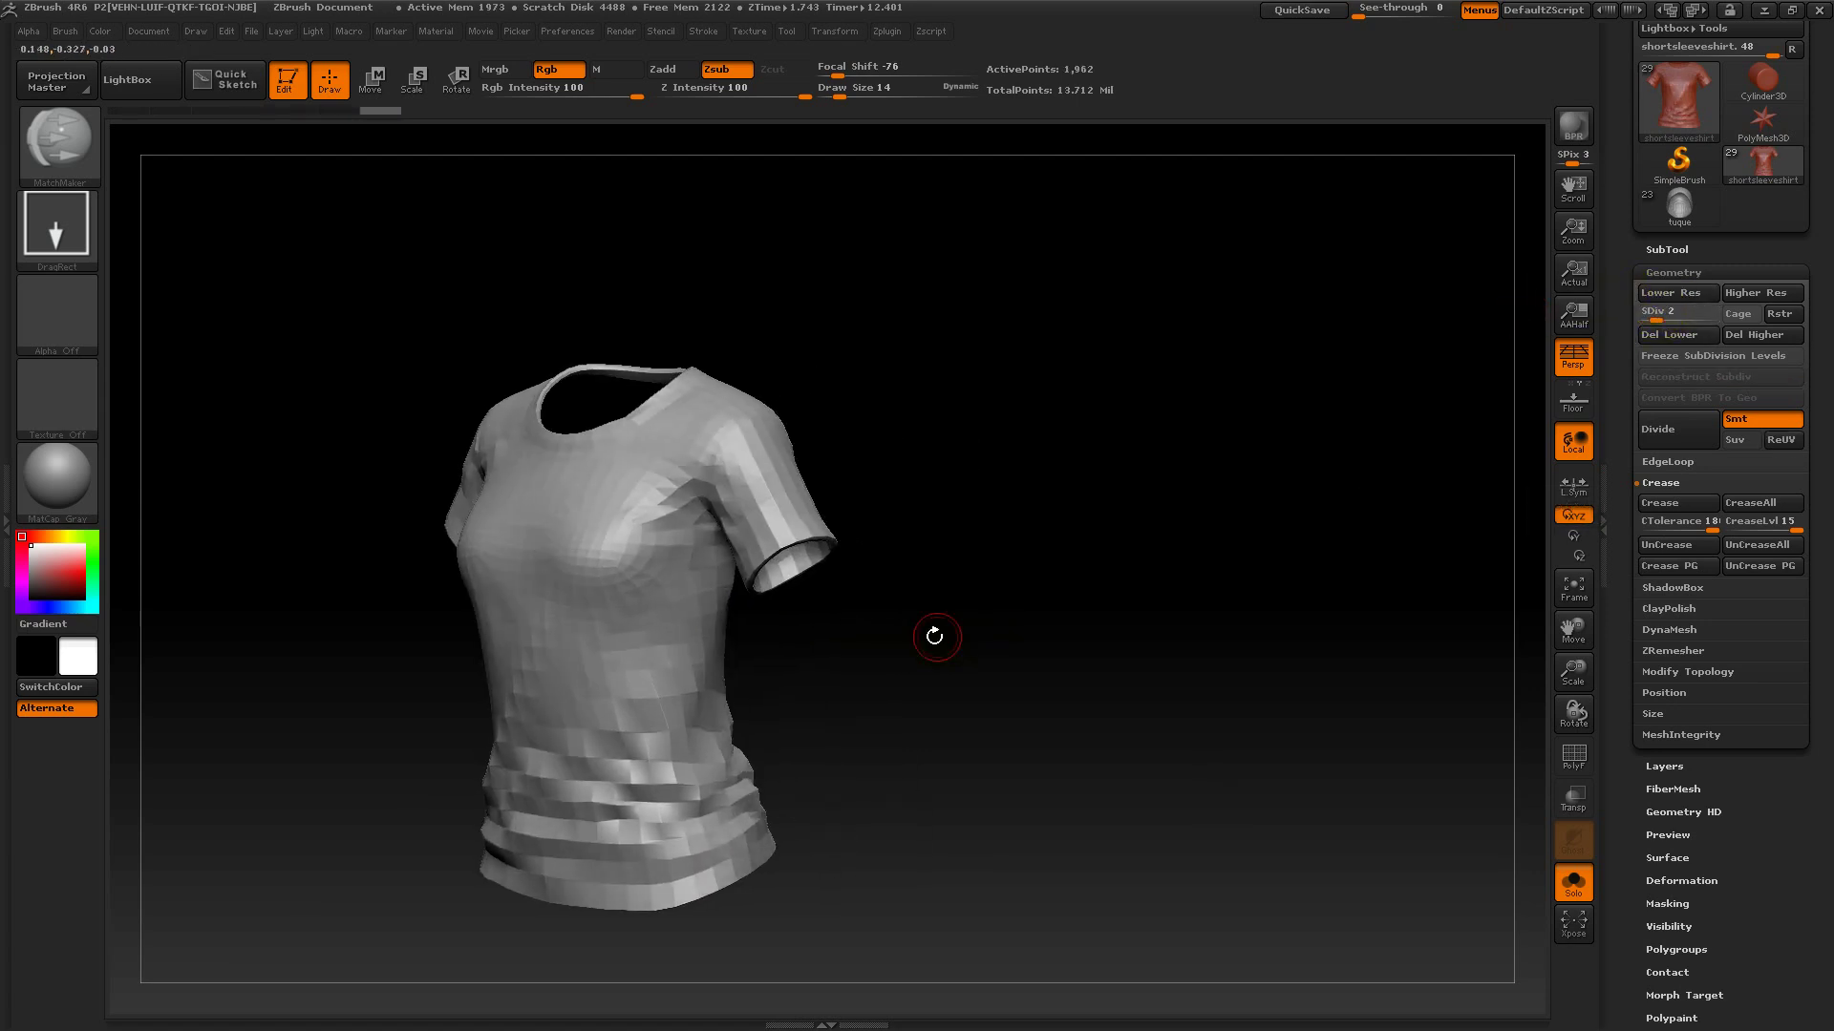
pyautogui.keyDown('shift'); pyautogui.moveTo(783, 716); pyautogui.dragTo(909, 652); pyautogui.keyUp('shift')
pyautogui.keyDown('shift'); pyautogui.moveTo(764, 675); pyautogui.dragTo(744, 655); pyautogui.keyUp('shift')
pyautogui.moveTo(1006, 651); pyautogui.dragTo(1084, 646)
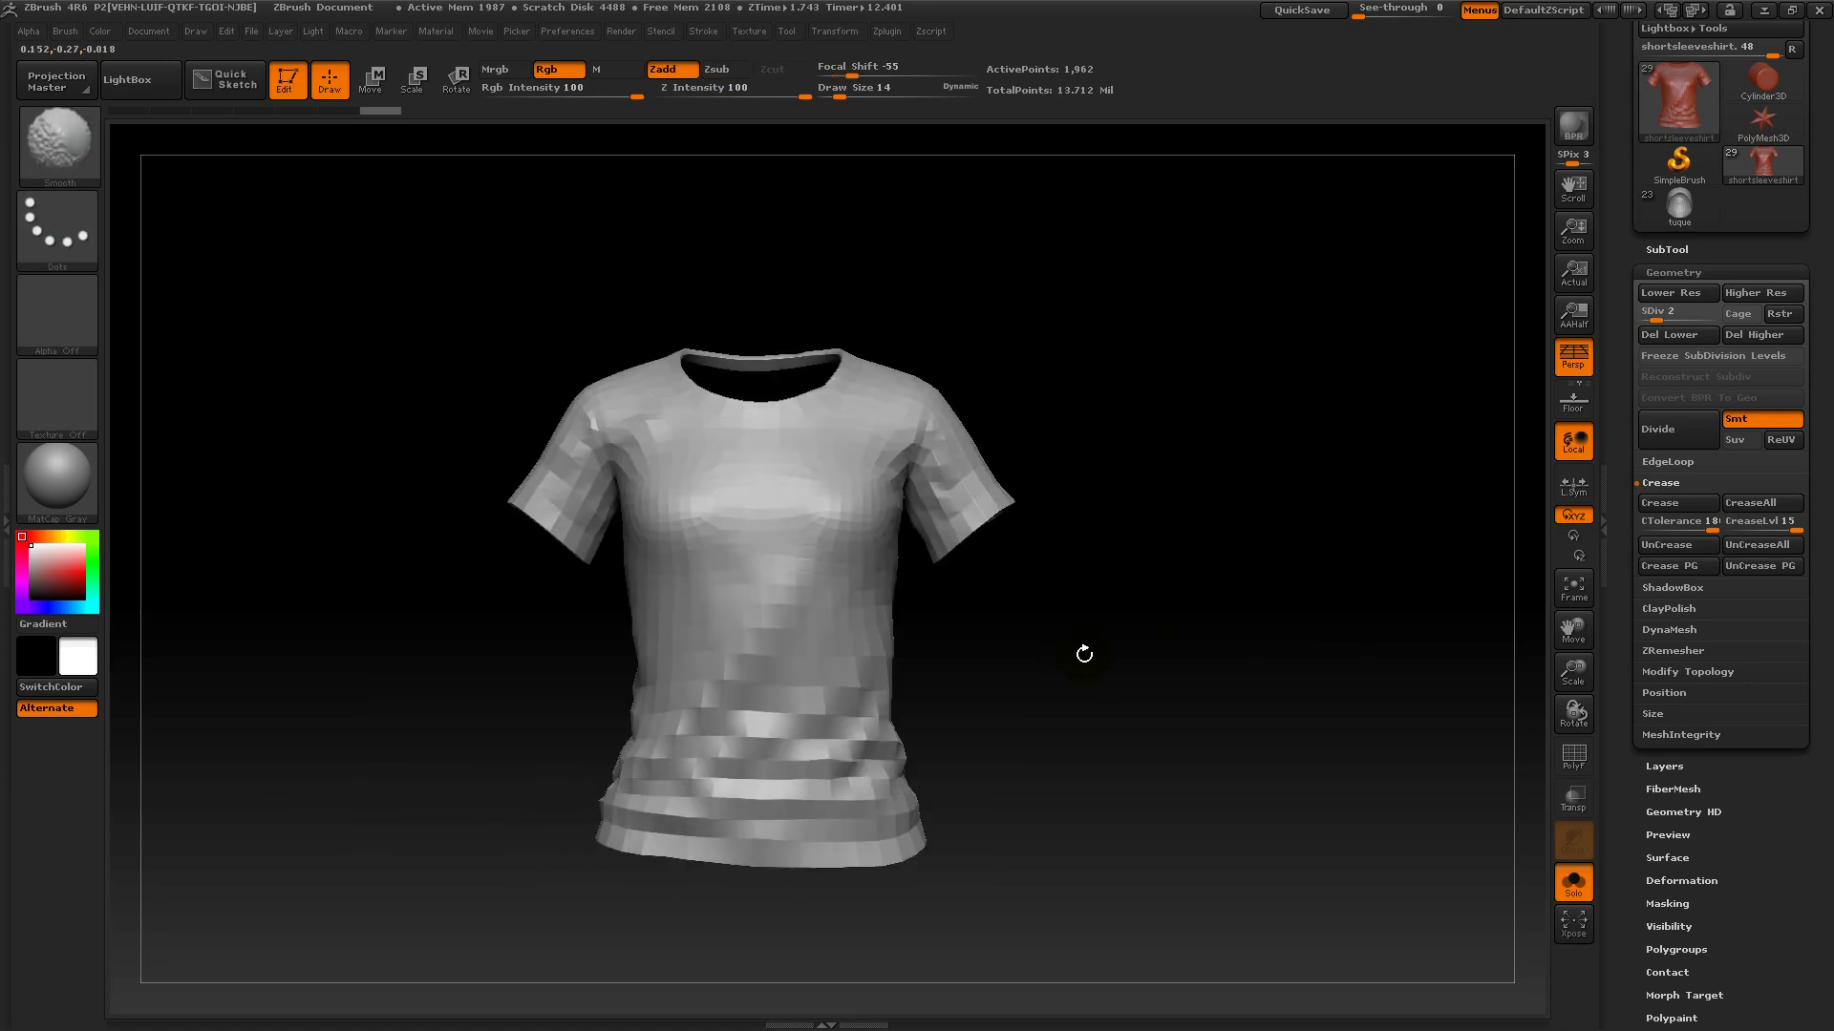
pyautogui.click(833, 659)
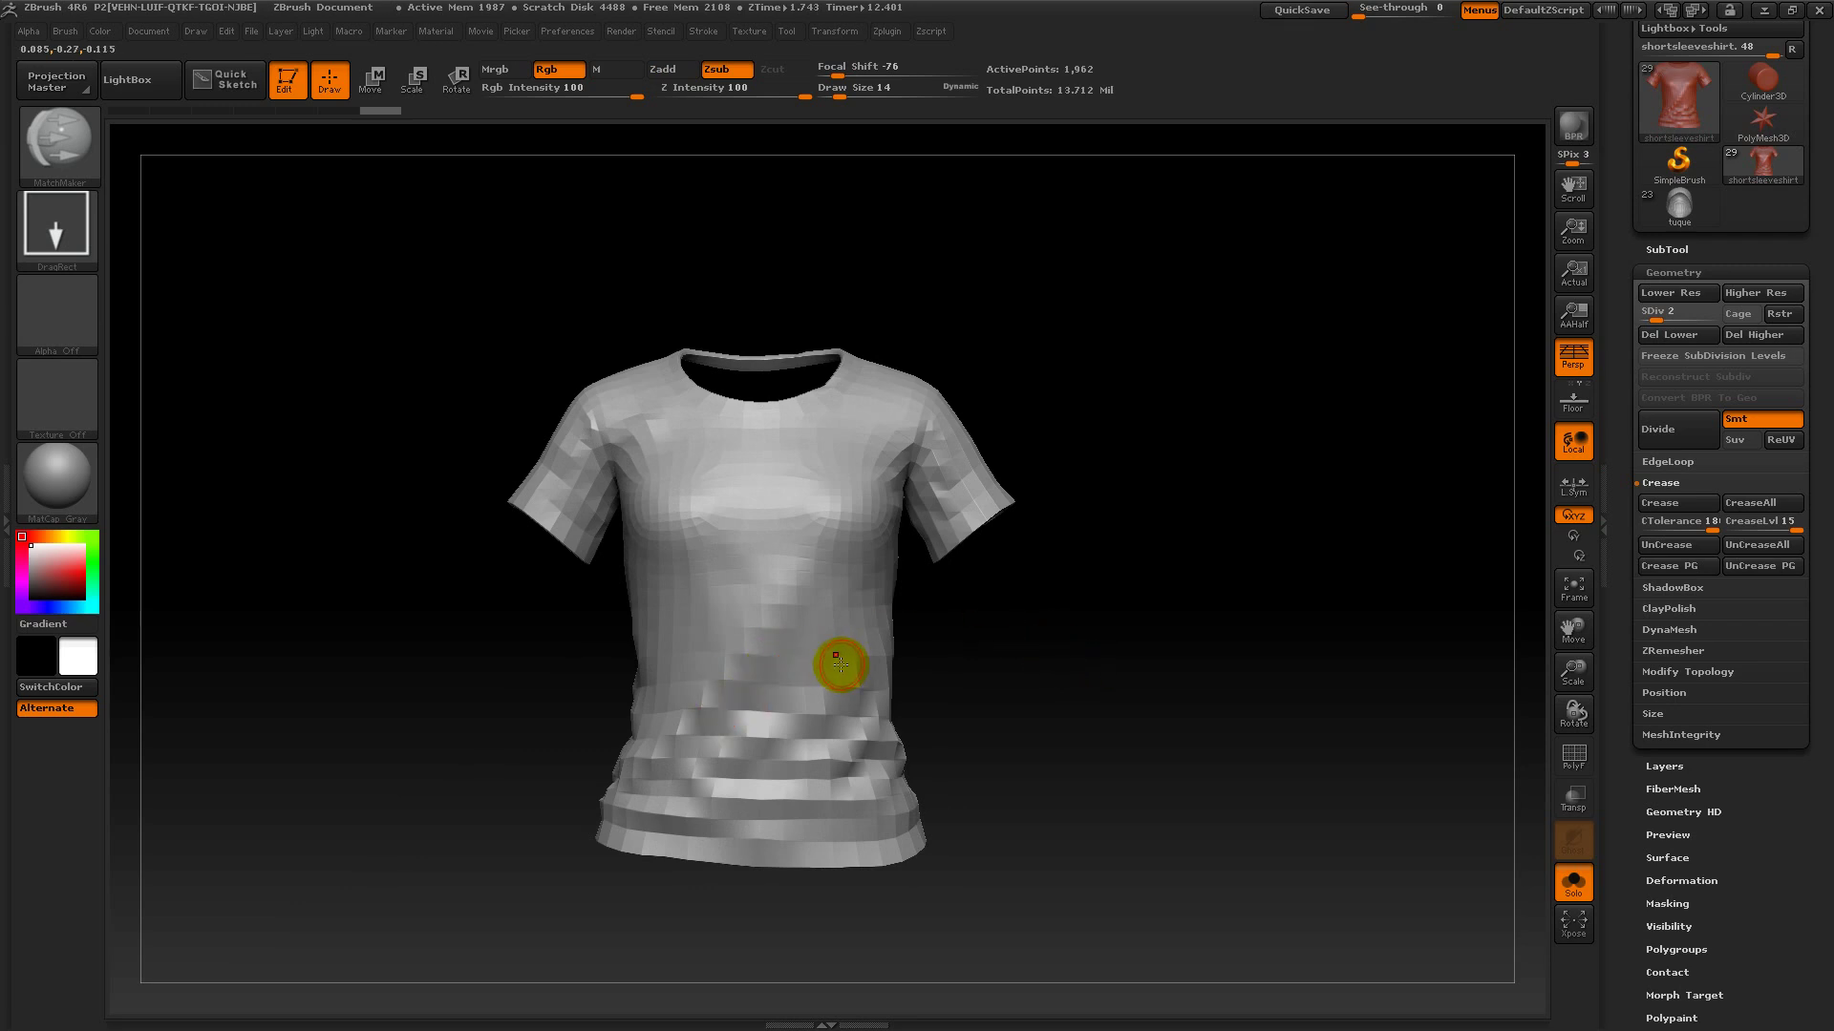
# - Choose the ClayBuildup brush with Alpha 06 and raise the shirt to subdivision level 3
pyautogui.click(62, 133)
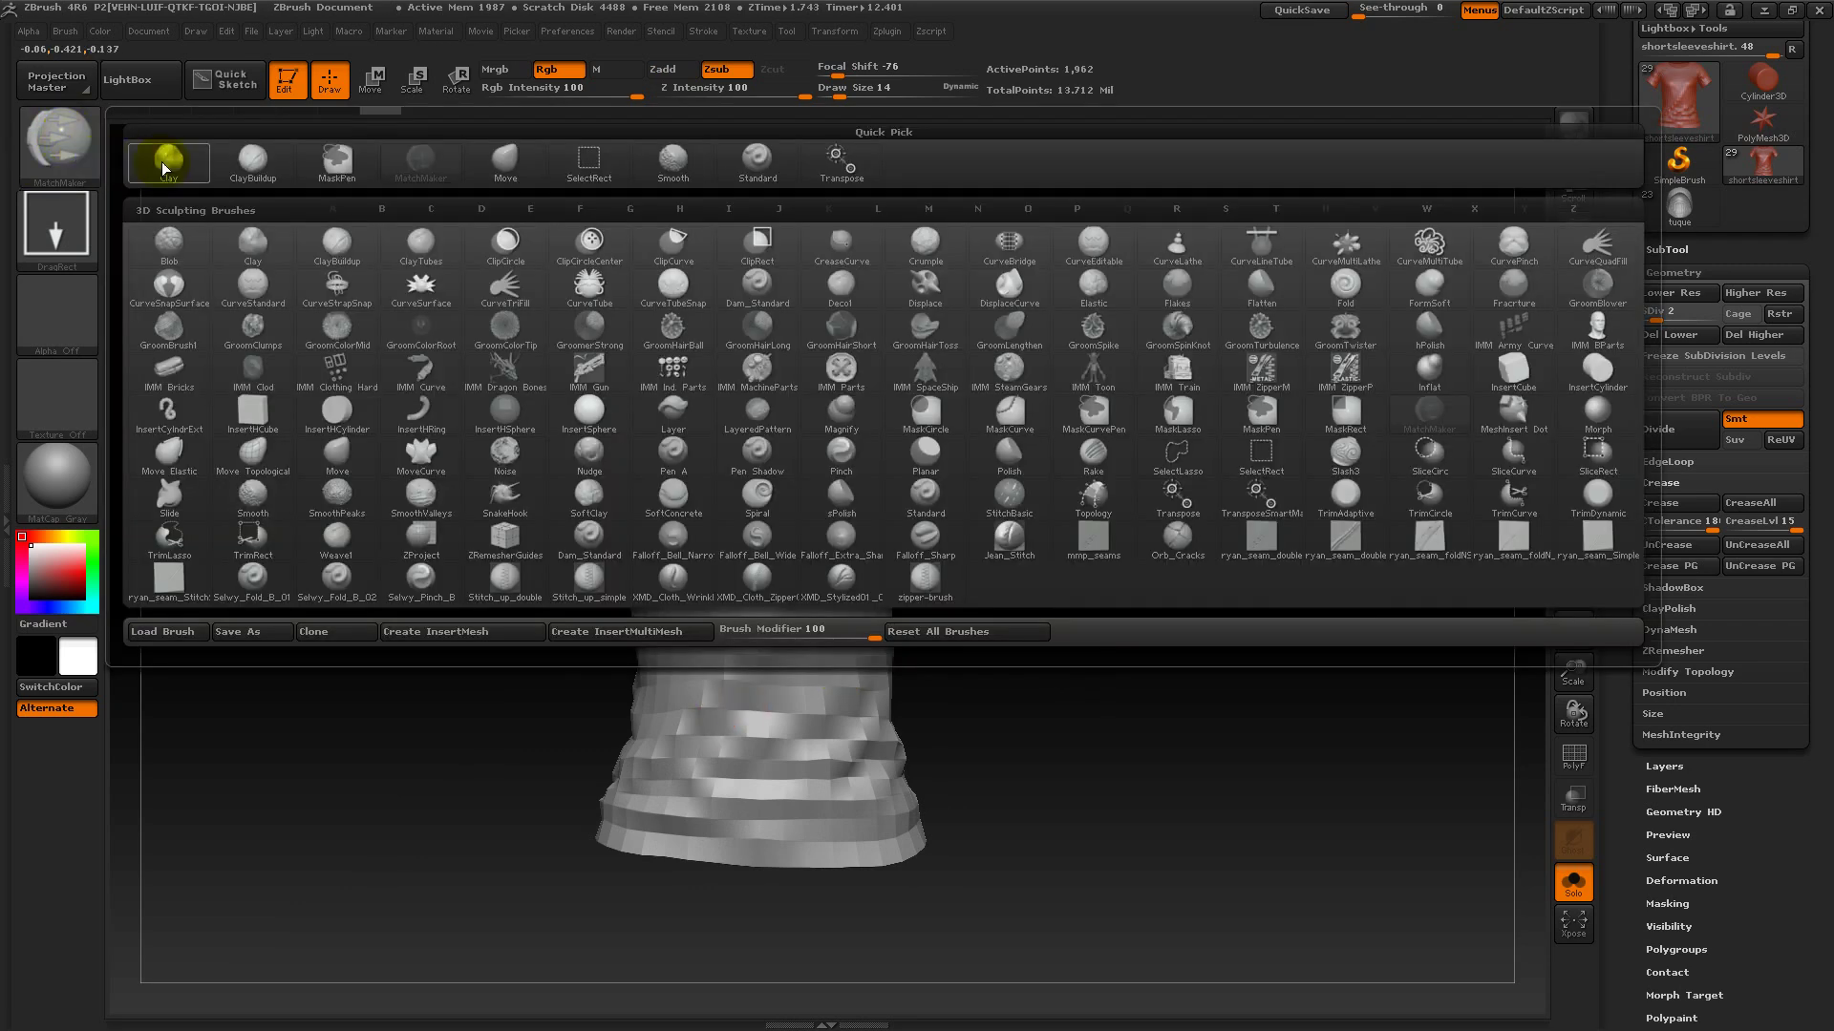
pyautogui.click(258, 159)
pyautogui.click(70, 306)
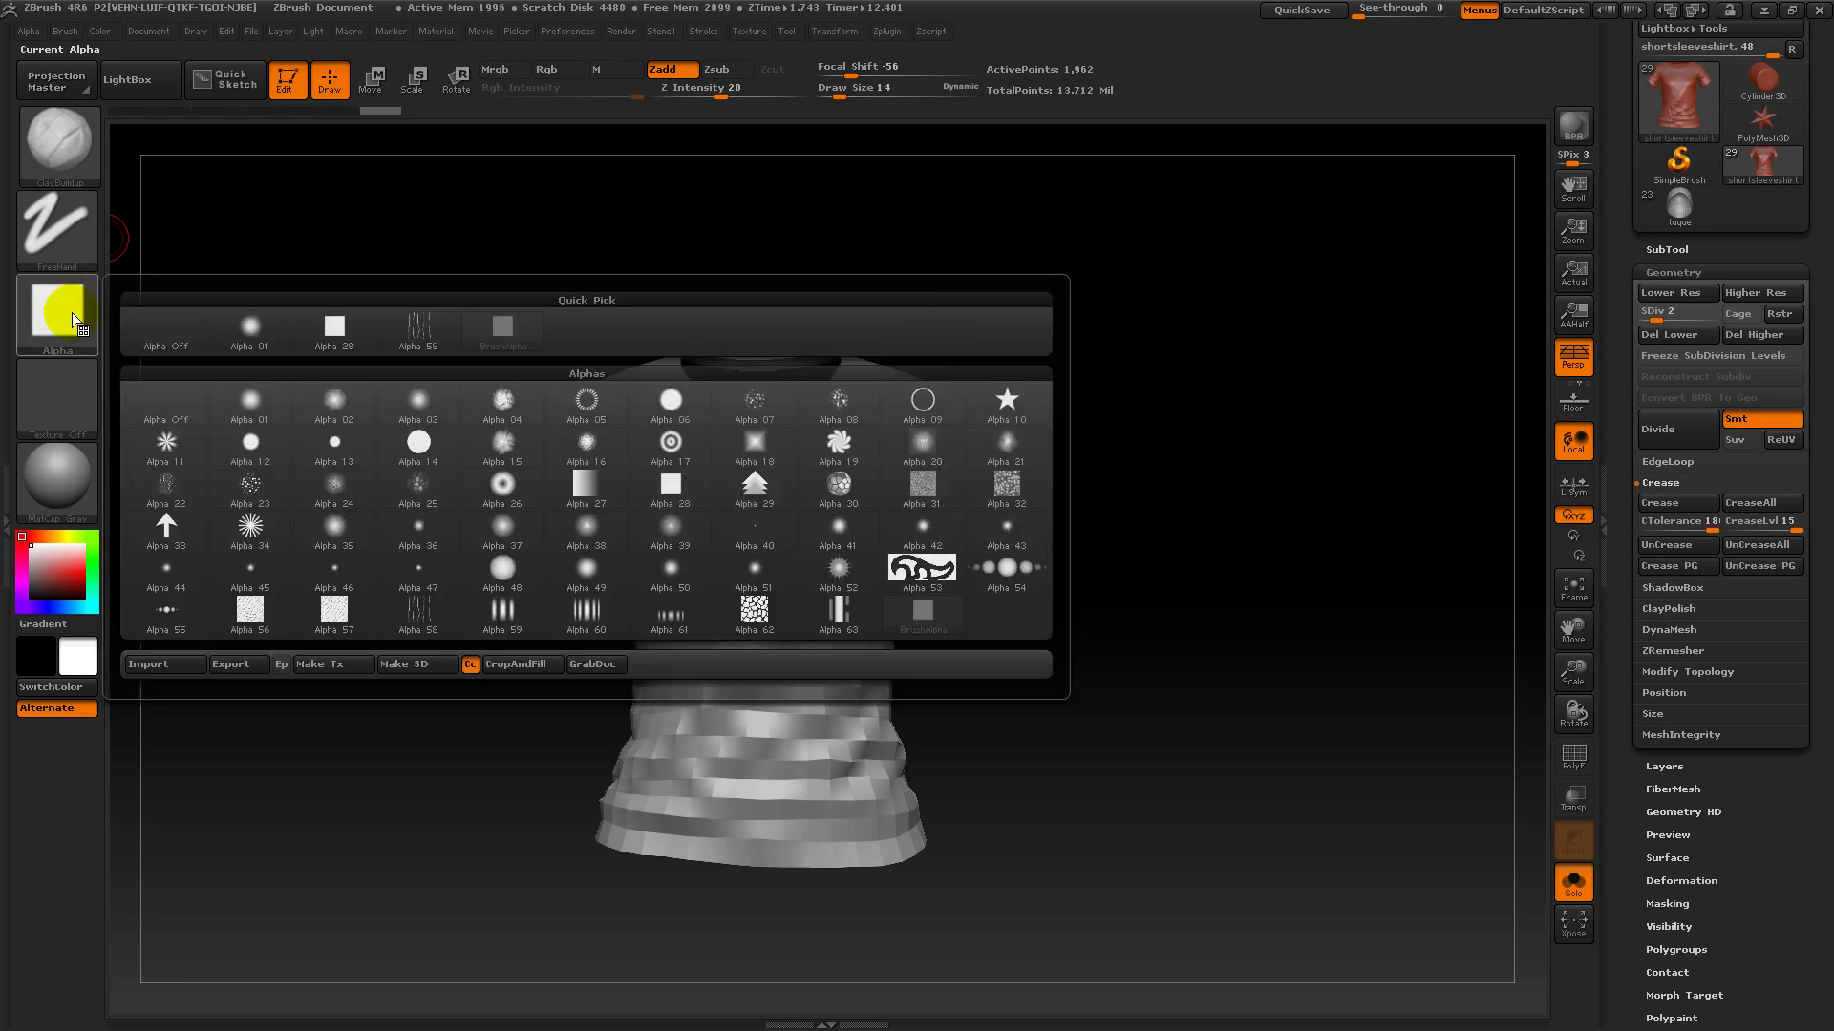
pyautogui.click(670, 401)
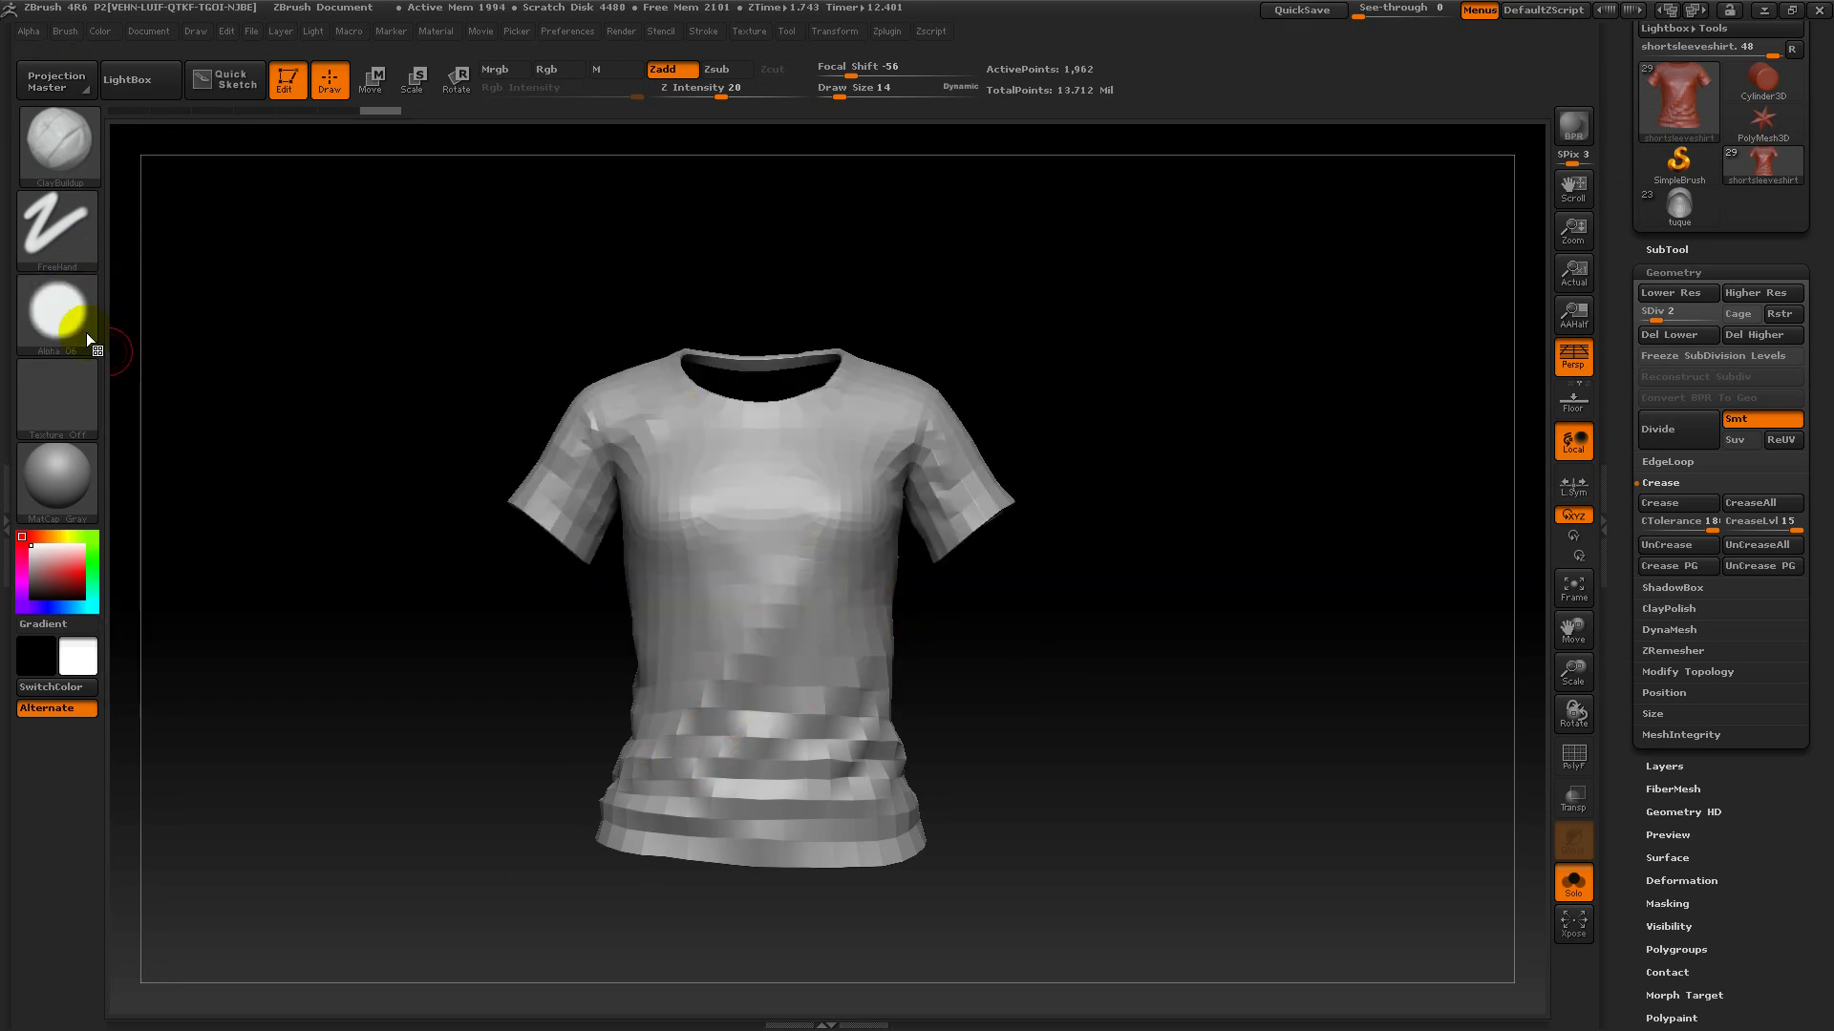
pyautogui.moveTo(61, 312)
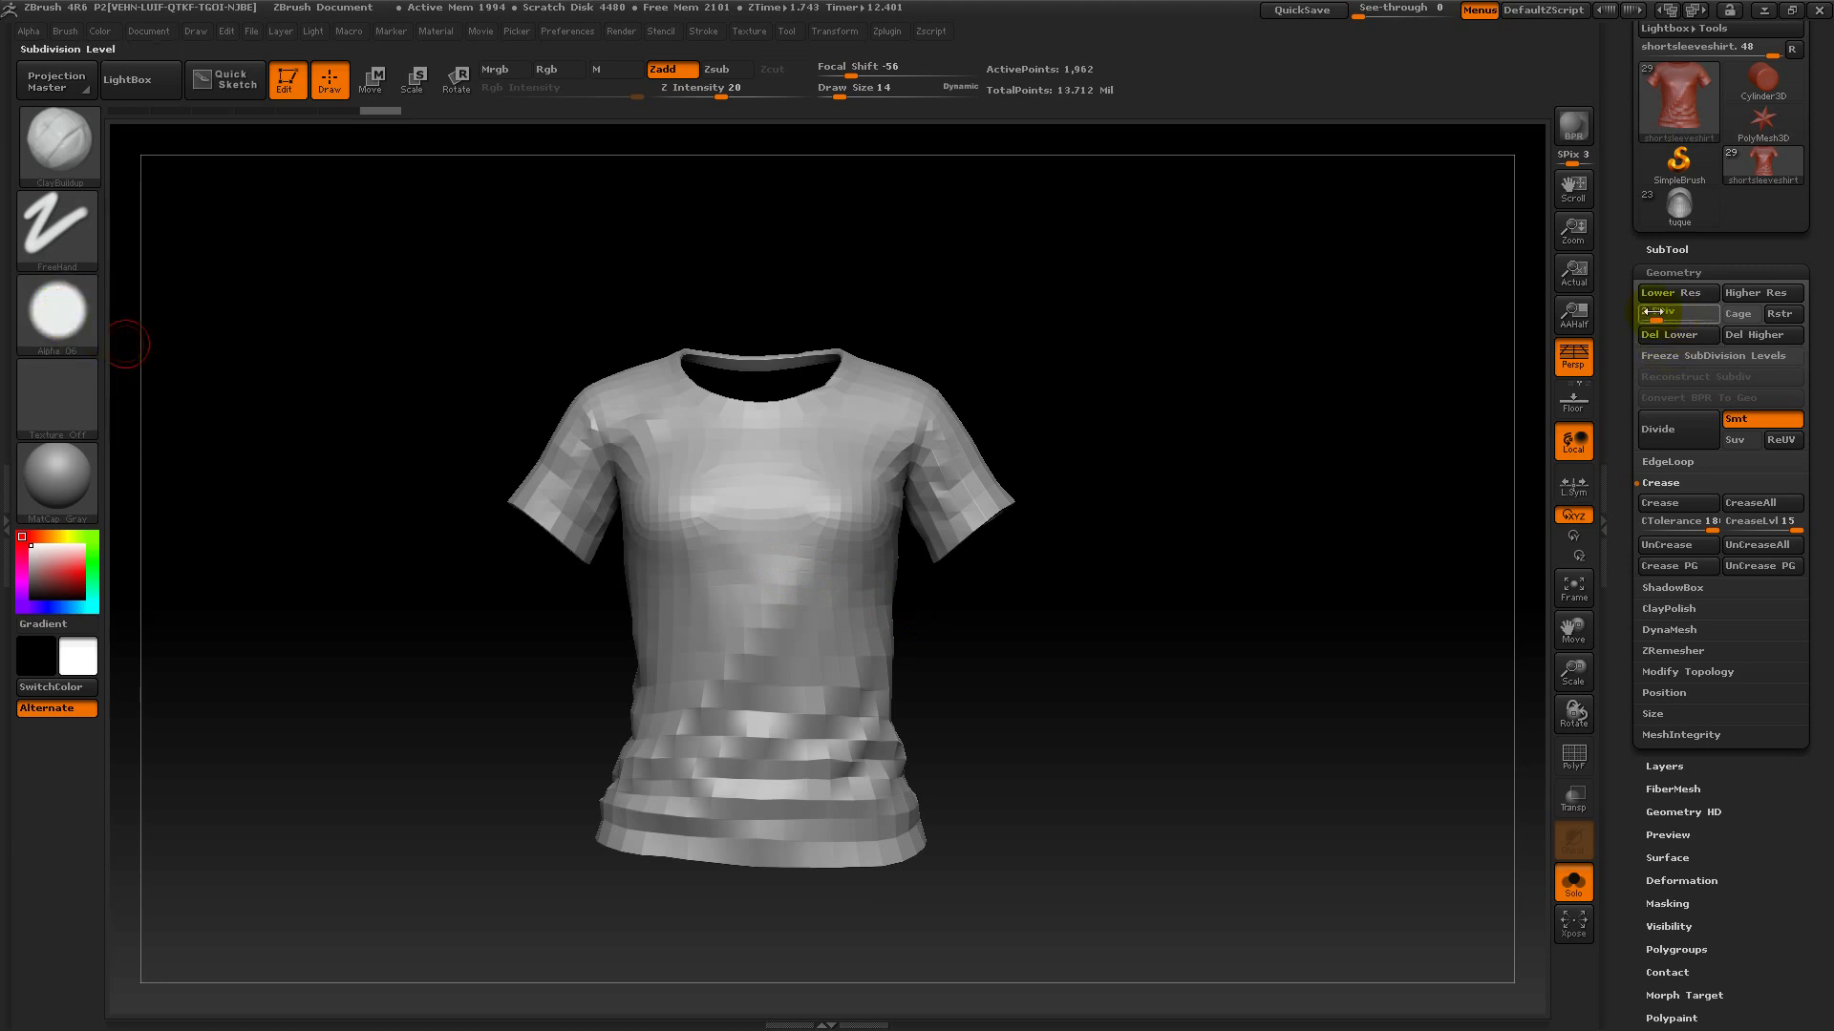
pyautogui.moveTo(1661, 310); pyautogui.dragTo(1668, 309)
pyautogui.moveTo(1531, 296); pyautogui.dragTo(1257, 283)
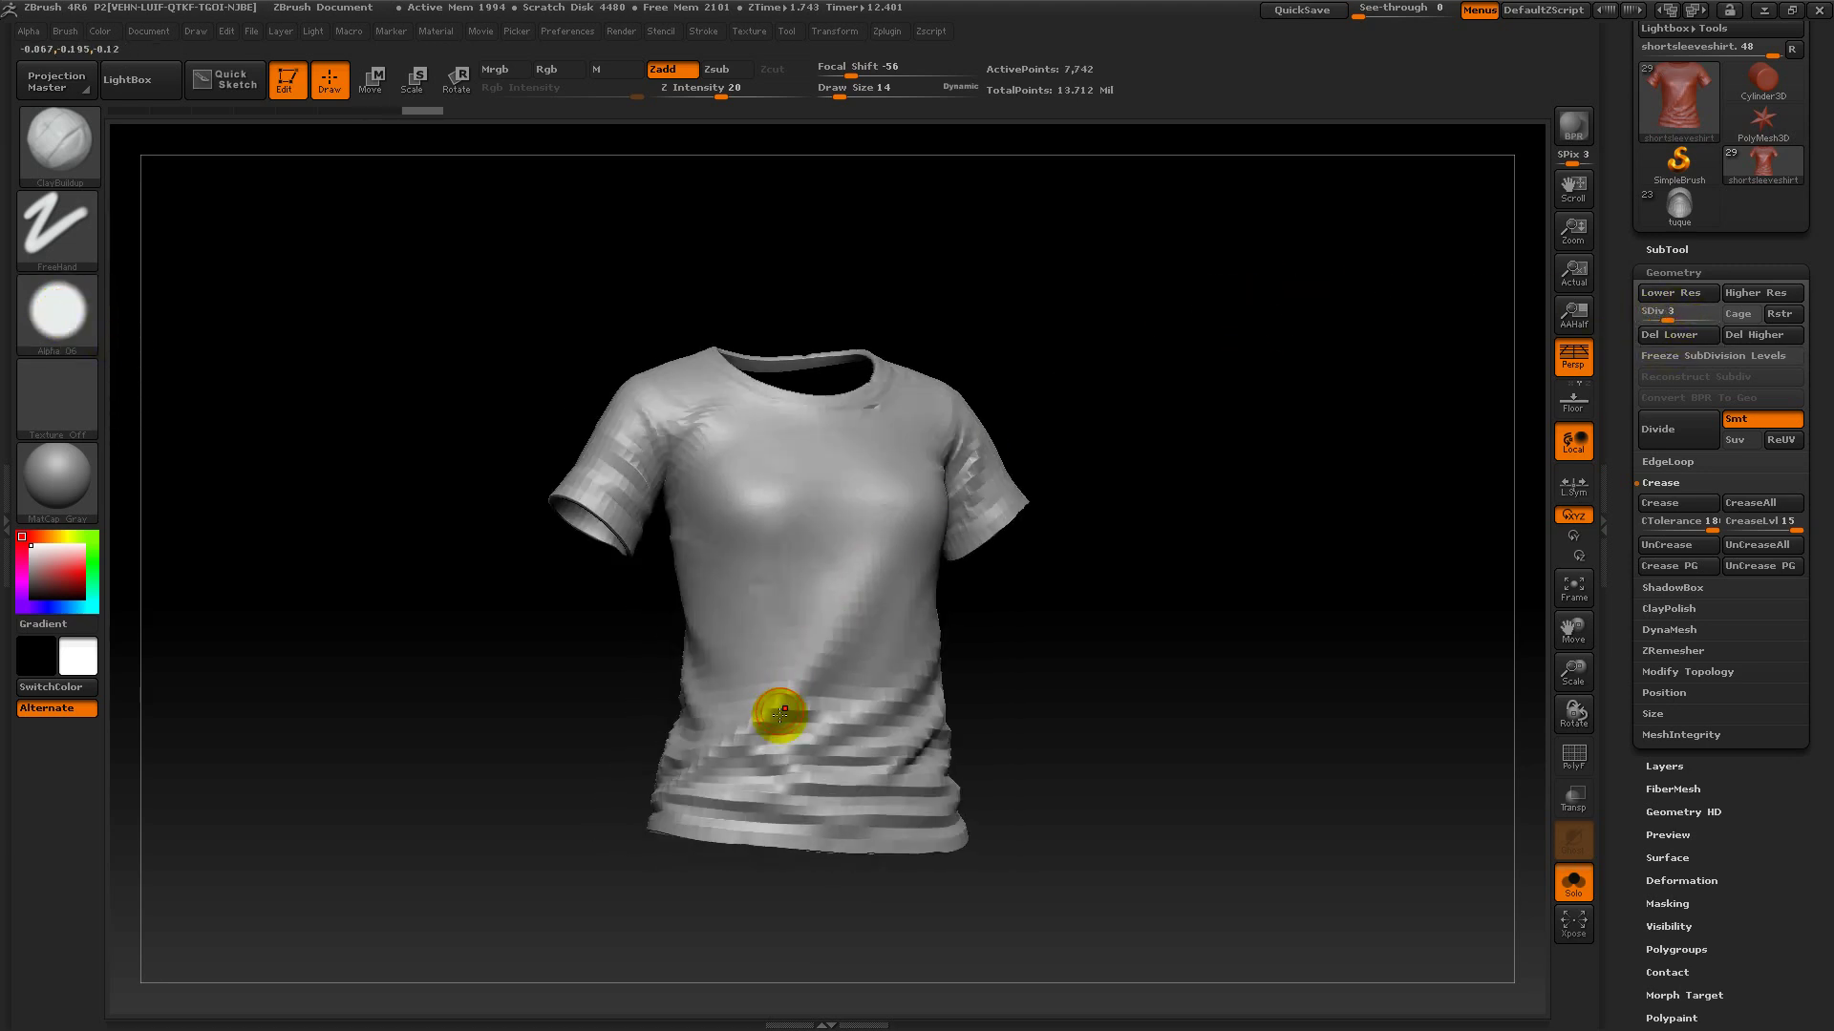
# - Inspect the shirt's waist folds at subdivision level 3 from the front and back
pyautogui.moveTo(1105, 634)
pyautogui.mouseDown()
pyautogui.moveTo(761, 741)
pyautogui.moveTo(690, 808)
pyautogui.mouseUp()
pyautogui.moveTo(945, 692); pyautogui.dragTo(1022, 692)
pyautogui.moveTo(708, 786); pyautogui.dragTo(993, 755)
pyautogui.moveTo(667, 777); pyautogui.dragTo(716, 786)
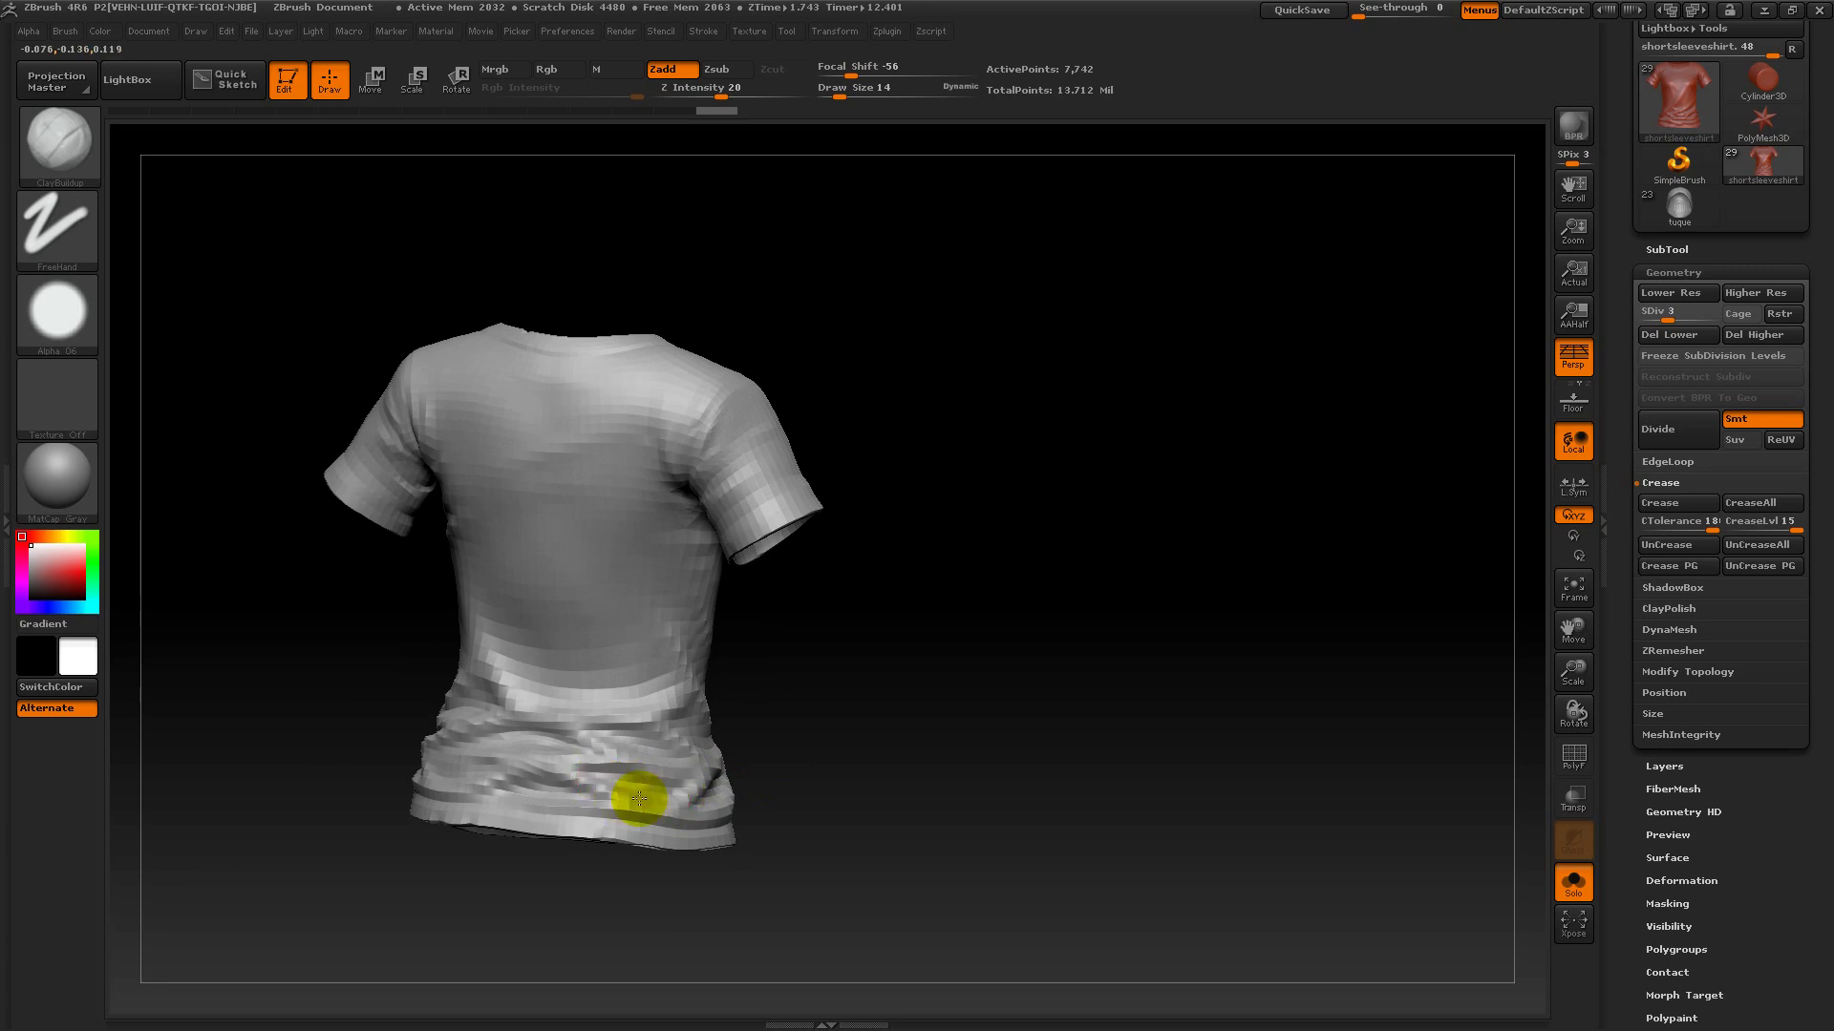
pyautogui.moveTo(848, 707)
pyautogui.mouseDown()
pyautogui.moveTo(831, 782)
pyautogui.moveTo(811, 671)
pyautogui.moveTo(841, 691)
pyautogui.mouseUp()
pyautogui.keyDown('shift'); pyautogui.moveTo(1096, 616); pyautogui.dragTo(1088, 655); pyautogui.keyUp('shift')
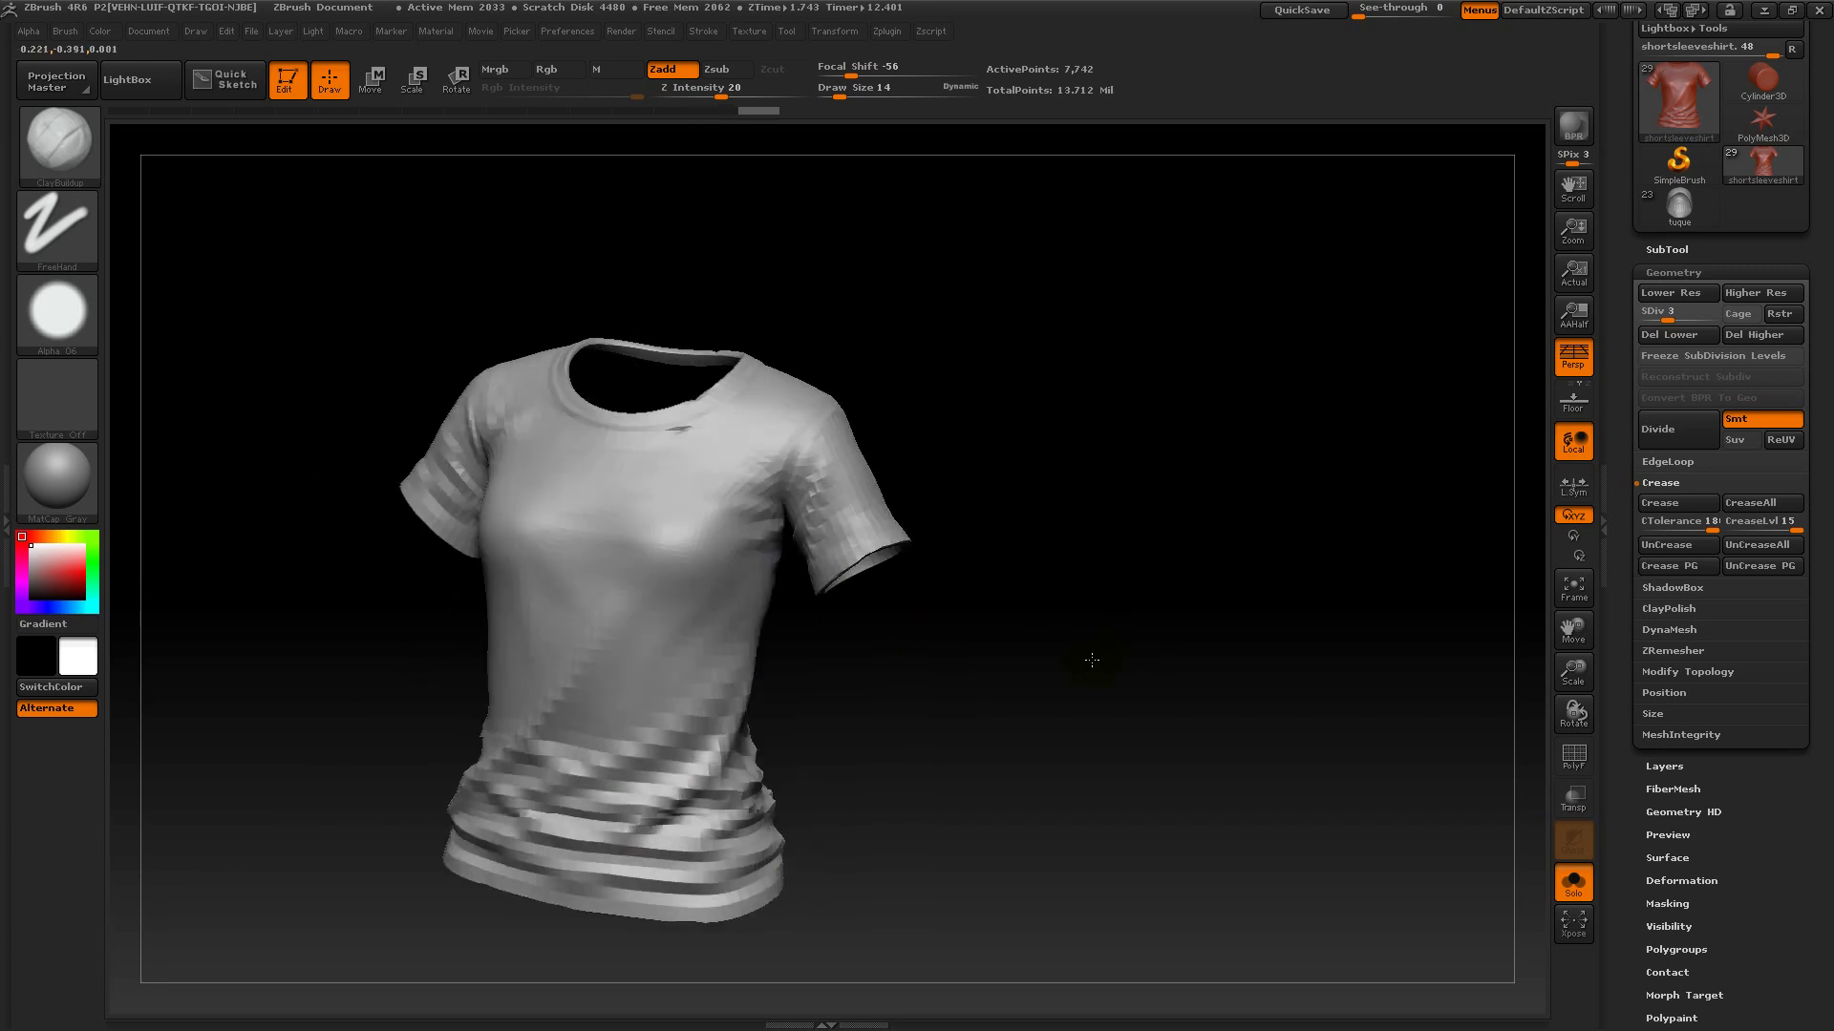
pyautogui.moveTo(865, 759); pyautogui.dragTo(656, 496)
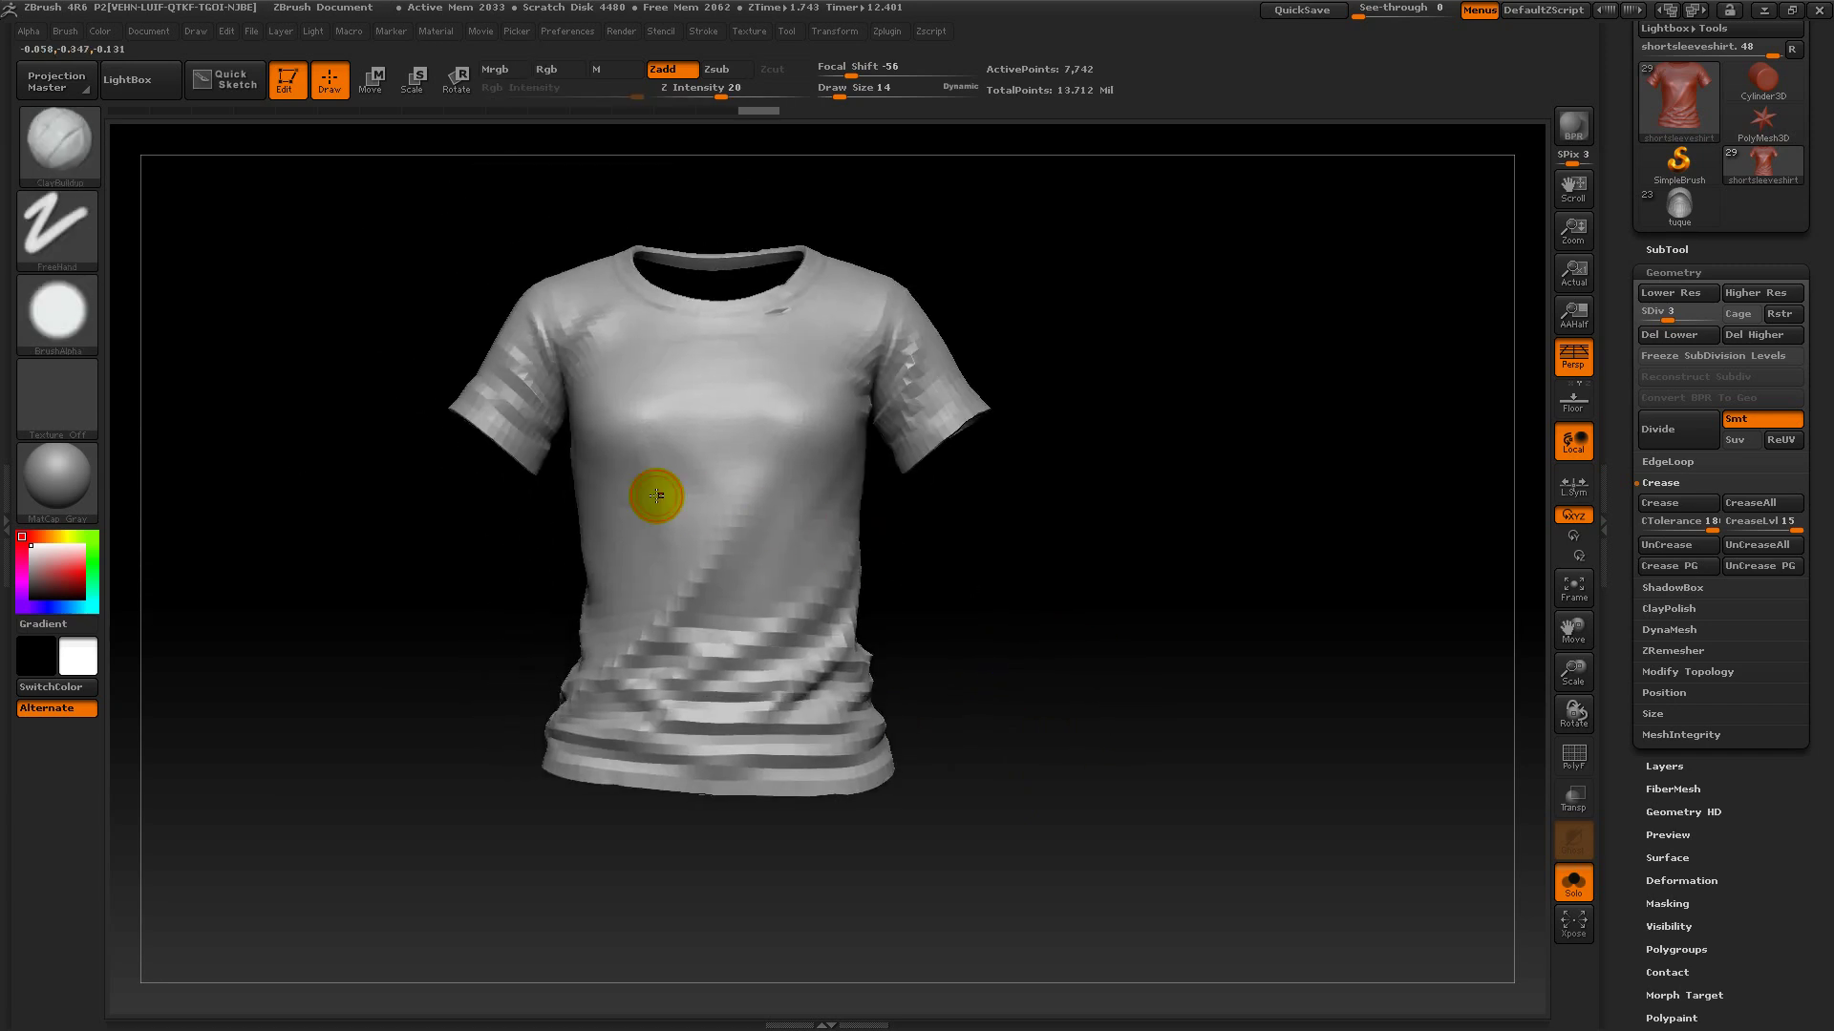
# - Choose the Selwy_Pinch_B brush and pinch the folds along the shirt's lower front at subdivision level 3
pyautogui.click(42, 141)
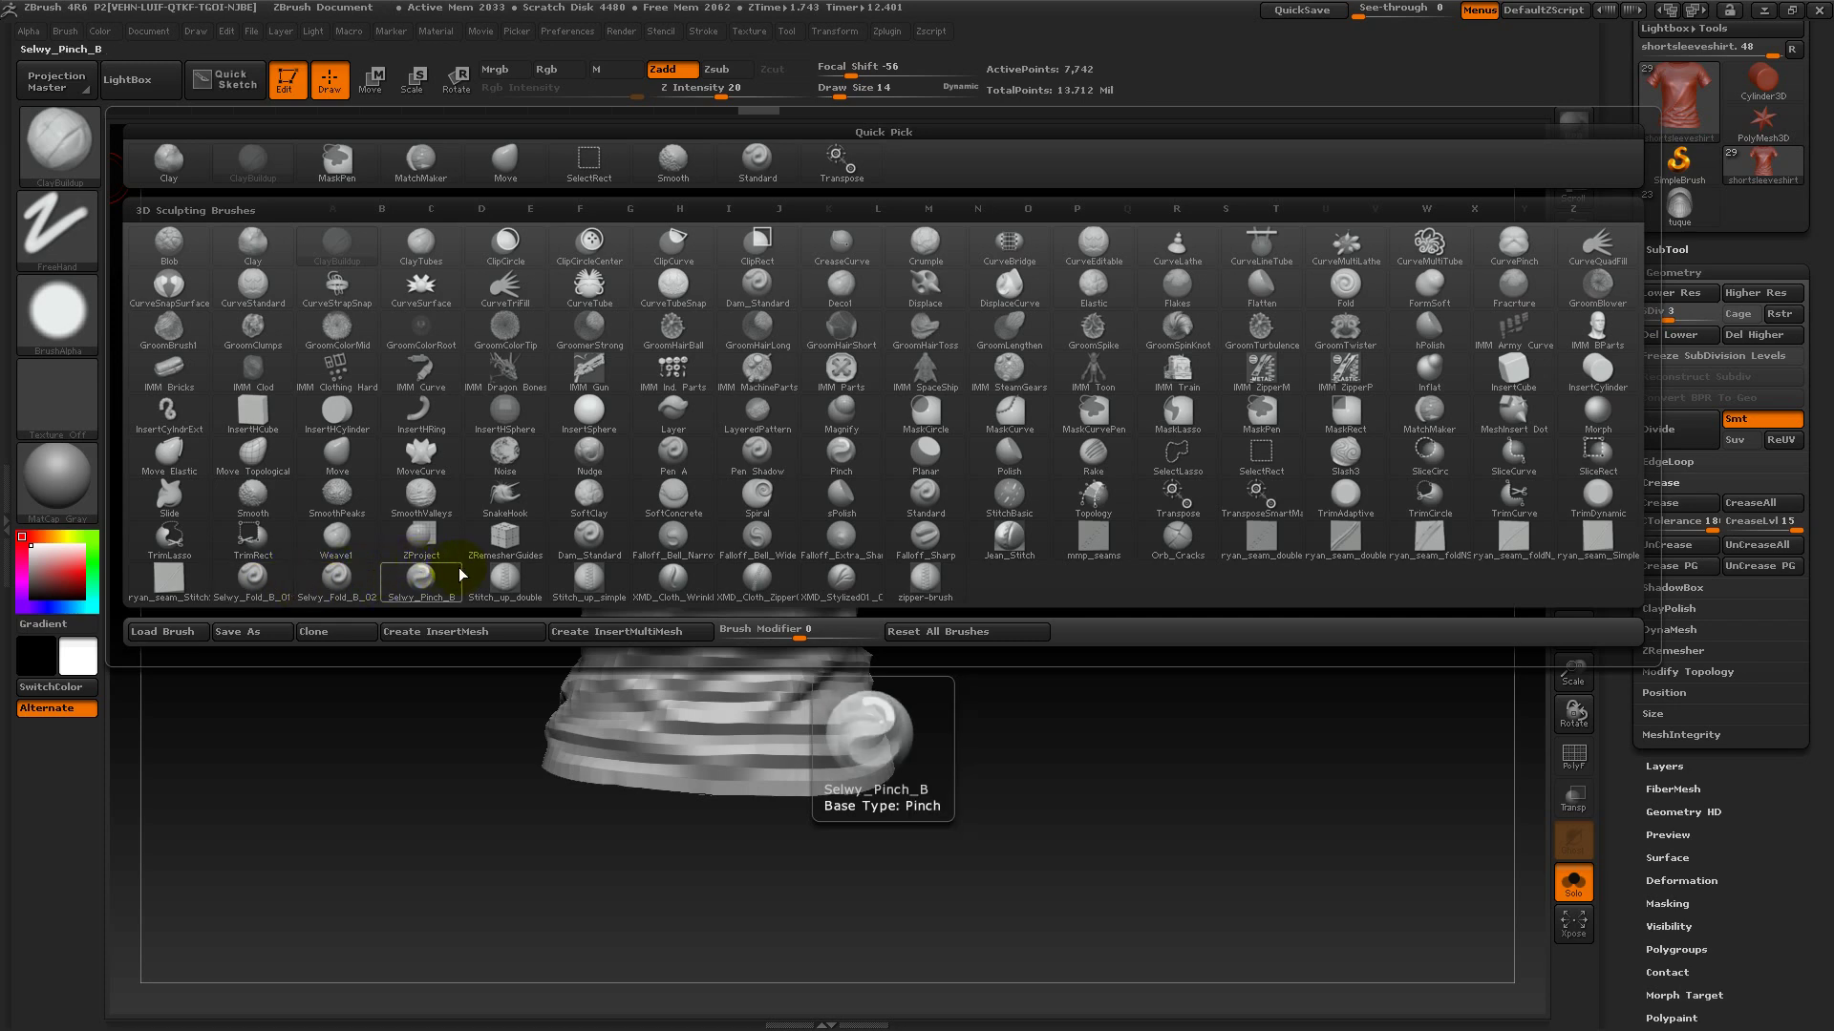
pyautogui.click(422, 590)
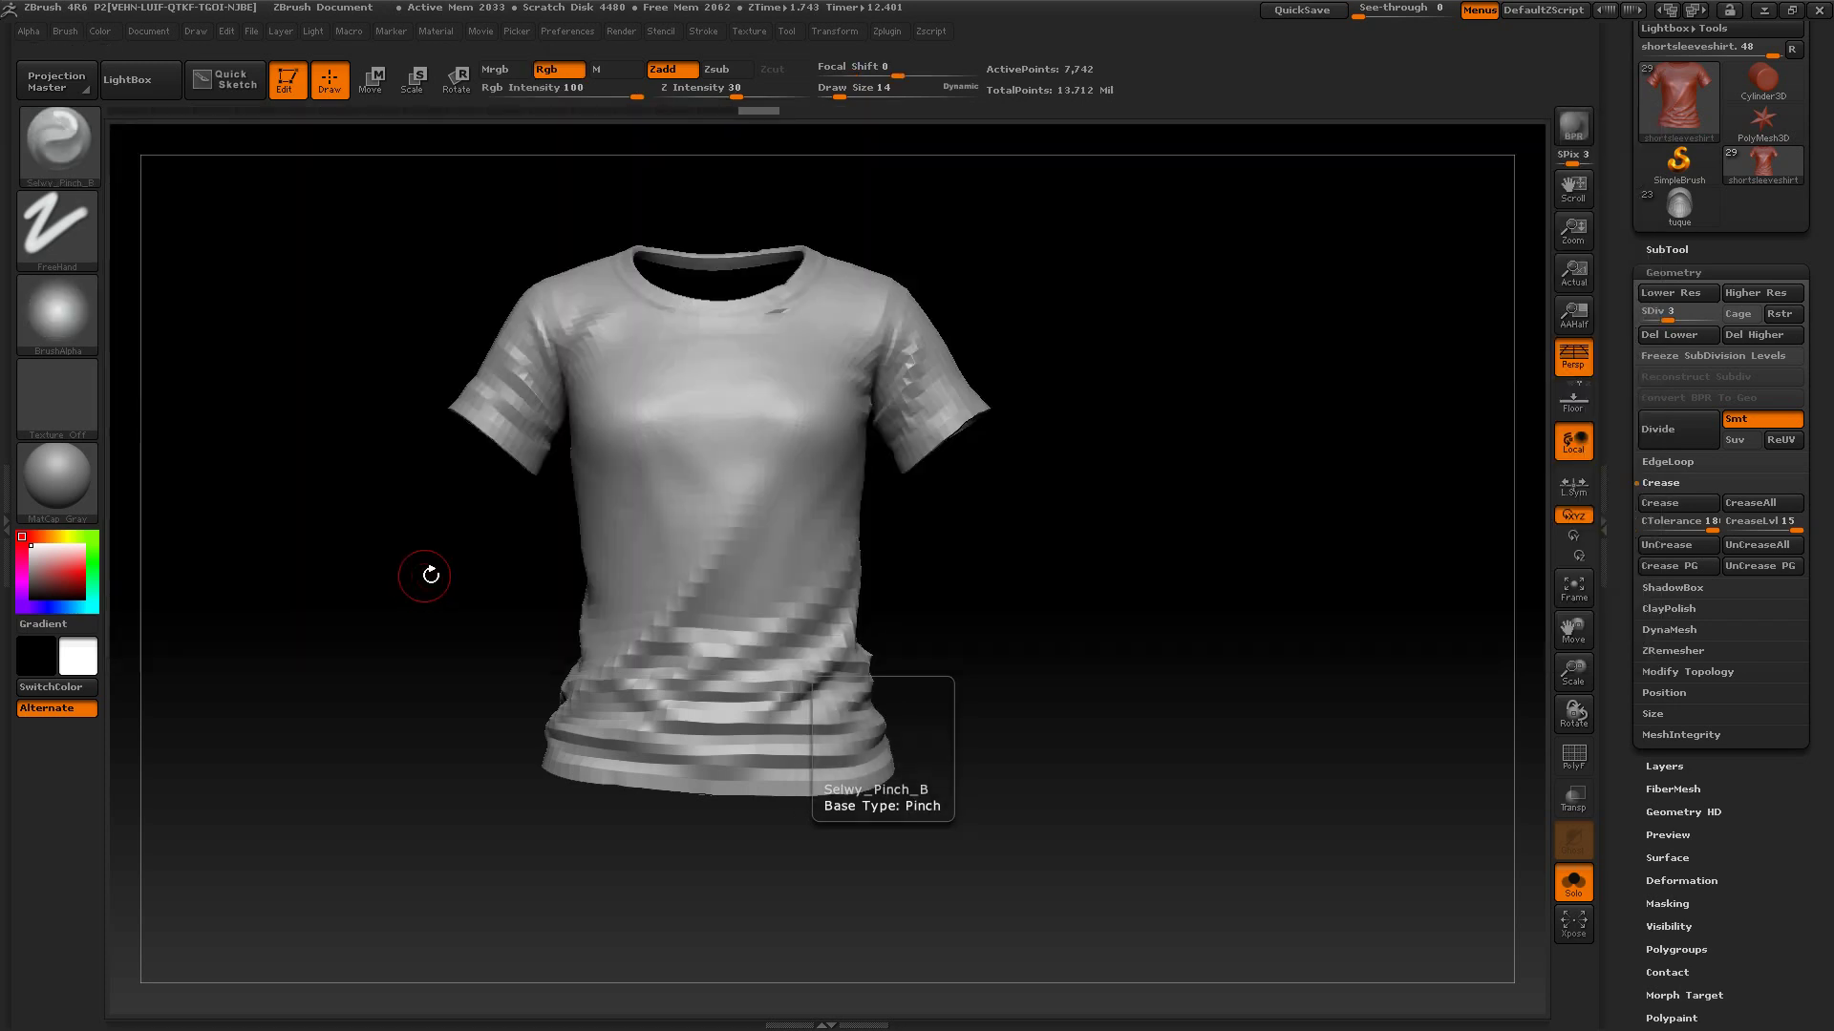
pyautogui.moveTo(1009, 630); pyautogui.dragTo(956, 662)
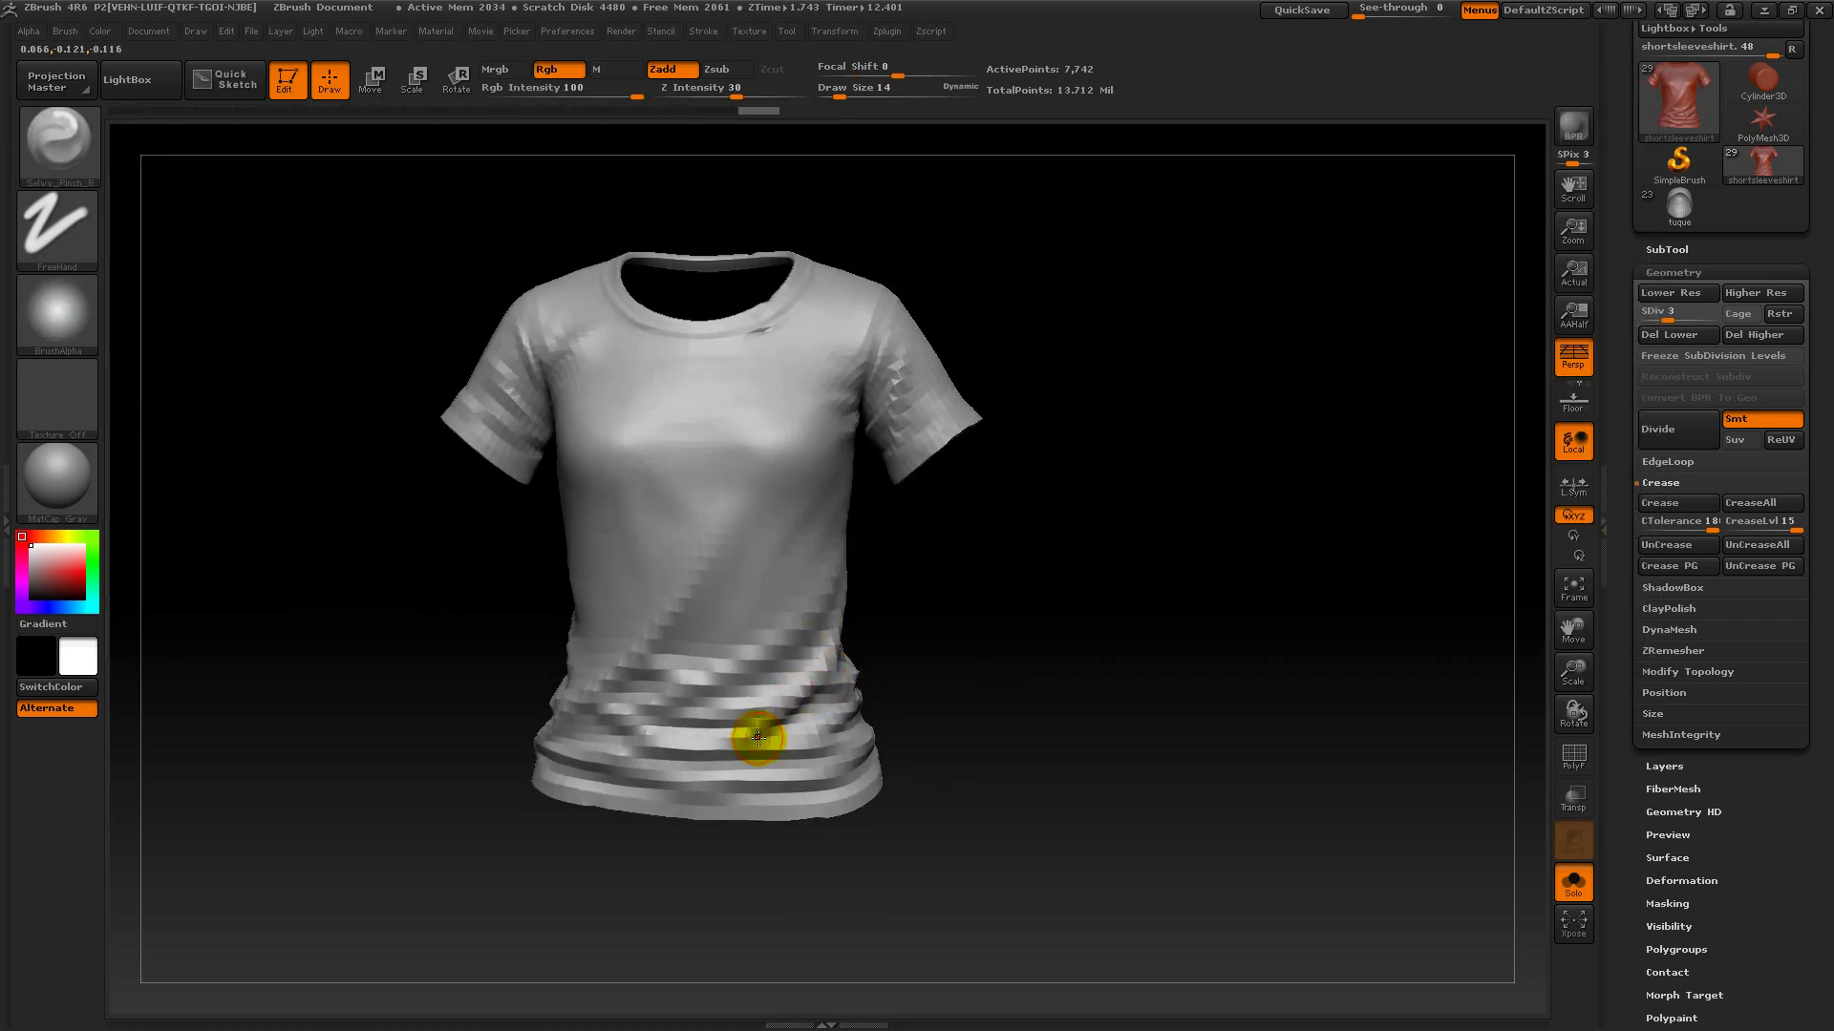
pyautogui.moveTo(758, 738); pyautogui.dragTo(835, 655)
pyautogui.moveTo(1099, 611); pyautogui.dragTo(974, 649)
pyautogui.moveTo(879, 674); pyautogui.dragTo(776, 714)
pyautogui.moveTo(1023, 634); pyautogui.dragTo(1147, 596)
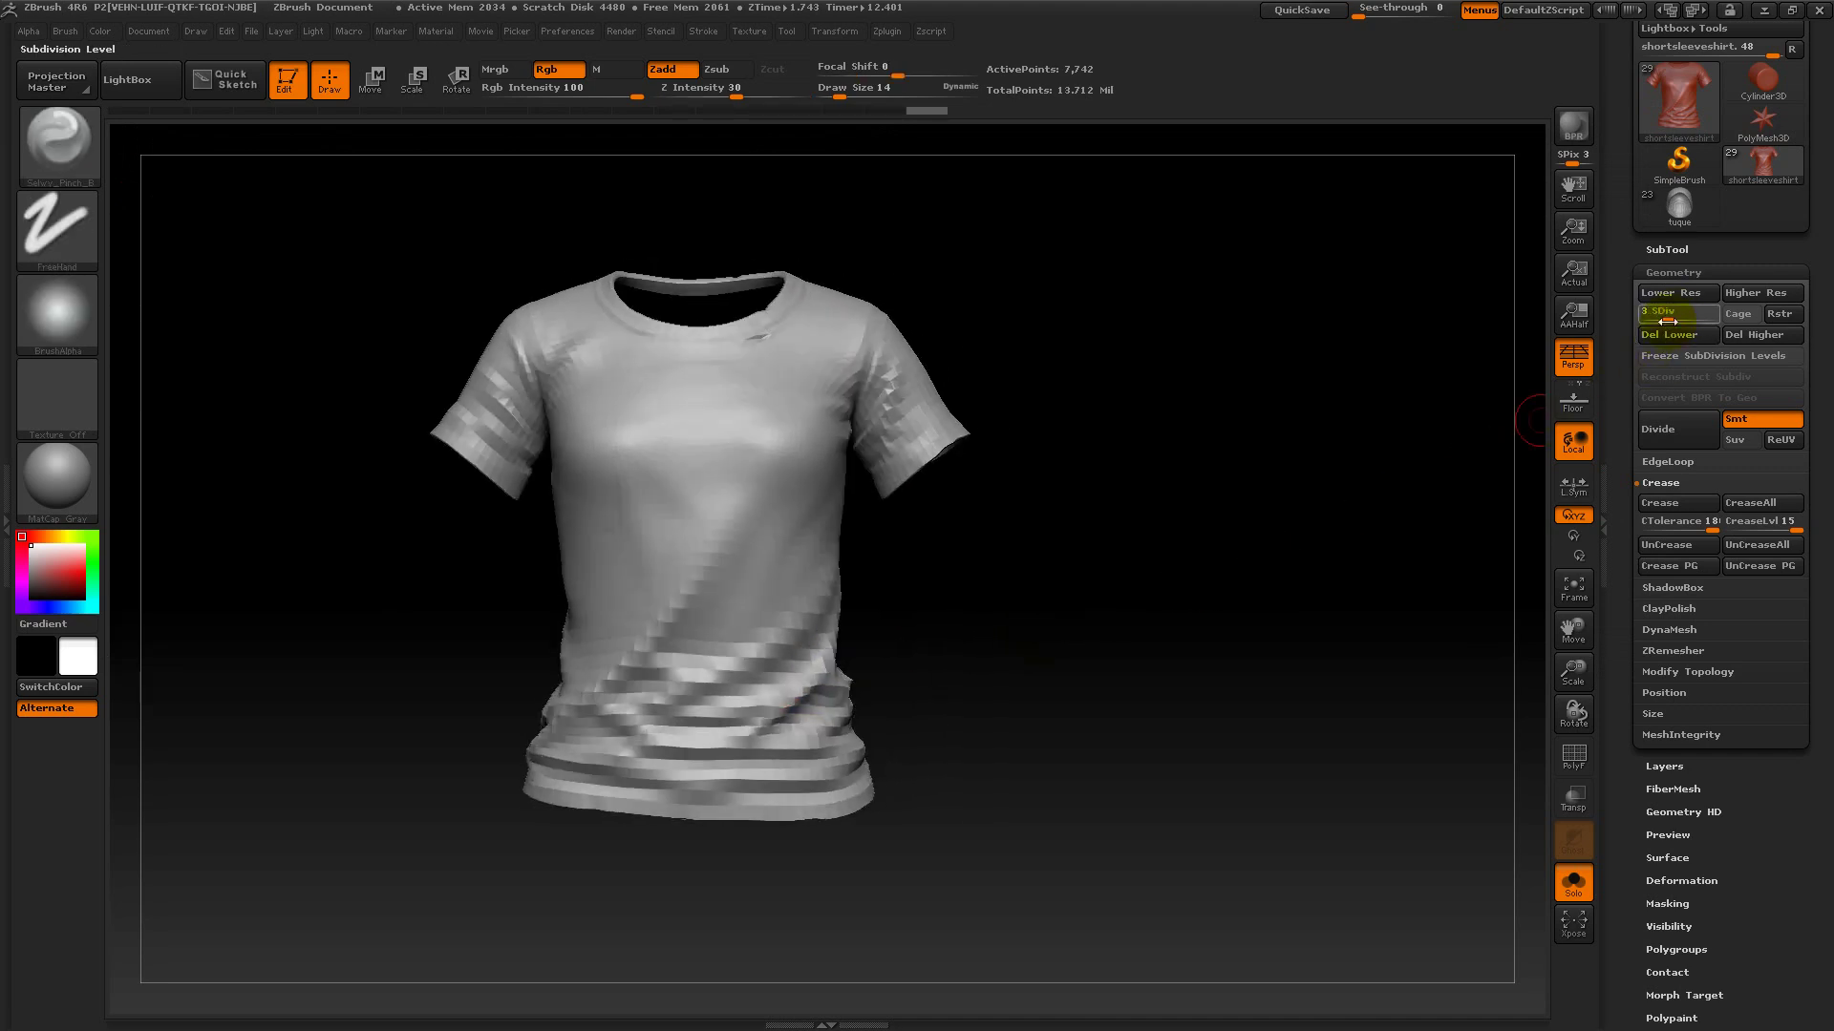
# - Raise the shirt to subdivision level 4 and sharpen the folds near the waist with the pinch brush
pyautogui.moveTo(819, 682); pyautogui.dragTo(731, 750)
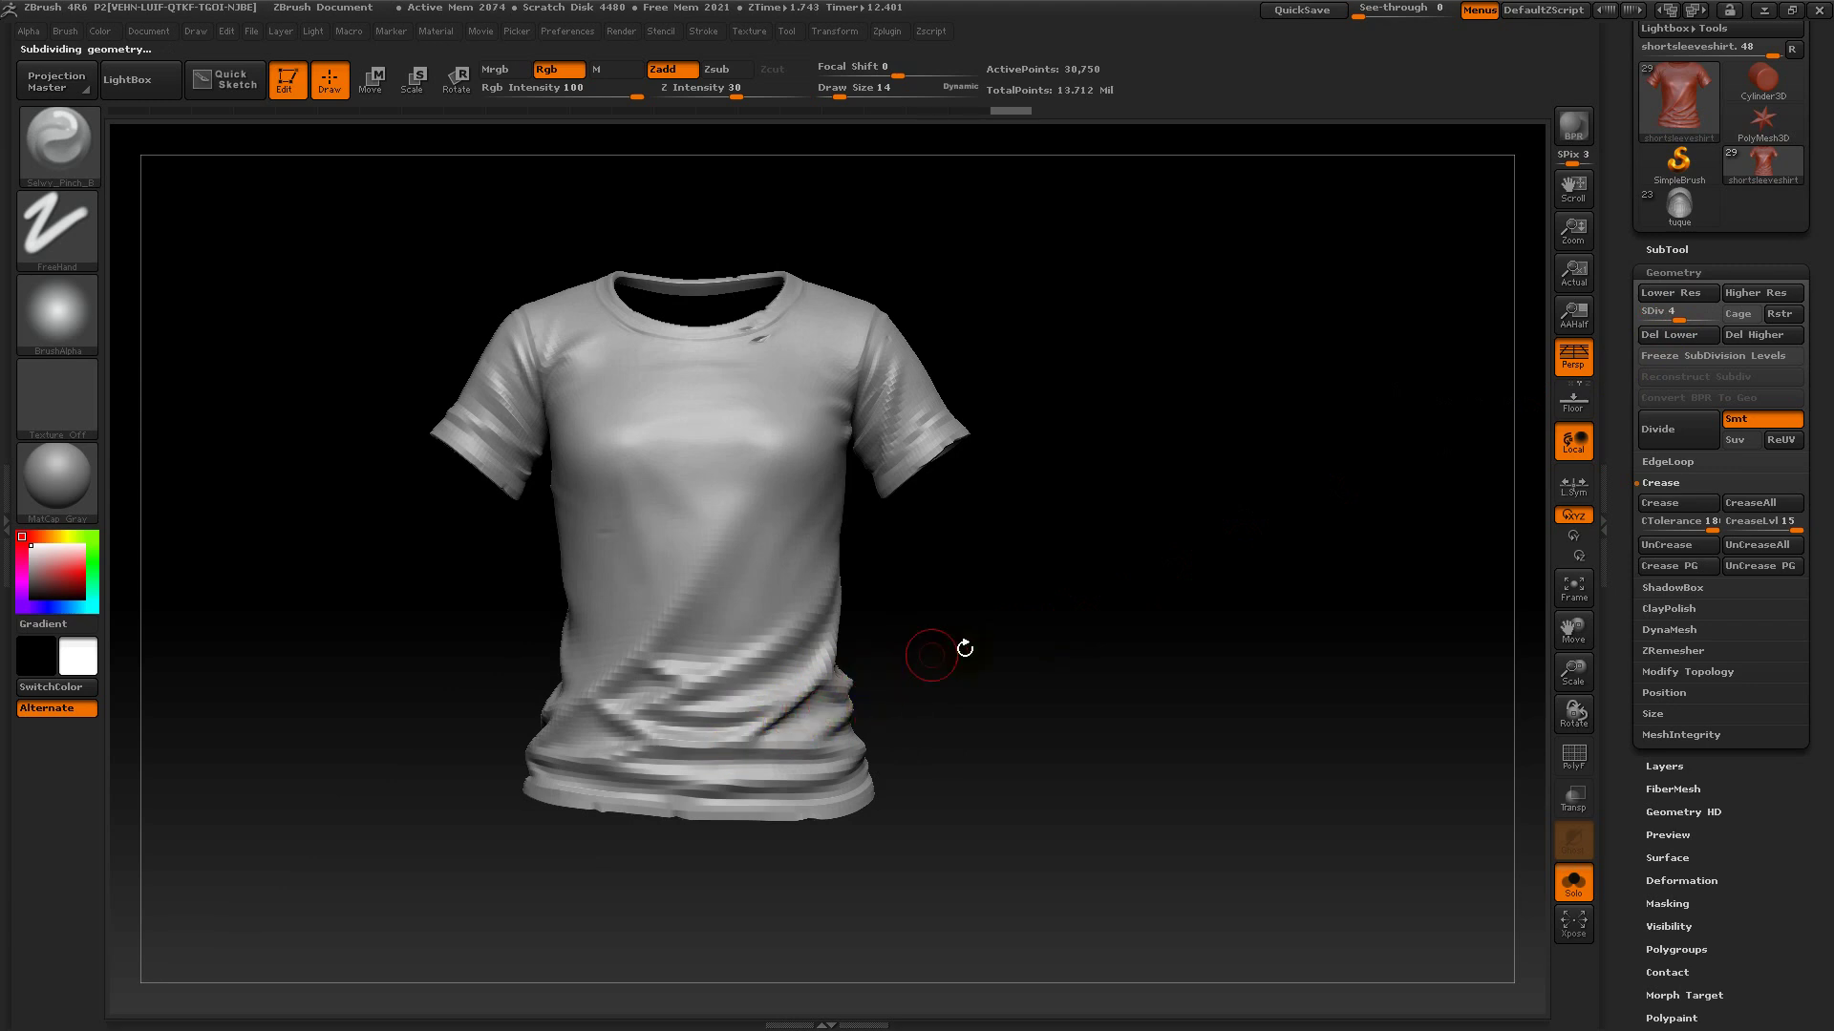
pyautogui.moveTo(1026, 626)
pyautogui.mouseDown()
pyautogui.moveTo(931, 653)
pyautogui.moveTo(1077, 603)
pyautogui.mouseUp()
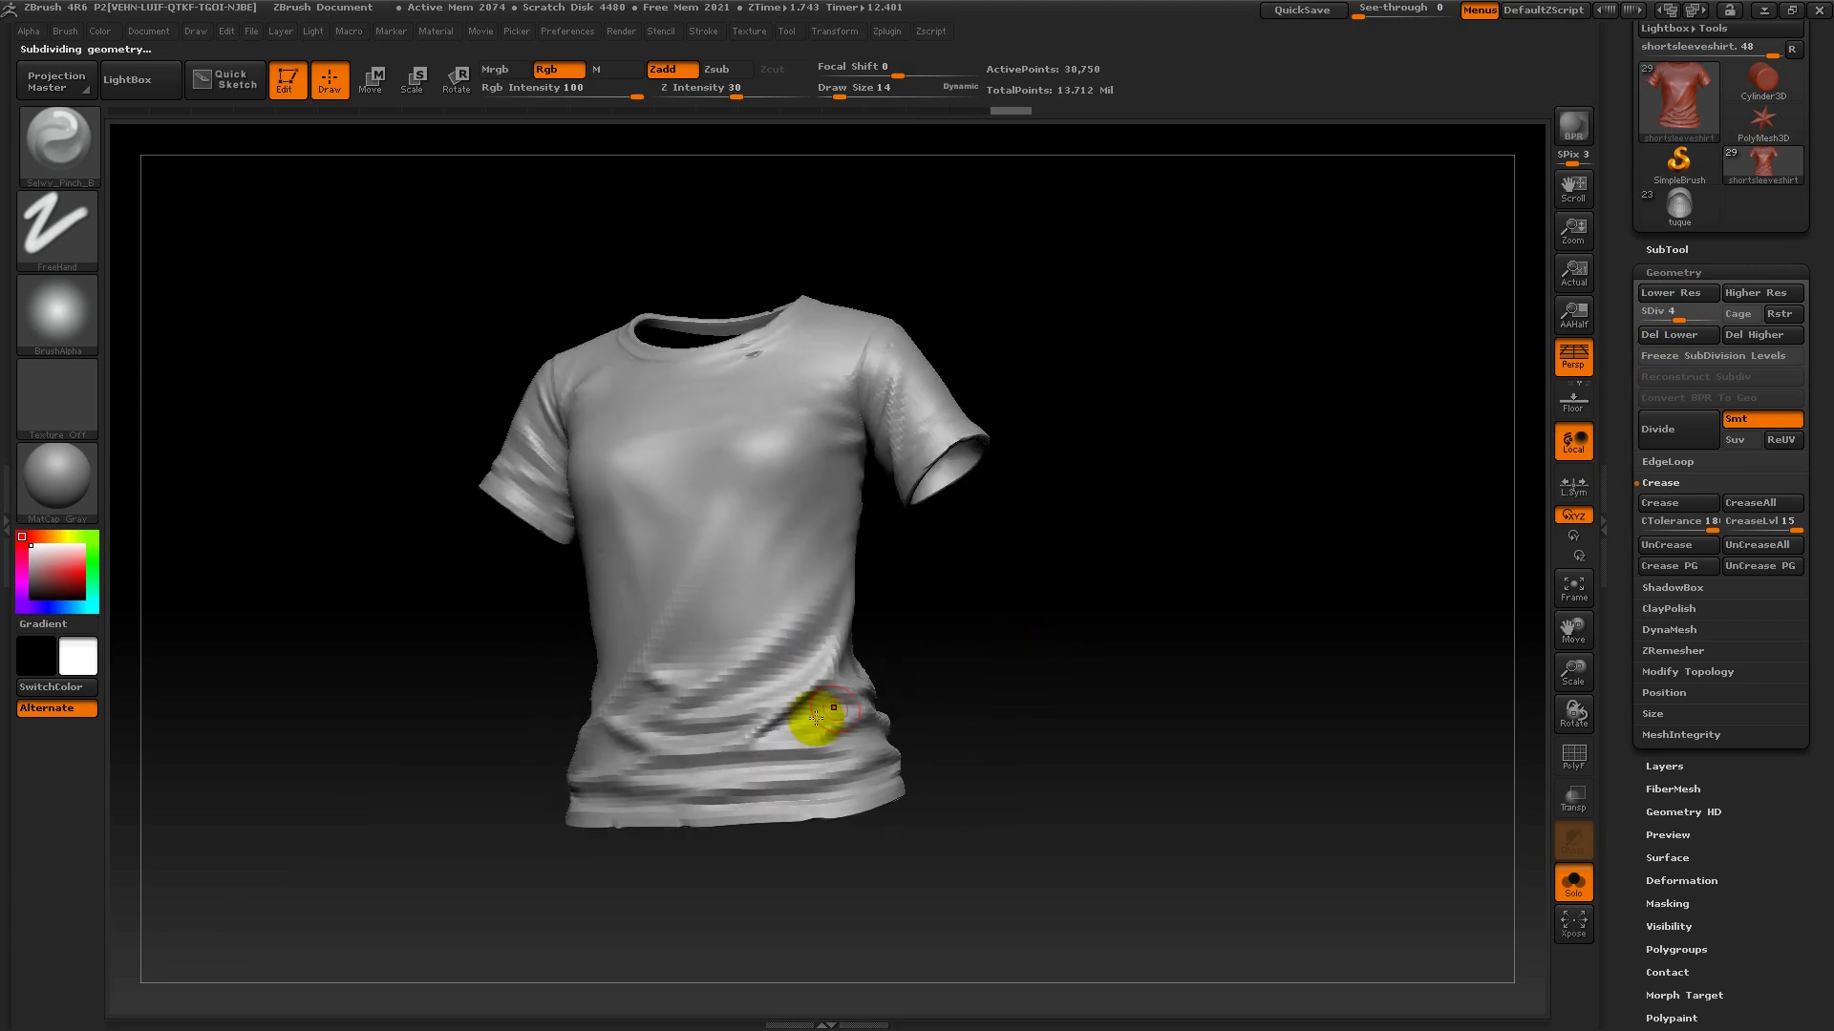
pyautogui.moveTo(785, 717); pyautogui.dragTo(864, 700)
pyautogui.moveTo(1041, 662)
pyautogui.mouseDown()
pyautogui.moveTo(958, 691)
pyautogui.moveTo(937, 724)
pyautogui.moveTo(1130, 710)
pyautogui.moveTo(1145, 733)
pyautogui.mouseUp()
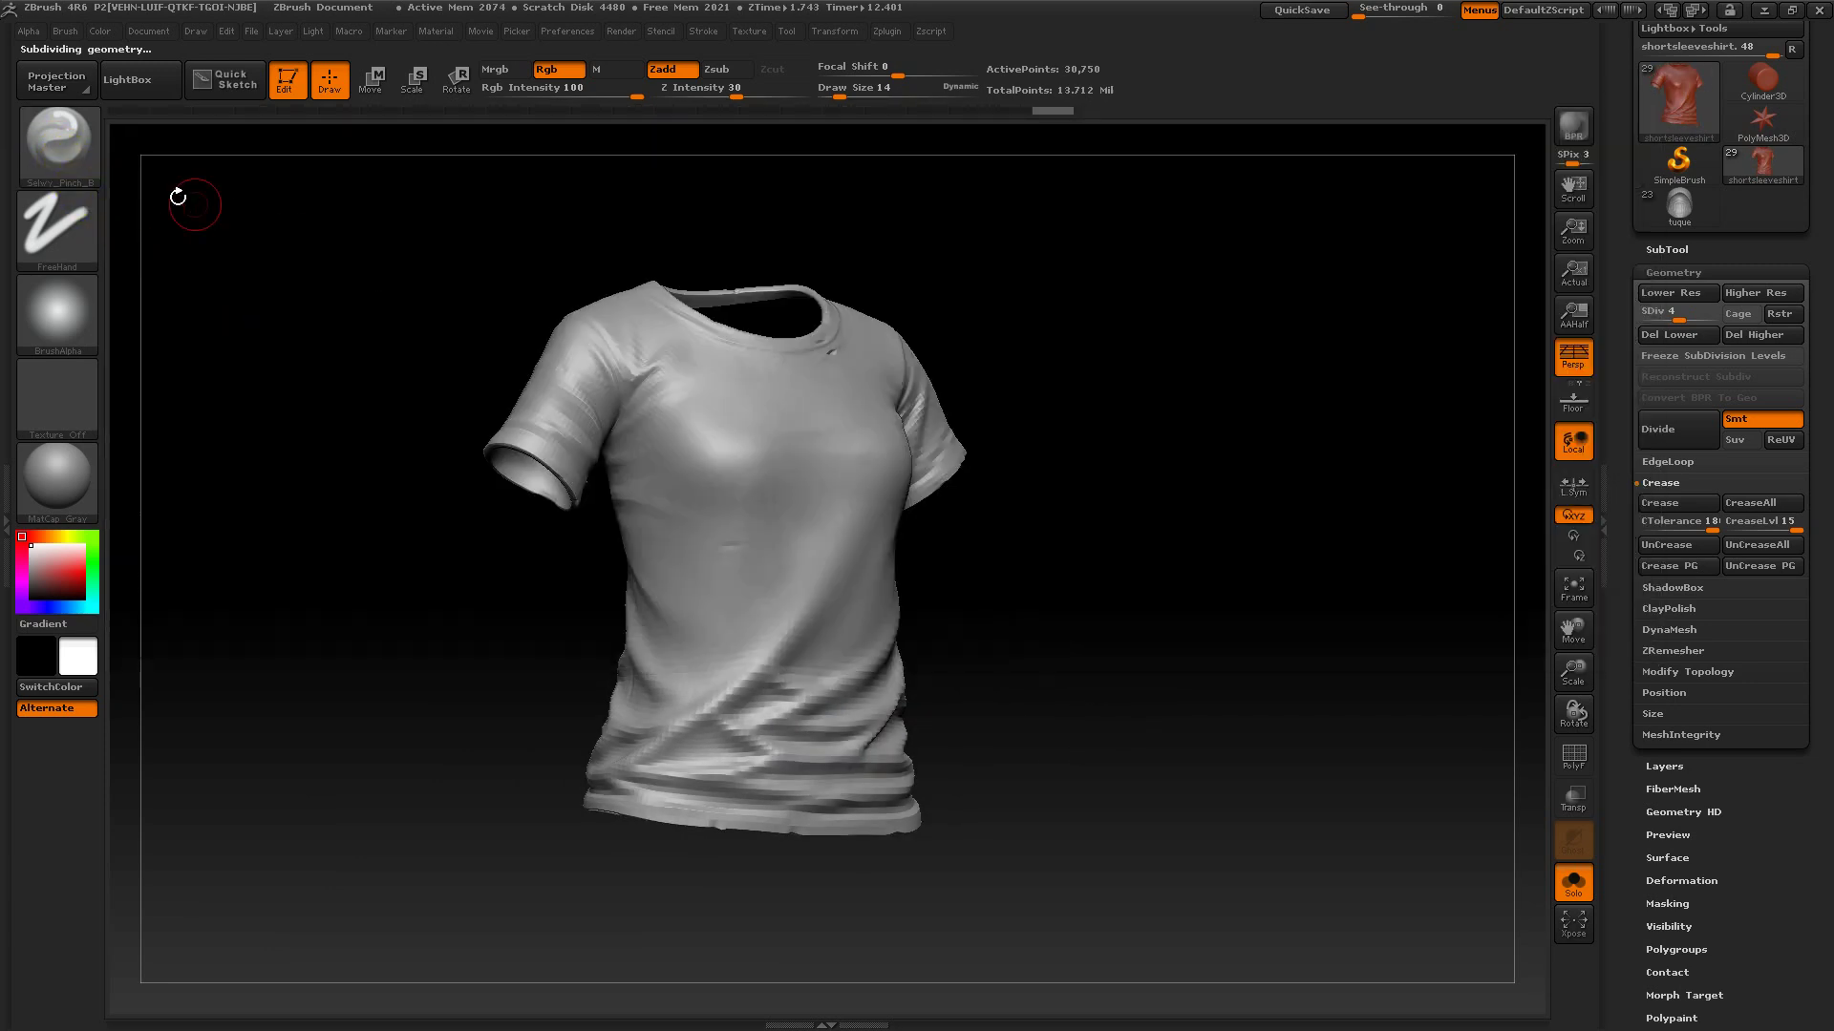
# - Choose the TrimDynamic brush and frame the shirt's front folds
pyautogui.click(71, 158)
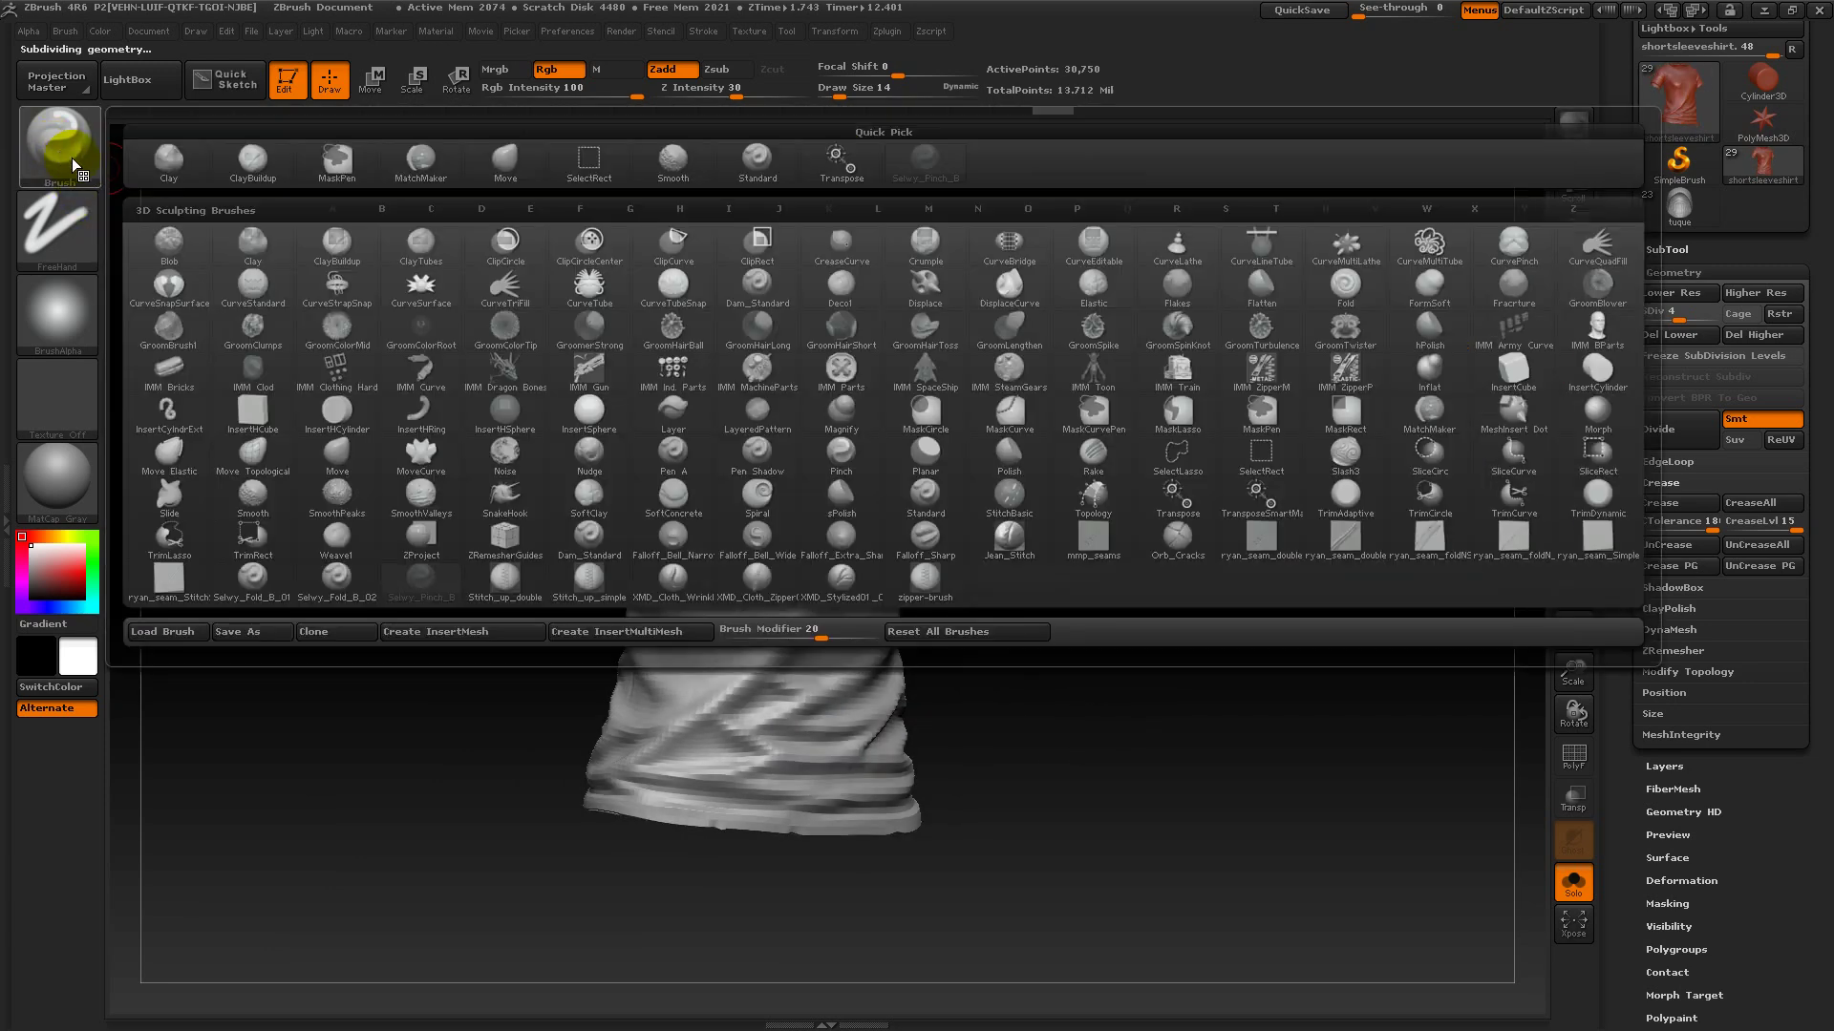
pyautogui.press('t')
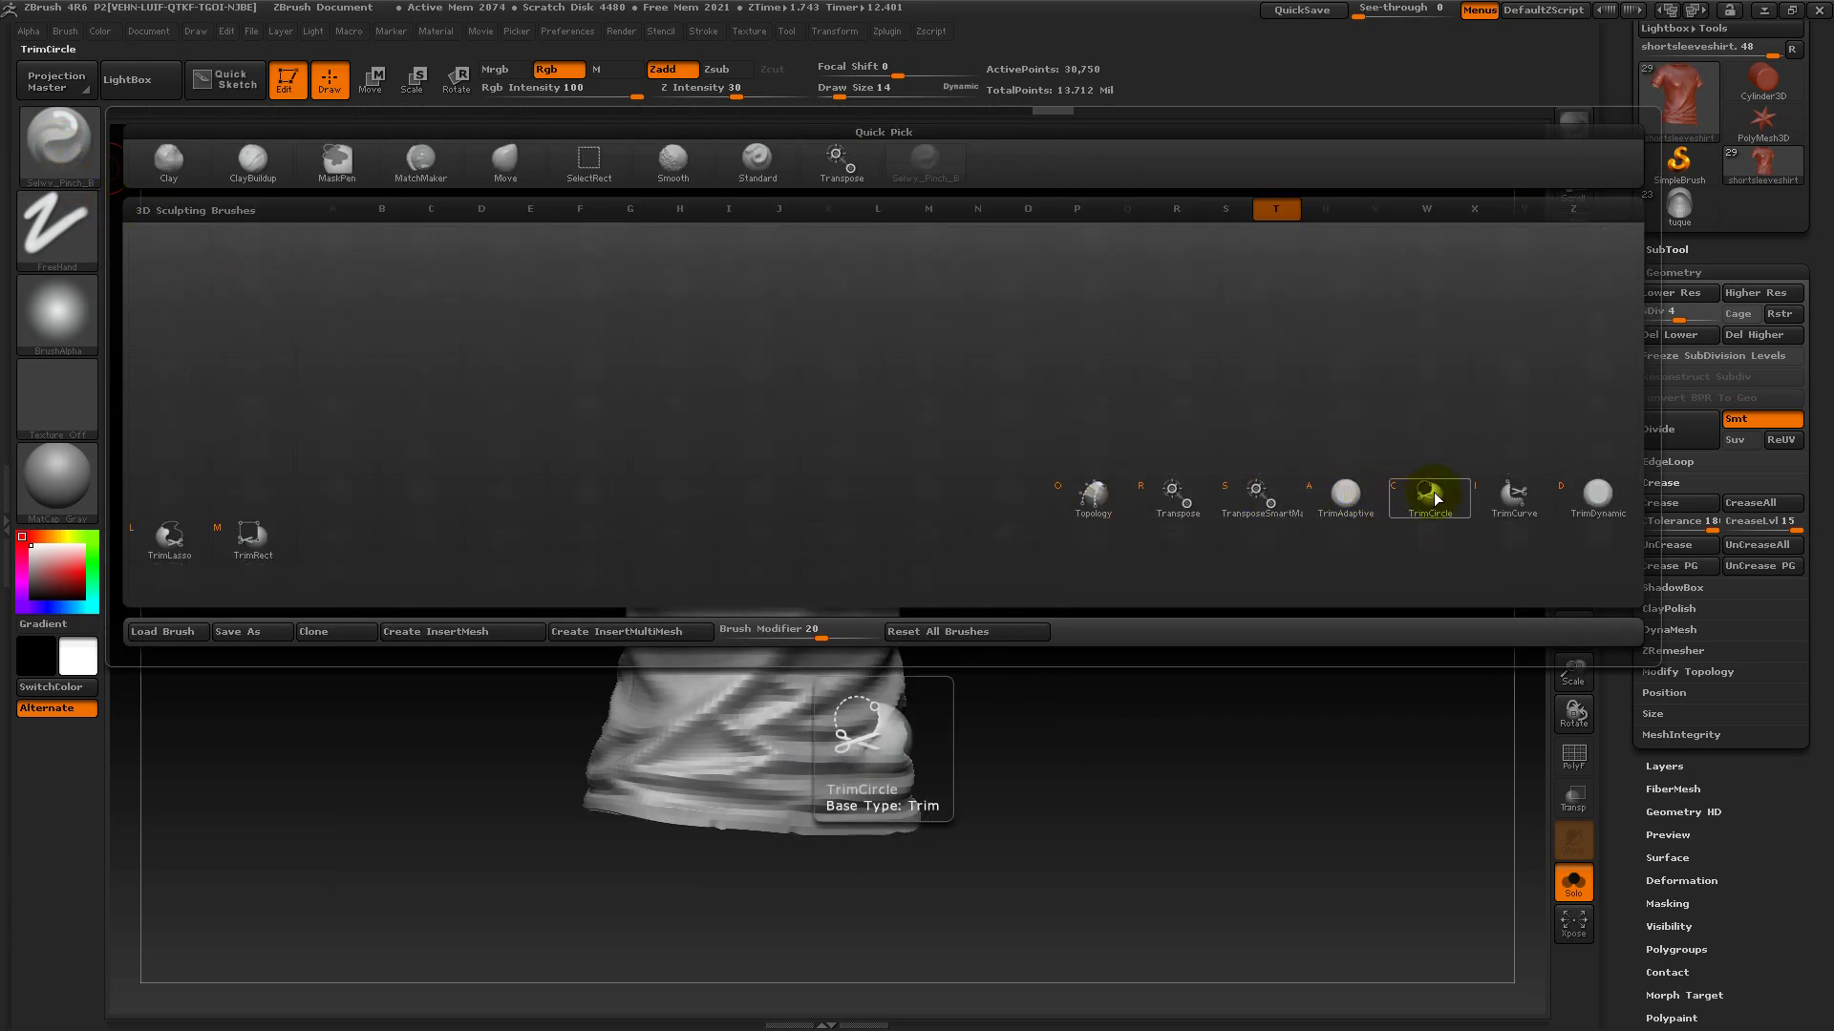
pyautogui.click(1596, 498)
pyautogui.keyDown('alt'); pyautogui.moveTo(1282, 614); pyautogui.dragTo(1224, 671); pyautogui.keyUp('alt')
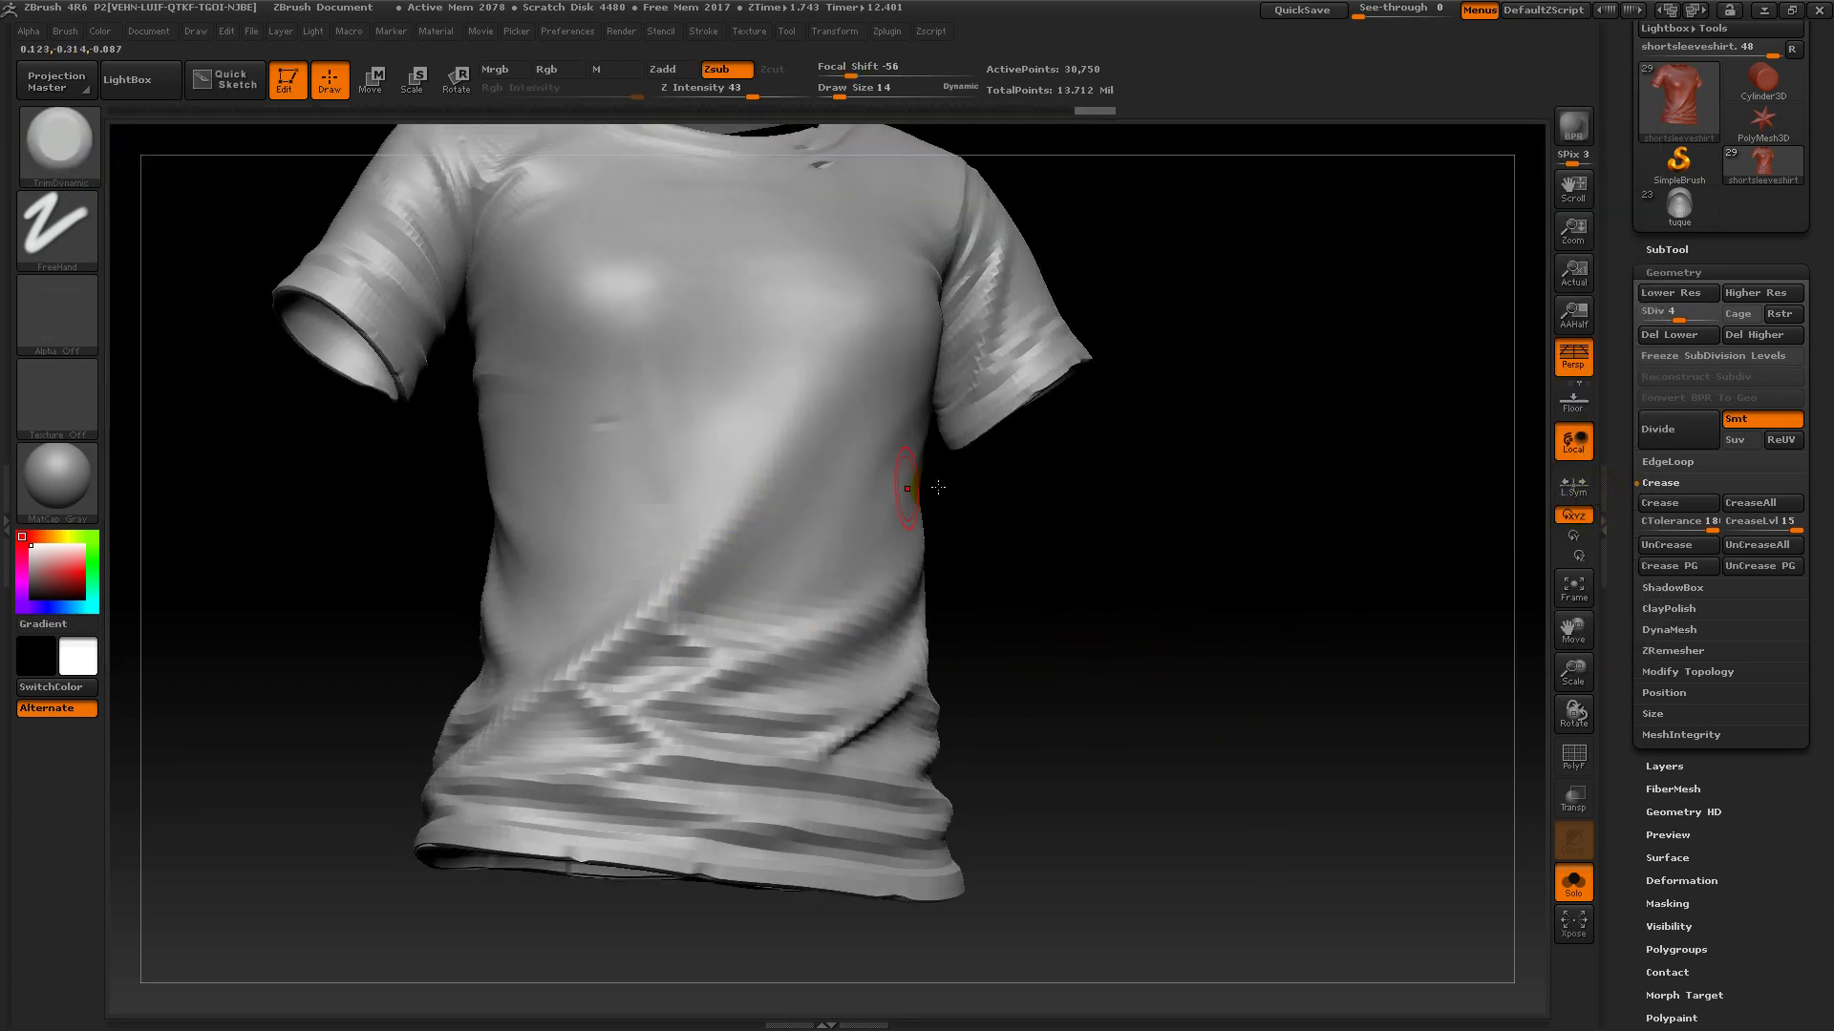
# - Raise the shirt to subdivision level 5 and flatten the long diagonal front fold with TrimDynamic
pyautogui.moveTo(1118, 541); pyautogui.dragTo(1098, 477)
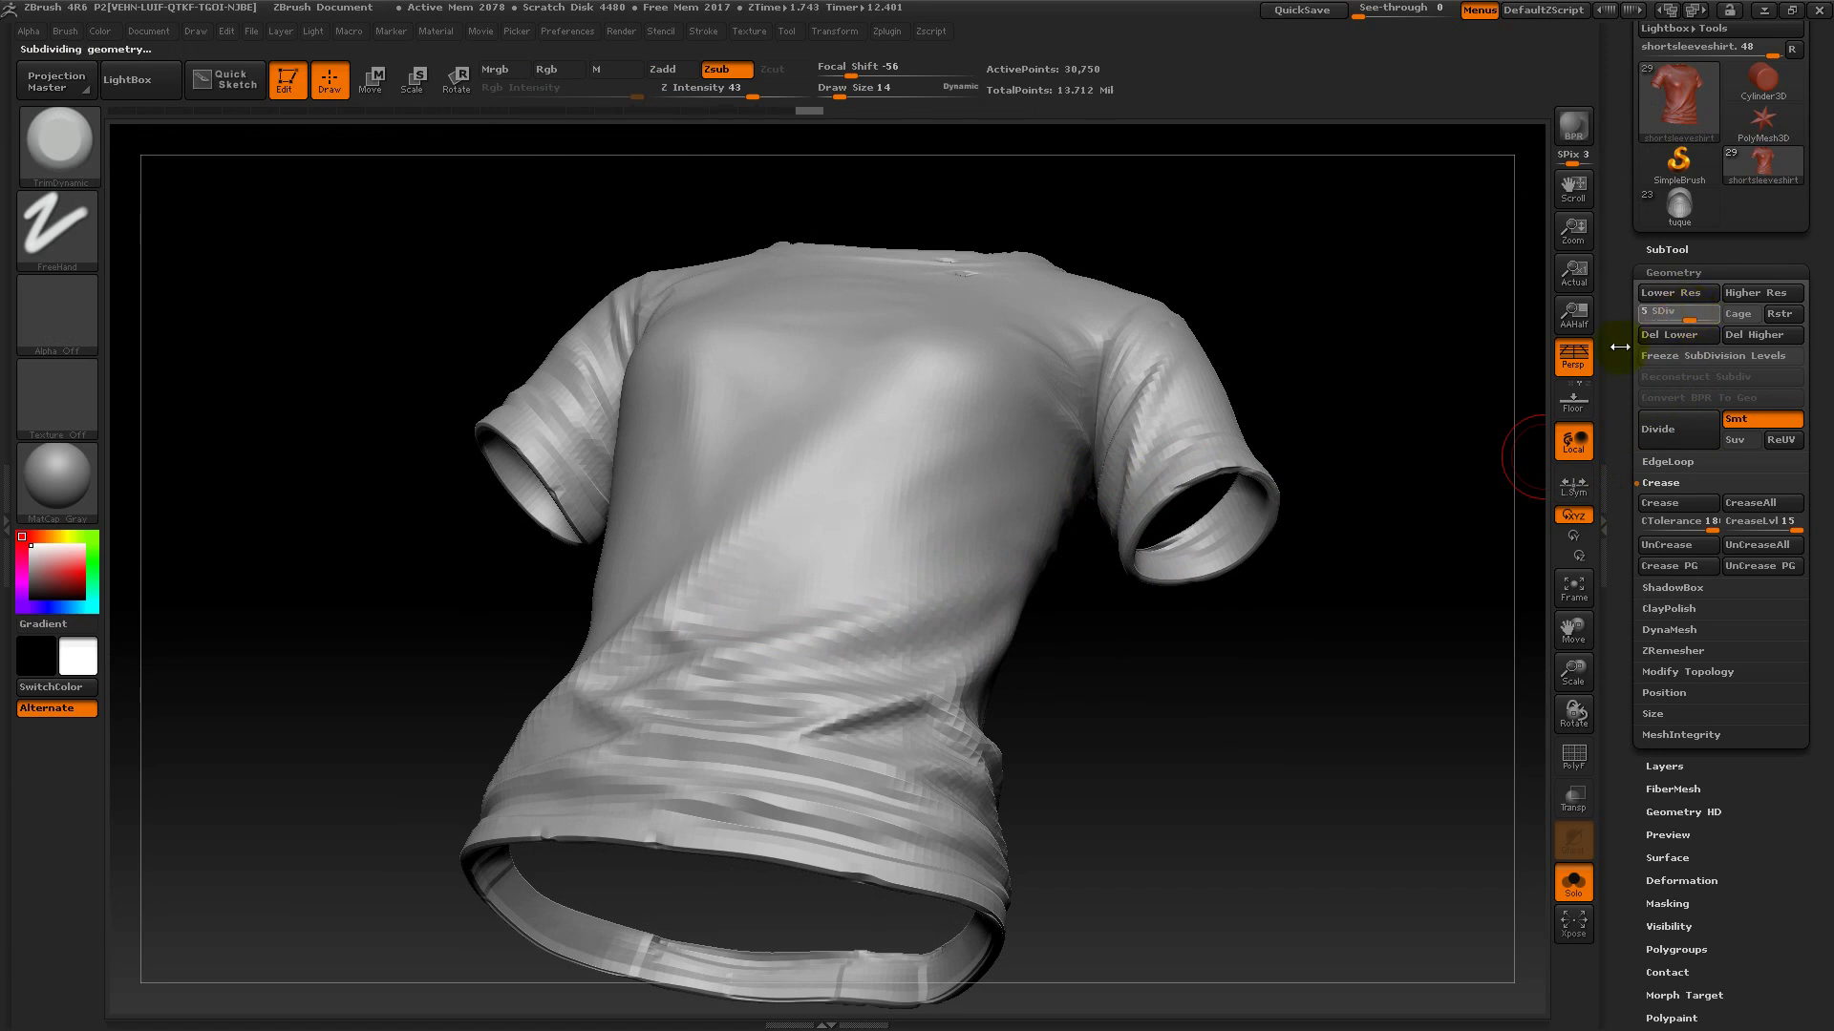
pyautogui.moveTo(1323, 635); pyautogui.dragTo(807, 627)
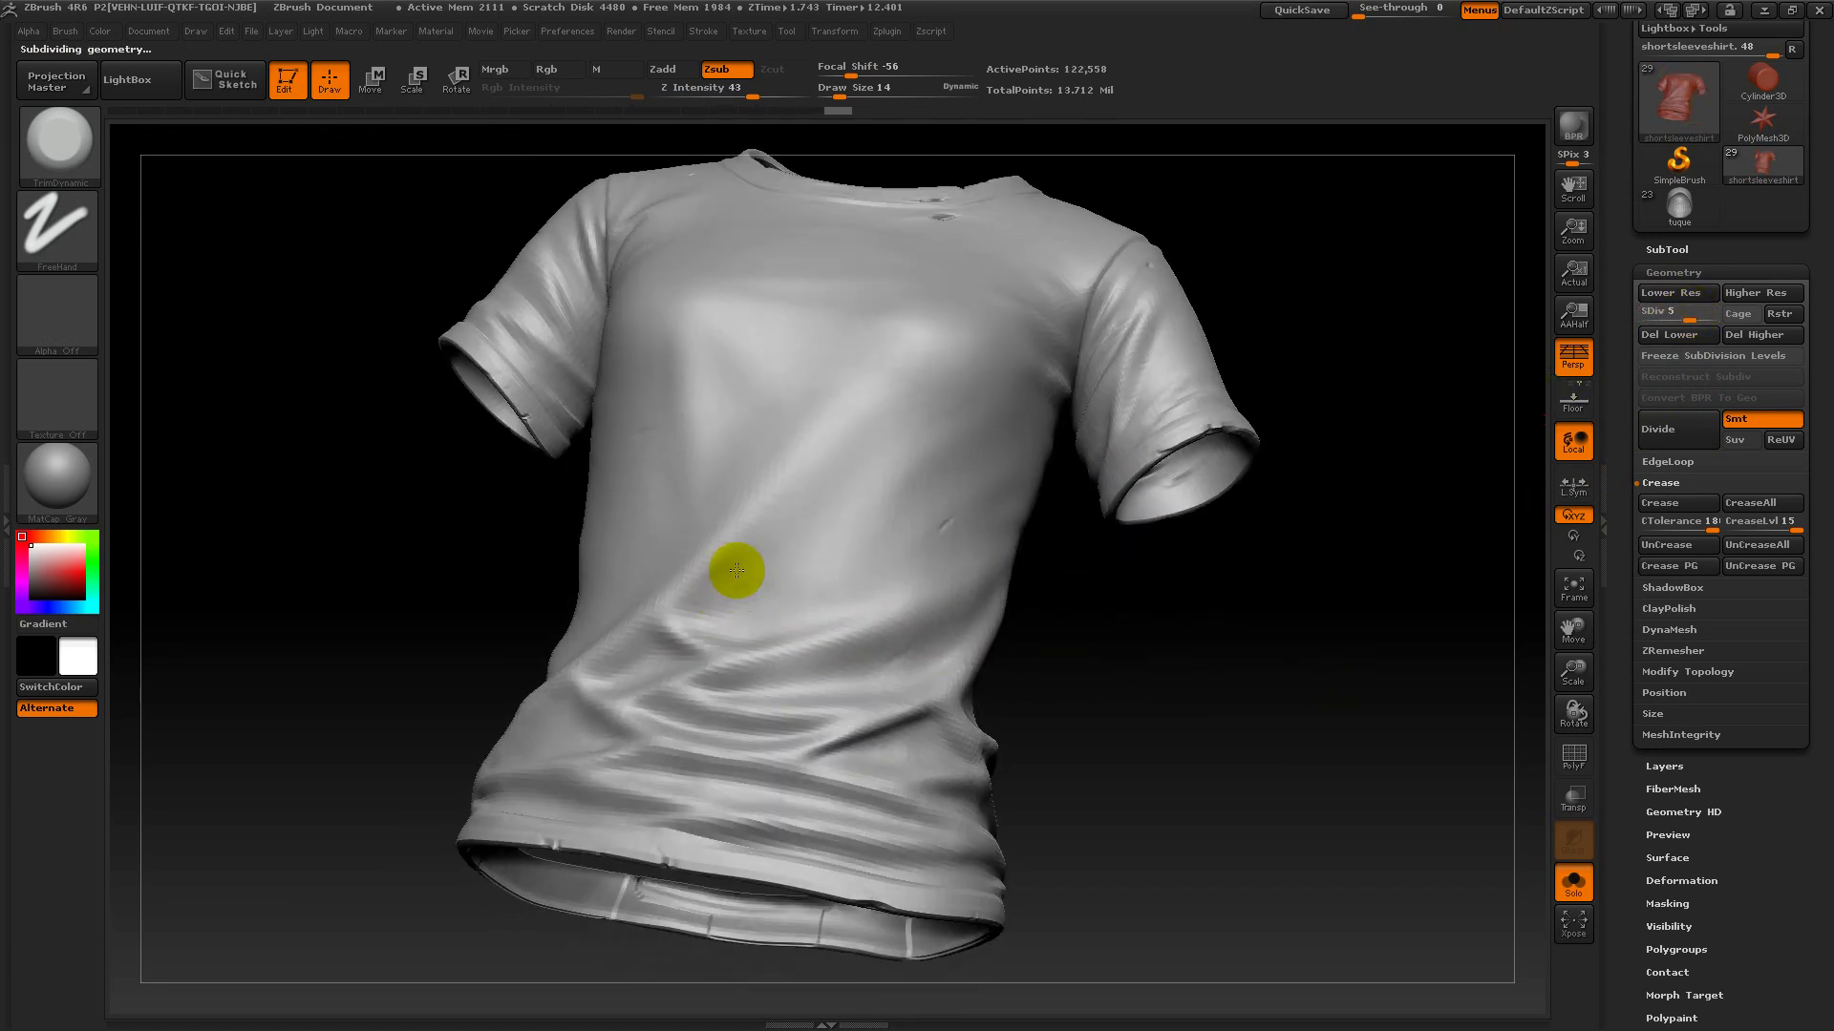
pyautogui.moveTo(1146, 686); pyautogui.dragTo(976, 571)
pyautogui.moveTo(789, 544)
pyautogui.mouseDown()
pyautogui.moveTo(741, 585)
pyautogui.moveTo(820, 498)
pyautogui.mouseUp()
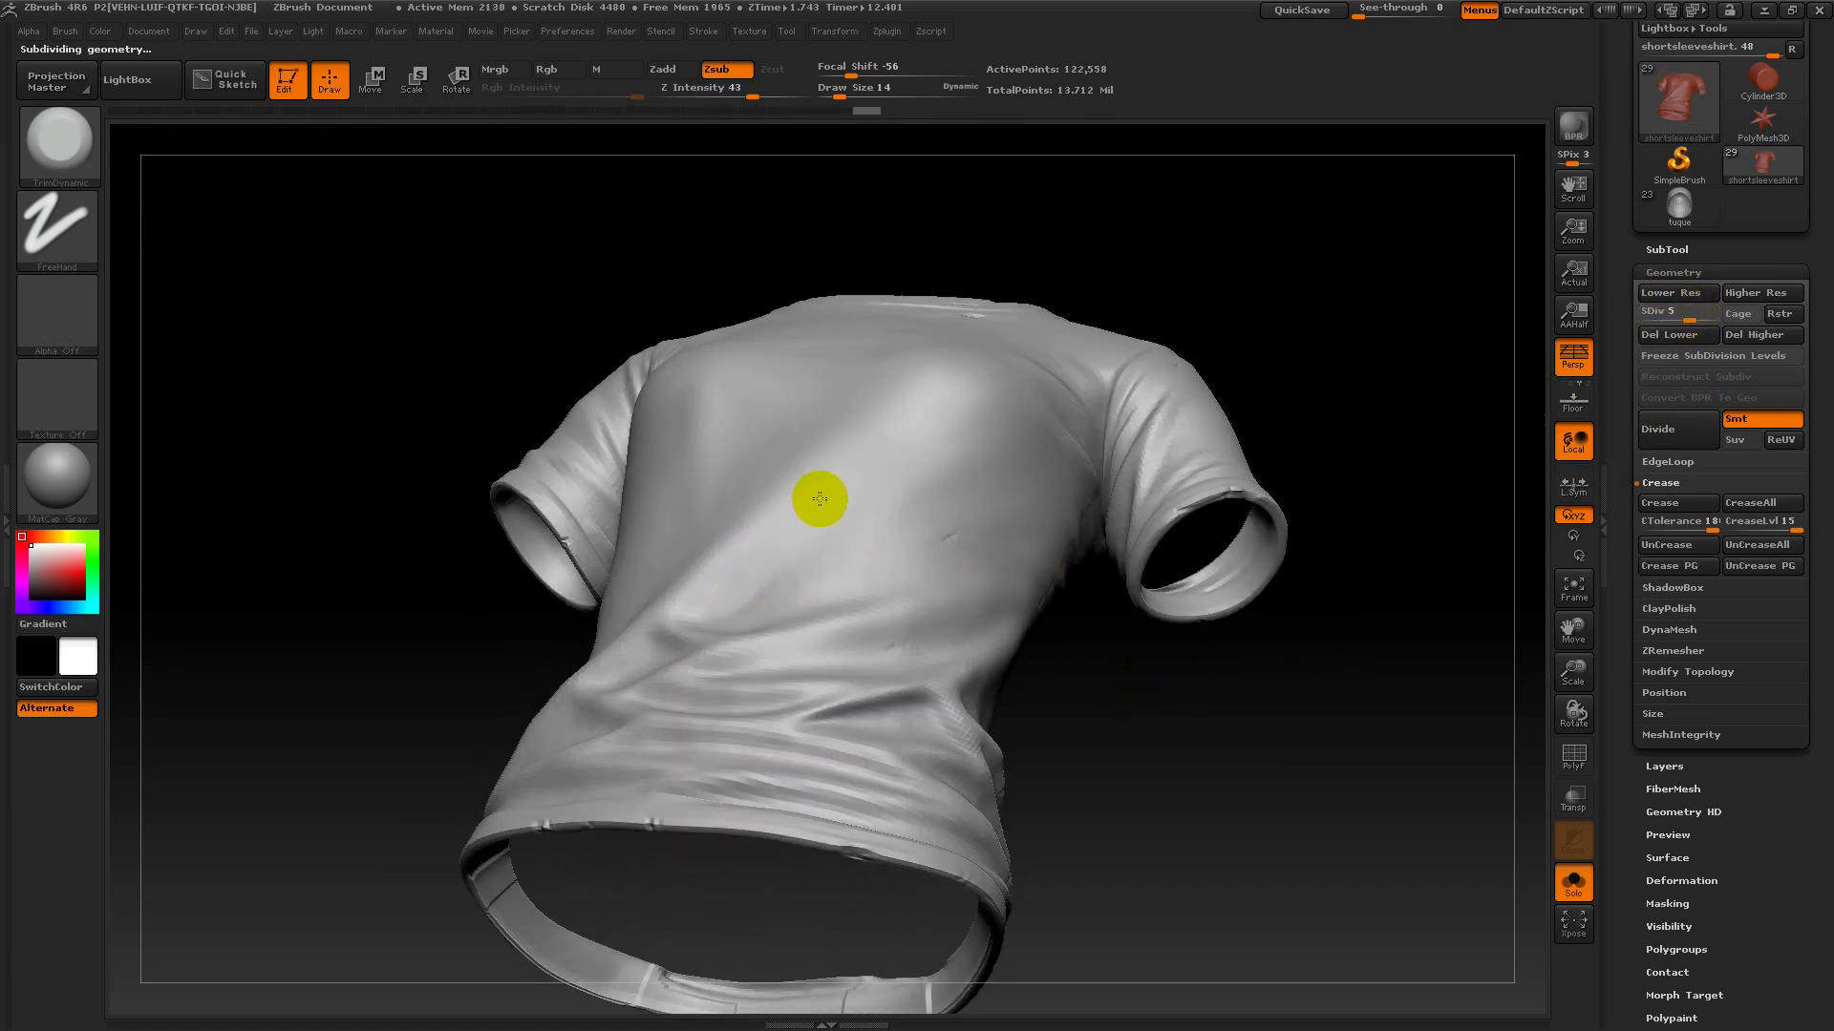
pyautogui.moveTo(1015, 728); pyautogui.dragTo(1162, 794)
pyautogui.moveTo(745, 605)
pyautogui.mouseDown()
pyautogui.moveTo(773, 573)
pyautogui.moveTo(741, 613)
pyautogui.mouseUp()
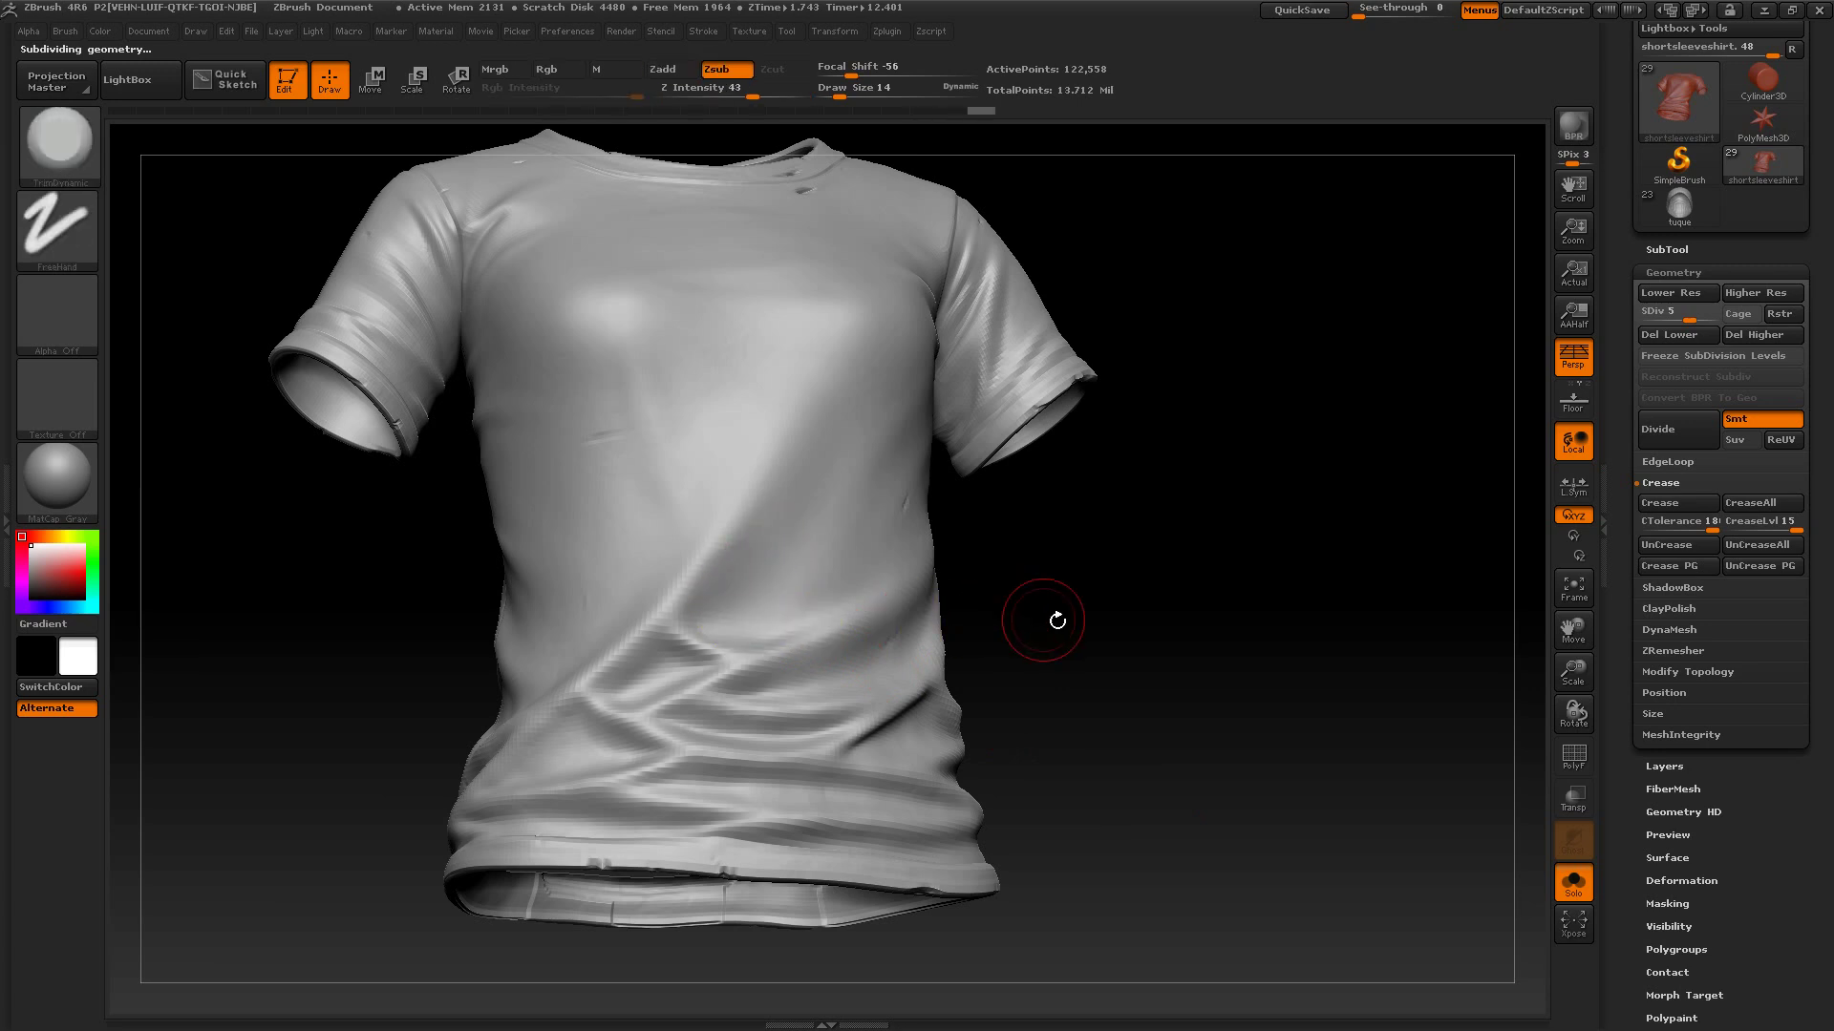
# - Set the Smooth brush's Z Intensity to 15 and soften the diagonal fold on the shirt's front
pyautogui.keyDown('shift'); pyautogui.click(713, 92); pyautogui.keyUp('shift')
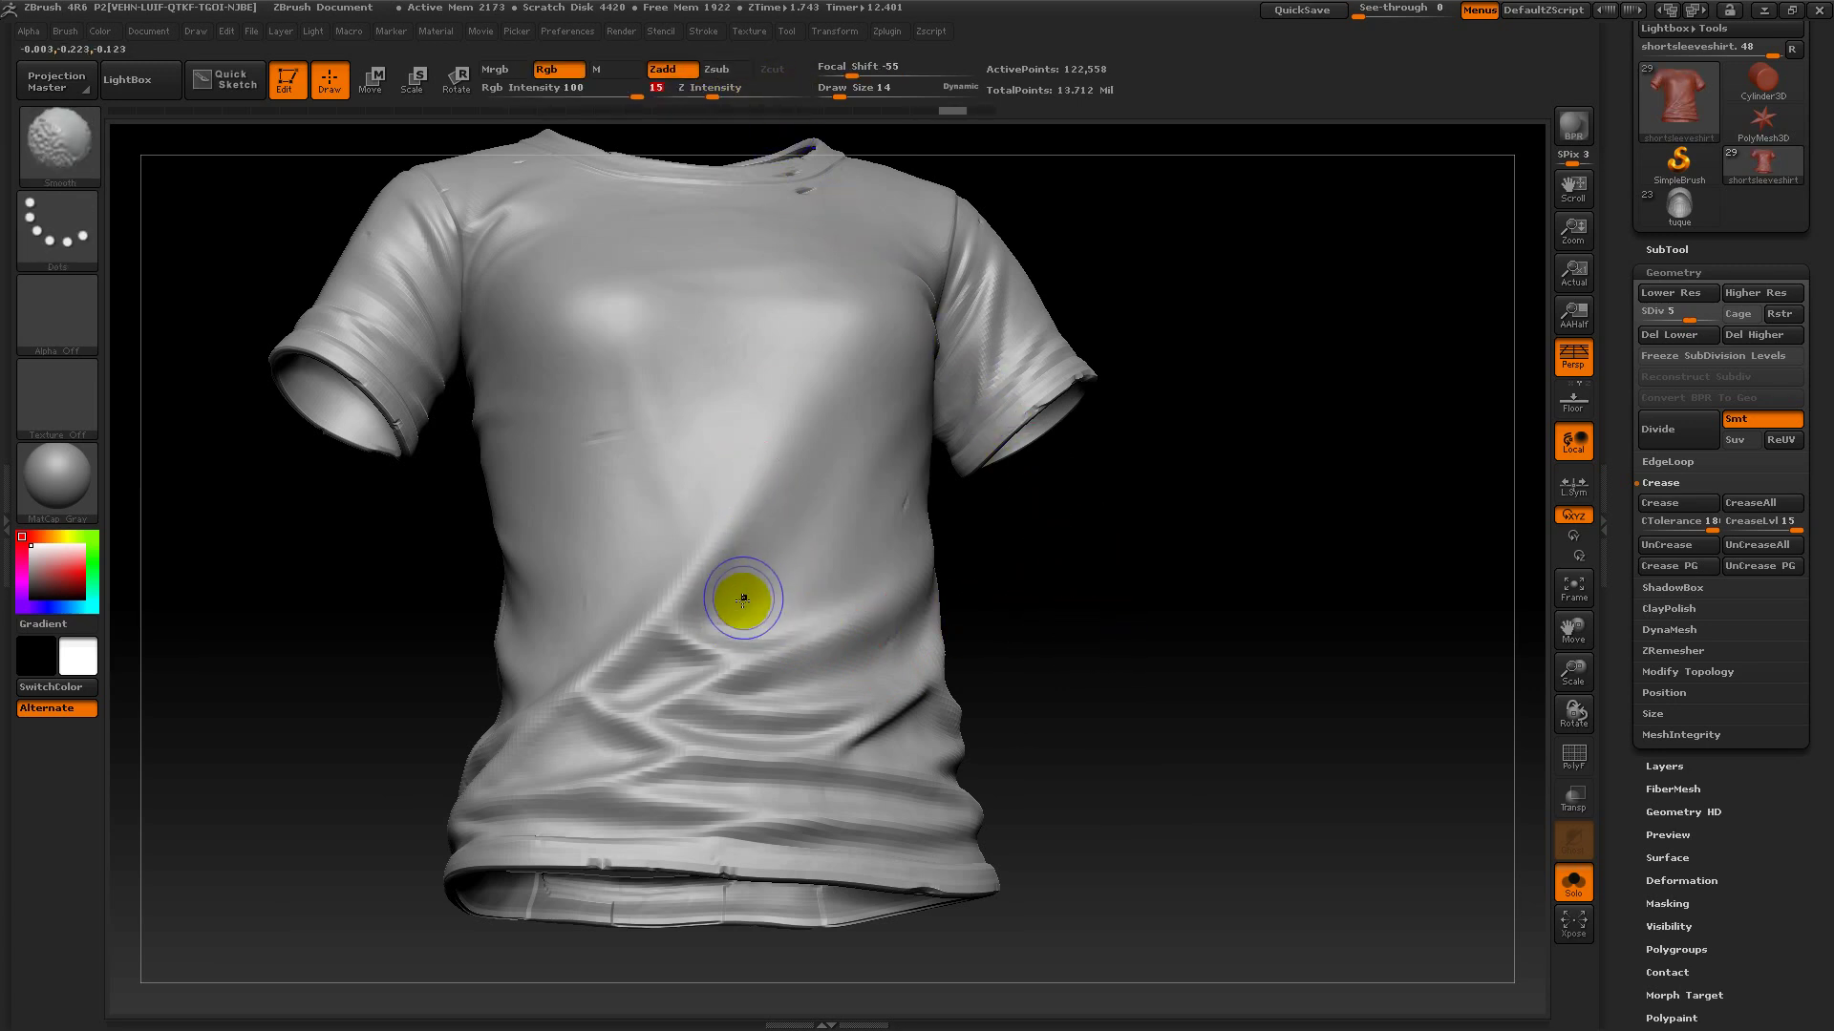
pyautogui.keyDown('shift'); pyautogui.moveTo(743, 601); pyautogui.dragTo(760, 620); pyautogui.keyUp('shift')
pyautogui.moveTo(759, 620)
pyautogui.keyDown('ctrl'); pyautogui.mouseDown(button='right')
pyautogui.moveTo(1049, 624)
pyautogui.moveTo(1090, 597)
pyautogui.mouseUp(button='right'); pyautogui.keyUp('ctrl')
pyautogui.moveTo(1090, 596)
pyautogui.keyDown('alt'); pyautogui.mouseDown(button='right')
pyautogui.moveTo(1092, 659)
pyautogui.moveTo(1153, 700)
pyautogui.mouseUp(button='right'); pyautogui.keyUp('alt')
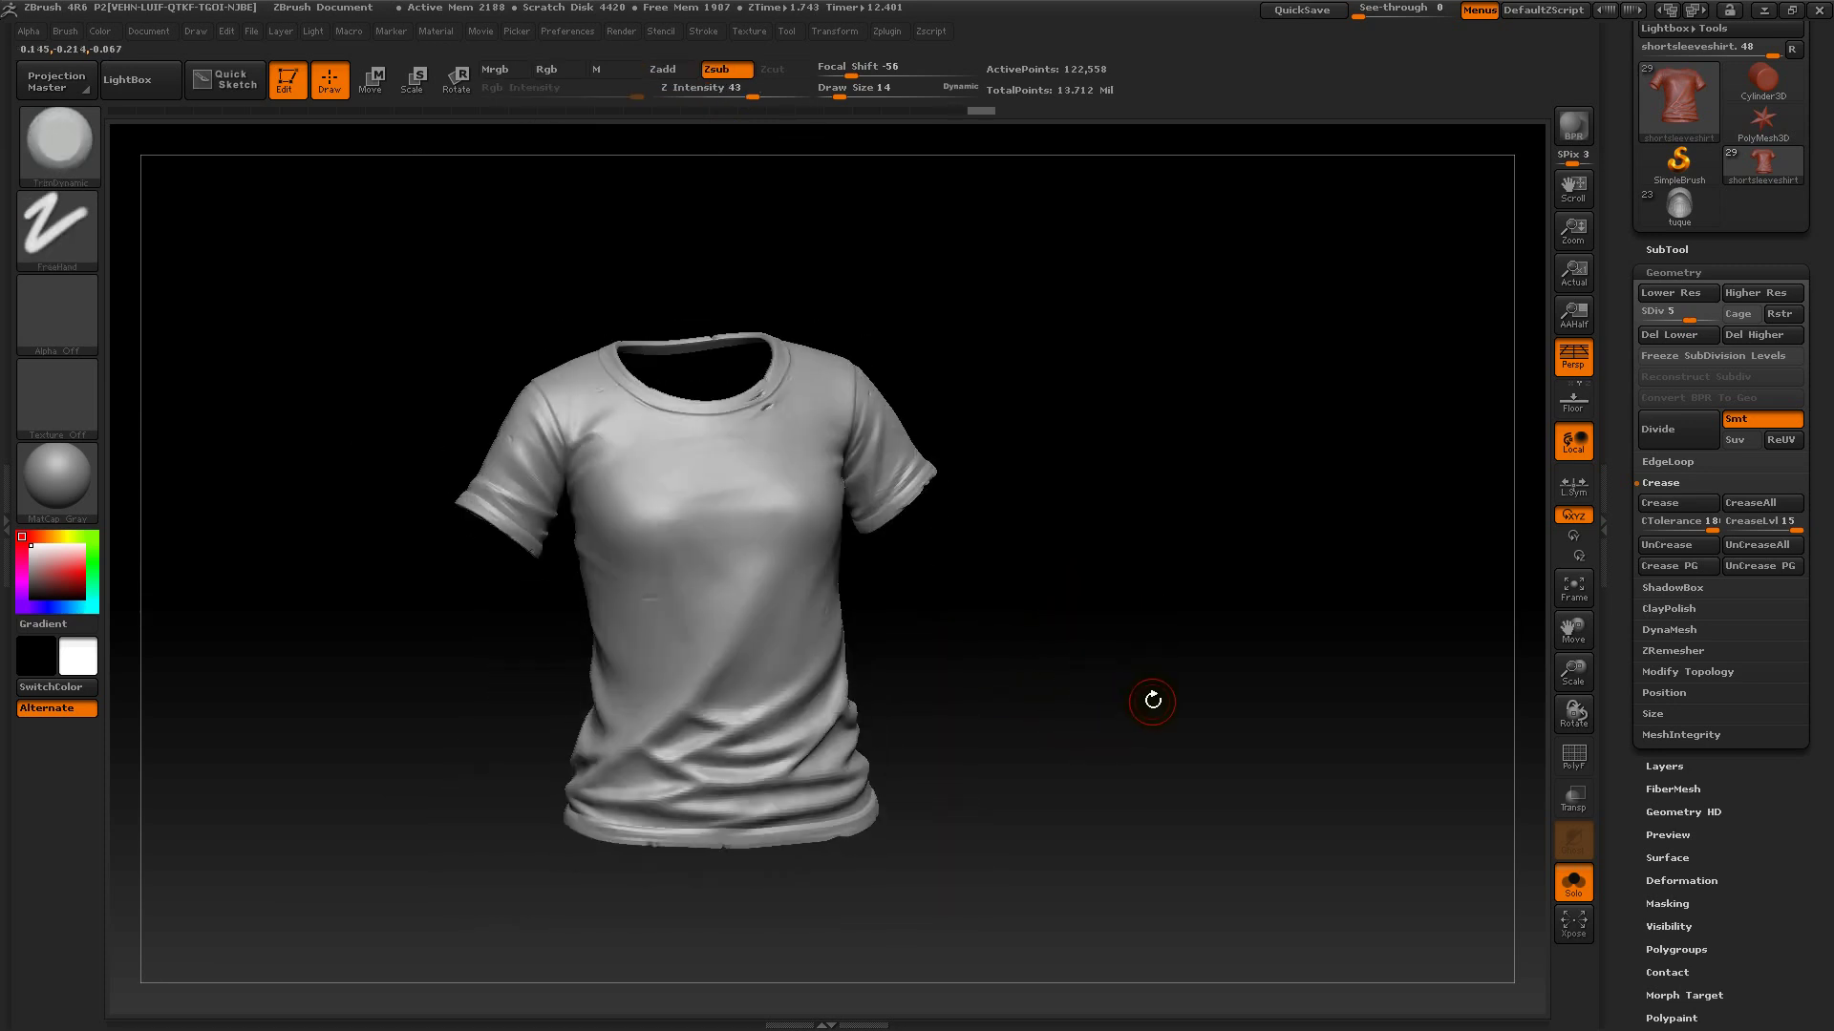
# - Inspect the refined shirt at subdivision level 5 from the front and back
pyautogui.moveTo(1149, 699); pyautogui.dragTo(1093, 621)
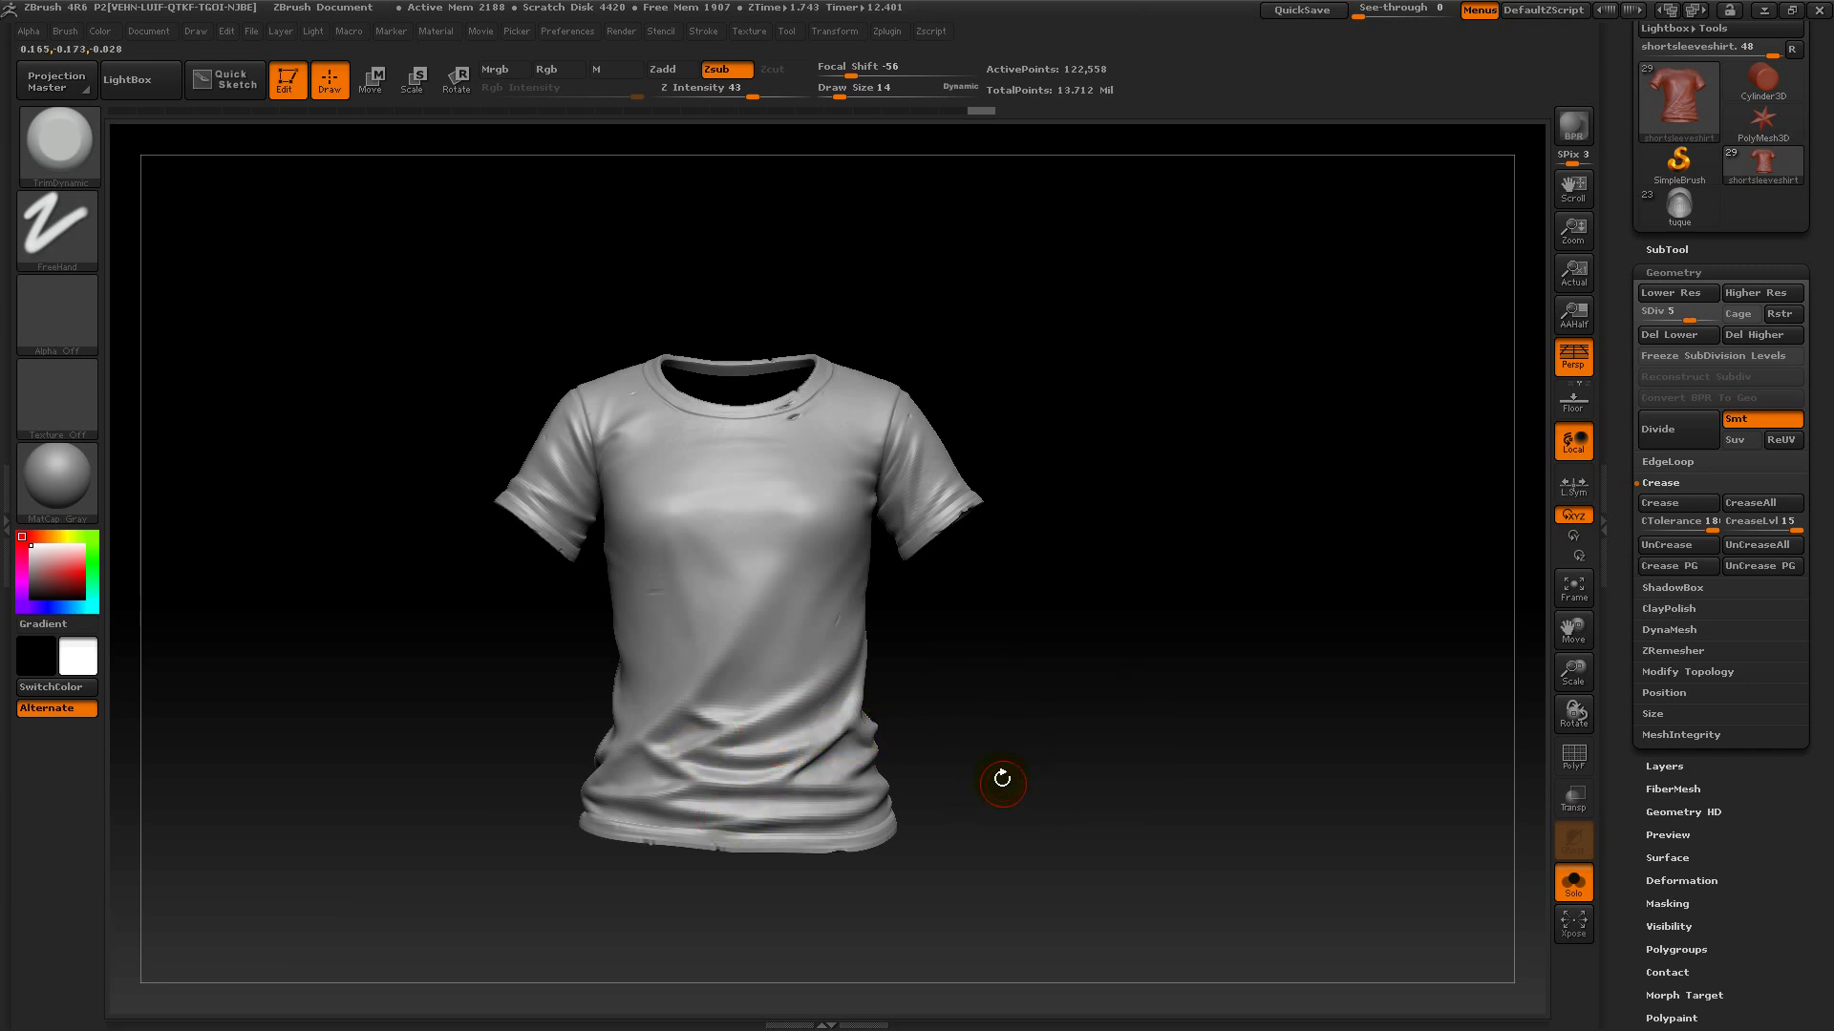
pyautogui.moveTo(1002, 780); pyautogui.dragTo(1200, 829)
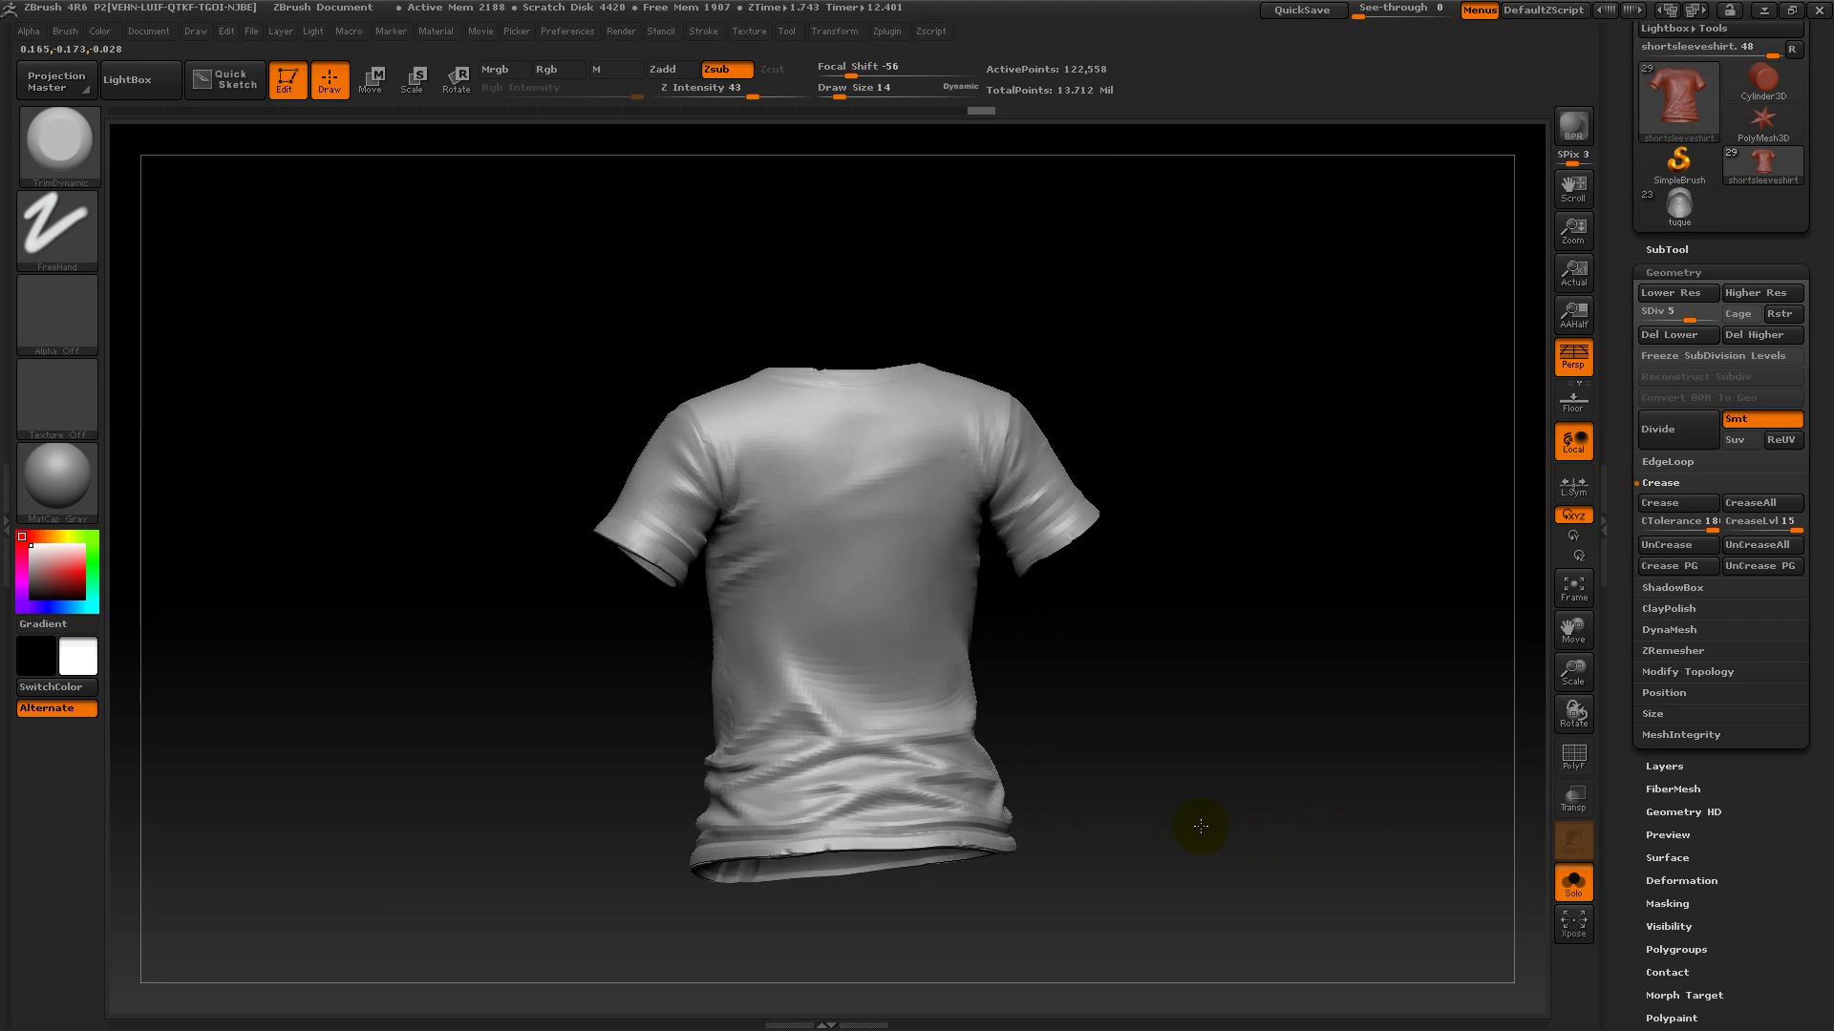
pyautogui.moveTo(1097, 758); pyautogui.dragTo(1484, 830)
# - Turn off Solo mode and view the full character from the side, front and back
pyautogui.click(1572, 887)
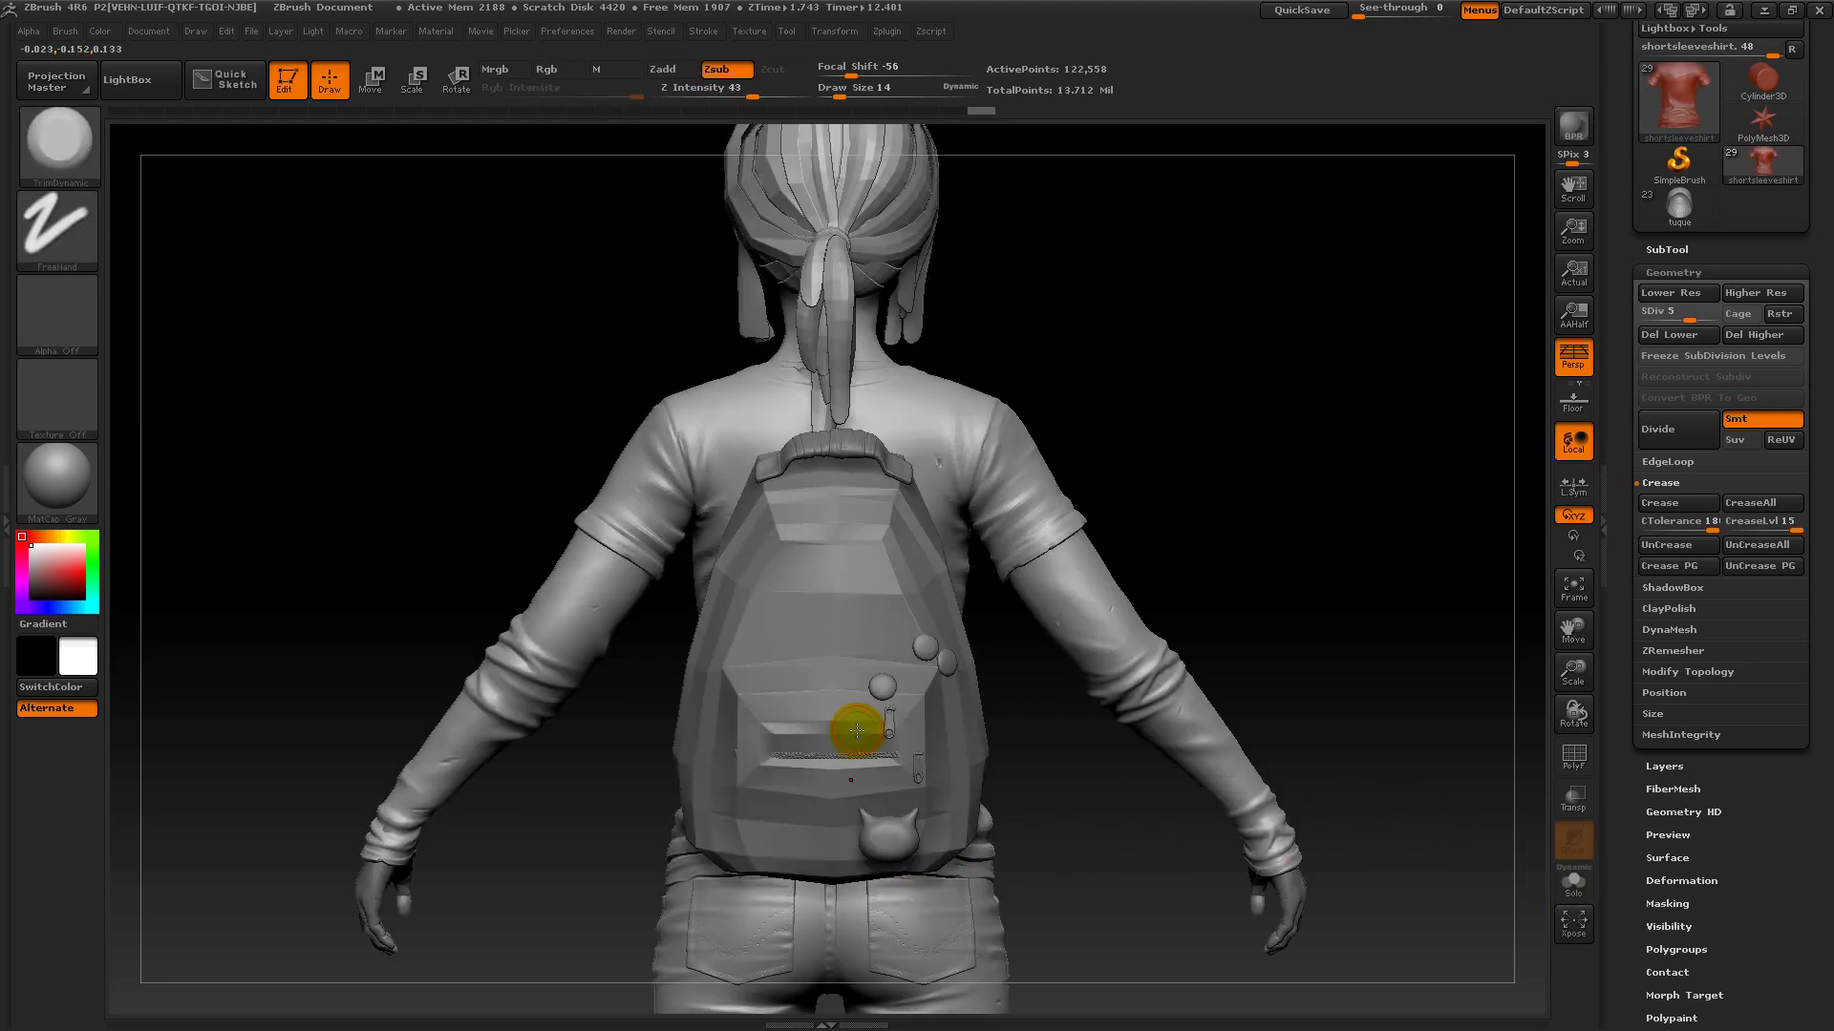
pyautogui.keyDown('alt'); pyautogui.moveTo(1389, 723); pyautogui.dragTo(1393, 654); pyautogui.keyUp('alt')
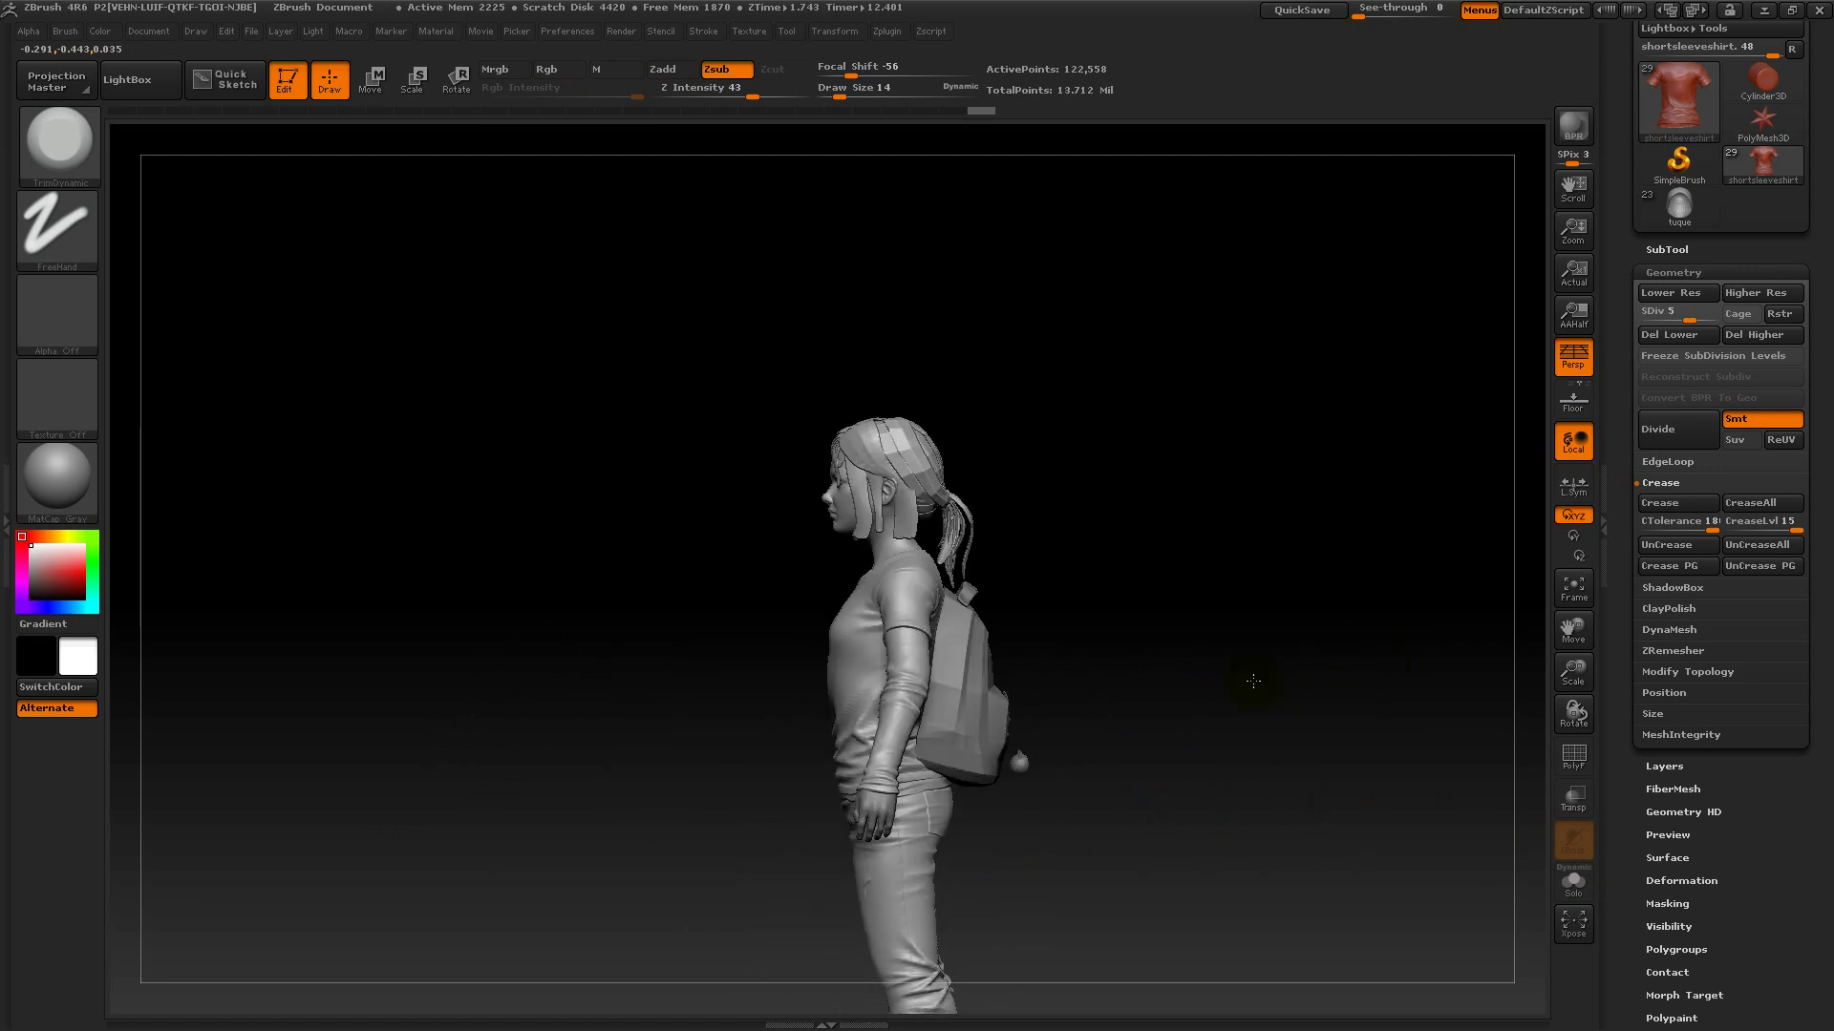
pyautogui.keyDown('alt'); pyautogui.moveTo(1149, 594); pyautogui.dragTo(1194, 439); pyautogui.keyUp('alt')
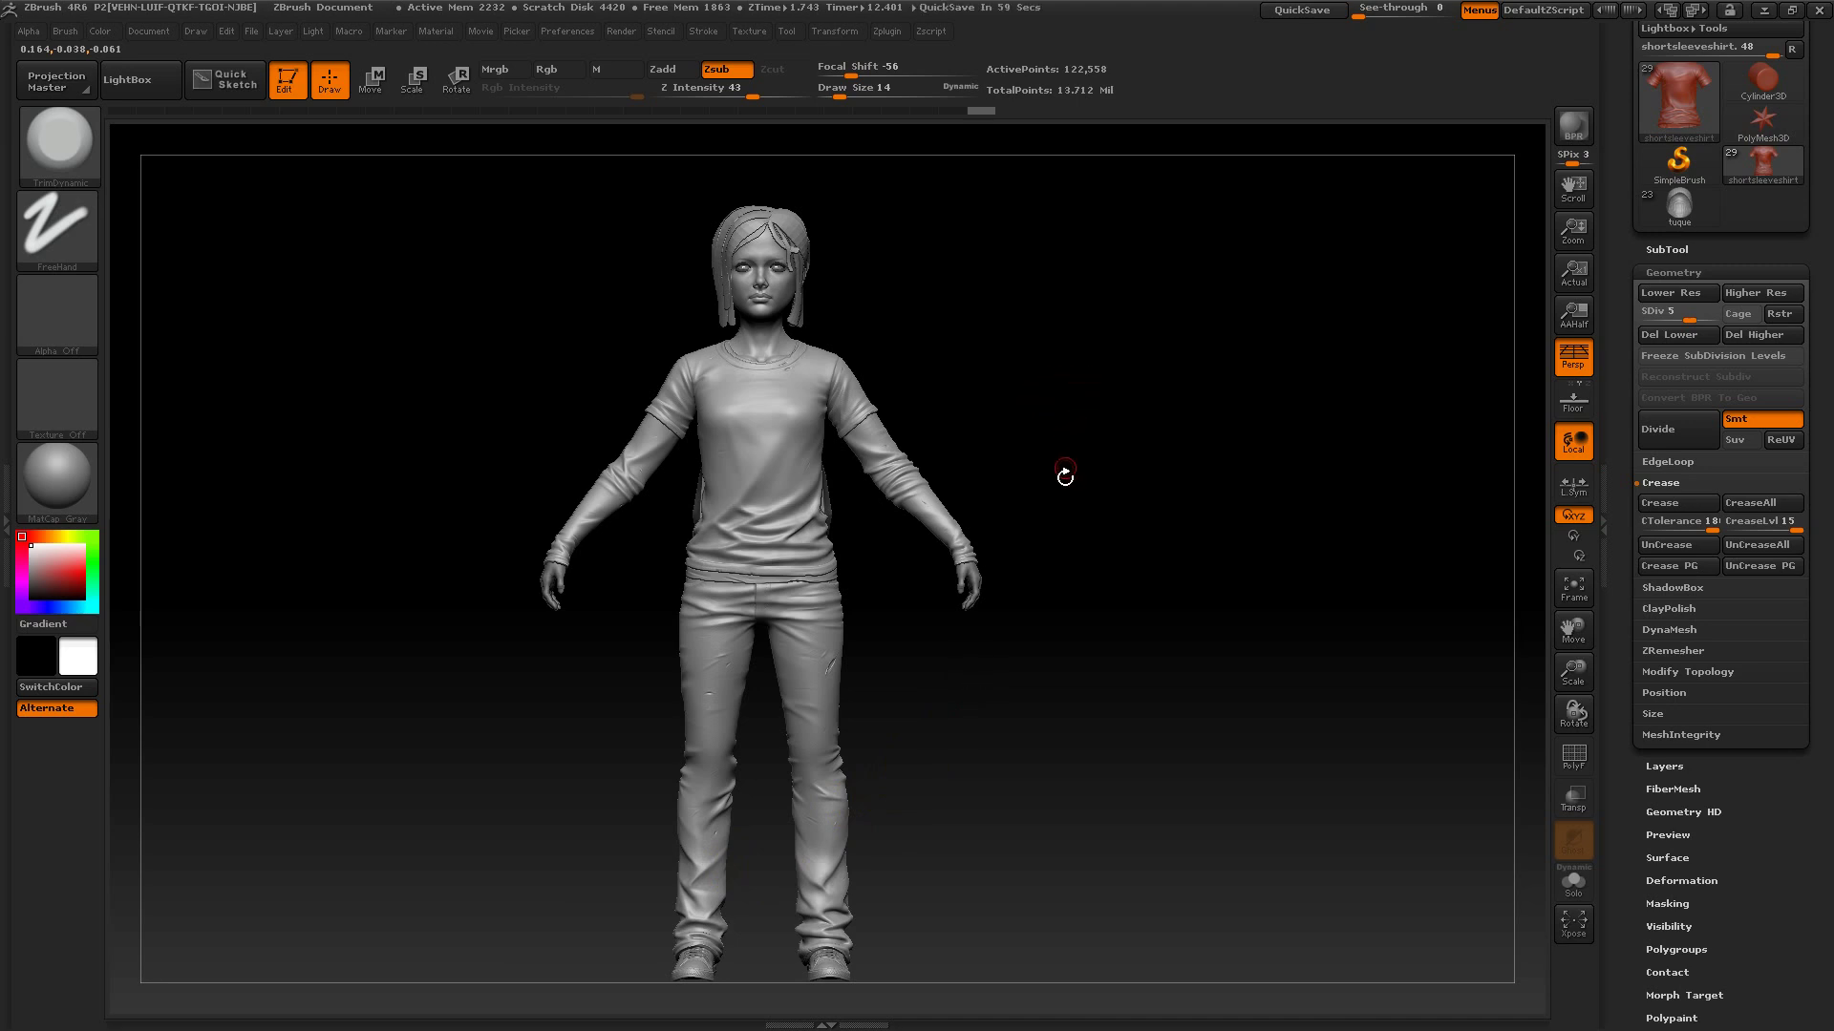
pyautogui.keyDown('alt'); pyautogui.moveTo(1065, 475); pyautogui.dragTo(1252, 524); pyautogui.keyUp('alt')
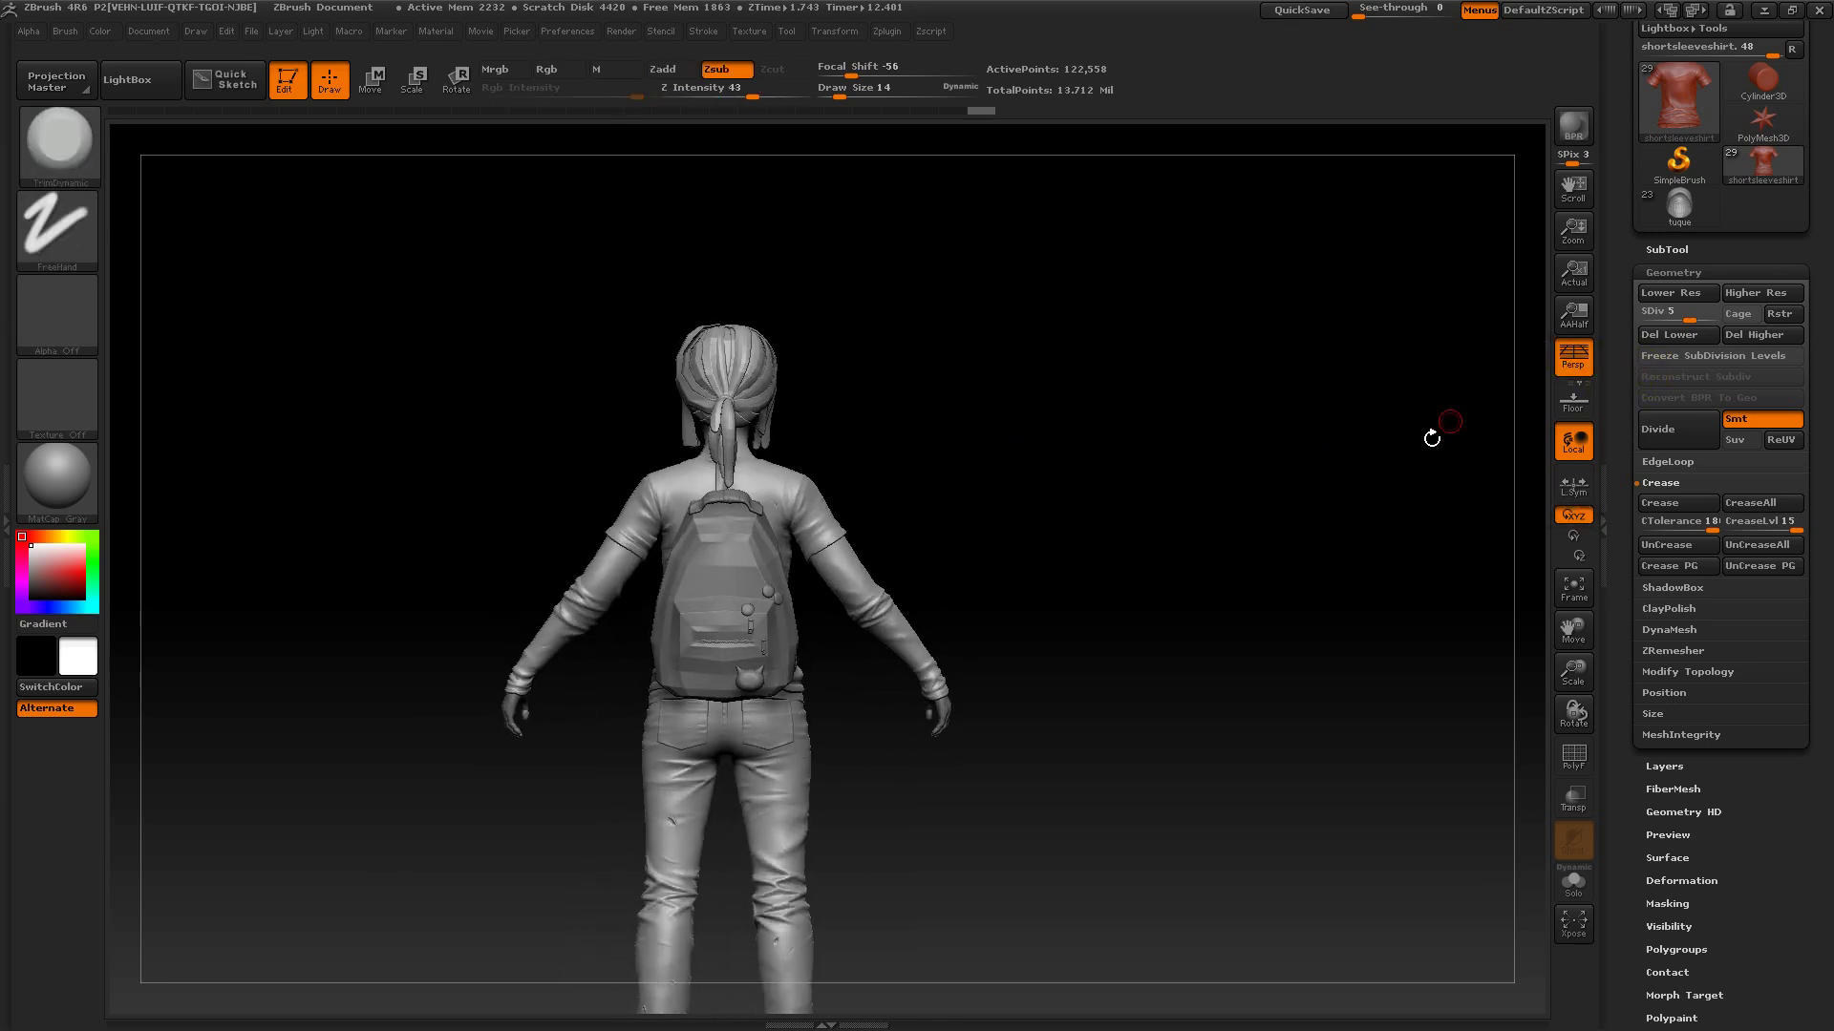
pyautogui.keyDown('alt'); pyautogui.moveTo(1362, 570); pyautogui.dragTo(1398, 499); pyautogui.keyUp('alt')
# - Switch to the toque character tool, show all its parts and select the bag subtool
pyautogui.click(1574, 884)
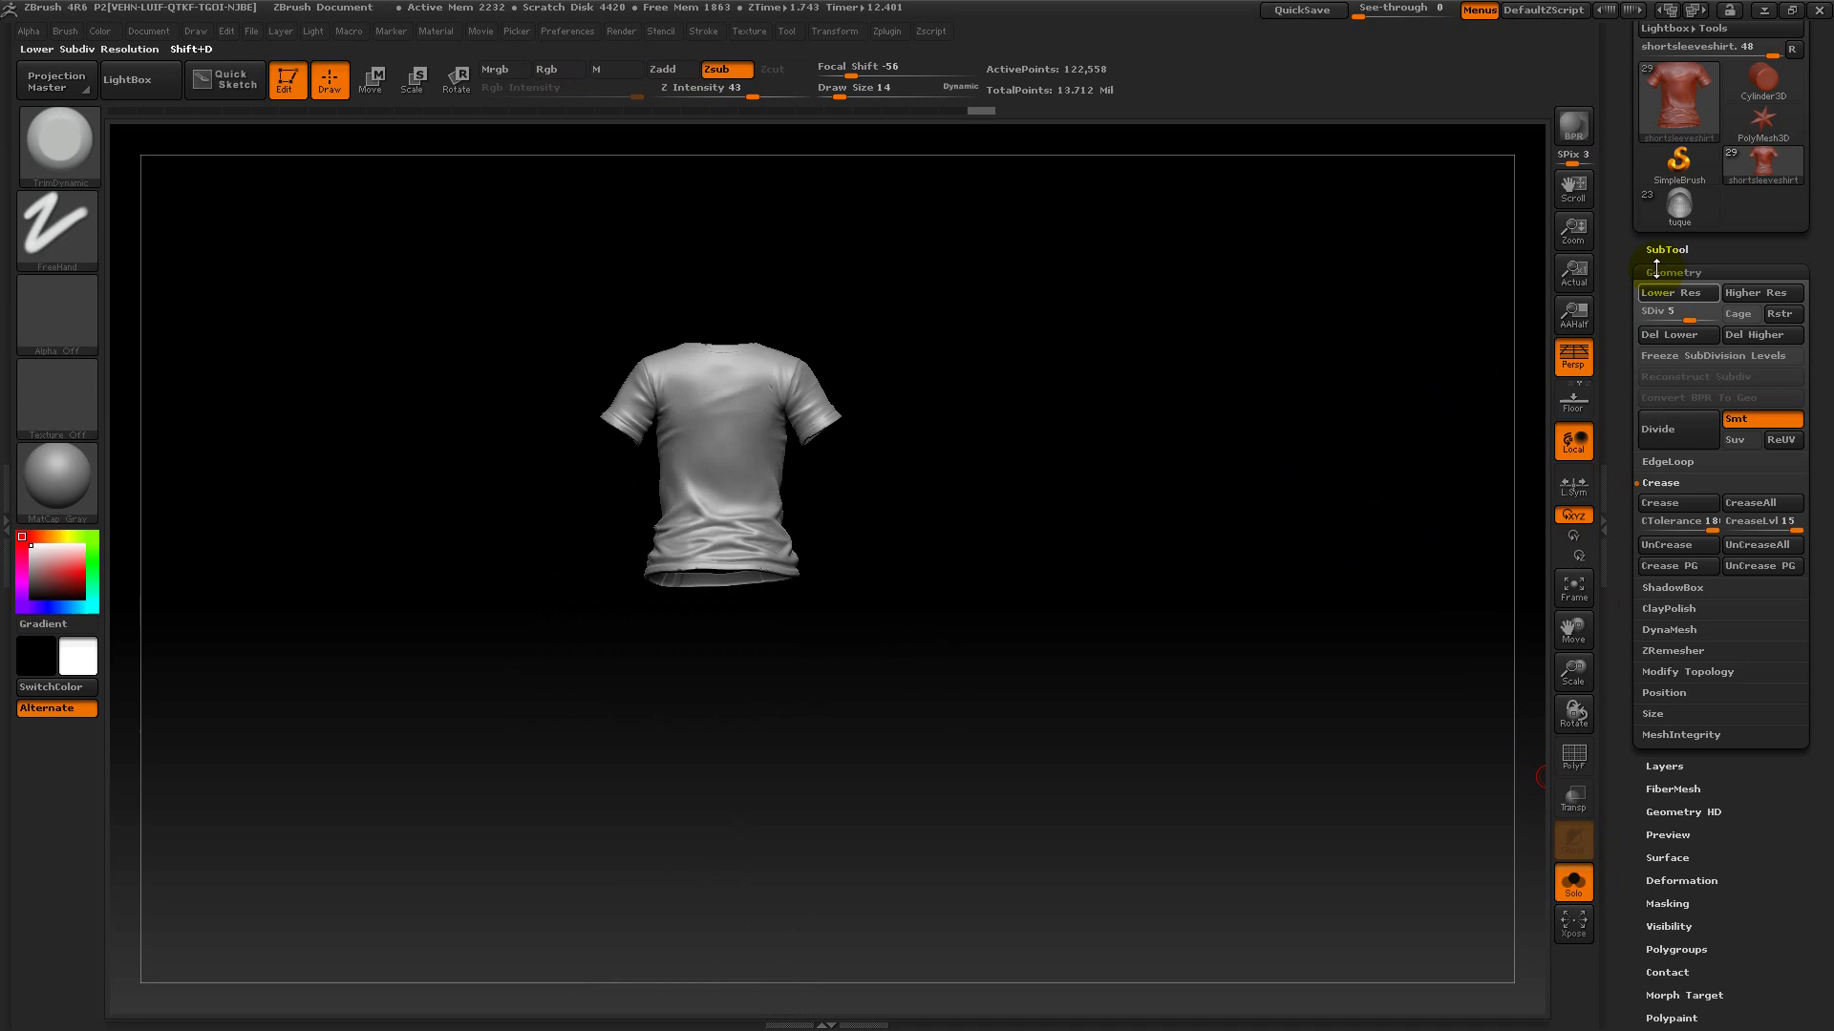
pyautogui.click(1664, 210)
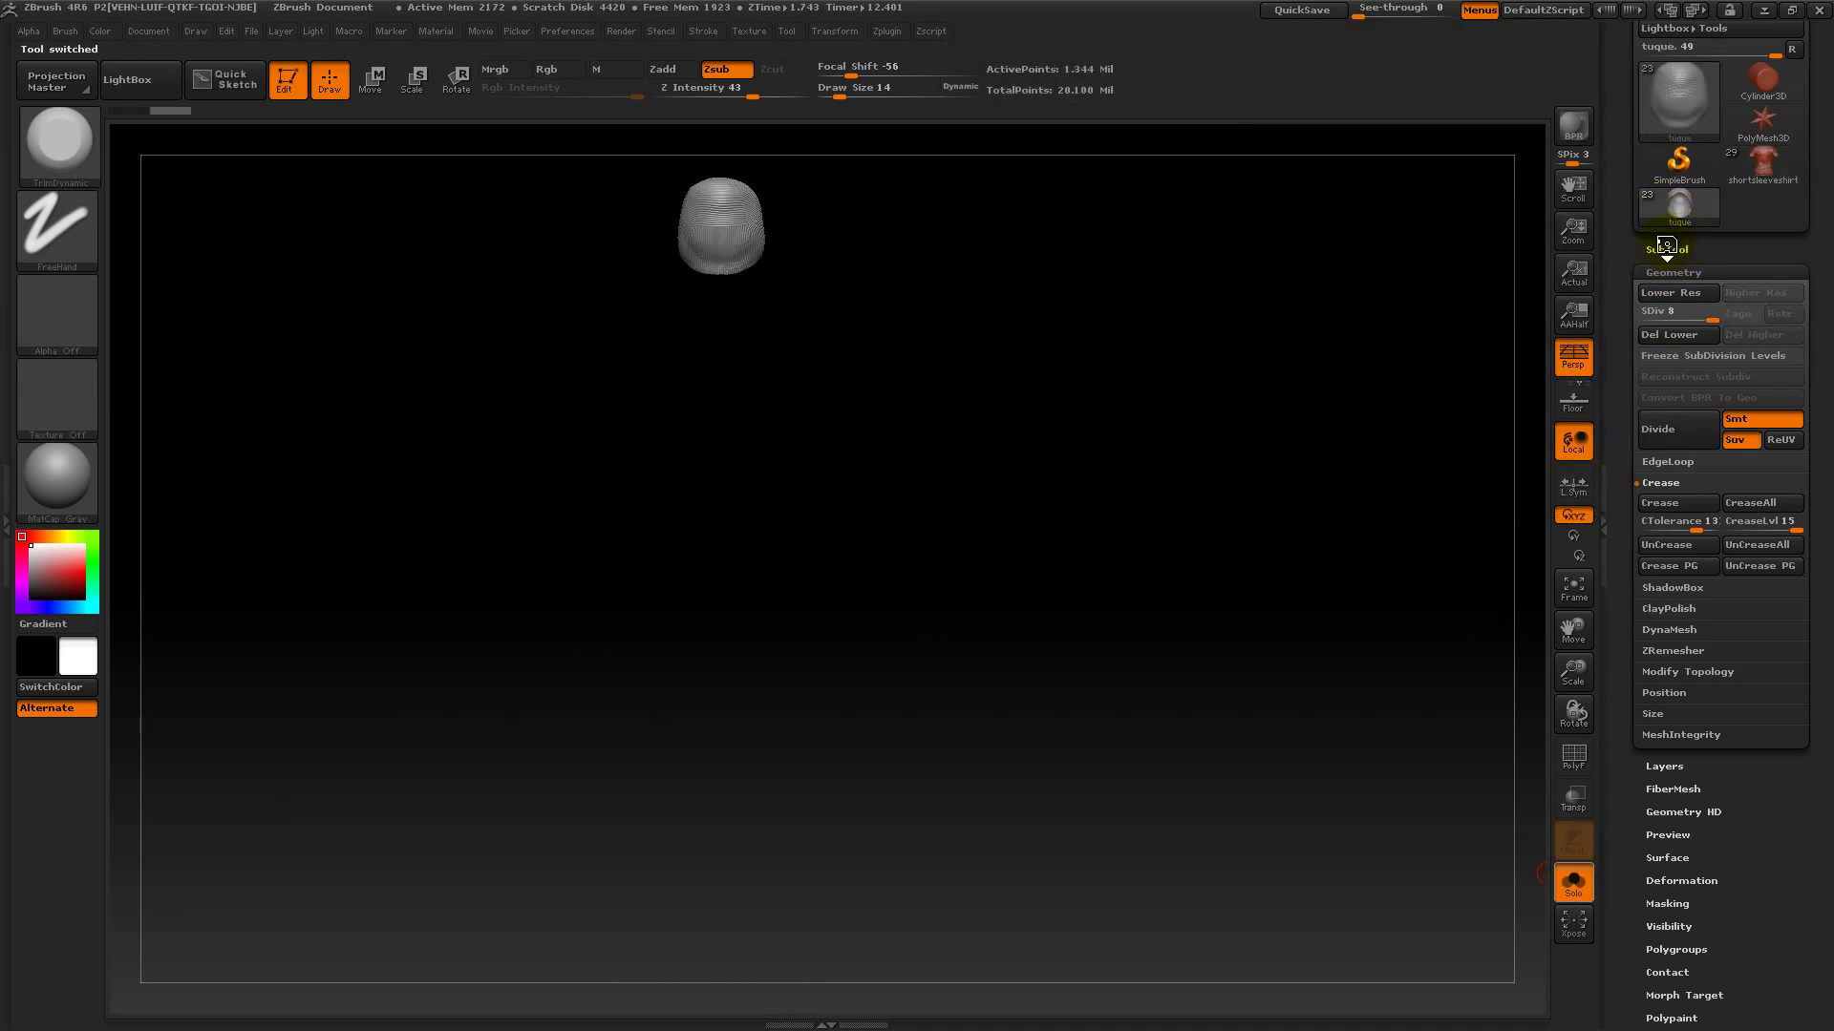
pyautogui.click(1666, 249)
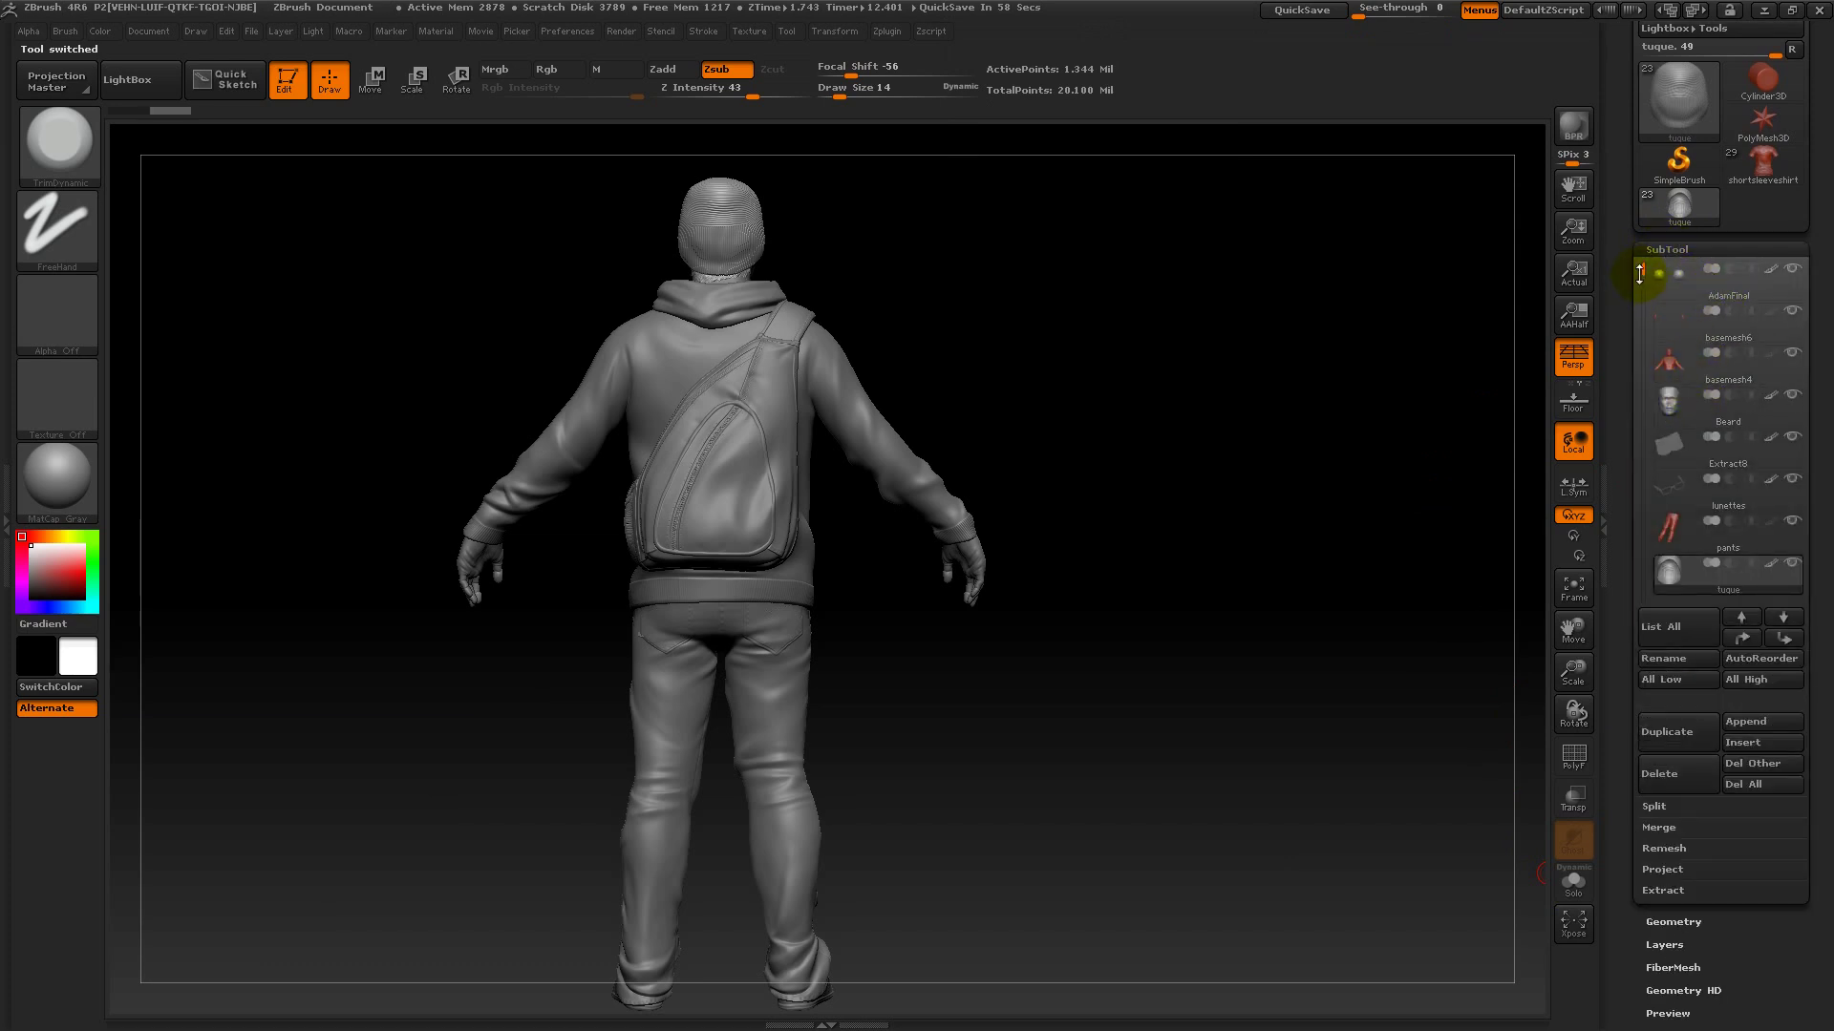
pyautogui.moveTo(1639, 274)
pyautogui.mouseDown()
pyautogui.moveTo(1636, 324)
pyautogui.moveTo(1638, 303)
pyautogui.mouseUp()
pyautogui.moveTo(1643, 362); pyautogui.dragTo(1649, 472)
pyautogui.click(1671, 455)
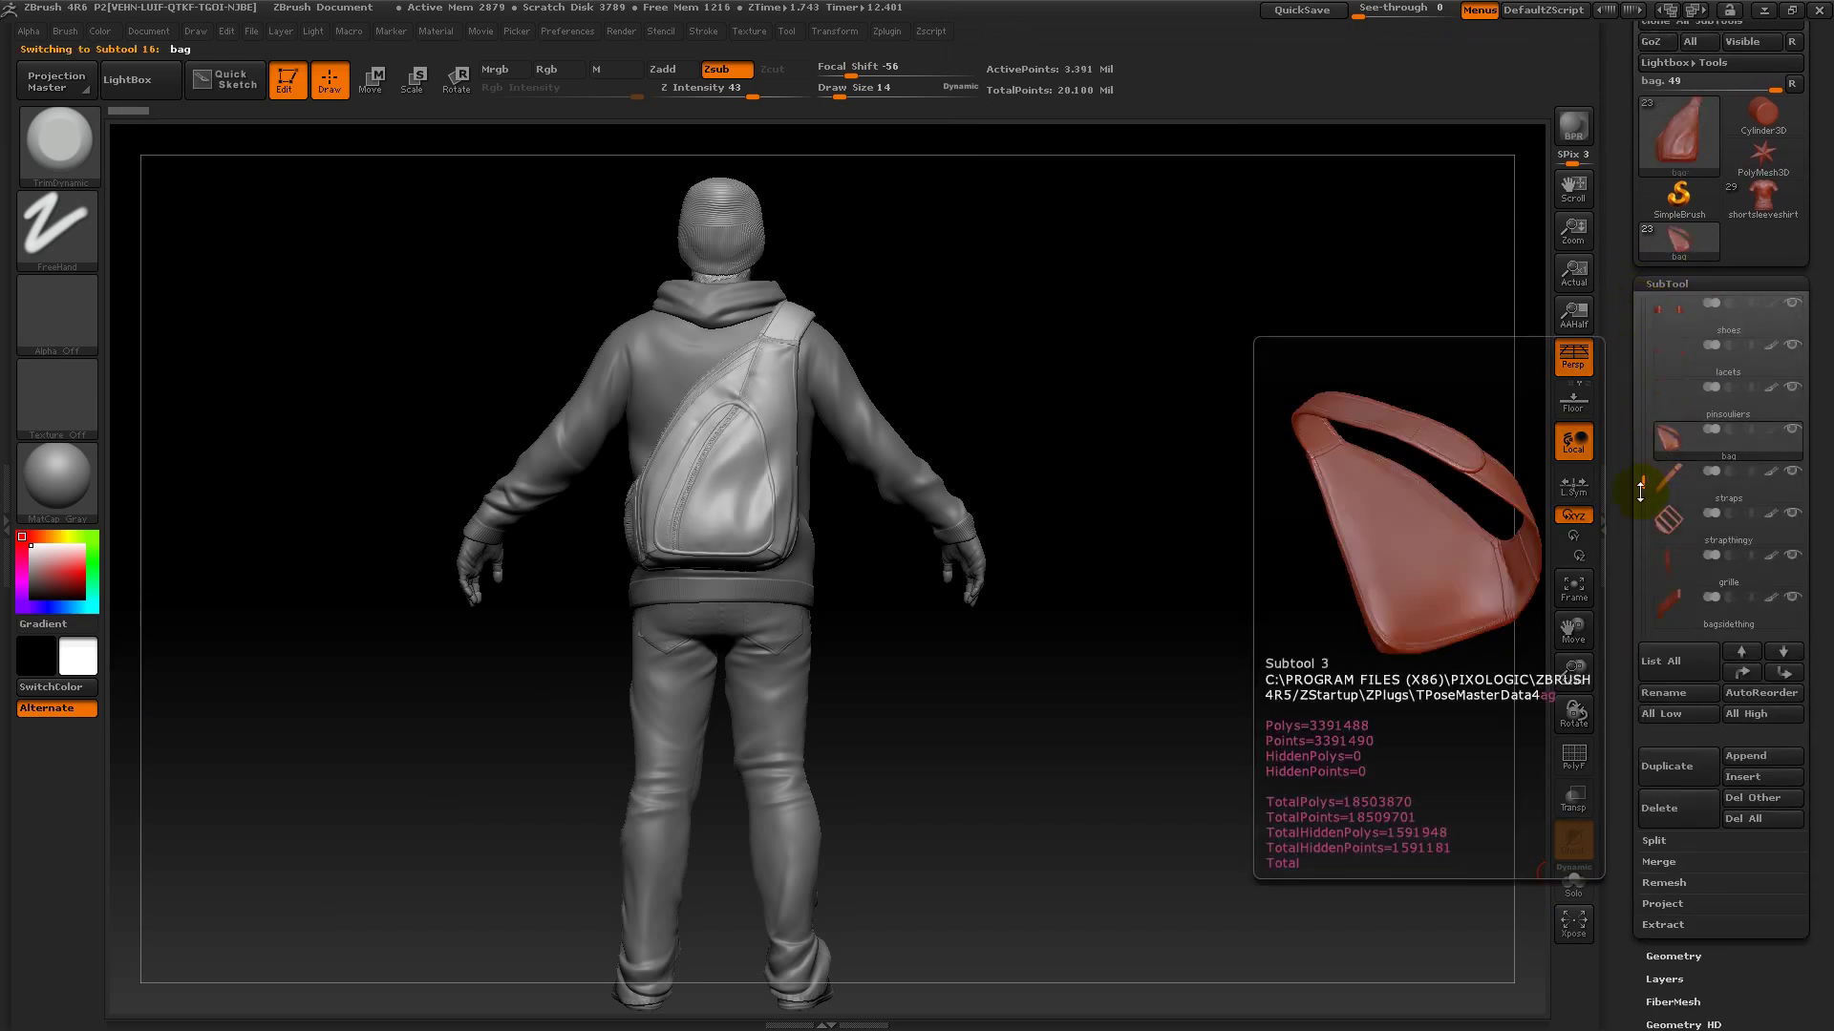
# - Isolate the bag in Solo mode and inspect it from the strap side and the back
pyautogui.click(1573, 880)
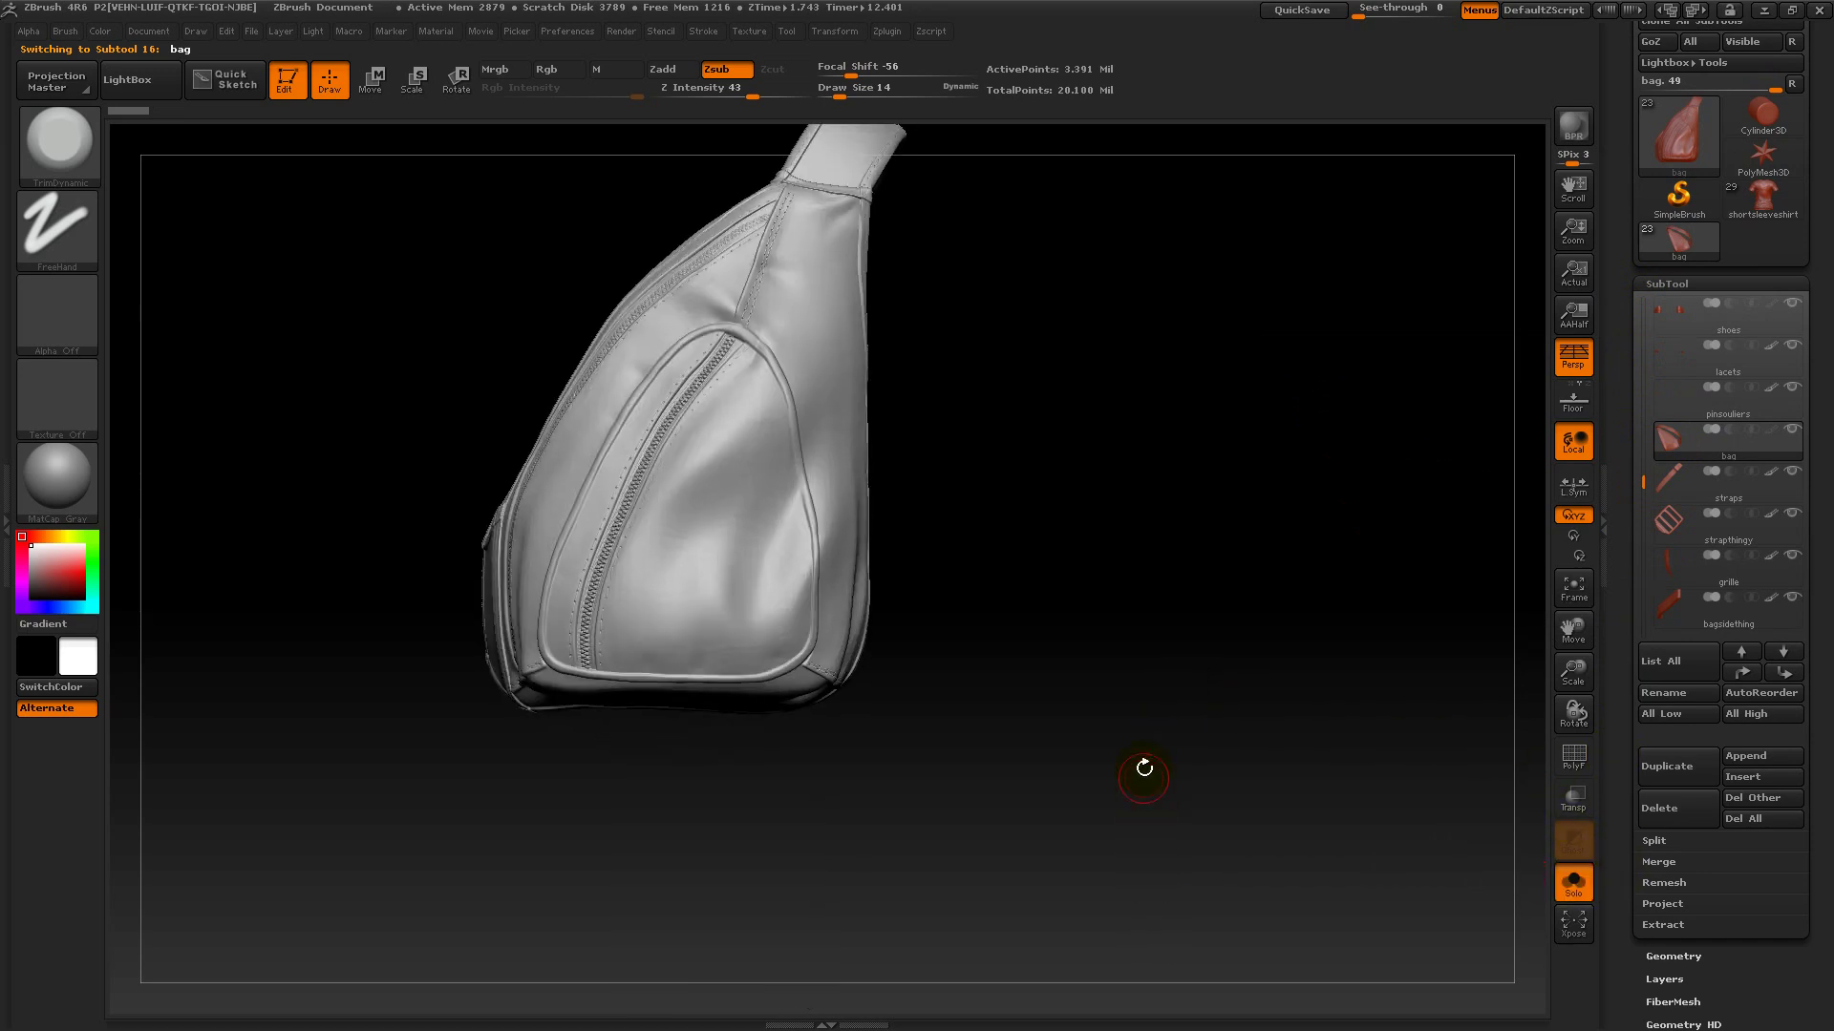
pyautogui.moveTo(1210, 768); pyautogui.dragTo(1281, 708)
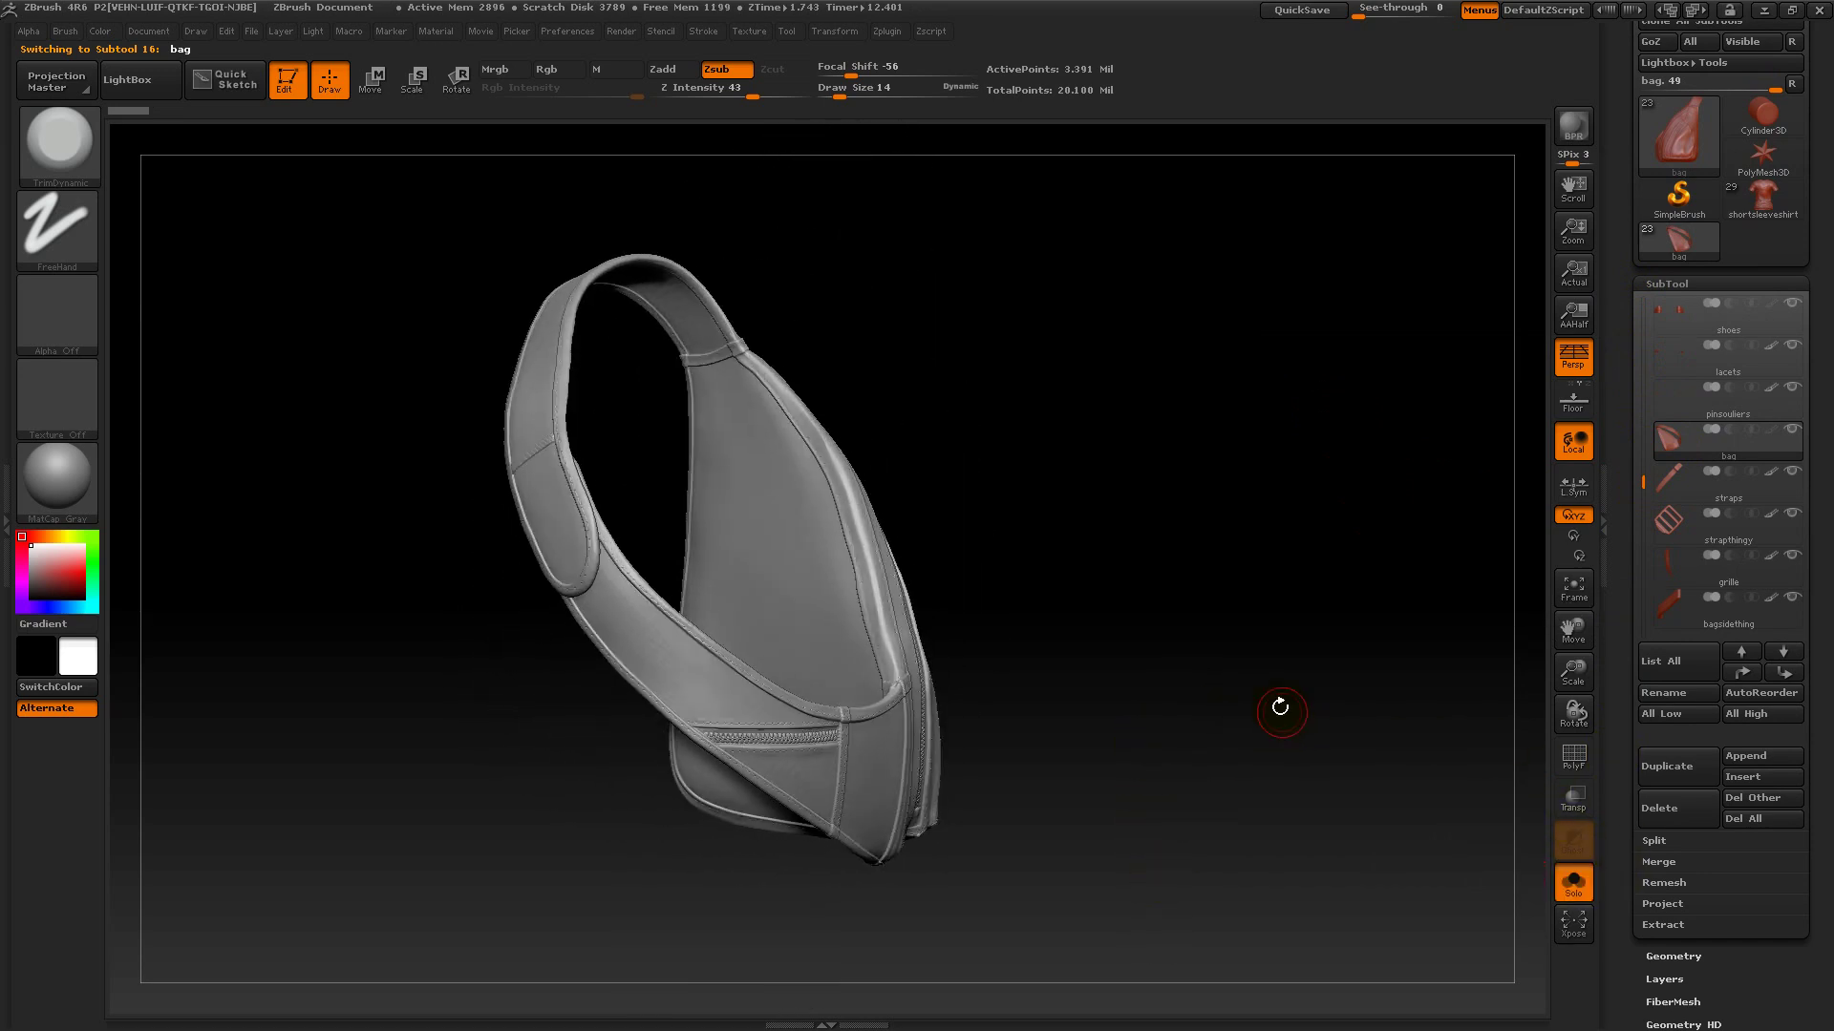
pyautogui.moveTo(1133, 462); pyautogui.dragTo(1052, 483)
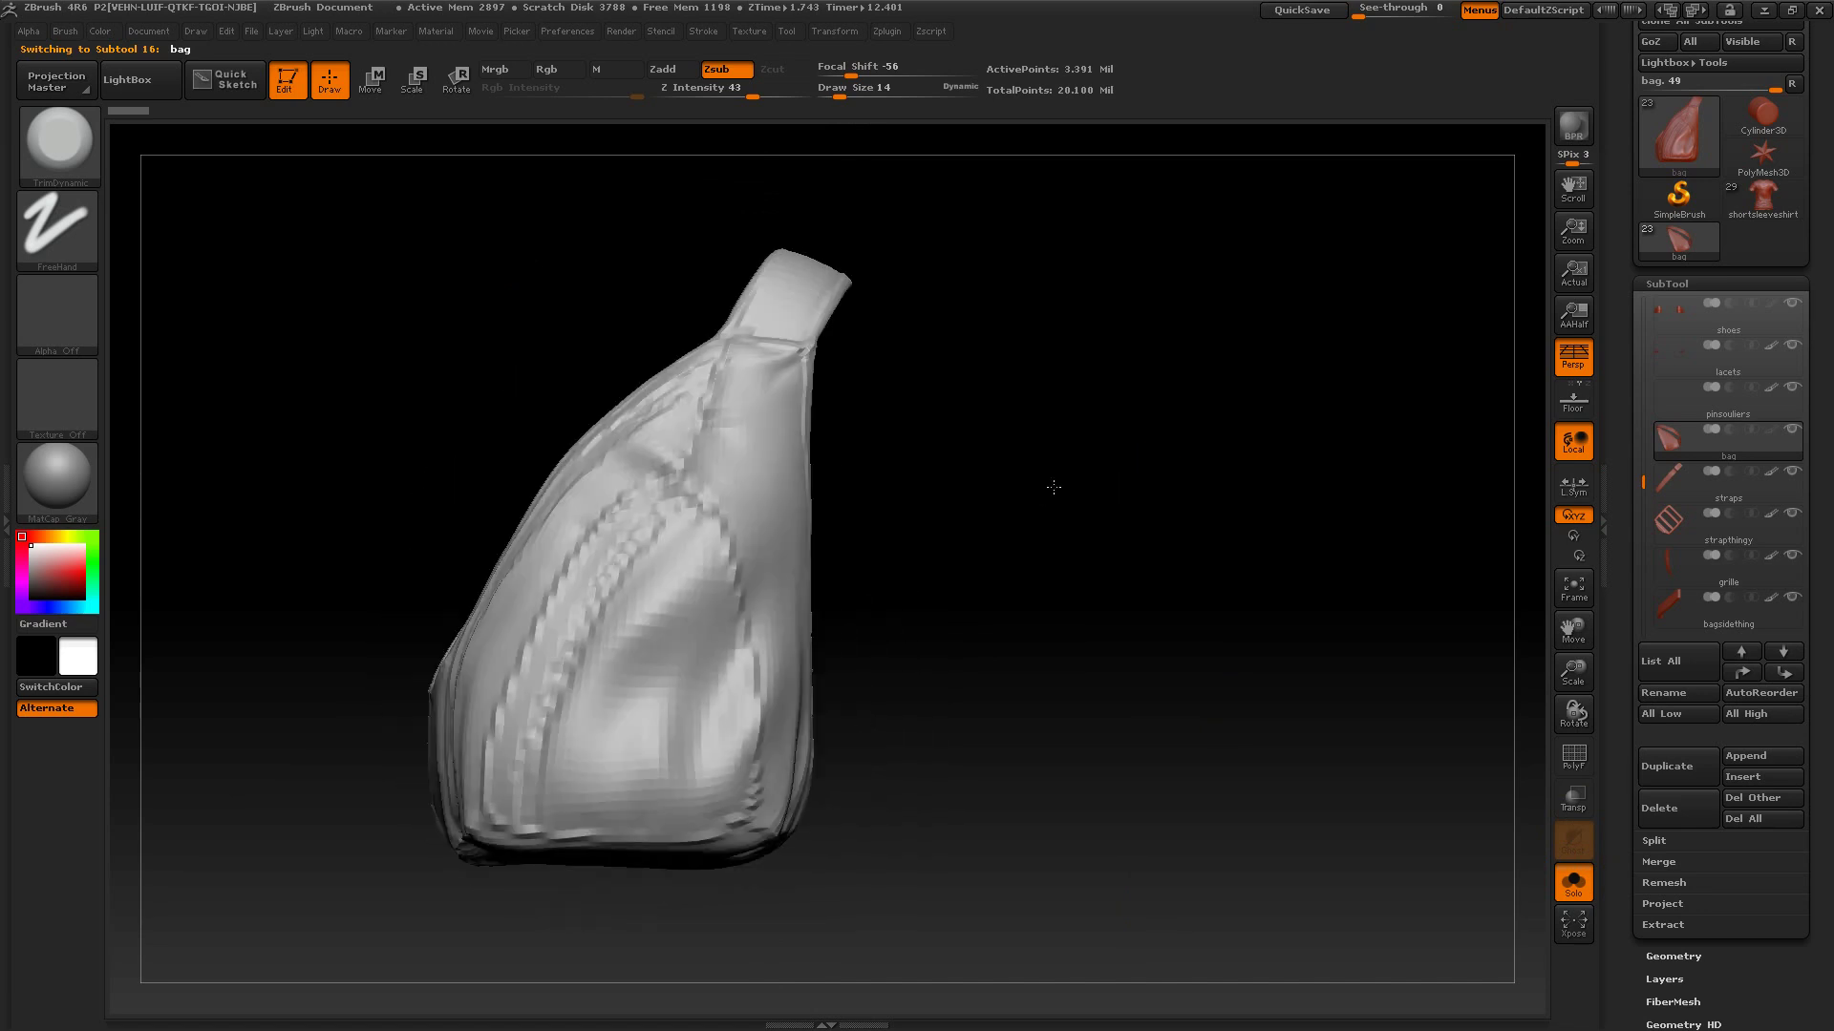
# - Display the bag at subdivision level 1 with PolyFrame on and inspect its base-mesh polygons and polygroups
pyautogui.click(1669, 284)
pyautogui.click(1673, 308)
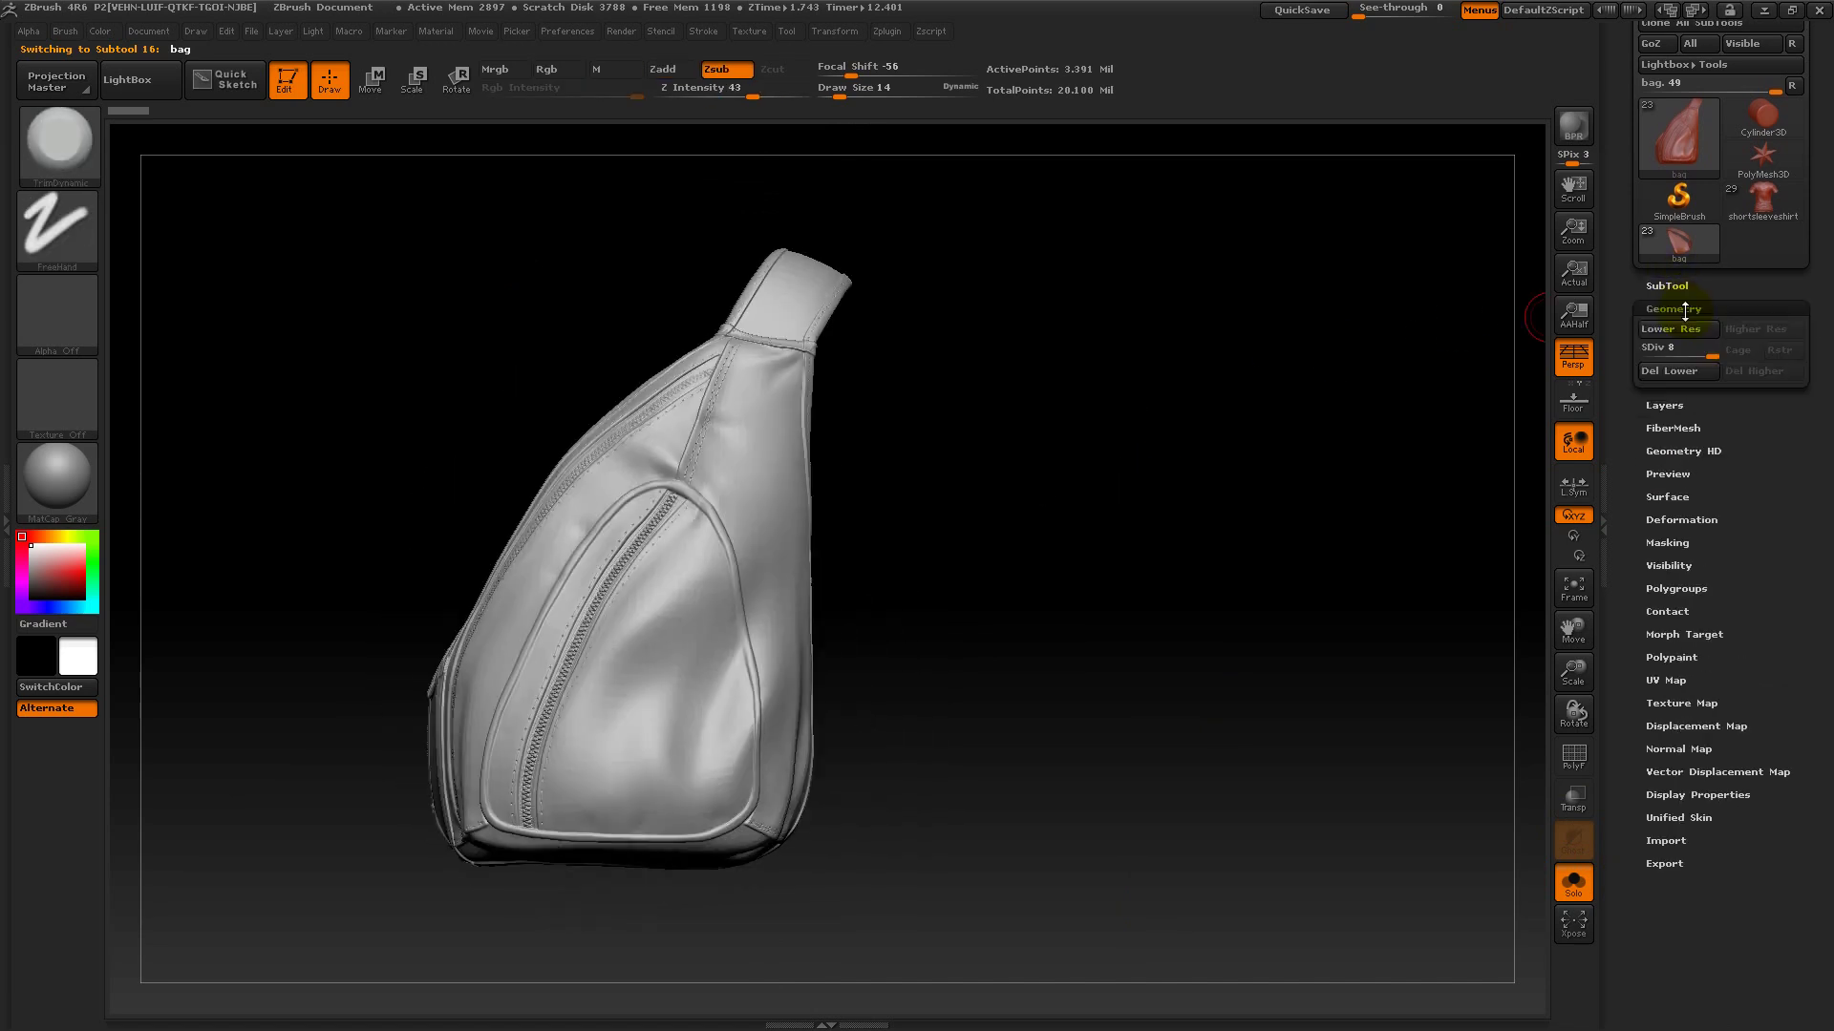
pyautogui.click(1645, 354)
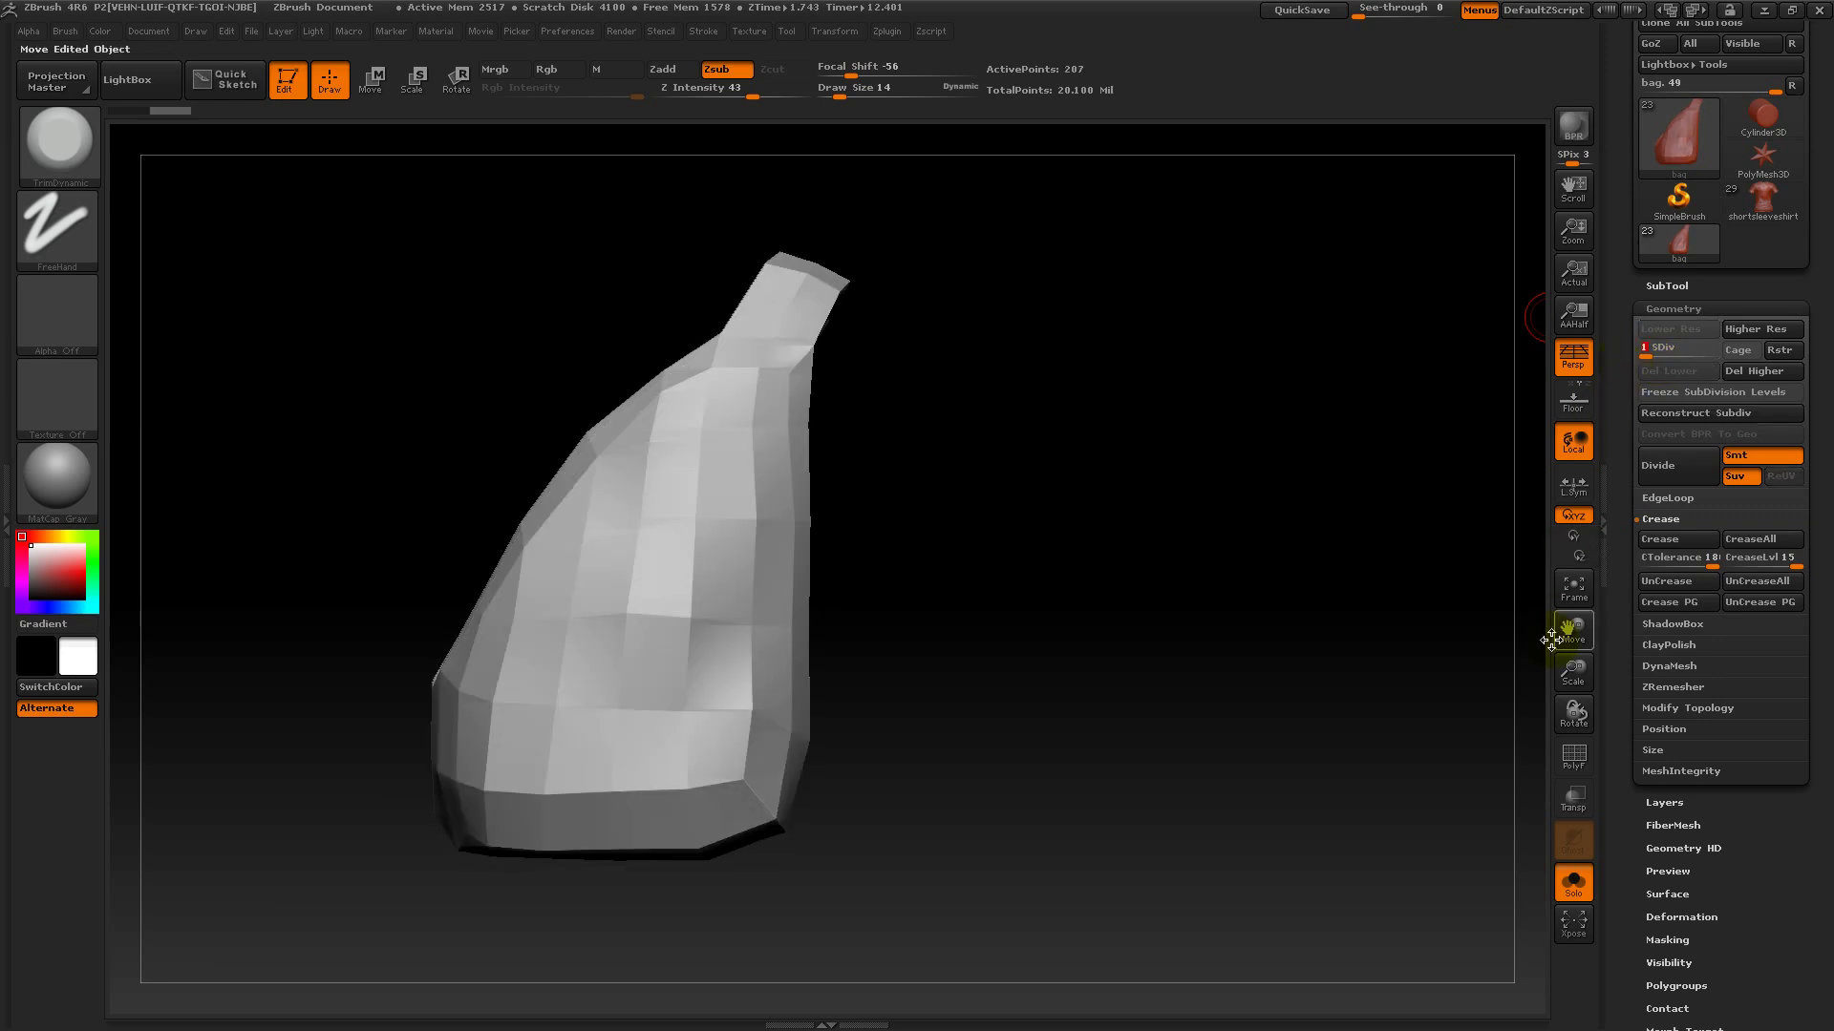
pyautogui.click(1575, 772)
pyautogui.moveTo(1220, 847); pyautogui.dragTo(1203, 681)
pyautogui.moveTo(1011, 549); pyautogui.dragTo(1098, 567)
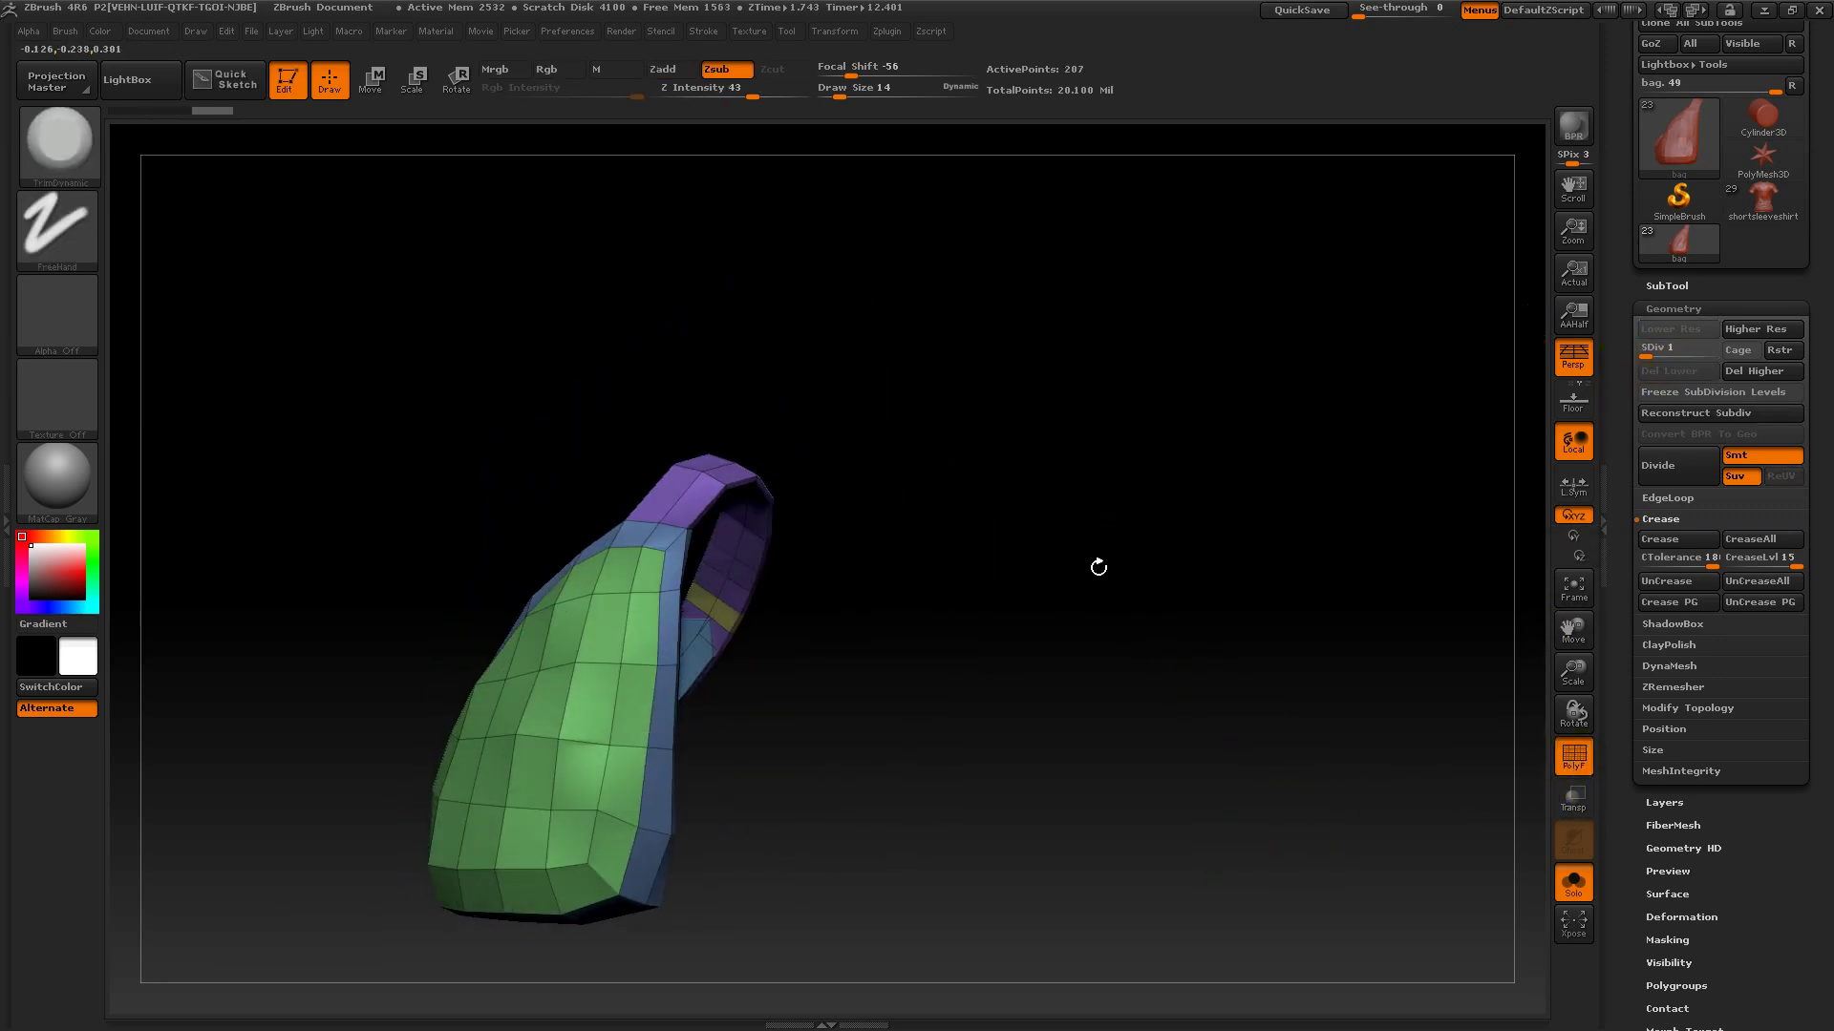
# - Examine the bag's base mesh at subdivision level 1, orbiting around its strap, side and front polygroups
pyautogui.hotkey('ctrl', 'shift')
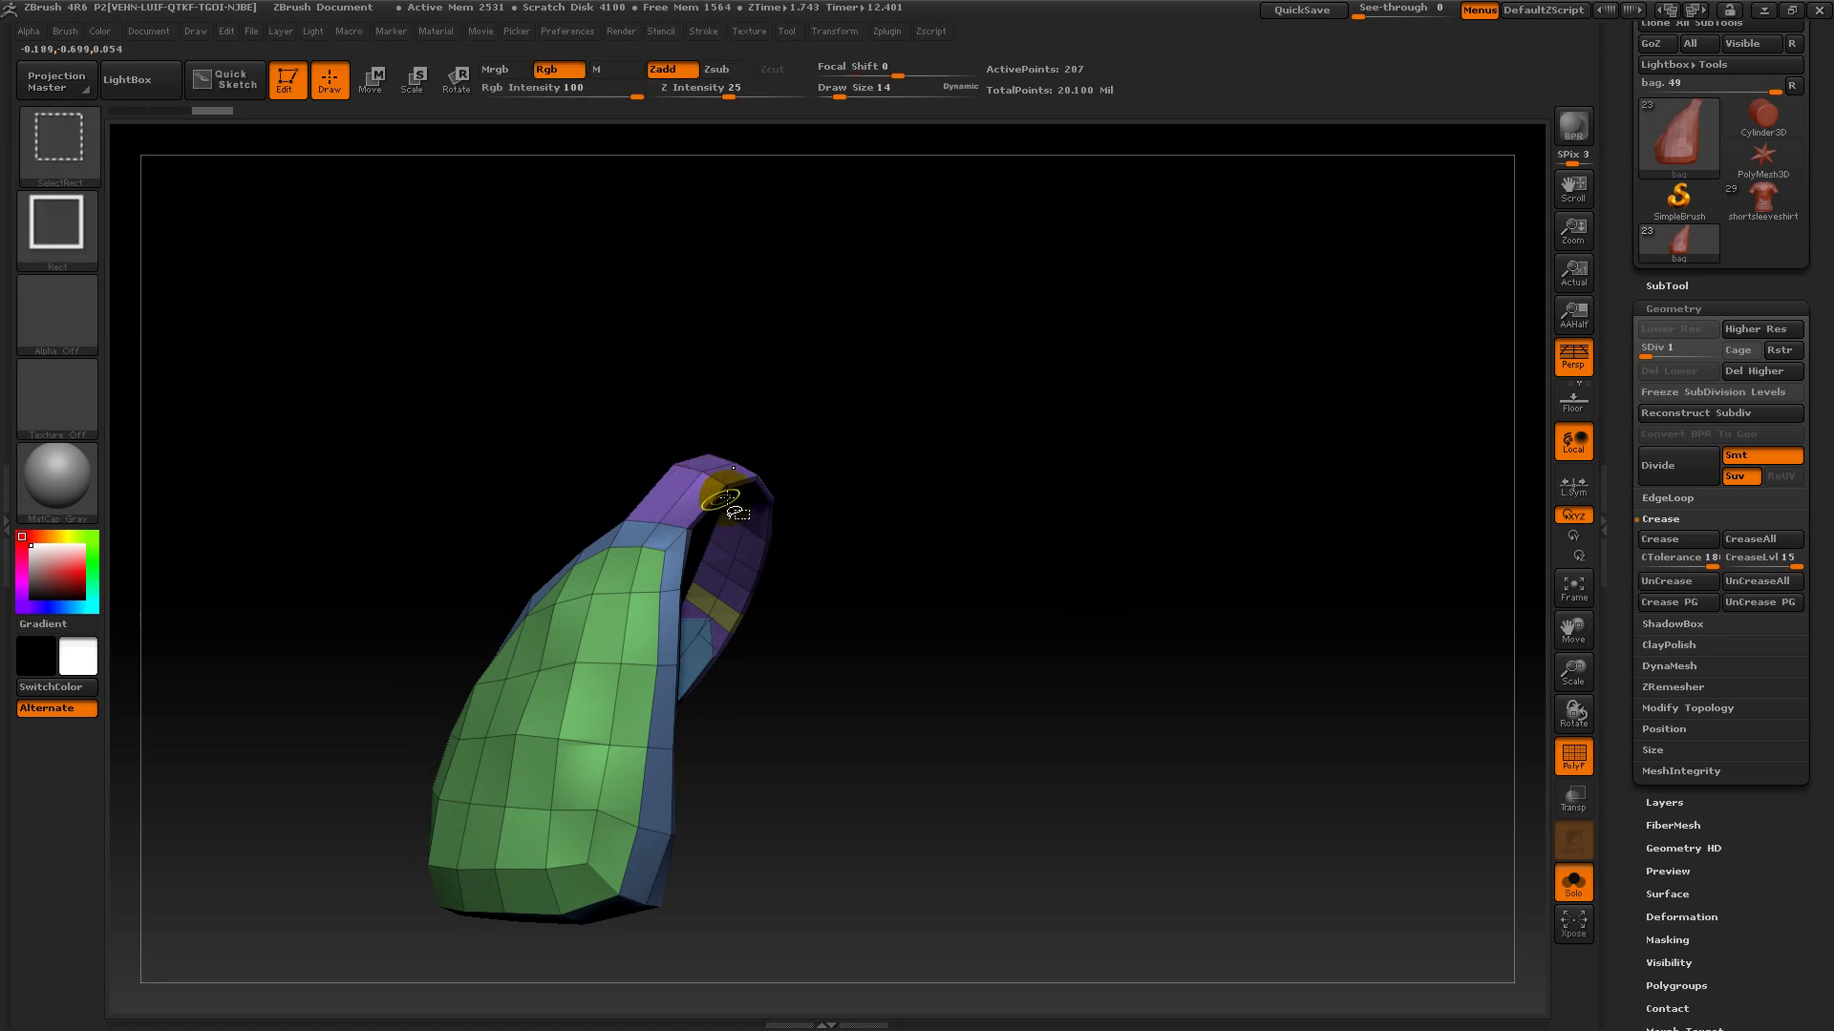
pyautogui.moveTo(731, 507)
pyautogui.mouseDown()
pyautogui.moveTo(741, 593)
pyautogui.moveTo(986, 793)
pyautogui.moveTo(789, 811)
pyautogui.moveTo(864, 766)
pyautogui.mouseUp()
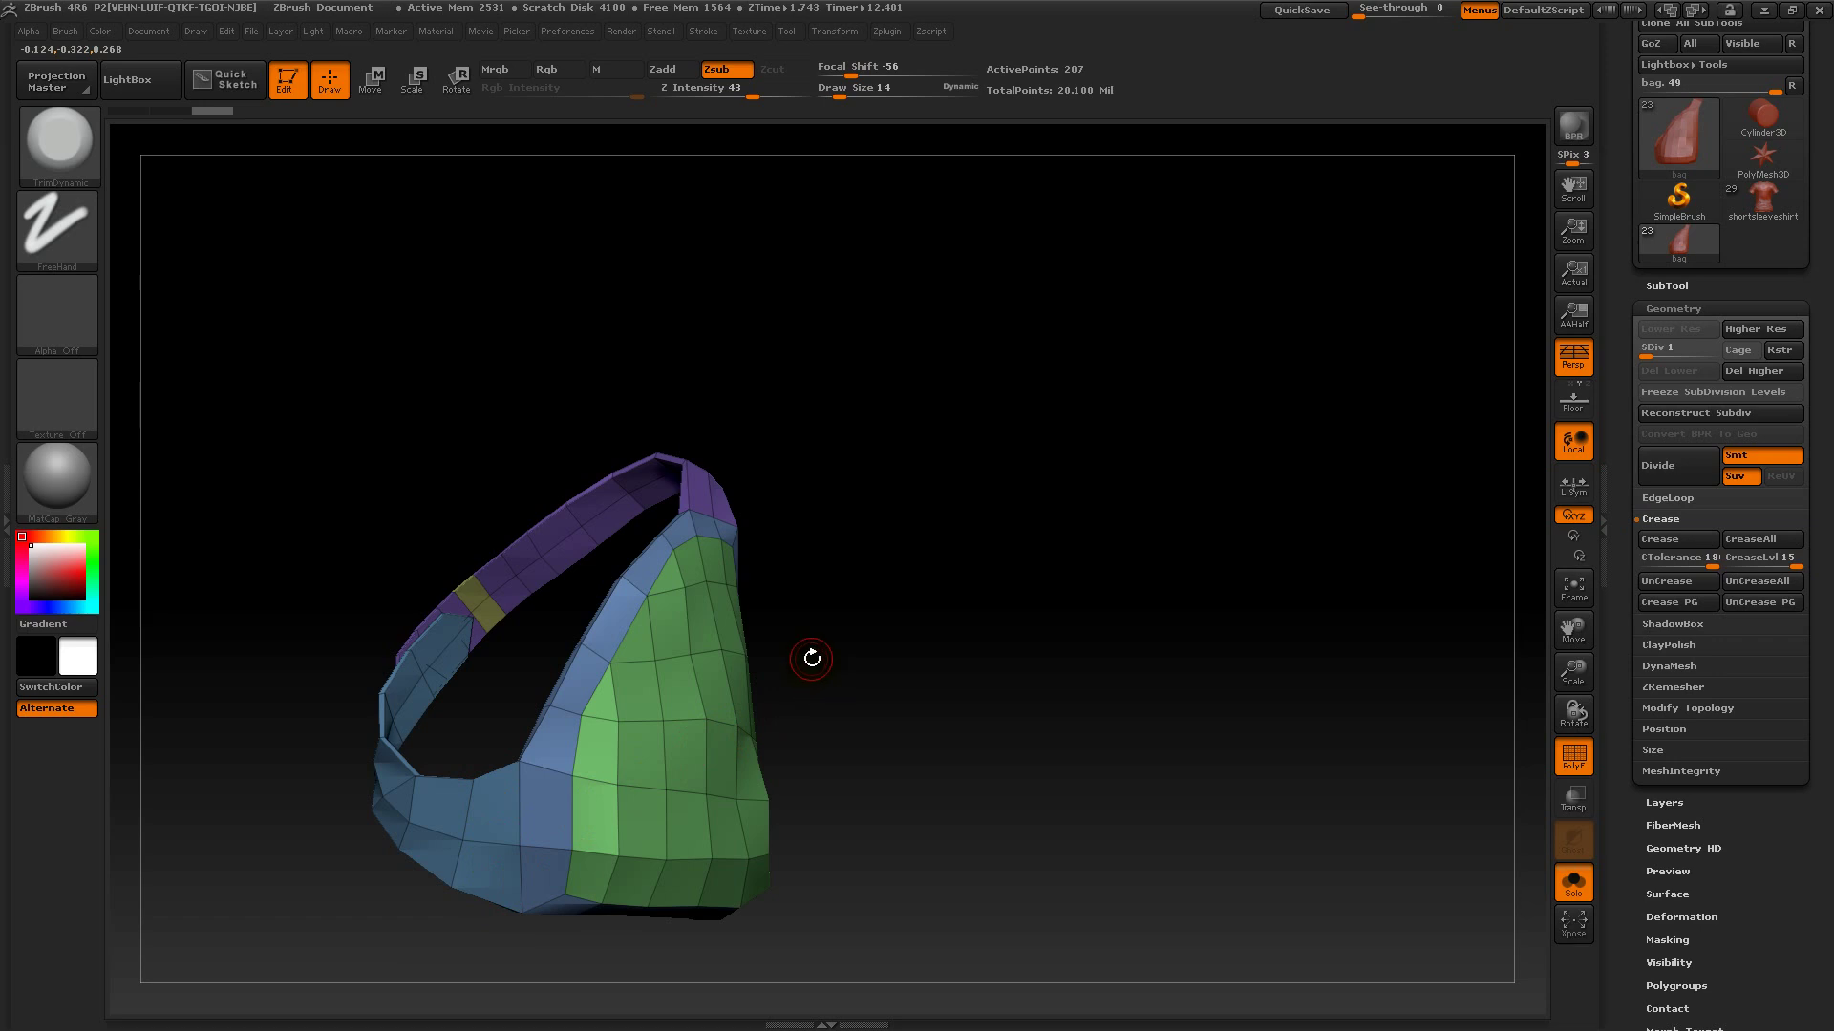
pyautogui.moveTo(810, 658); pyautogui.dragTo(953, 680)
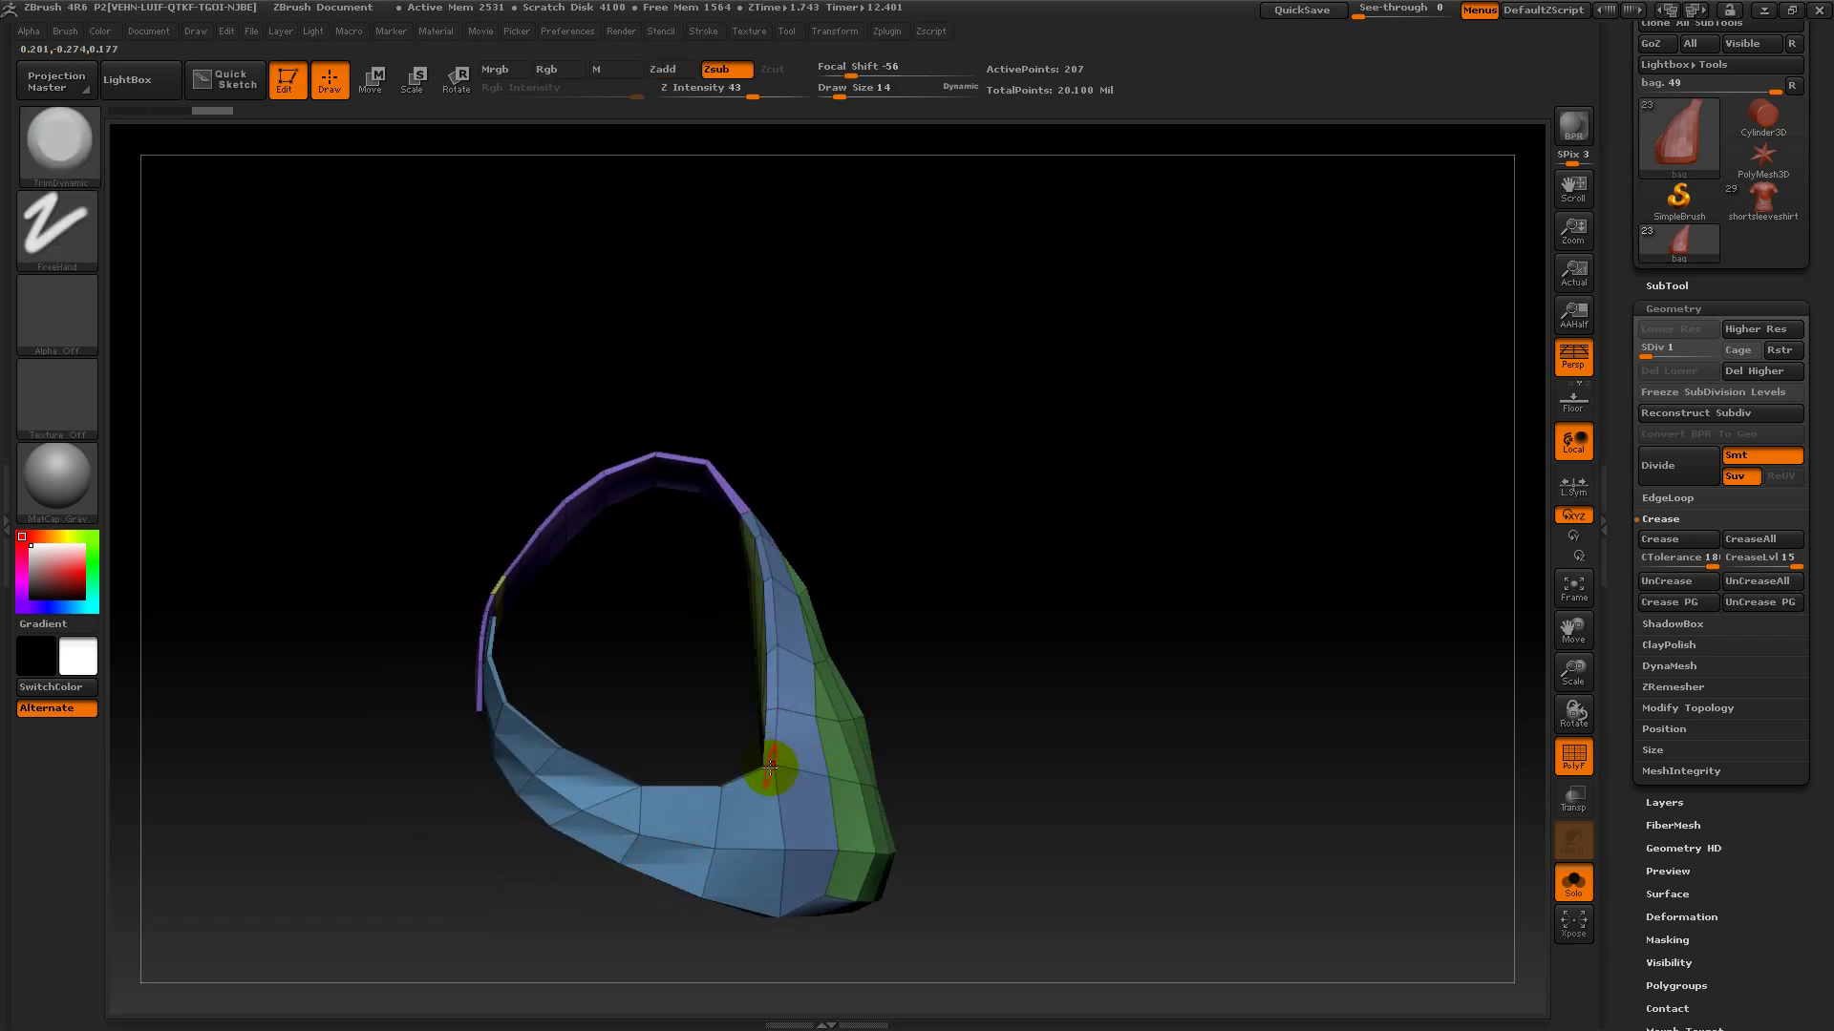
pyautogui.moveTo(957, 642); pyautogui.dragTo(667, 541)
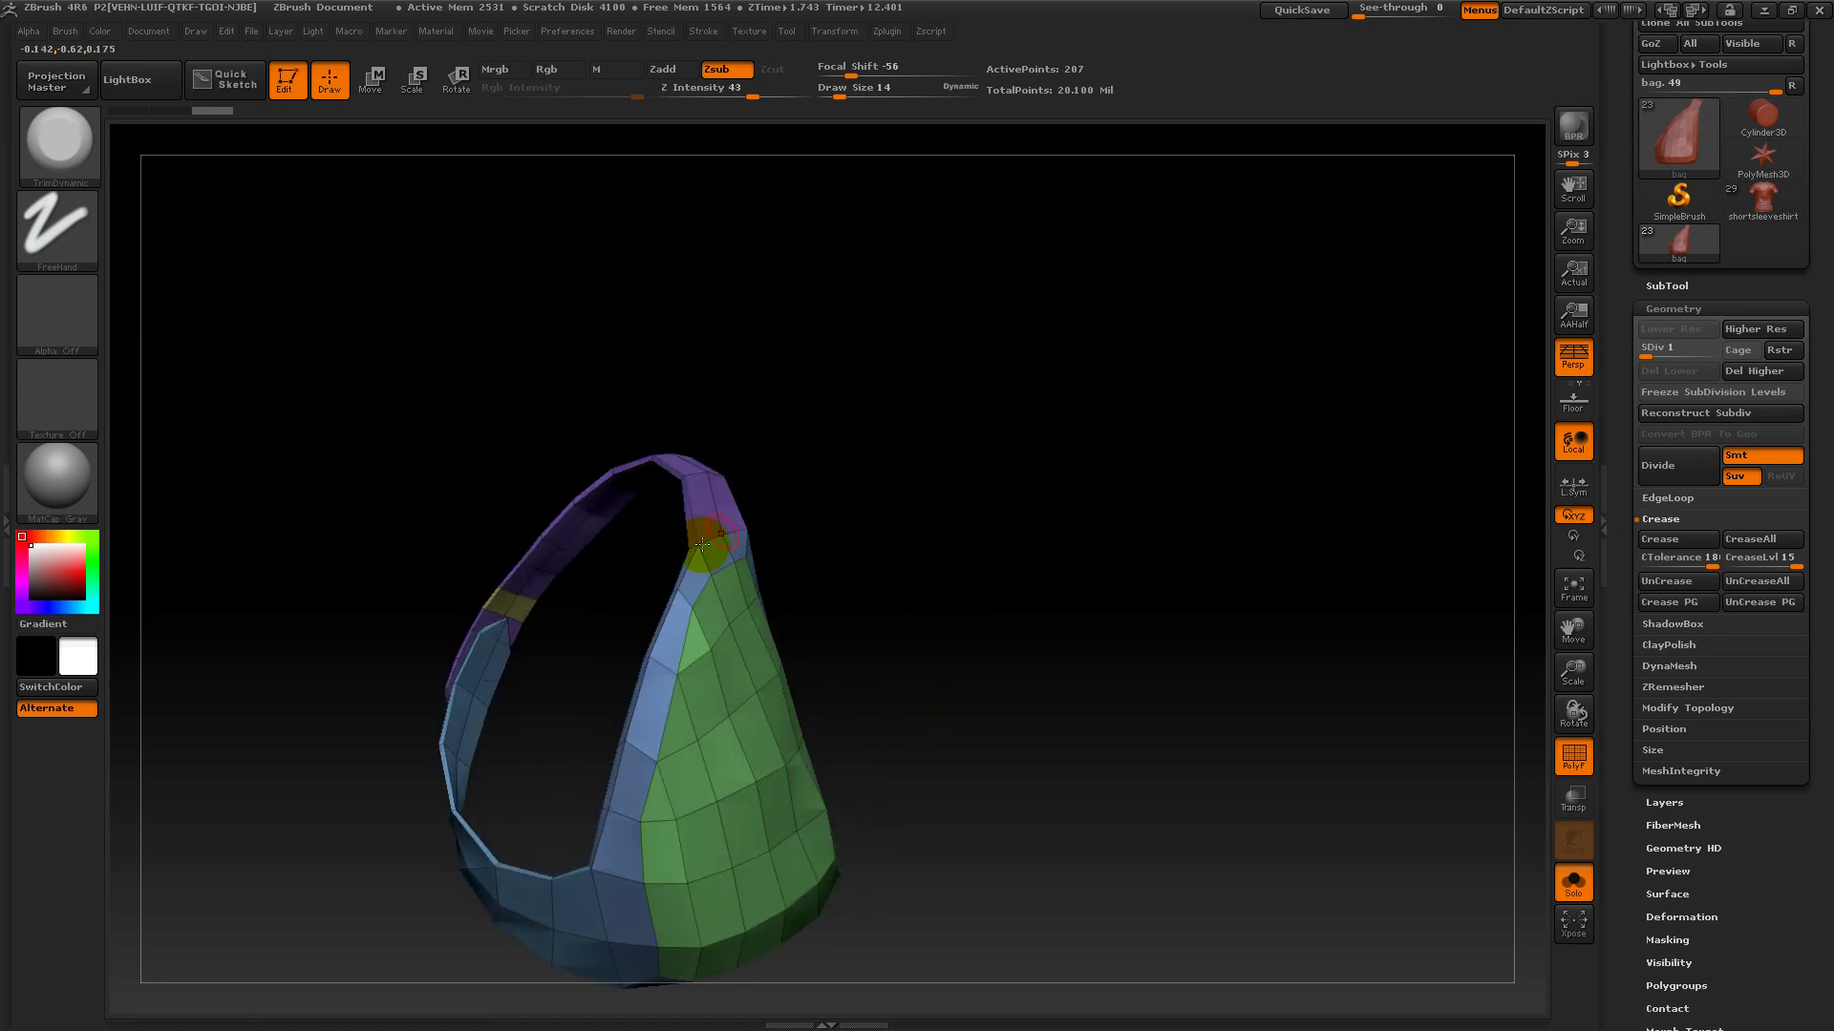
pyautogui.moveTo(879, 535); pyautogui.dragTo(1055, 552)
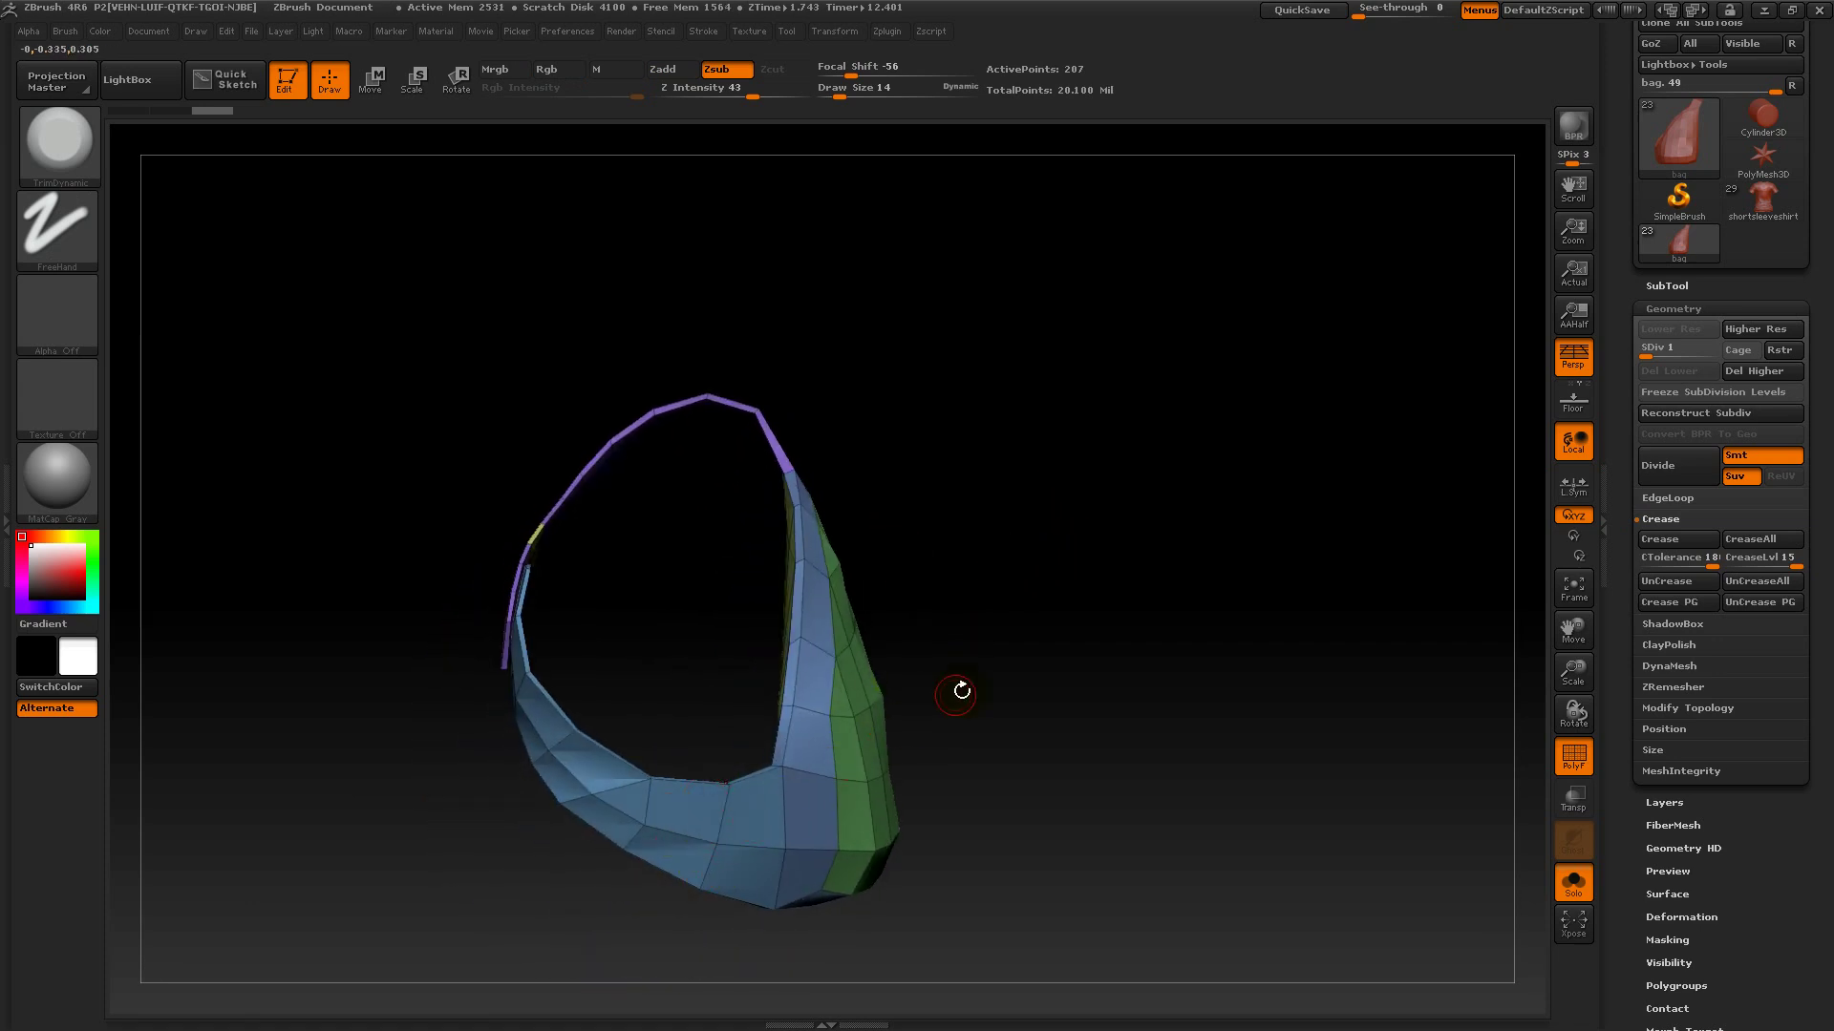
pyautogui.moveTo(955, 695); pyautogui.dragTo(884, 687)
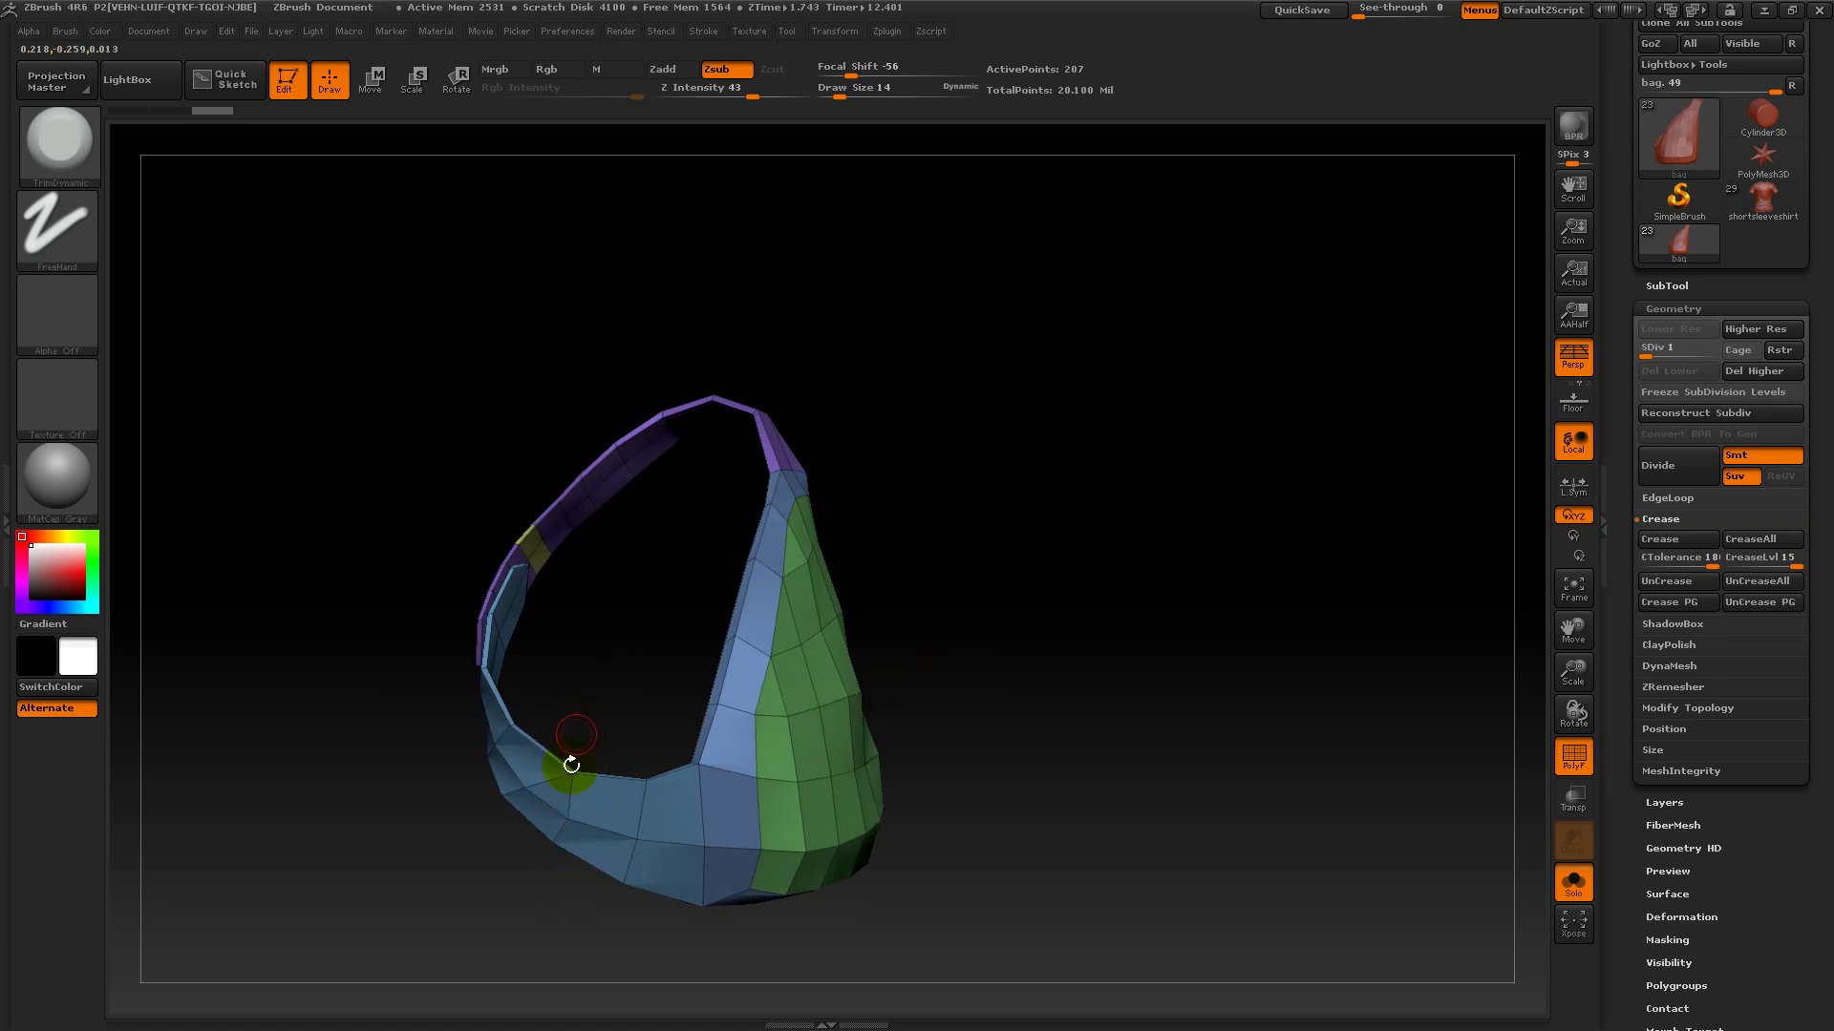
# - Raise the bag to subdivision level 3, view it, raise it to level 8 and turn off PolyFrame
pyautogui.moveTo(982, 539)
pyautogui.mouseDown()
pyautogui.moveTo(1084, 534)
pyautogui.moveTo(970, 532)
pyautogui.mouseUp()
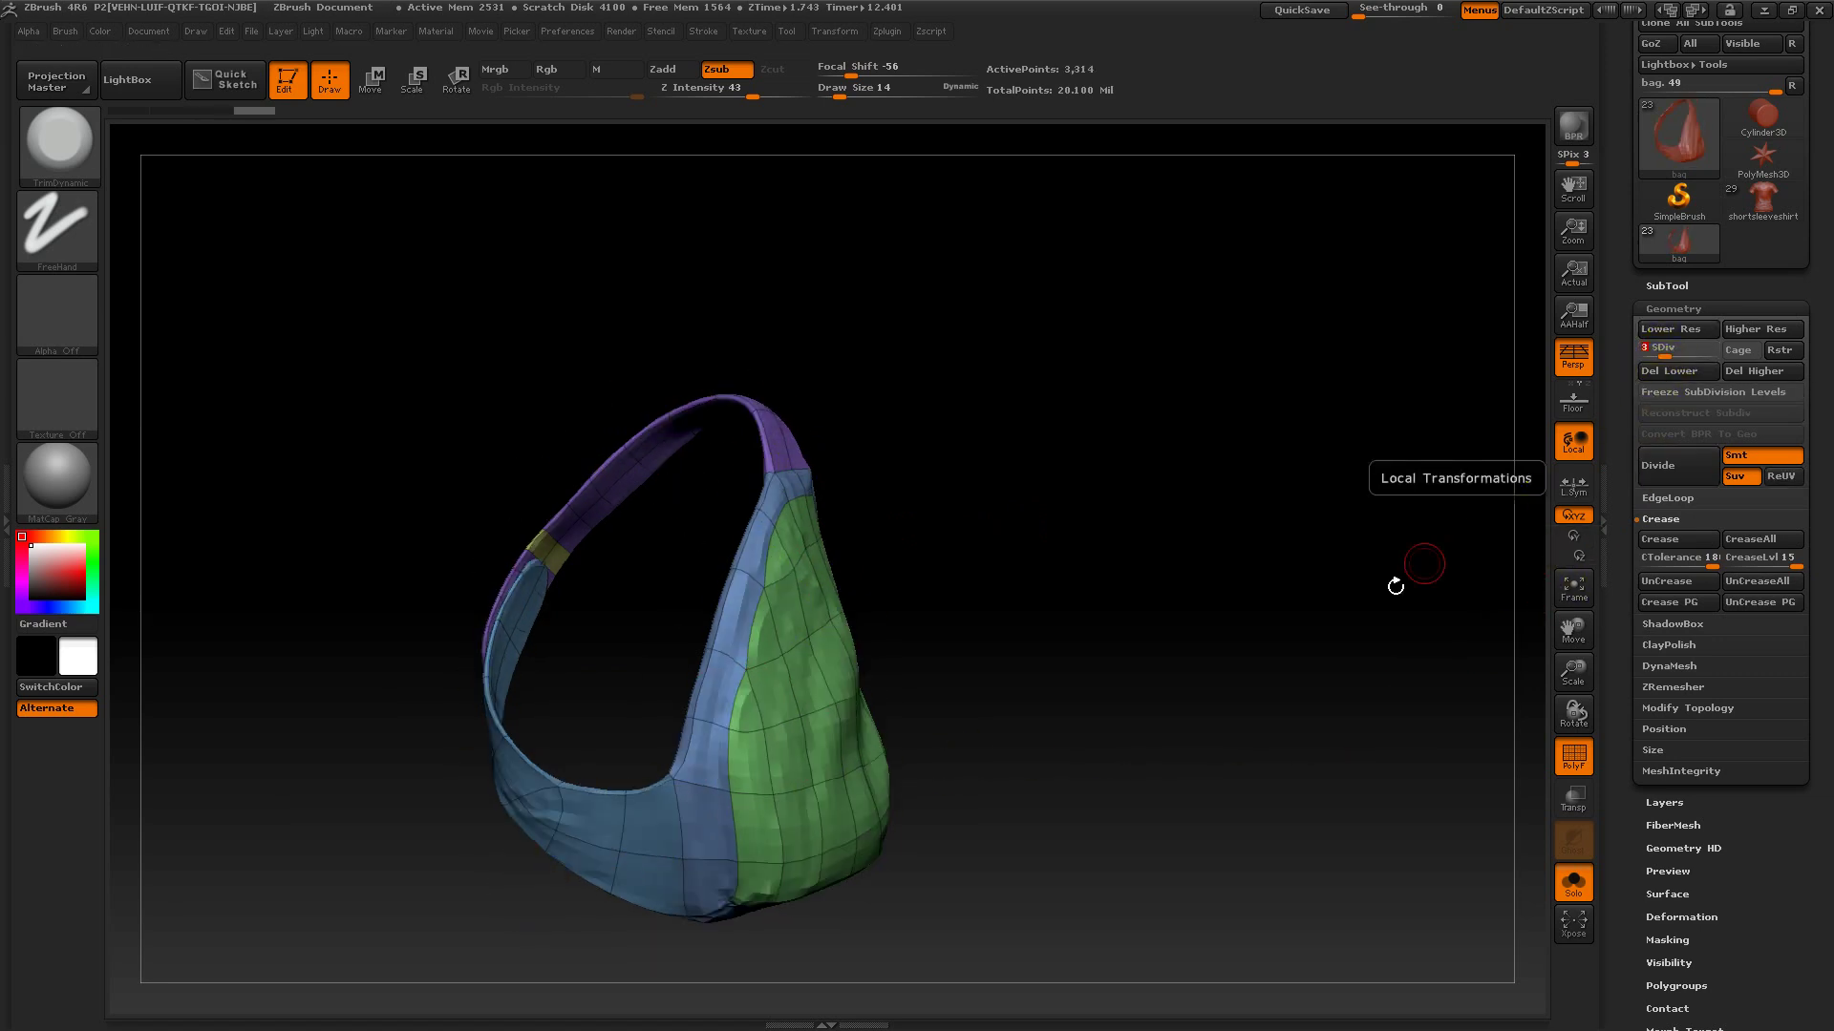
pyautogui.moveTo(1351, 605); pyautogui.dragTo(1245, 720)
pyautogui.click(1675, 345)
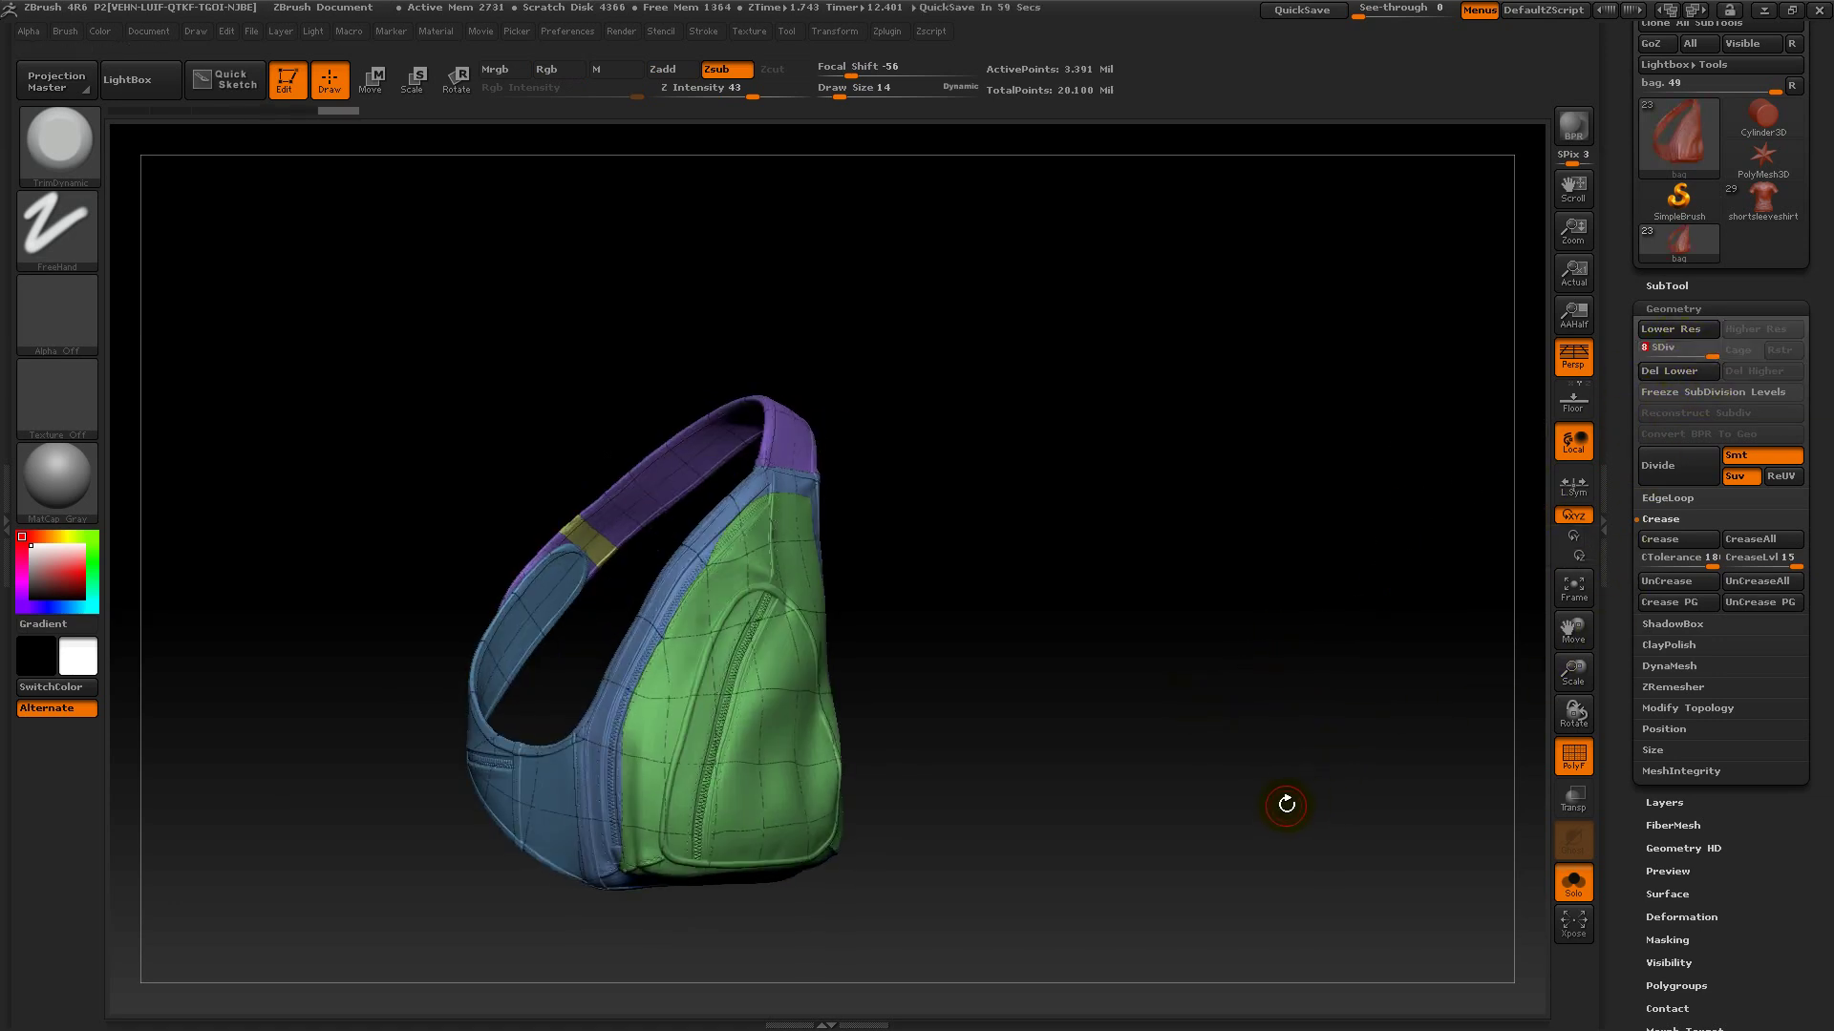
pyautogui.keyDown('alt'); pyautogui.moveTo(1286, 803); pyautogui.dragTo(1089, 684); pyautogui.keyUp('alt')
pyautogui.click(1574, 759)
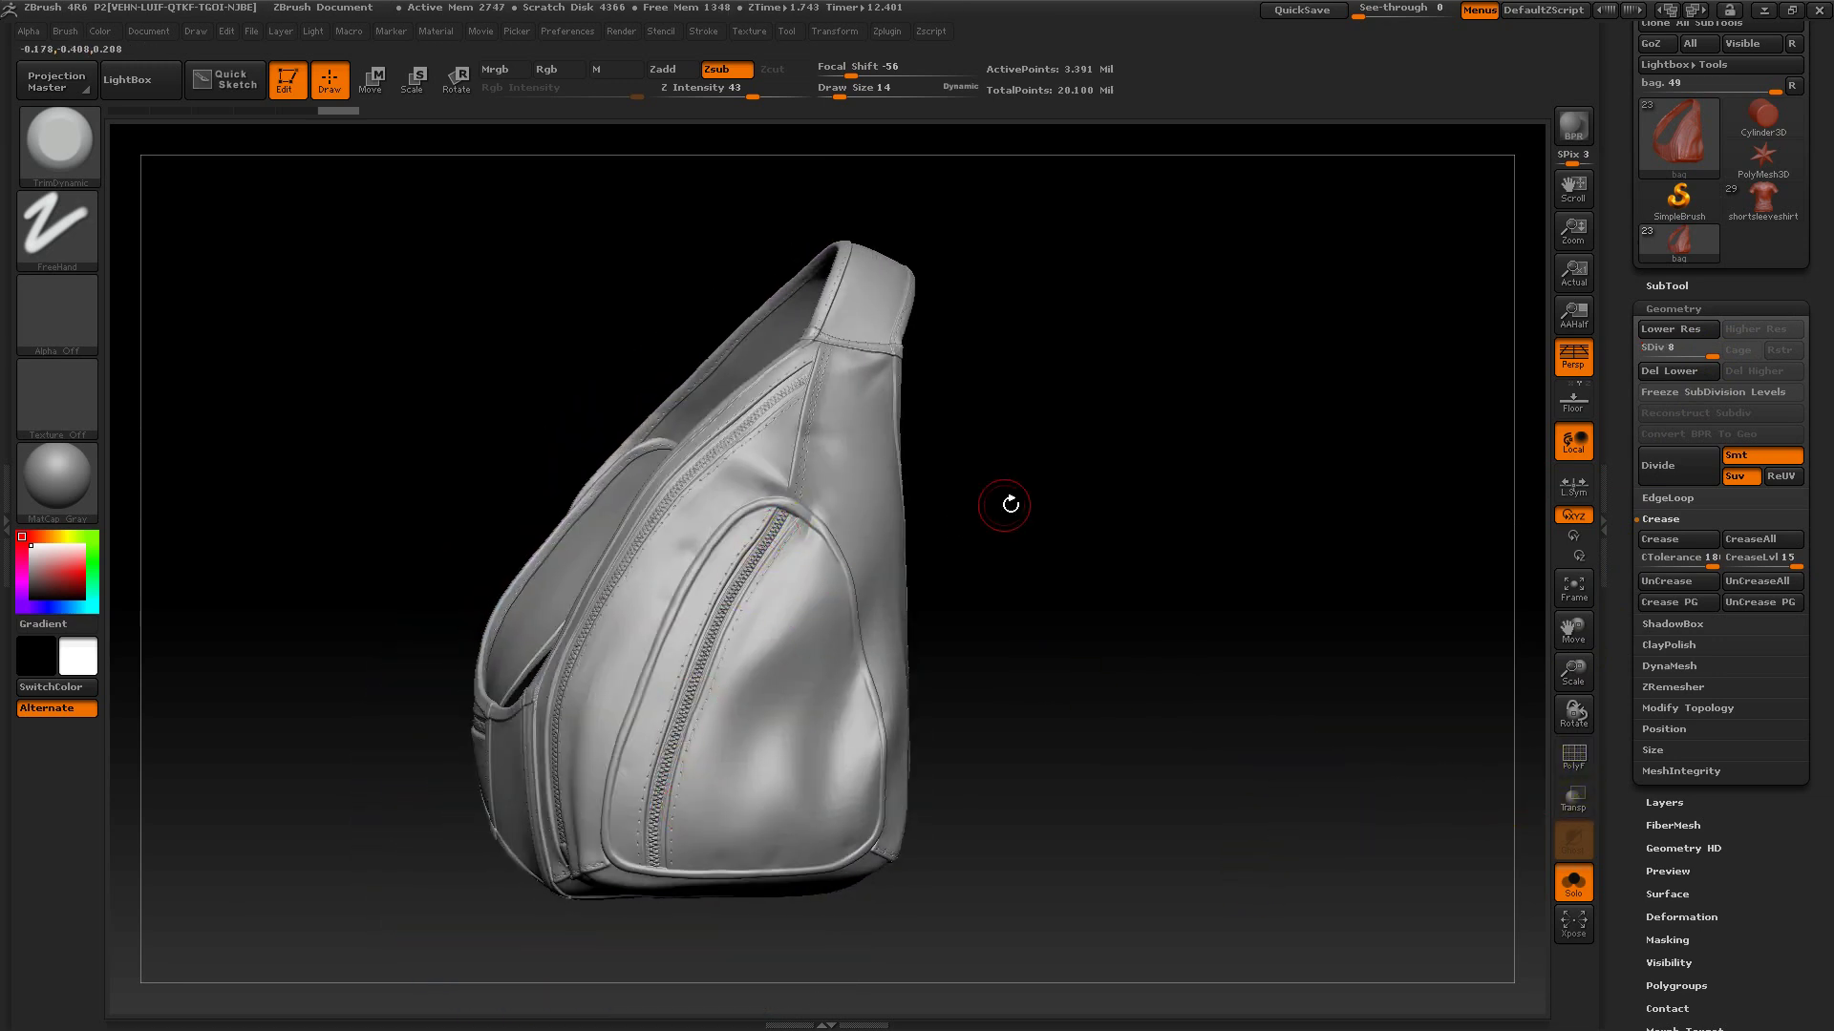
# - Inspect the detailed bag's zippers and stitching, and turn off Solo mode to see it worn on the character
pyautogui.keyDown('alt'); pyautogui.moveTo(1011, 505); pyautogui.dragTo(1208, 444); pyautogui.keyUp('alt')
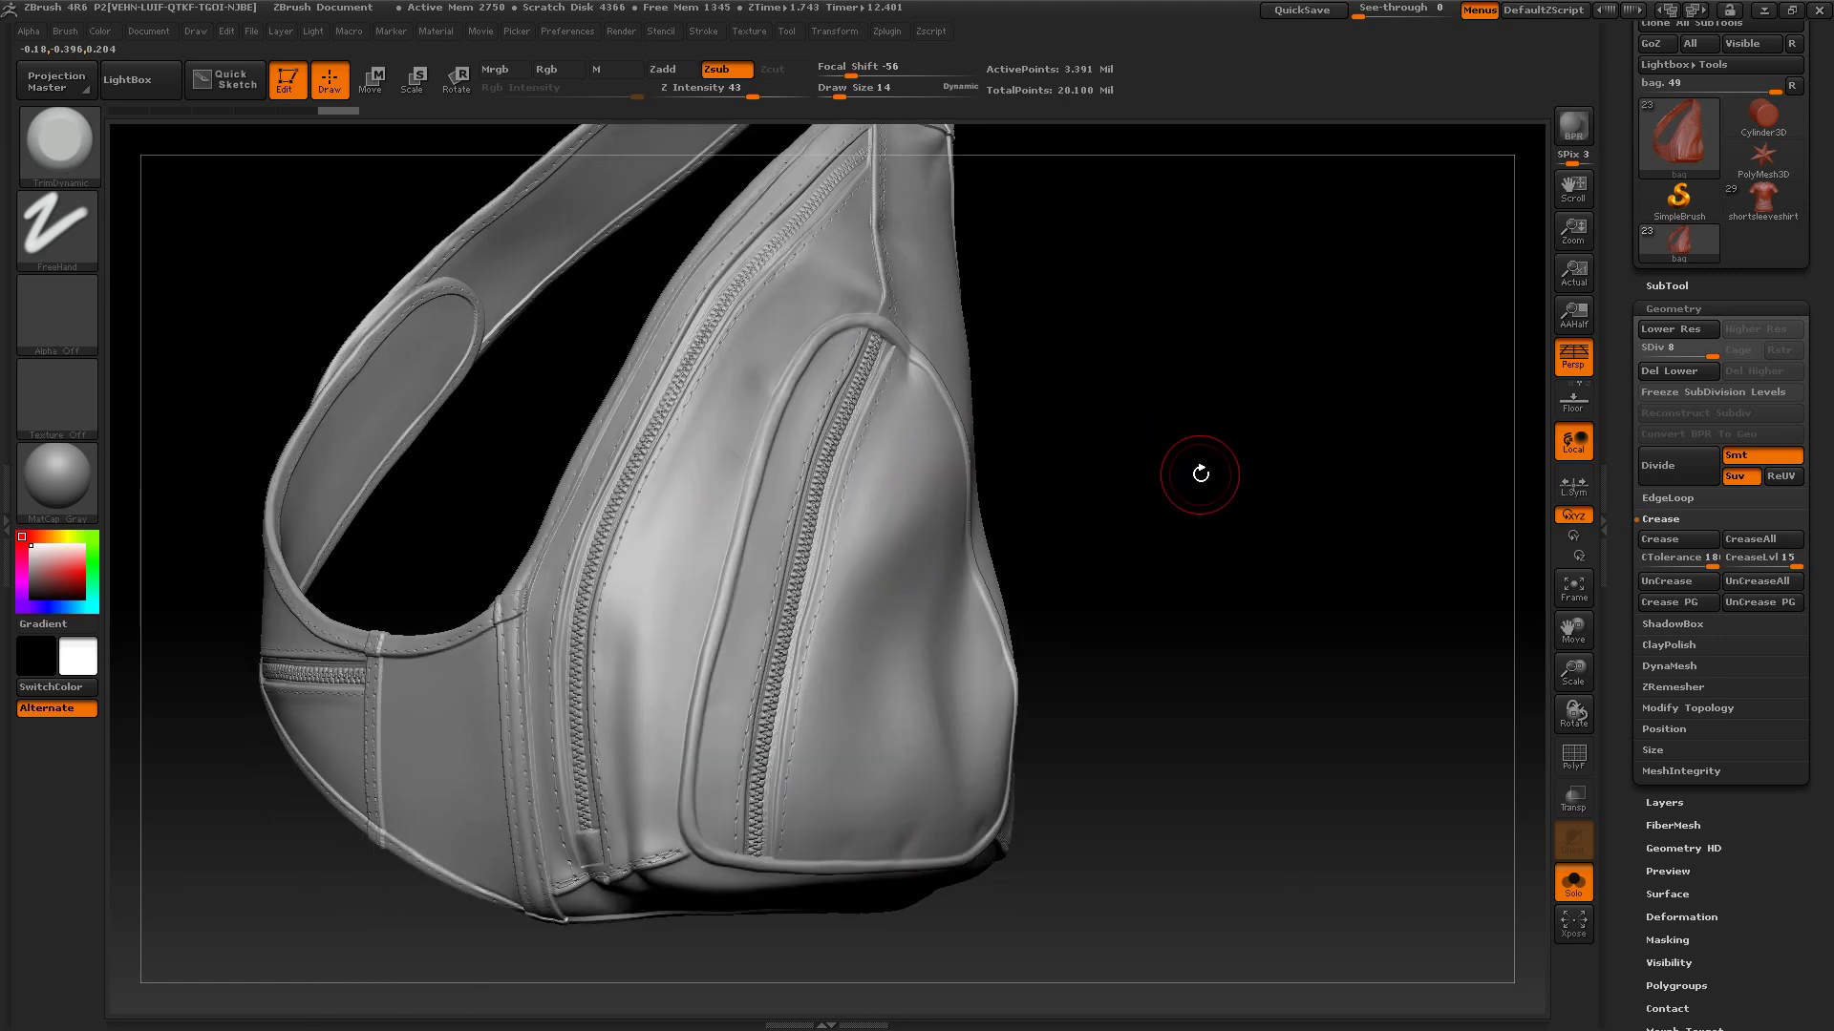
pyautogui.moveTo(1196, 478)
pyautogui.mouseDown()
pyautogui.moveTo(1113, 622)
pyautogui.moveTo(926, 573)
pyautogui.moveTo(1015, 532)
pyautogui.moveTo(1069, 535)
pyautogui.moveTo(1069, 491)
pyautogui.moveTo(982, 513)
pyautogui.moveTo(1019, 525)
pyautogui.moveTo(908, 863)
pyautogui.moveTo(1565, 860)
pyautogui.mouseUp()
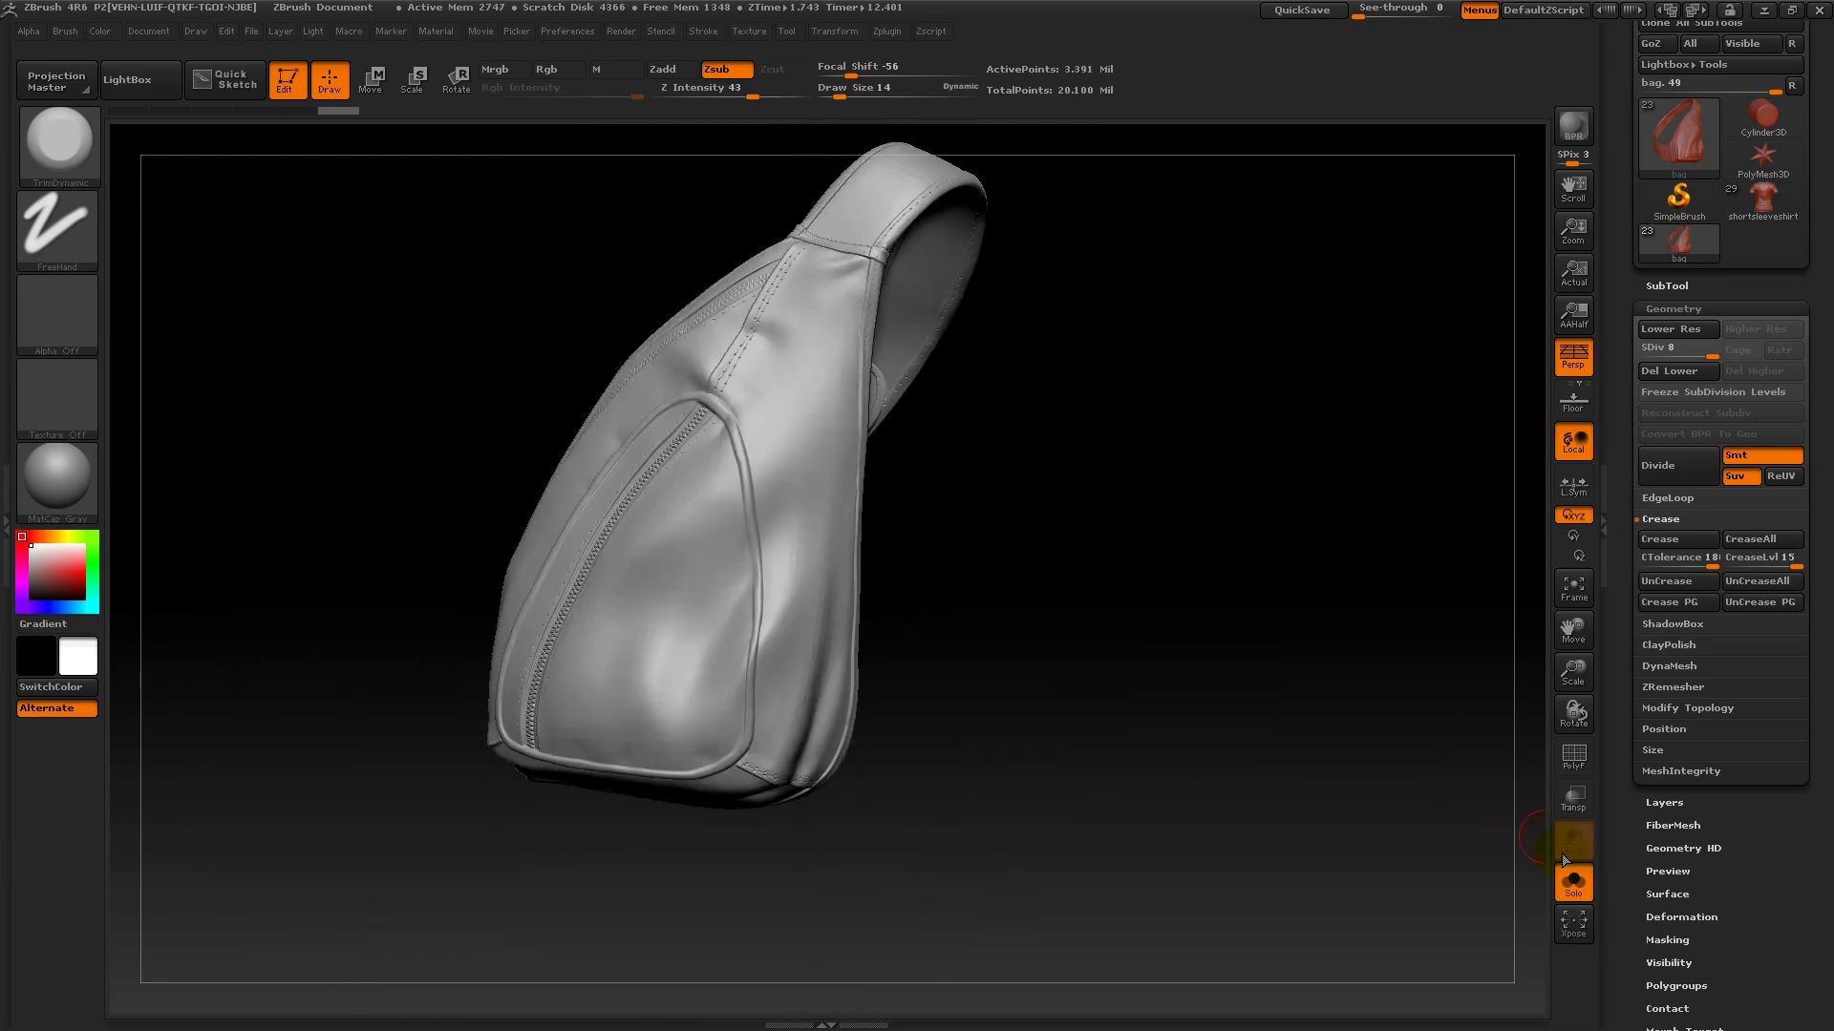
pyautogui.moveTo(1228, 888); pyautogui.dragTo(984, 841)
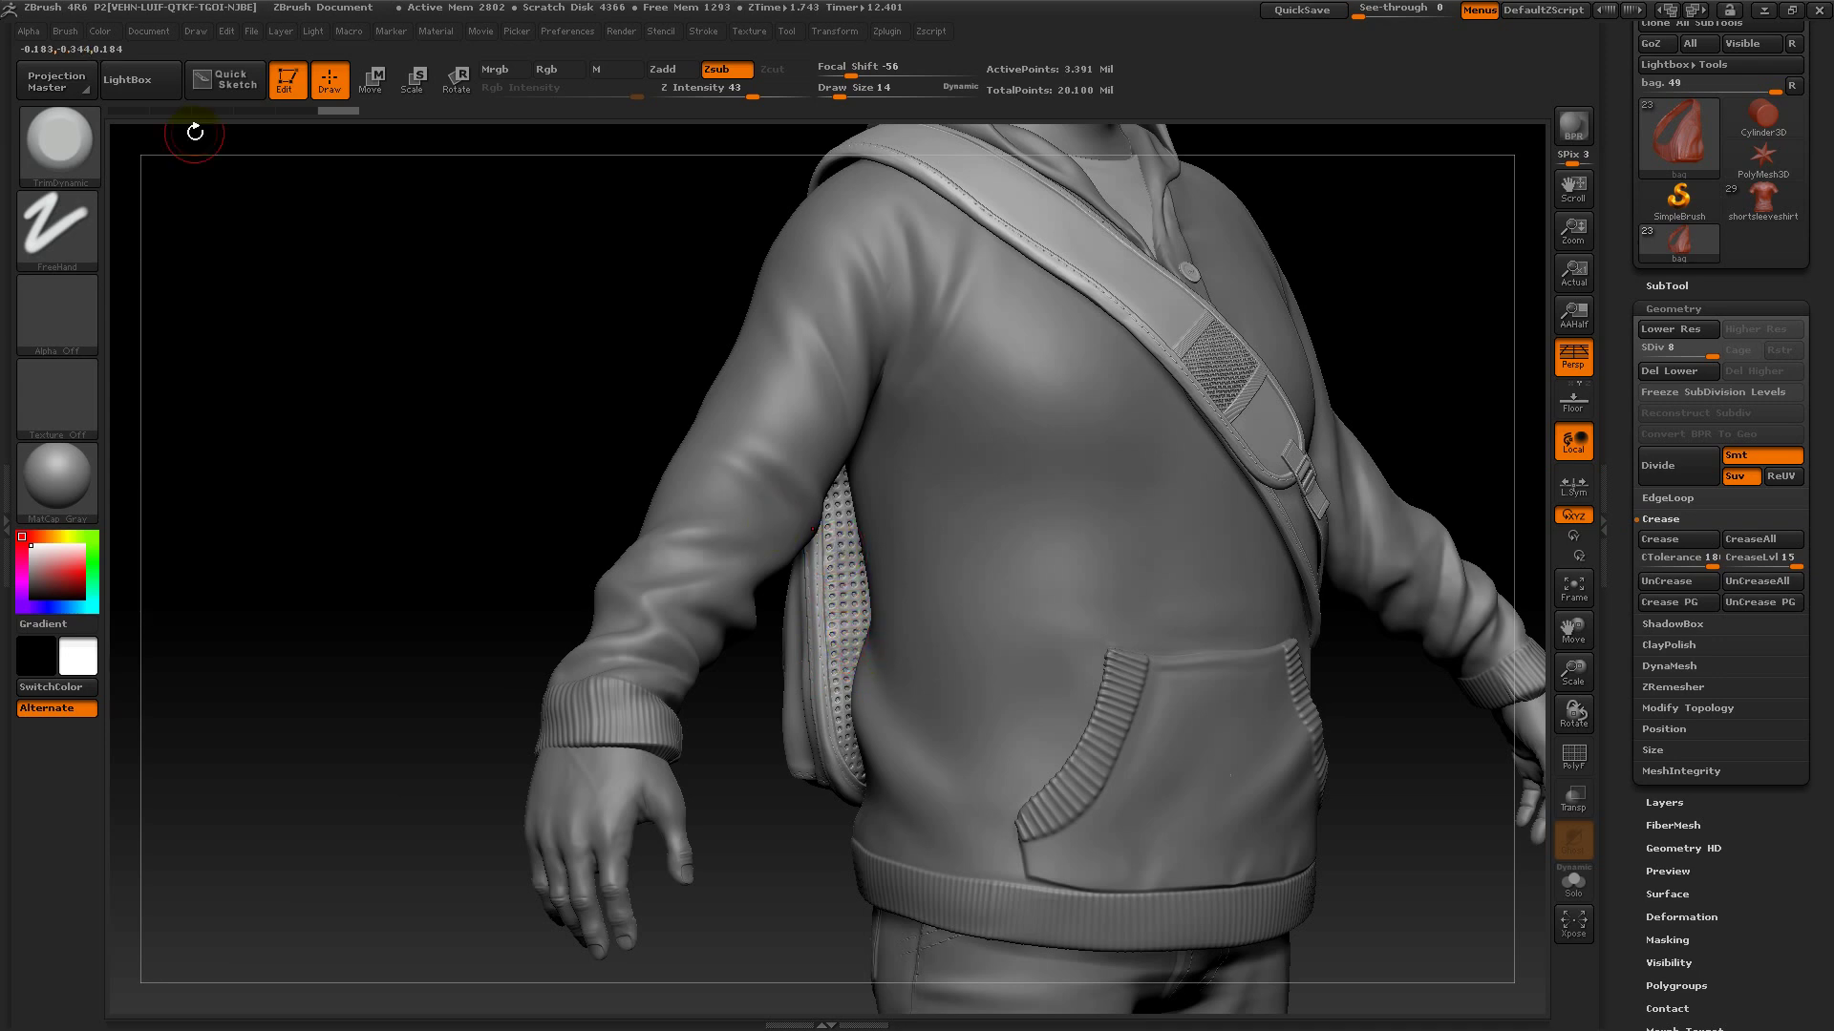
pyautogui.keyDown('ctrl'); pyautogui.moveTo(788, 874); pyautogui.dragTo(765, 827, button='right'); pyautogui.keyUp('ctrl')
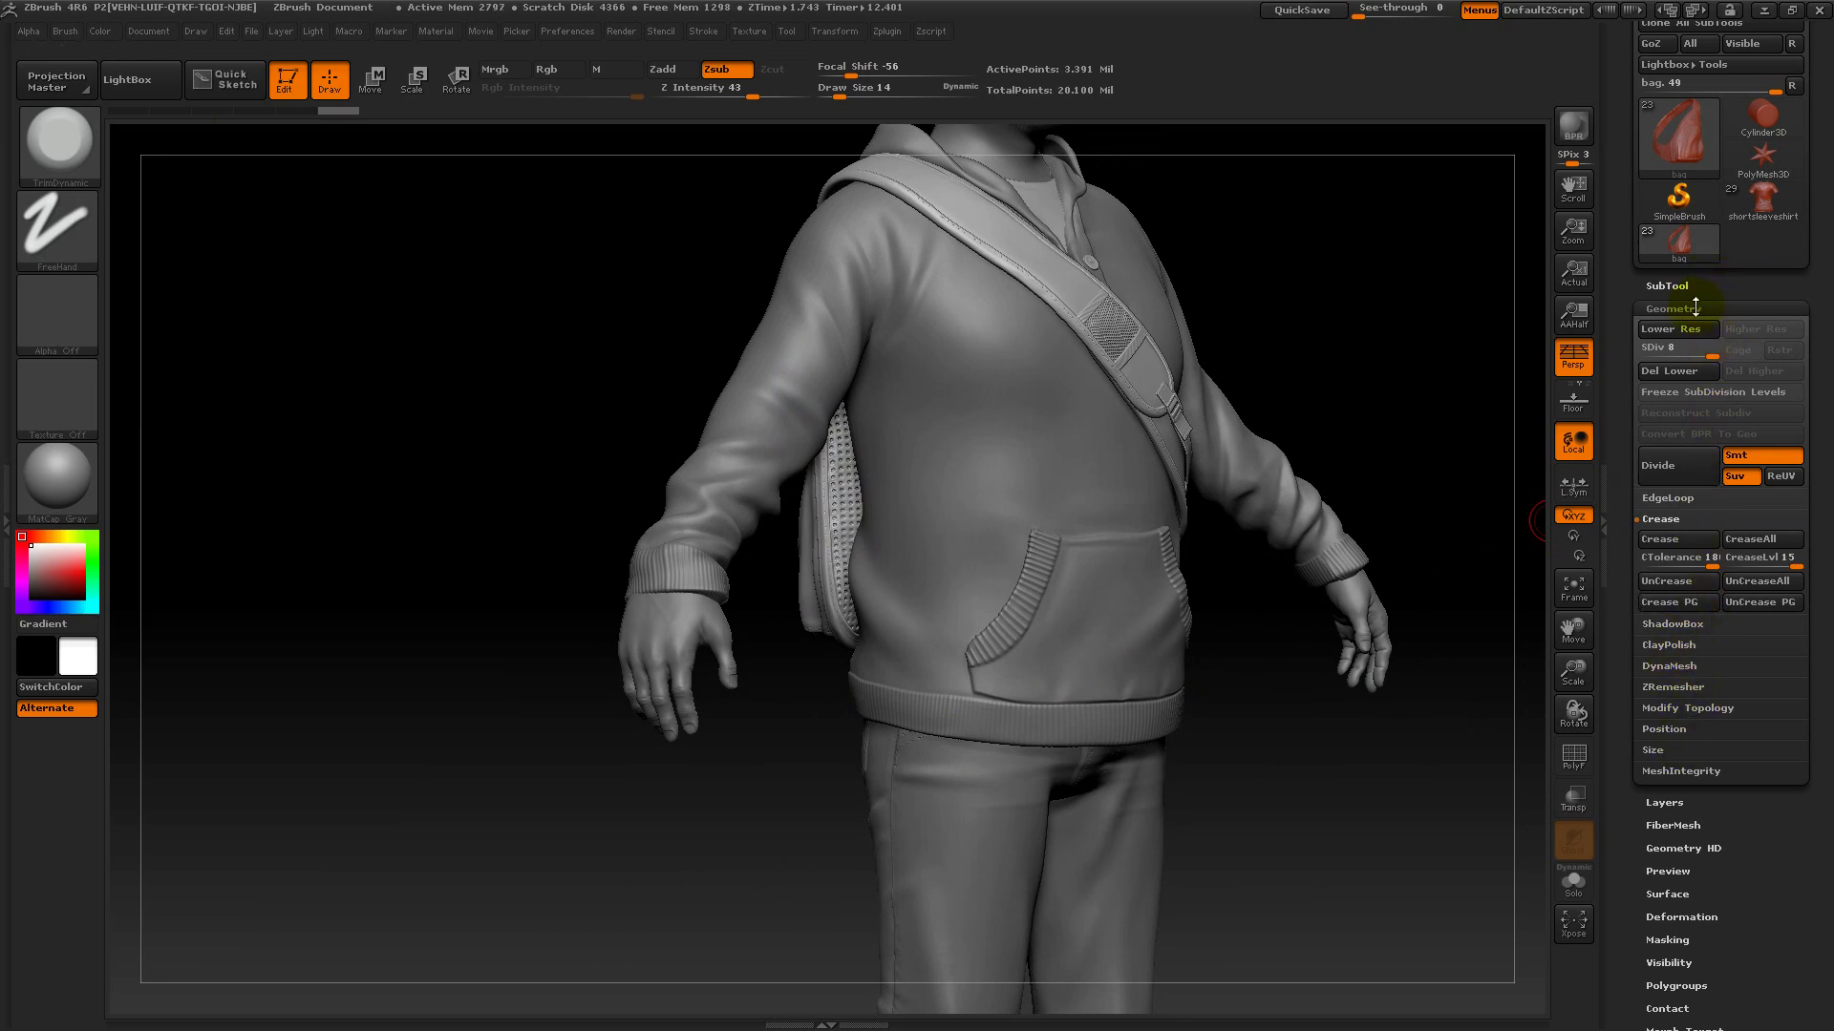
pyautogui.click(1675, 519)
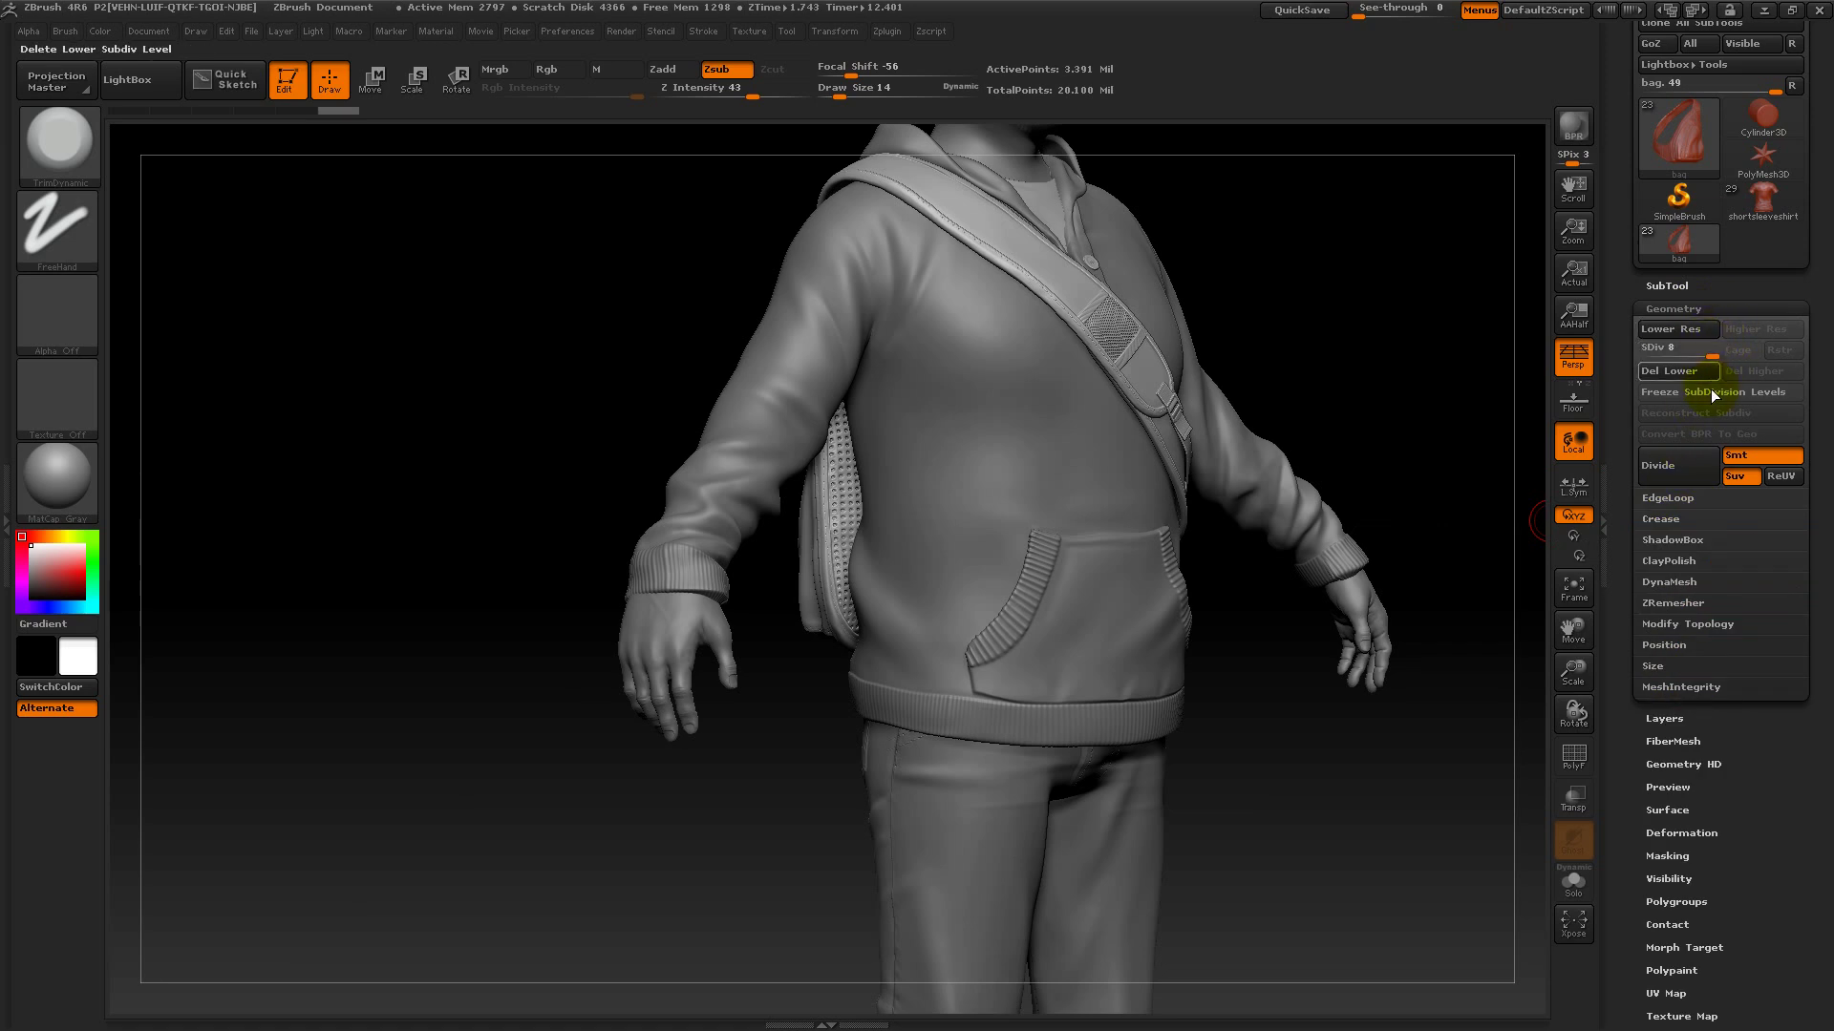
pyautogui.click(1693, 605)
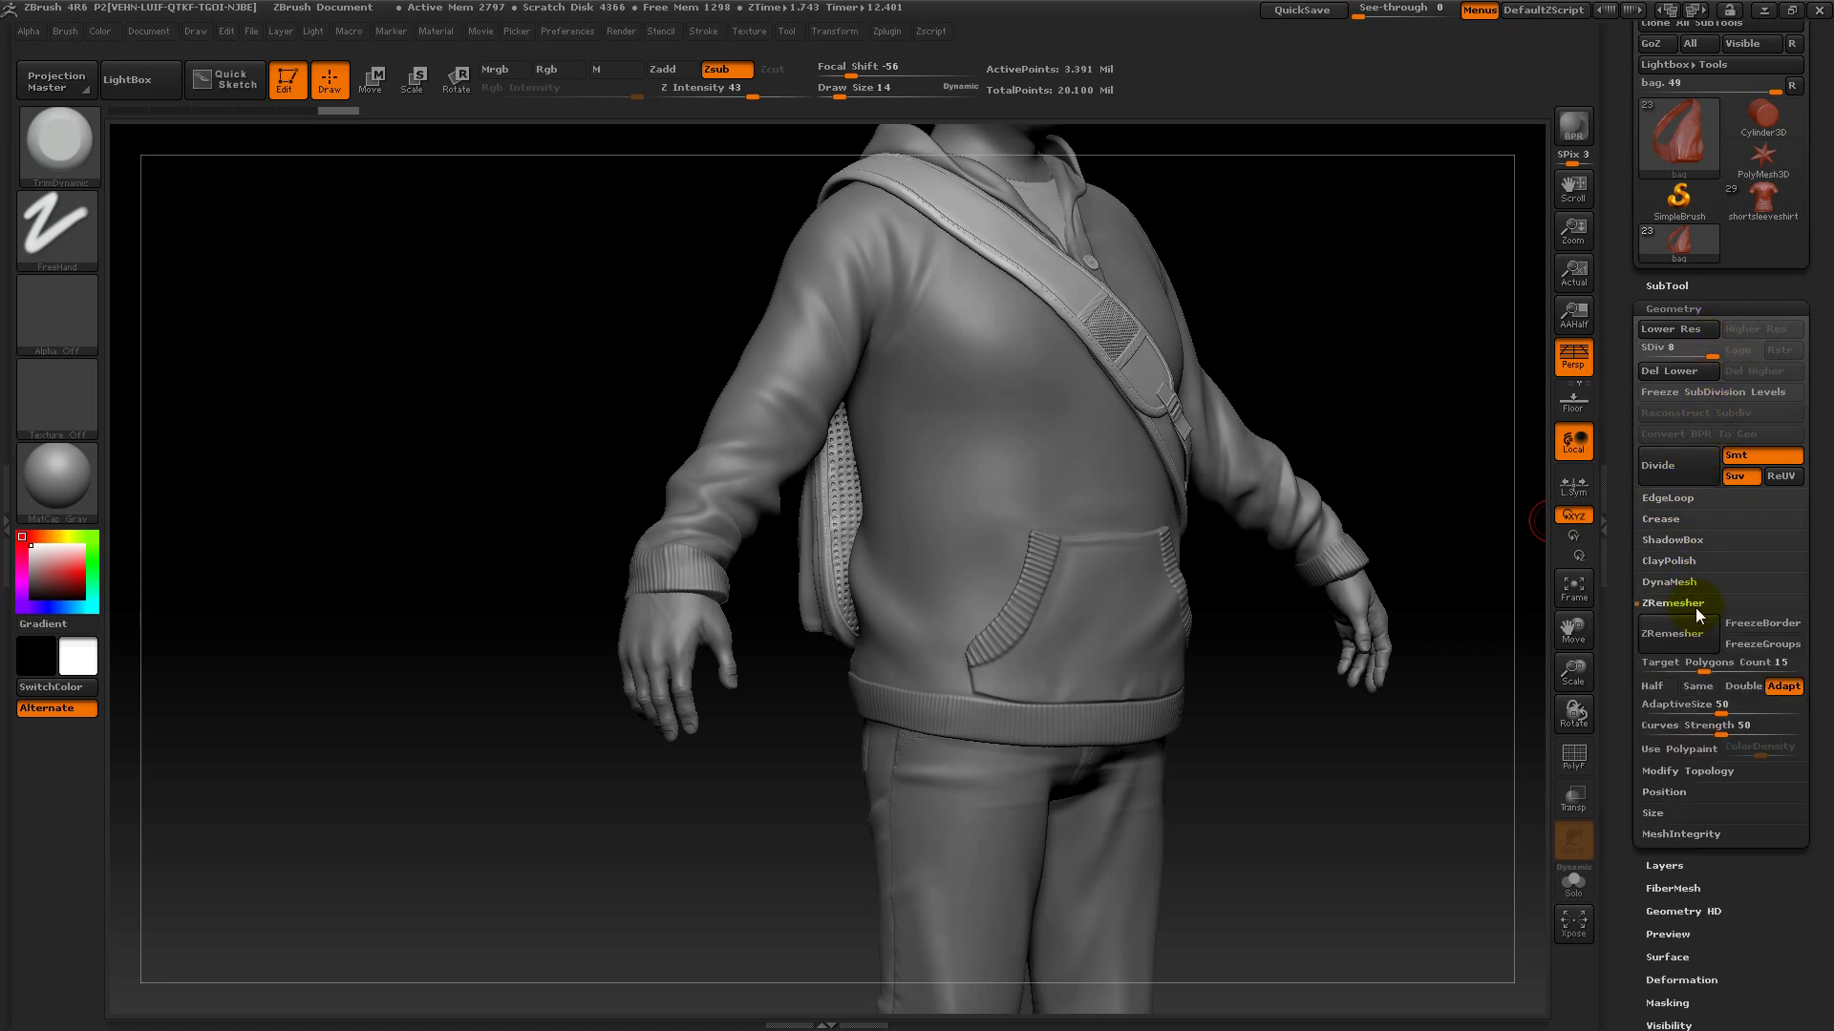
pyautogui.click(1696, 603)
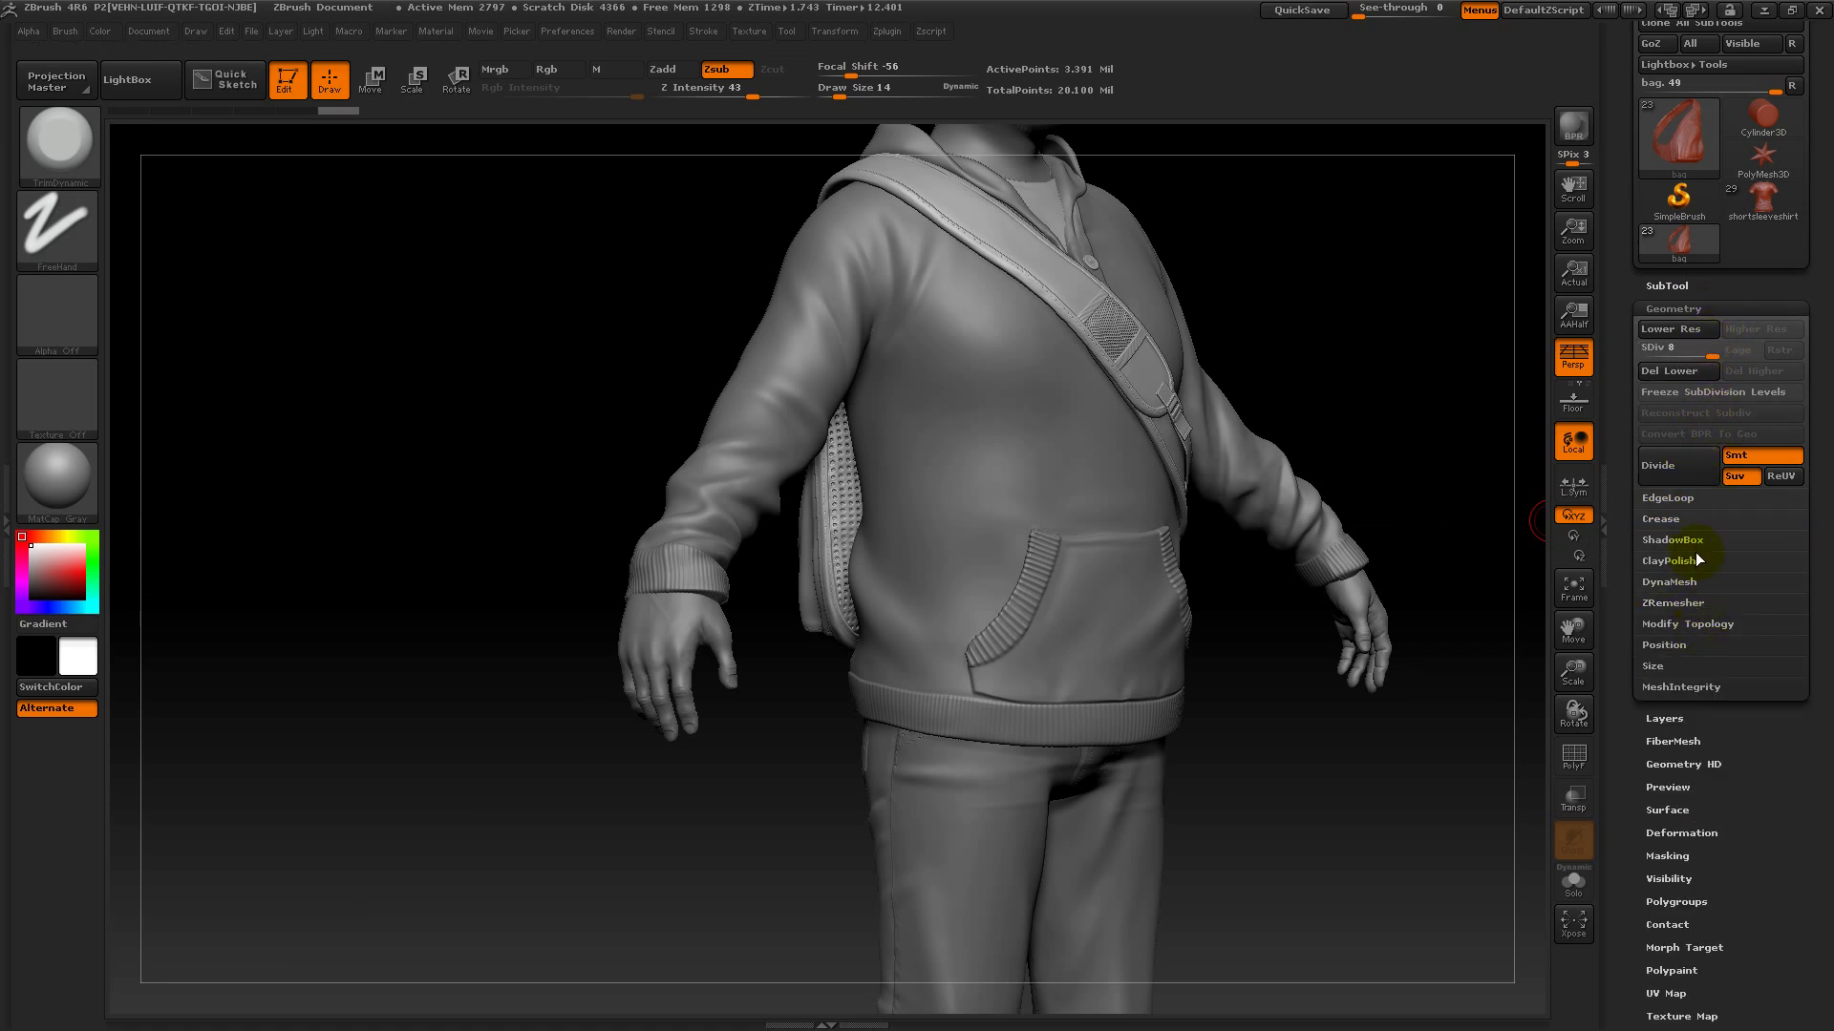
# - Select the shoes subtool, isolate it in Solo mode and view both shoes from the side and front
pyautogui.moveTo(1414, 850); pyautogui.dragTo(1303, 676)
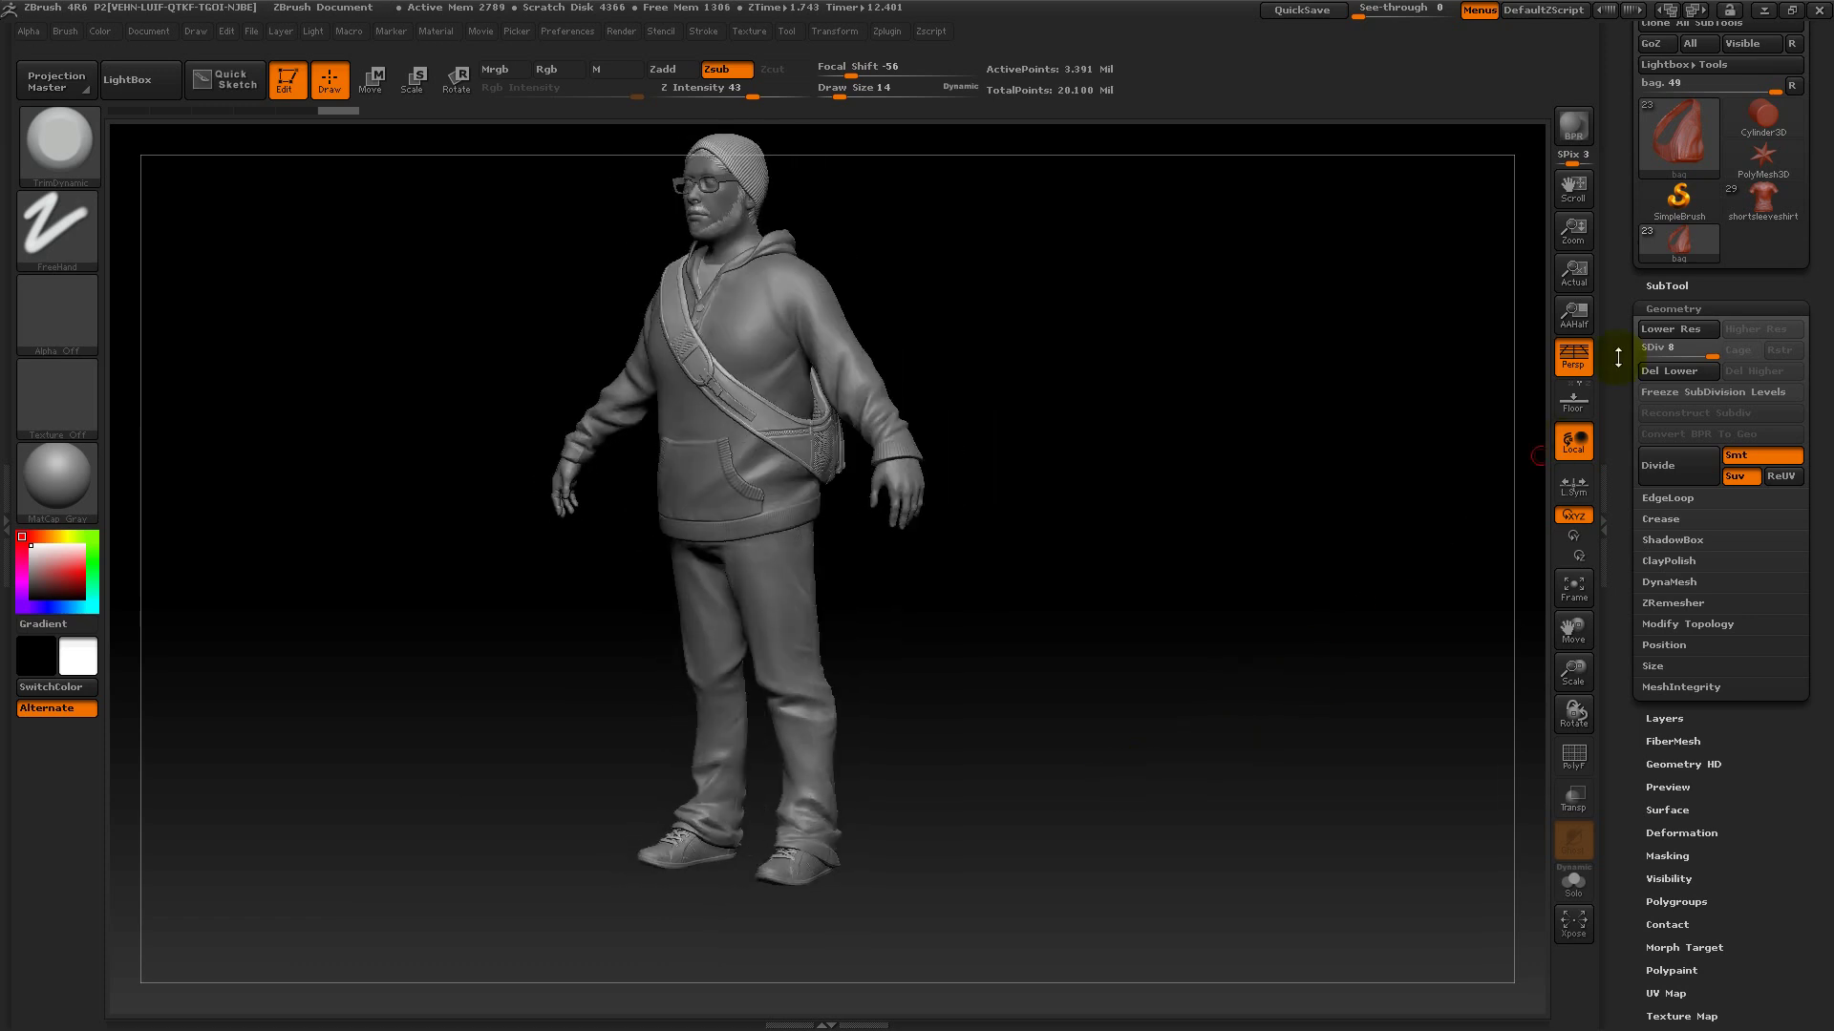
pyautogui.click(1667, 286)
pyautogui.moveTo(1646, 466); pyautogui.dragTo(1649, 437)
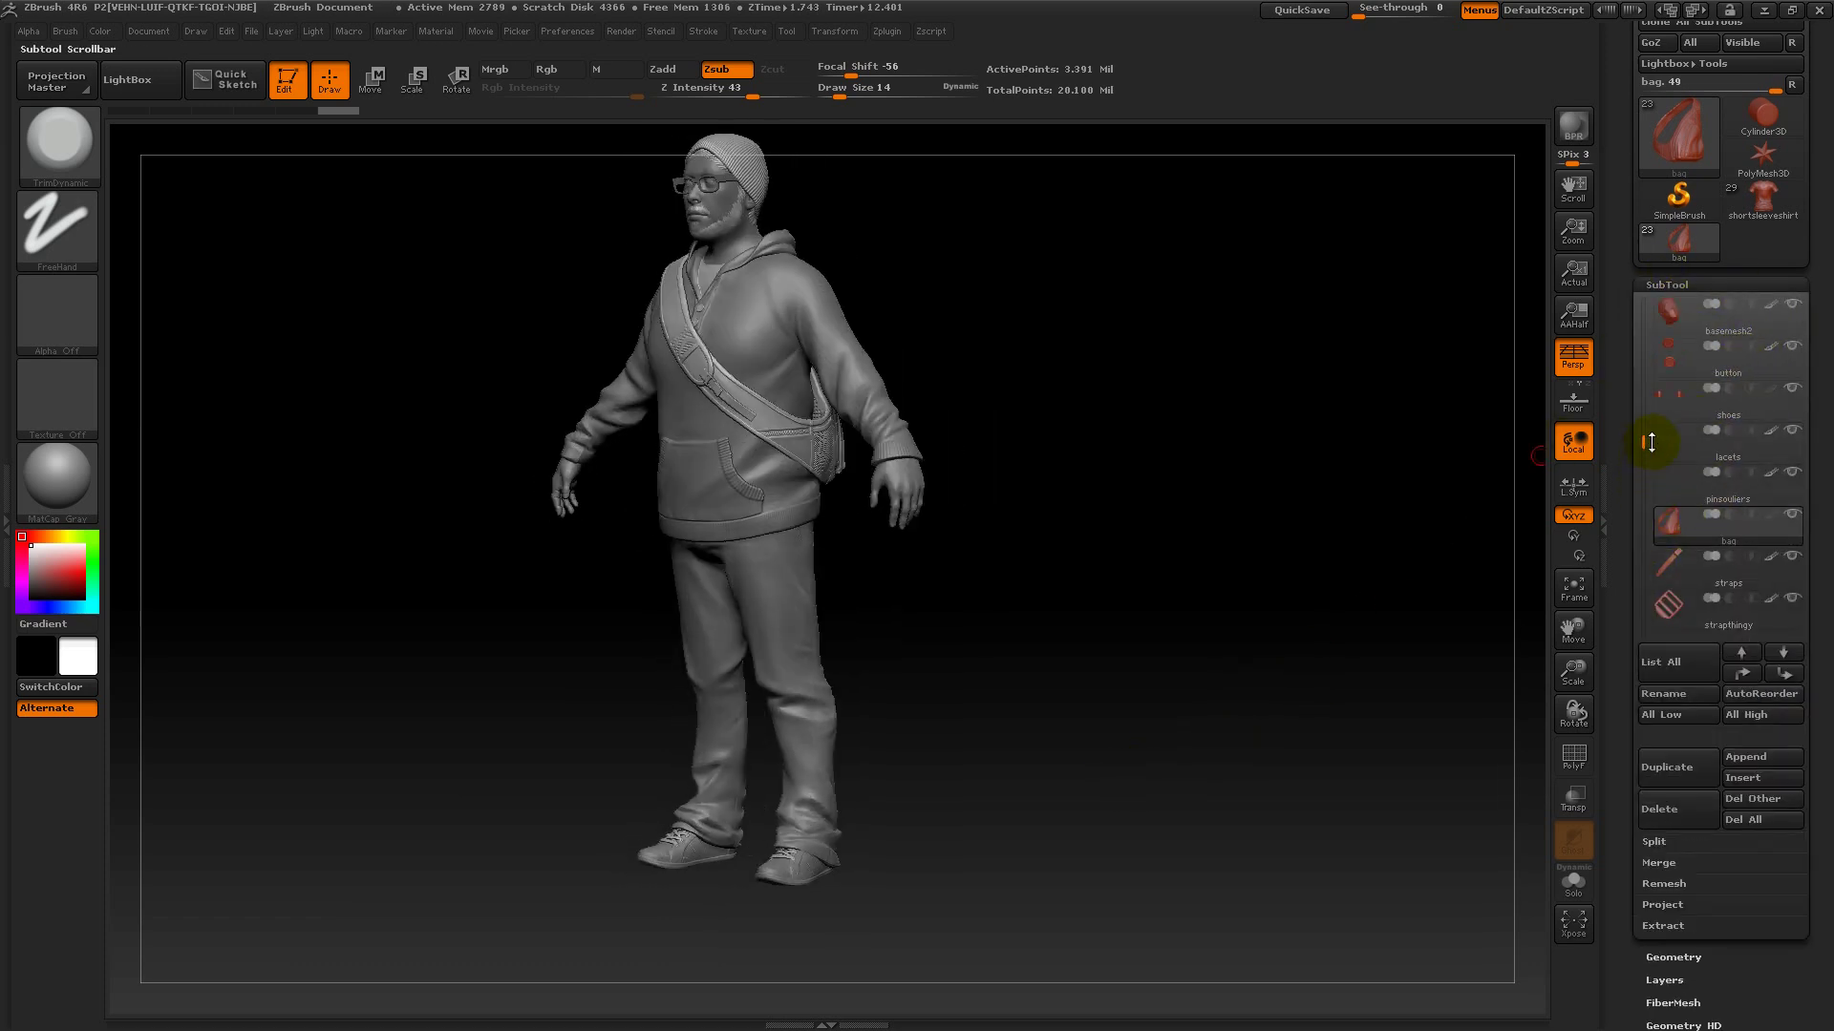
pyautogui.click(1679, 407)
pyautogui.click(1574, 887)
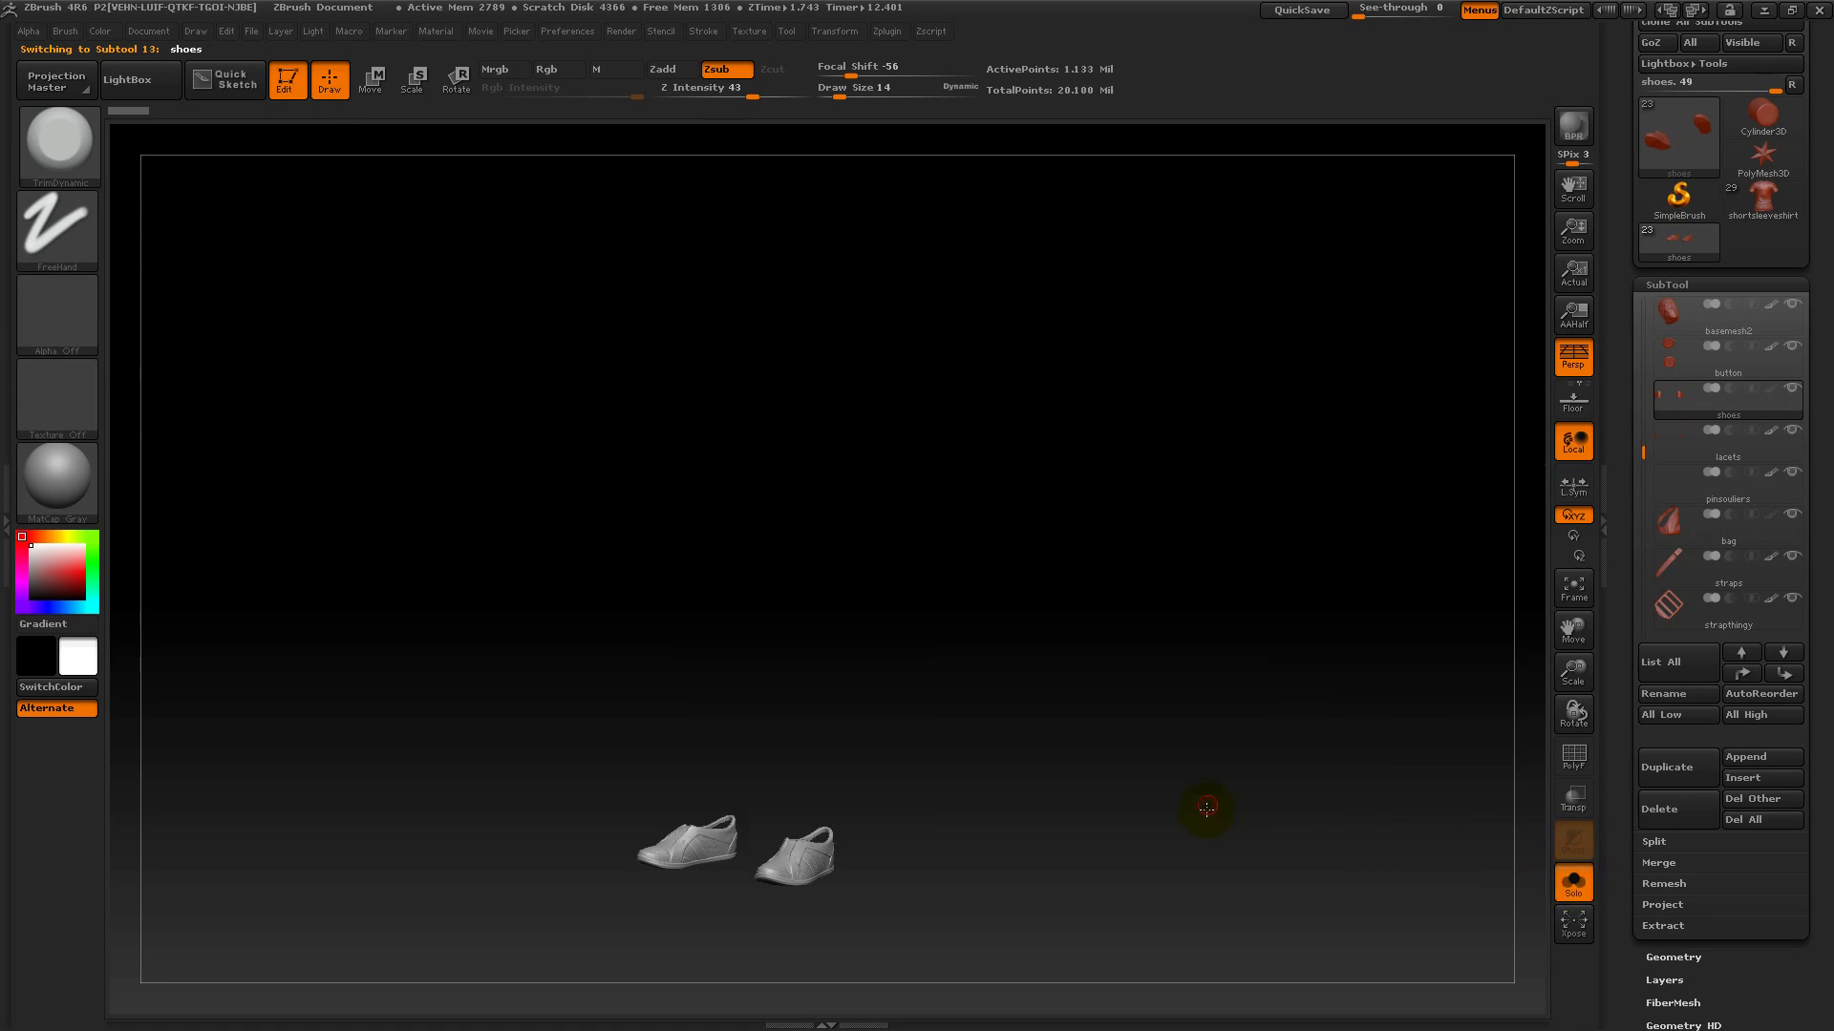
pyautogui.moveTo(1207, 806); pyautogui.dragTo(1162, 531)
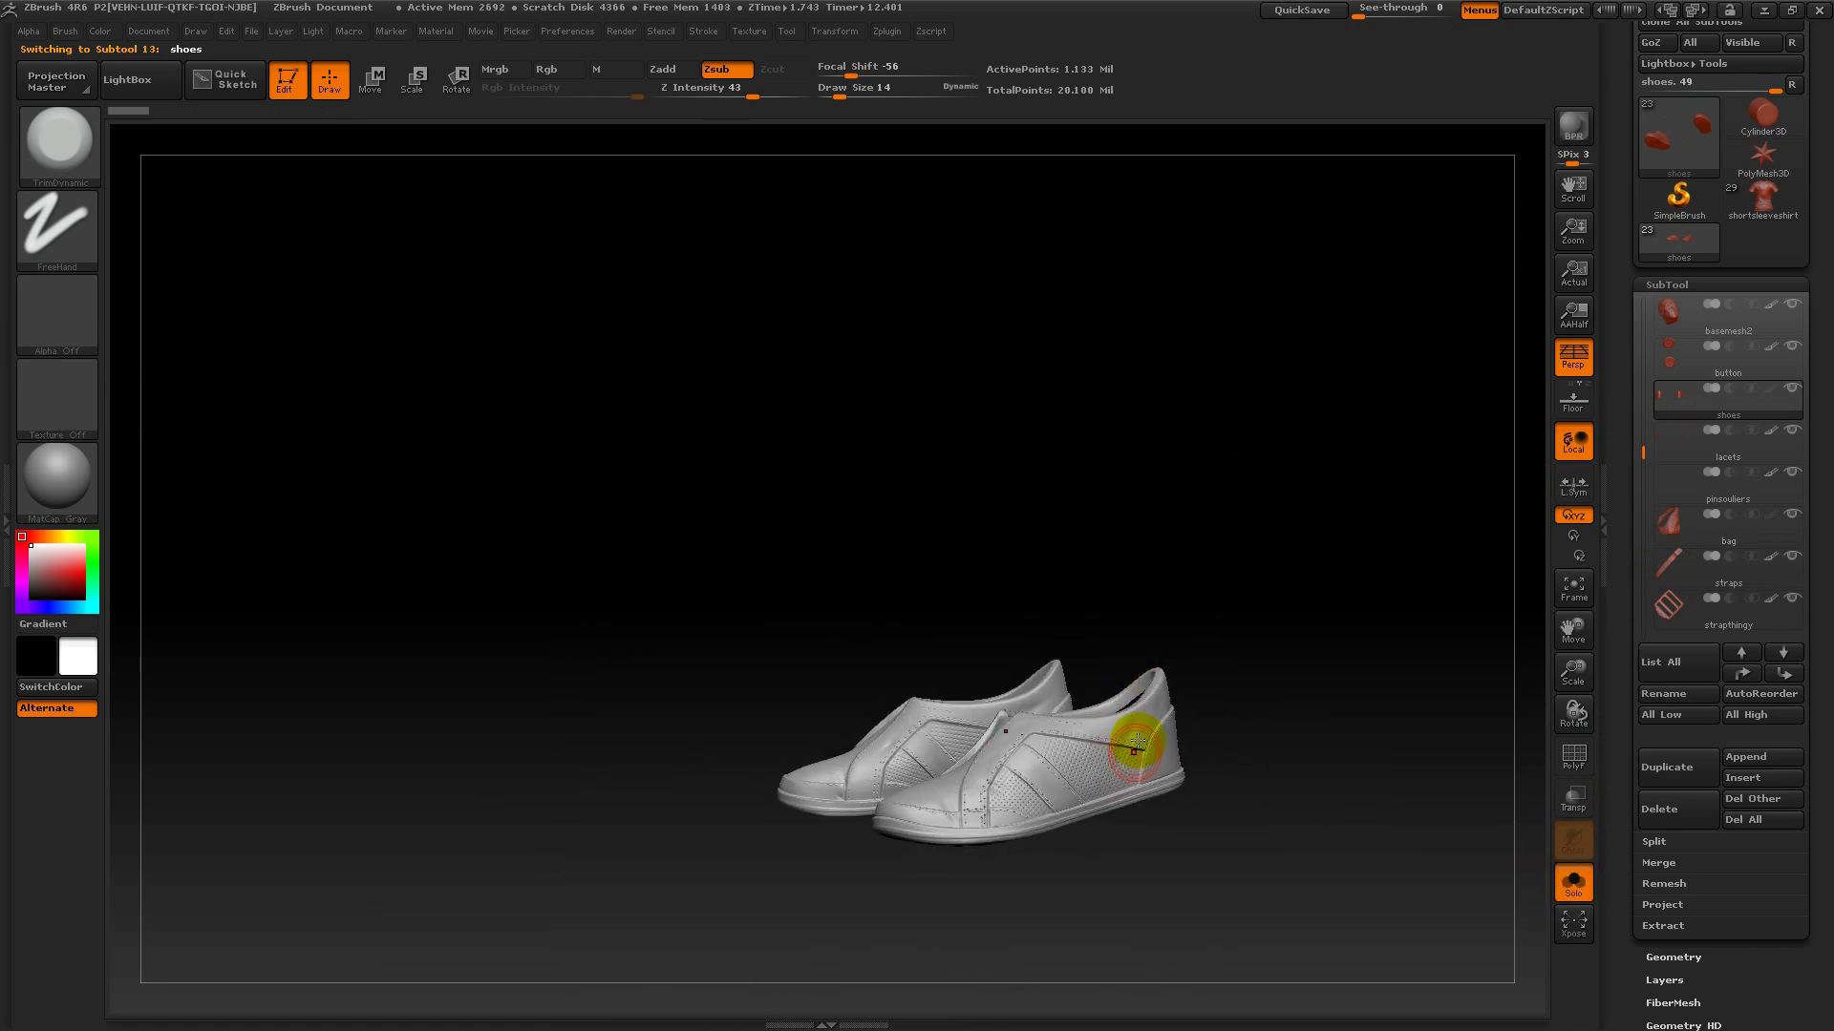
pyautogui.moveTo(1338, 626); pyautogui.dragTo(1385, 628)
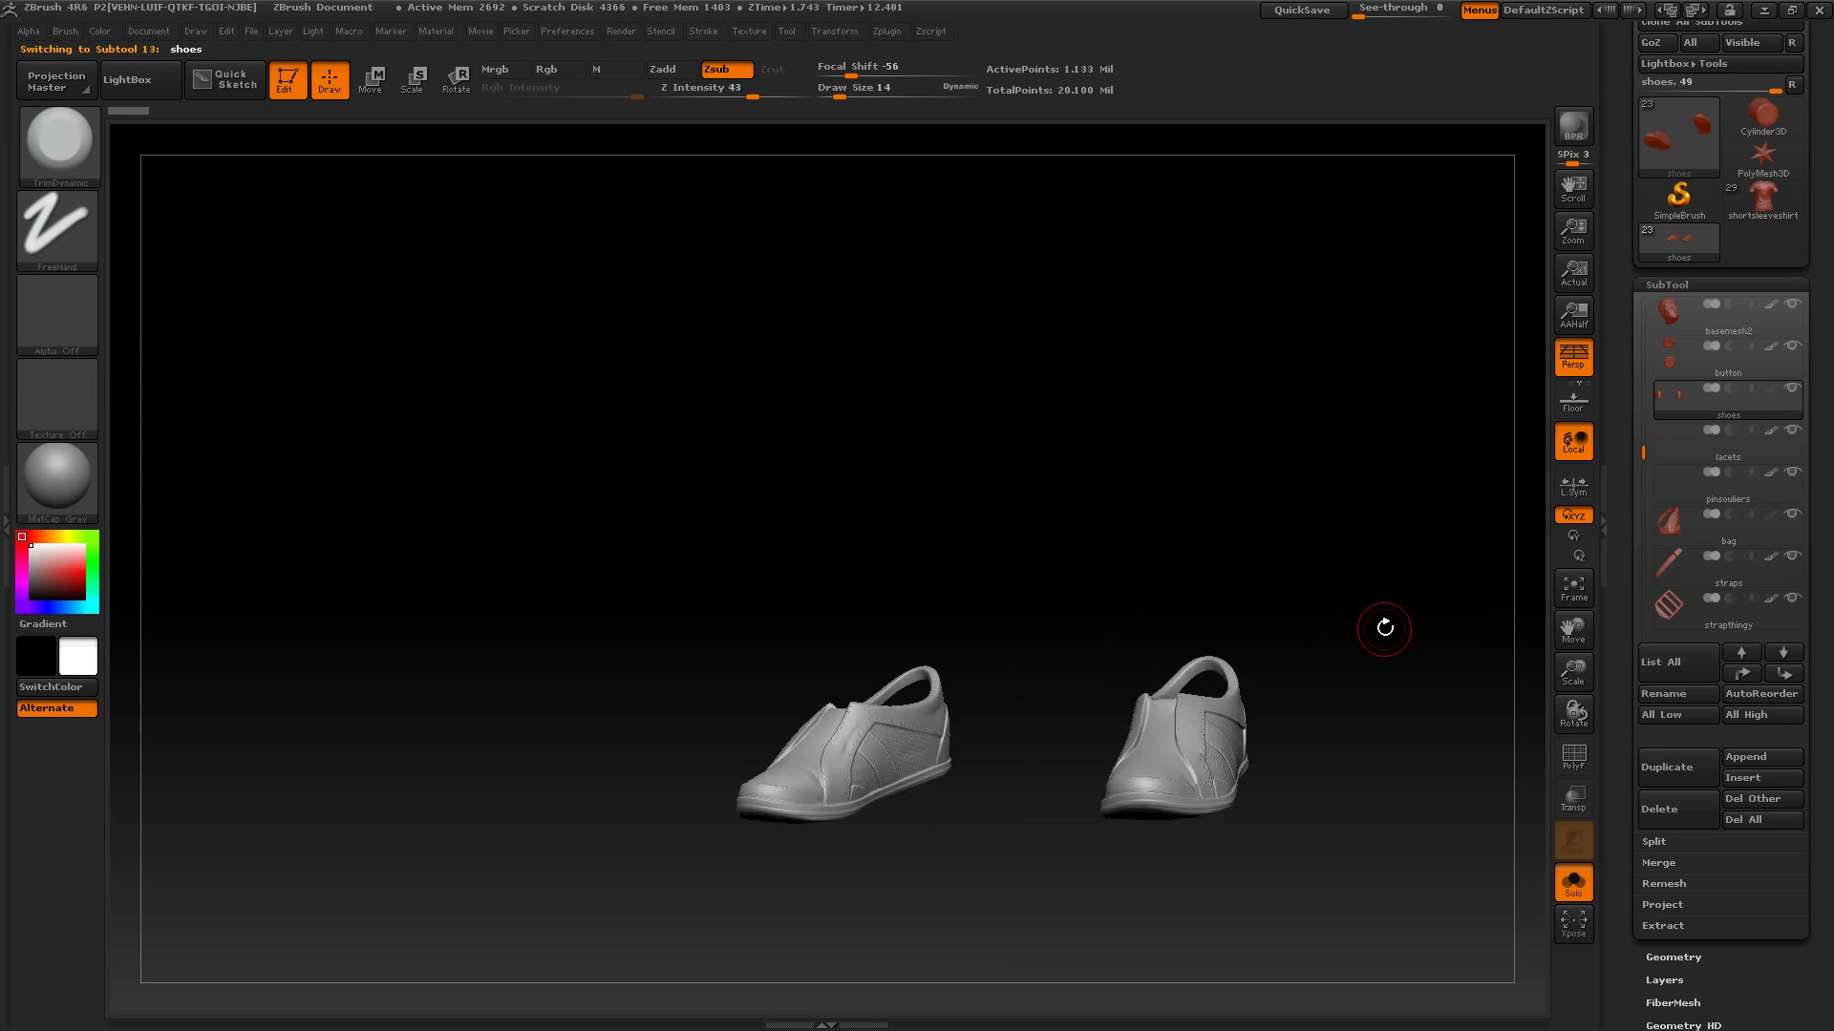
# - Lower the shoes to subdivision level 1, turn on PolyFrame and examine the base mesh from the side
pyautogui.click(1673, 284)
pyautogui.click(1692, 309)
pyautogui.click(1678, 353)
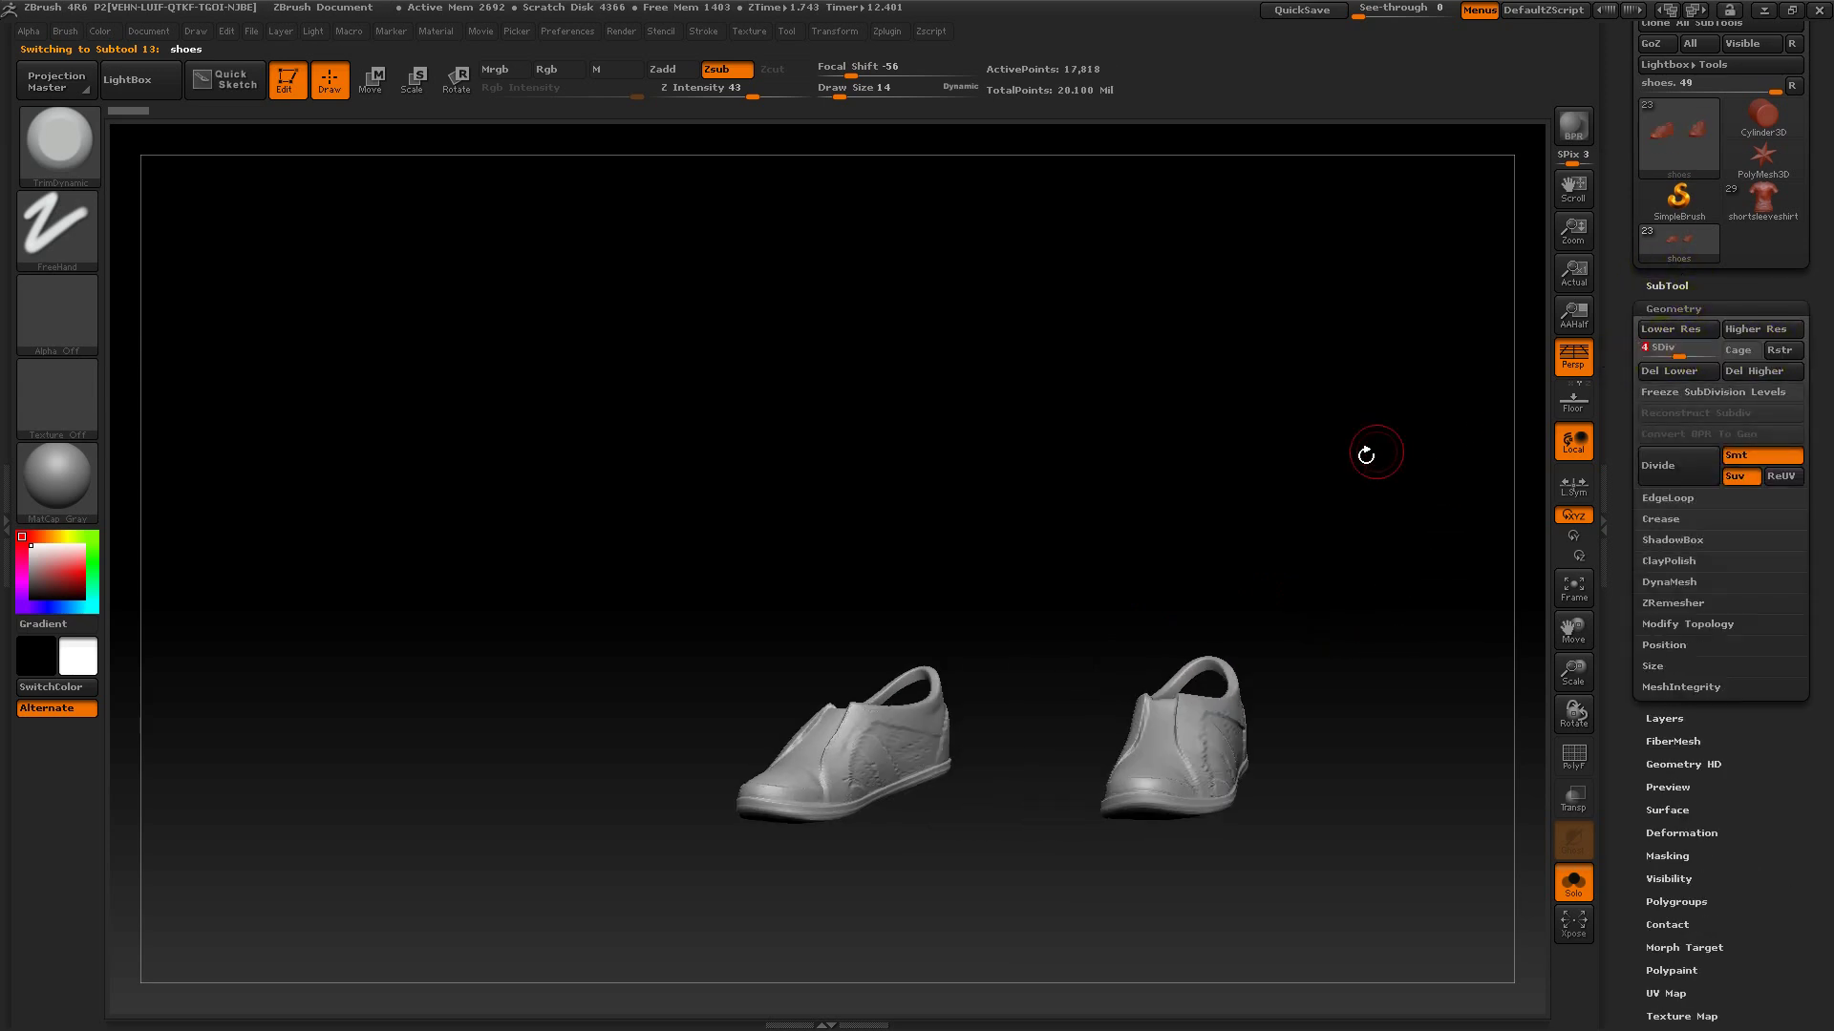
pyautogui.moveTo(1366, 455); pyautogui.dragTo(1379, 426)
pyautogui.click(1669, 329)
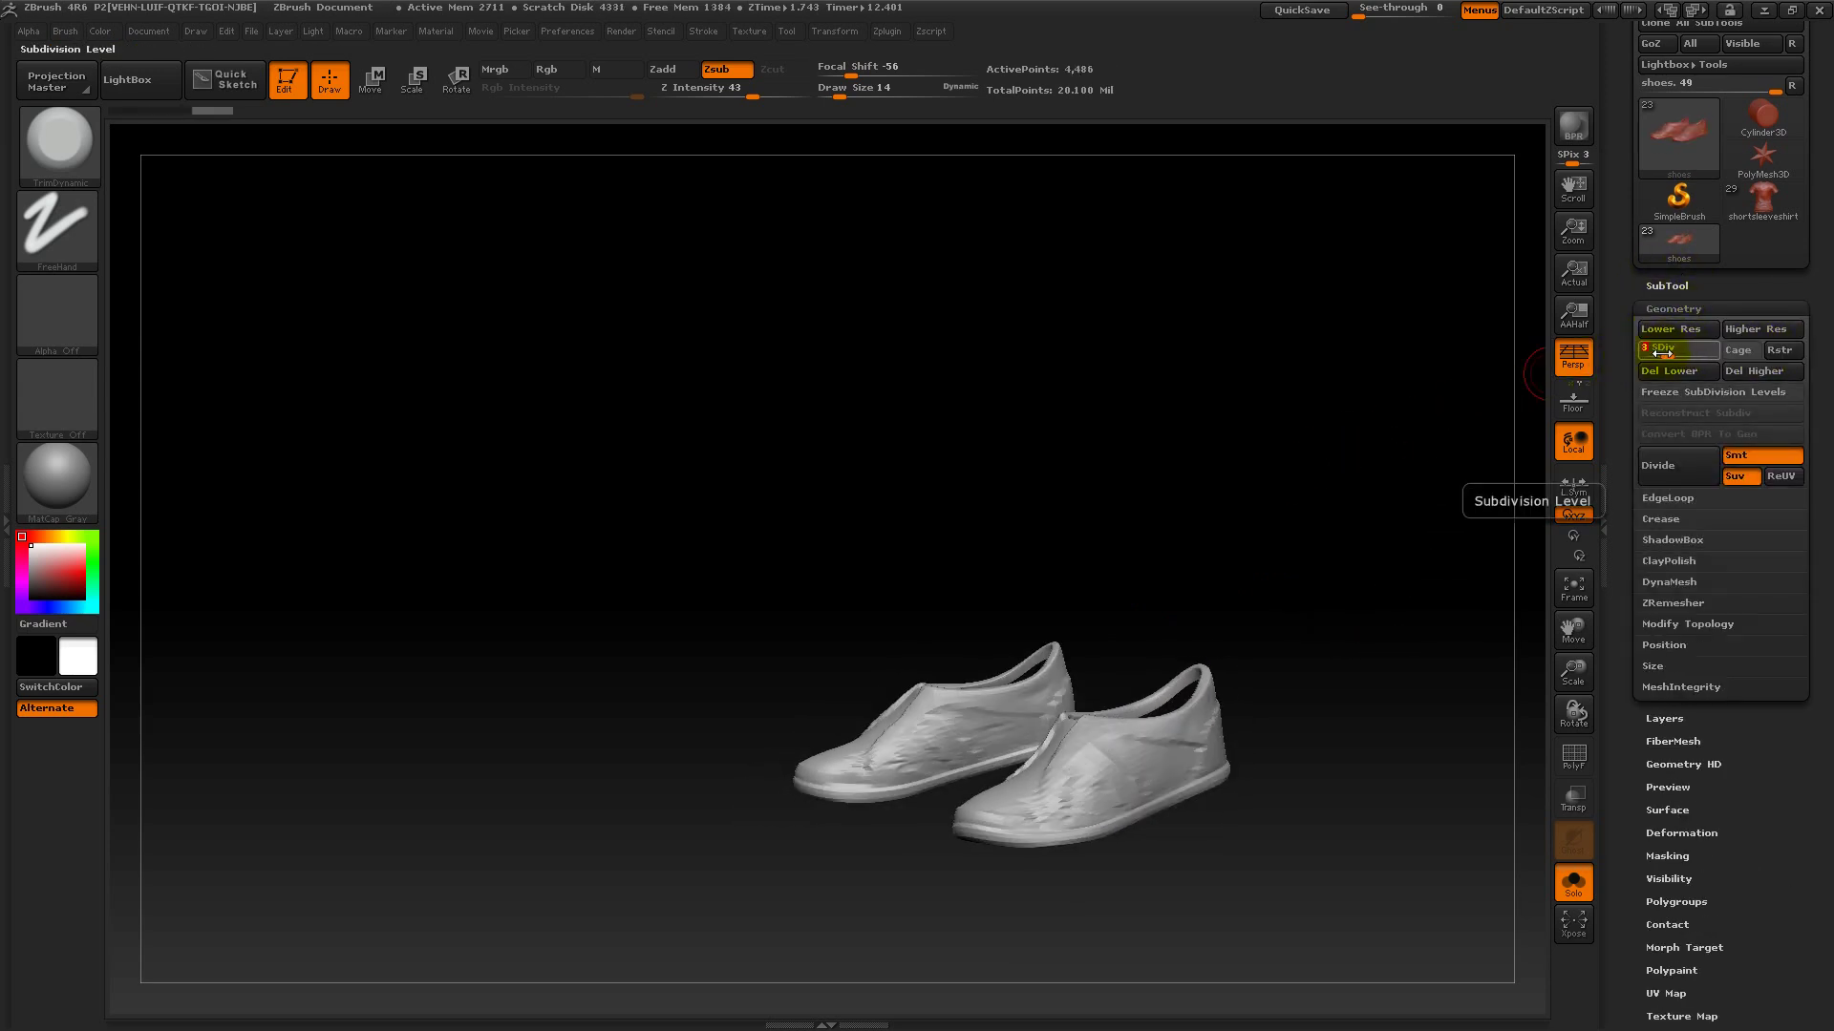
pyautogui.click(1652, 352)
pyautogui.click(1573, 761)
pyautogui.moveTo(1445, 778); pyautogui.dragTo(1232, 773)
pyautogui.moveTo(1212, 704); pyautogui.dragTo(1422, 675)
pyautogui.hotkey('shift', 'd')
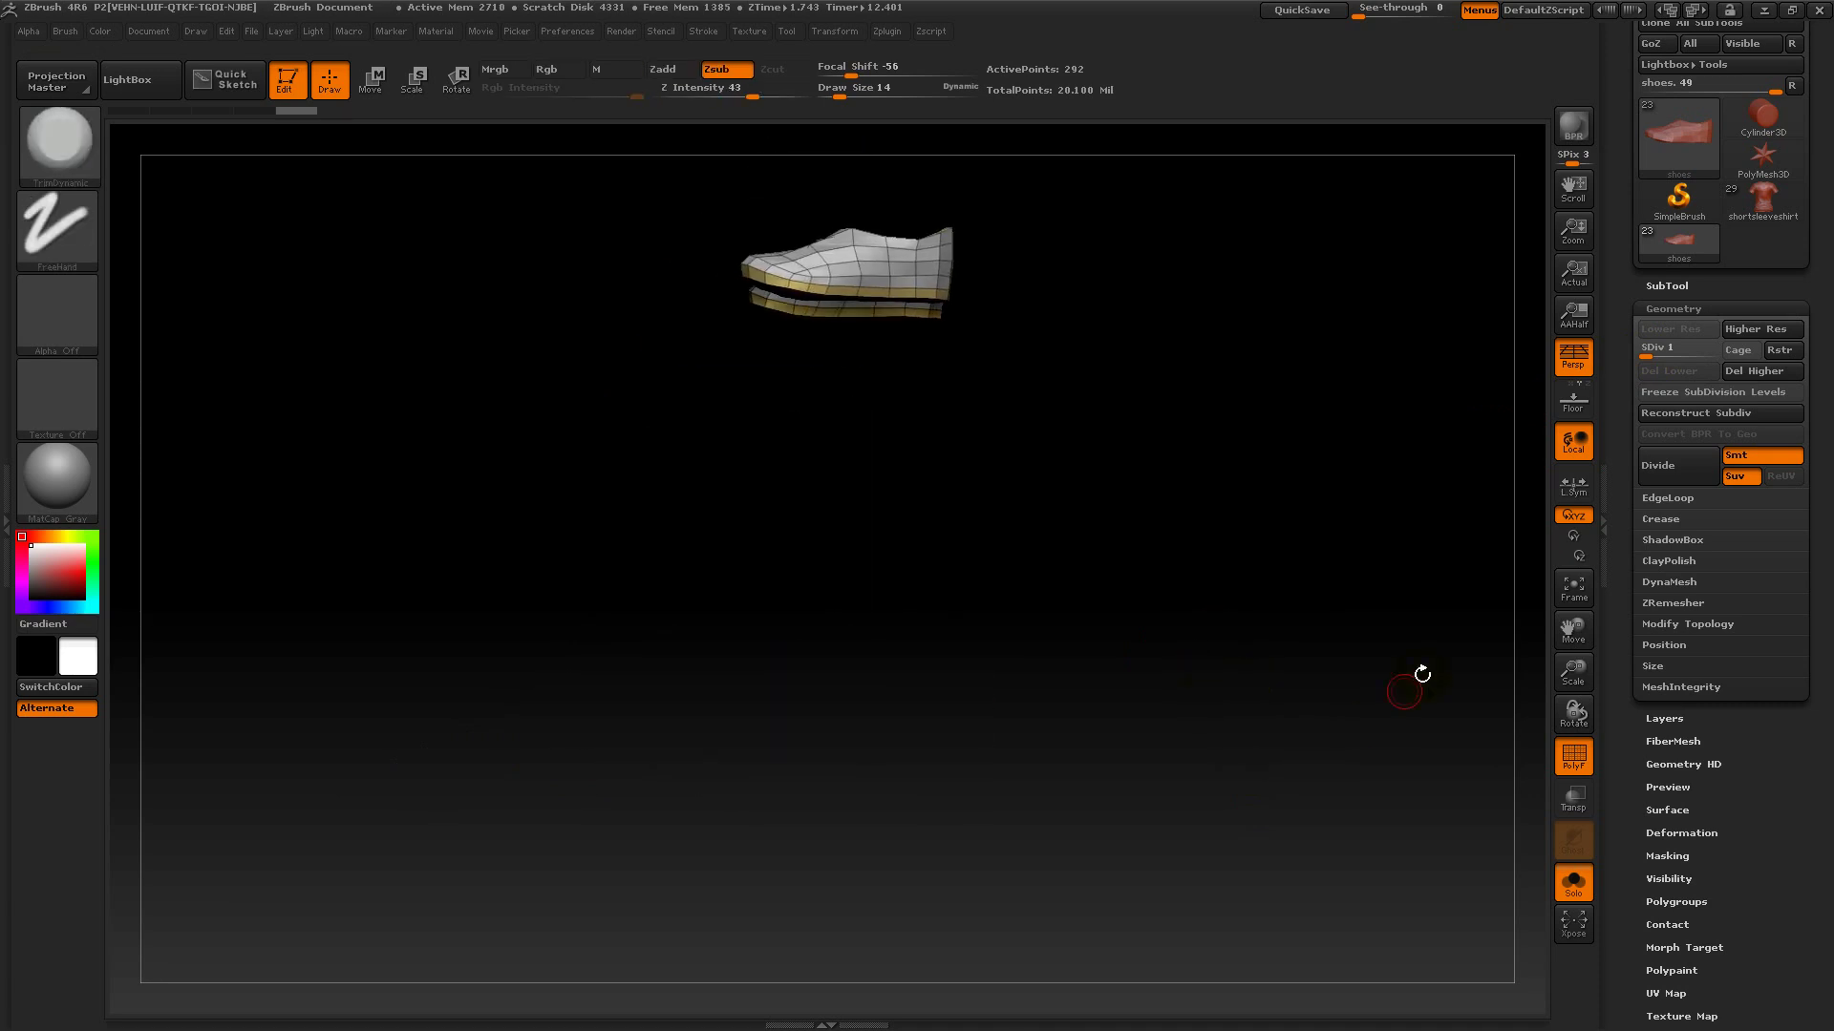
pyautogui.keyDown('alt'); pyautogui.moveTo(1190, 570); pyautogui.dragTo(1250, 905); pyautogui.keyUp('alt')
# - Raise the shoes to subdivision level 7 and turn off PolyFrame
pyautogui.moveTo(1643, 358); pyautogui.dragTo(1719, 358)
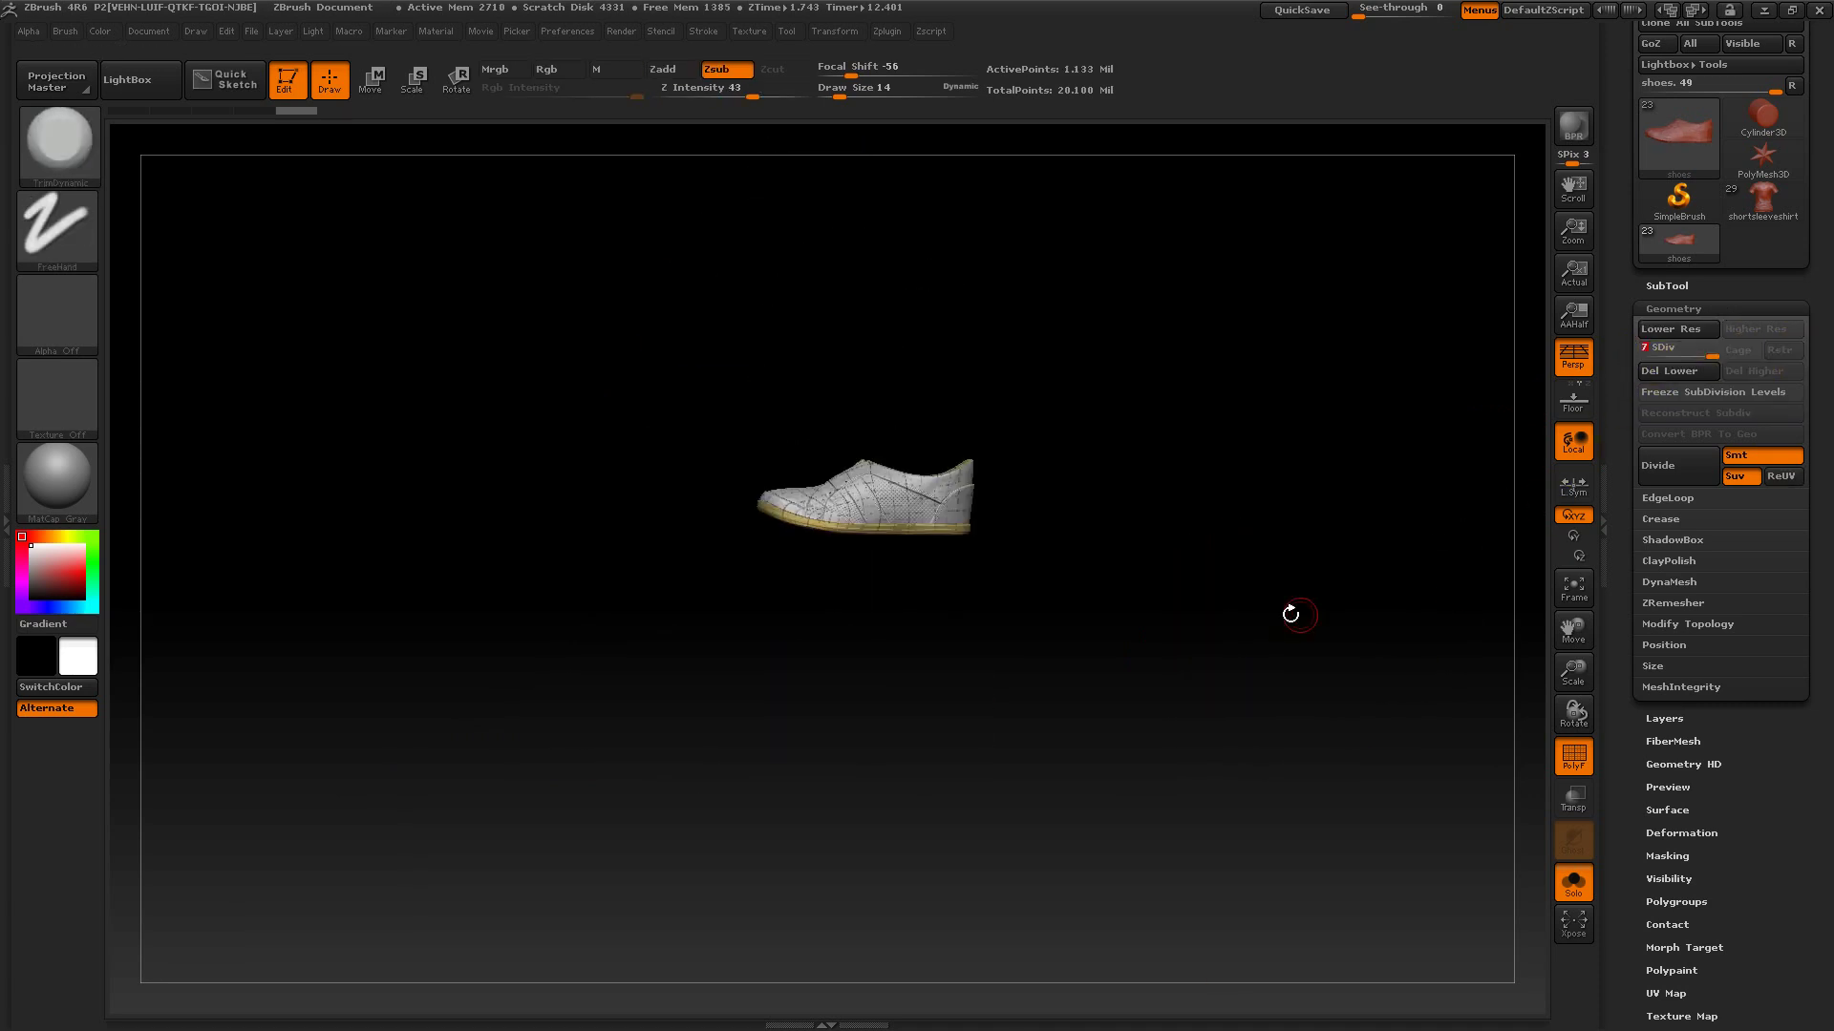
pyautogui.keyDown('alt'); pyautogui.moveTo(1237, 600); pyautogui.dragTo(1494, 844); pyautogui.keyUp('alt')
pyautogui.click(1572, 759)
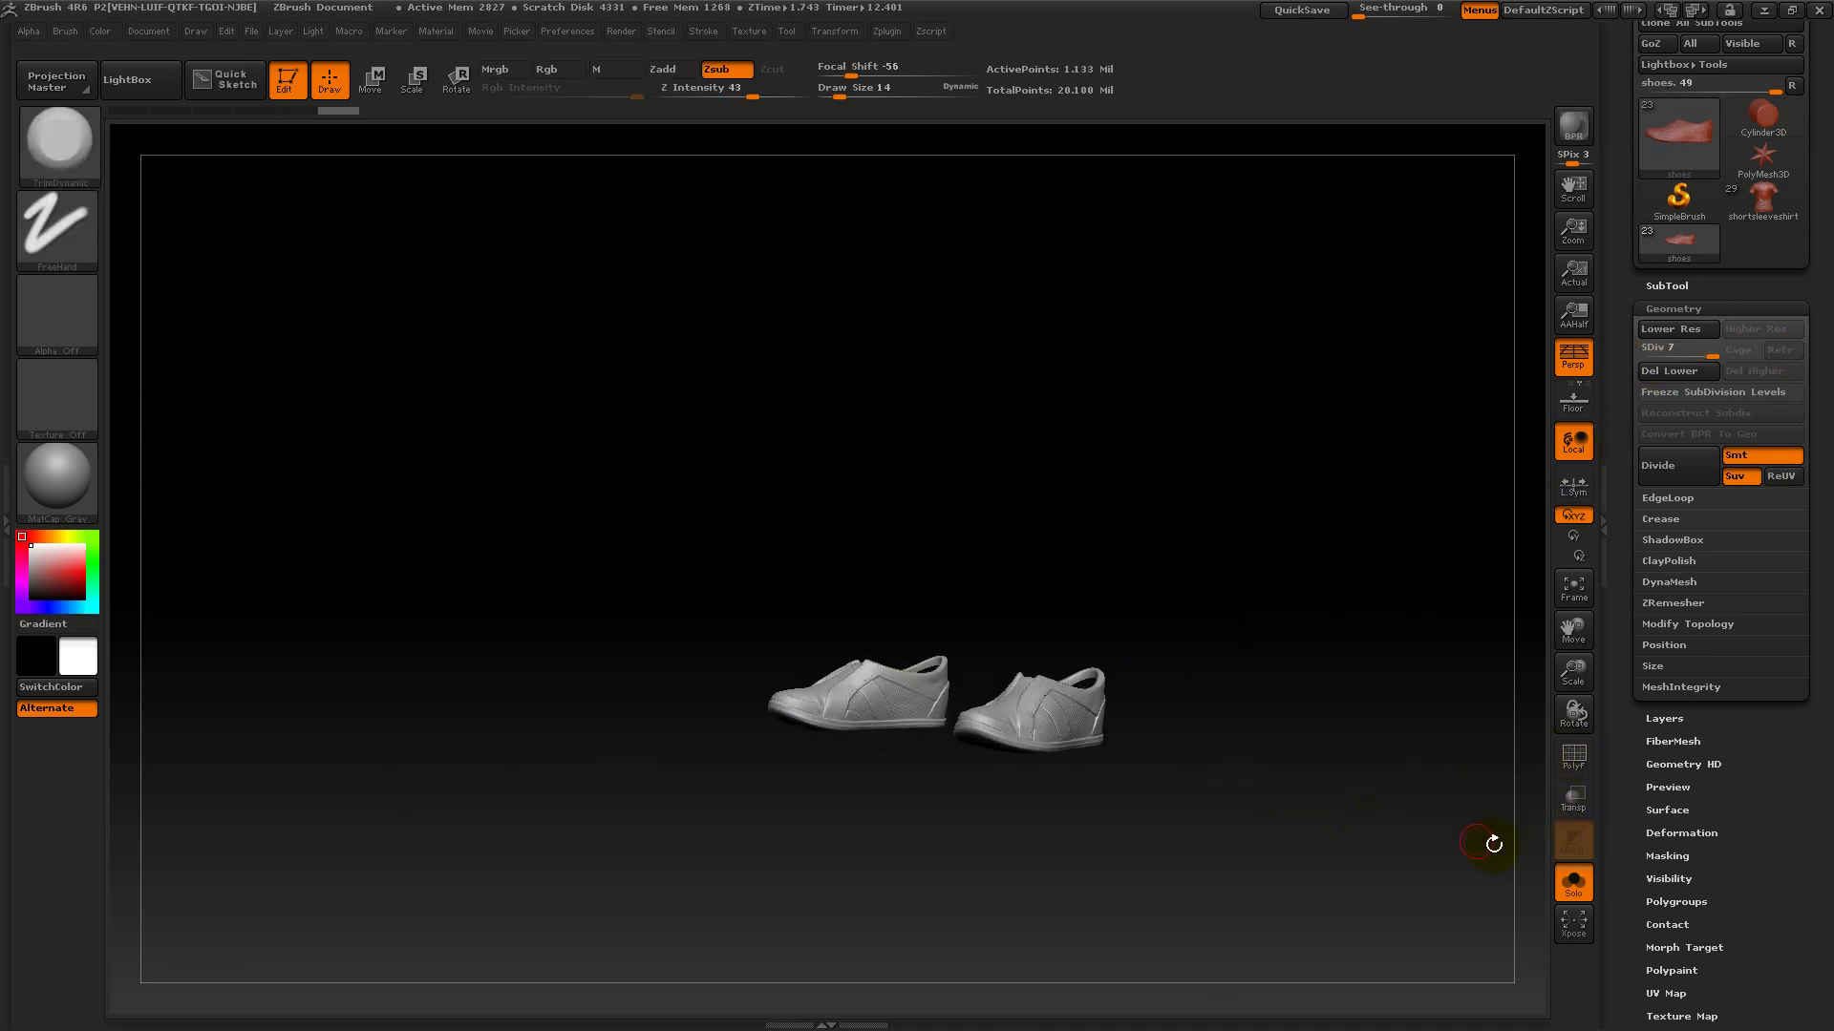
# - Turn off Solo mode and frame the full character from the front
pyautogui.click(1571, 888)
pyautogui.keyDown('alt'); pyautogui.moveTo(1331, 871); pyautogui.dragTo(1218, 888); pyautogui.keyUp('alt')
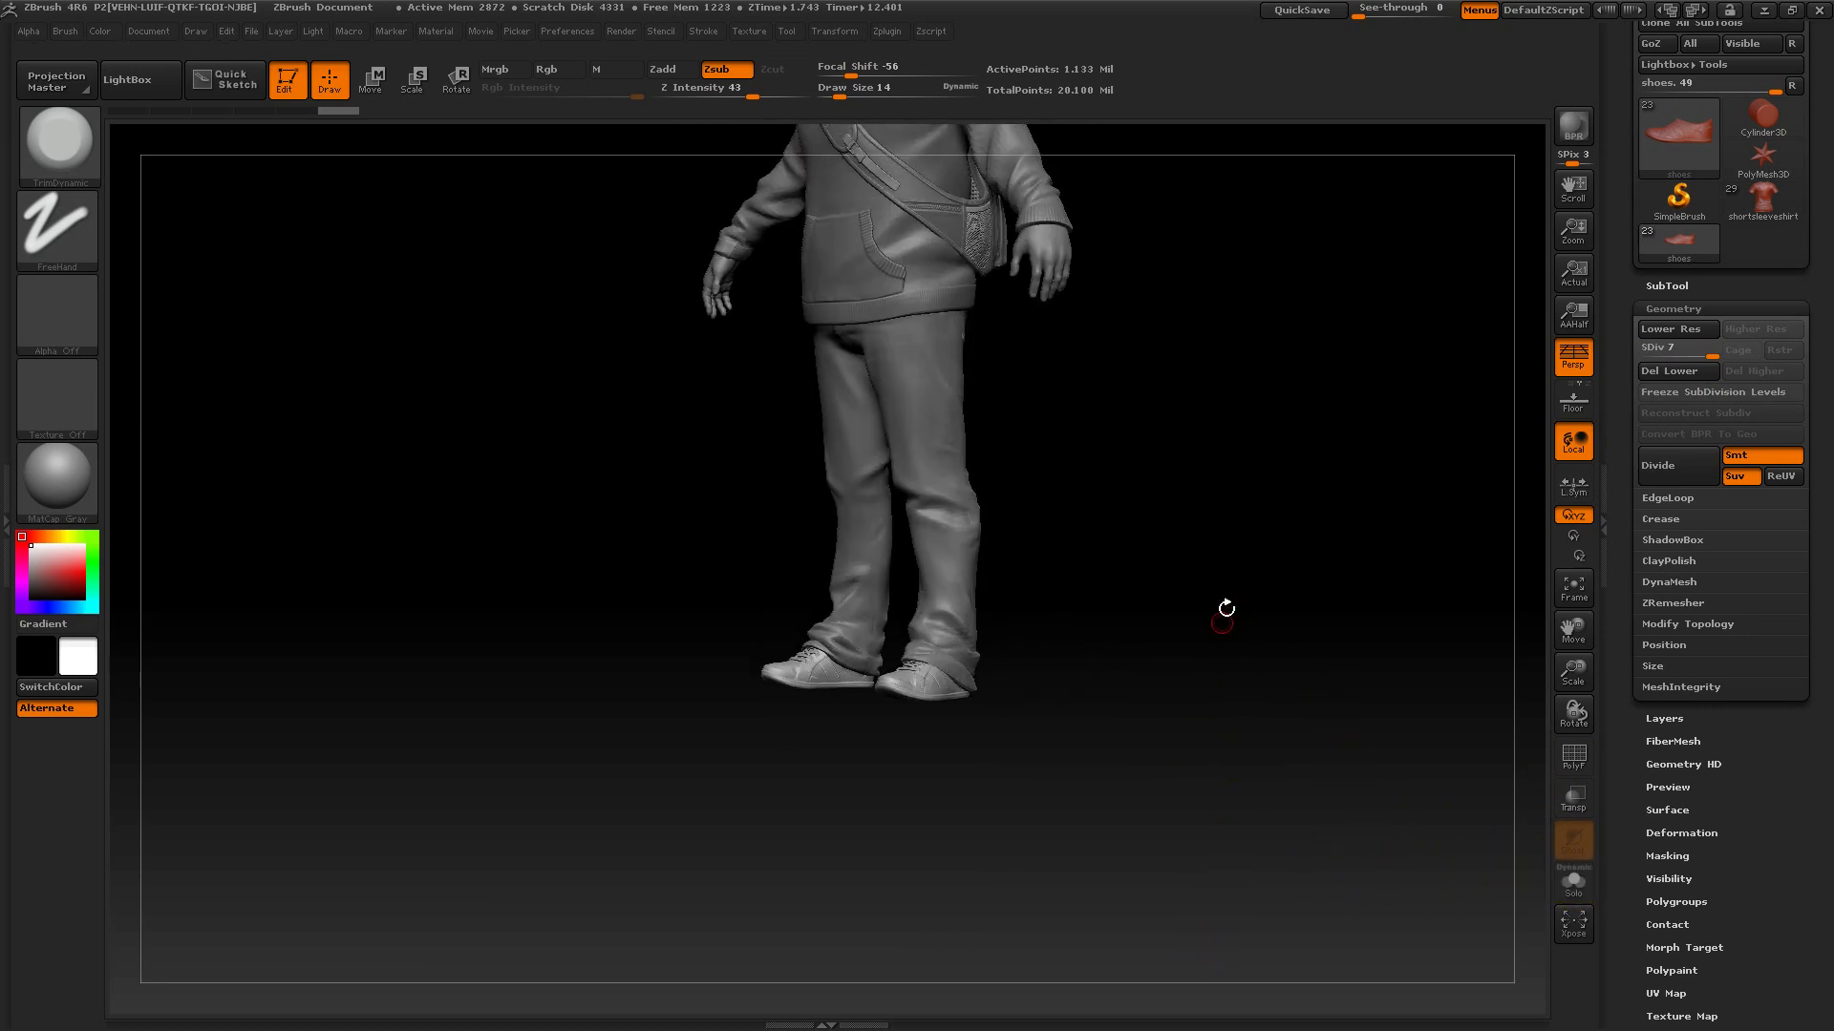
pyautogui.keyDown('alt'); pyautogui.moveTo(1223, 611); pyautogui.dragTo(1178, 891); pyautogui.keyUp('alt')
pyautogui.moveTo(1195, 827); pyautogui.dragTo(1239, 773)
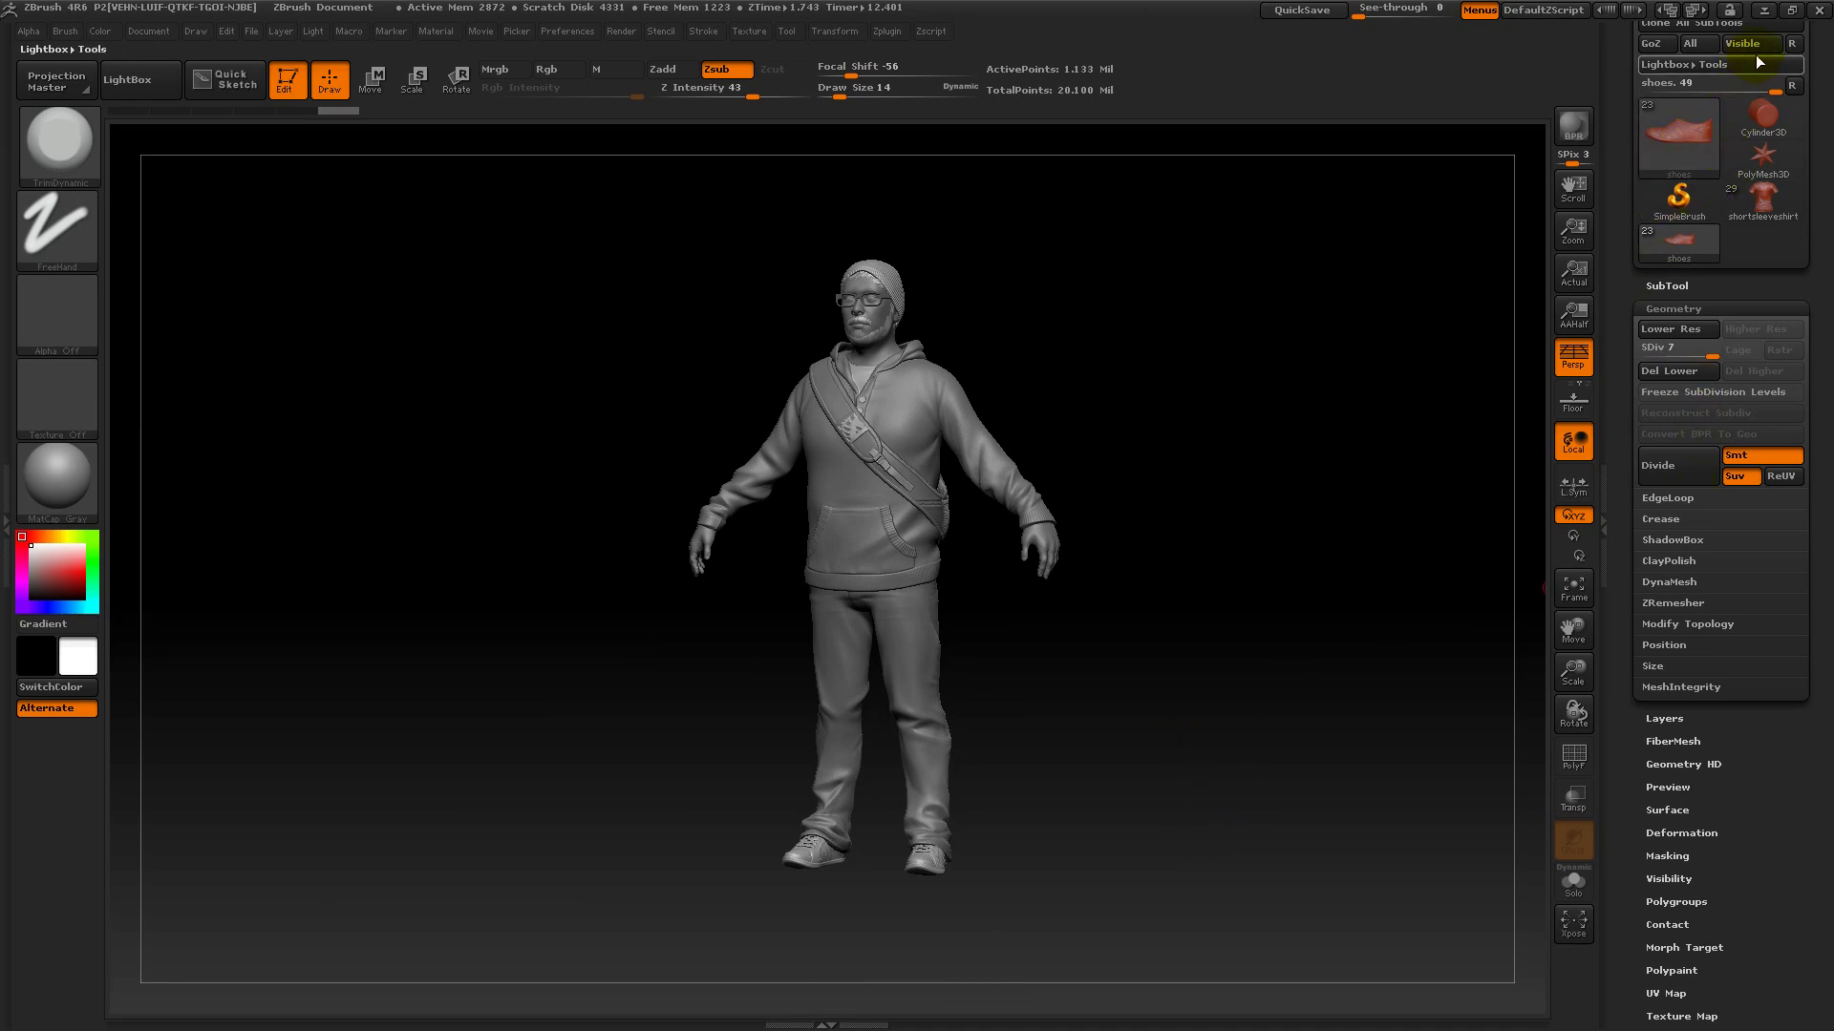
pyautogui.click(1766, 11)
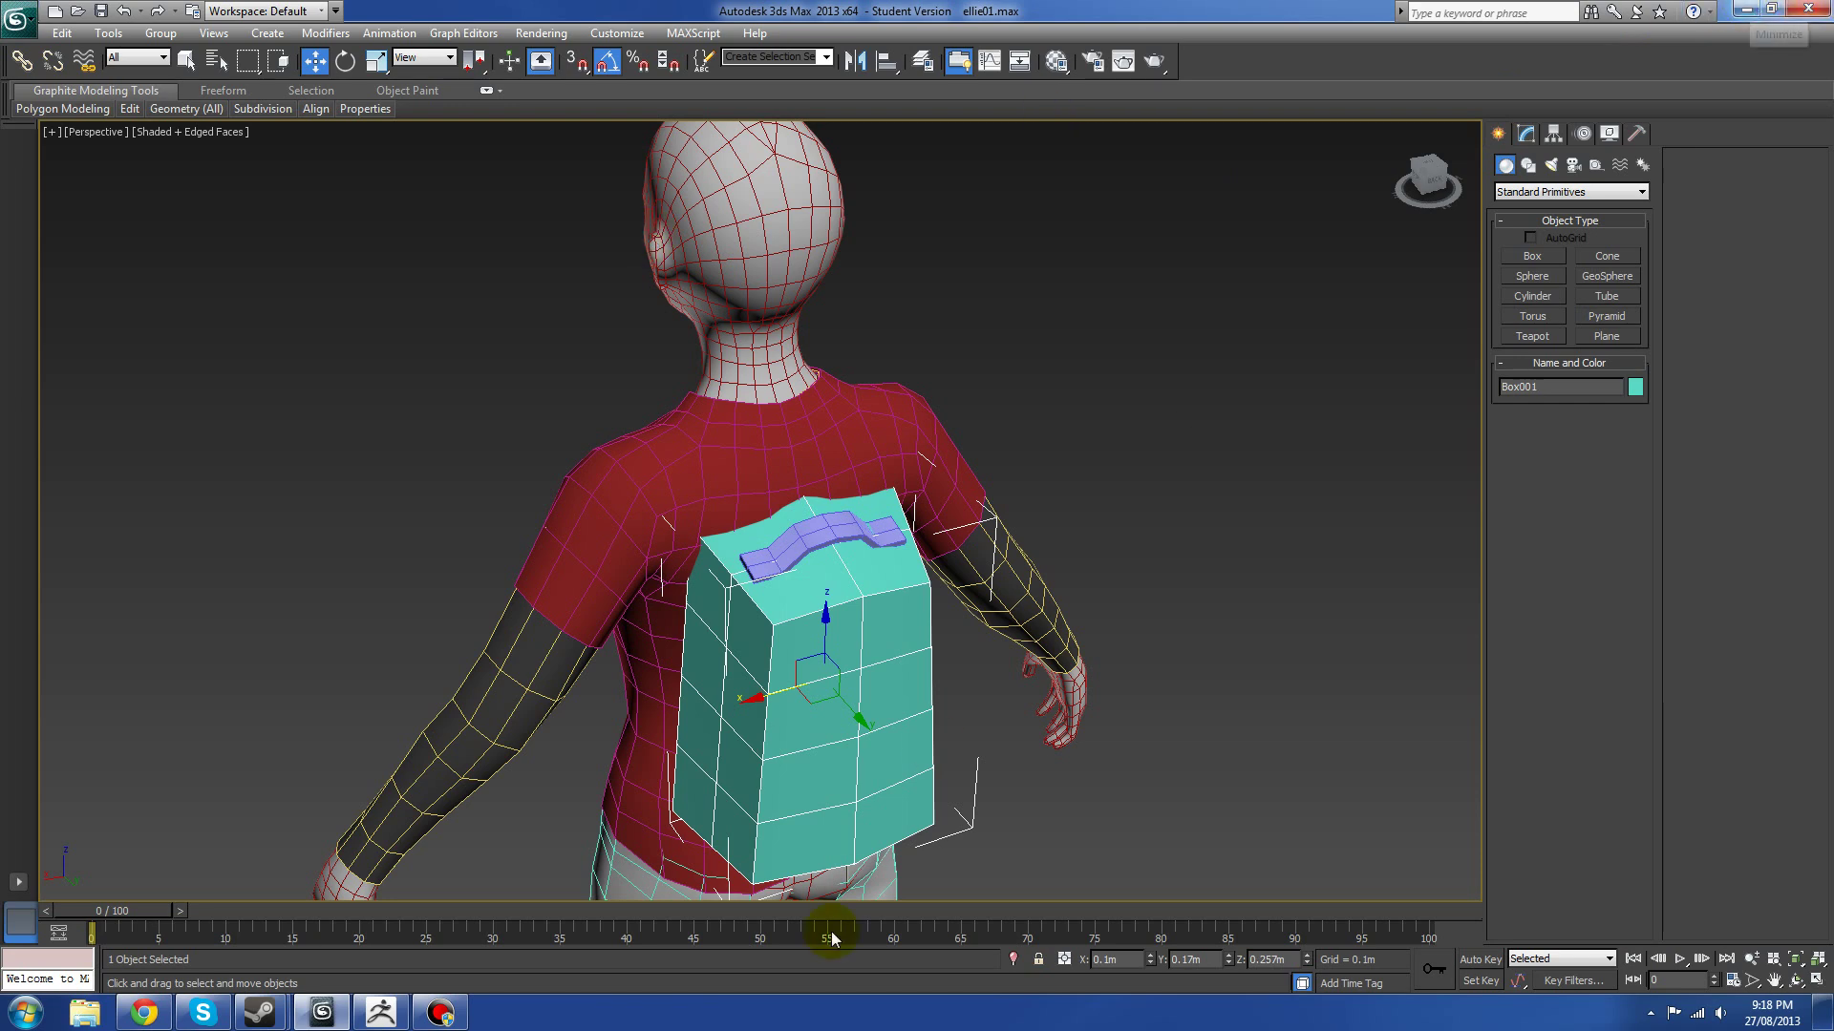
pyautogui.click(439, 1013)
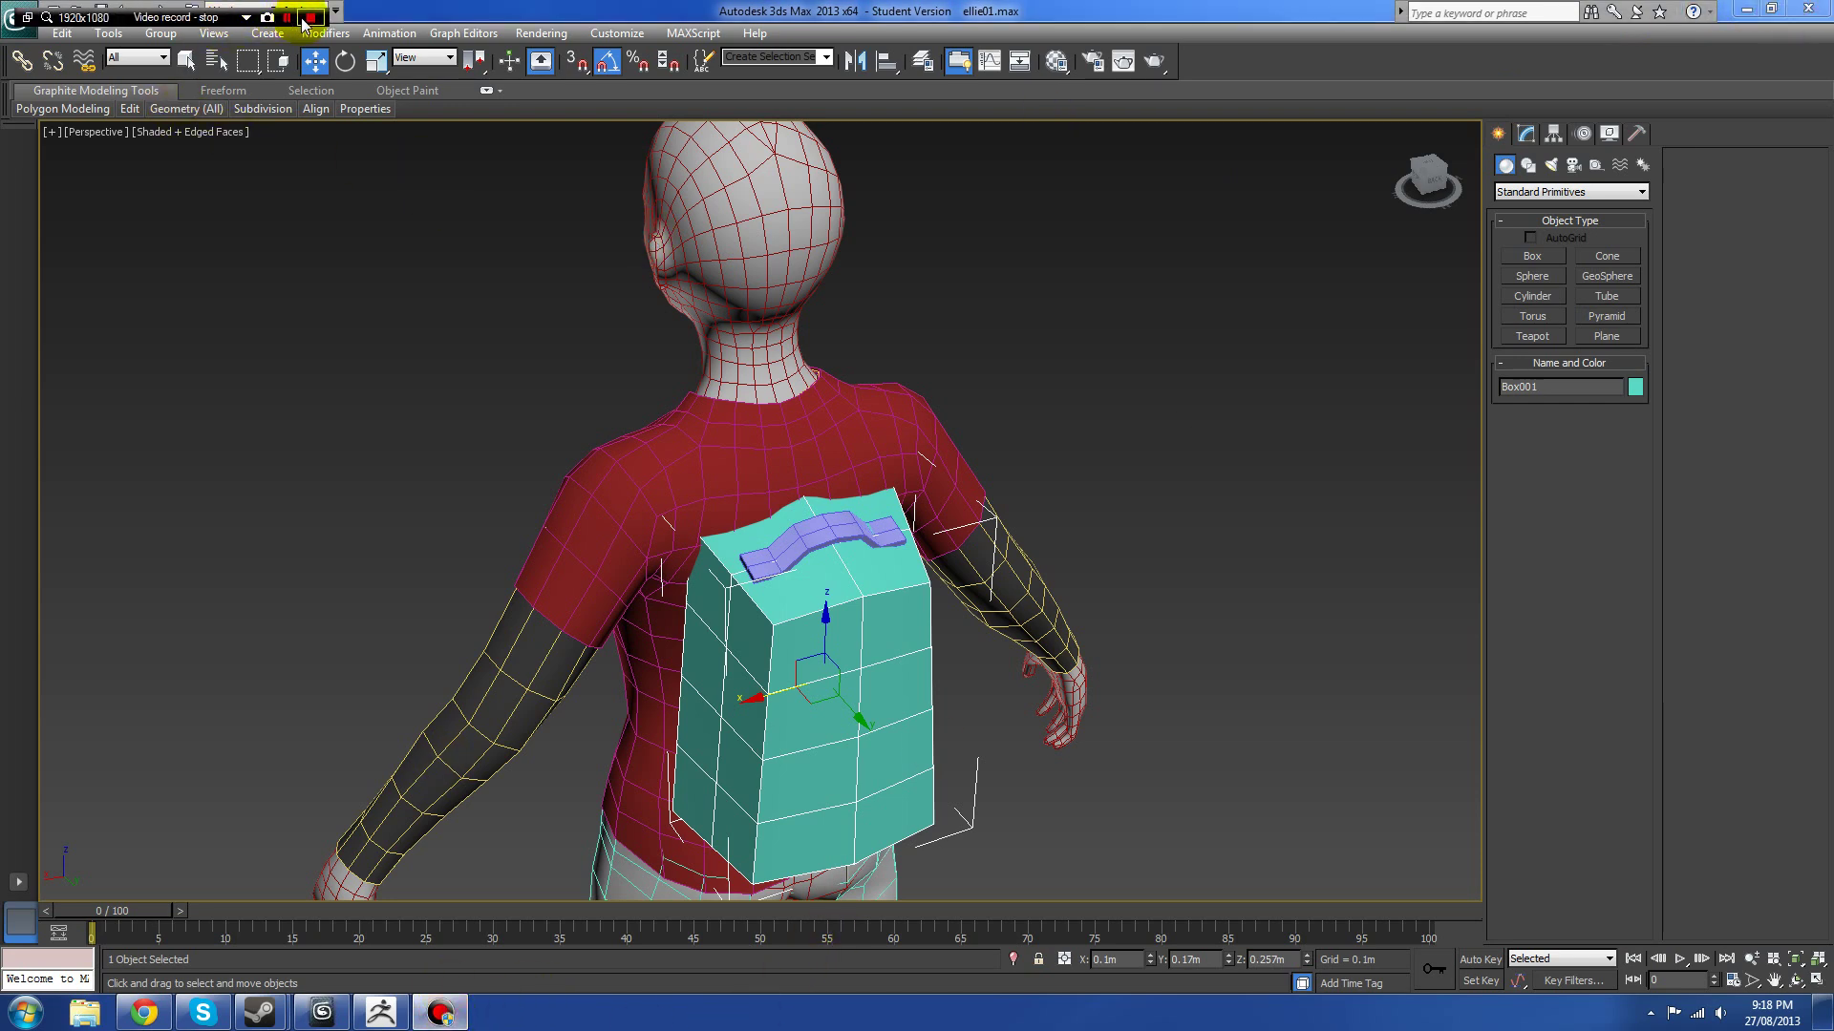